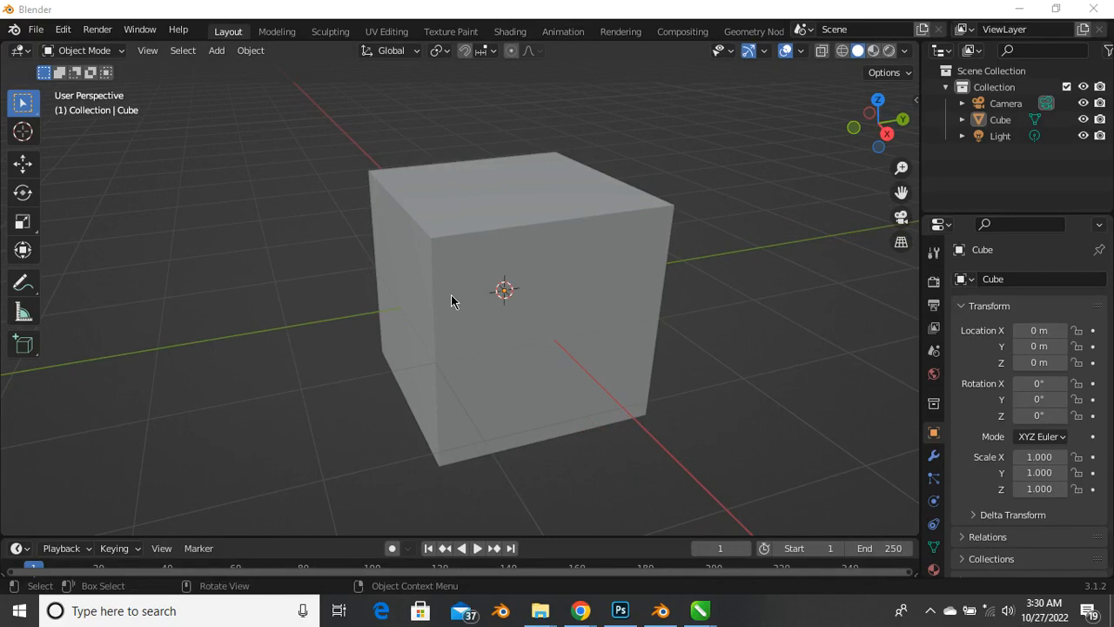
Select the default cube and delete it from the scene
scroll(451, 294, down, 2)
middle_drag(461, 286, 475, 267)
scroll(489, 243, up, 2)
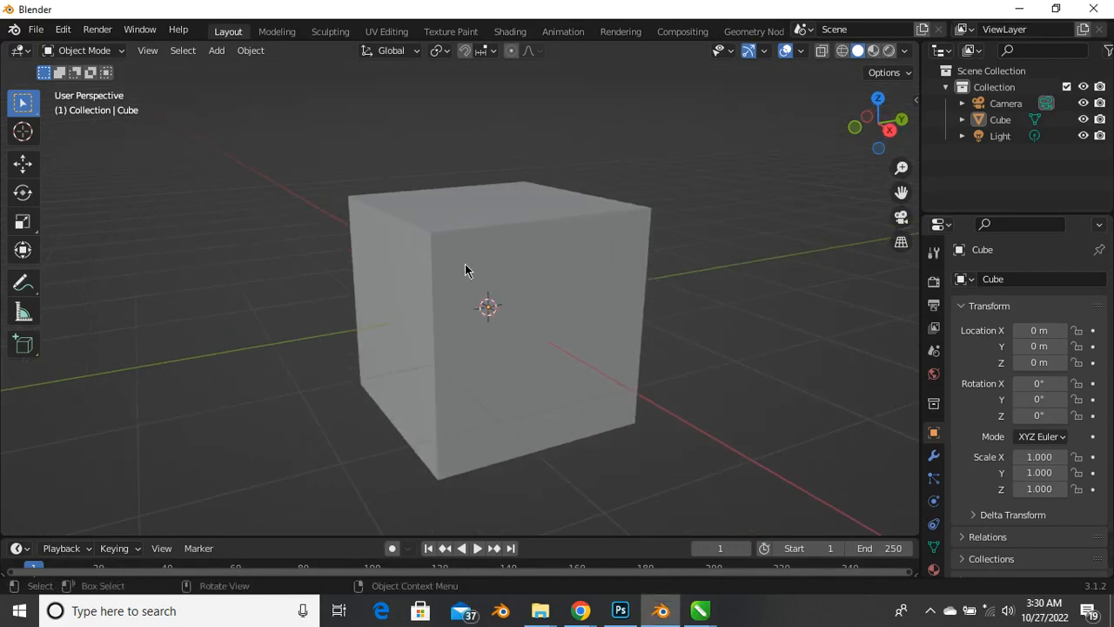
click(465, 269)
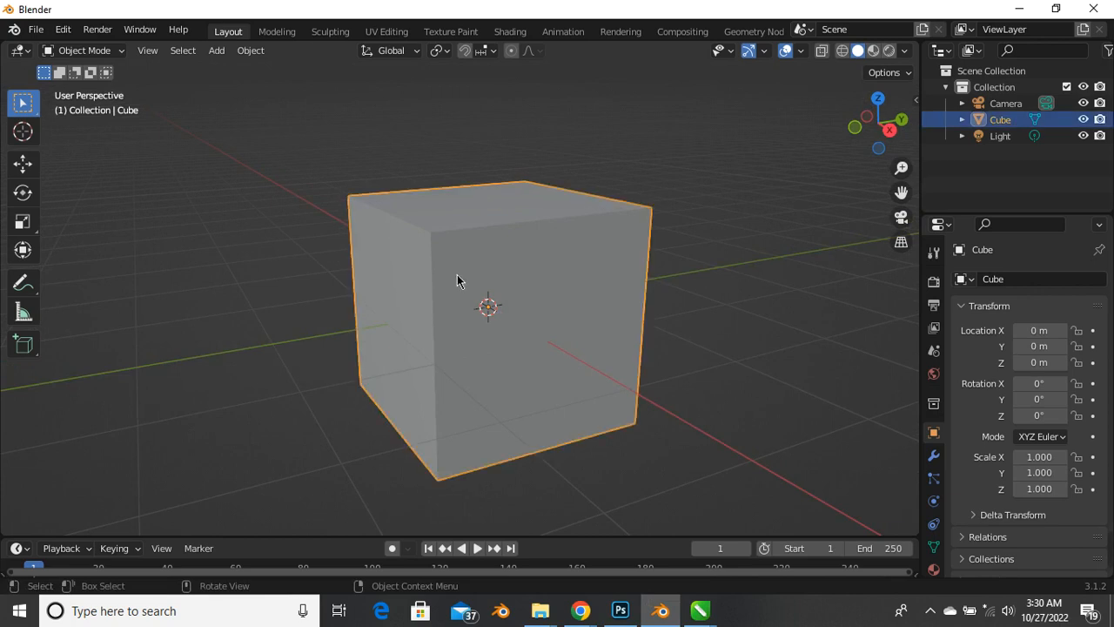
key(Delete)
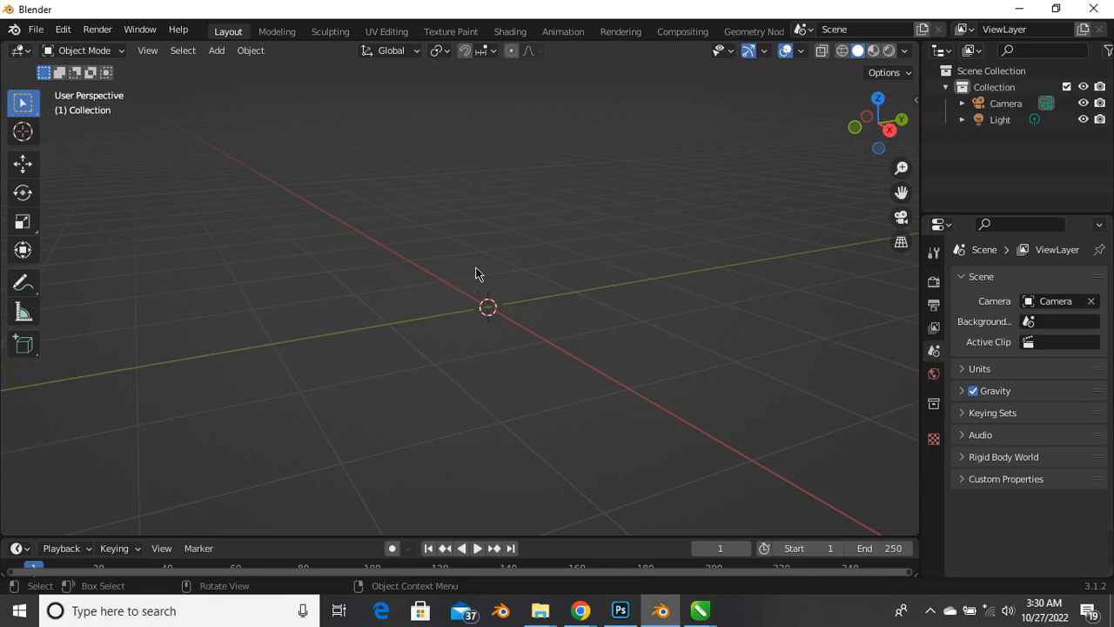
middle_drag(504, 269, 445, 252)
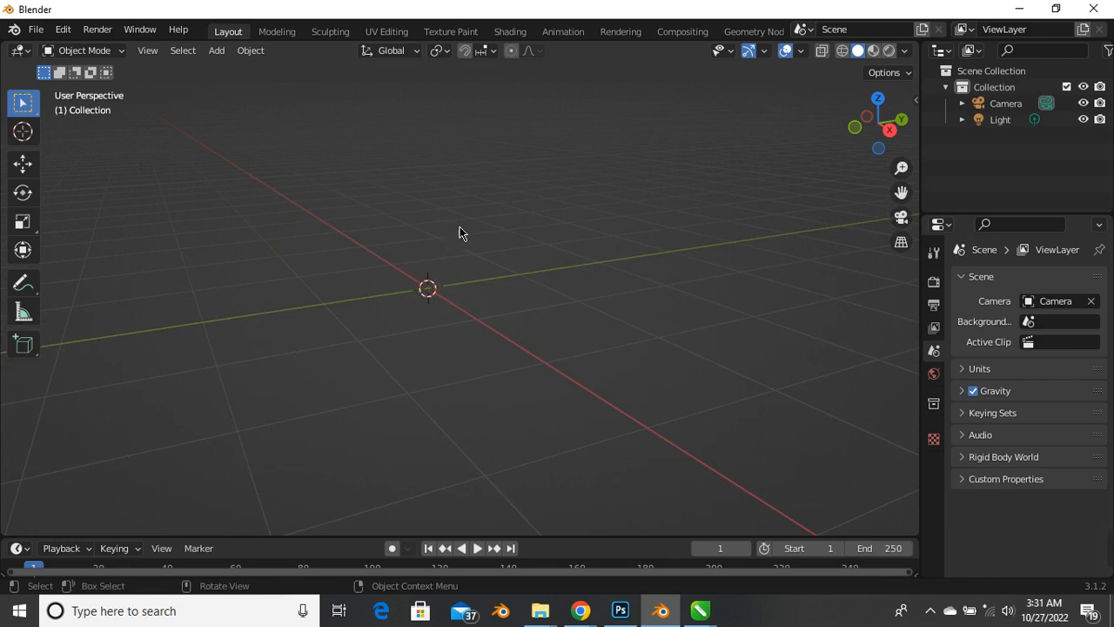
middle_drag(460, 233, 397, 304)
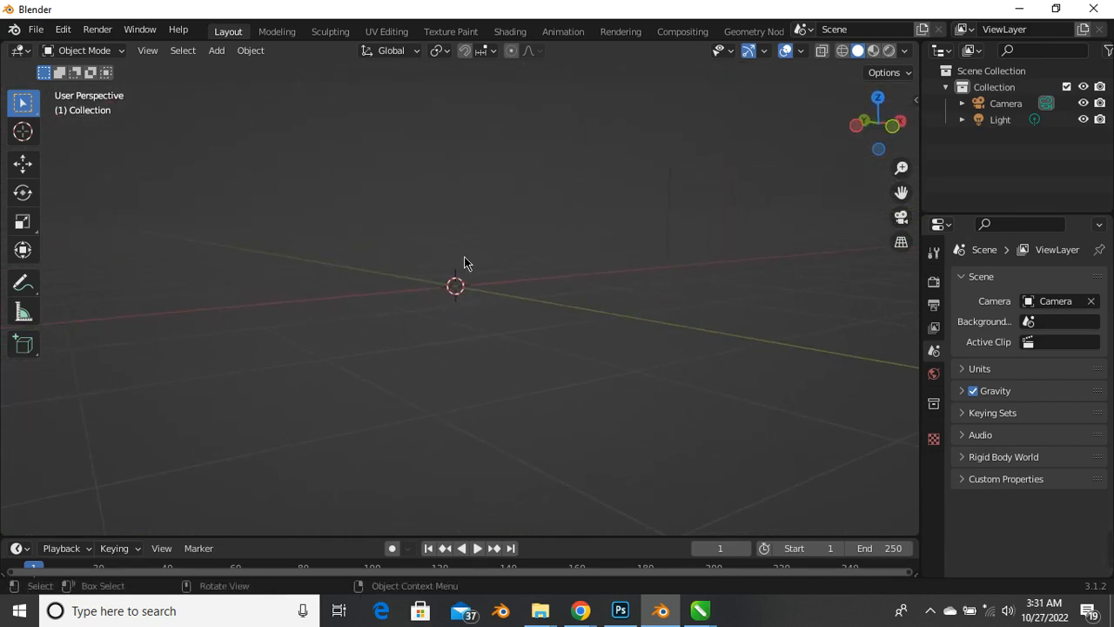
scroll(468, 295, up, 2)
scroll(457, 274, up, 2)
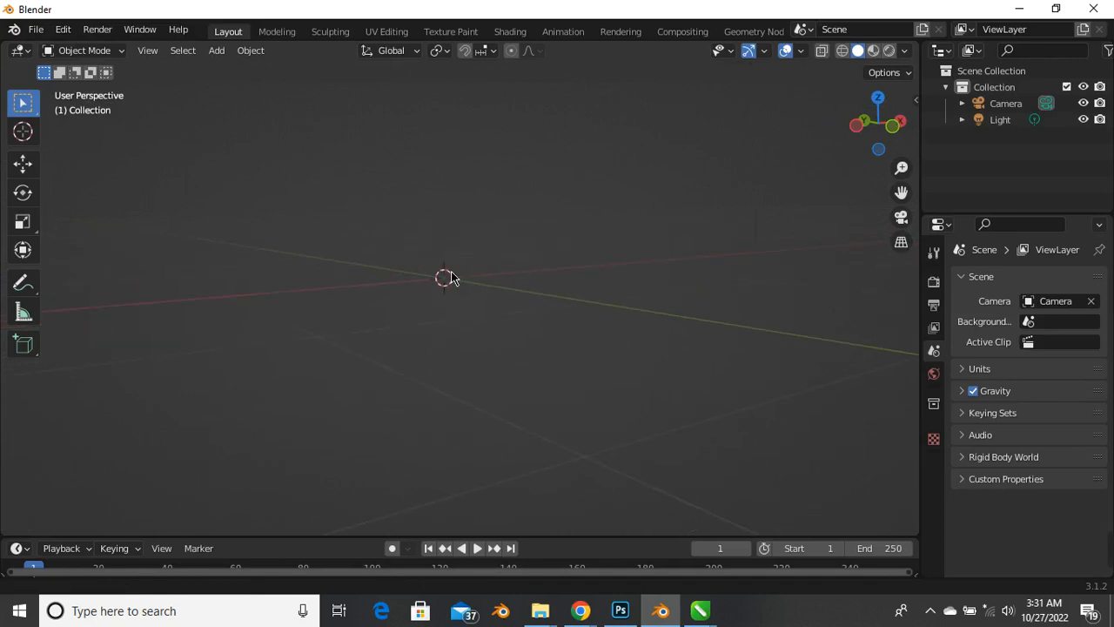
scroll(485, 349, down, 6)
middle_drag(501, 317, 569, 354)
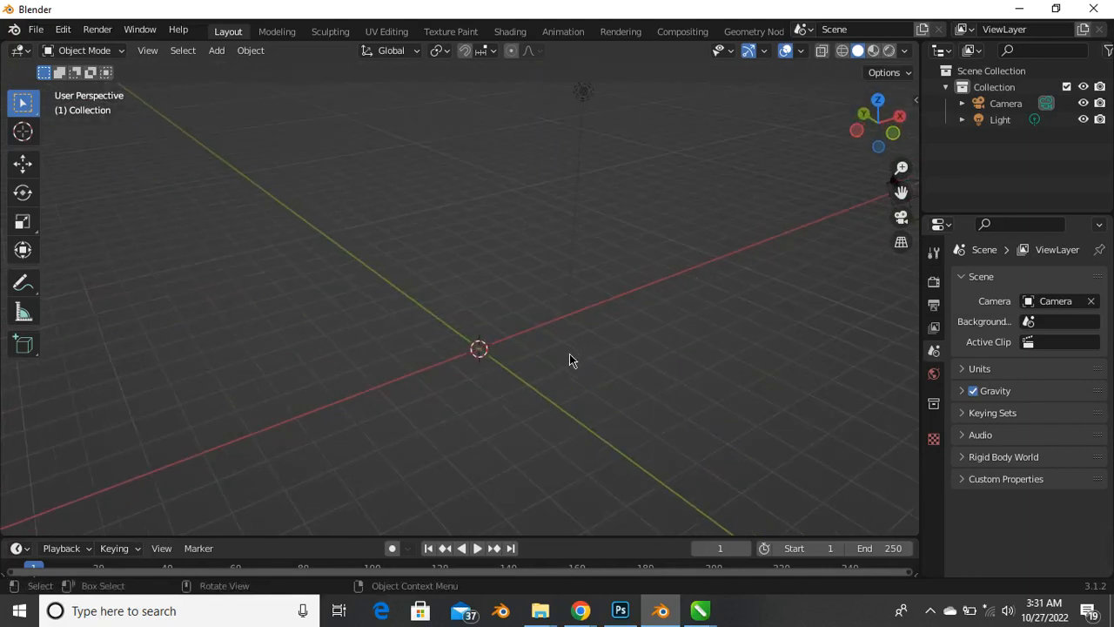
Activate the Move tool for the viewport
click(24, 164)
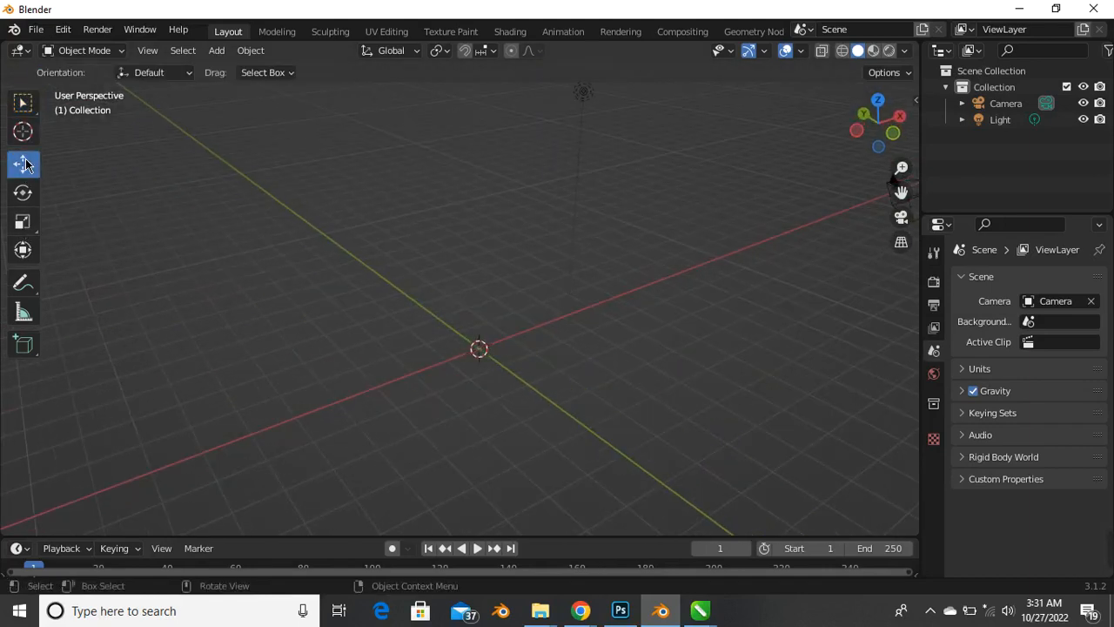
middle_drag(511, 316, 497, 338)
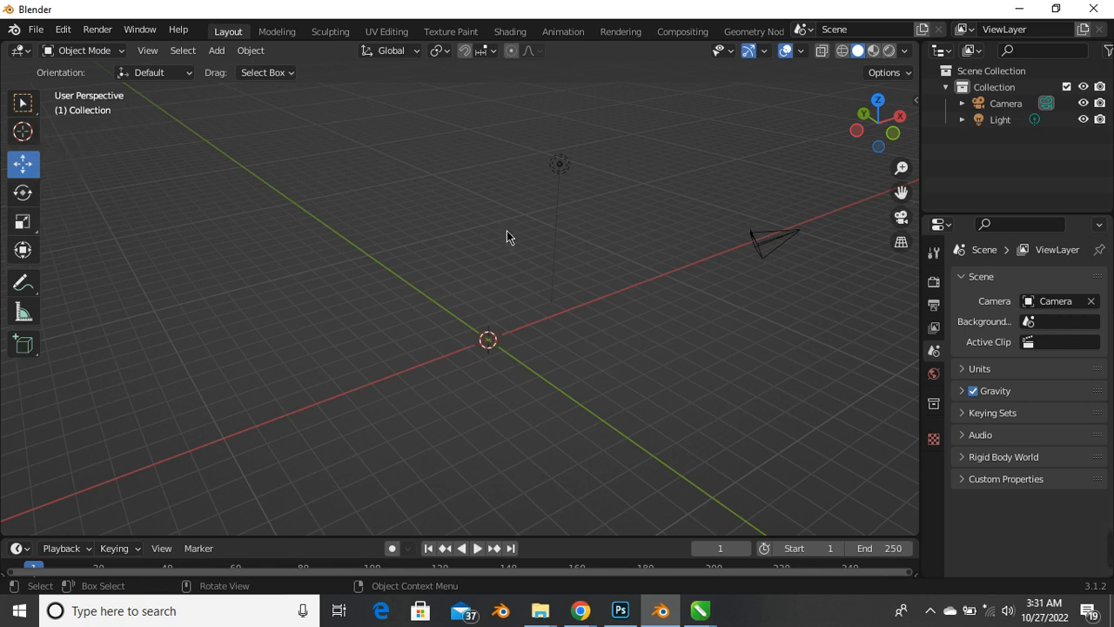
middle_drag(415, 462, 485, 357)
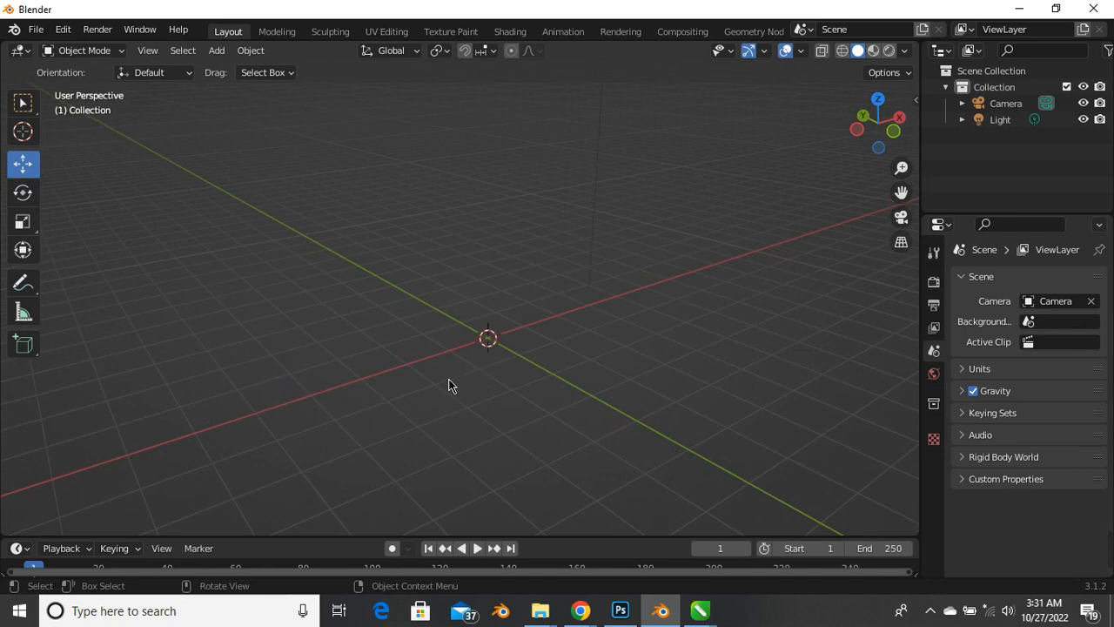
key(shift+a)
mouse_move(429, 261)
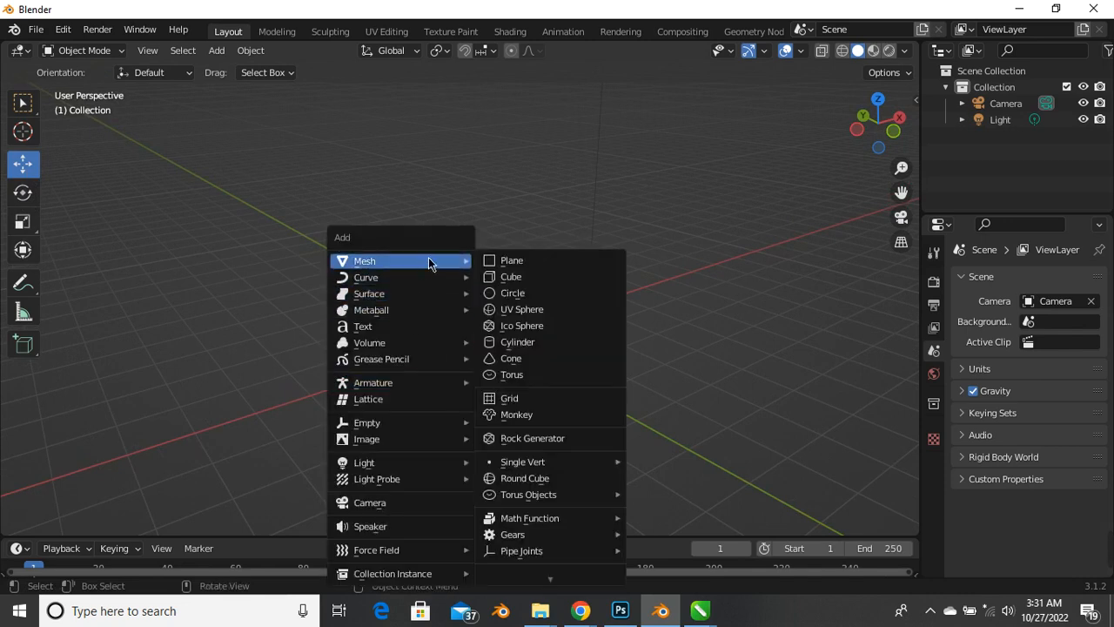
click(602, 173)
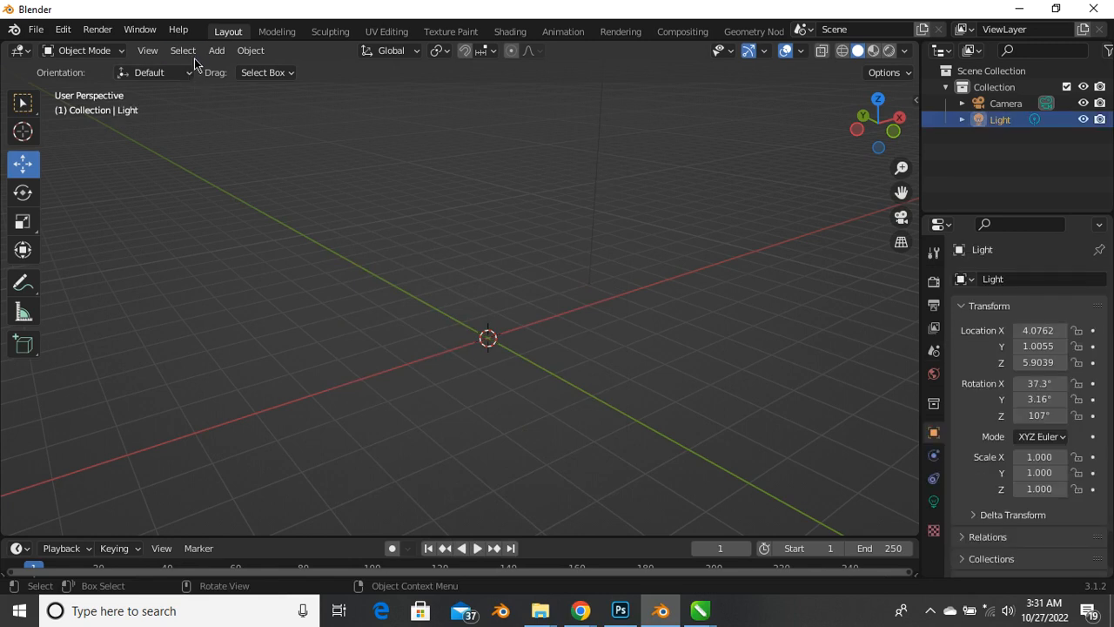
Add a cube mesh to the scene at the 3D cursor
click(217, 52)
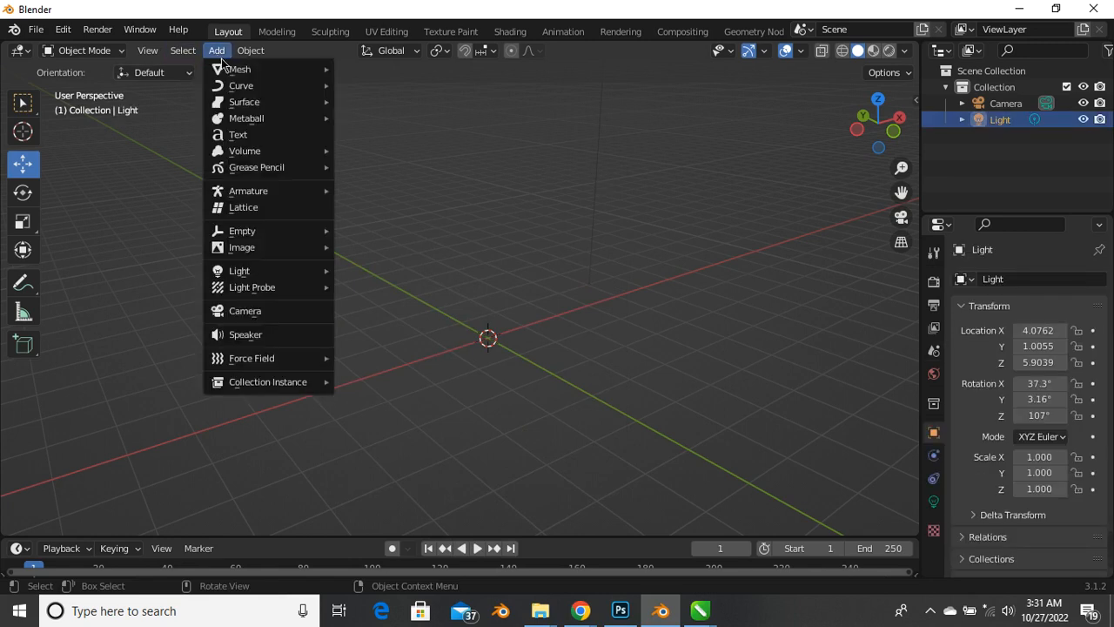
mouse_move(238, 74)
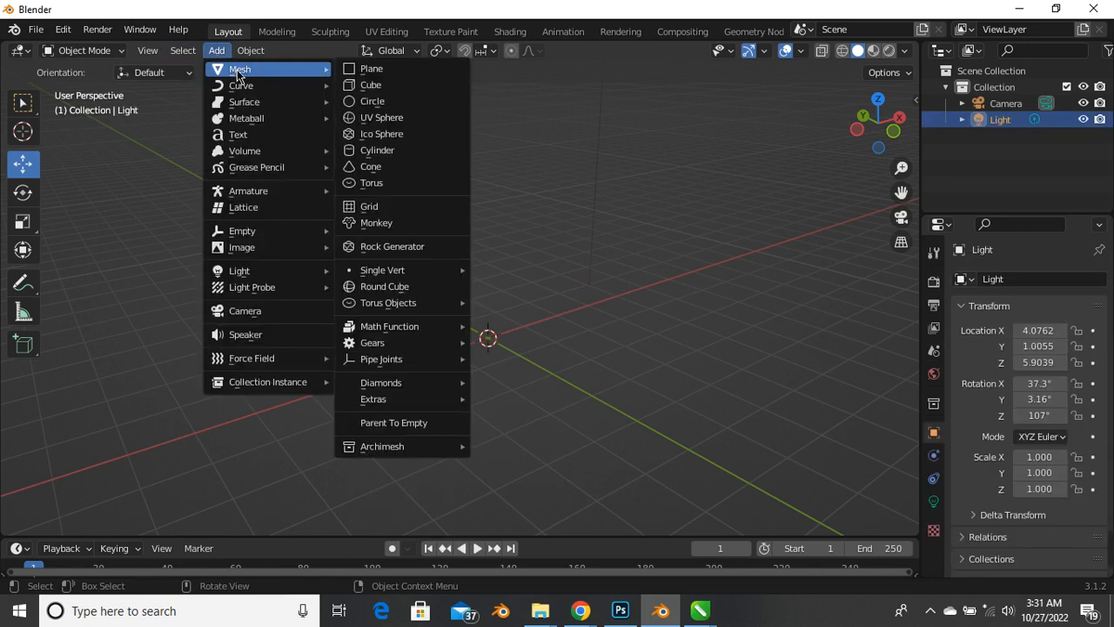
click(398, 88)
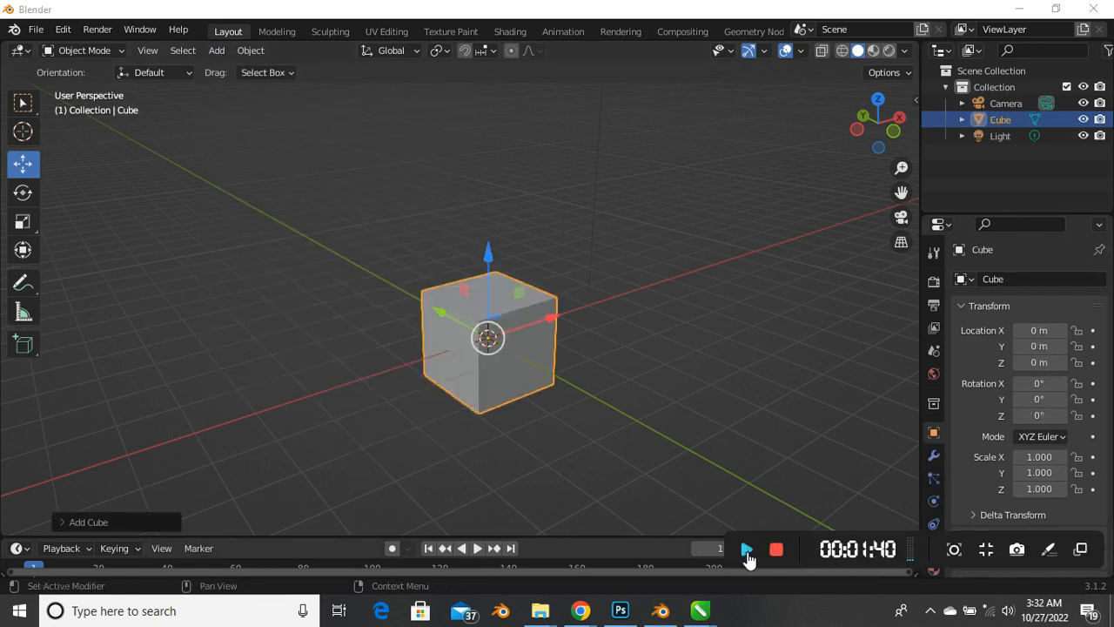
Examine the new cube in the viewport from different angles and distances
scroll(479, 357, up, 4)
scroll(475, 259, down, 5)
middle_drag(484, 263, 532, 228)
scroll(531, 220, up, 5)
scroll(486, 285, down, 3)
middle_drag(476, 308, 460, 296)
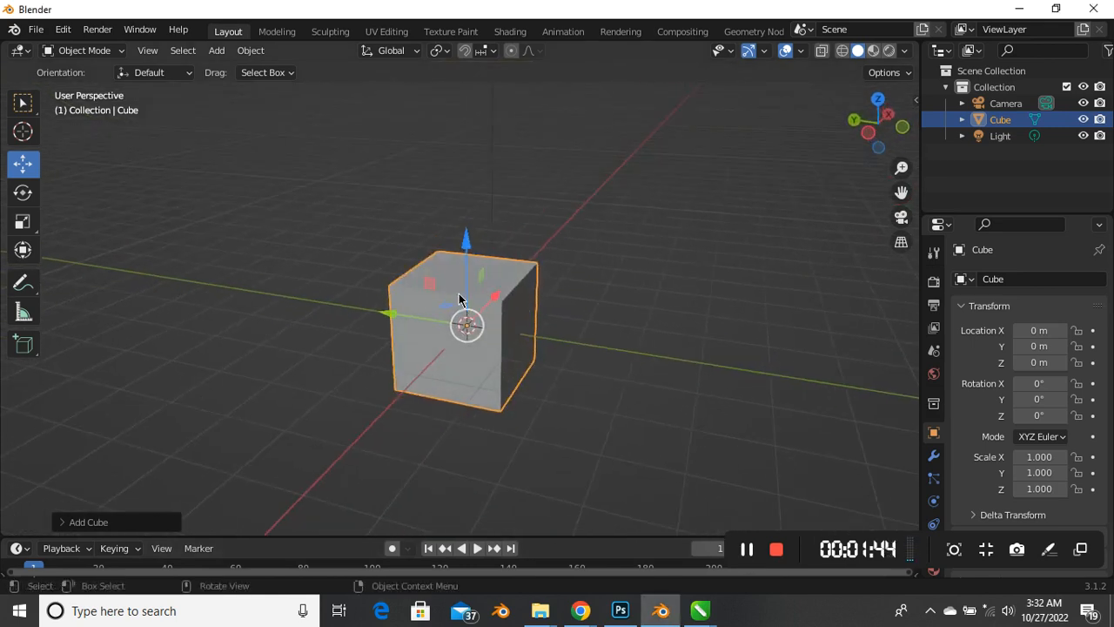
scroll(470, 300, up, 3)
scroll(483, 307, down, 1)
scroll(479, 324, down, 2)
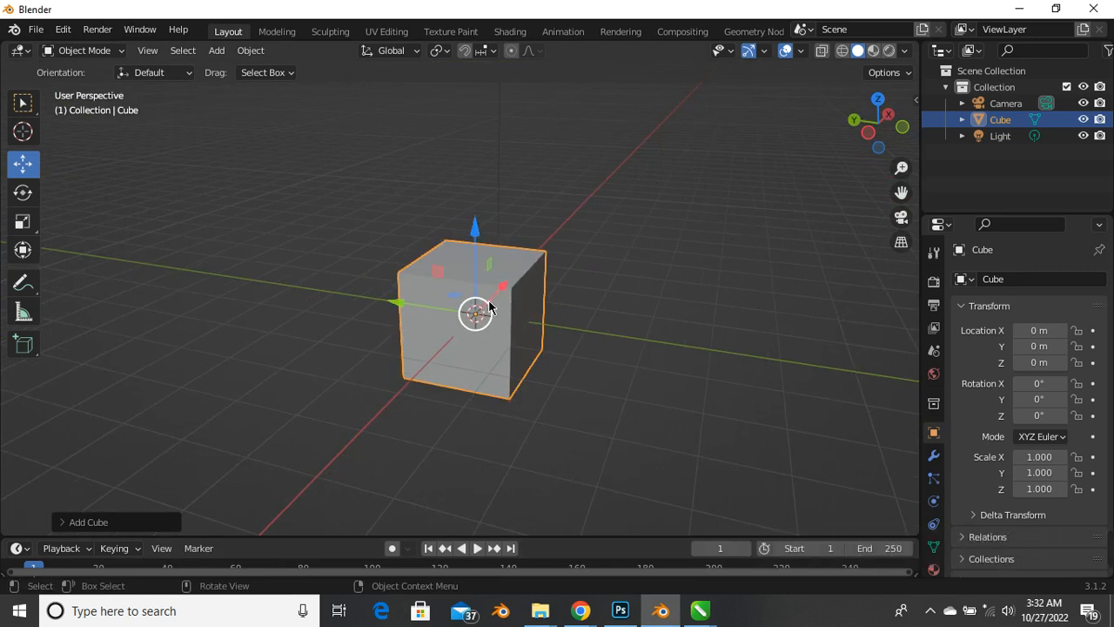
scroll(480, 366, up, 1)
scroll(463, 319, down, 1)
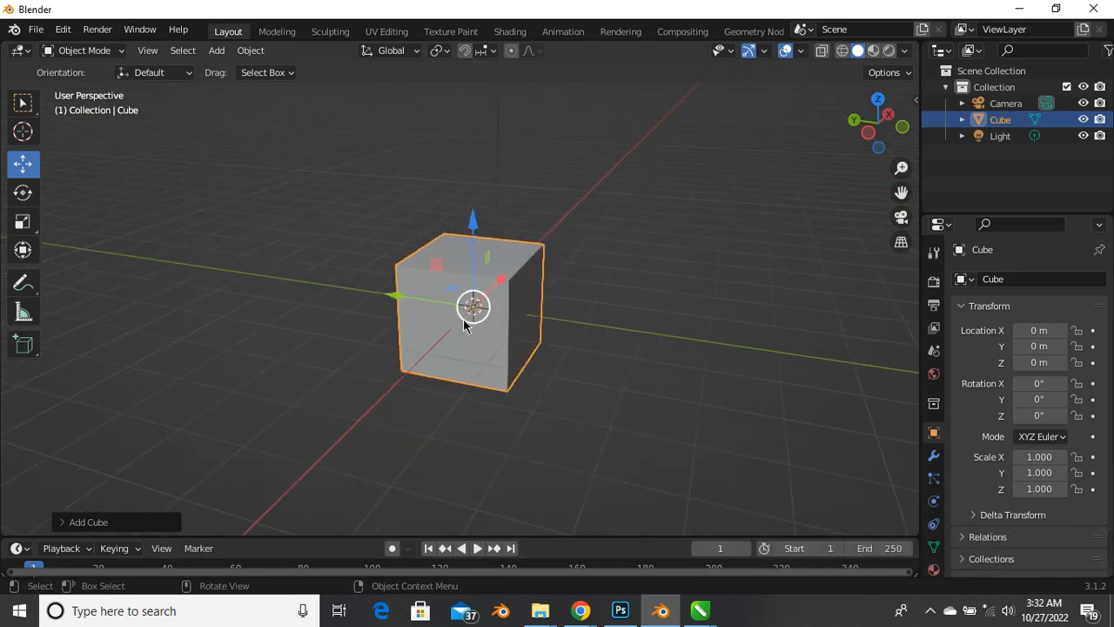
scroll(488, 311, down, 1)
scroll(496, 322, up, 2)
scroll(462, 338, down, 1)
scroll(522, 331, up, 2)
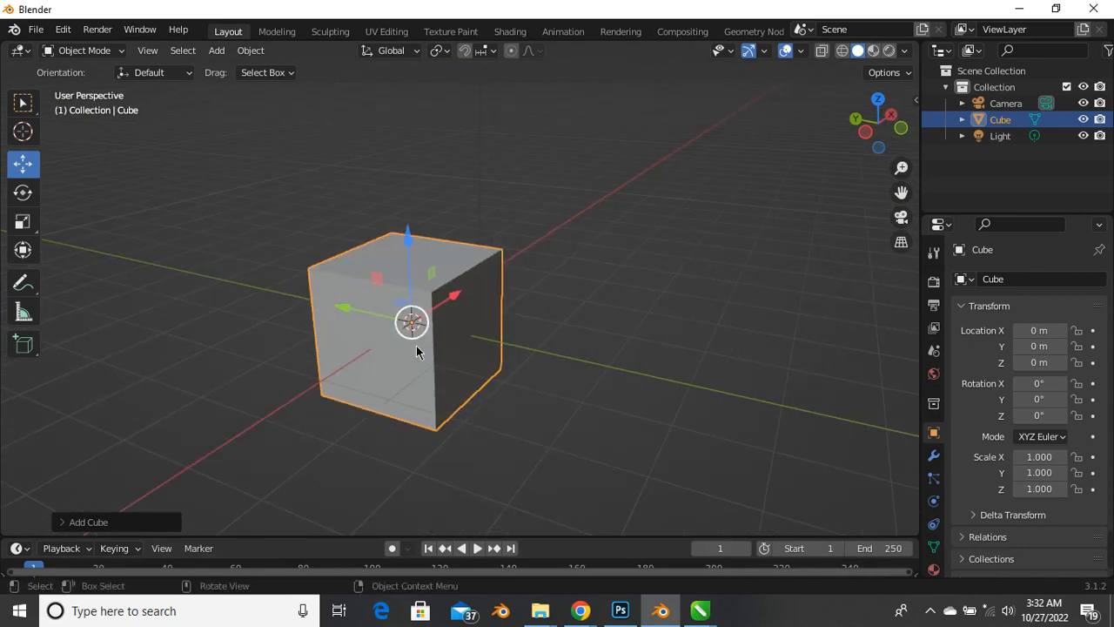
Toggle the cube in and out of Edit Mode, leaving it in Edit Mode
key(Tab)
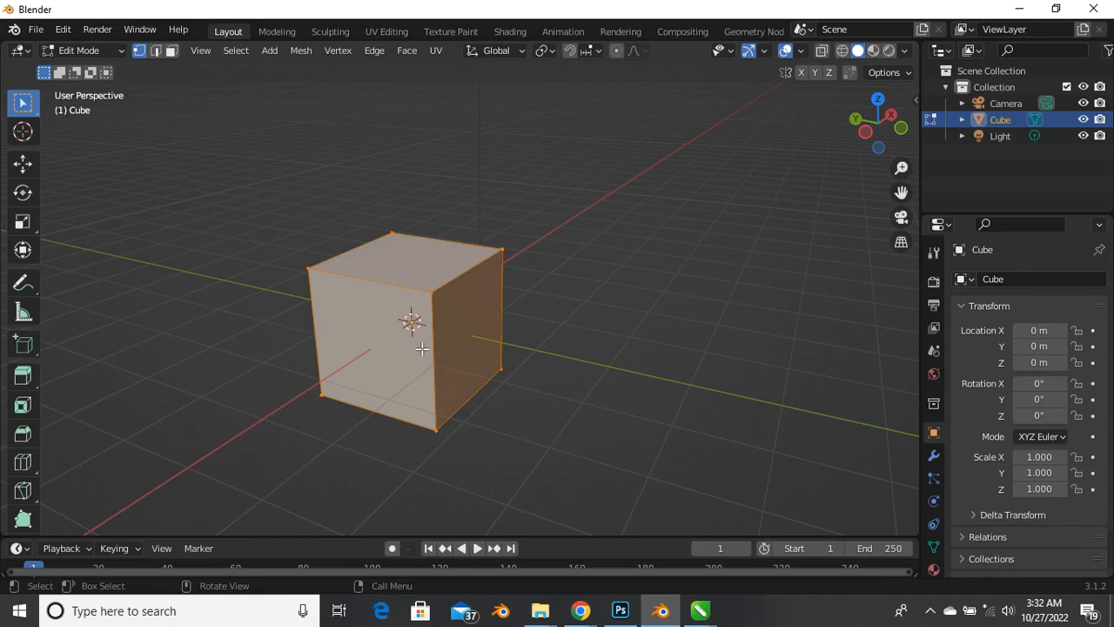
key(Tab)
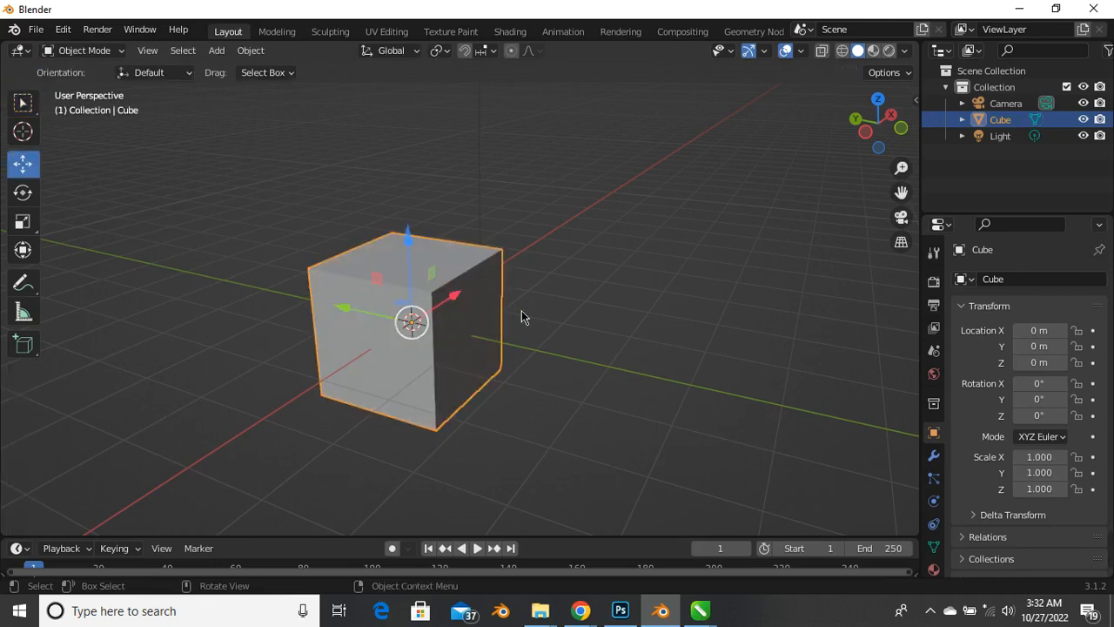
click(124, 59)
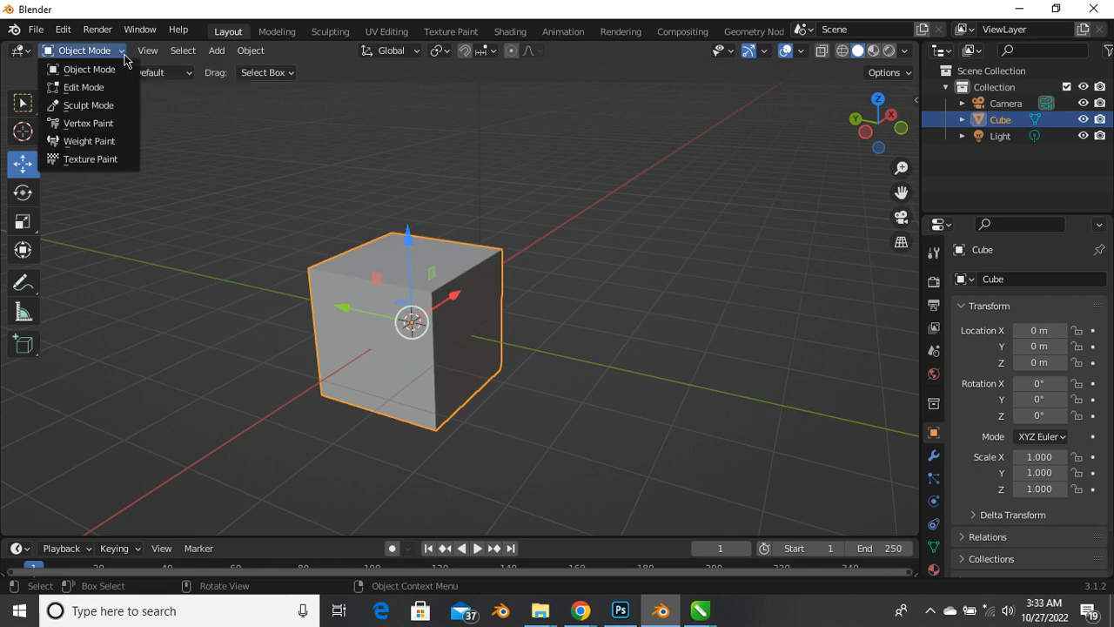
click(113, 91)
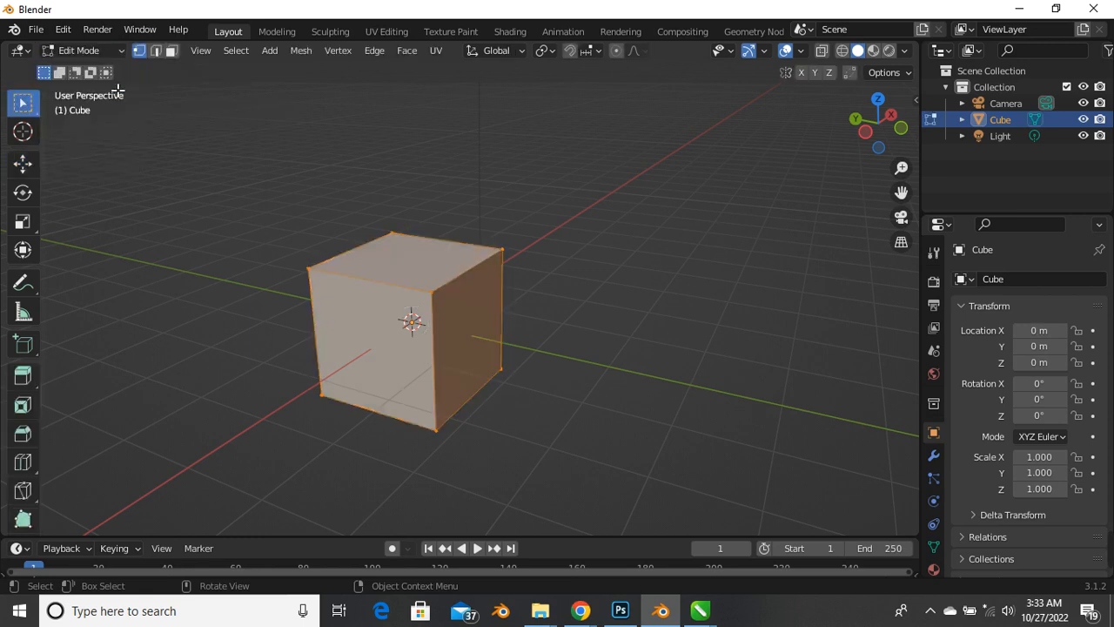
Select the corner vertices of the cube's top face one at a time
middle_drag(475, 333, 412, 362)
scroll(433, 323, down, 2)
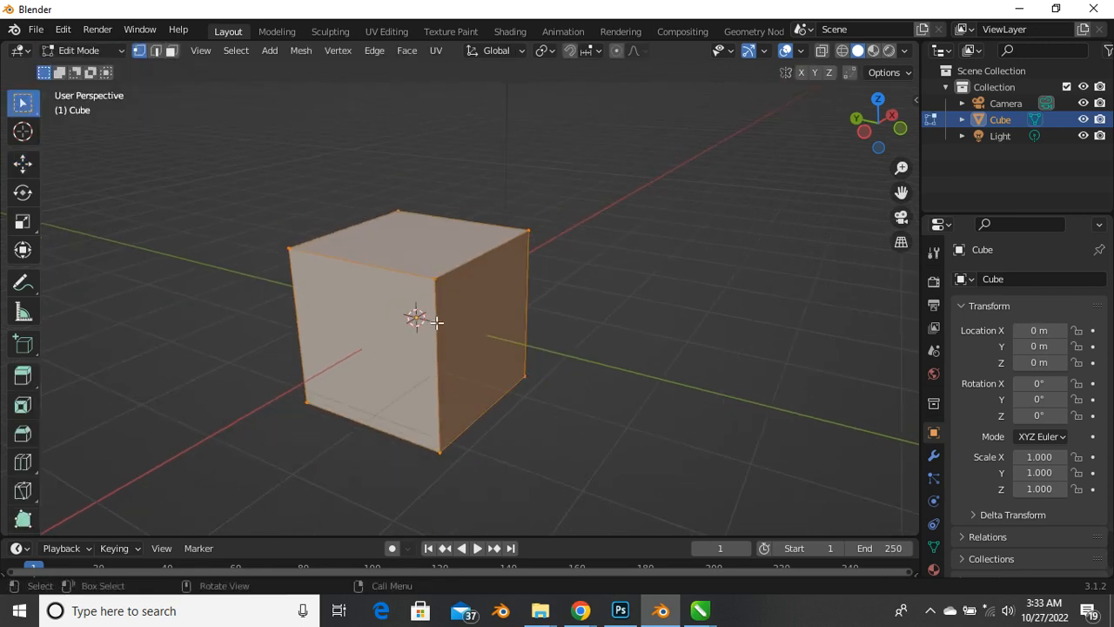
click(341, 273)
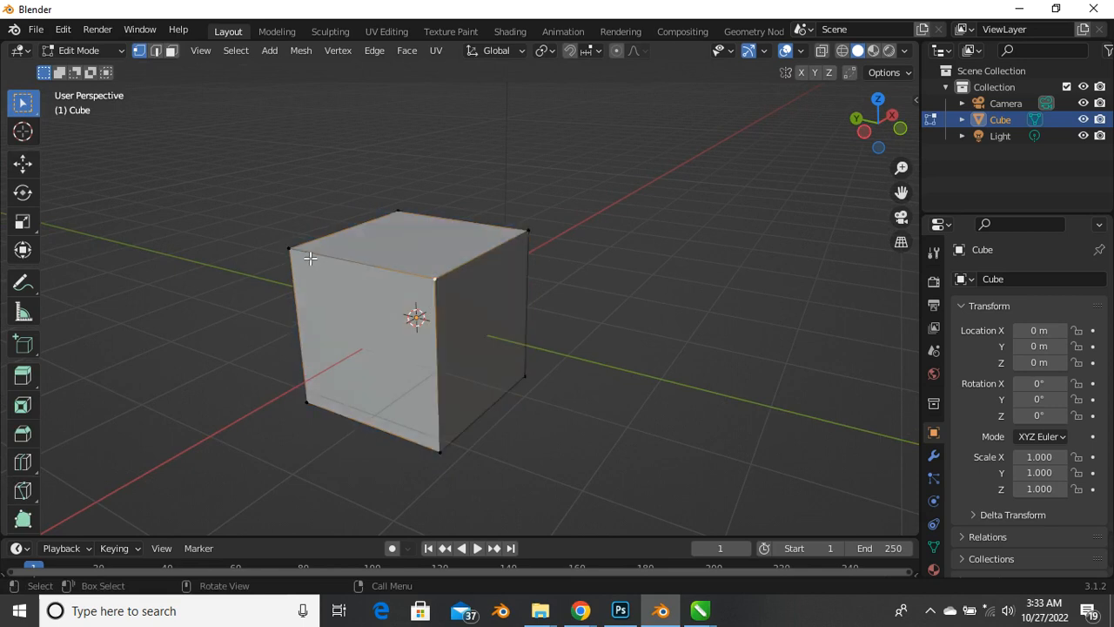
click(404, 210)
click(524, 233)
scroll(449, 228, up, 1)
click(279, 257)
click(409, 215)
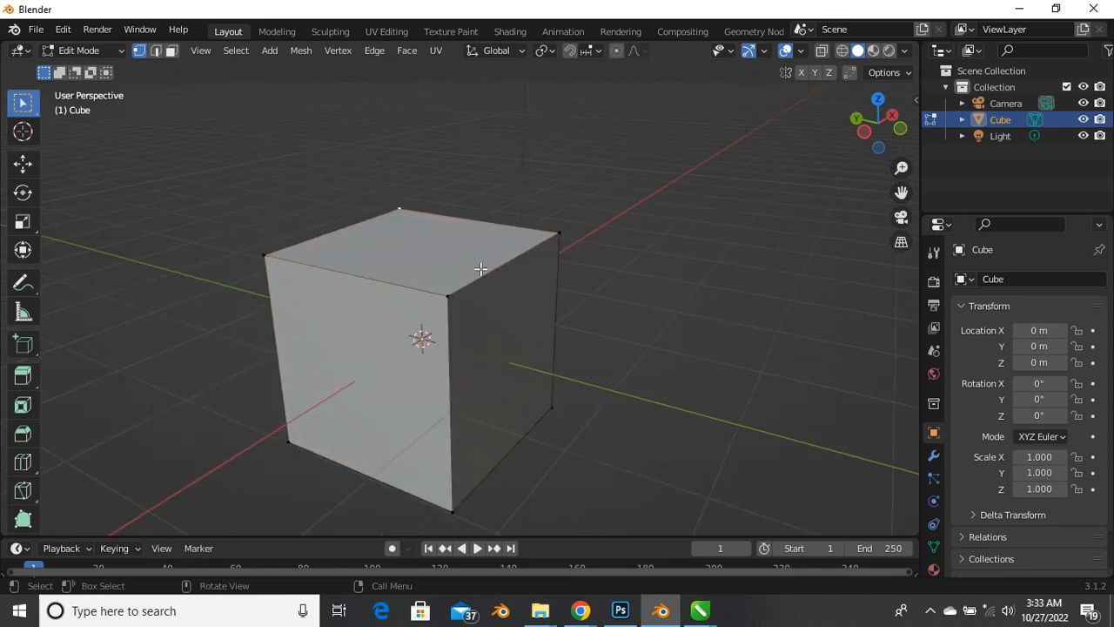
click(568, 239)
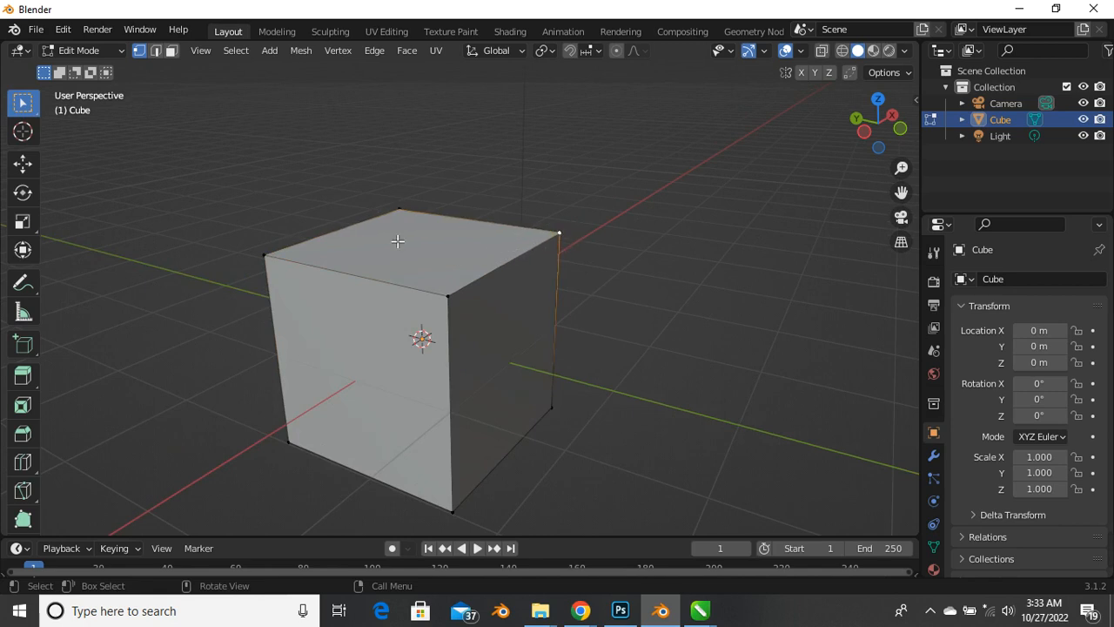
Switch to edge selection and select several of the cube's top edges one at a time
click(157, 52)
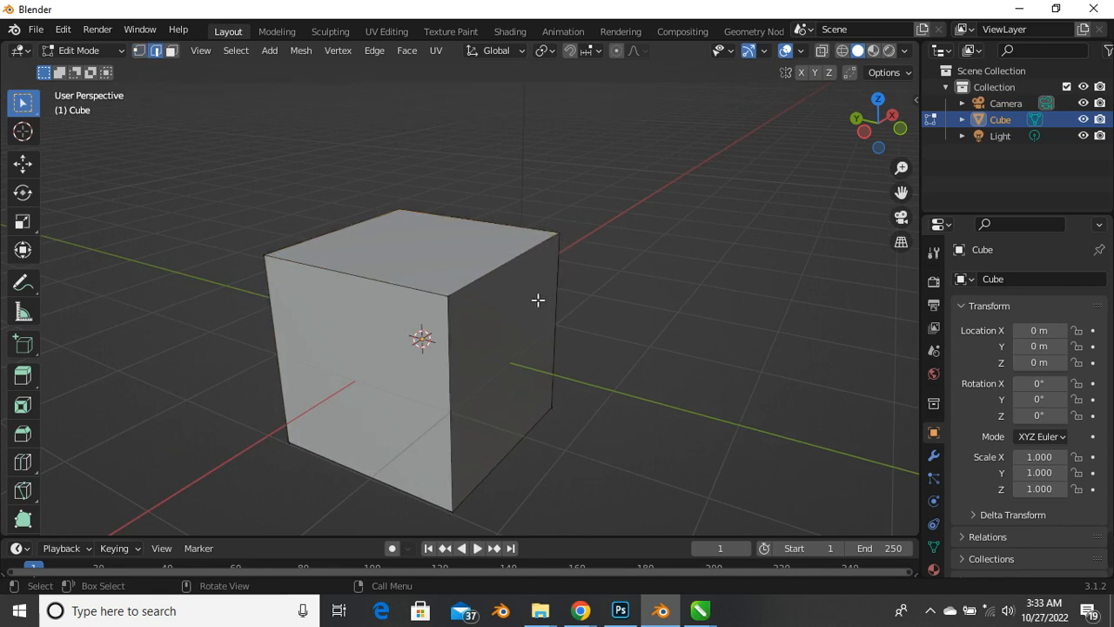
click(410, 291)
click(484, 228)
click(371, 229)
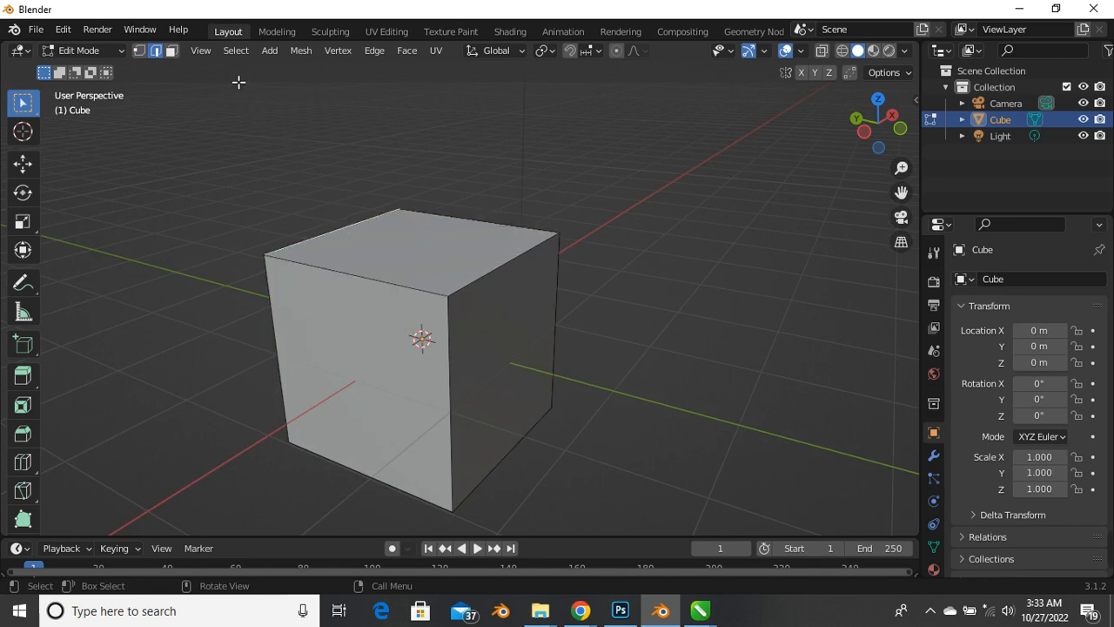
Switch to face selection and select the cube's top face and its two visible side faces one at a time
click(173, 52)
click(486, 277)
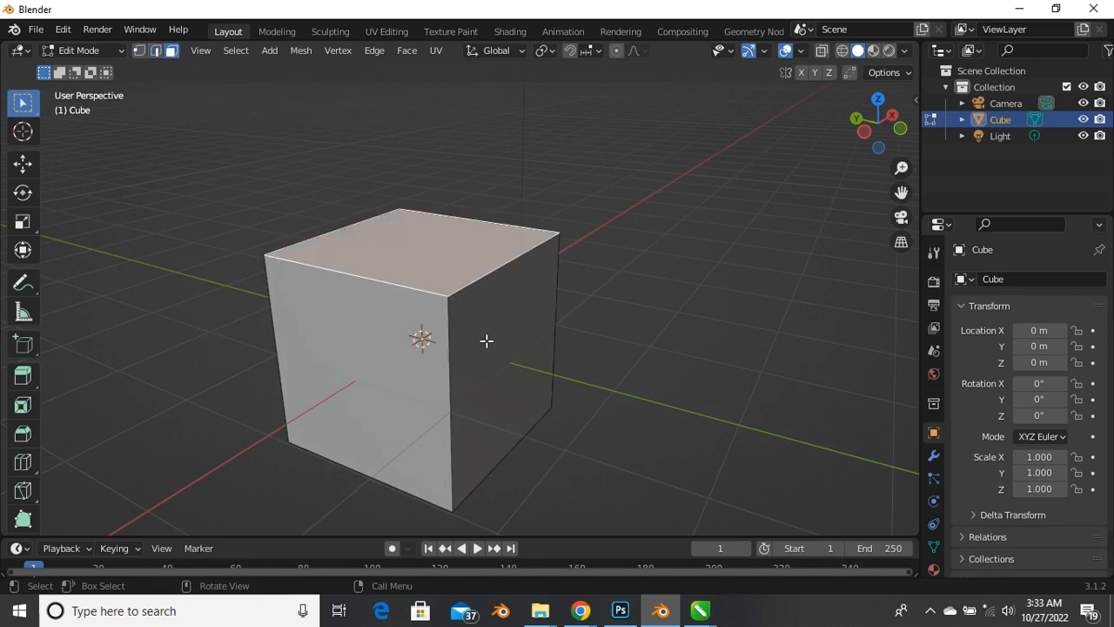
click(485, 341)
click(364, 383)
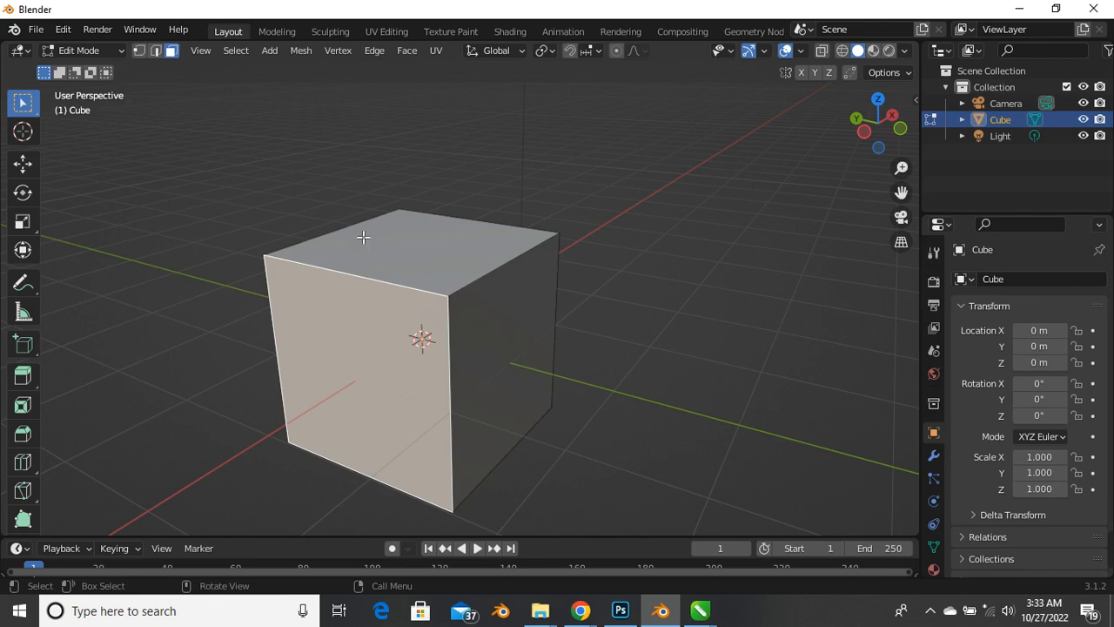
Switch back to vertex selection and select all four corner vertices of the cube's top face together
click(139, 52)
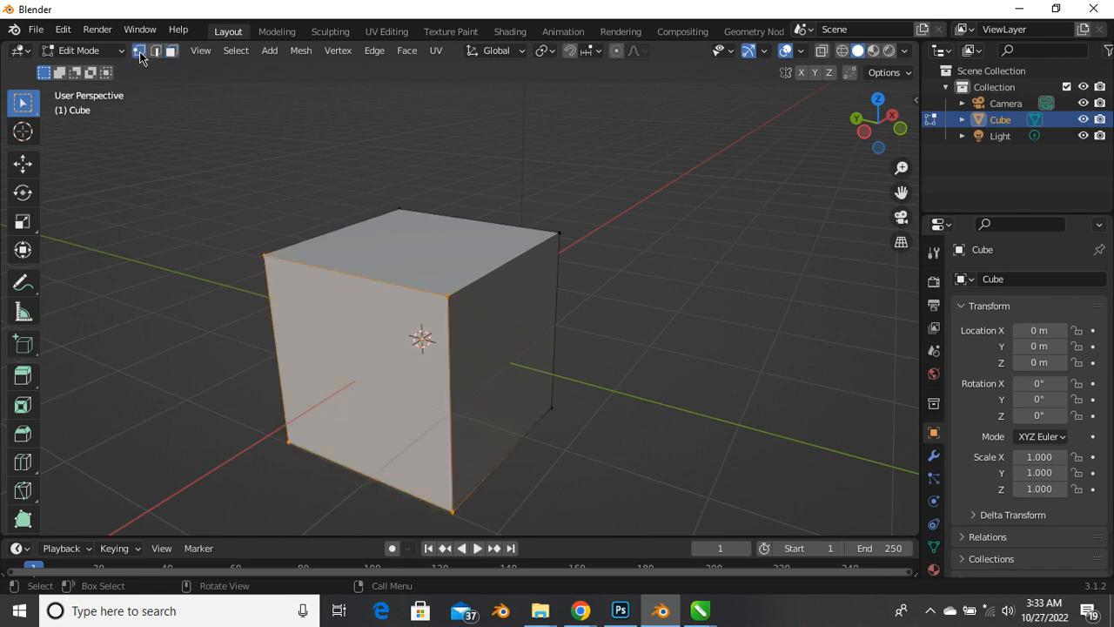
click(266, 259)
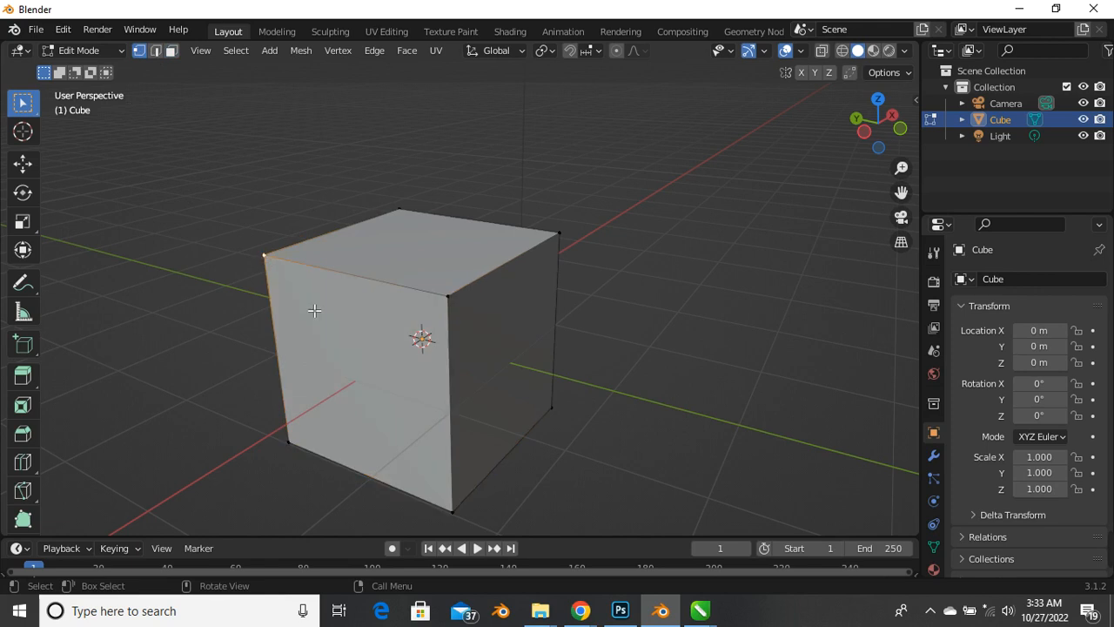
shift+click(445, 301)
shift+click(554, 230)
shift+click(402, 209)
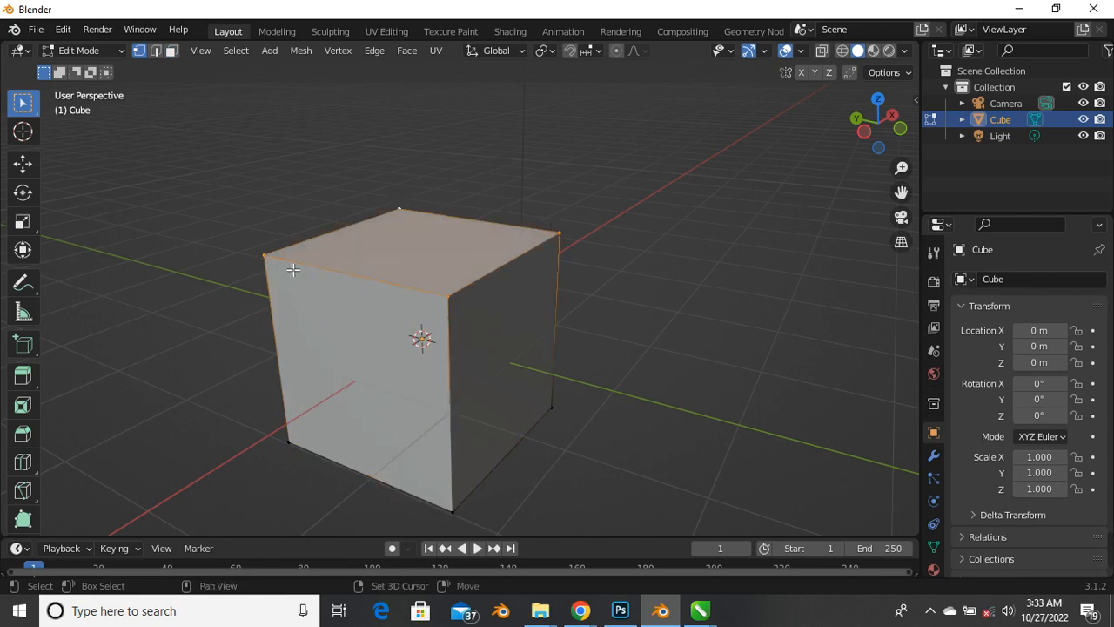
shift+click(279, 266)
shift+click(285, 265)
Switch to edge selection and select the cube's four top edges together with two of its vertical edges
key(2)
click(376, 286)
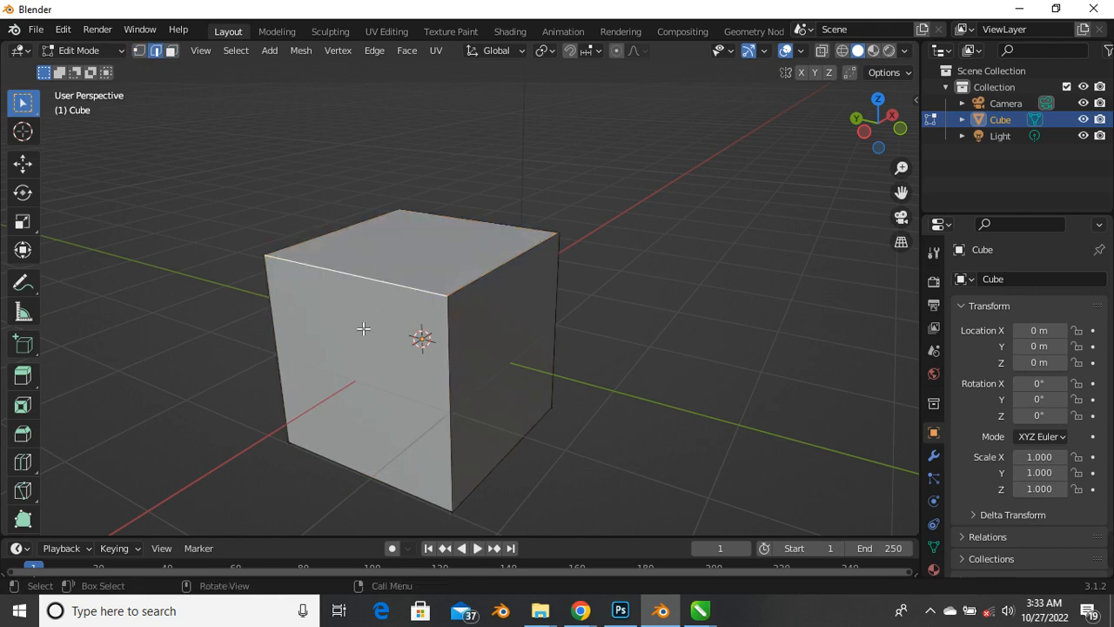
shift+click(473, 283)
shift+click(485, 220)
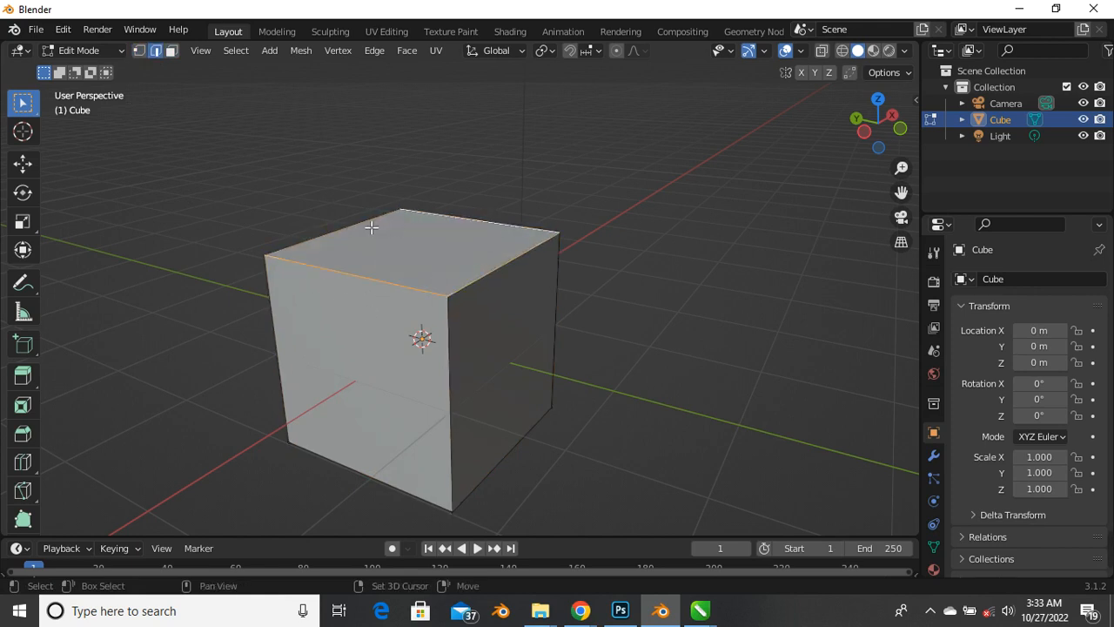
shift+click(372, 224)
shift+click(450, 370)
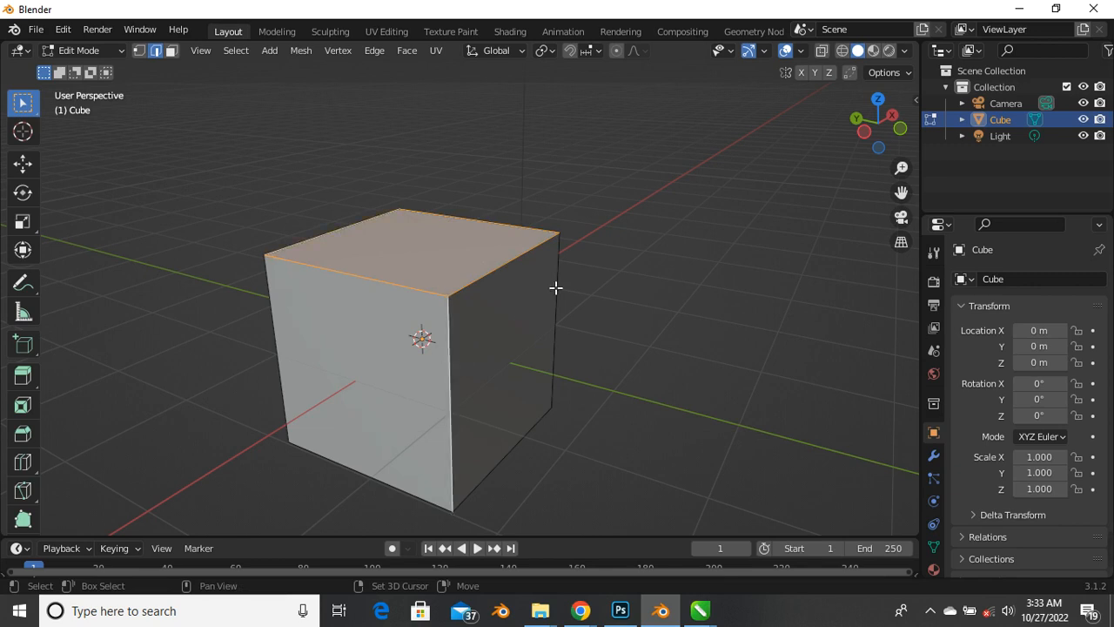
shift+click(555, 288)
shift+click(378, 284)
click(361, 227)
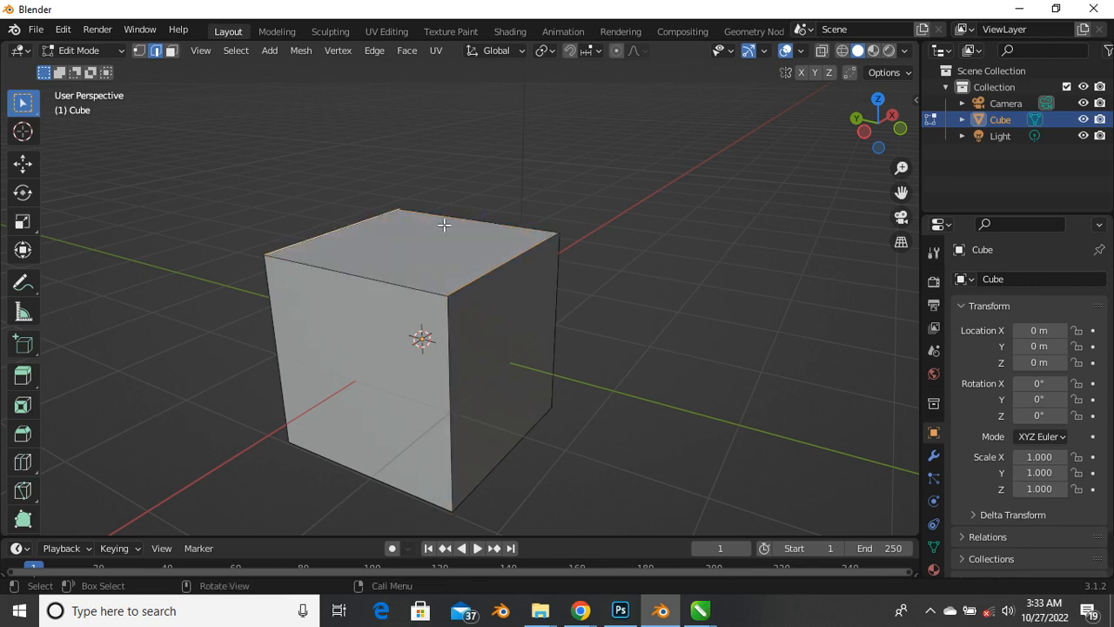
Switch to face selection and select the cube's top face, followed by its large visible side face
key(3)
click(425, 279)
click(392, 380)
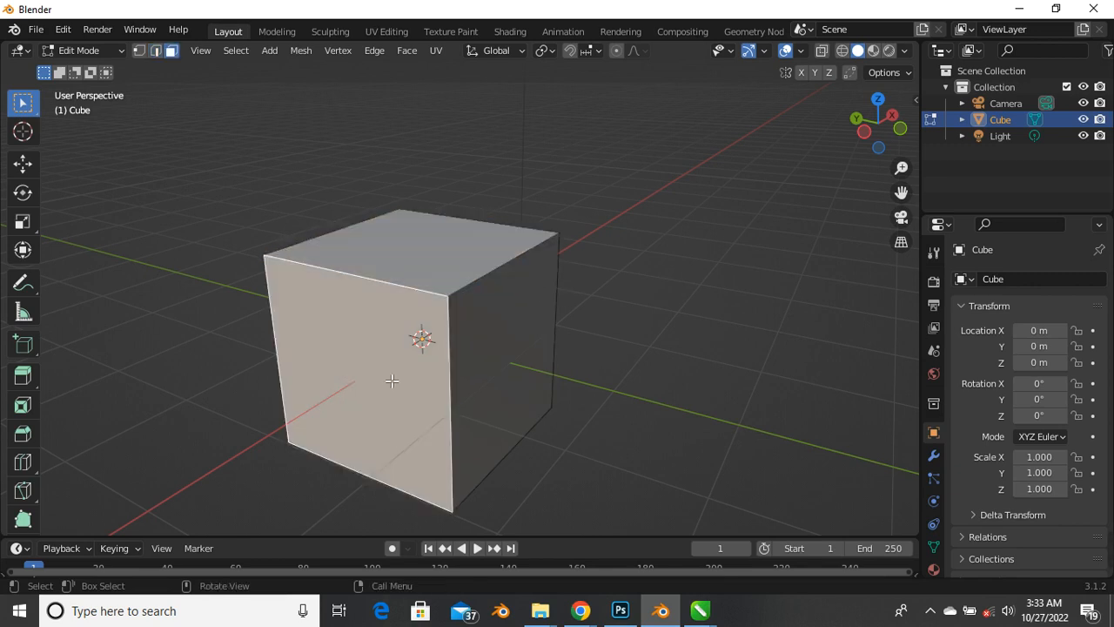
Switch to vertex selection and select the near, right and far corners of the cube's top face one at a time
key(1)
click(448, 296)
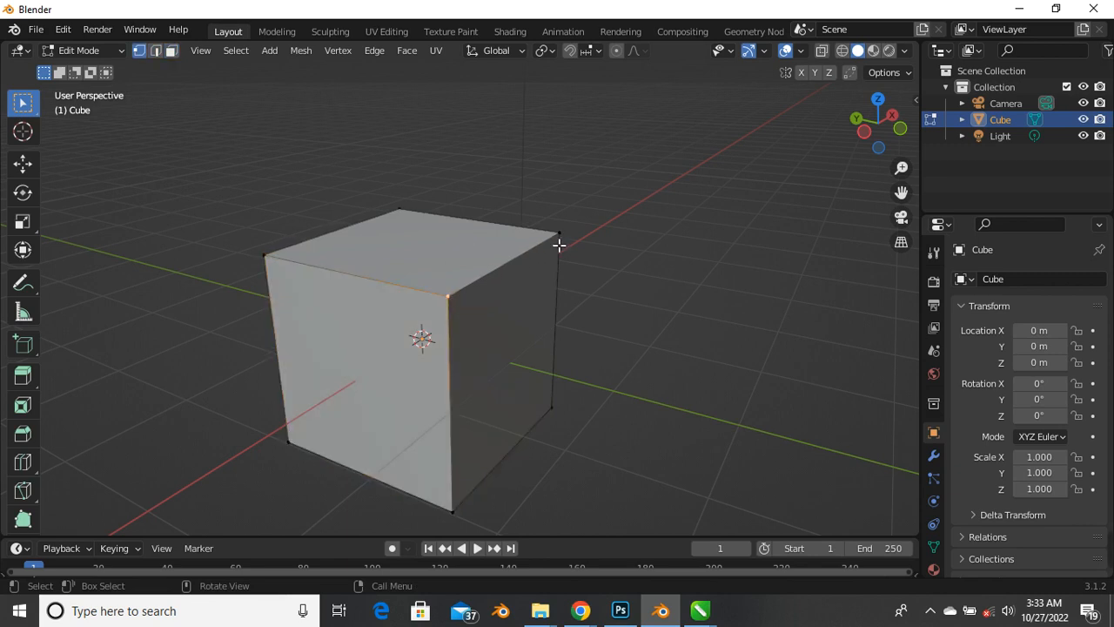
click(559, 234)
click(426, 230)
Look at the cube from the preset back, left and front viewpoints using the axis navigation gizmo
click(855, 122)
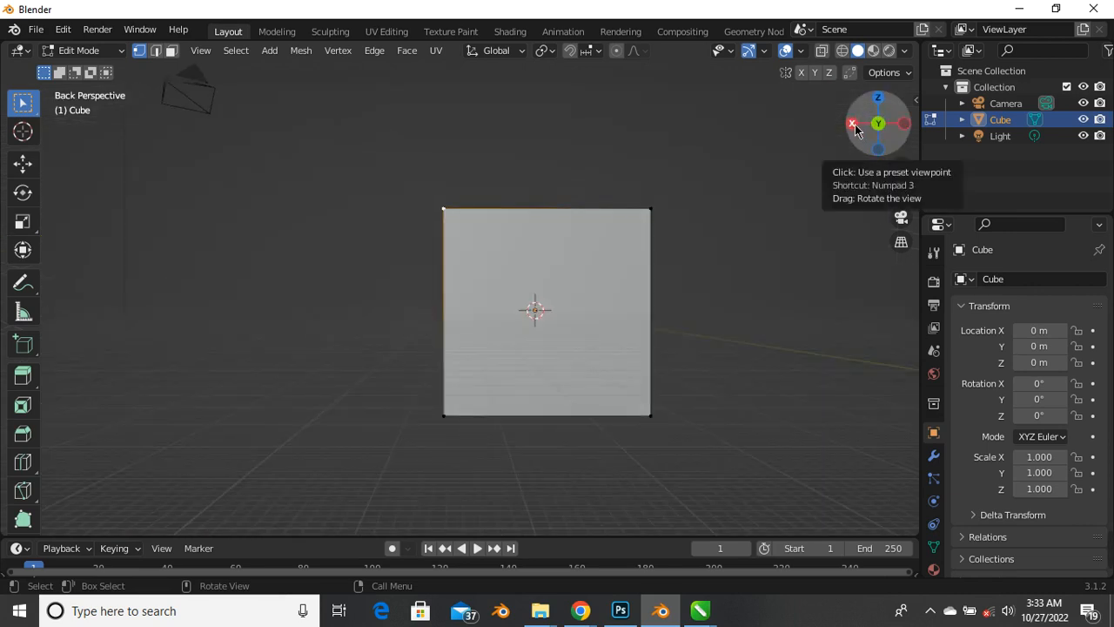
click(855, 123)
click(904, 124)
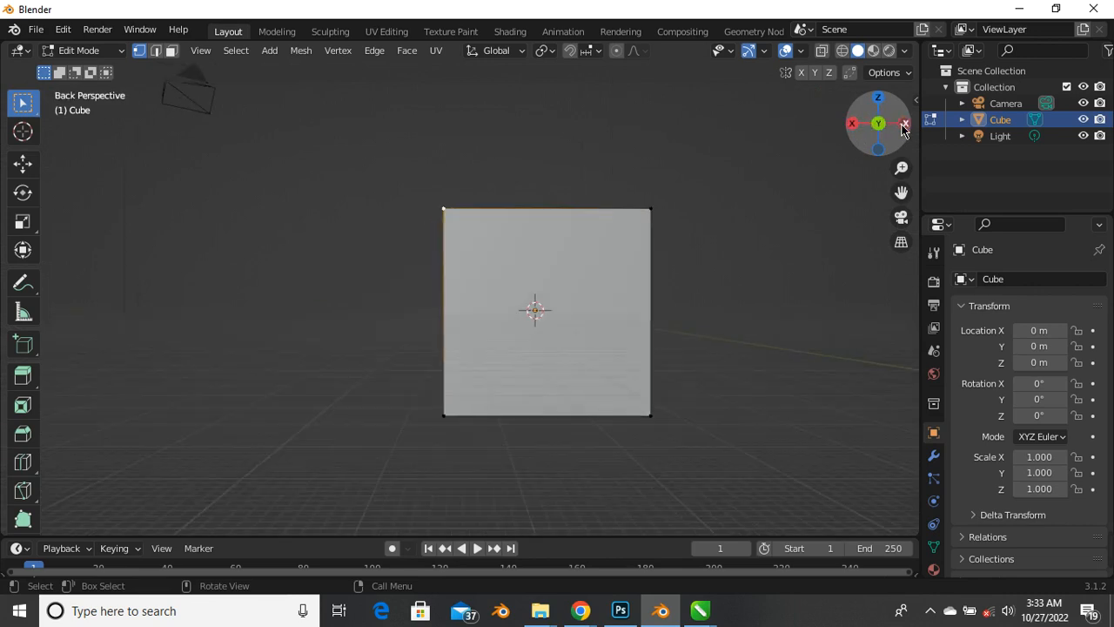
click(904, 124)
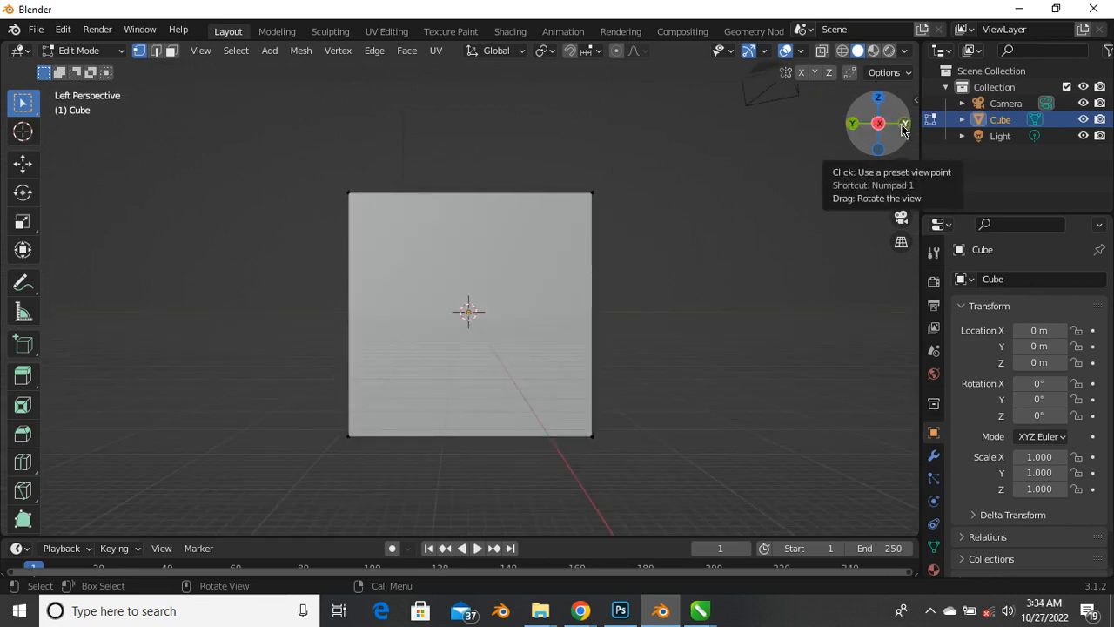
click(902, 125)
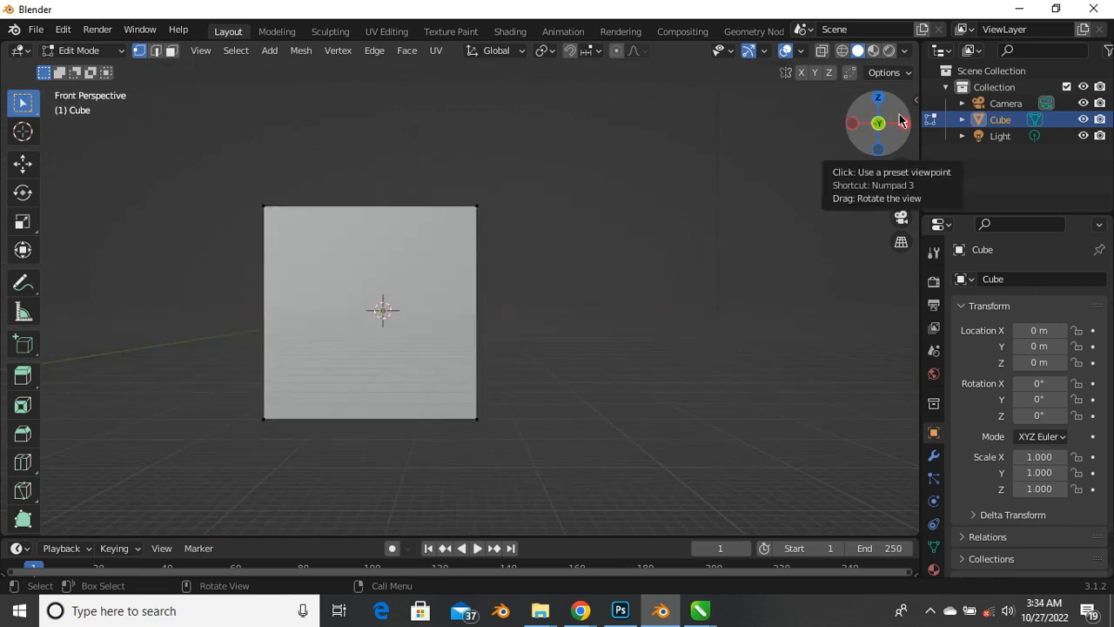
click(876, 102)
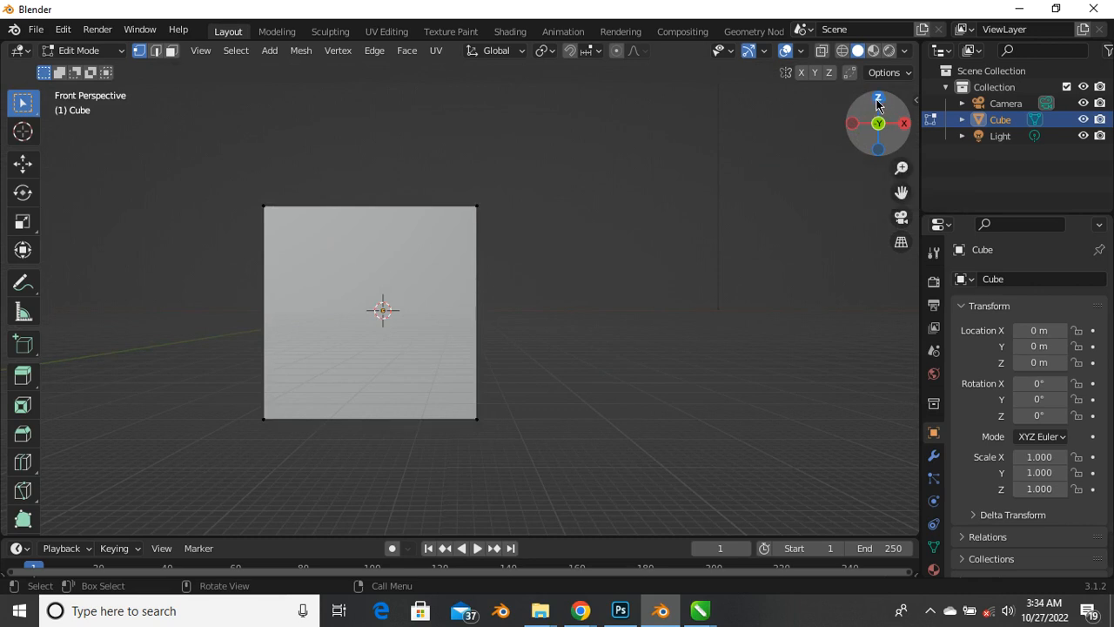
click(885, 104)
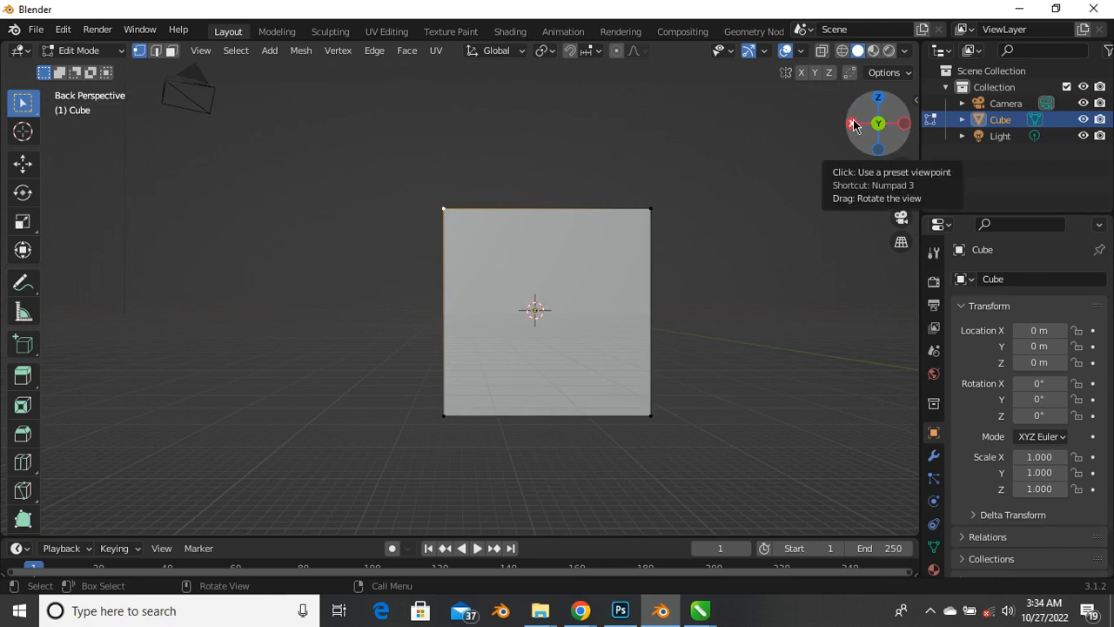
click(854, 124)
click(853, 125)
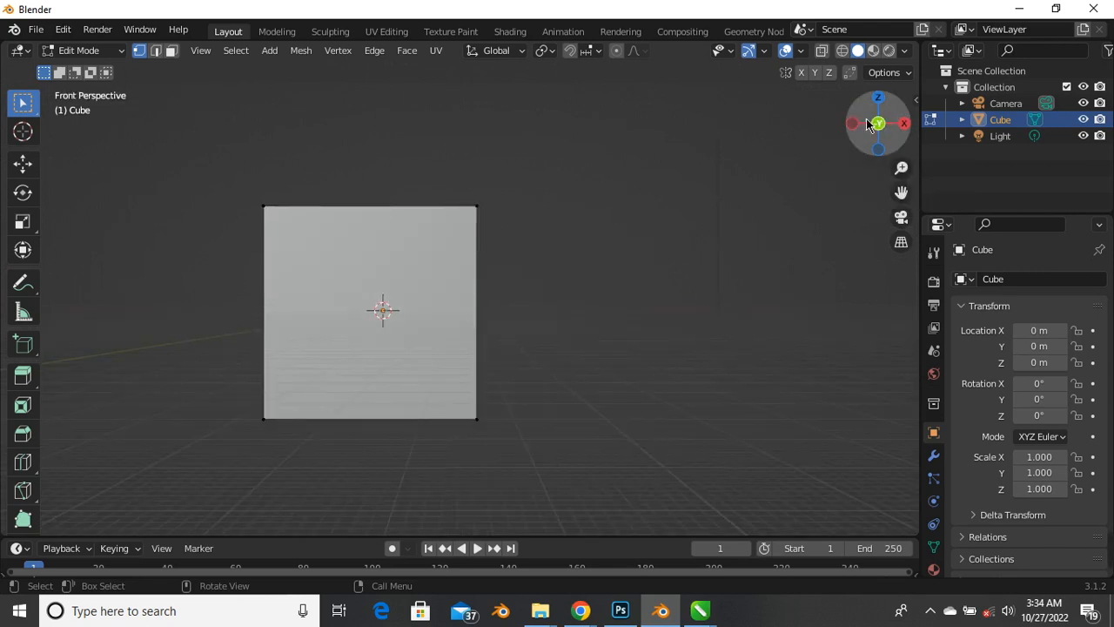
click(854, 124)
click(853, 124)
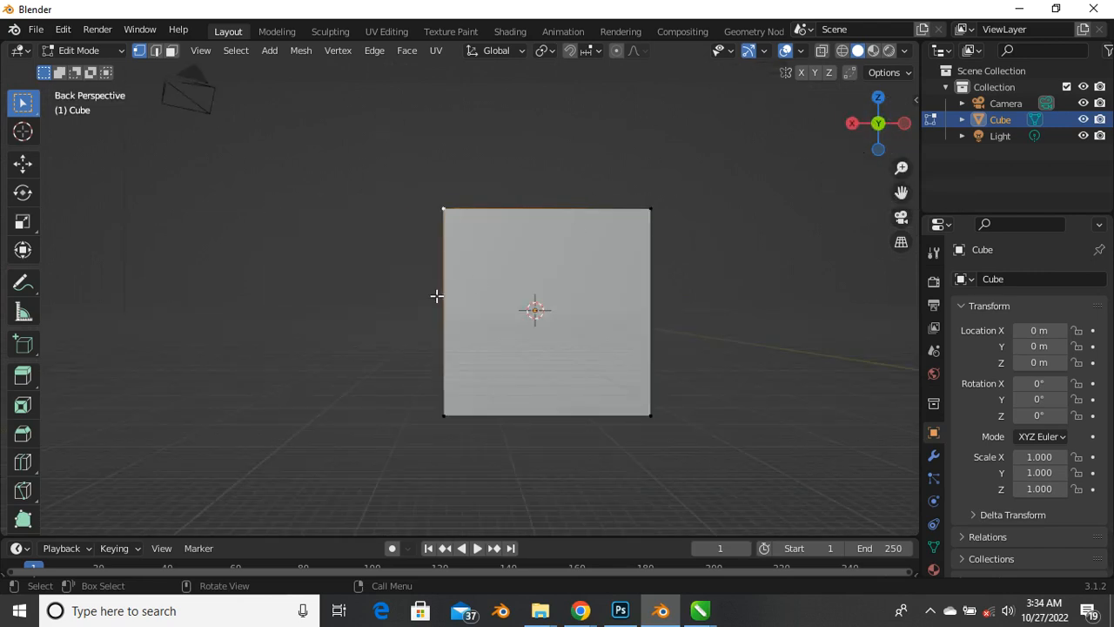
Examine the cube in perspective at different distances, in the right preset view, and from an angled viewpoint
middle_drag(435, 294, 413, 356)
scroll(584, 270, up, 2)
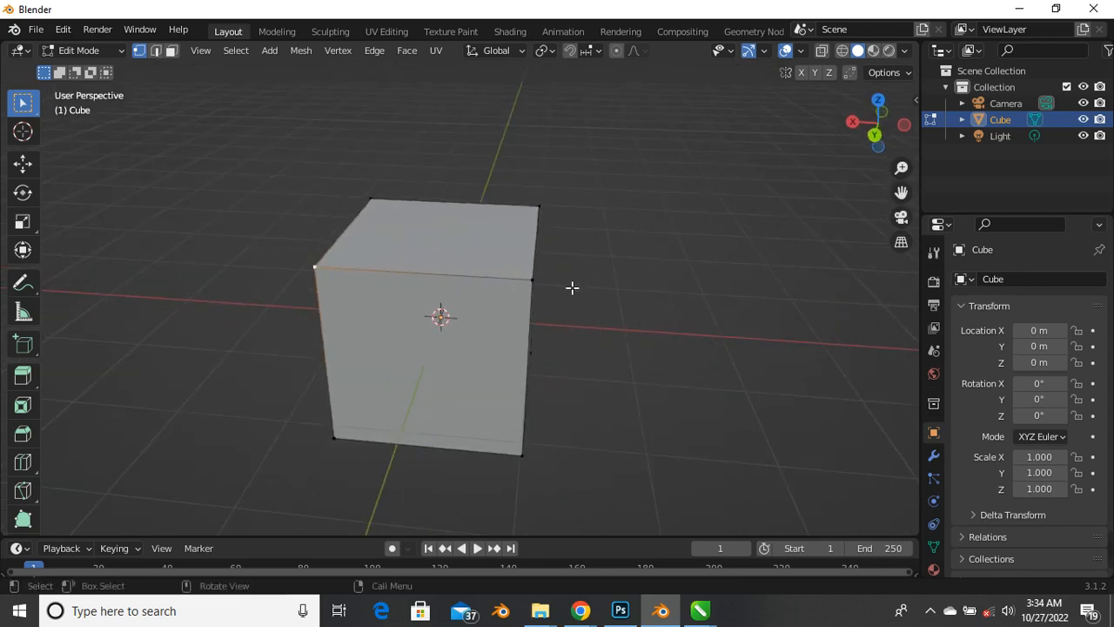
scroll(571, 288, down, 1)
scroll(420, 281, up, 2)
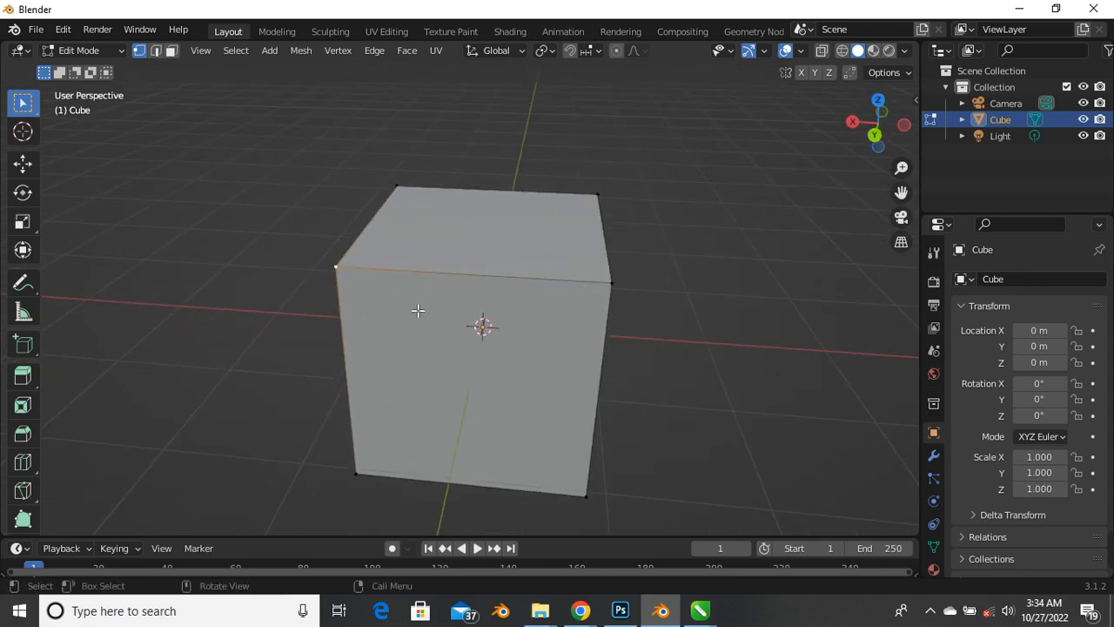
scroll(425, 306, down, 1)
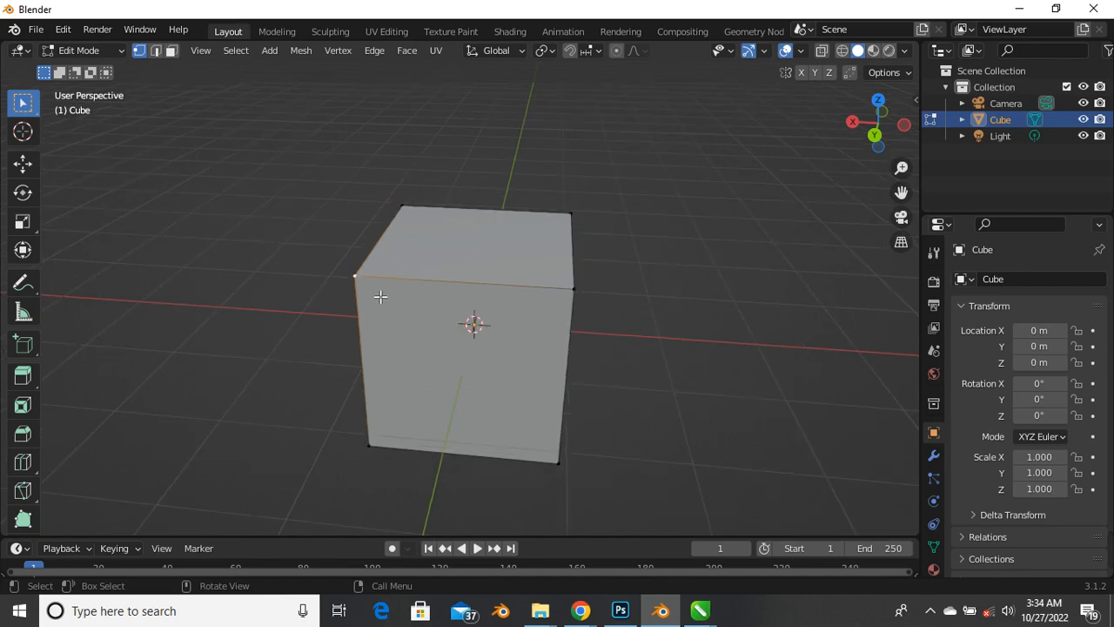
scroll(388, 274, down, 1)
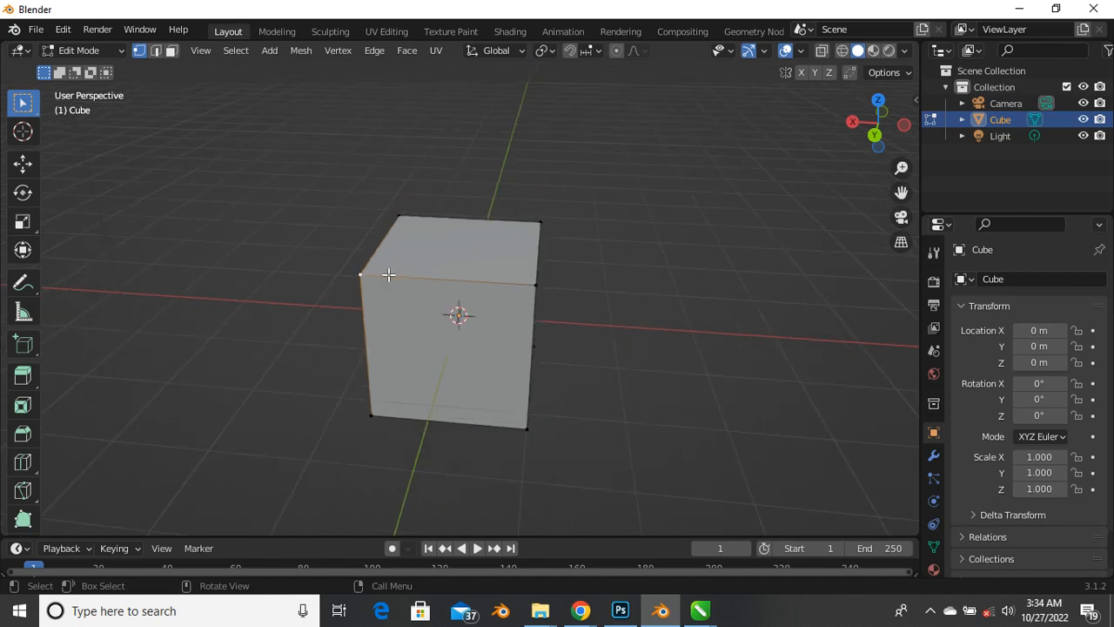
click(853, 122)
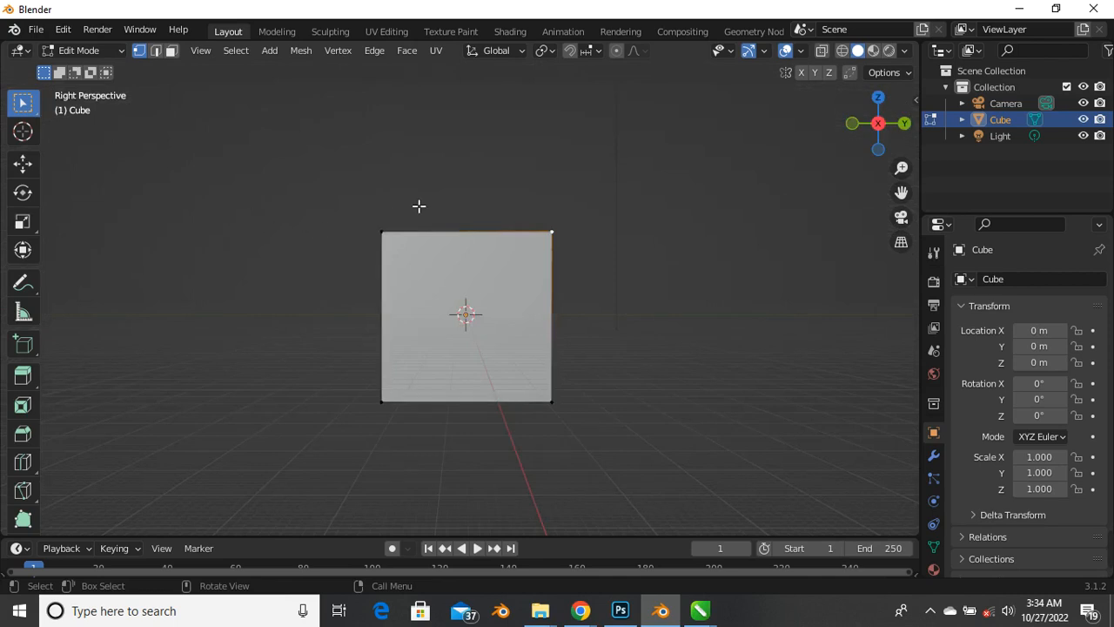
middle_drag(471, 255, 488, 305)
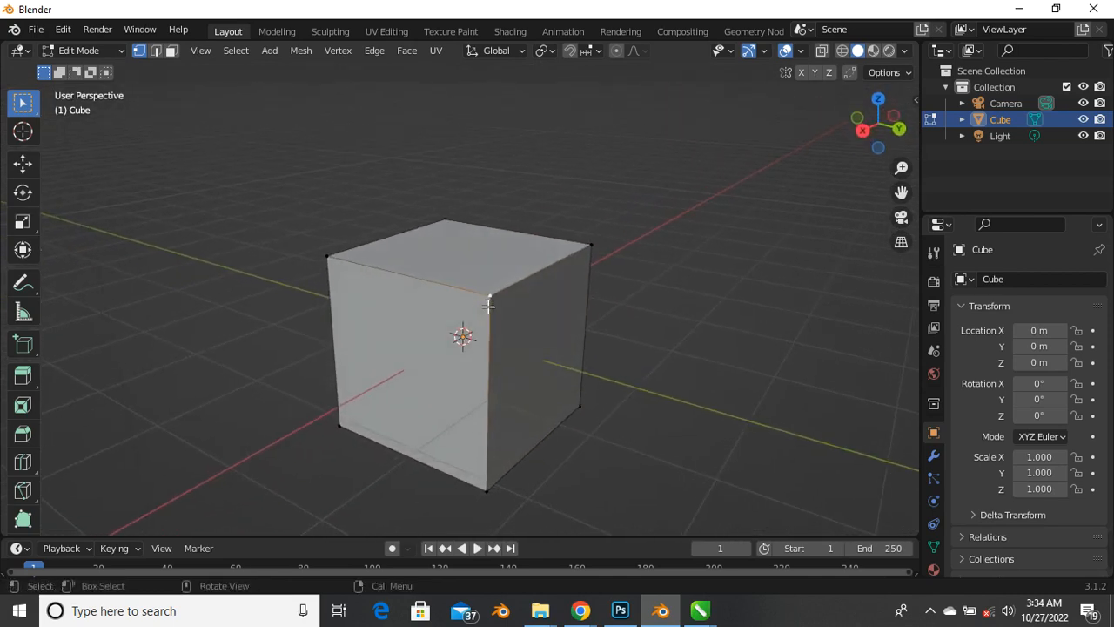
Switch to face selection and select the cube's side face that points along the positive Y axis
click(172, 52)
scroll(436, 300, up, 1)
scroll(450, 325, down, 2)
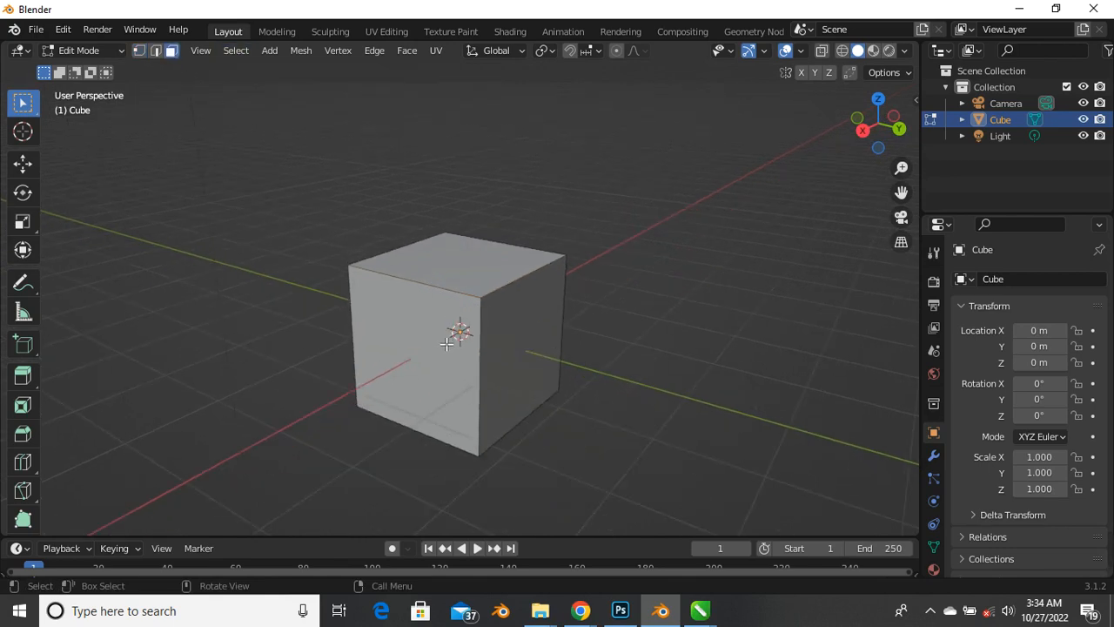
middle_drag(505, 341, 505, 366)
scroll(514, 366, up, 1)
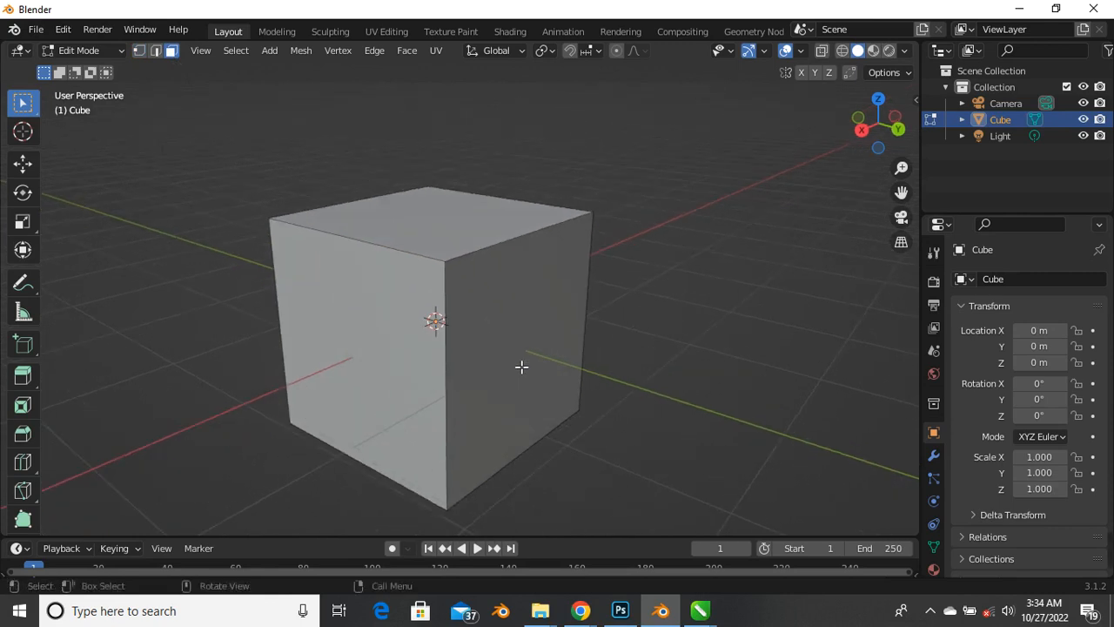
scroll(514, 370, down, 1)
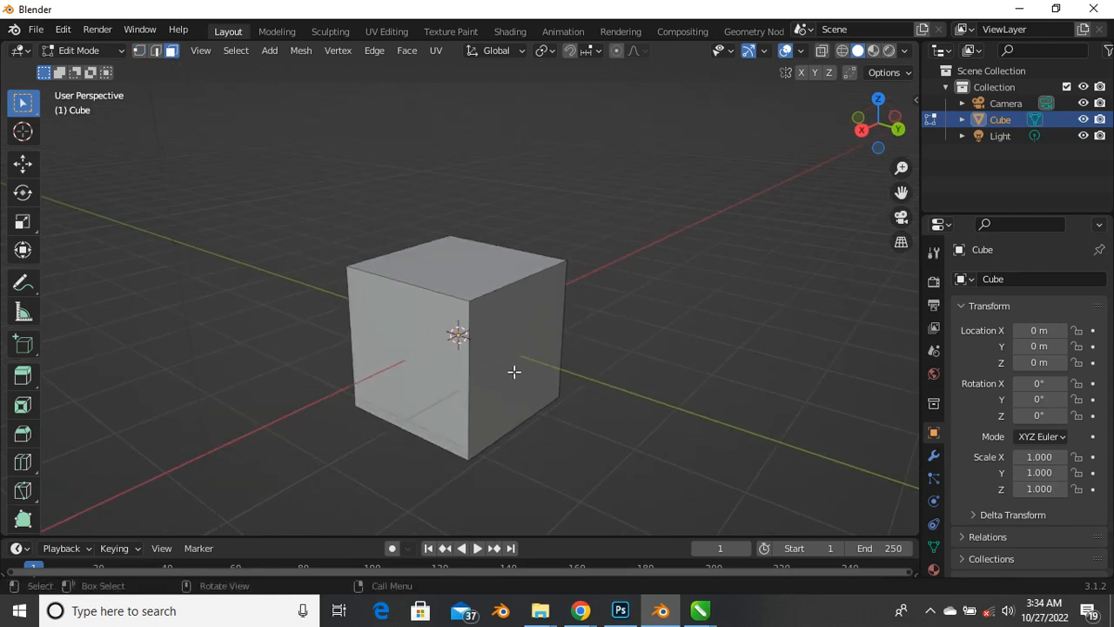
mouse_move(513, 371)
middle_down()
mouse_move(497, 368)
mouse_move(514, 361)
middle_up()
scroll(505, 357, up, 2)
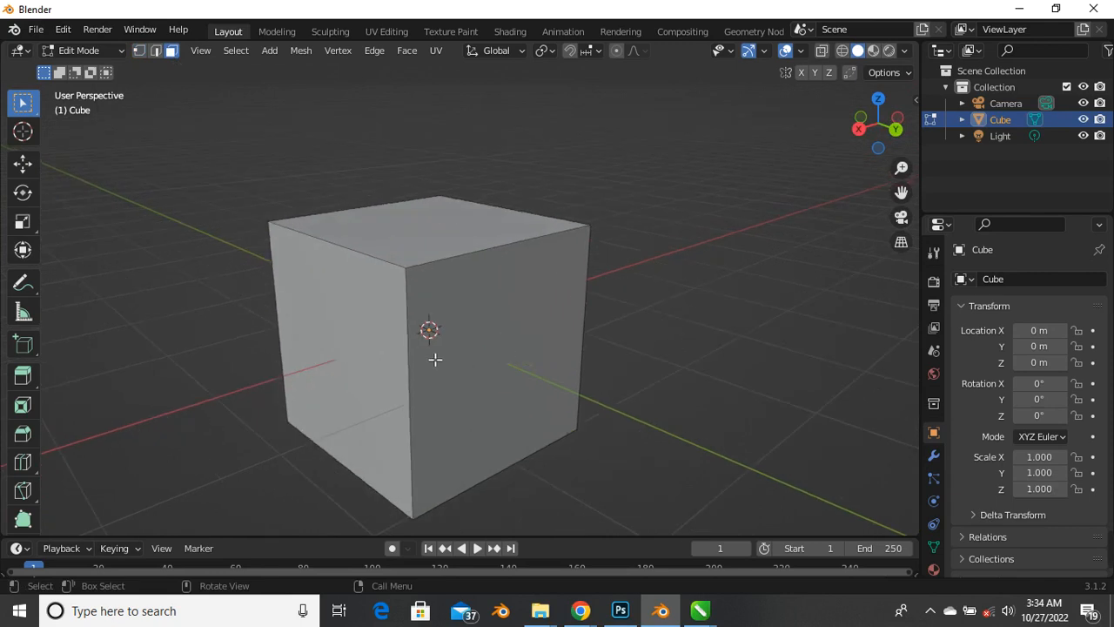
scroll(435, 358, down, 1)
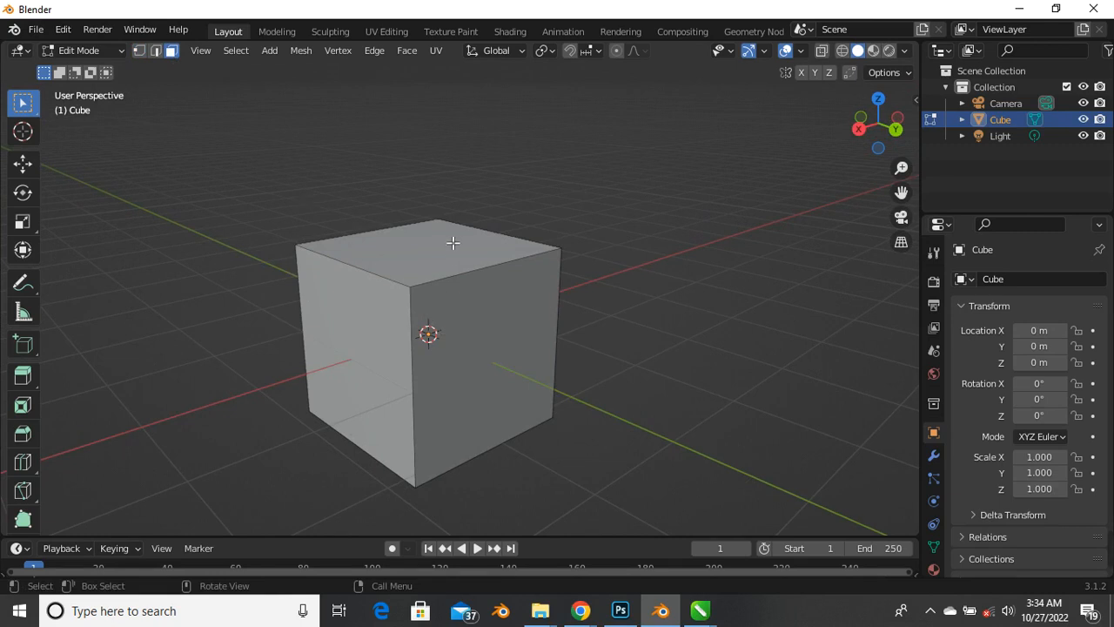
scroll(444, 288, down, 3)
scroll(464, 311, up, 1)
click(455, 297)
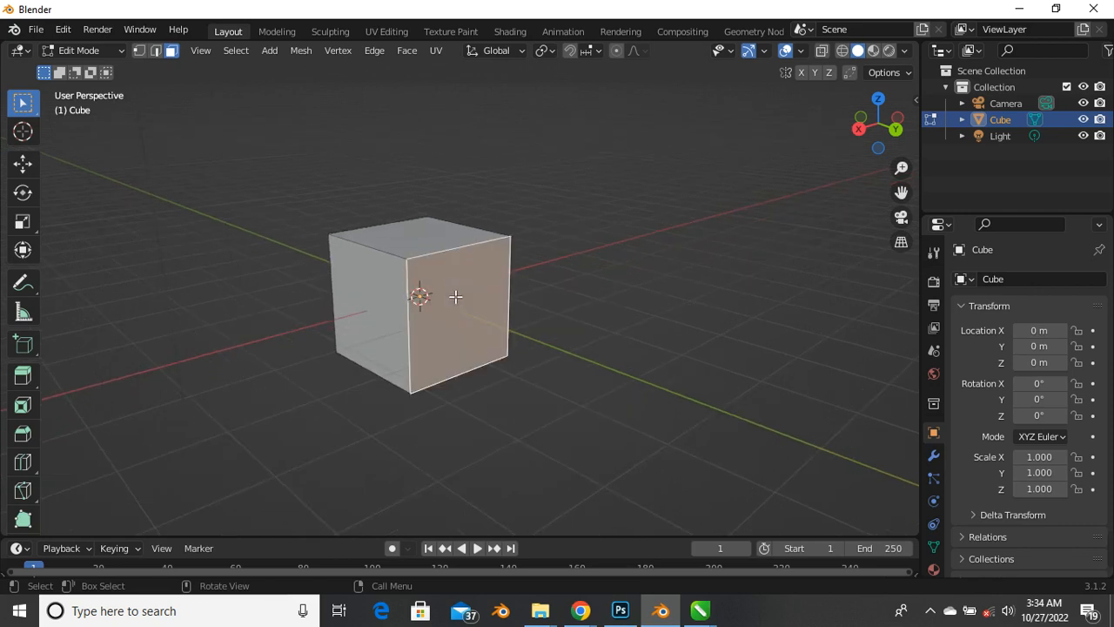
Move the selected side face outward along the Y axis with the Move tool to stretch the cube into a long box
click(22, 167)
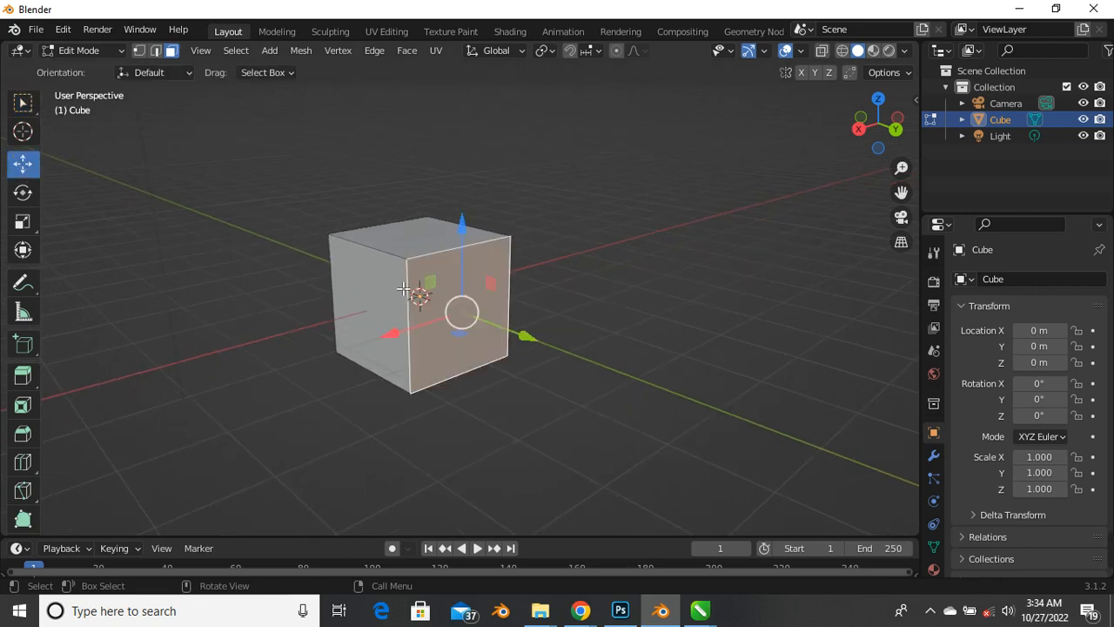
drag(404, 291, 410, 297)
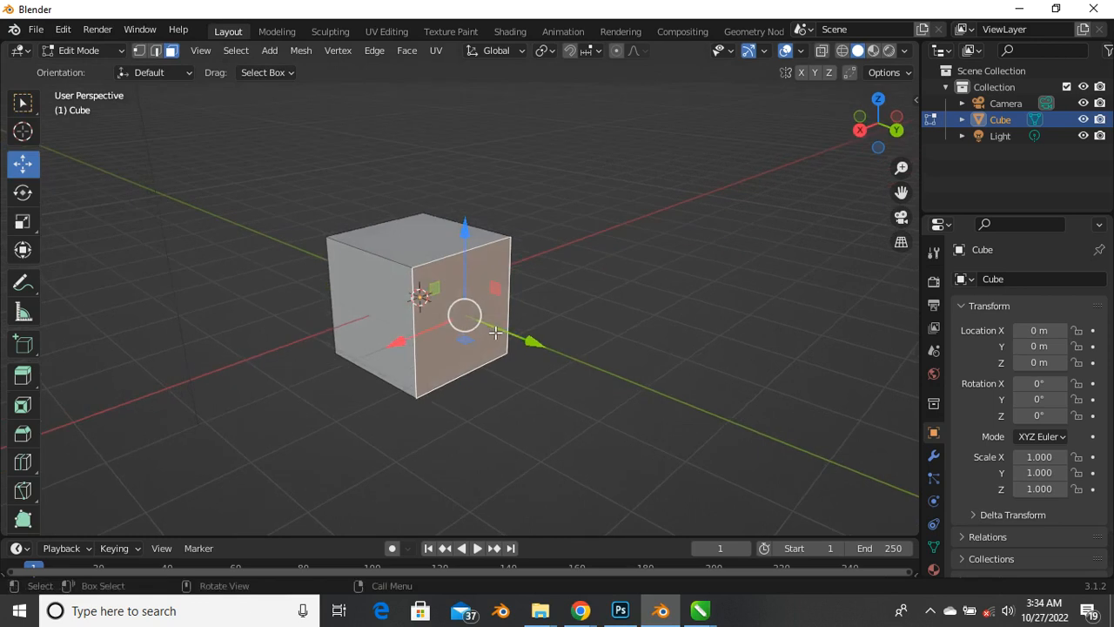
drag(531, 345, 686, 490)
scroll(490, 309, down, 3)
Select the box's long side face and move it outward along the X axis to widen the box
click(474, 353)
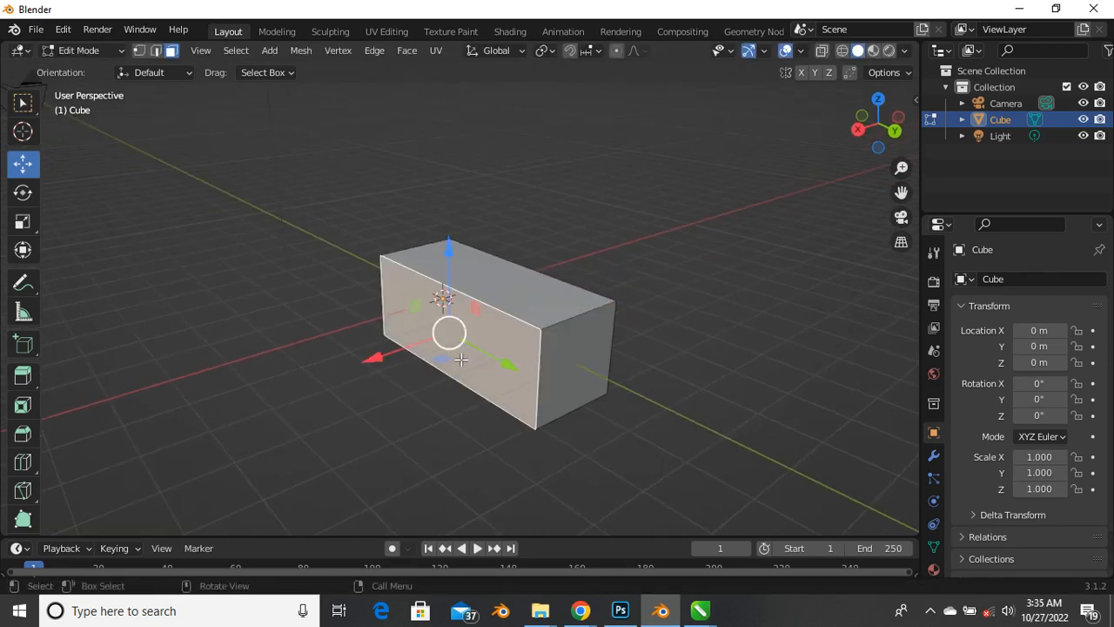
key(g)
drag(351, 381, 343, 383)
Select the box's end face on the positive Y side and move it about 0.29 m outward along Y
scroll(417, 317, down, 1)
middle_drag(418, 318, 540, 374)
click(493, 308)
key(g)
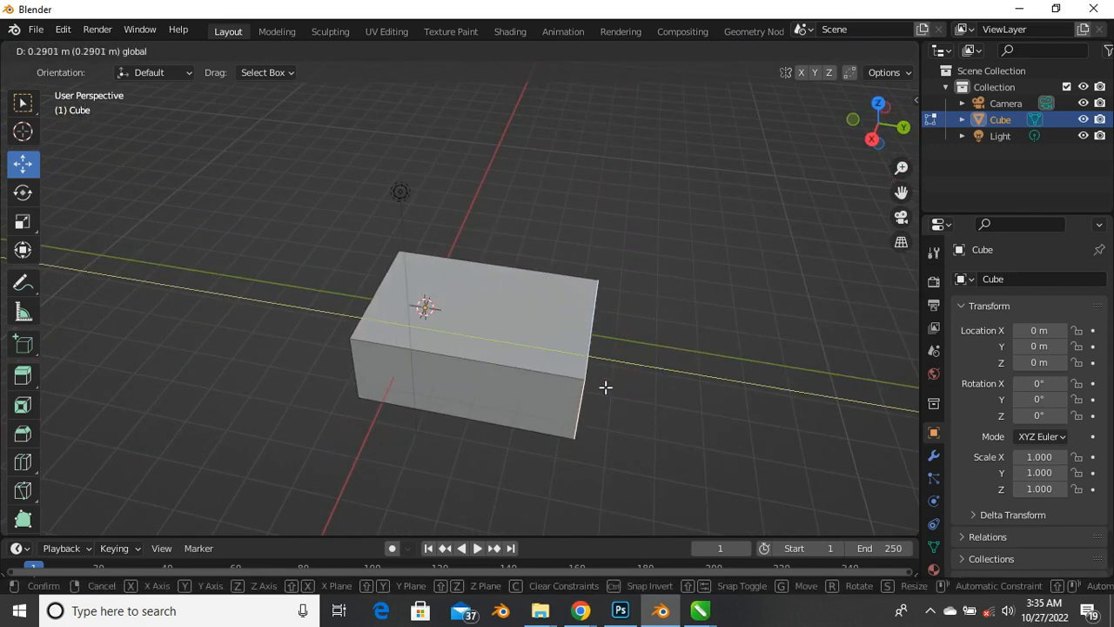
click(604, 386)
Add one horizontal loop cut around the box and slide it to about -0.74, close to the top edge
middle_drag(604, 385, 510, 235)
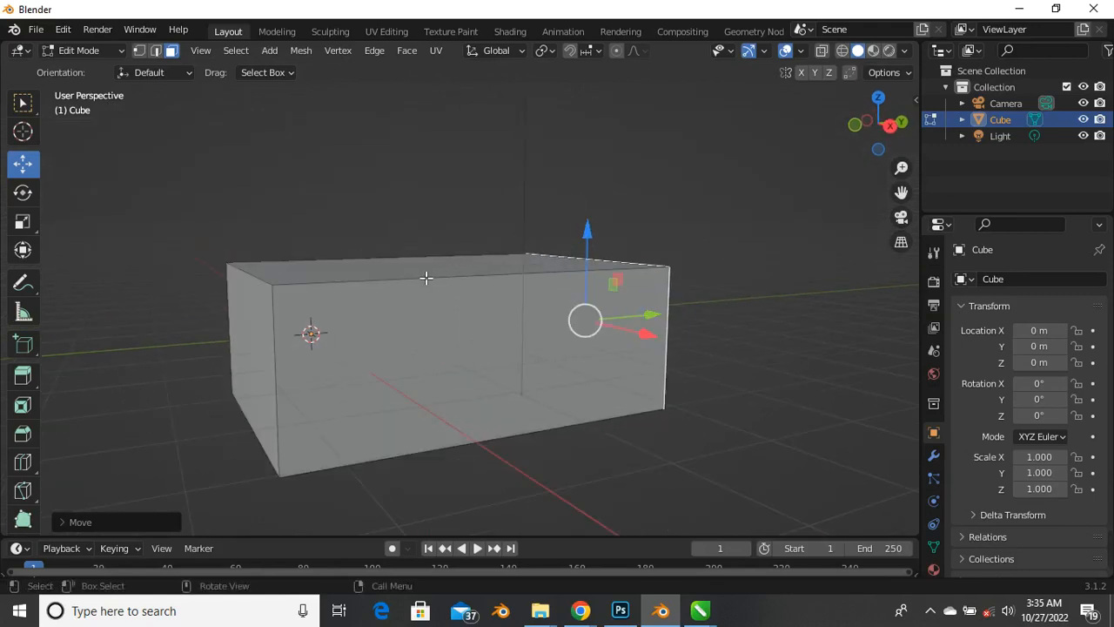
scroll(437, 292, down, 1)
scroll(405, 287, up, 3)
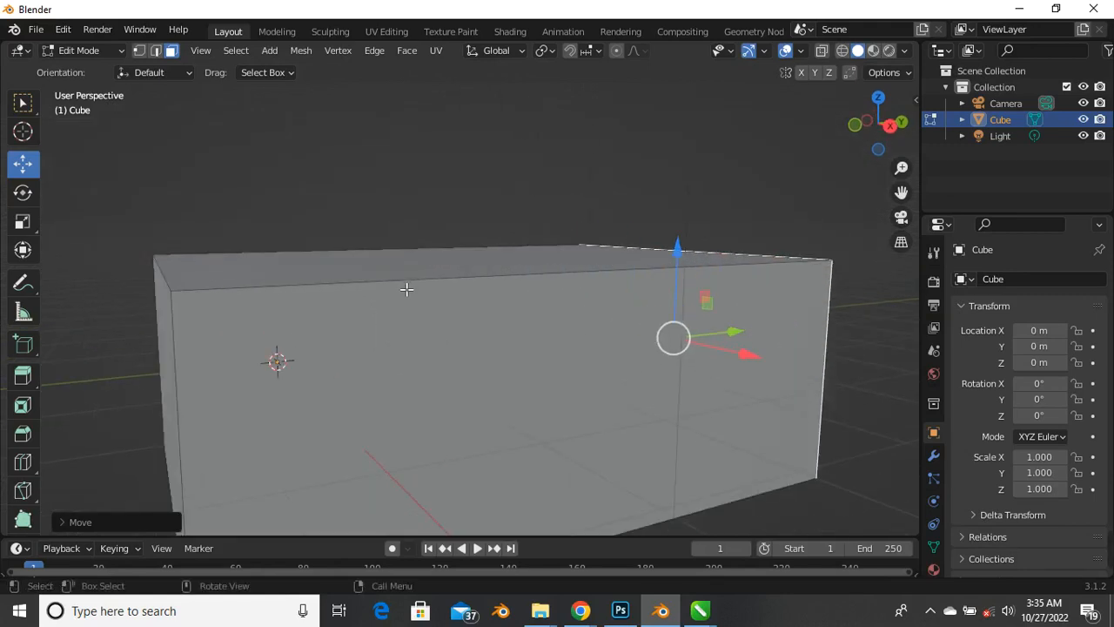
scroll(410, 301, down, 2)
middle_drag(413, 308, 422, 325)
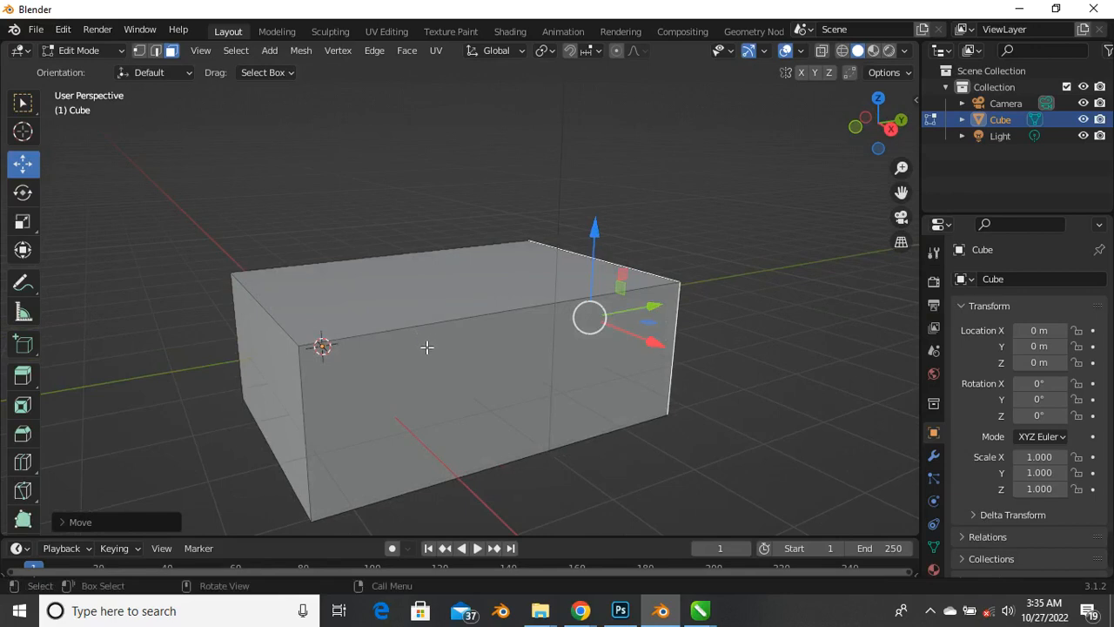
key(ctrl+r)
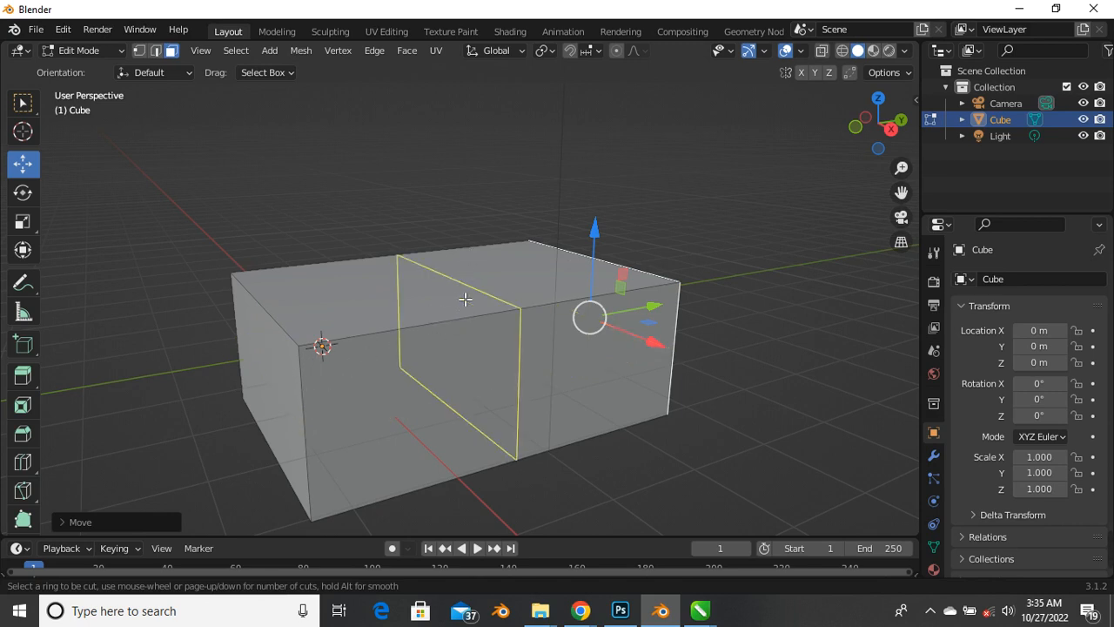
click(308, 397)
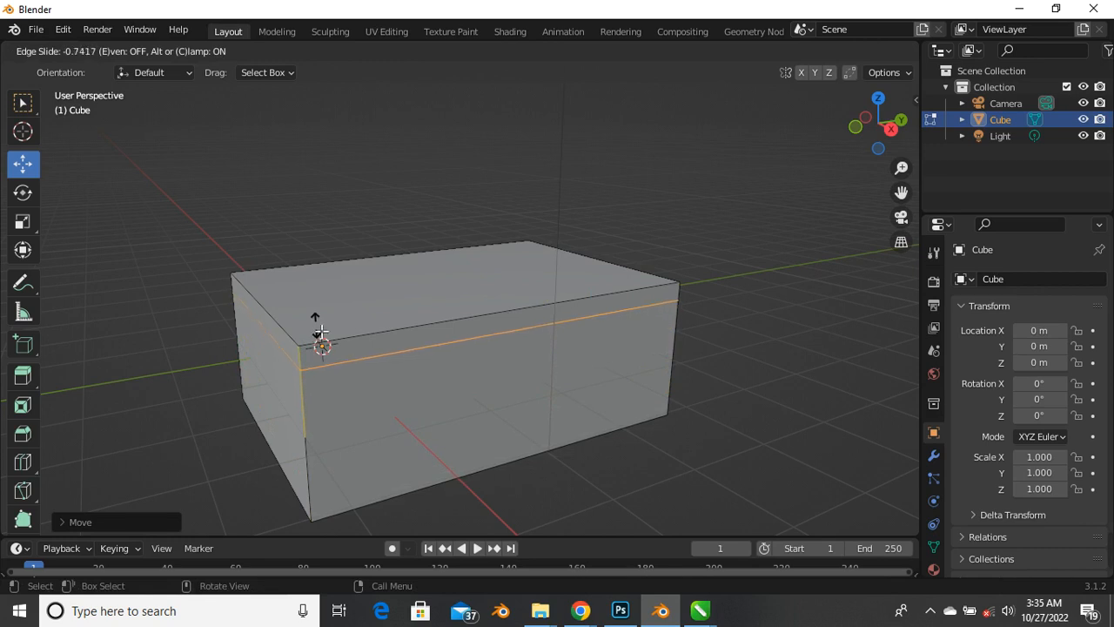
click(321, 331)
Switch to face selection and select the whole ring of narrow side faces above the loop cut
middle_drag(300, 354, 395, 335)
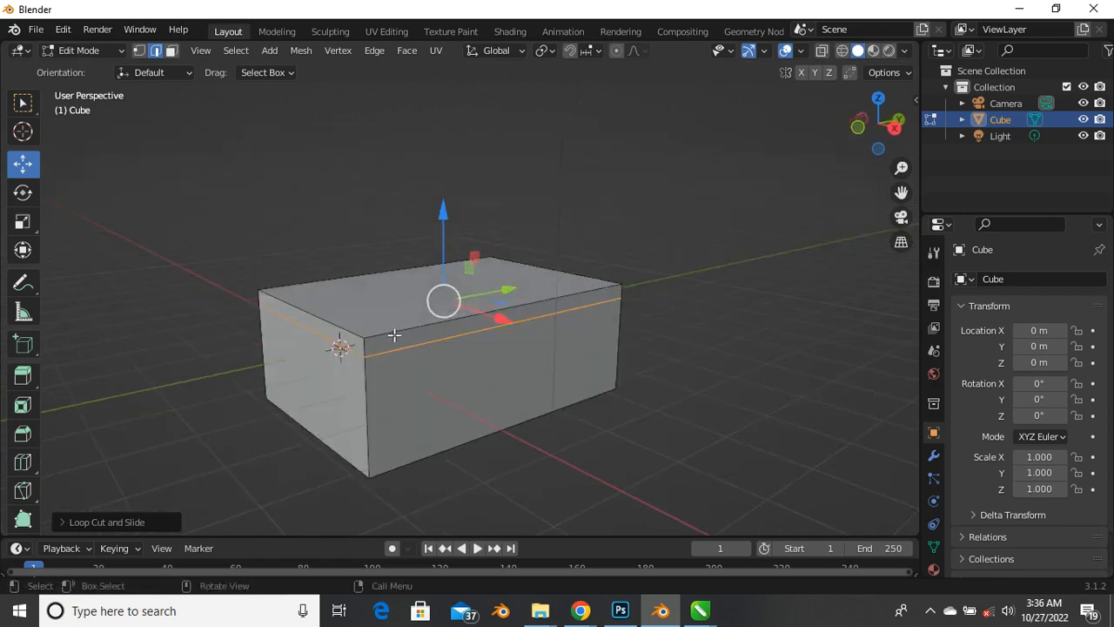
scroll(394, 335, up, 1)
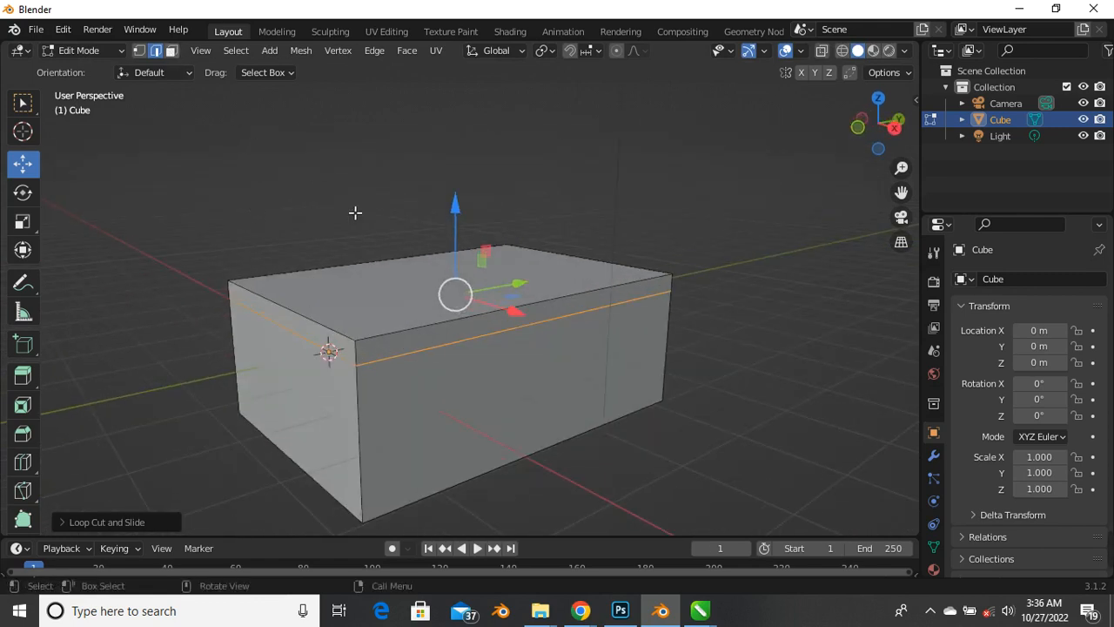
key(3)
click(443, 339)
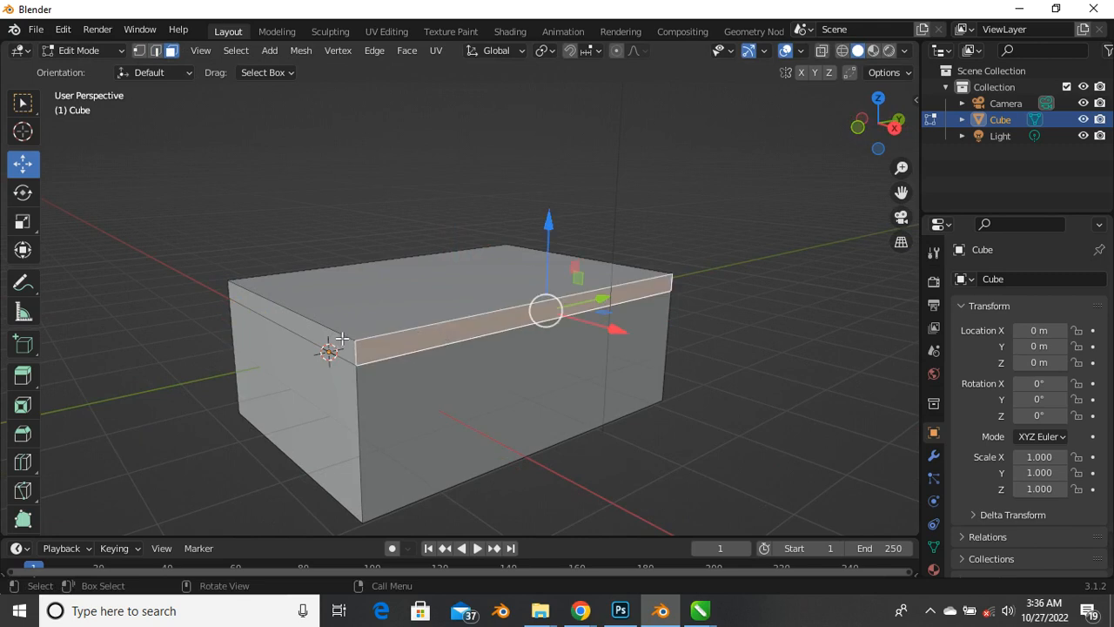
click(339, 352)
click(397, 349)
middle_drag(485, 356, 458, 344)
middle_drag(547, 341, 390, 308)
click(375, 303)
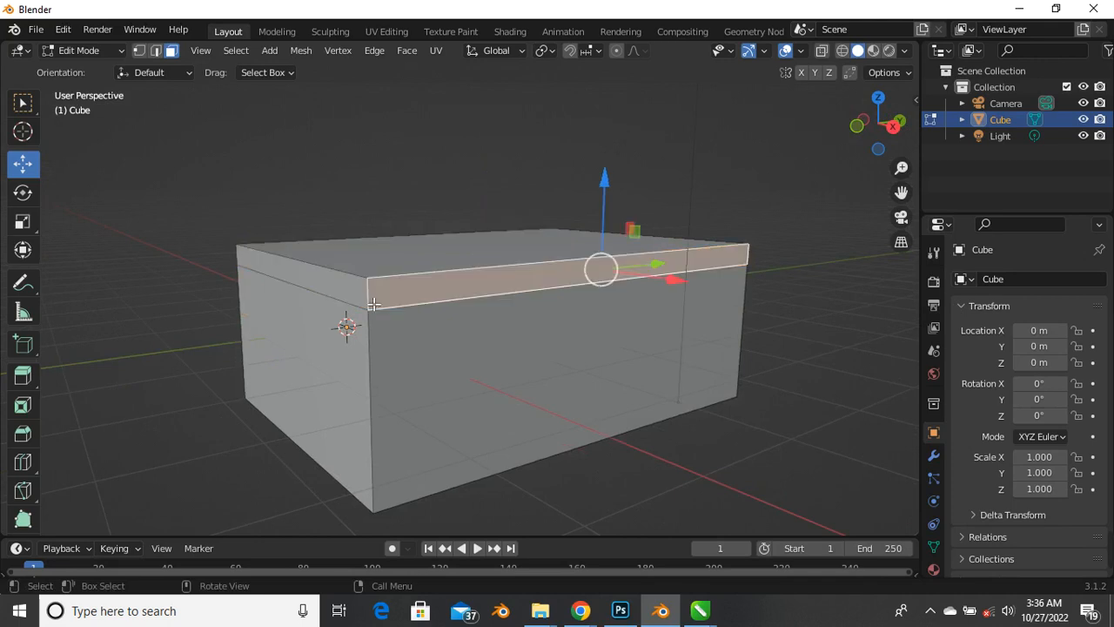
alt+click(368, 304)
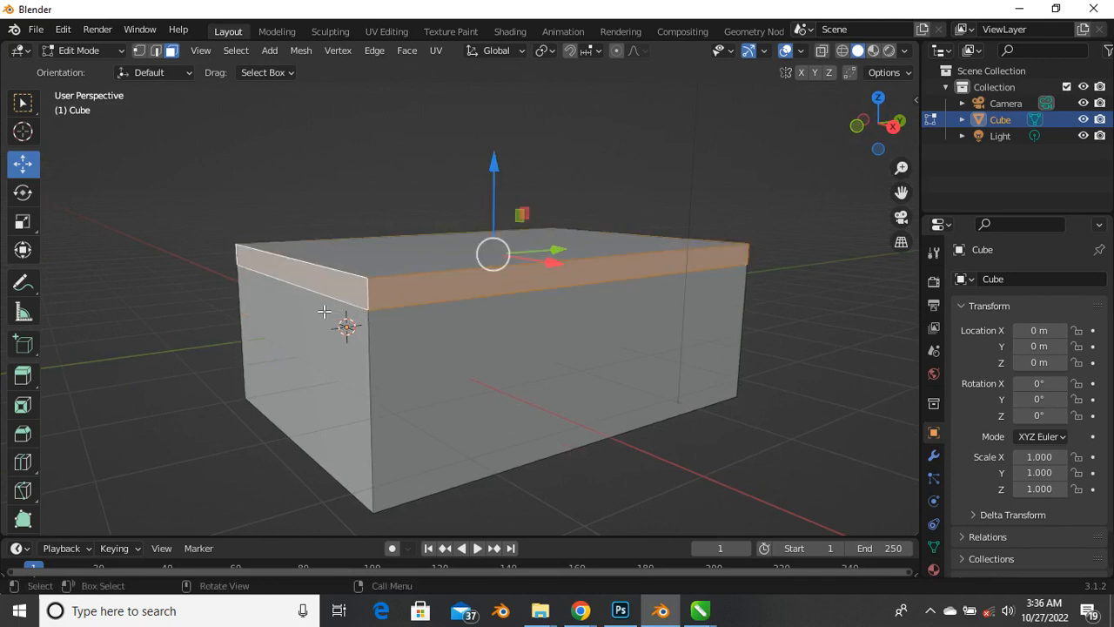
Select a single face of the upper band, then reselect the band's complete face loop around the box
middle_drag(329, 311, 346, 339)
scroll(348, 325, down, 1)
scroll(426, 336, up, 3)
click(577, 299)
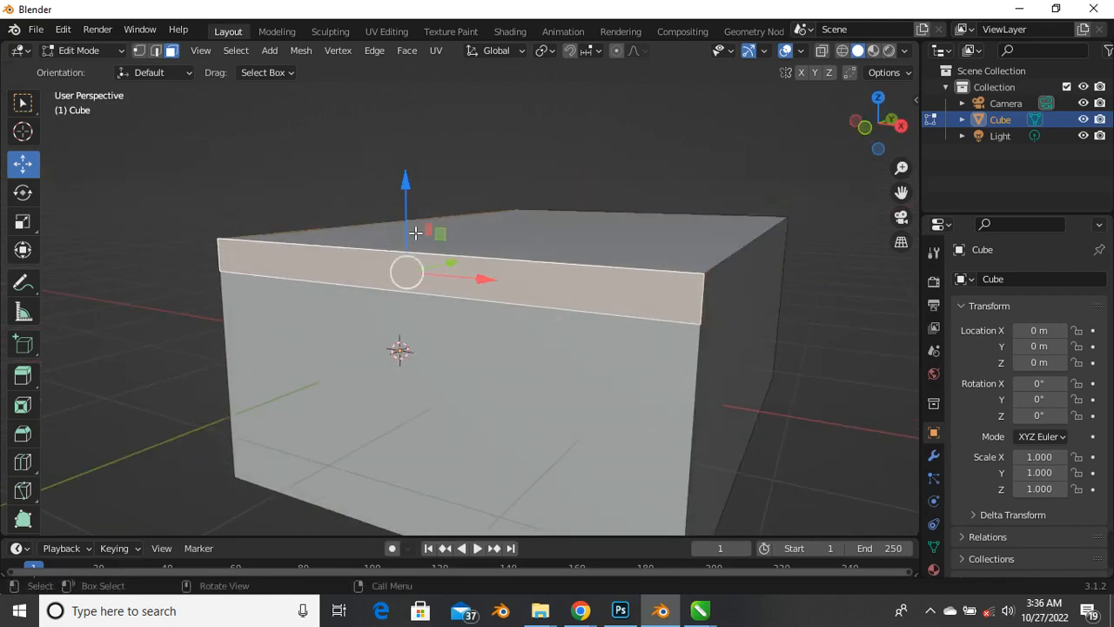
scroll(363, 265, down, 1)
middle_drag(400, 293, 514, 286)
alt+click(512, 289)
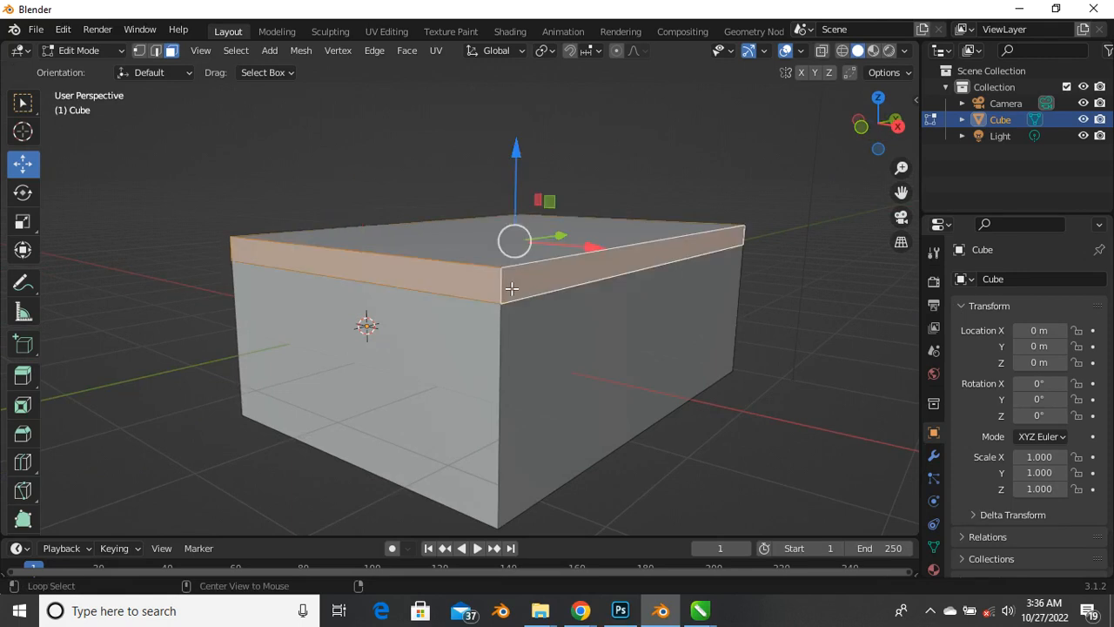
Extrude the selected upper band in place and scale it up to about 1.21 to form an overhanging rim
middle_drag(527, 272, 572, 292)
scroll(433, 300, down, 1)
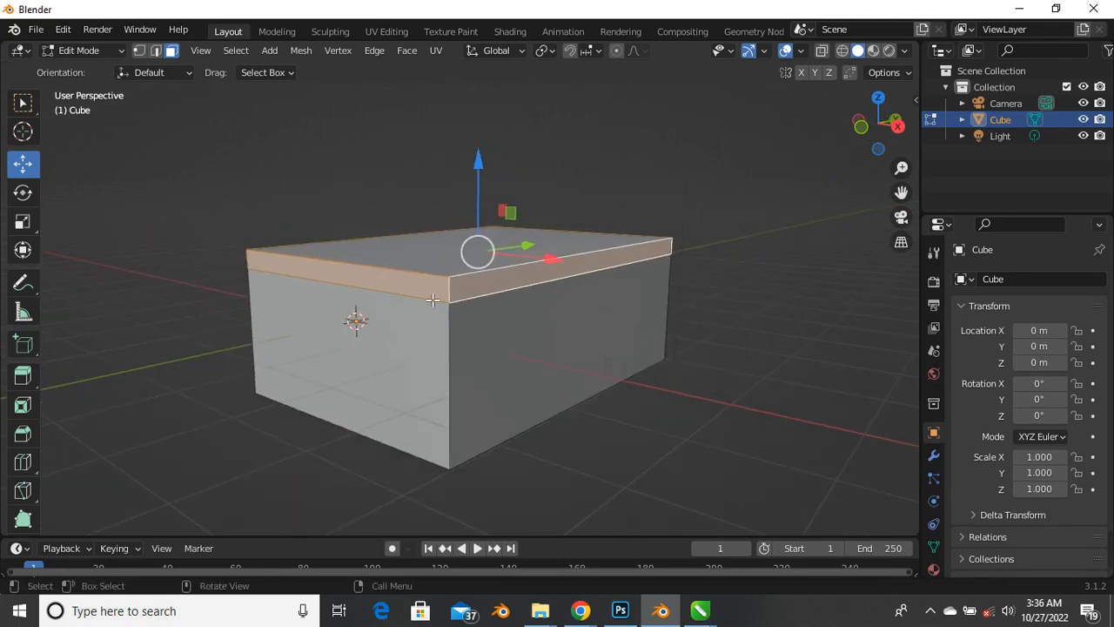
scroll(486, 255, up, 2)
scroll(437, 295, down, 2)
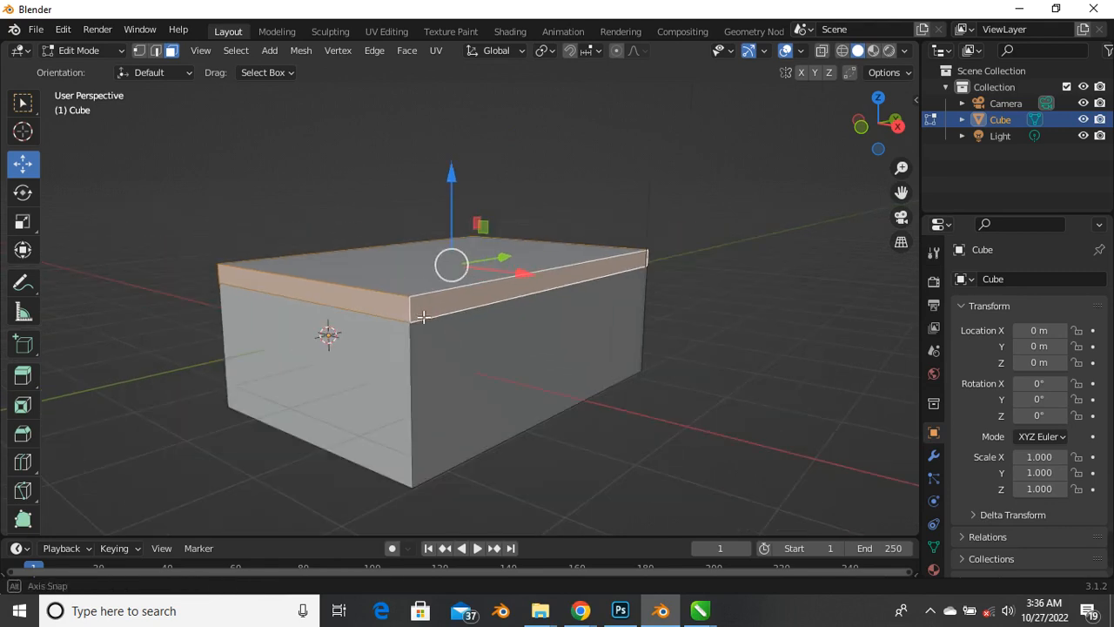
middle_drag(421, 316, 424, 332)
scroll(424, 331, up, 1)
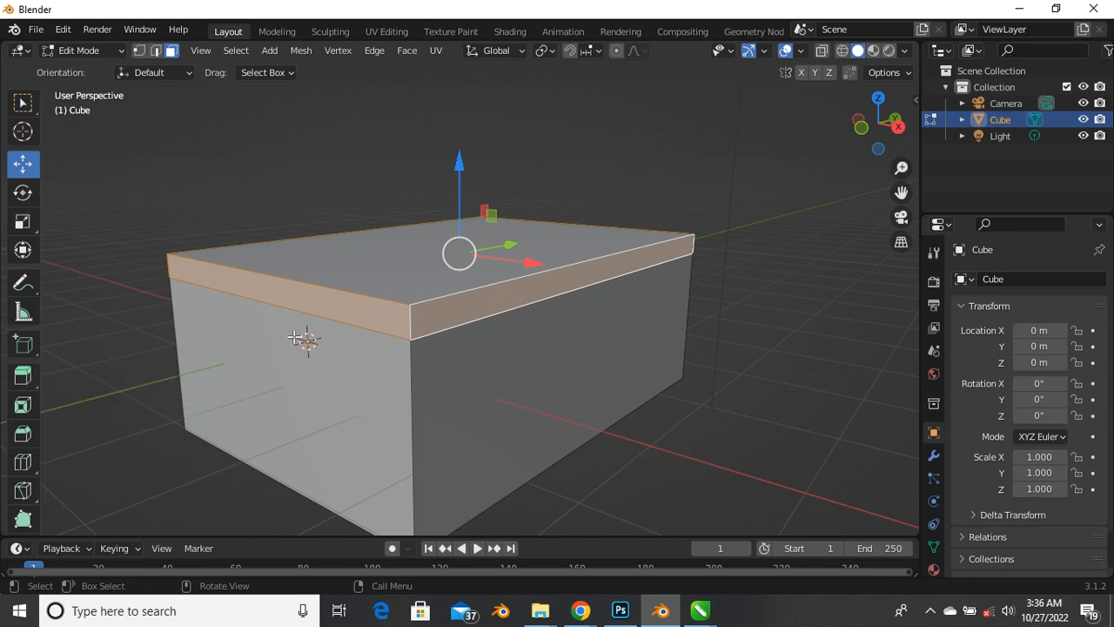
scroll(476, 298, down, 1)
scroll(440, 324, up, 3)
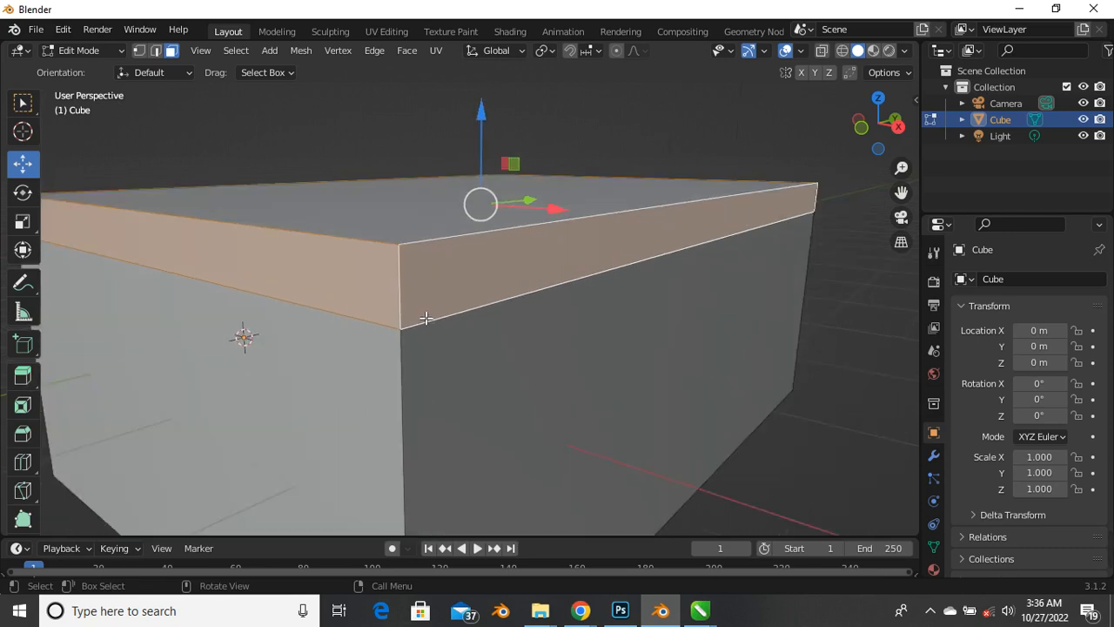
scroll(422, 319, down, 3)
scroll(411, 321, up, 1)
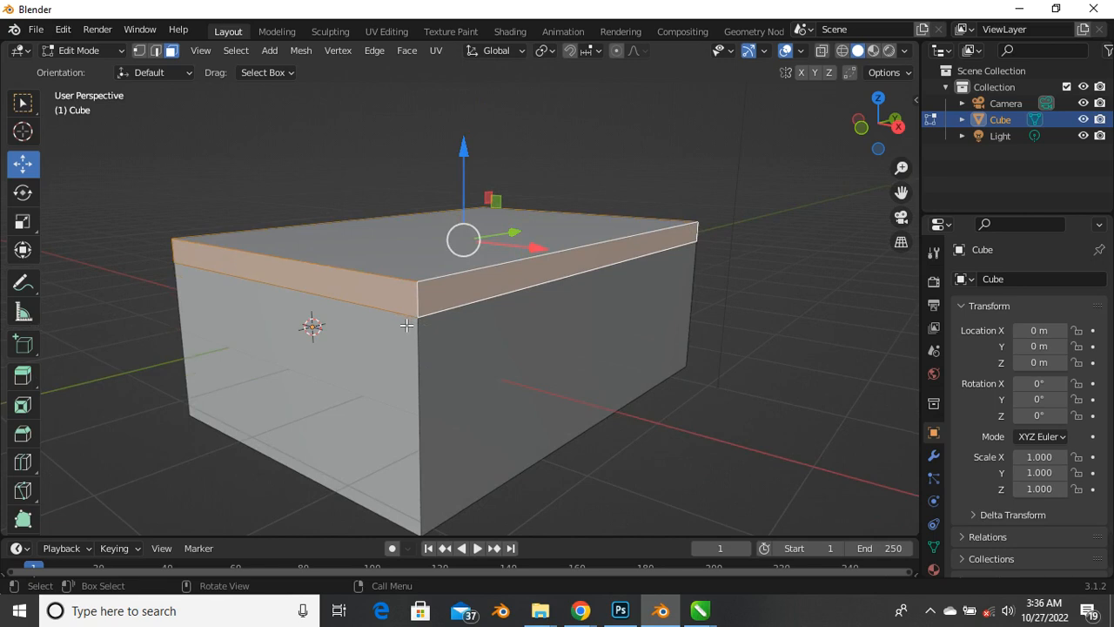
key(e)
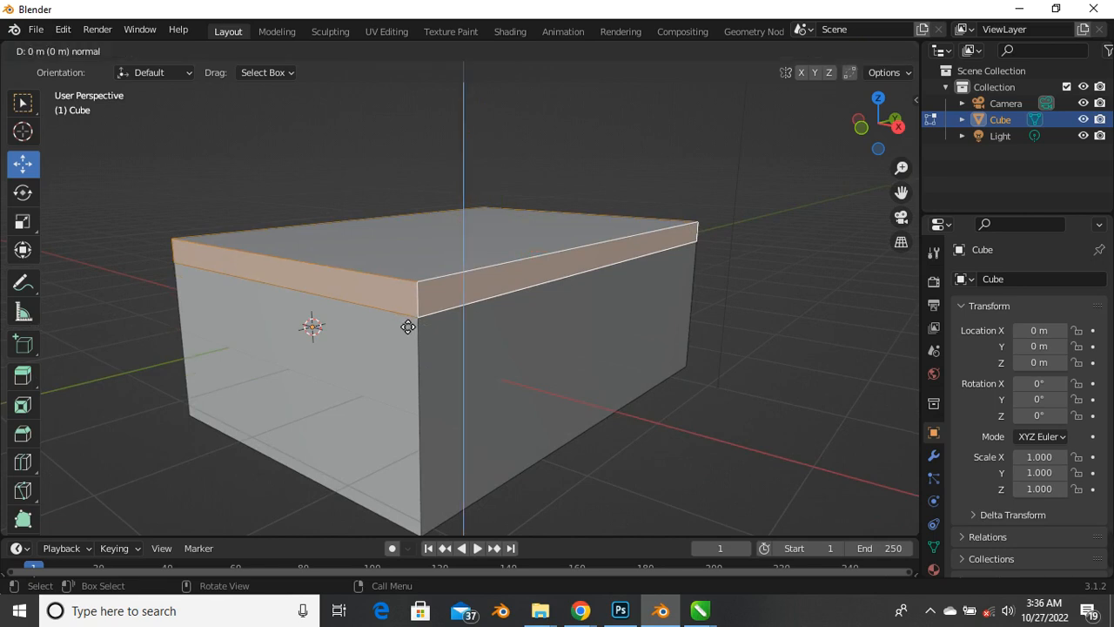
right_click(408, 327)
key(s)
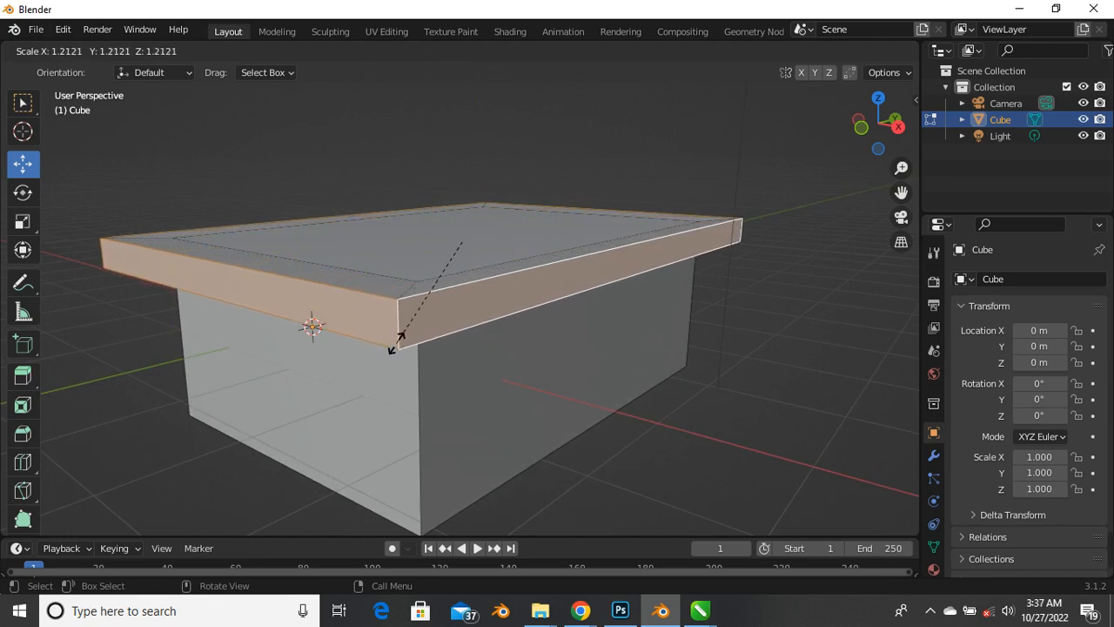
click(399, 343)
Scale the overhanging rim faces back down to about 0.96
middle_drag(353, 229, 460, 307)
scroll(404, 212, up, 4)
key(s)
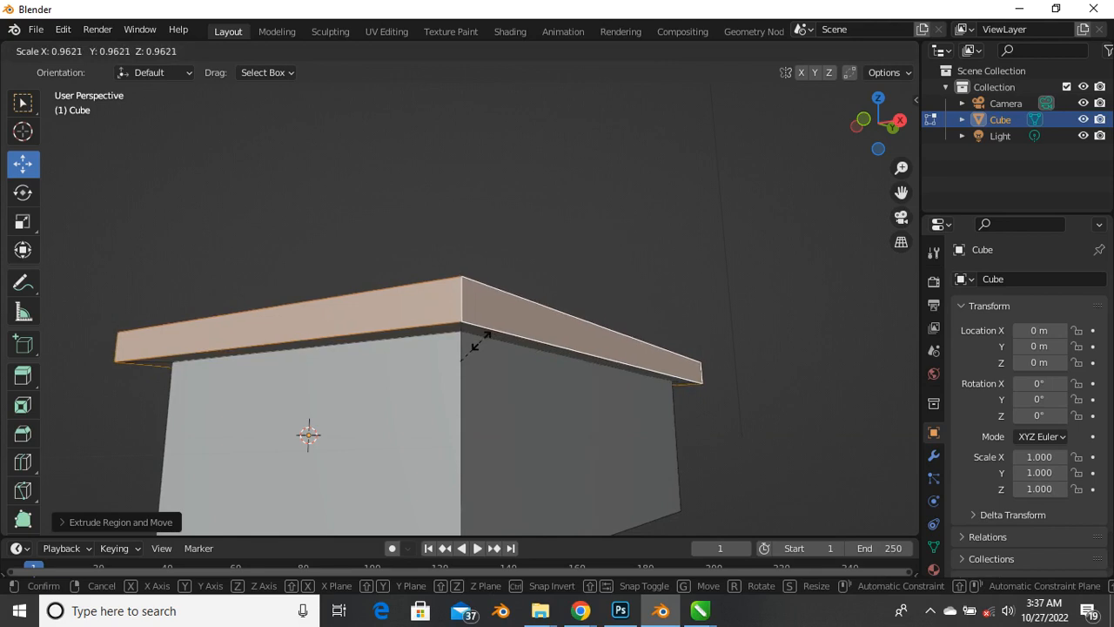
click(473, 343)
Select the bottom face of the box and move it down along the Z axis to make the body taller
middle_drag(472, 342, 380, 393)
click(374, 391)
drag(464, 350, 463, 359)
middle_drag(462, 359, 434, 400)
drag(430, 334, 431, 362)
middle_drag(391, 345, 461, 360)
scroll(486, 330, down, 2)
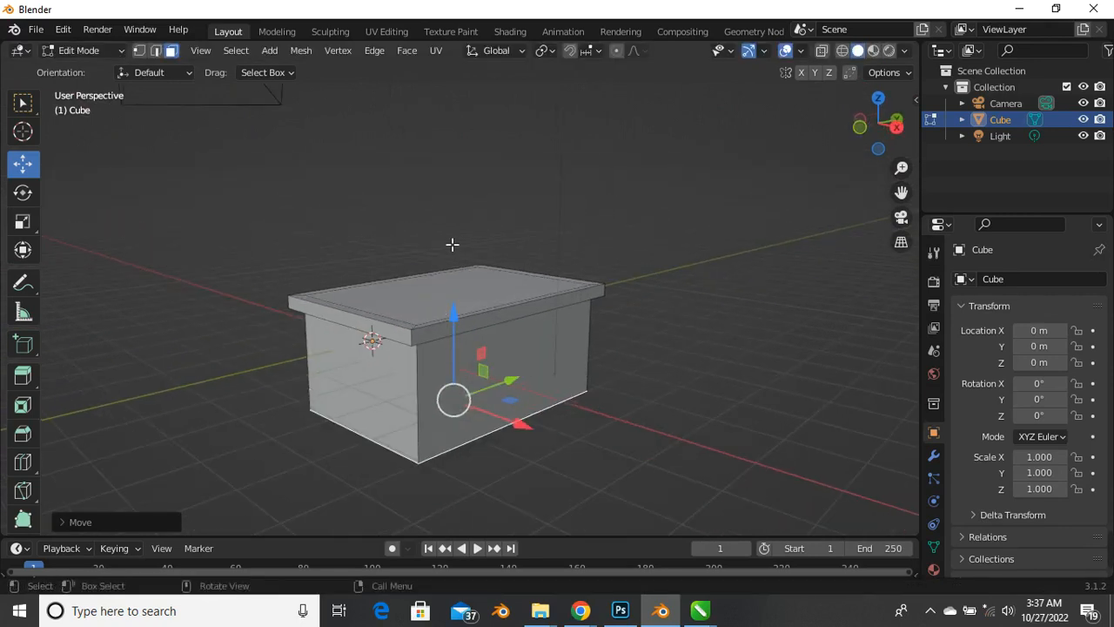
Select the inner top face, extrude it with almost no offset and scale it inward to about 0.95
middle_drag(453, 243, 216, 303)
click(425, 305)
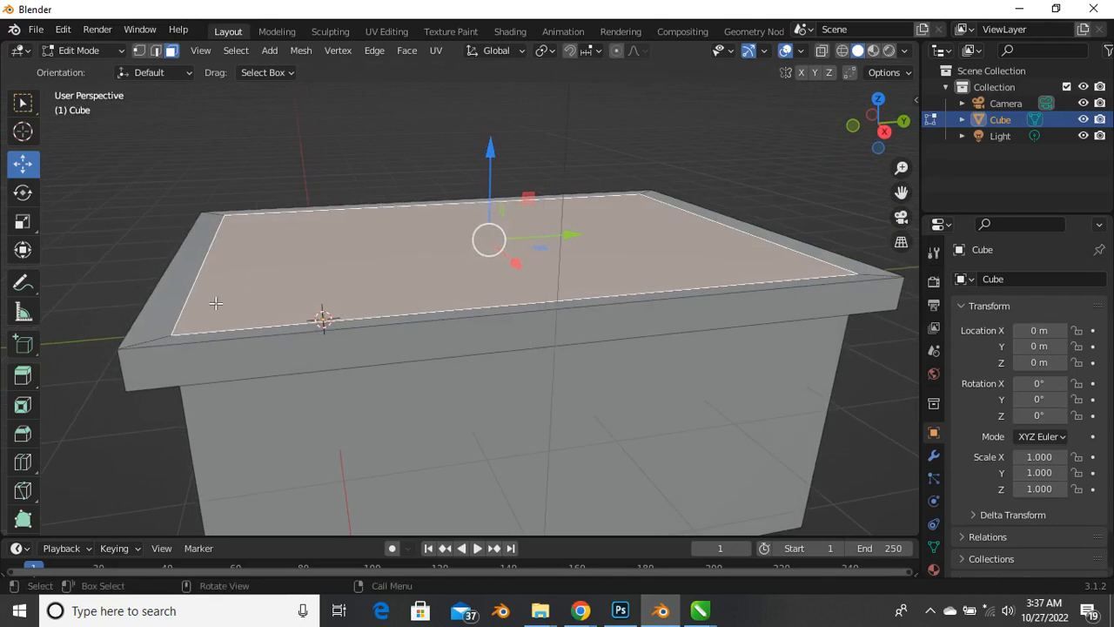
scroll(237, 291, up, 2)
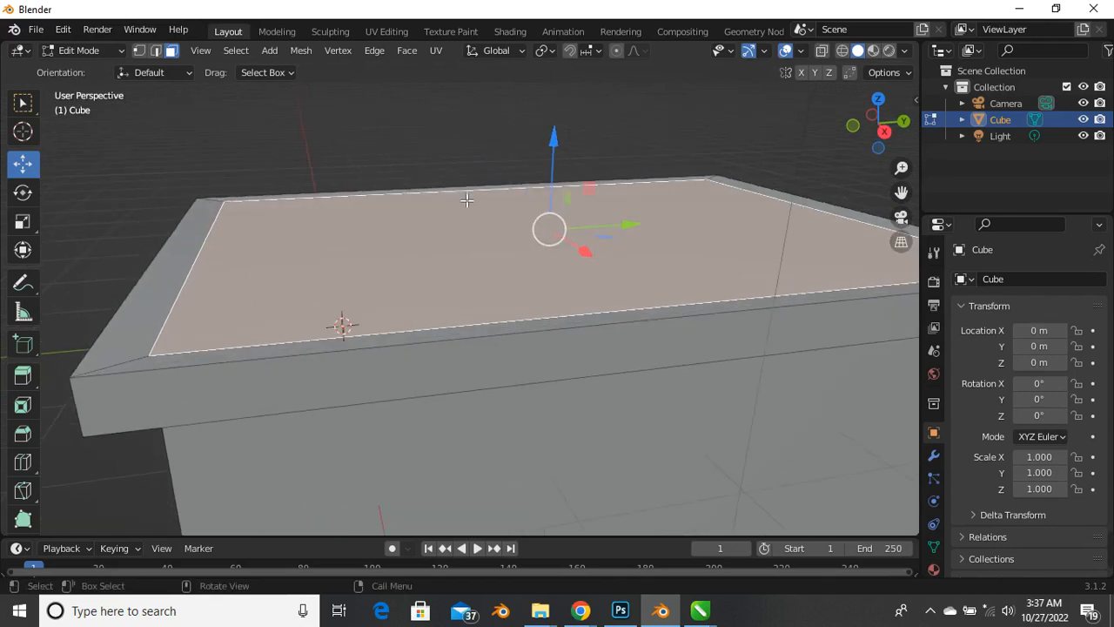
scroll(404, 306, down, 1)
mouse_move(341, 313)
middle_down()
mouse_move(375, 307)
mouse_move(355, 301)
middle_up()
scroll(440, 300, up, 1)
scroll(443, 286, up, 1)
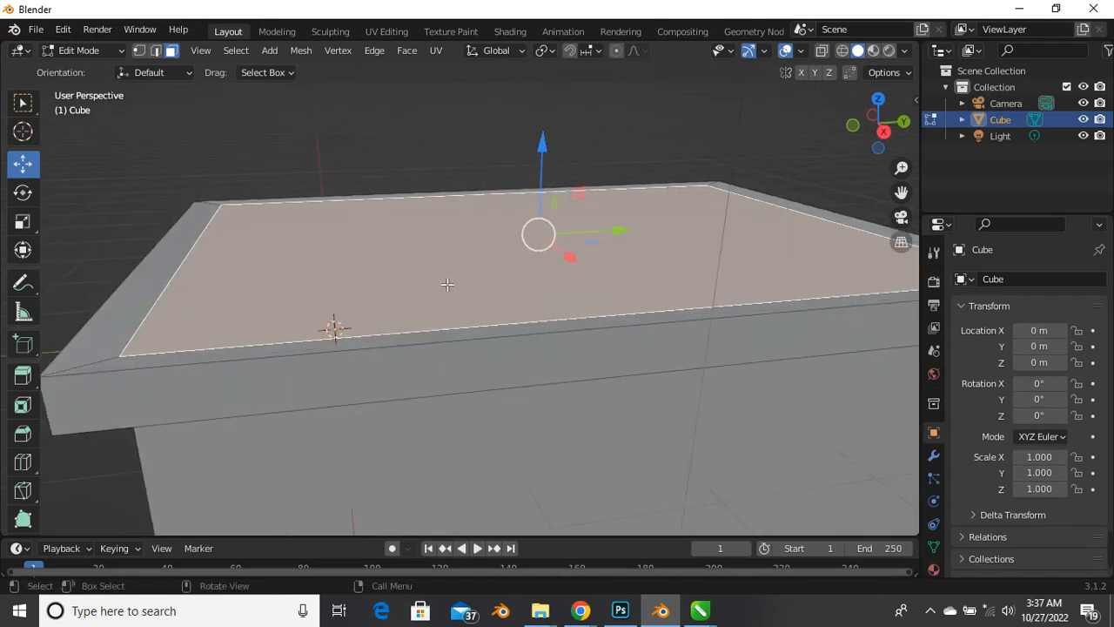
key(e)
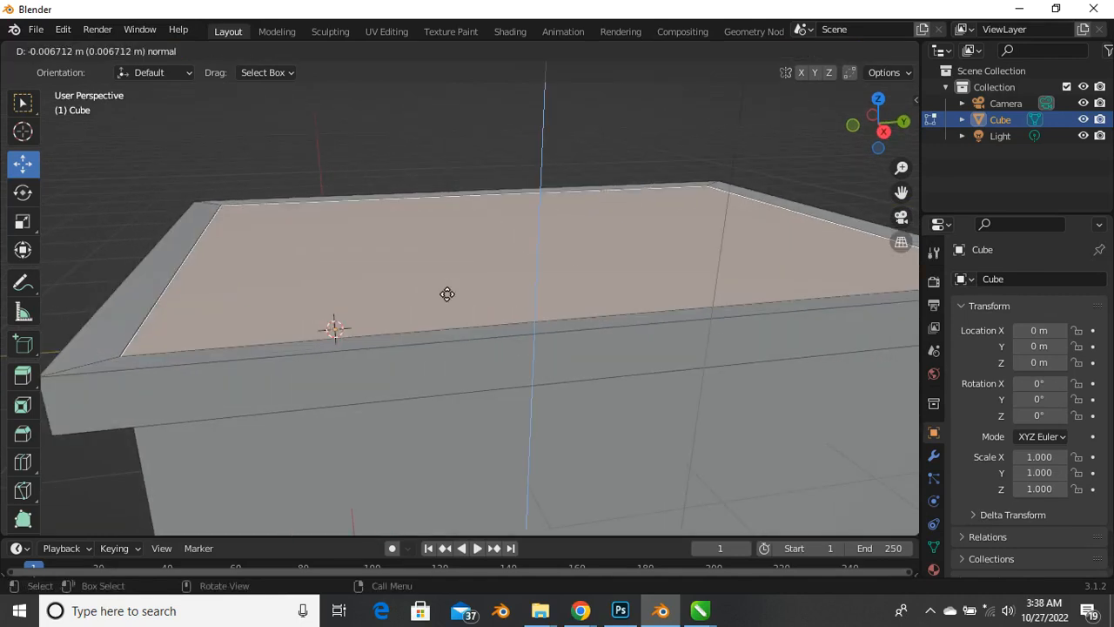
click(447, 293)
key(s)
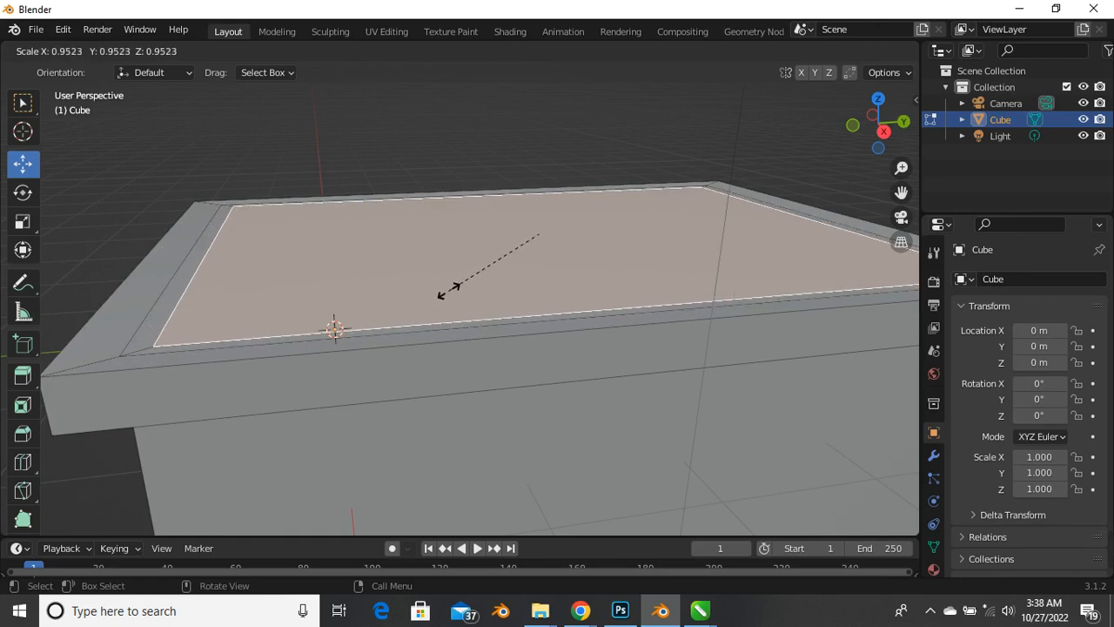
click(454, 293)
Move the inset top face down along the Z axis to sink a recess inside the rim
scroll(456, 294, down, 2)
middle_drag(483, 292, 459, 309)
scroll(458, 309, up, 3)
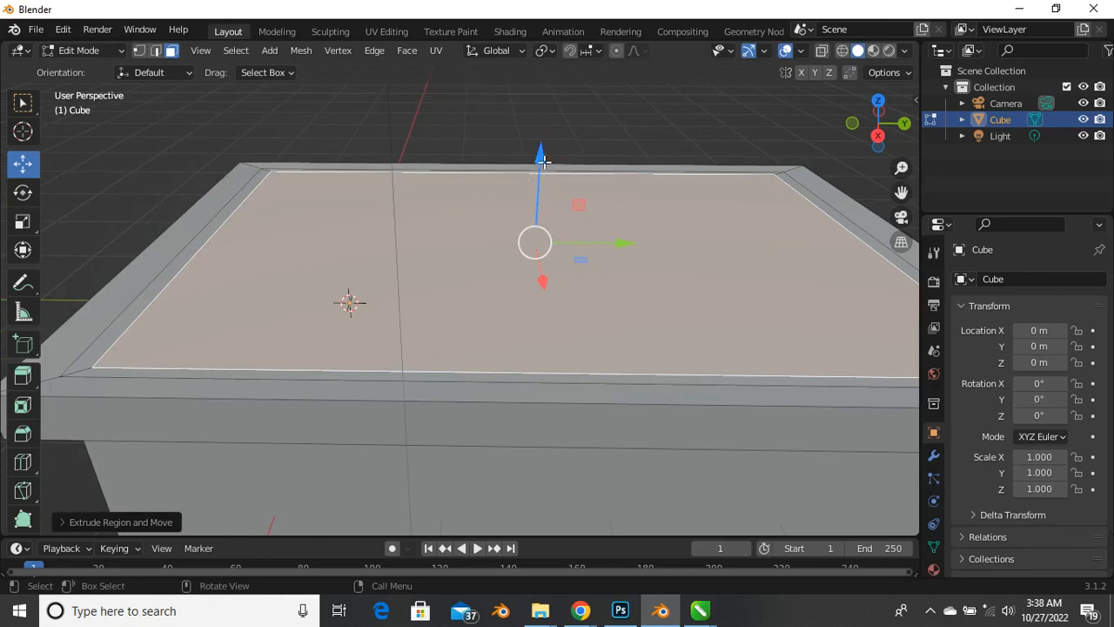
drag(536, 174, 547, 183)
click(490, 142)
scroll(464, 220, down, 4)
middle_drag(464, 221, 453, 261)
click(462, 239)
Repeat the last downward move on the recessed face to deepen the recess
scroll(452, 261, up, 3)
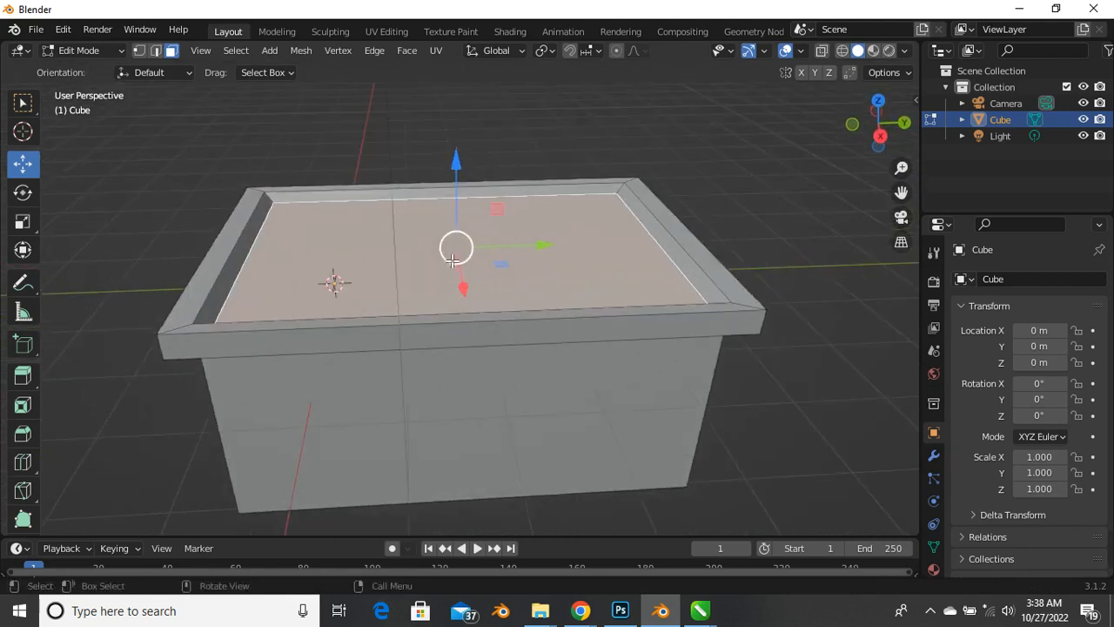
scroll(453, 262, down, 3)
scroll(444, 261, up, 5)
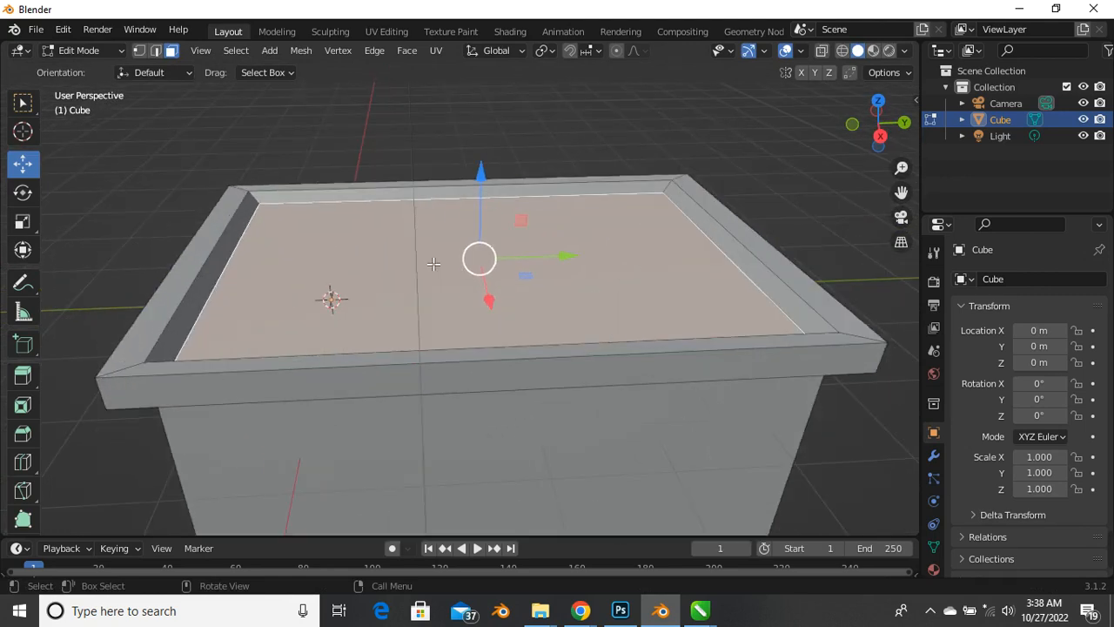
scroll(420, 290, down, 4)
middle_drag(411, 298, 485, 356)
scroll(485, 352, up, 4)
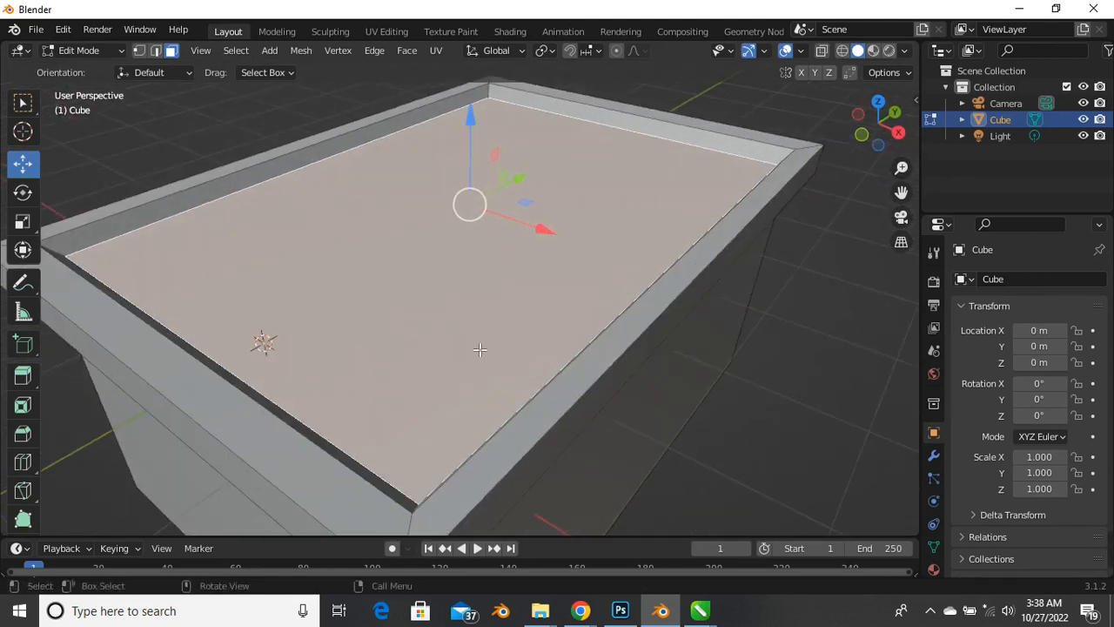
scroll(492, 341, down, 3)
scroll(547, 296, up, 1)
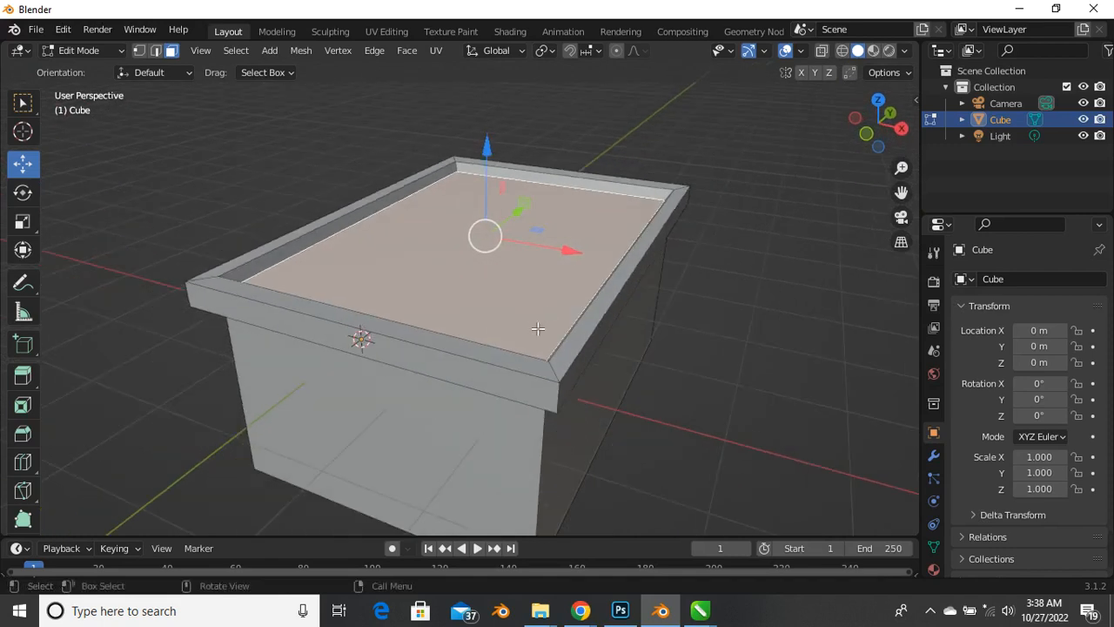
middle_drag(534, 318, 578, 353)
scroll(576, 302, up, 1)
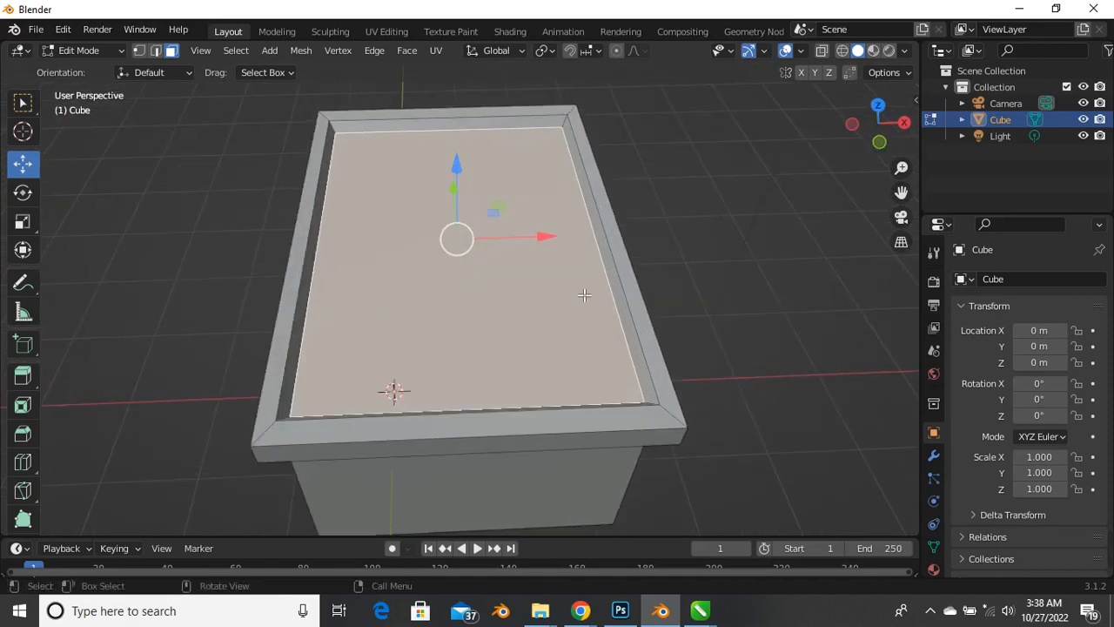
middle_drag(584, 295, 618, 296)
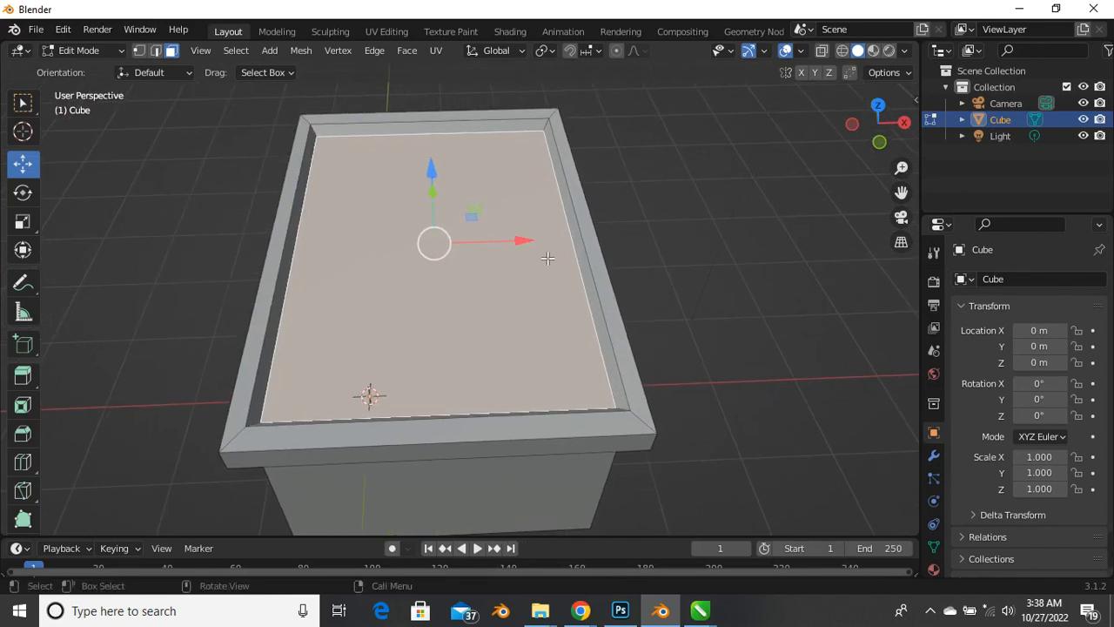
key(shift+r)
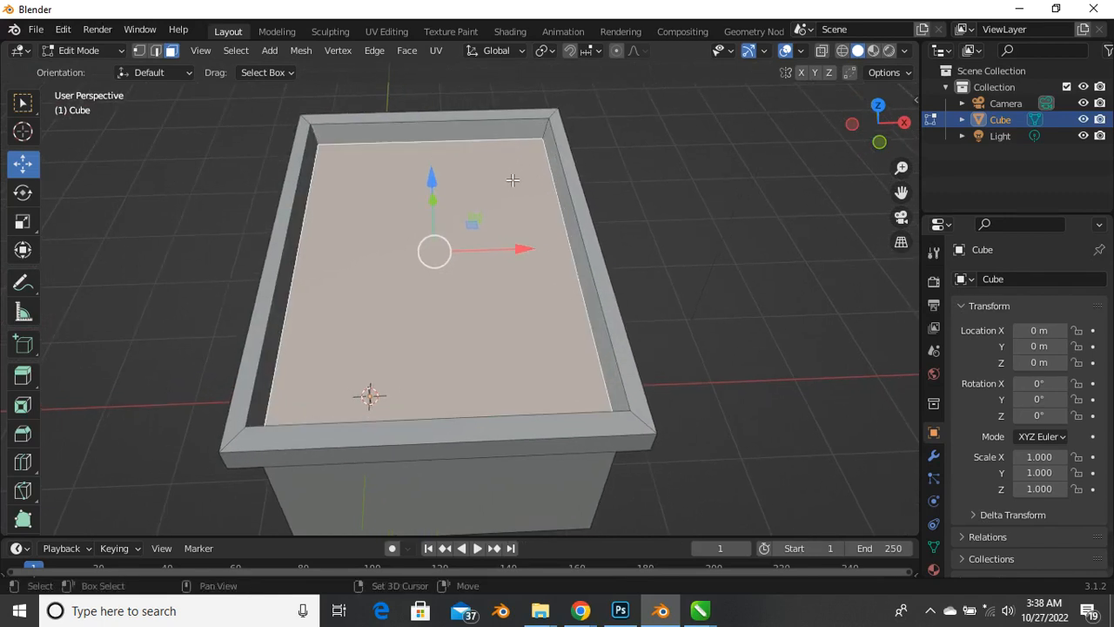
Merge the vertices of the selected recessed face by distance
right_click(474, 209)
mouse_move(470, 187)
click(649, 182)
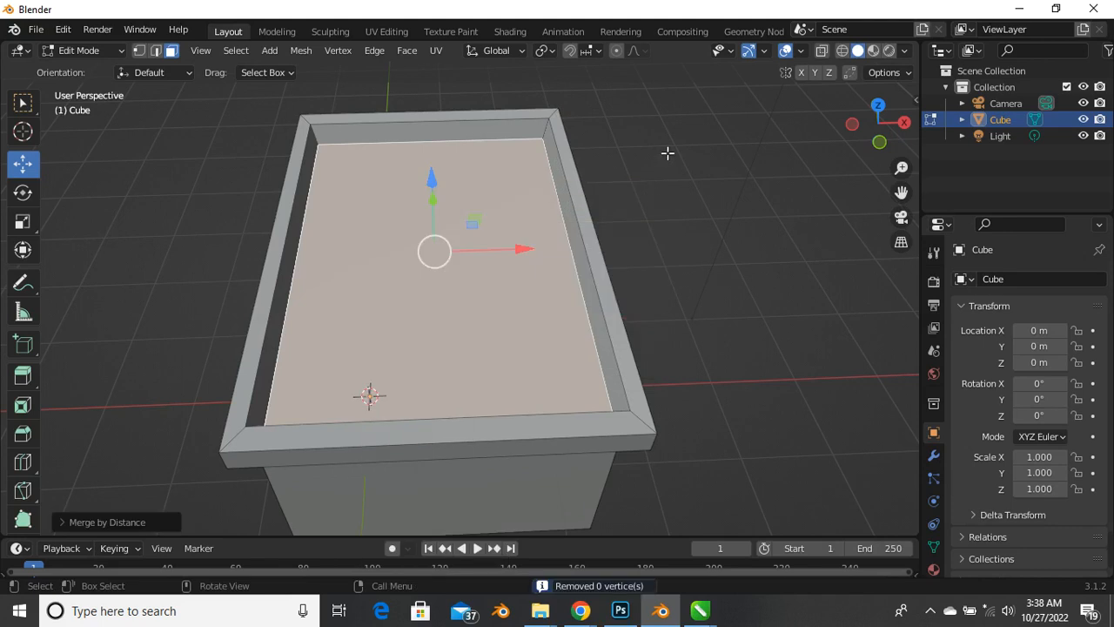
Undo the vertex merge and the repeated downward move of the recessed face, and clear the selection
key(ctrl+z)
key(ctrl+z)
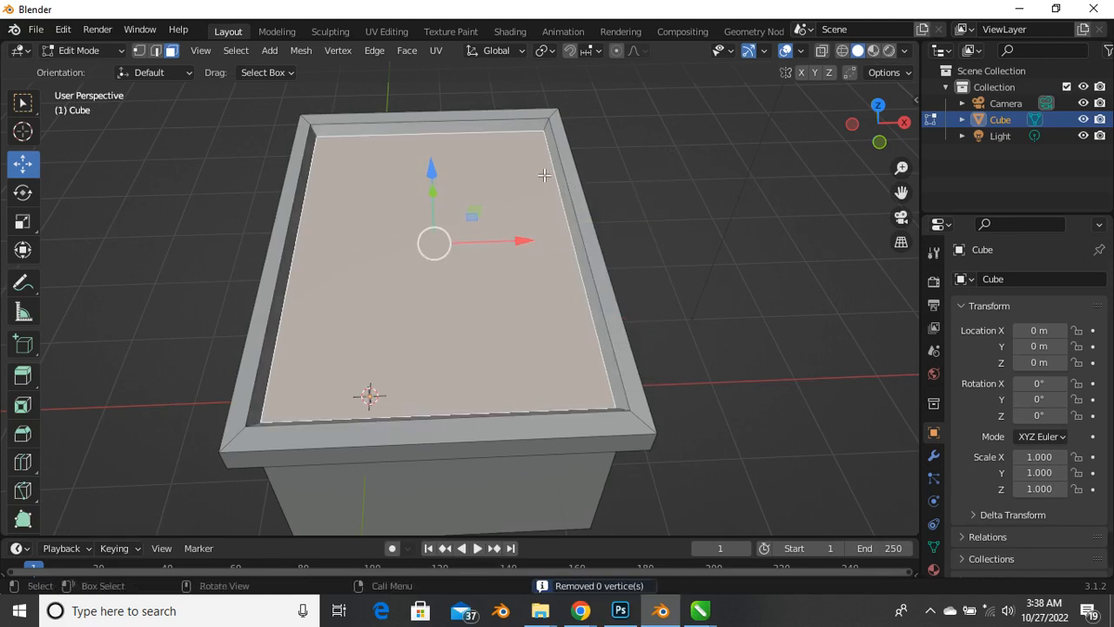
click(693, 210)
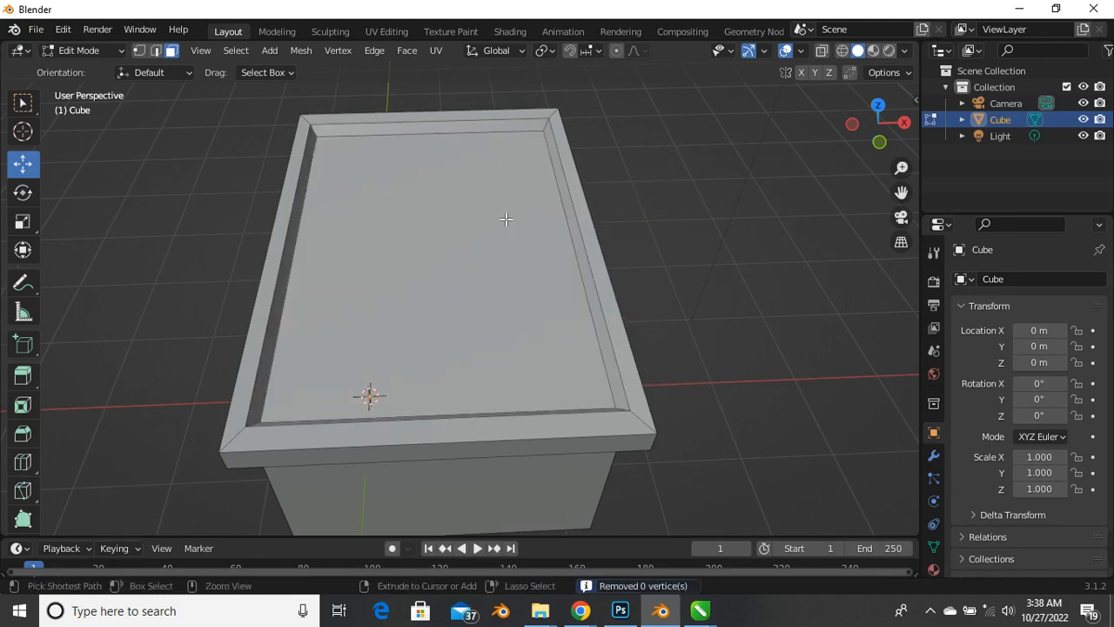
Add a loop cut running lengthwise along Y around the box, slid about -0.3 toward the +X side
key(ctrl+r)
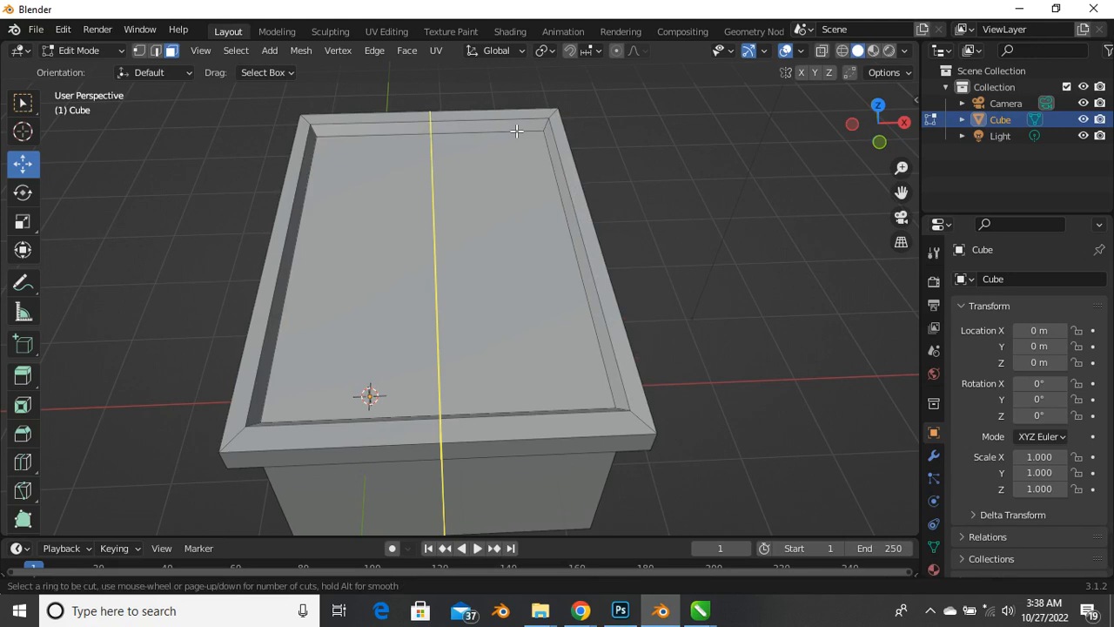
click(516, 131)
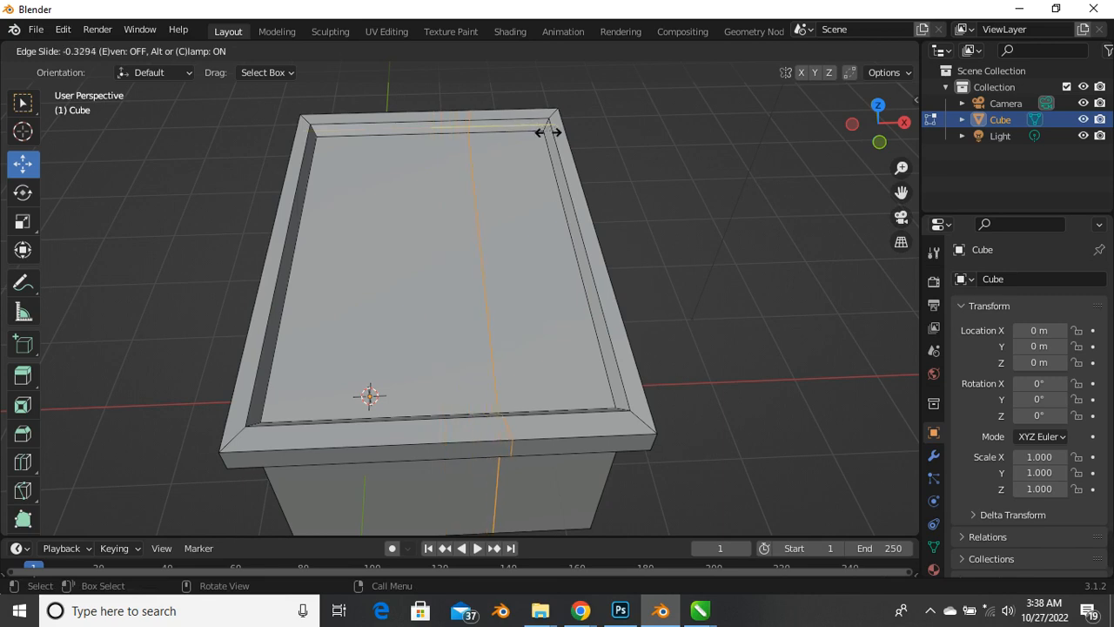
click(543, 131)
Examine how the new lengthwise loop runs across the recess, the rim and the box's end wall
scroll(478, 250, down, 2)
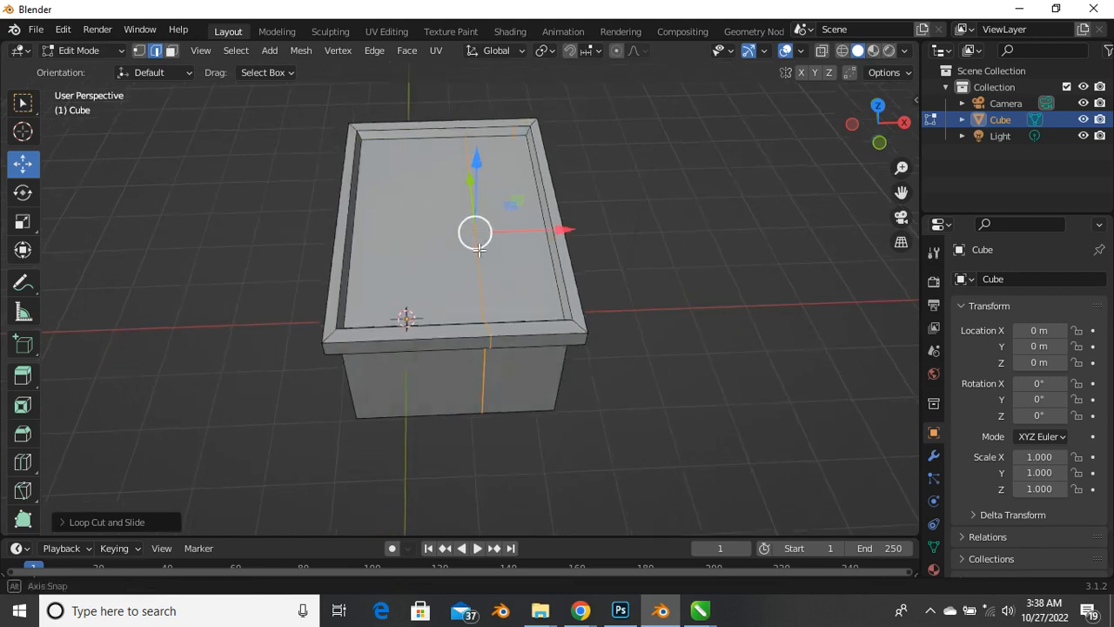
scroll(527, 354, up, 3)
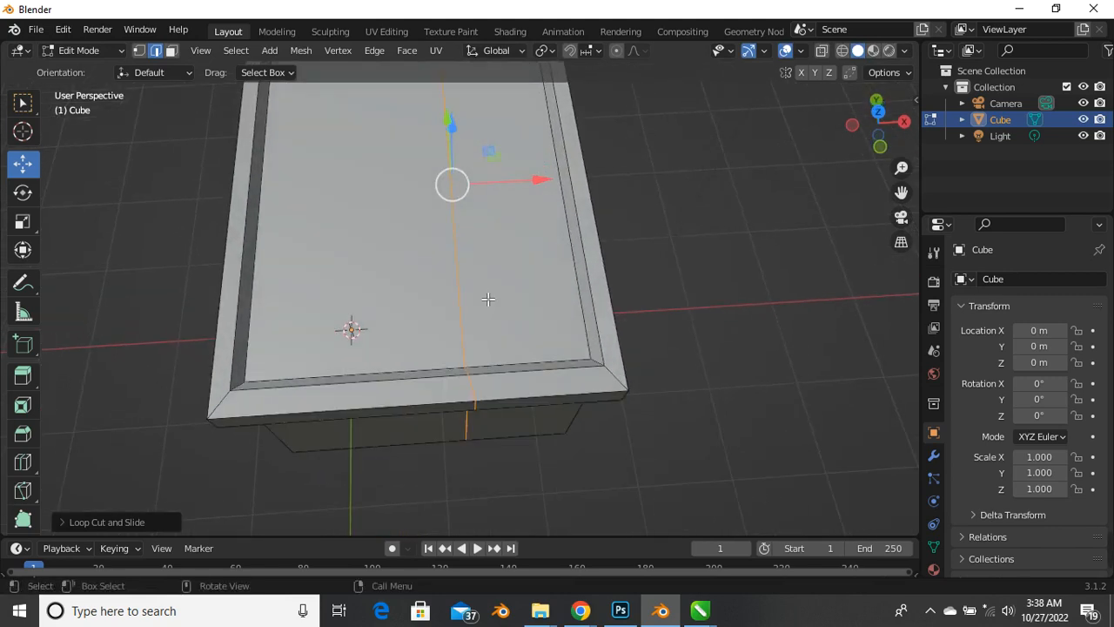
scroll(489, 433, up, 5)
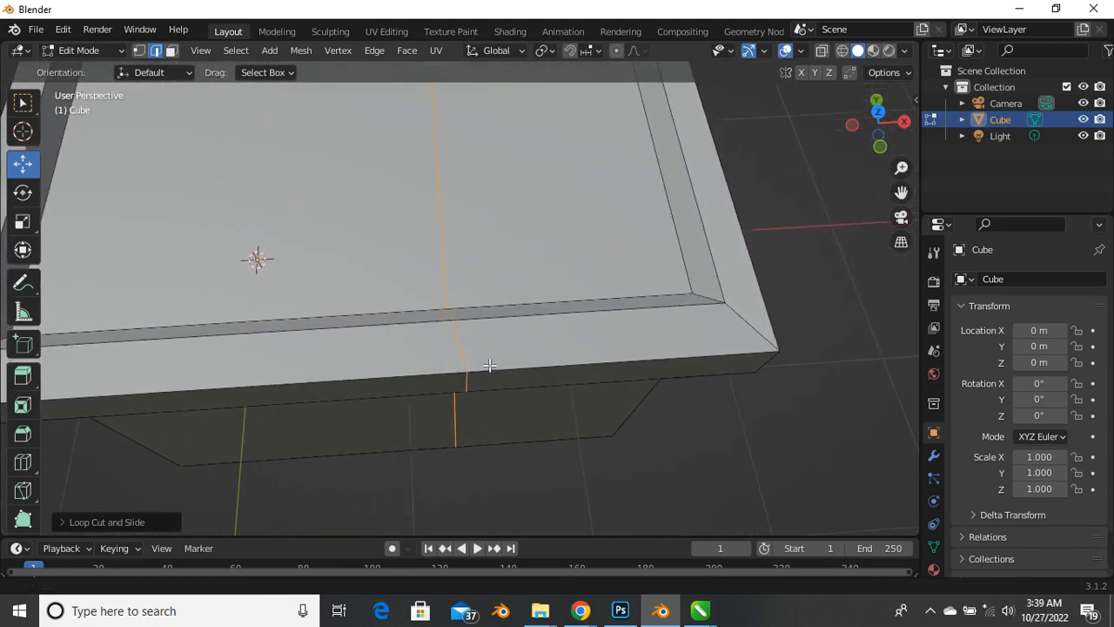
shift+middle_drag(485, 323, 460, 368)
scroll(472, 334, down, 3)
scroll(491, 365, up, 2)
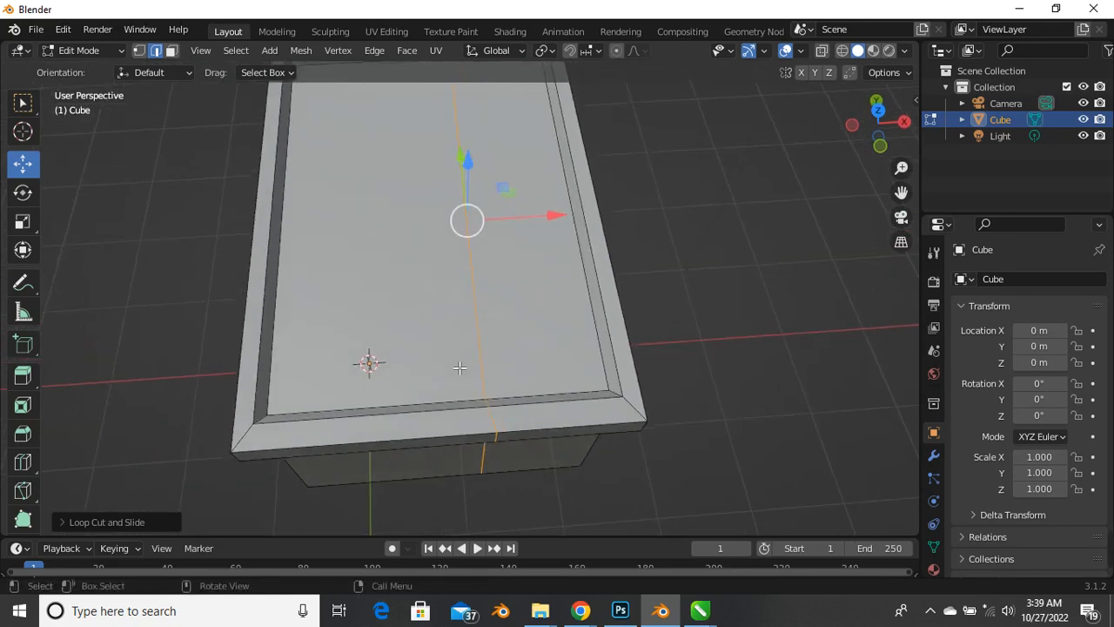
scroll(459, 367, down, 2)
scroll(464, 352, up, 1)
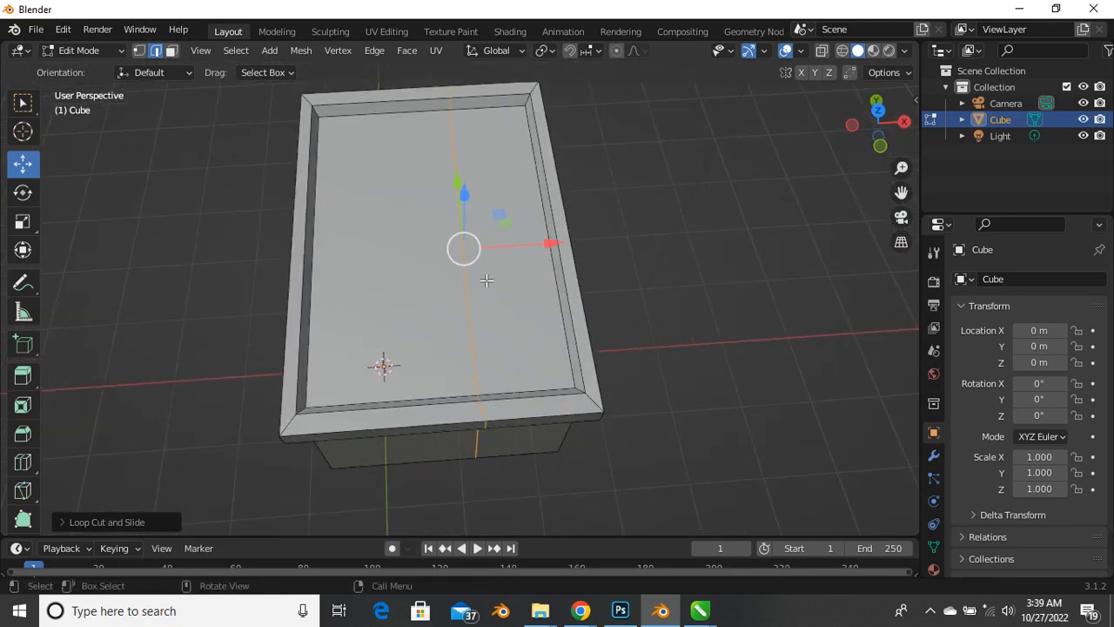
scroll(486, 280, up, 2)
scroll(470, 296, down, 1)
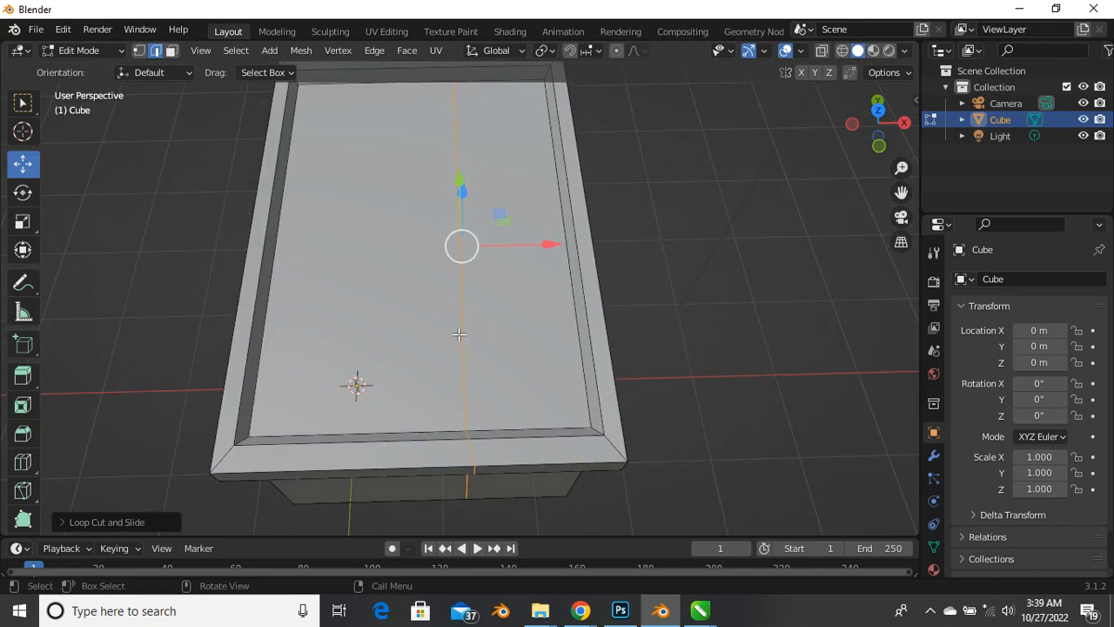
key(s)
key(y)
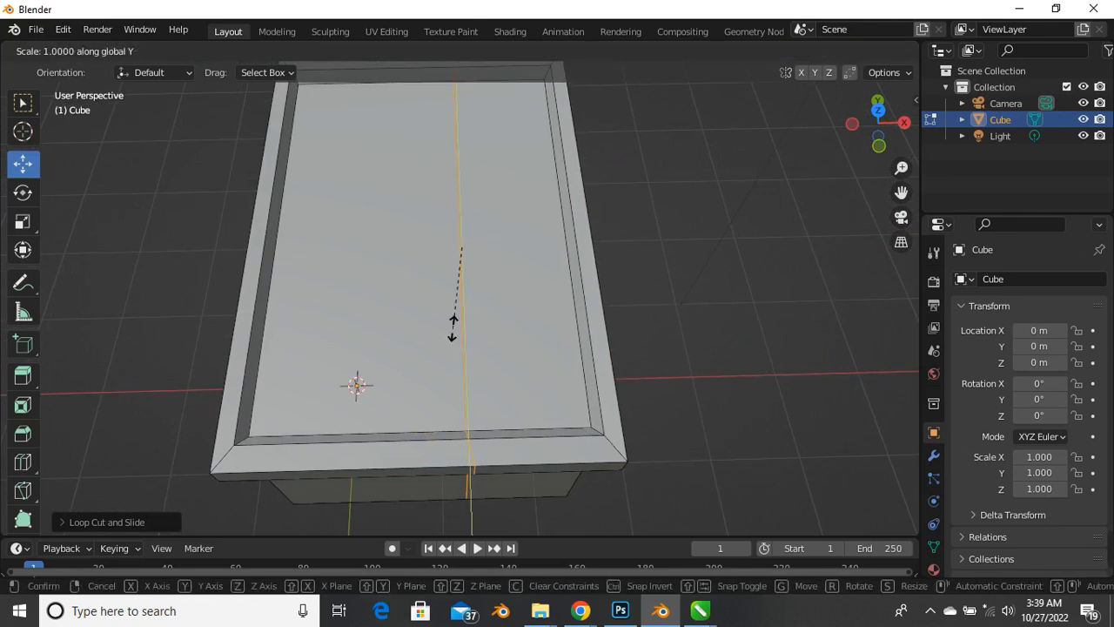
right_click(458, 333)
Straighten the lengthwise edge loop by scaling it to 0 along the X axis
key(s)
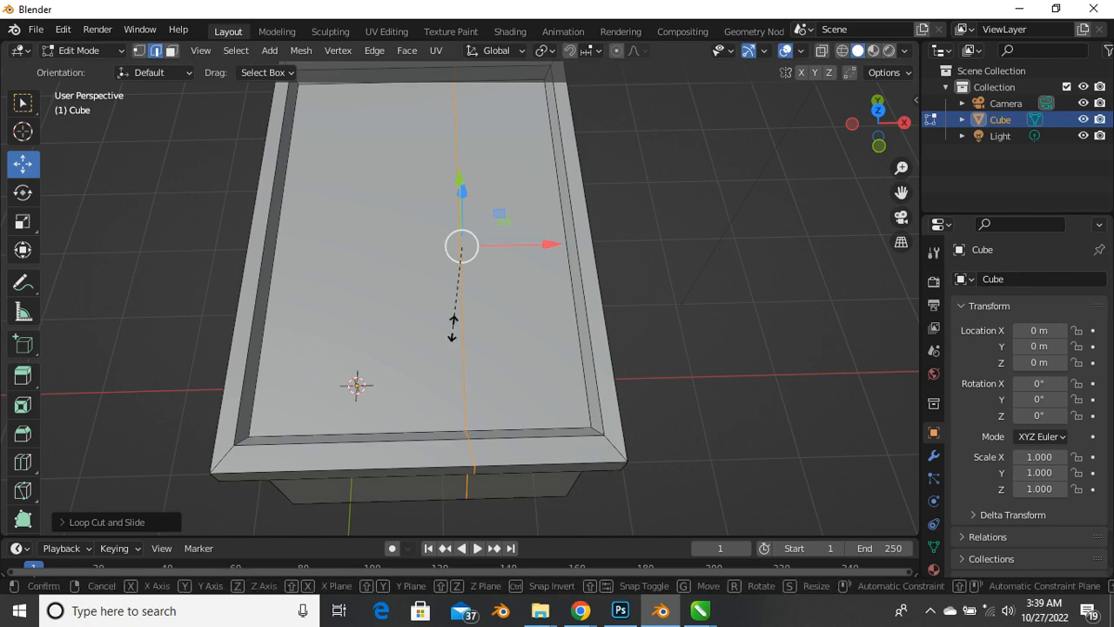
text(x)
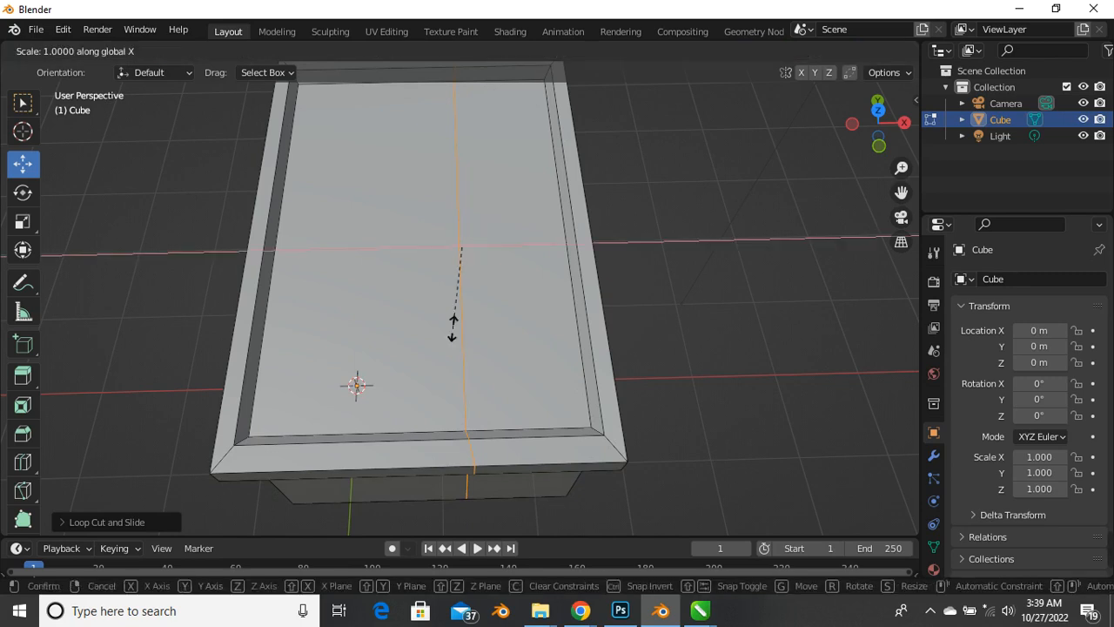
text(0)
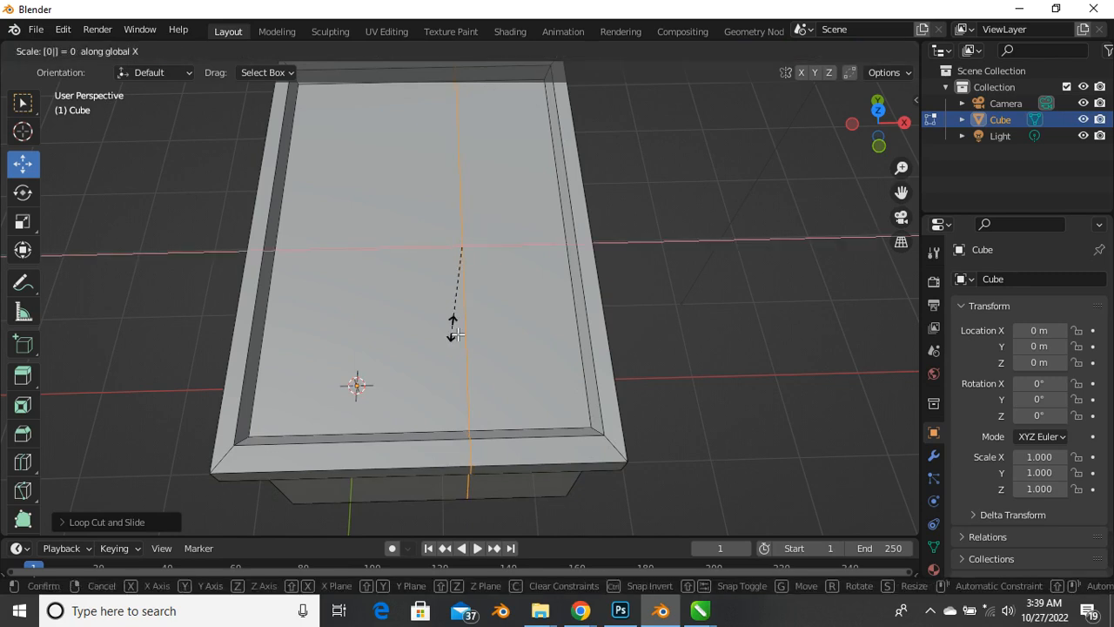
key(Return)
scroll(457, 339, down, 3)
scroll(459, 343, up, 3)
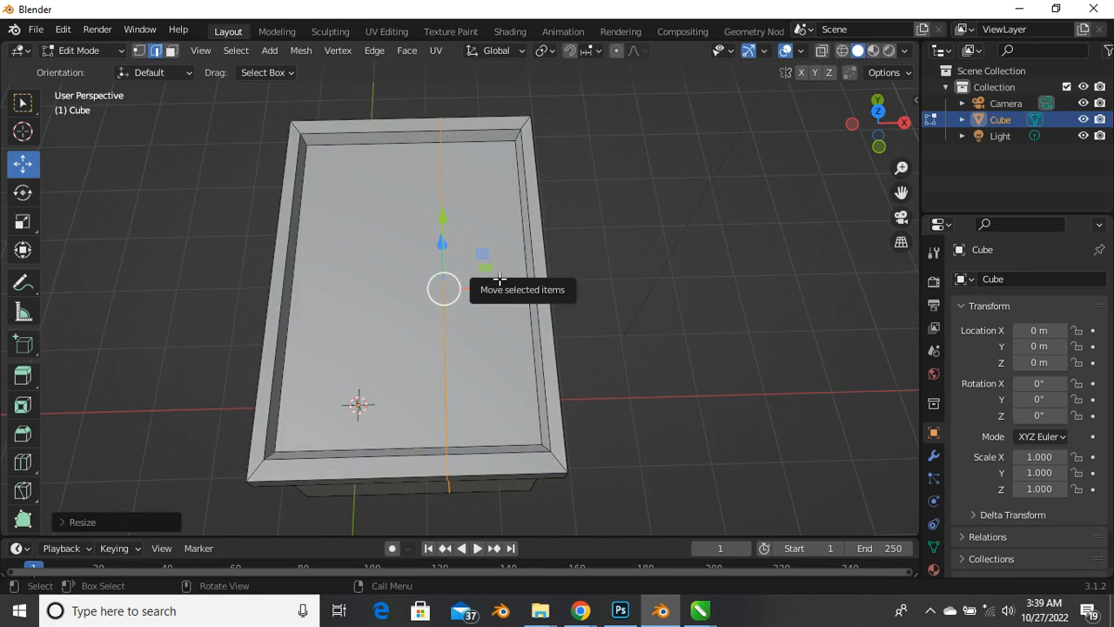
Add a second lengthwise loop cut between the first loop and the +X rim, slid about -0.63 toward the rim
key(ctrl+r)
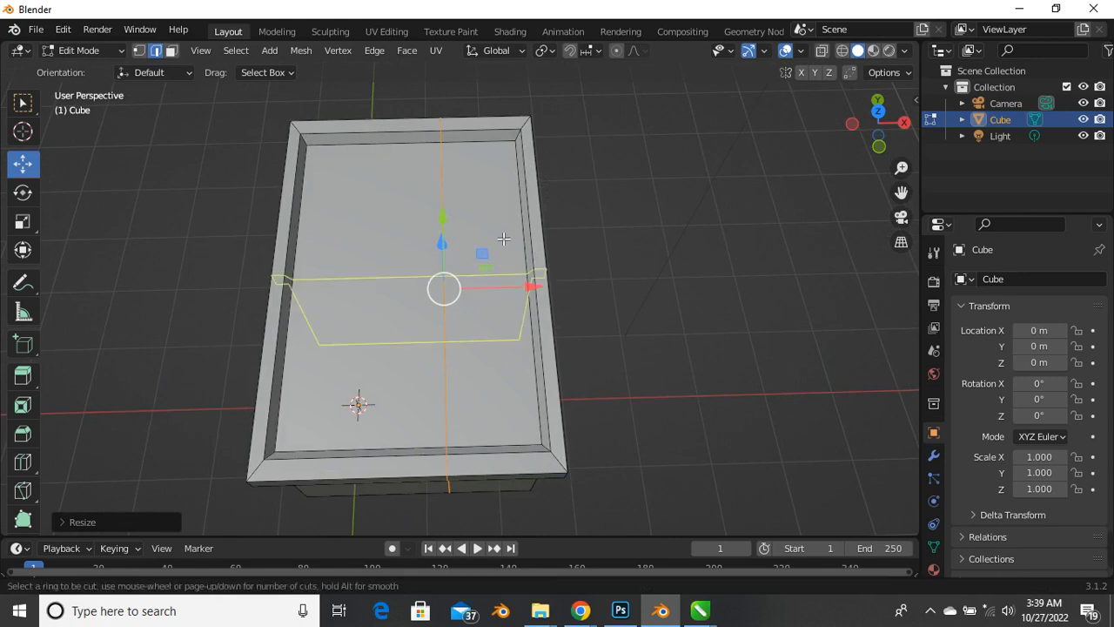
click(492, 135)
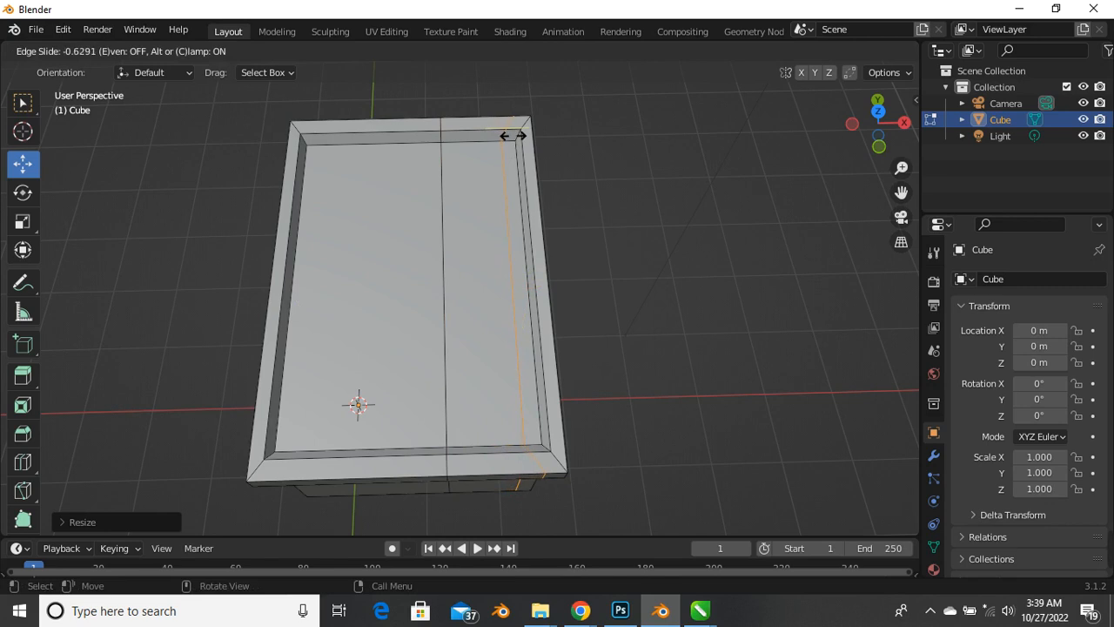
click(513, 136)
Flatten the second lengthwise loop, beside the +X rim, by scaling it to 0 along X
scroll(540, 479, up, 1)
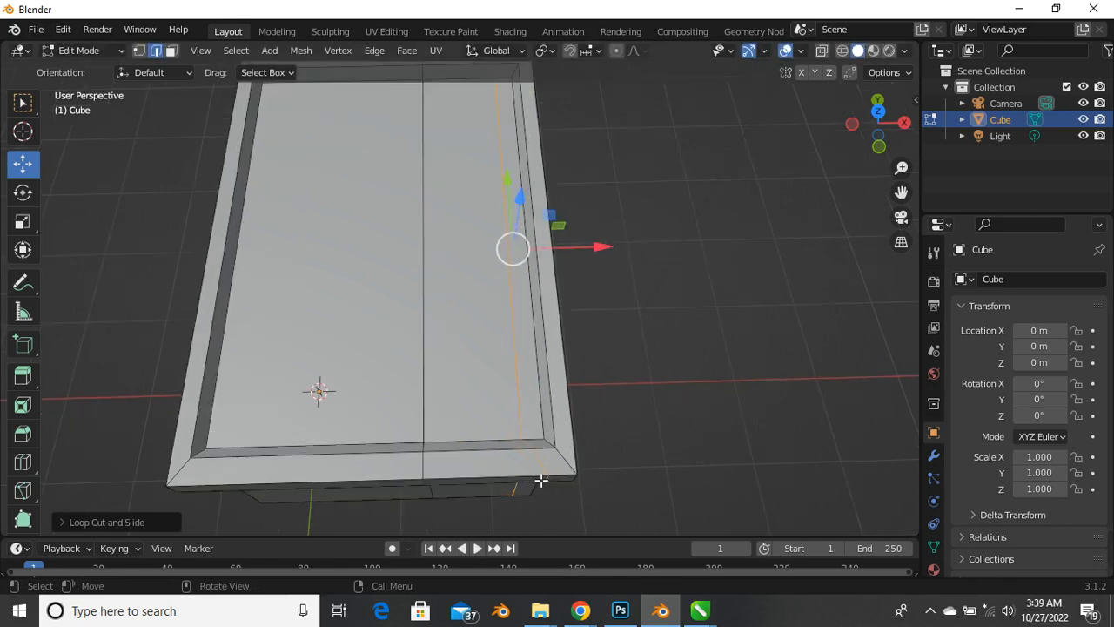
scroll(533, 454, down, 1)
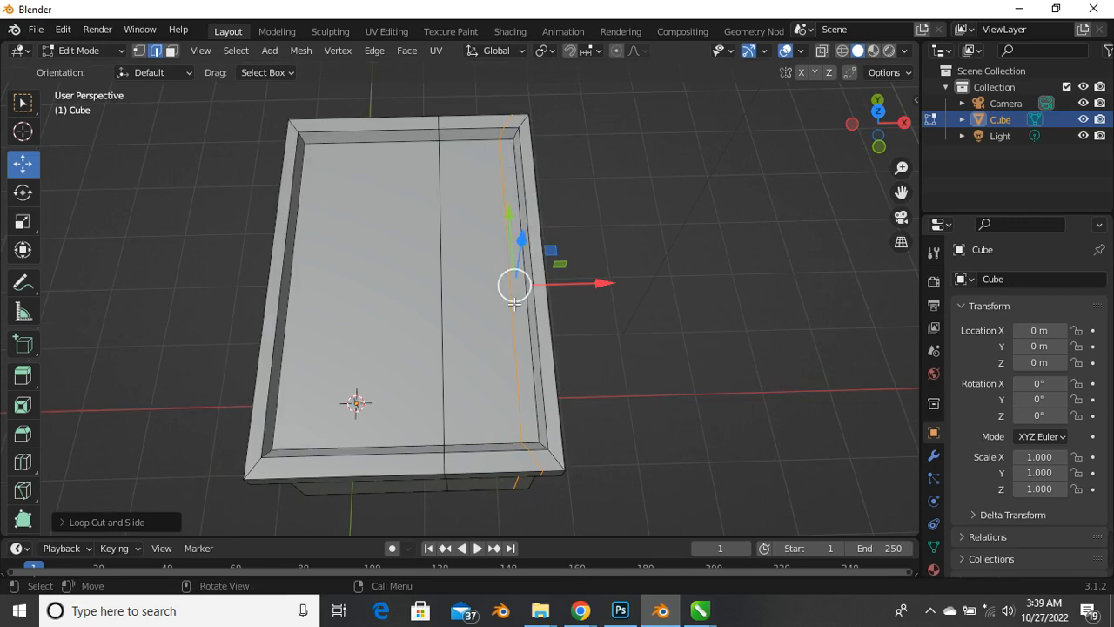
scroll(520, 288, up, 1)
scroll(520, 288, down, 1)
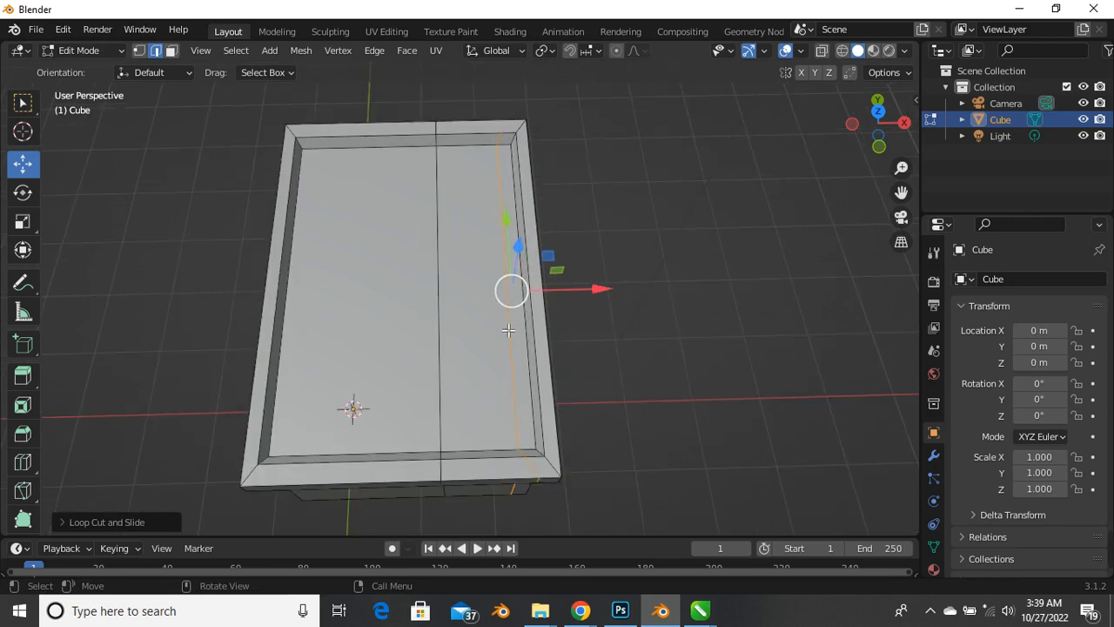
key(s)
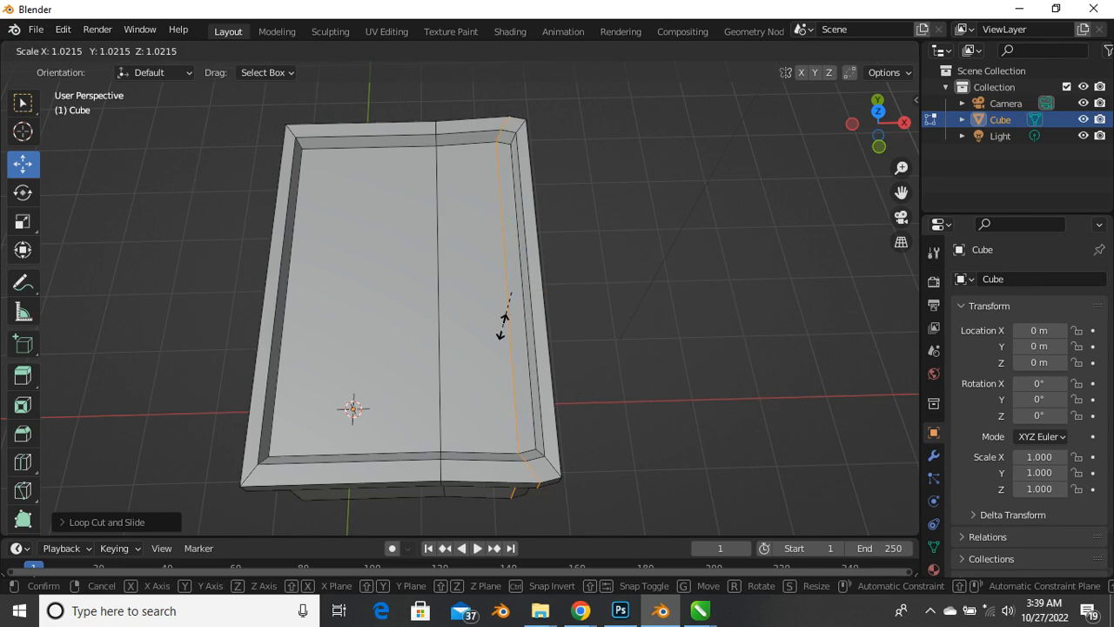
key(x)
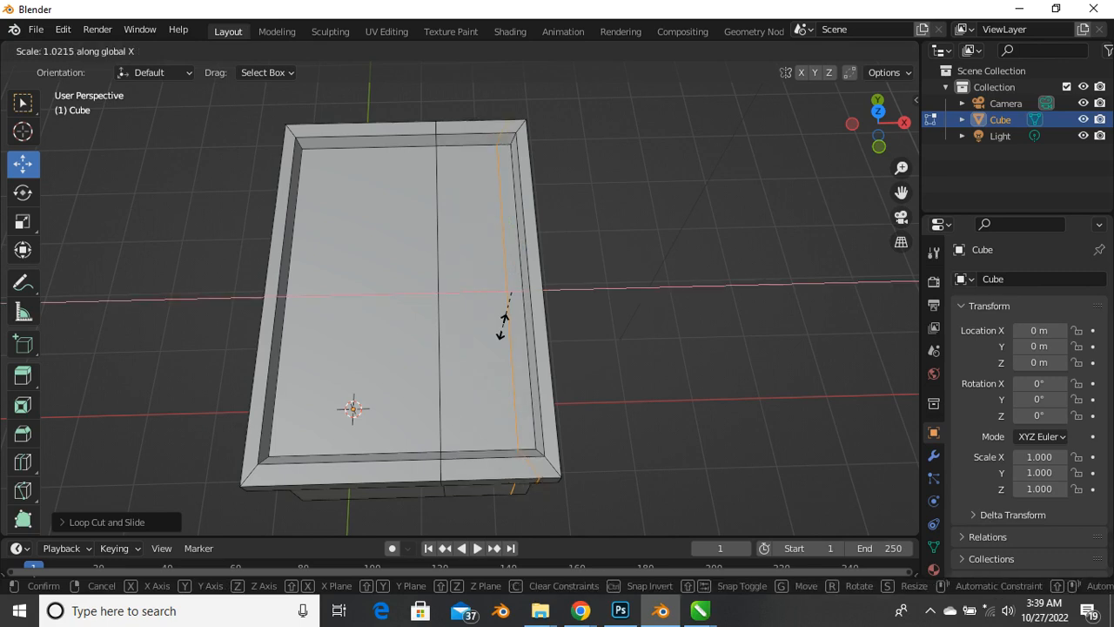
text(0)
key(Return)
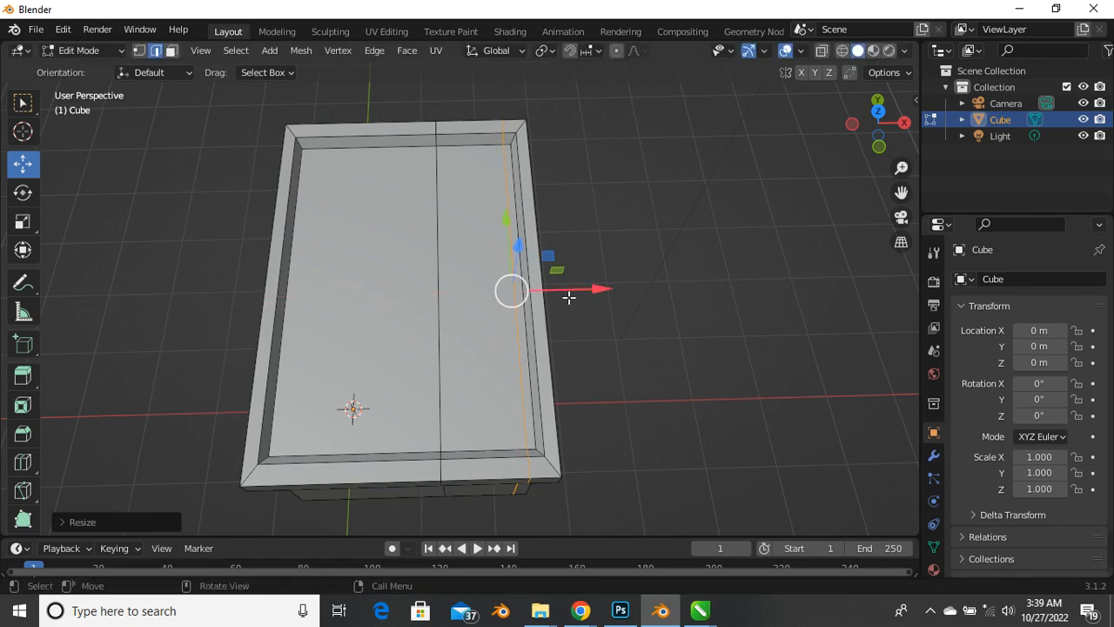
Move the straightened loop beside the +X rim slightly inward along the X axis
scroll(574, 308, up, 3)
drag(598, 272, 591, 275)
scroll(485, 353, down, 3)
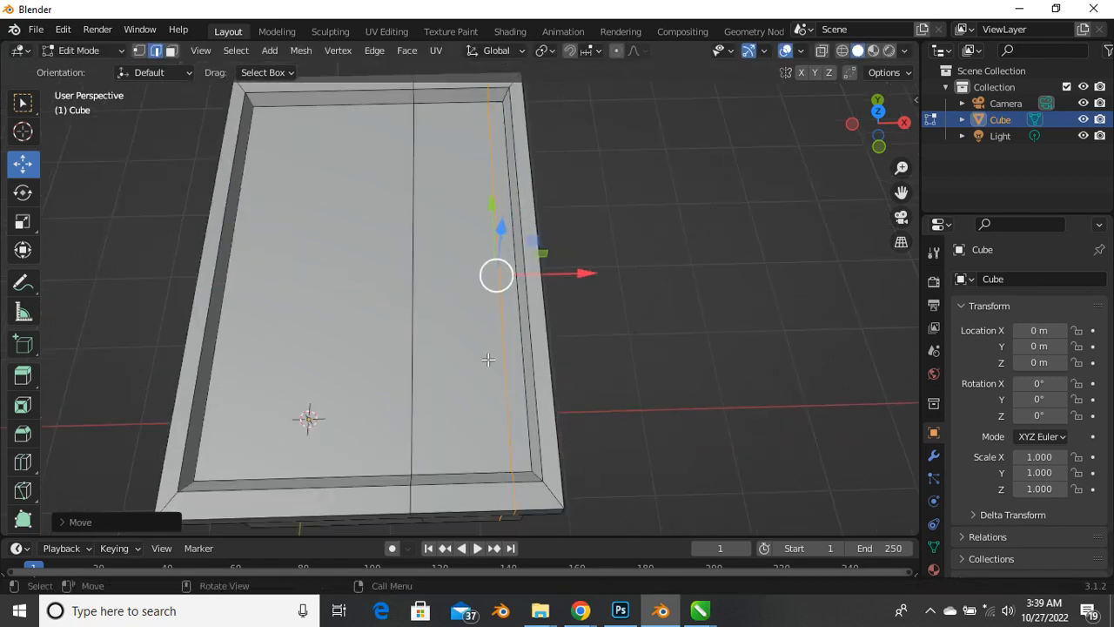
Add a crosswise loop cut around the box, slid about 0.6 toward the -Y end
middle_drag(484, 353, 417, 360)
scroll(490, 345, down, 3)
scroll(435, 363, up, 3)
scroll(490, 369, down, 3)
middle_drag(491, 370, 421, 297)
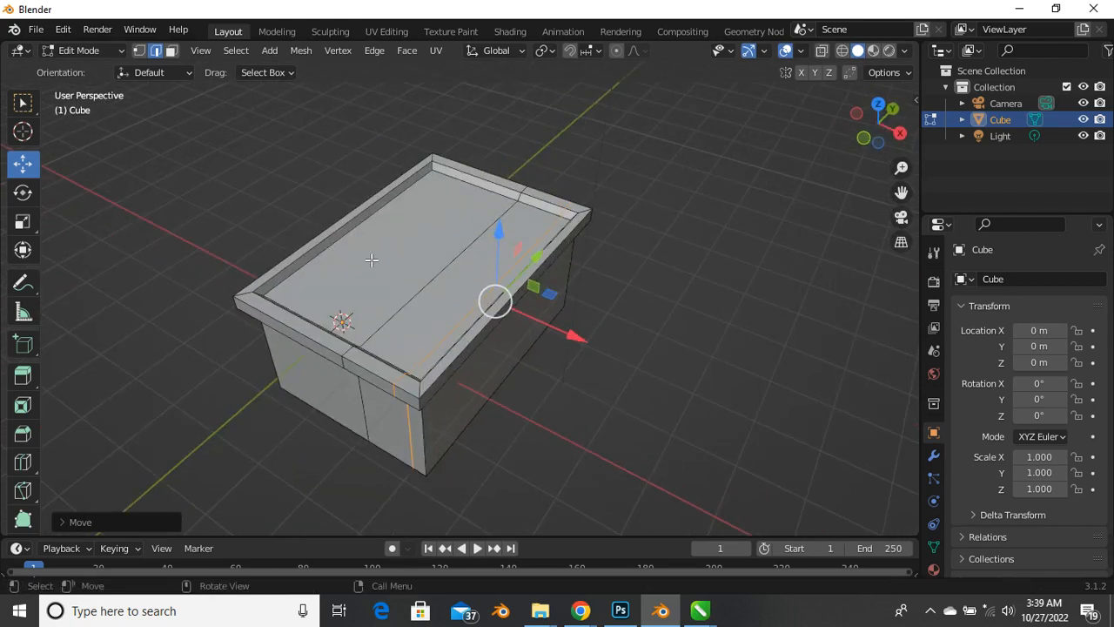
scroll(375, 235, up, 3)
middle_drag(421, 344, 296, 380)
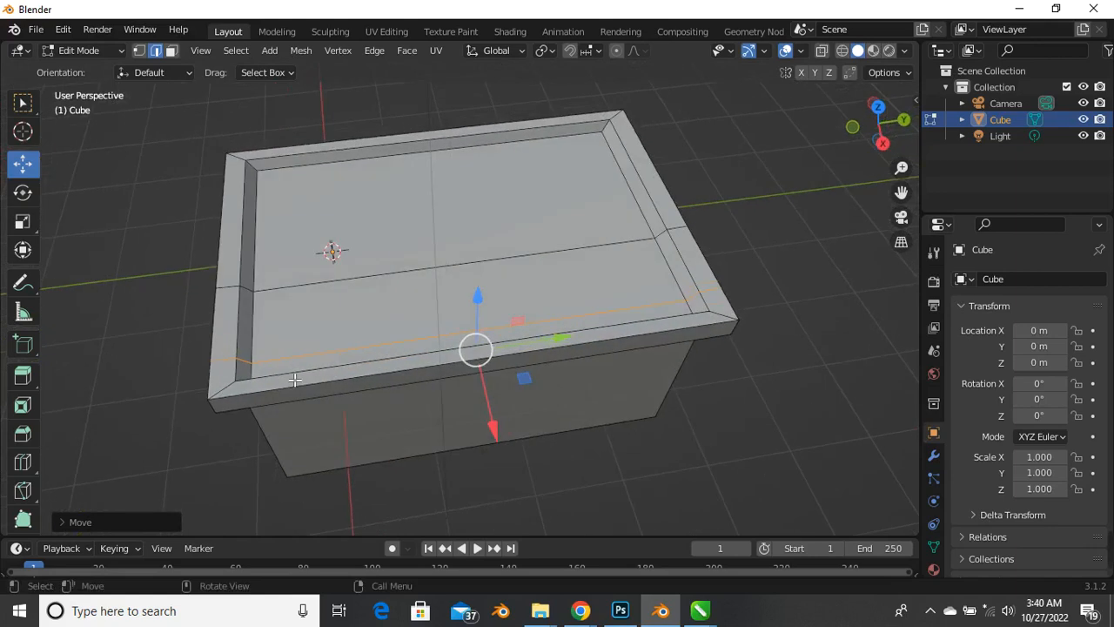
scroll(316, 300, up, 1)
shift+middle_drag(349, 304, 422, 283)
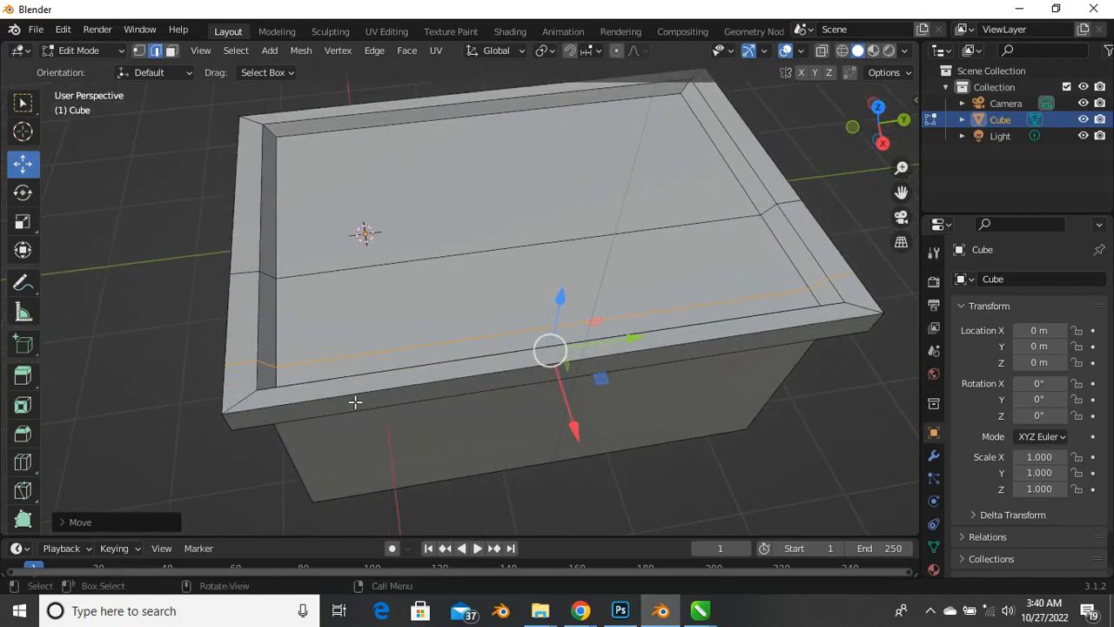
key(ctrl)
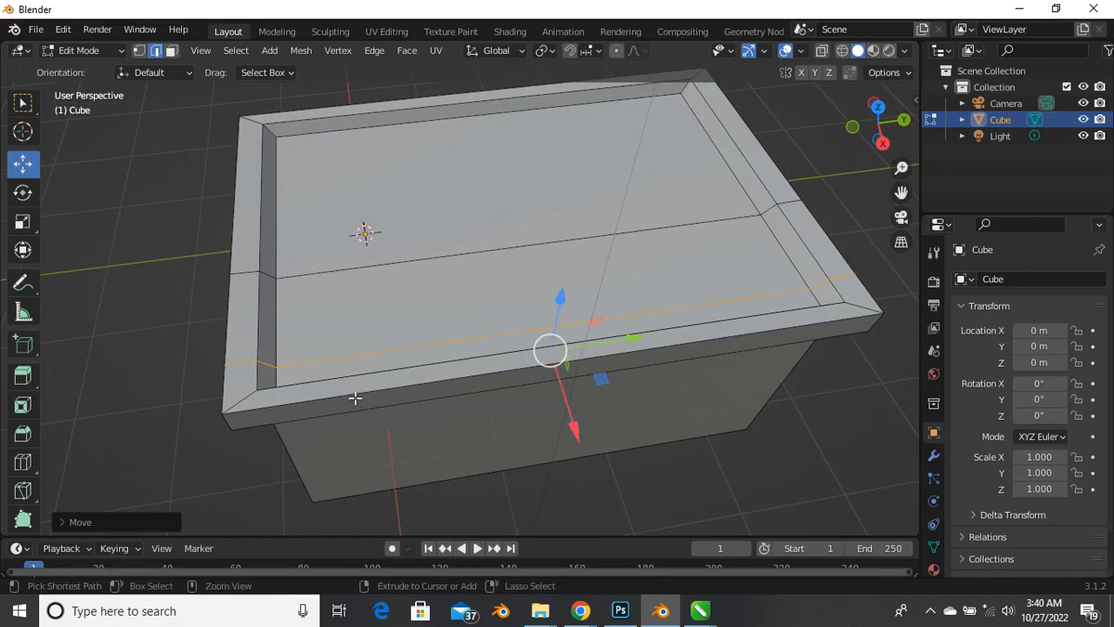
key(ctrl+r)
click(551, 349)
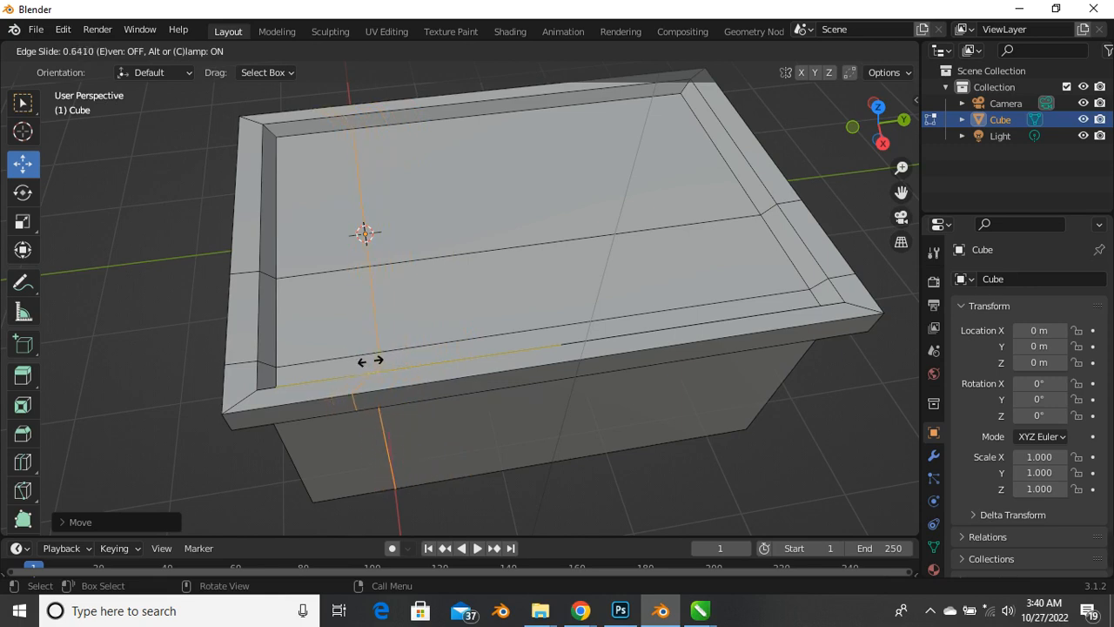
click(389, 364)
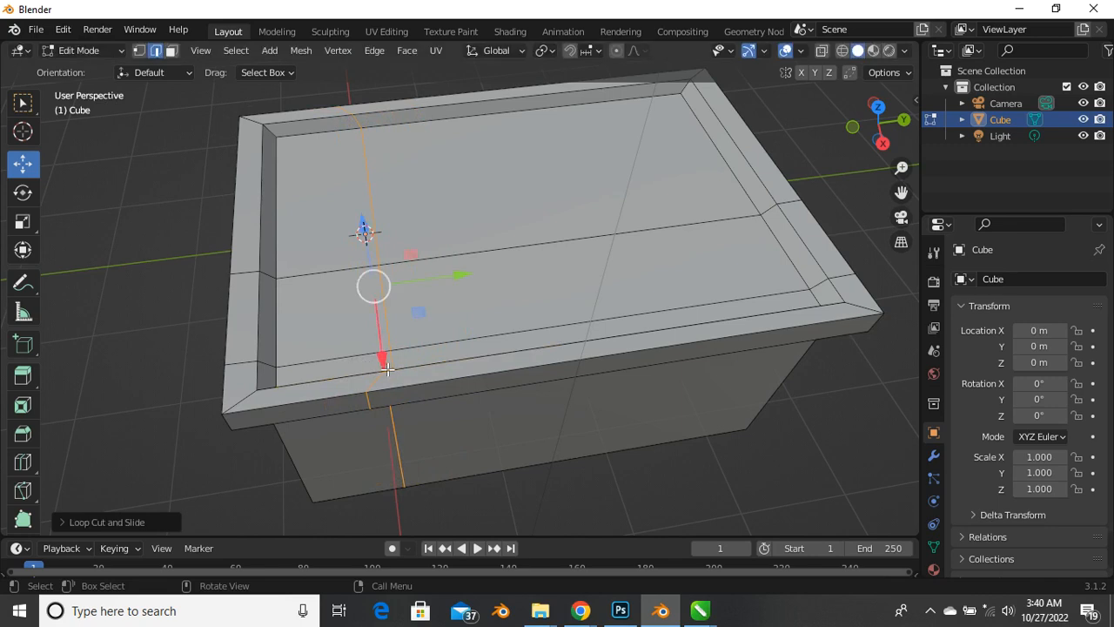
Flatten the crosswise loop near the -Y end by scaling it to 0 along Y
middle_drag(438, 417, 426, 411)
scroll(412, 332, up, 1)
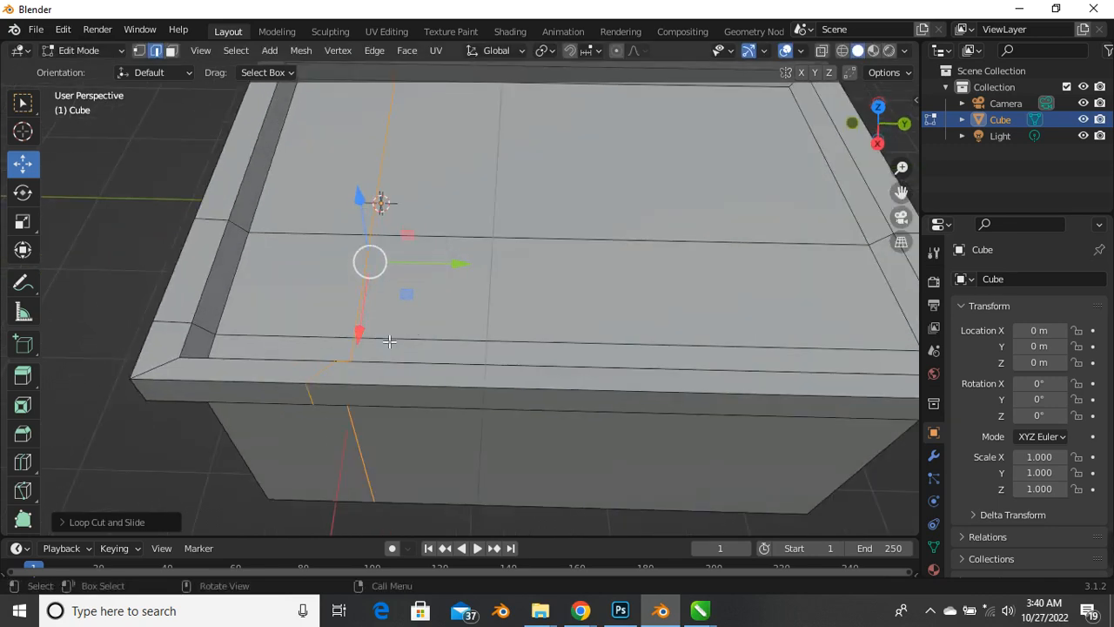
scroll(389, 344, down, 1)
scroll(394, 381, down, 1)
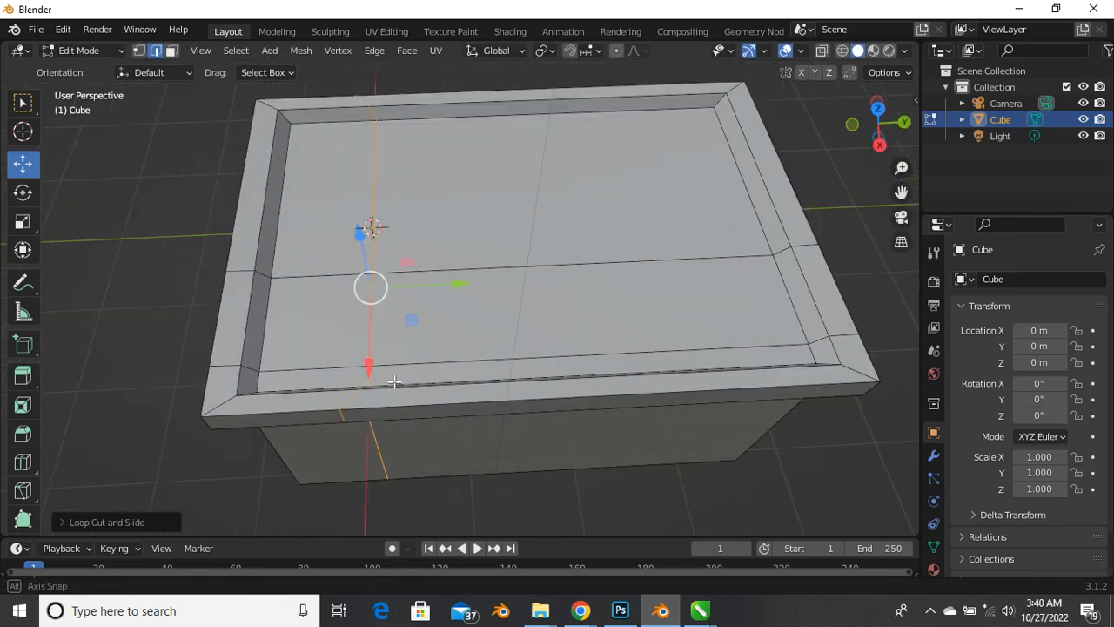
middle_drag(394, 381, 410, 369)
scroll(409, 374, down, 2)
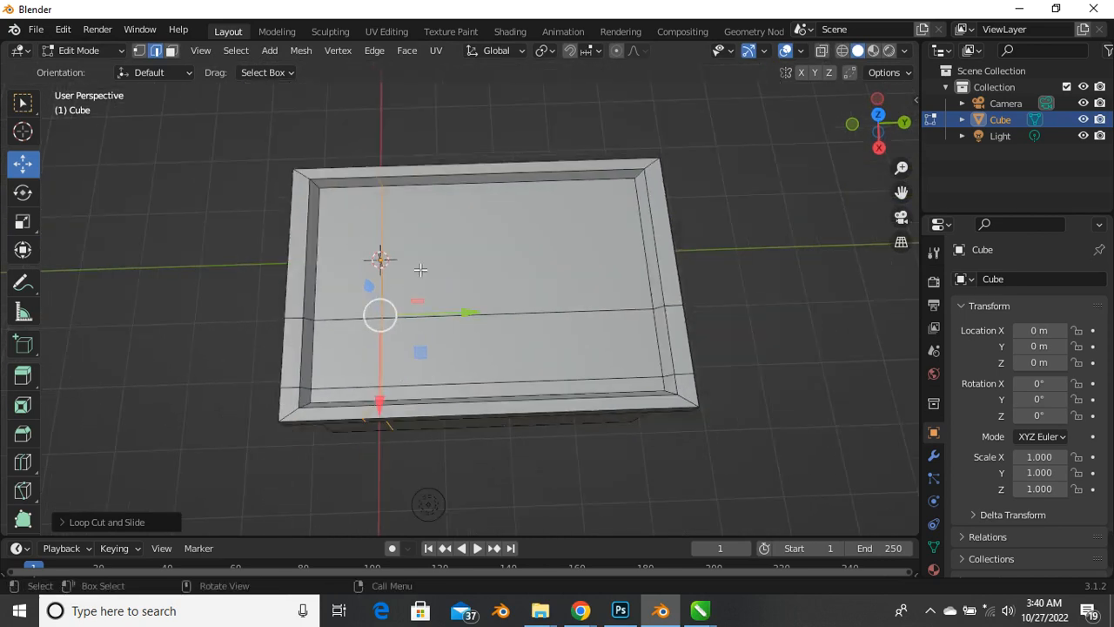
scroll(415, 245, up, 1)
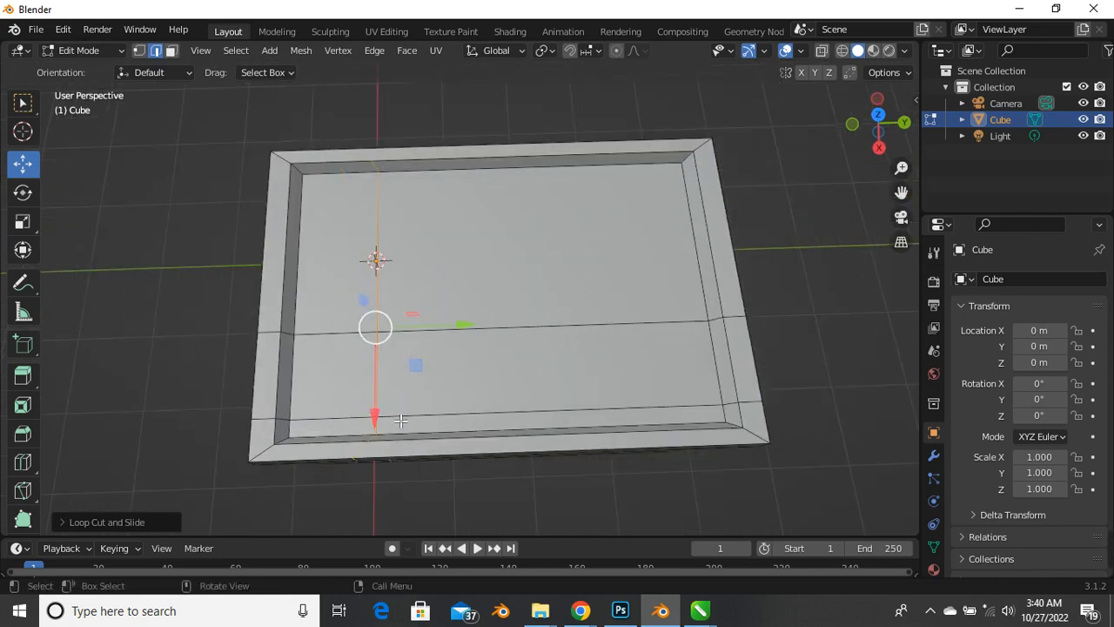
key(s)
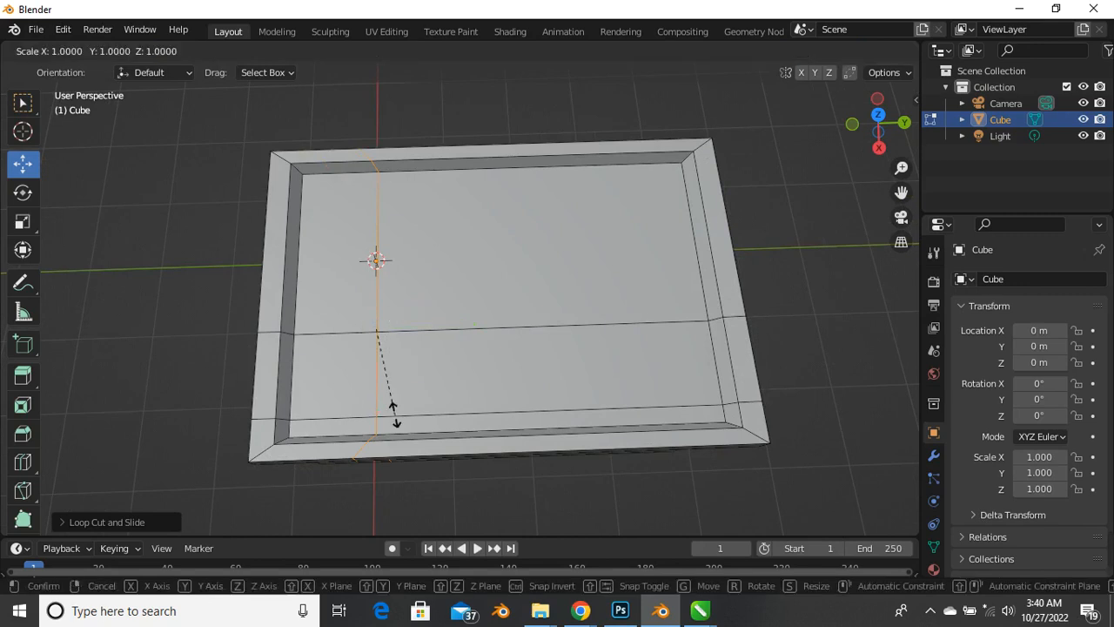
text(y)
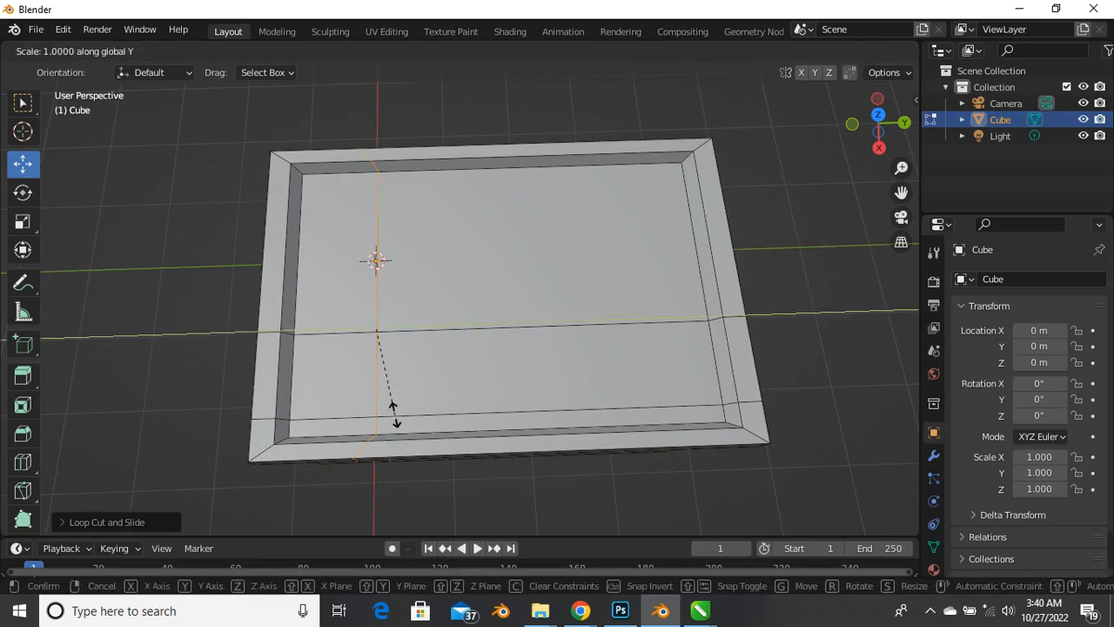
text(0)
key(Return)
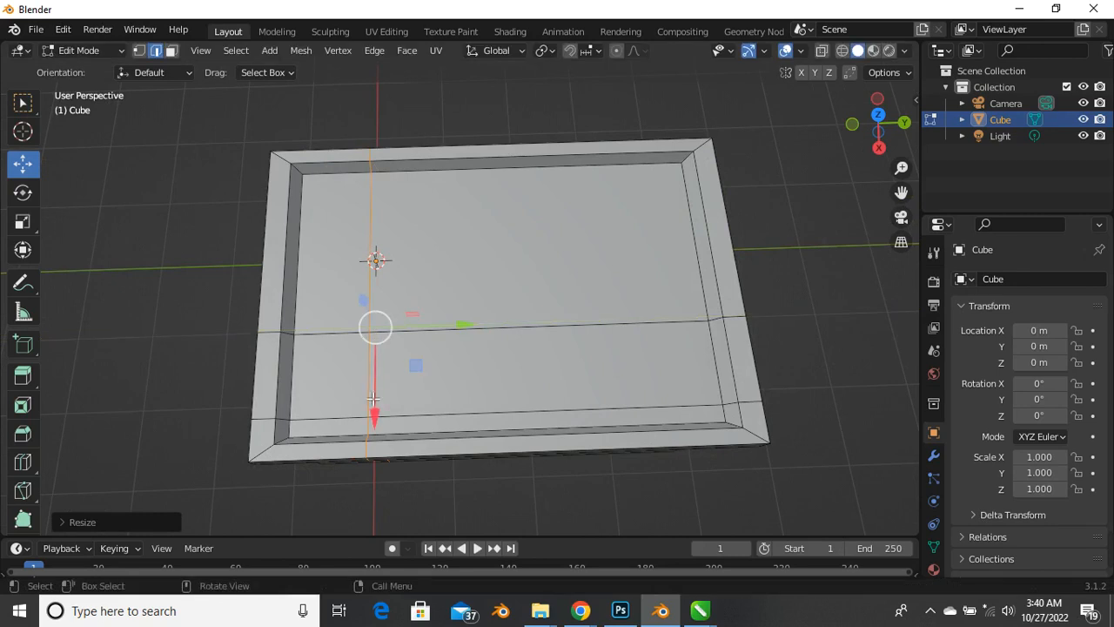
Add a second crosswise loop cut between the first one and the +Y rim, slid about 0.4 toward the first
scroll(401, 389, up, 1)
scroll(400, 392, down, 1)
middle_drag(398, 397, 391, 386)
scroll(383, 380, up, 1)
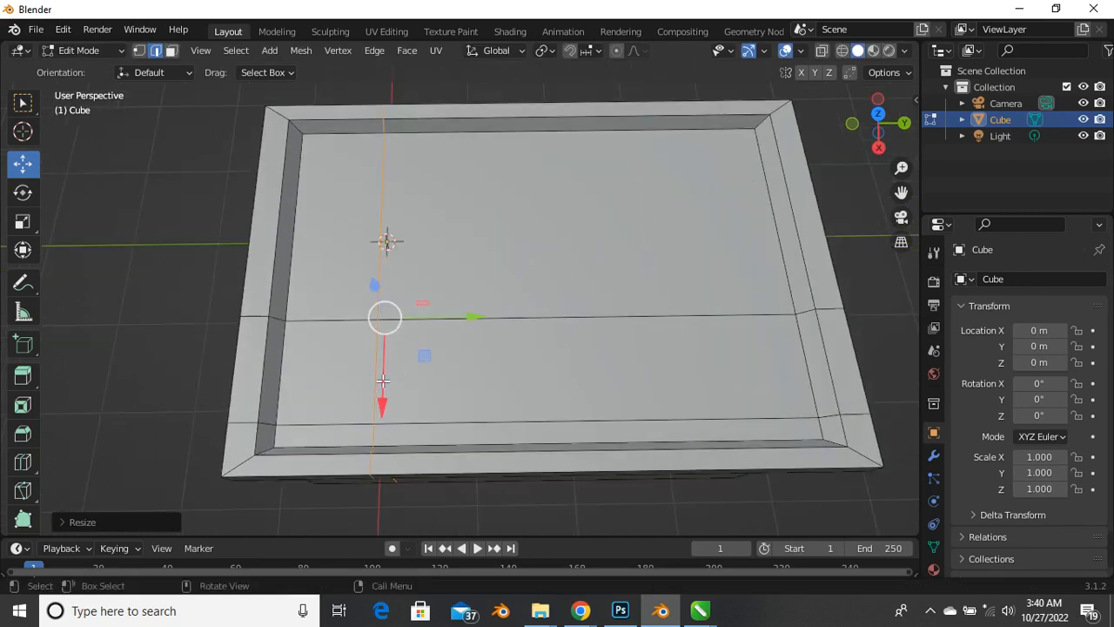
scroll(399, 368, down, 2)
scroll(482, 338, up, 1)
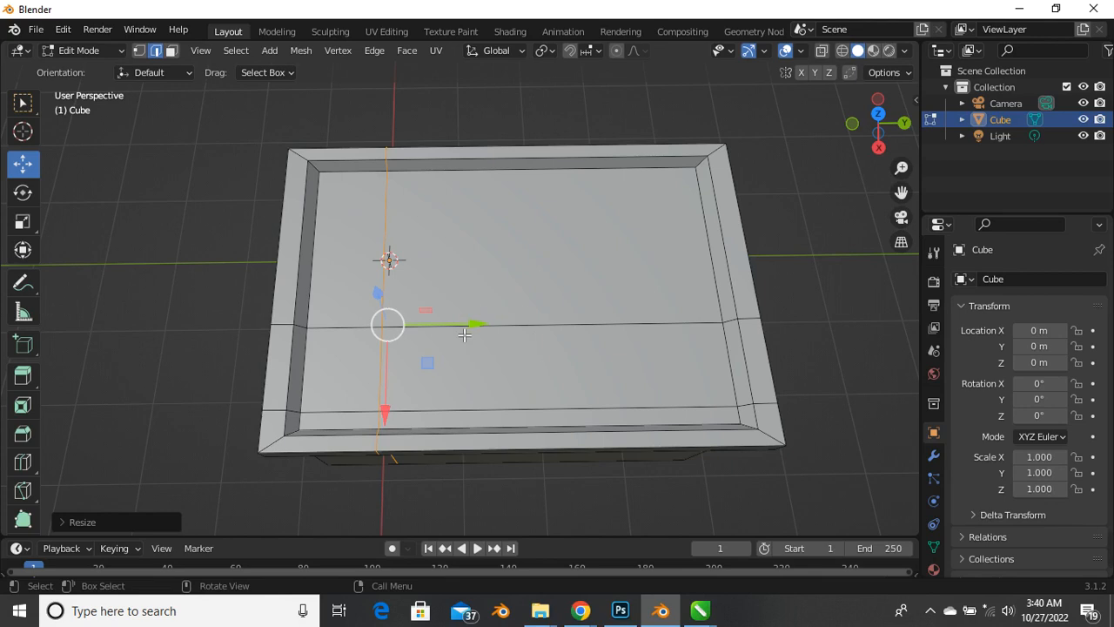
key(ctrl+r)
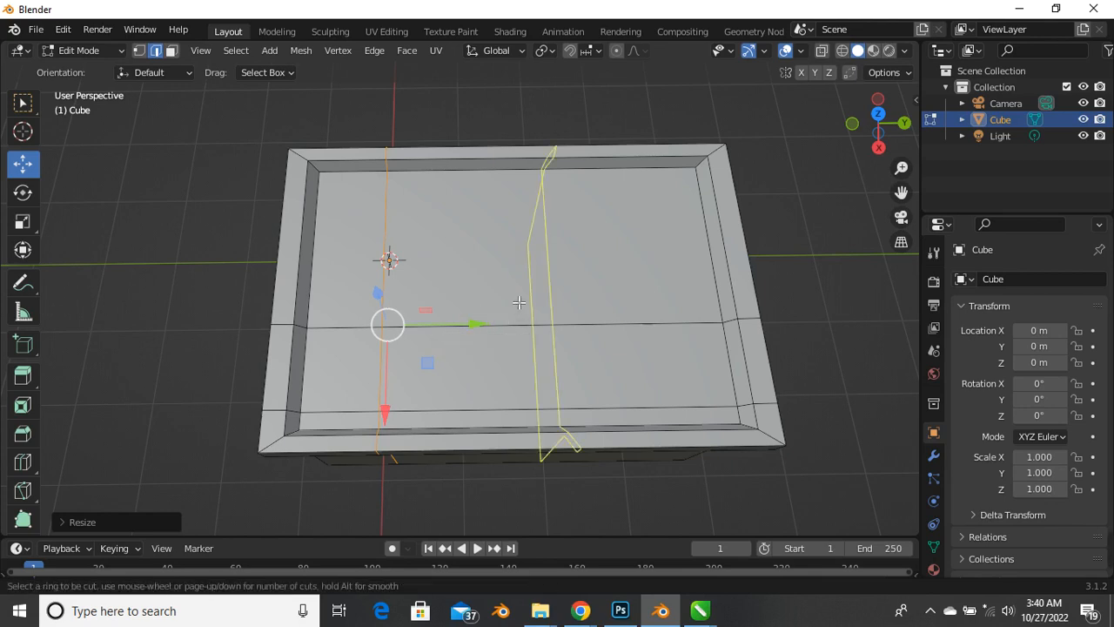
click(519, 302)
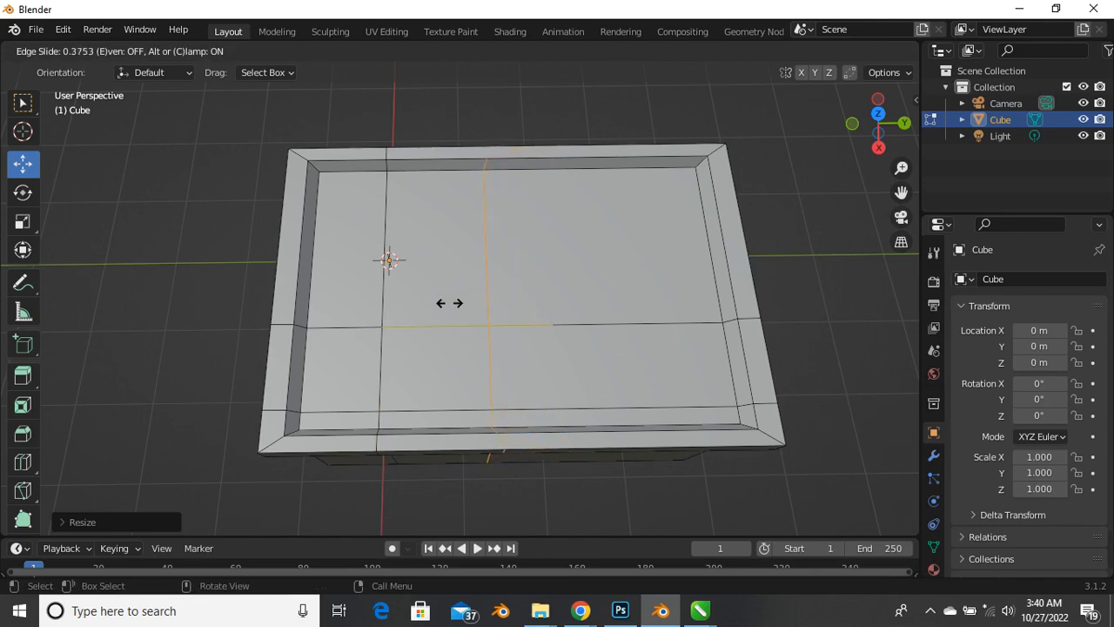
click(445, 302)
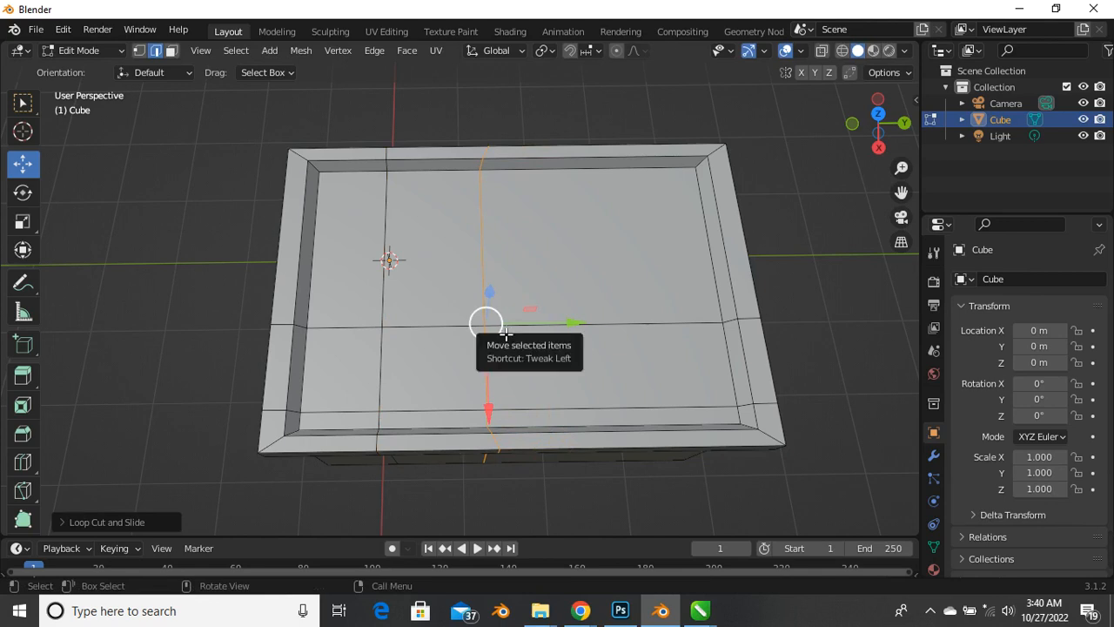
Straighten the second crosswise loop by scaling it to 0 along Y
key(s)
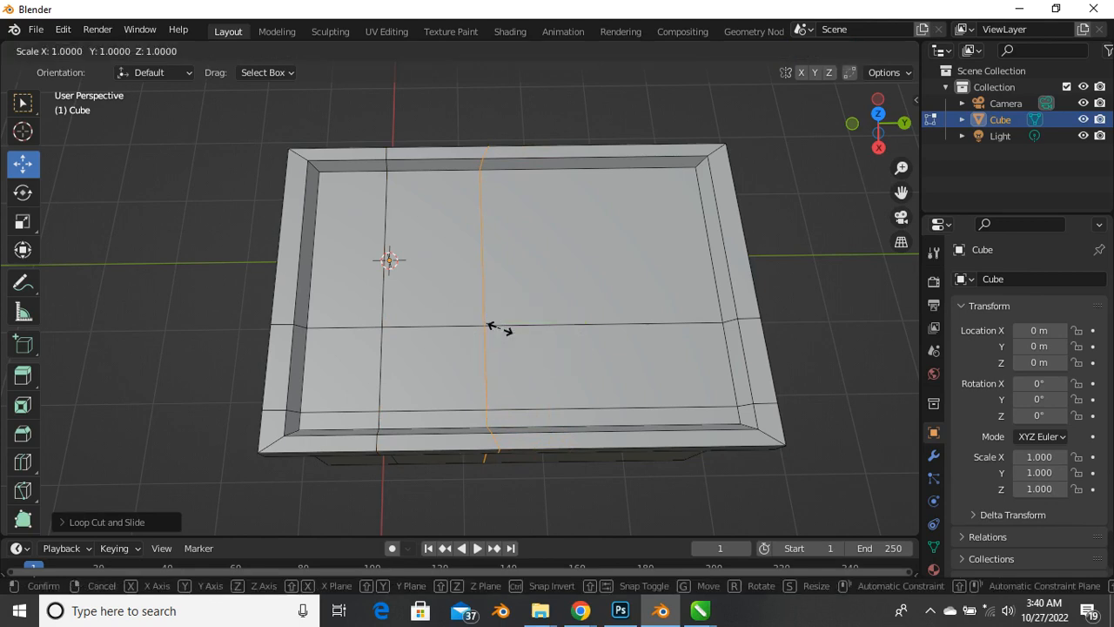
key(y)
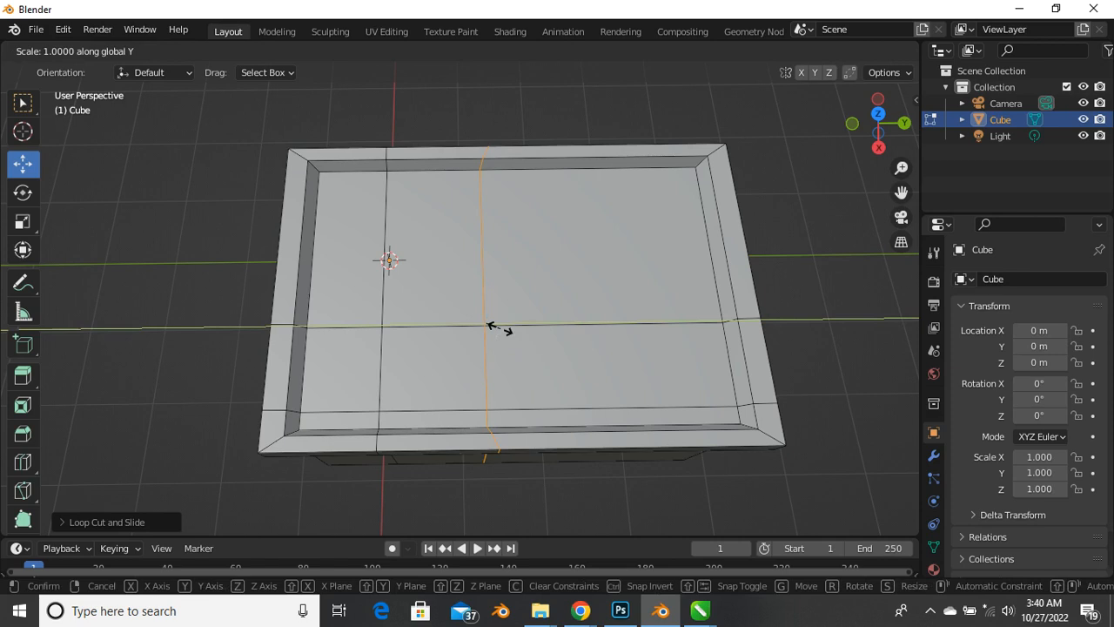
text(0)
key(Return)
Add a third crosswise loop cut roughly midway between the second crosswise loop and the +Y rim
scroll(508, 322, up, 3)
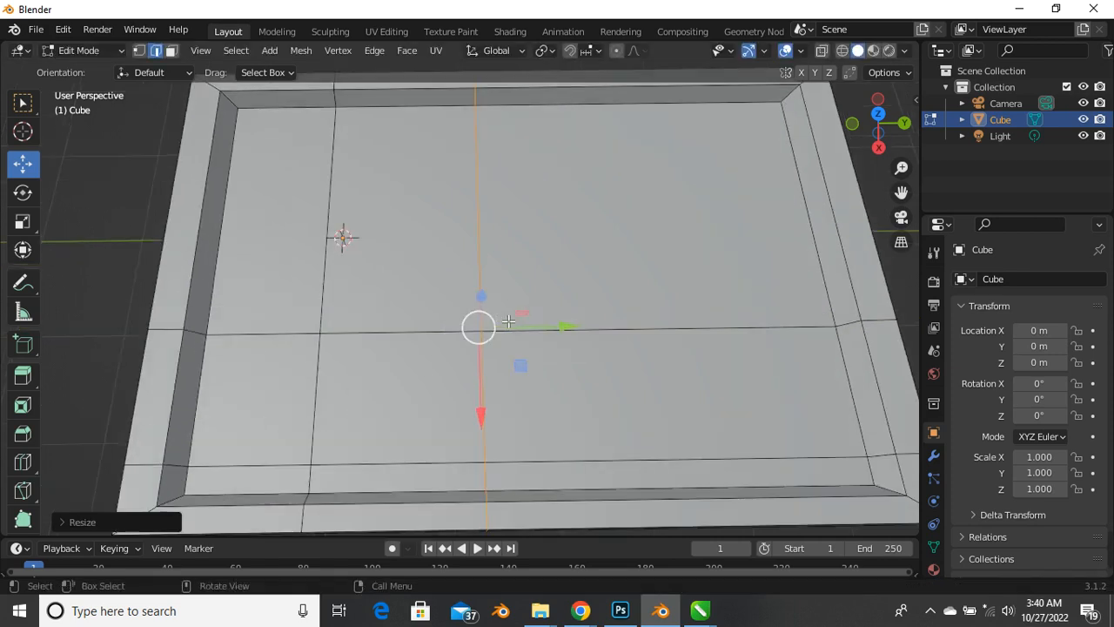
scroll(508, 322, down, 2)
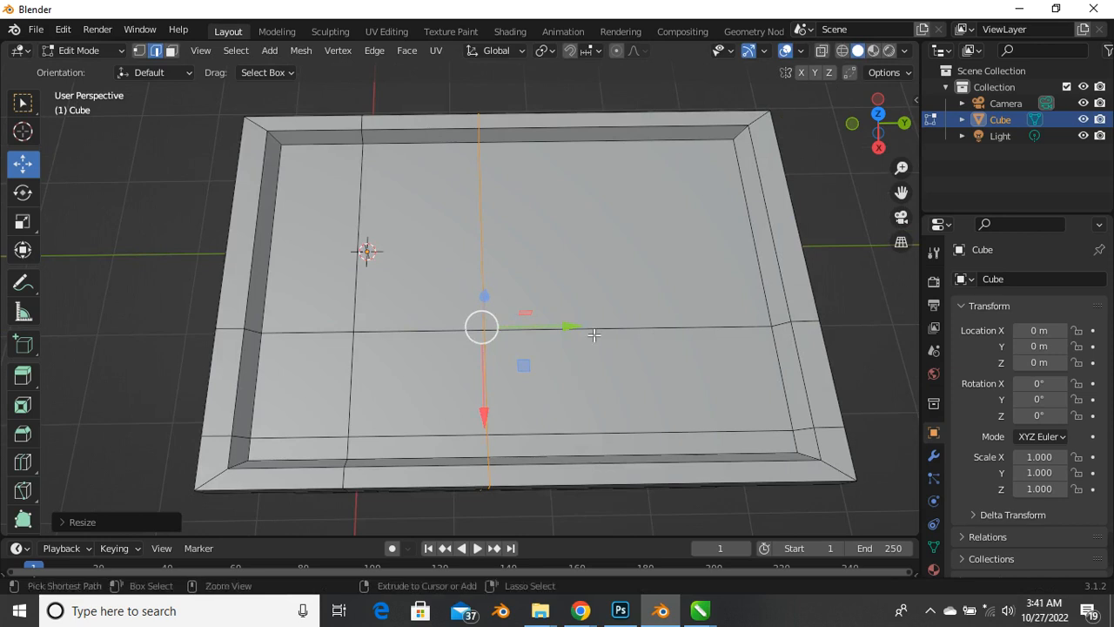
key(ctrl+r)
click(627, 137)
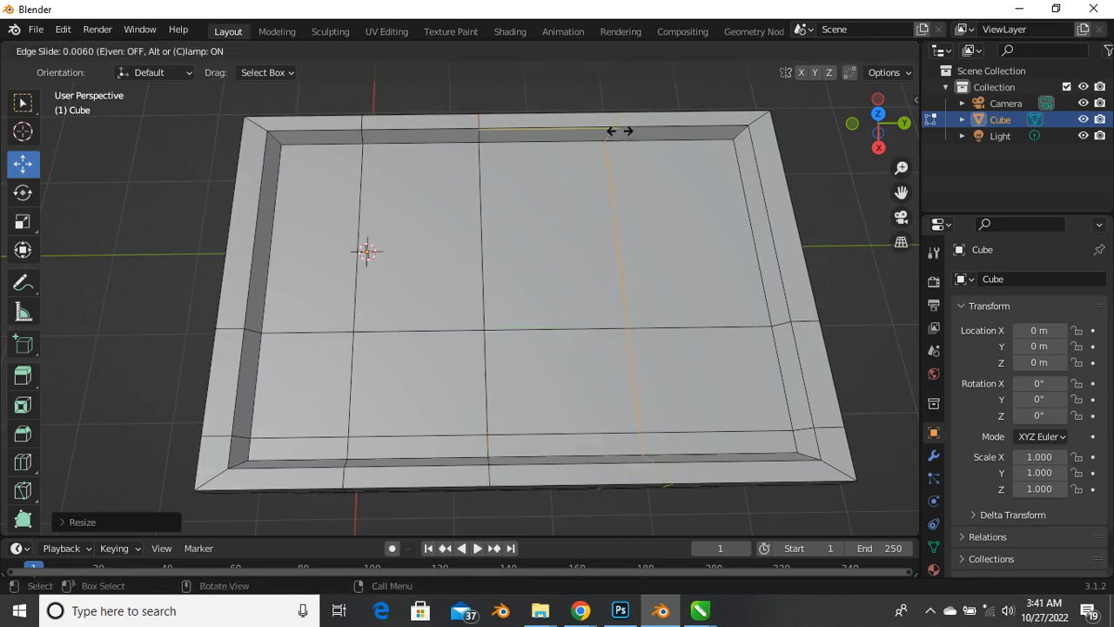
click(616, 130)
Straighten the third crosswise loop, nearest the +Y rim, by scaling it to 0 along Y
middle_drag(585, 328, 578, 386)
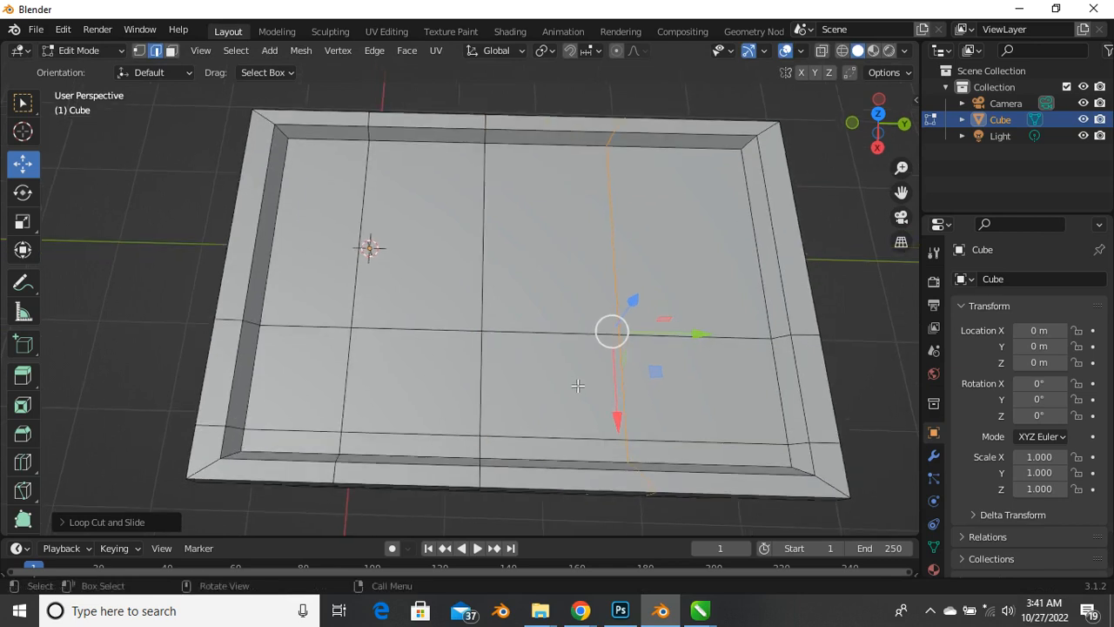
key(s)
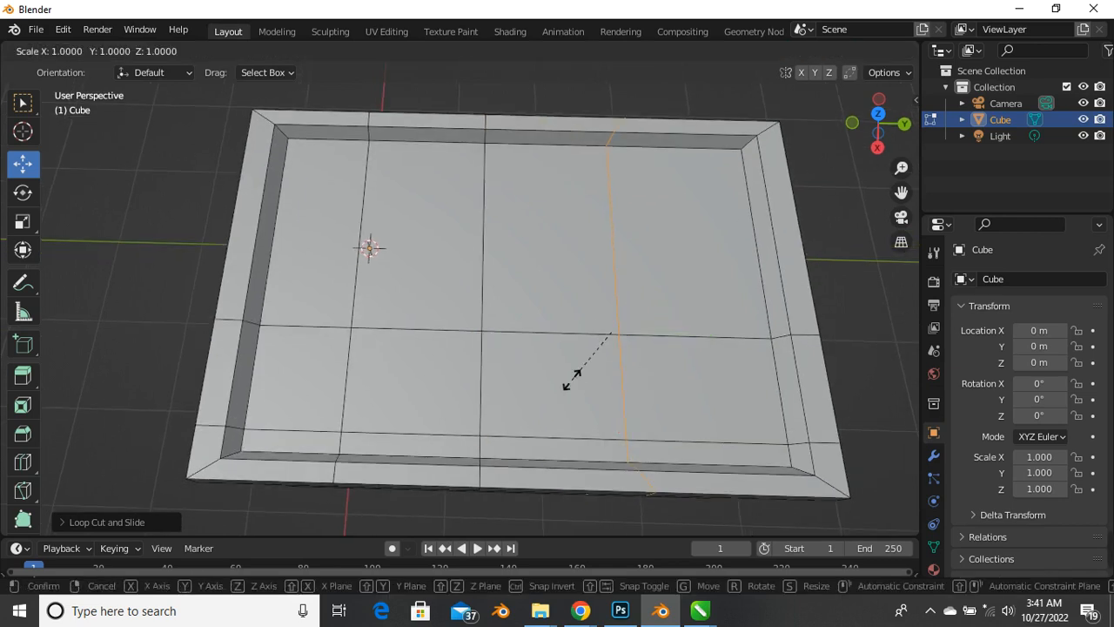
key(y)
click(564, 385)
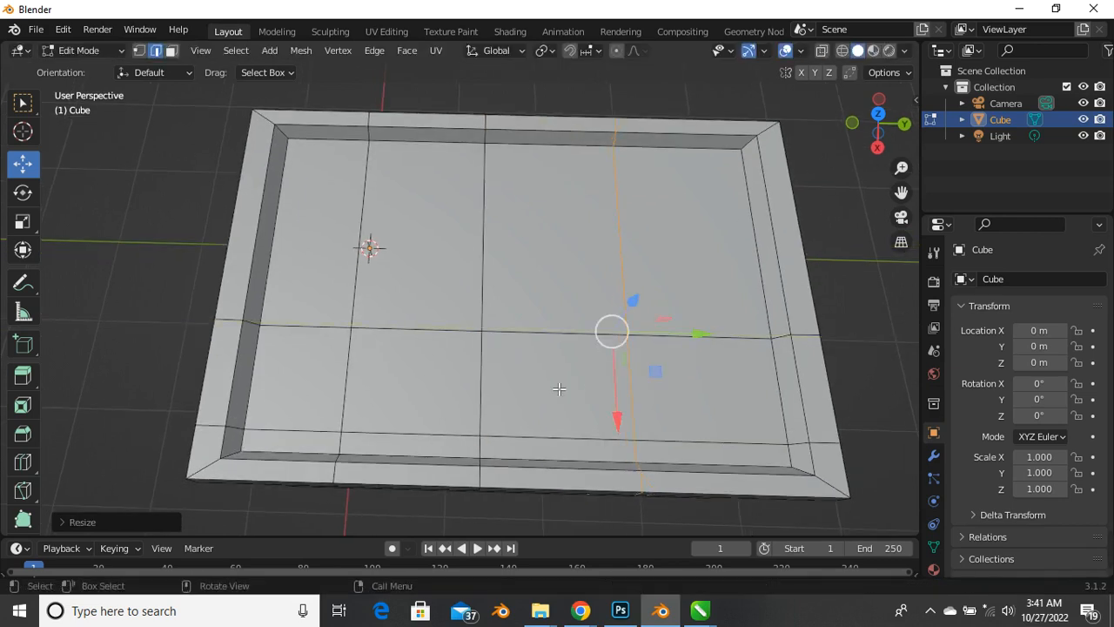
Extend the selection to all three crosswise edge loops and bevel them with one segment, about 0.025 m wide
middle_drag(350, 434, 514, 373)
scroll(514, 373, up, 3)
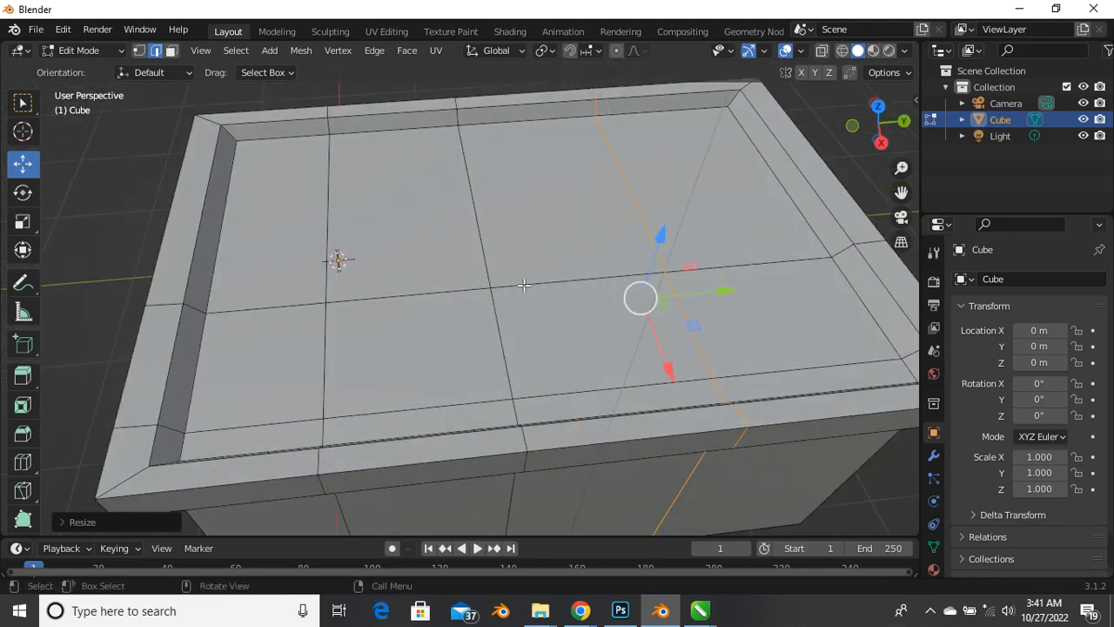
scroll(510, 321, down, 2)
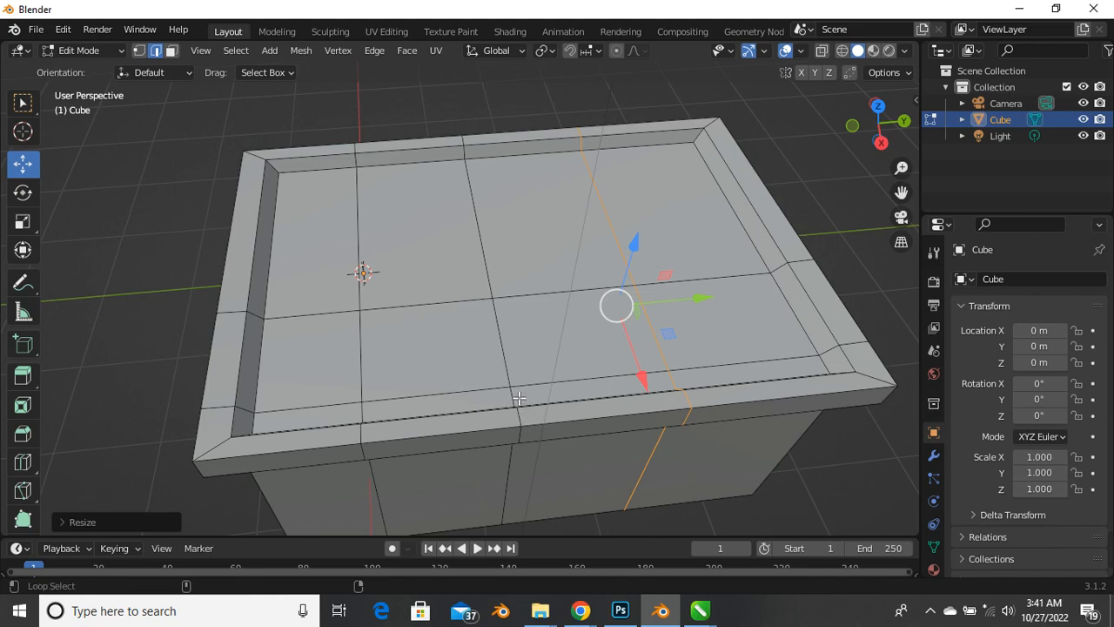
alt+shift+click(510, 367)
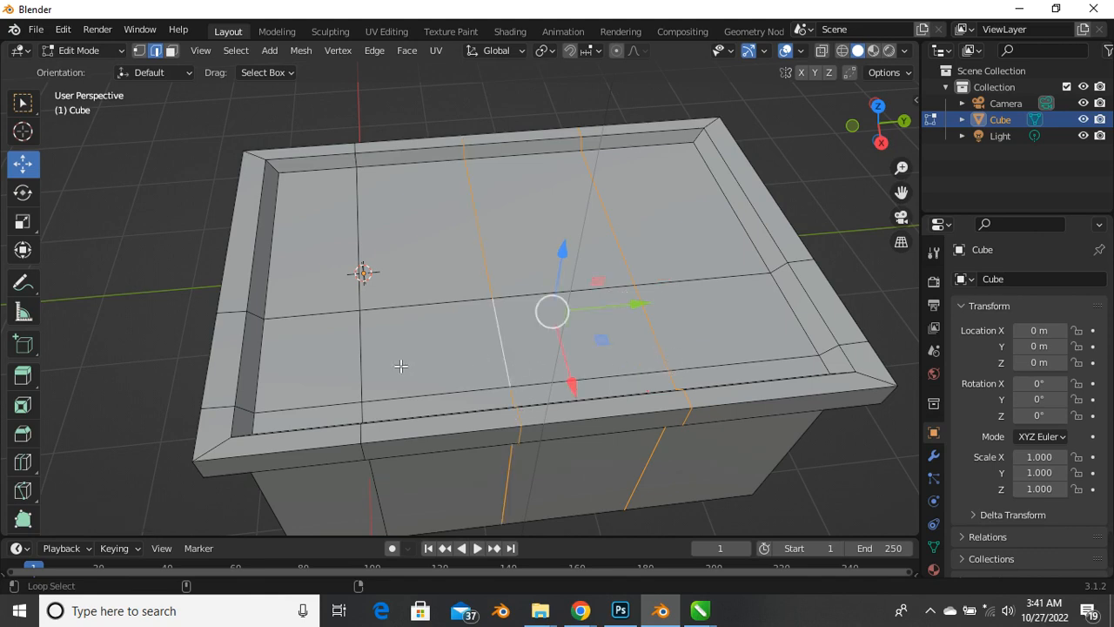
alt+shift+click(365, 364)
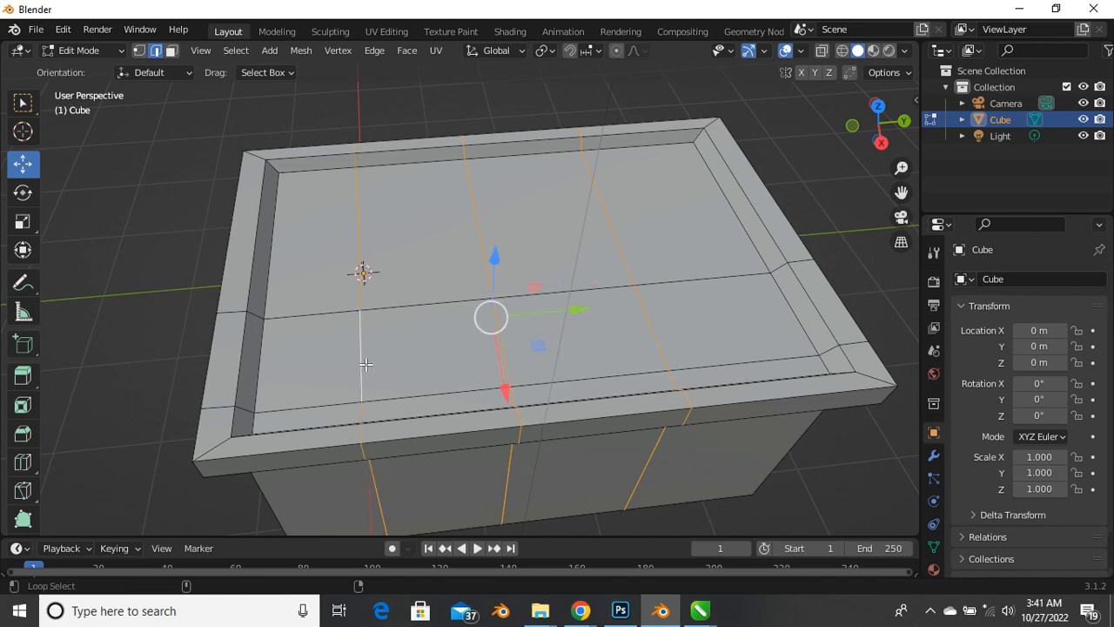
scroll(396, 323, down, 3)
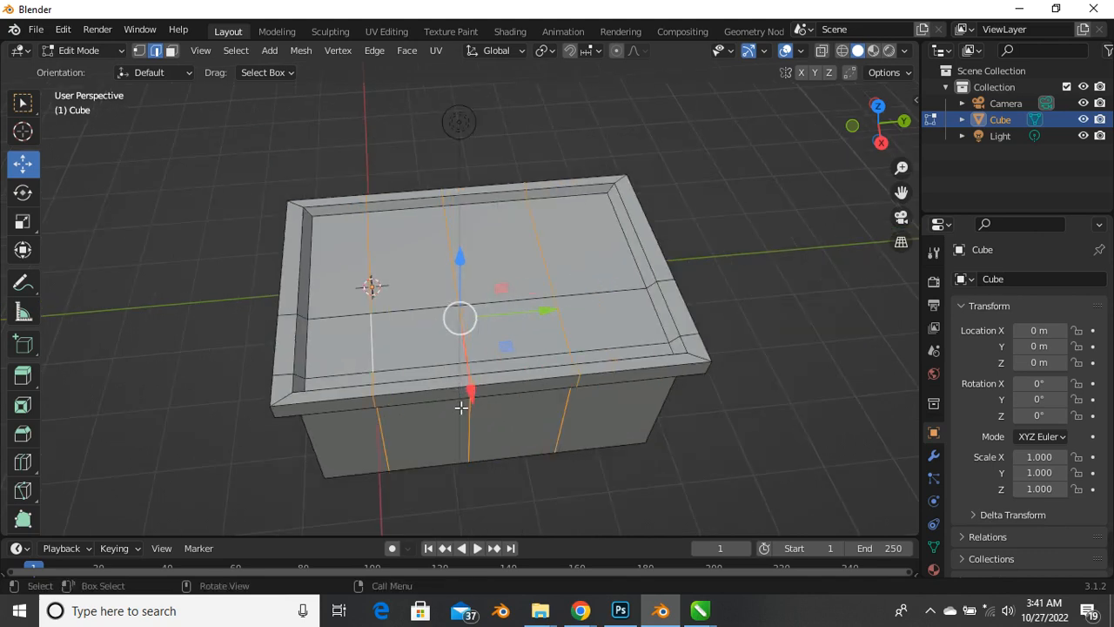
middle_drag(461, 407, 444, 374)
scroll(455, 386, up, 3)
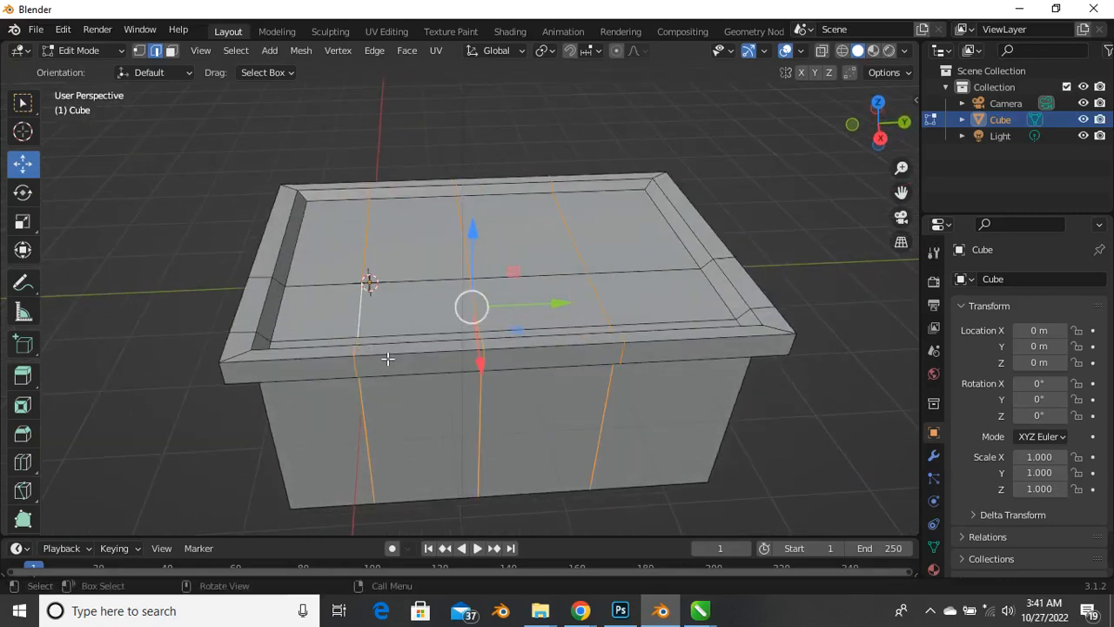
scroll(388, 358, up, 2)
scroll(370, 338, up, 2)
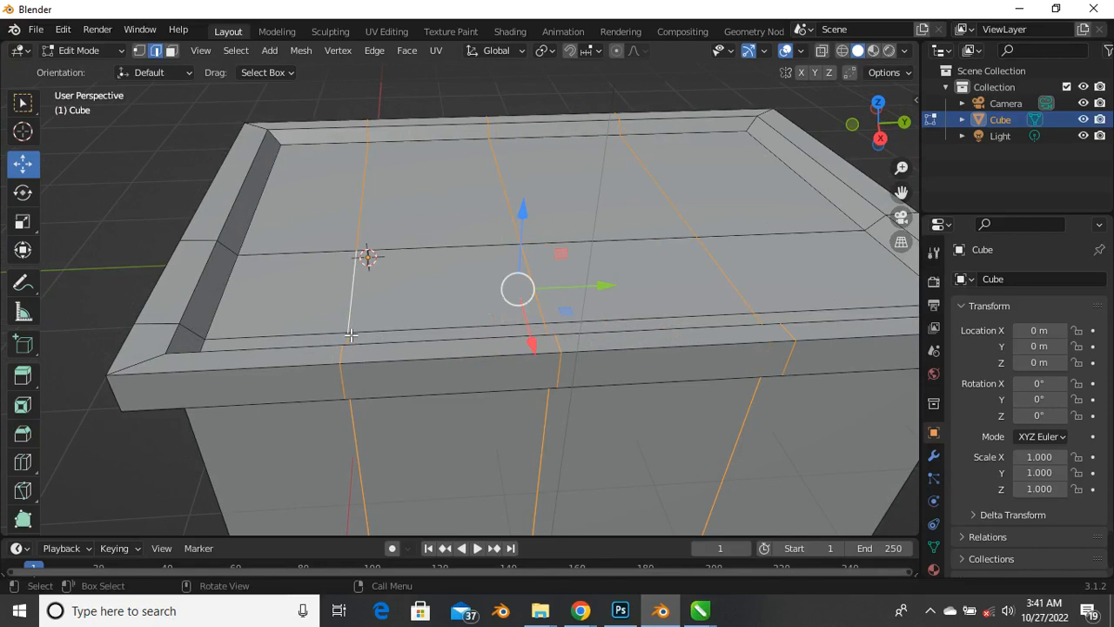
scroll(373, 289, down, 3)
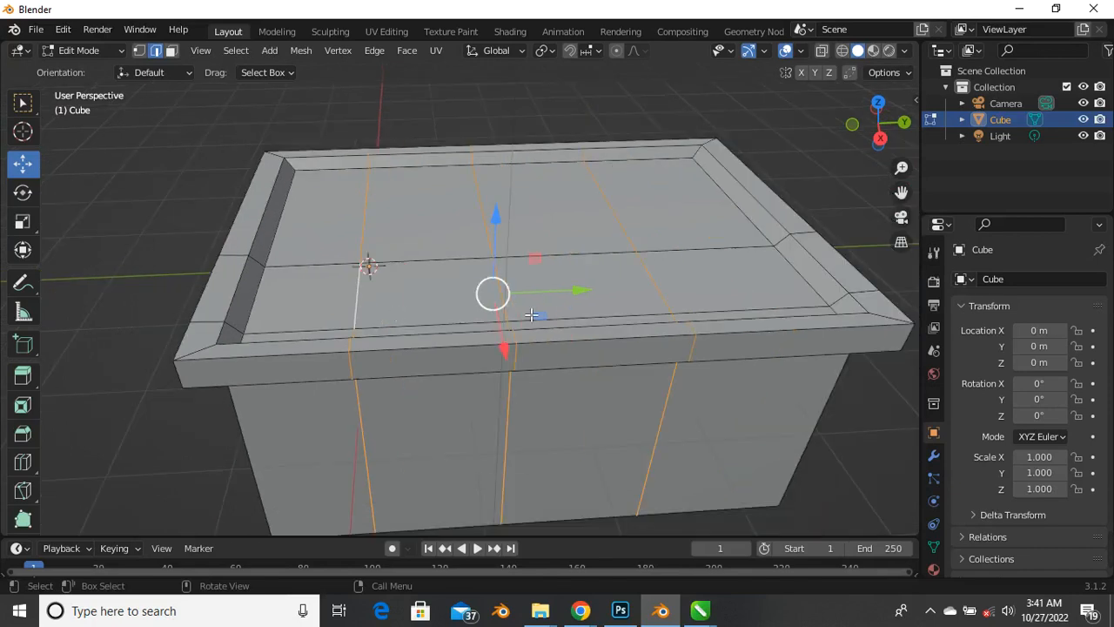
middle_drag(564, 303, 547, 302)
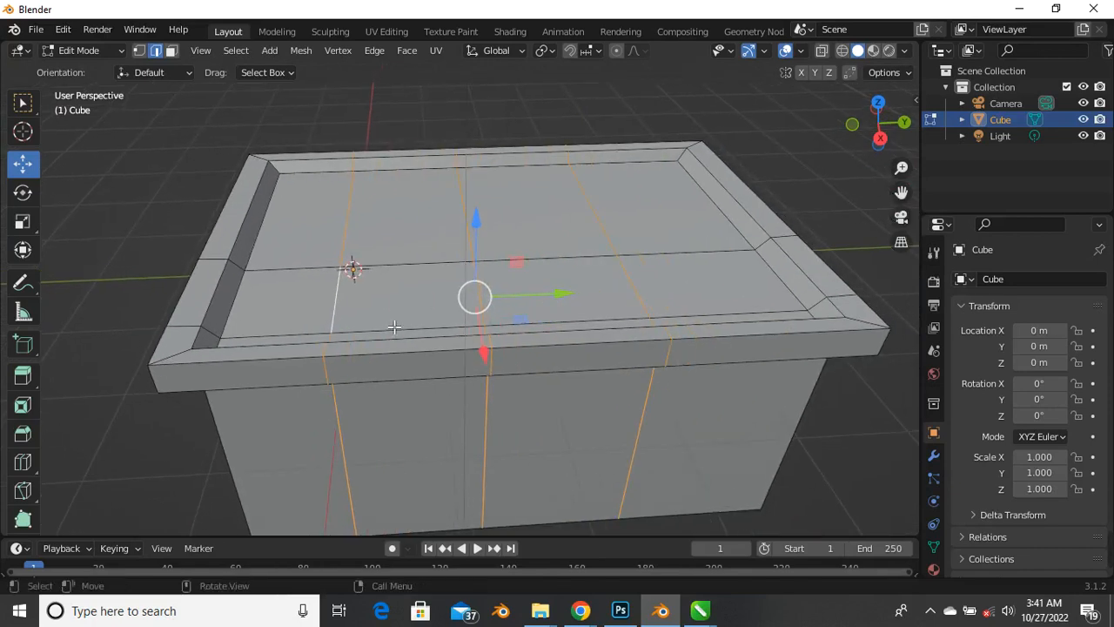
scroll(359, 322, up, 1)
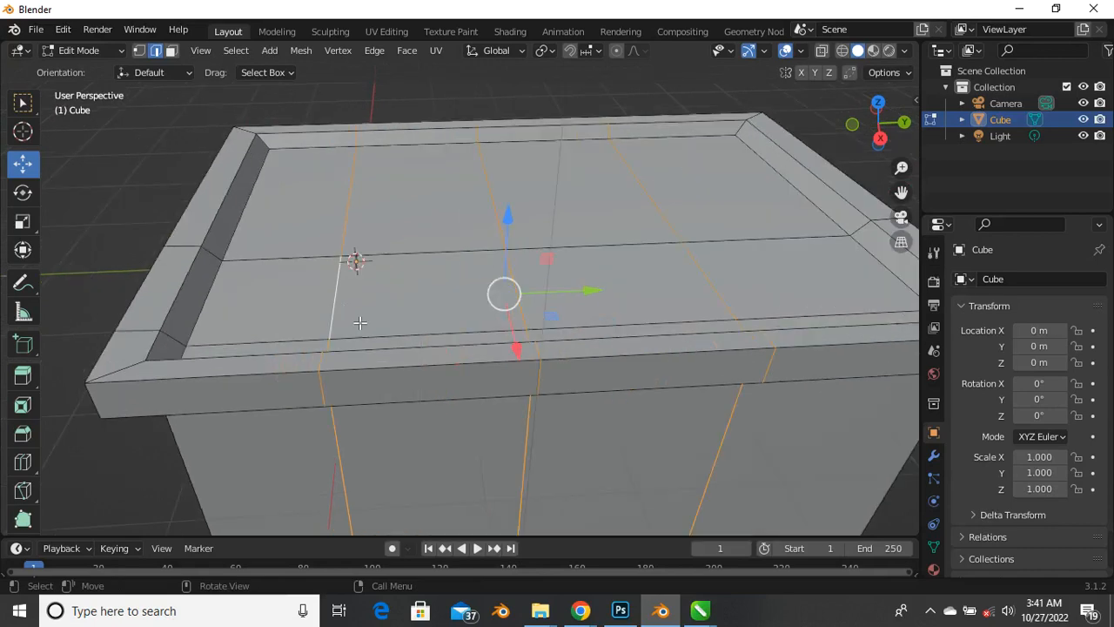
scroll(360, 323, down, 1)
scroll(362, 333, up, 1)
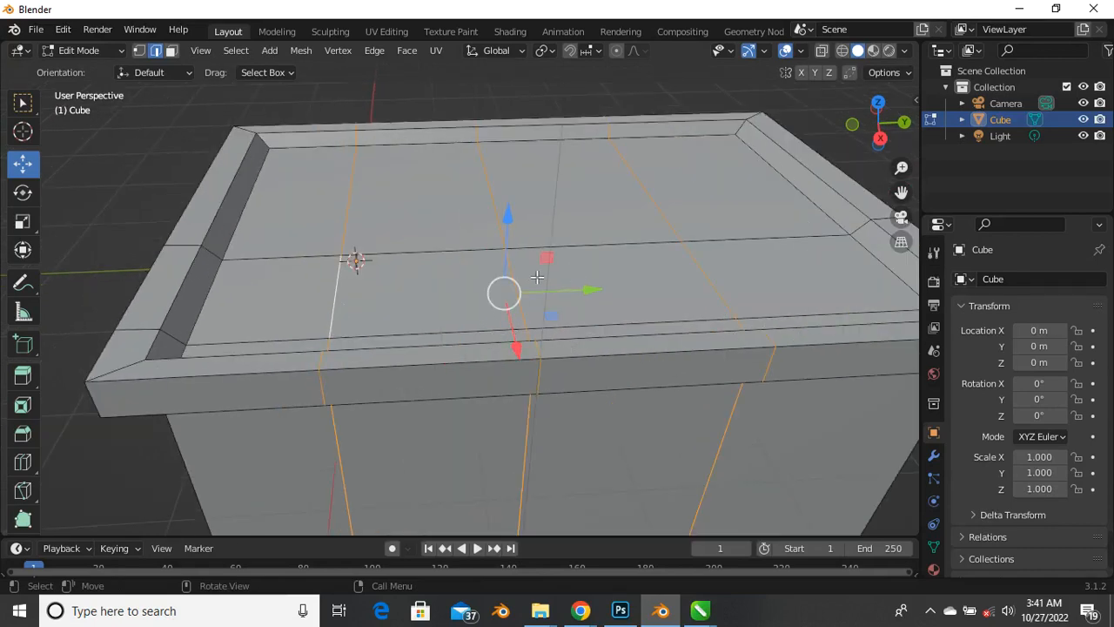
scroll(527, 283, up, 1)
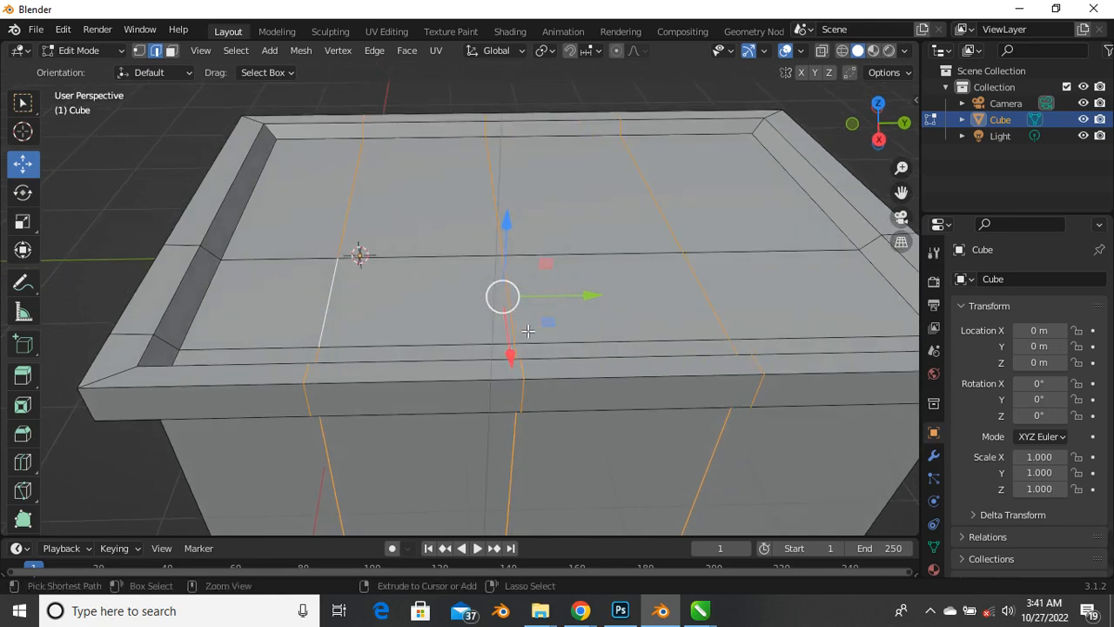
key(ctrl+b)
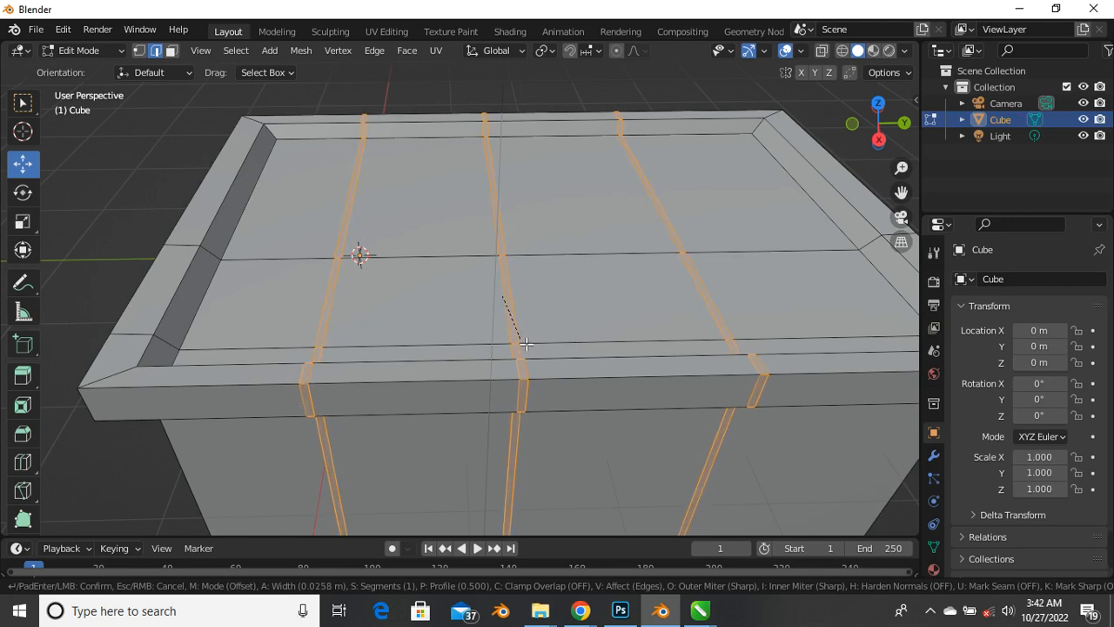
right_click(523, 345)
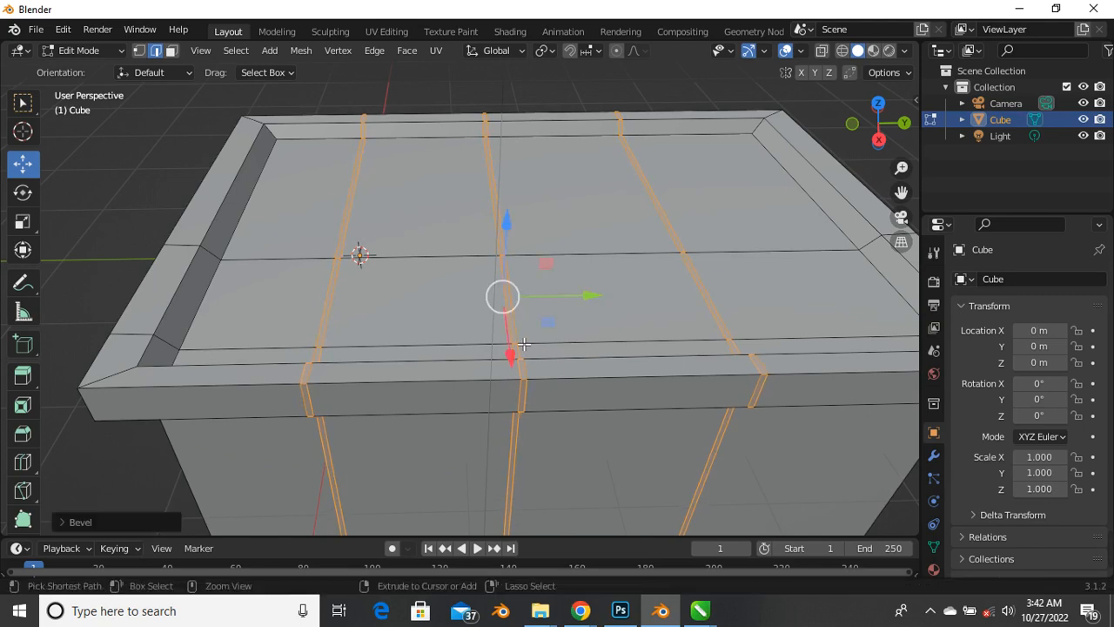
middle_drag(453, 345, 500, 378)
scroll(509, 356, up, 3)
scroll(499, 378, down, 1)
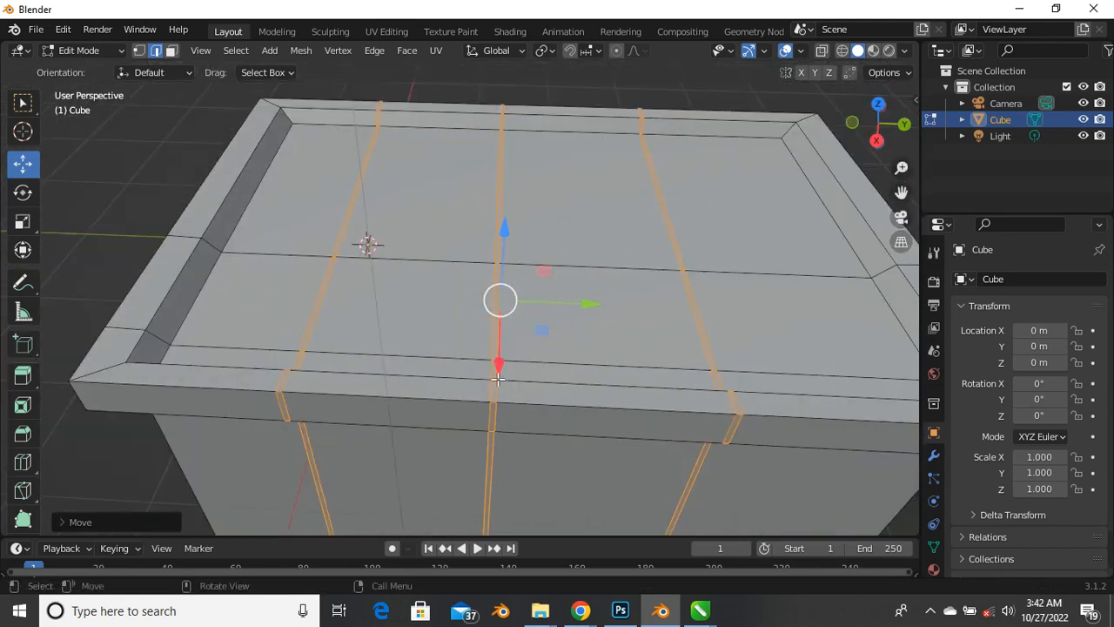
Select both edge loops of the middle beveled pair and move them along Y toward the beveled pair on the -Y side
click(447, 336)
scroll(456, 326, down, 2)
scroll(456, 331, up, 5)
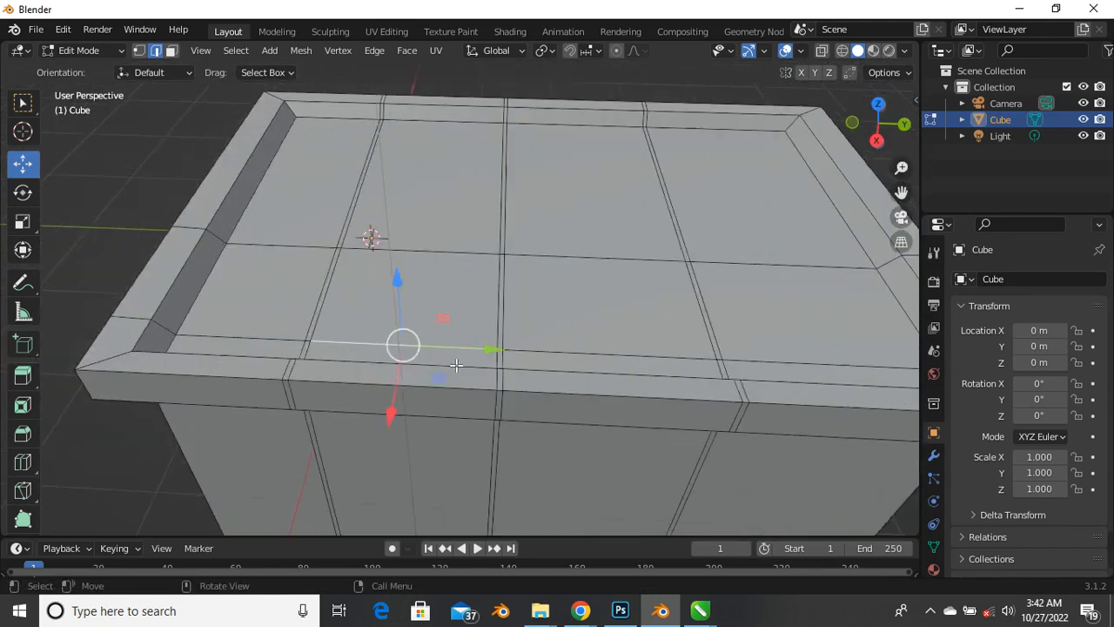
scroll(498, 339, down, 1)
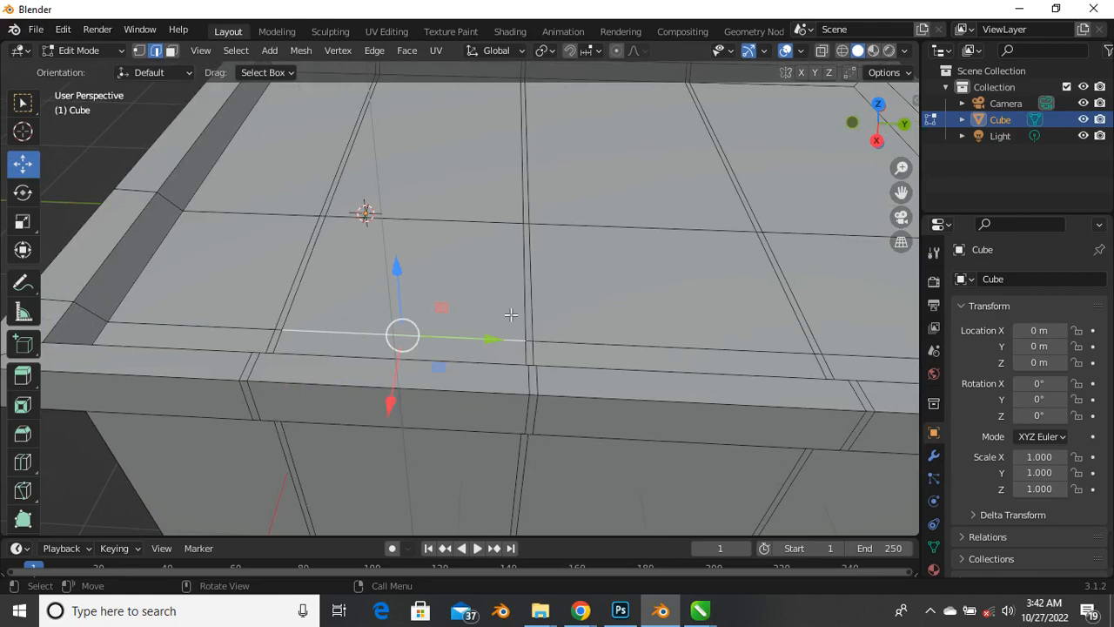
click(540, 349)
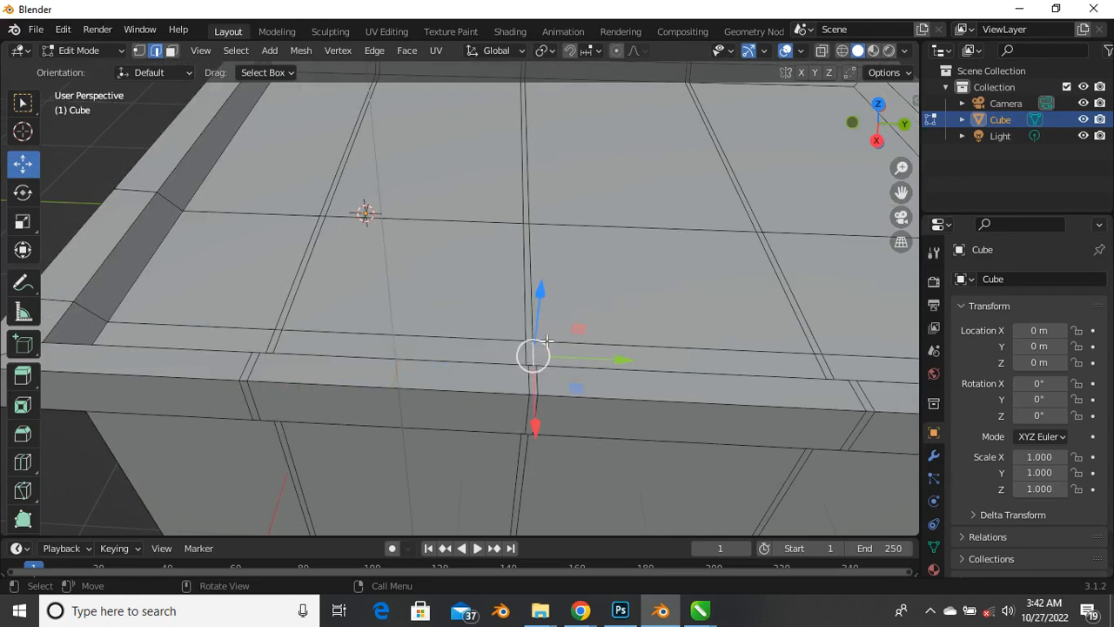
alt+click(530, 360)
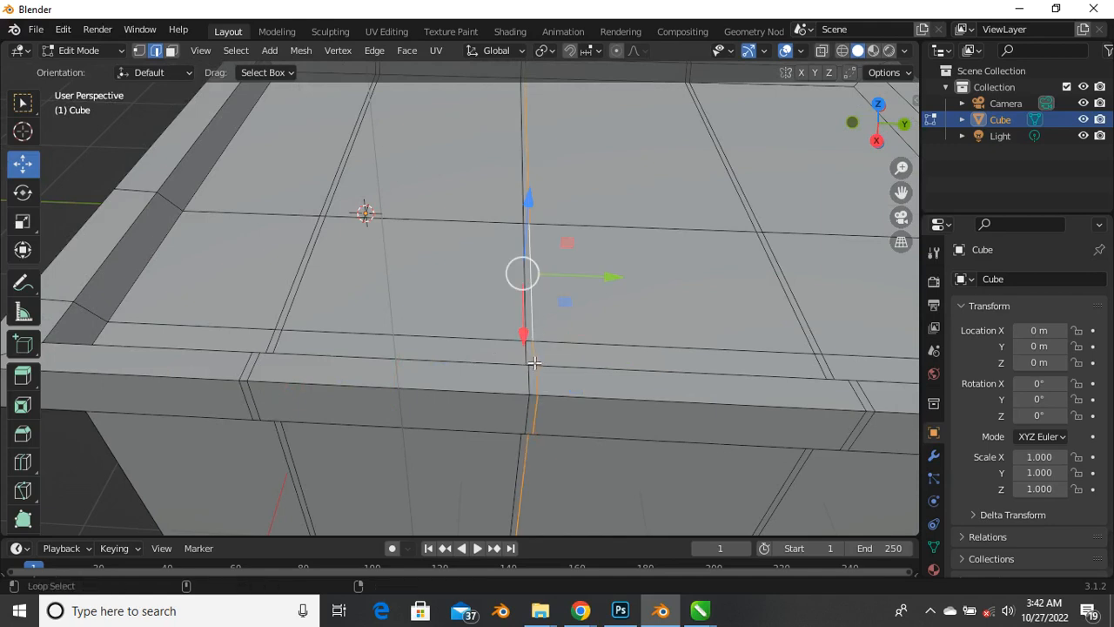
alt+shift+click(533, 362)
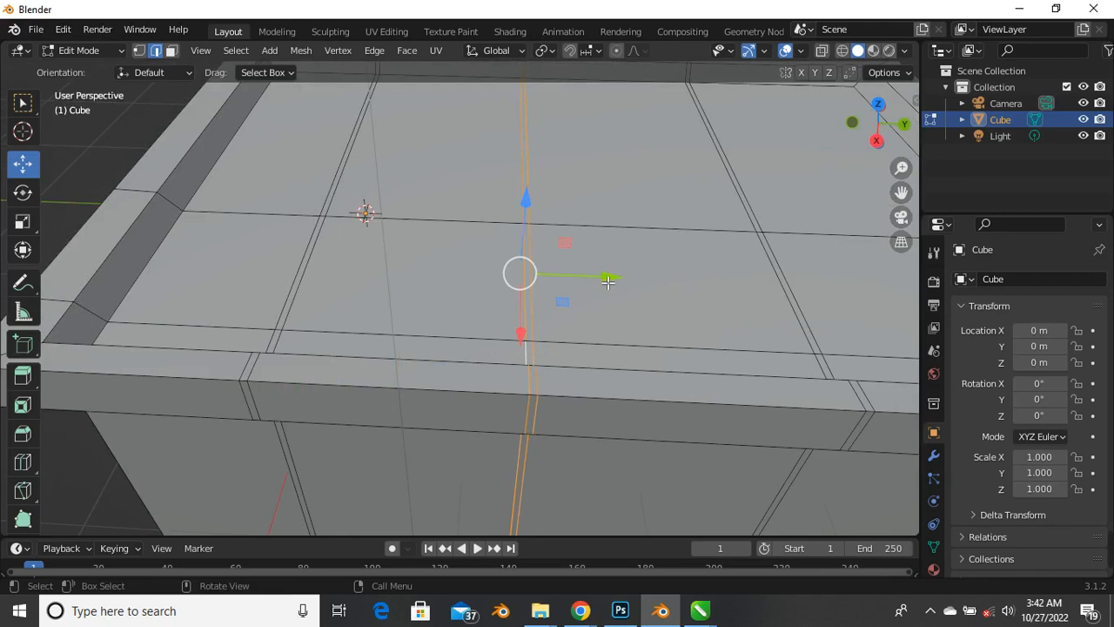
drag(607, 282, 526, 290)
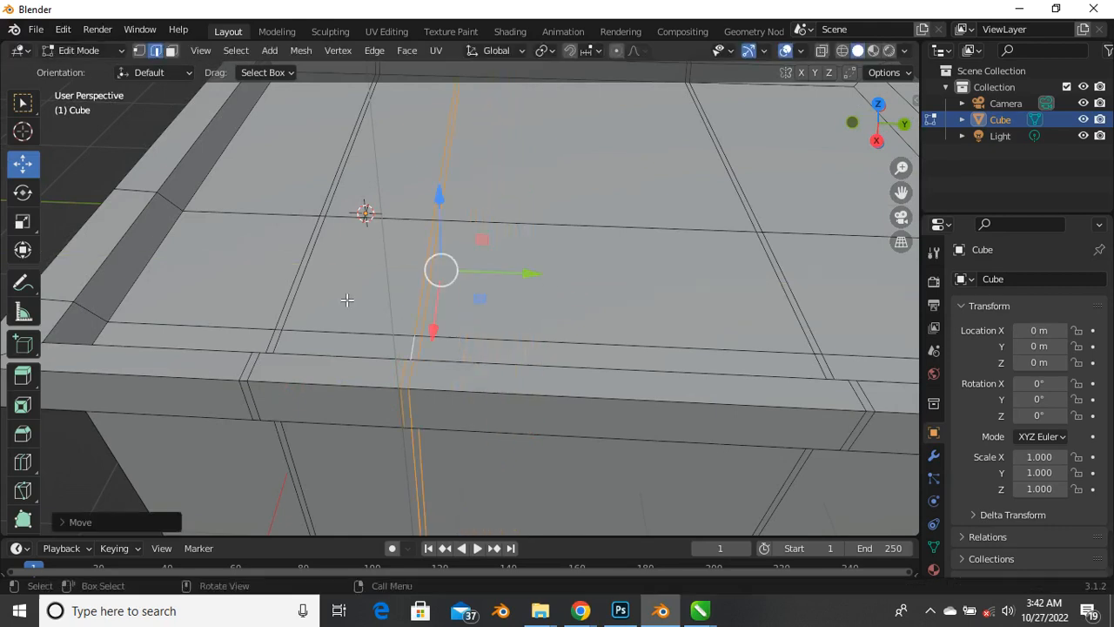
Shift the middle edge-loop pair slightly back toward +Y, about 0.06 m at first and a little more in a second move
scroll(347, 299, down, 5)
middle_drag(346, 238, 465, 322)
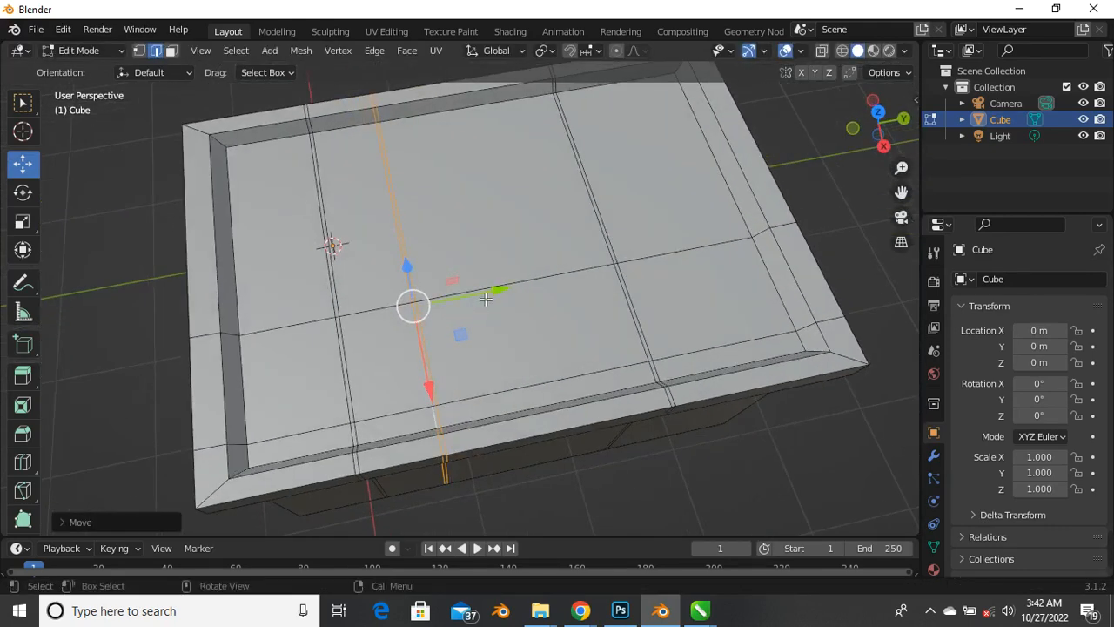
key(g)
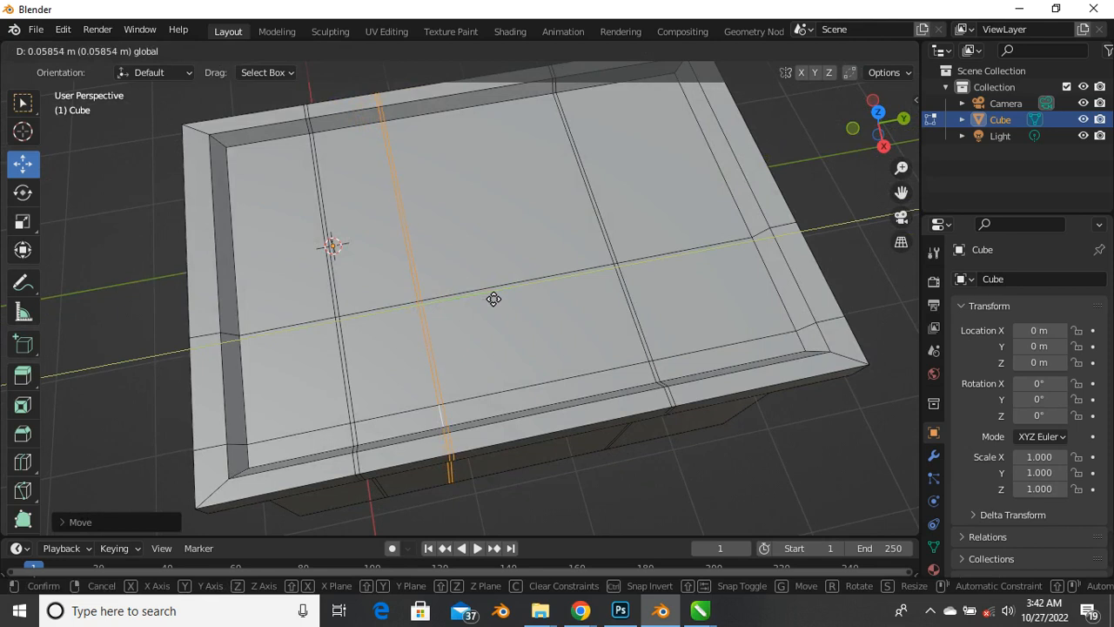
click(493, 299)
scroll(523, 333, up, 5)
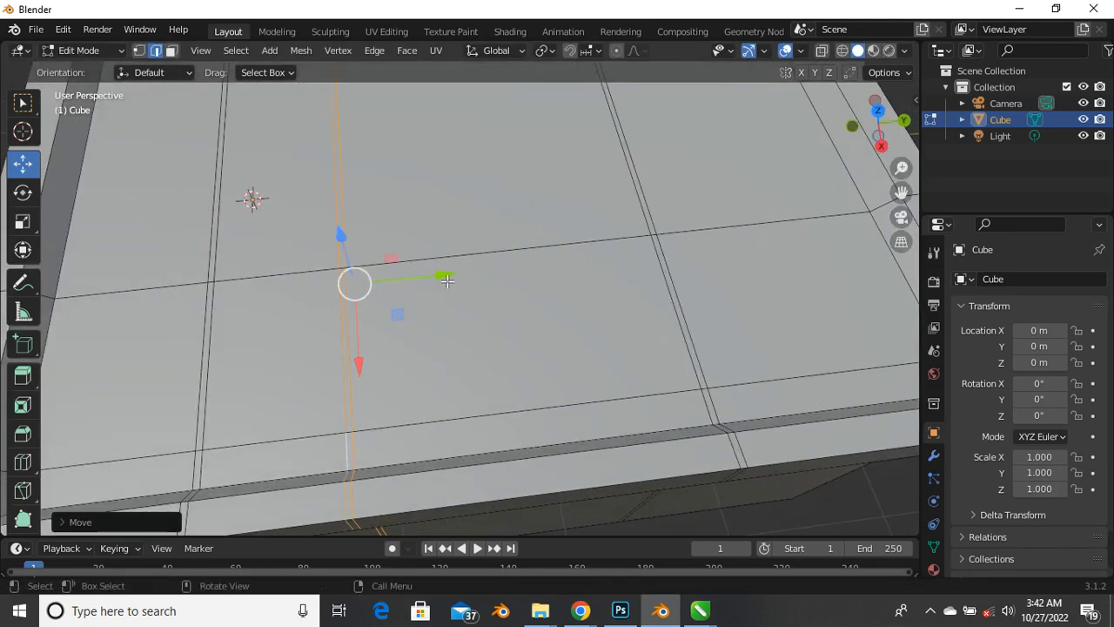
drag(447, 281, 454, 279)
scroll(474, 343, down, 1)
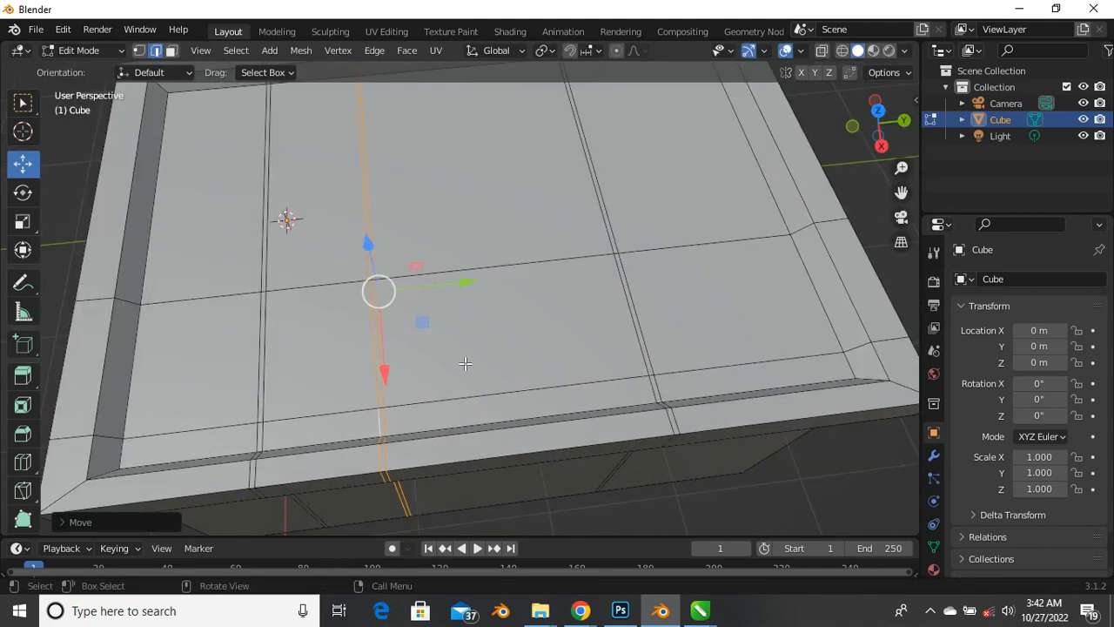
scroll(511, 378, down, 1)
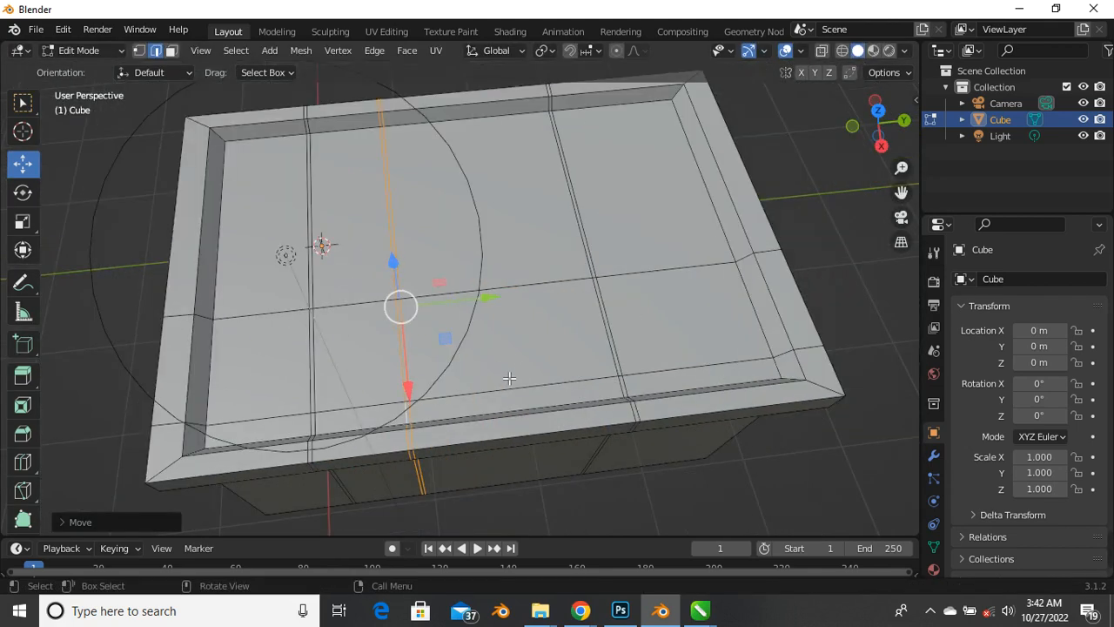
middle_drag(502, 383, 492, 370)
scroll(492, 370, up, 2)
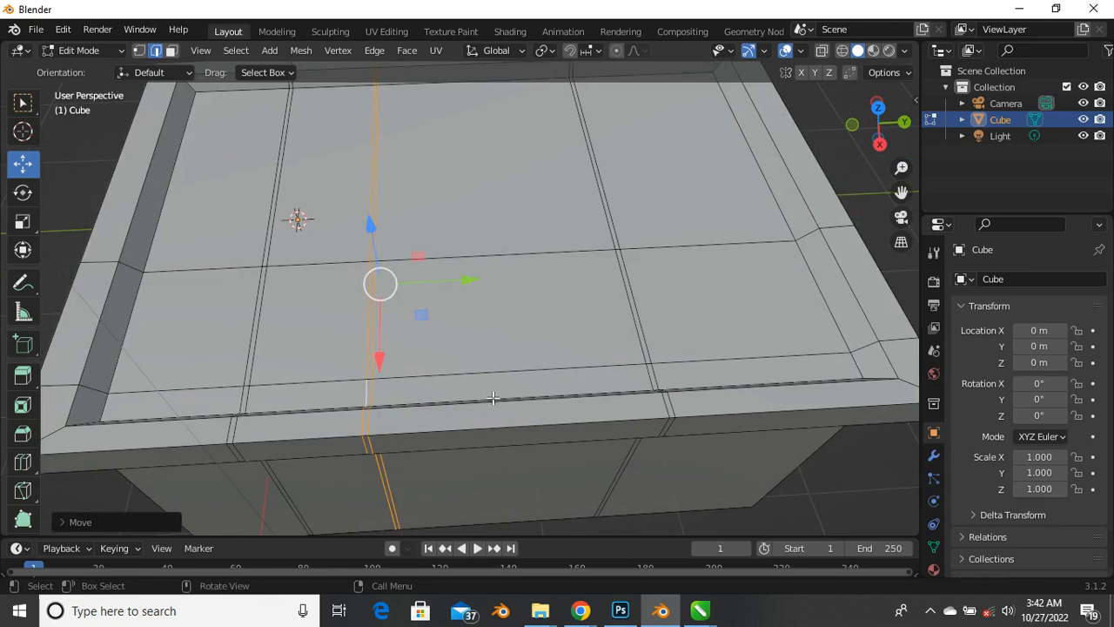
Add two crosswise loop cuts between the middle and +Y beveled pairs, sliding both toward the middle pair
key(ctrl+r)
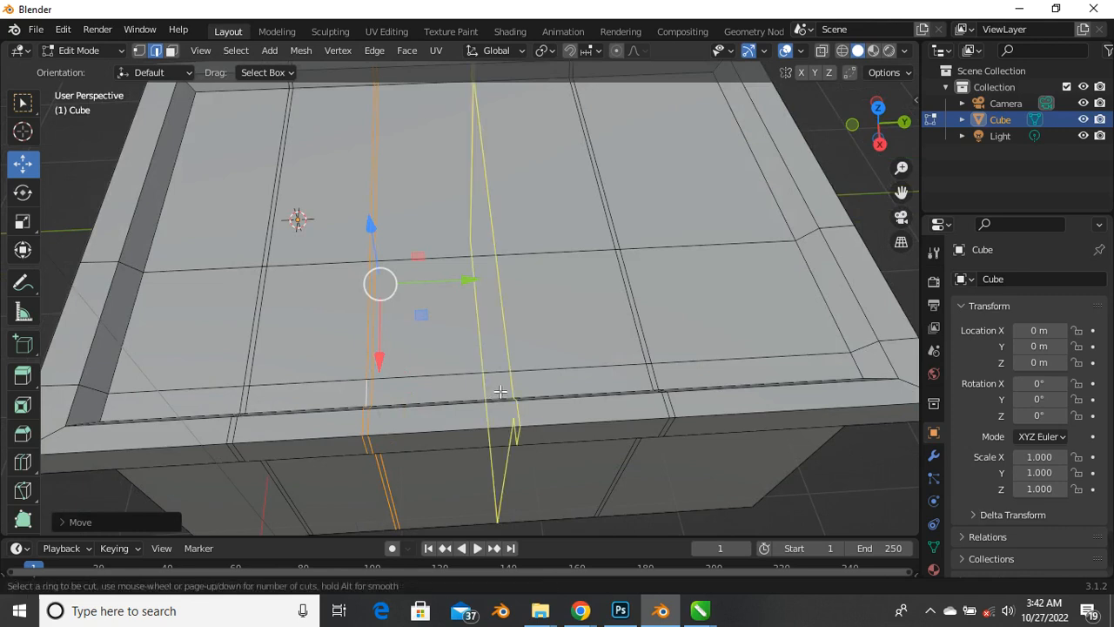
drag(501, 392, 405, 414)
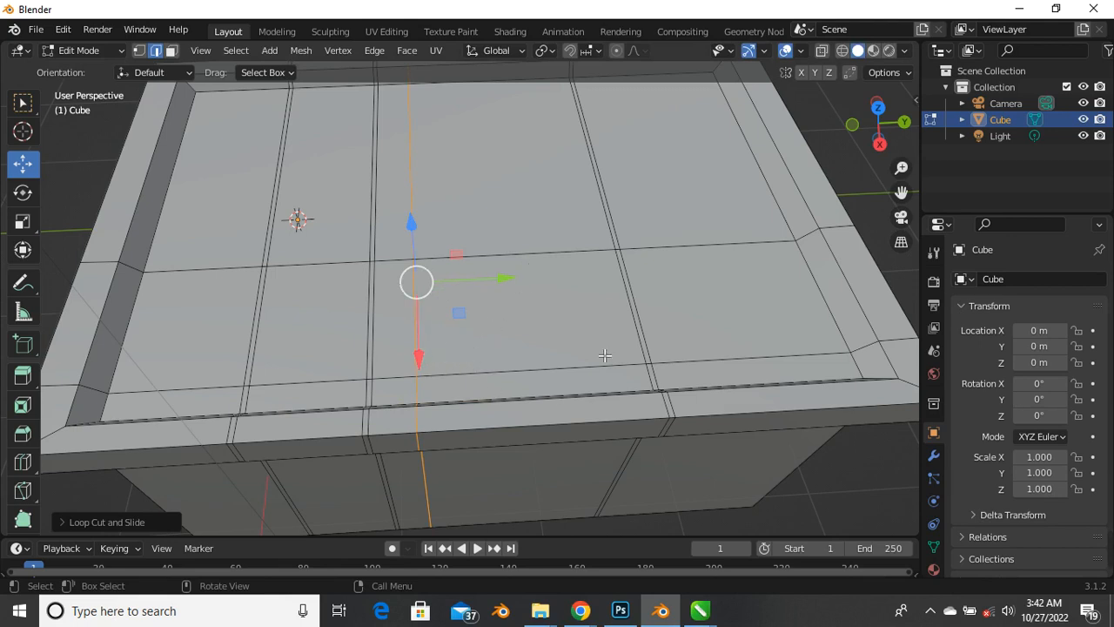
click(541, 379)
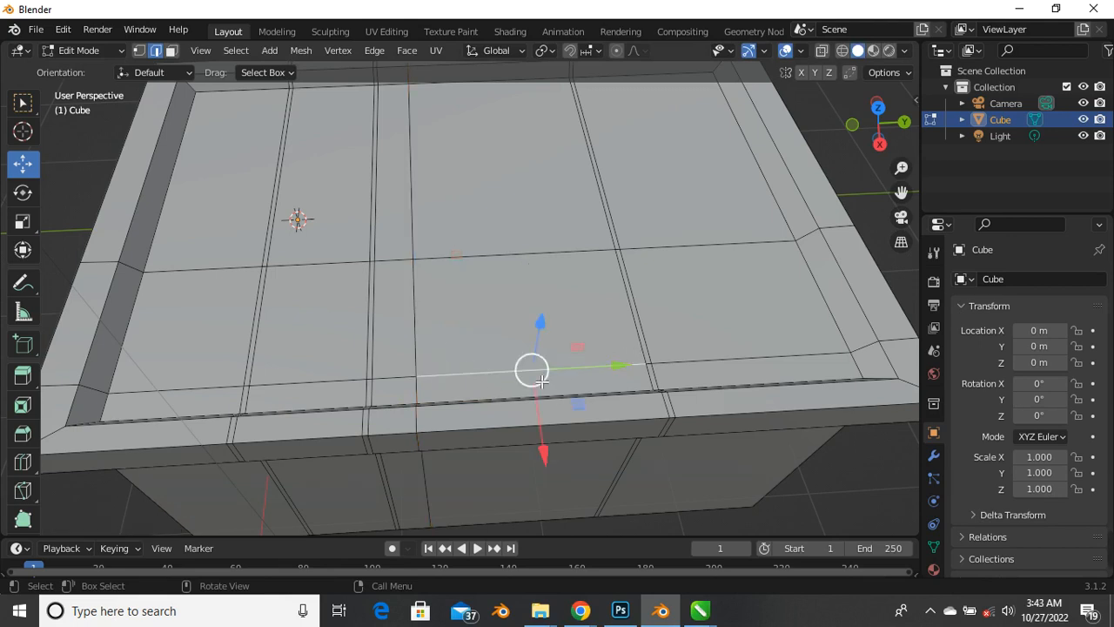
key(ctrl+r)
click(536, 346)
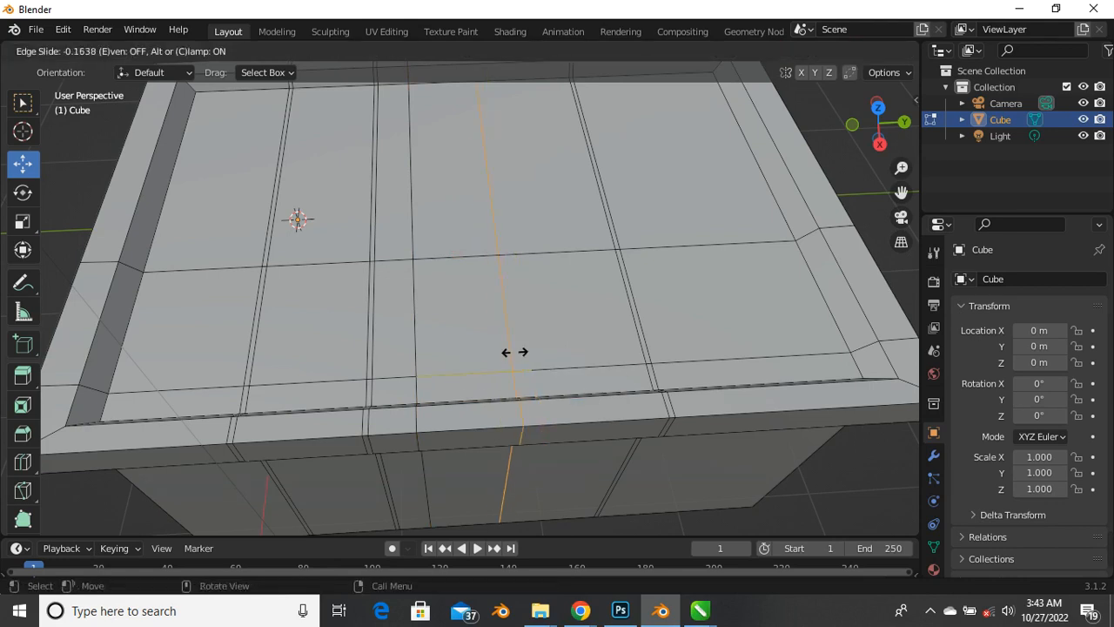
click(470, 357)
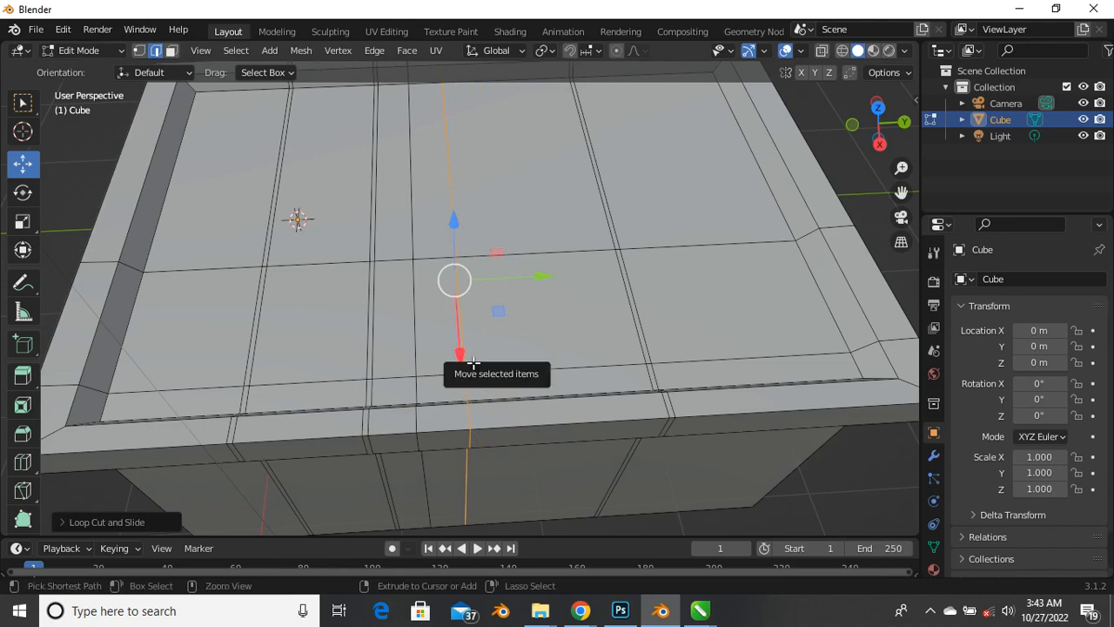
Bevel the newest crosswise loop with one segment into a narrow strip like the other beveled pairs
key(ctrl+b)
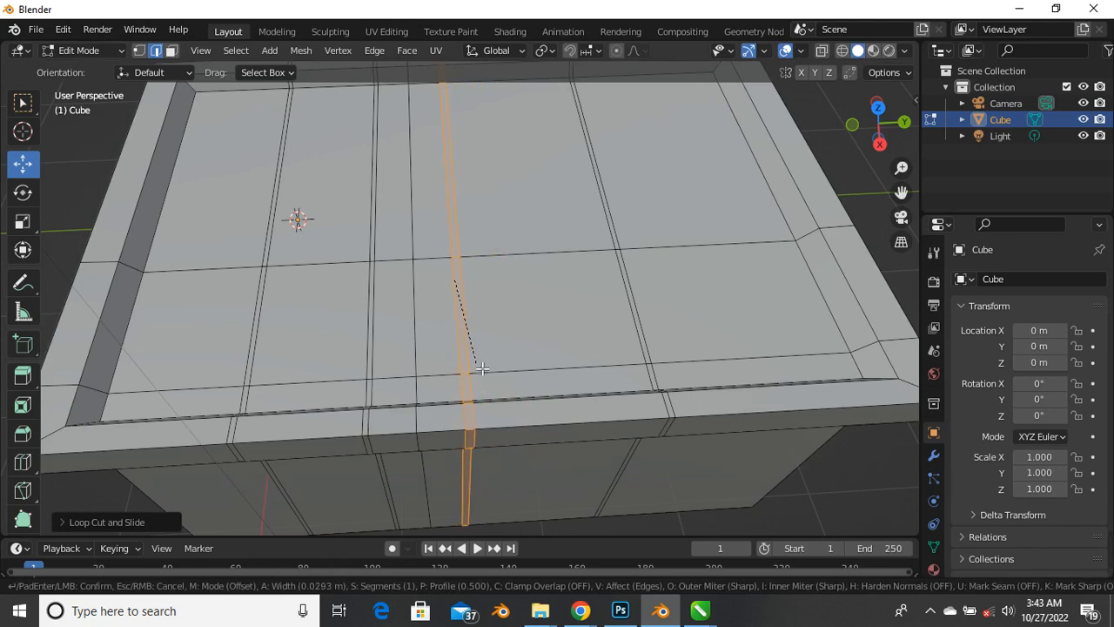
click(482, 369)
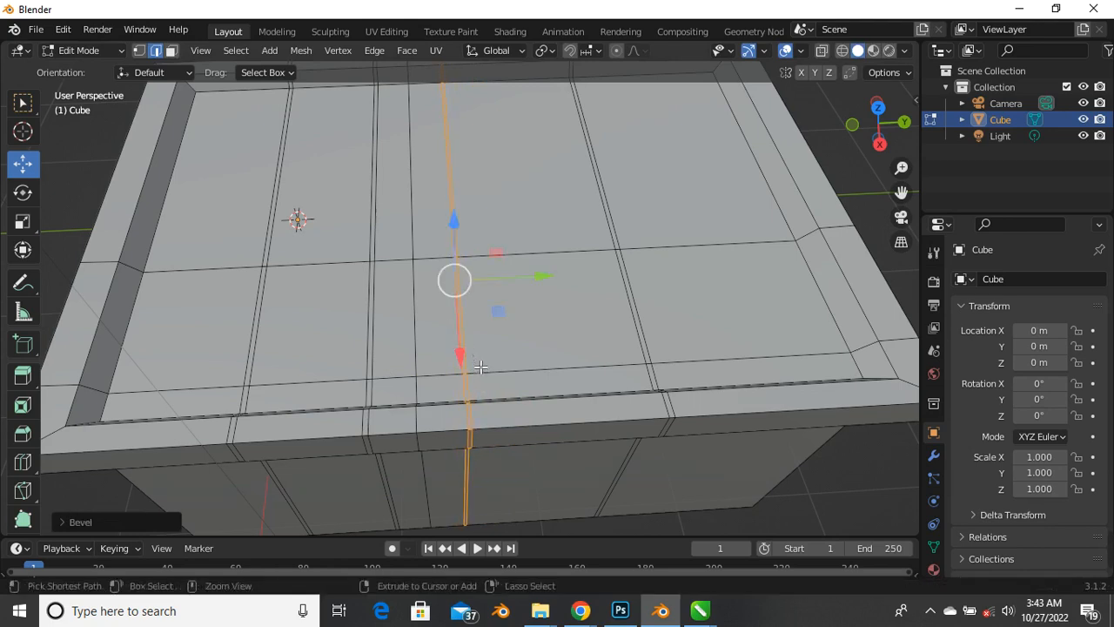
scroll(481, 369, up, 4)
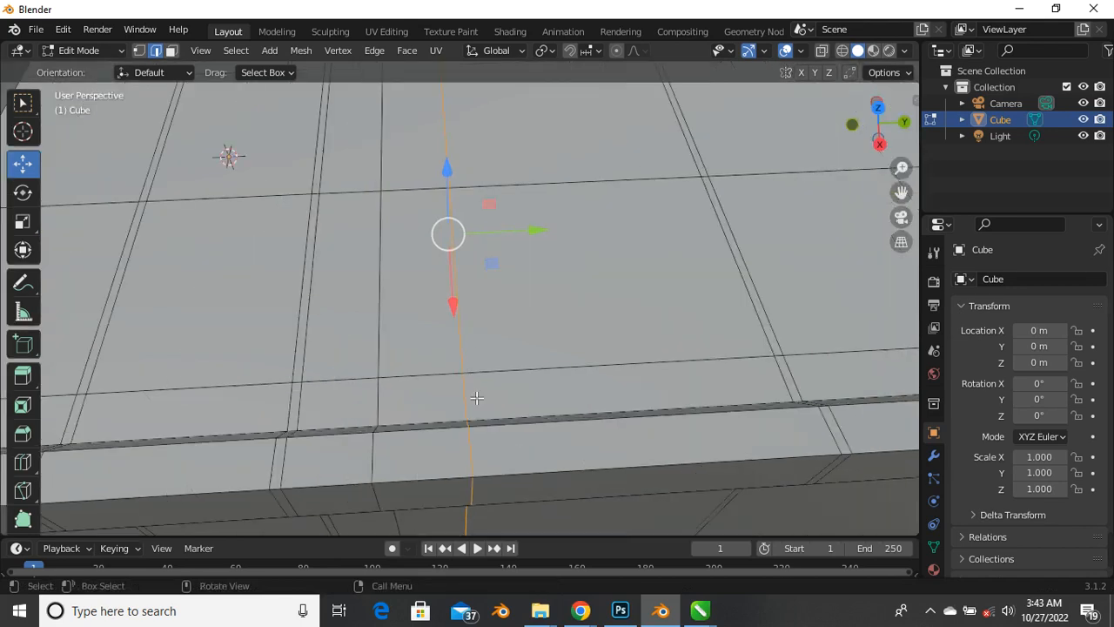
key(ctrl+b)
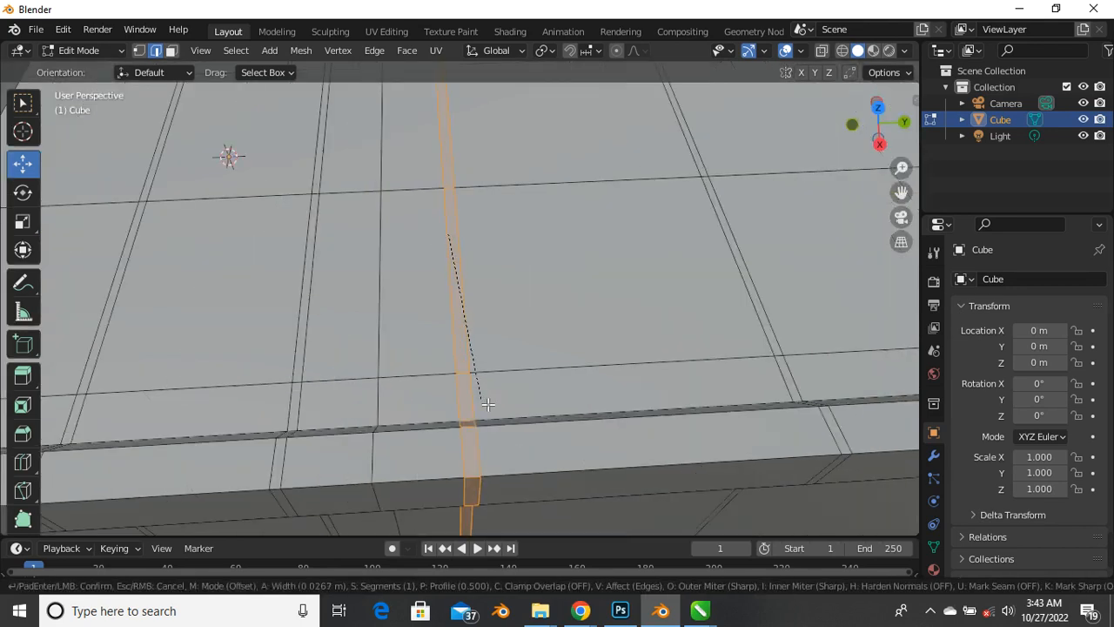
click(486, 401)
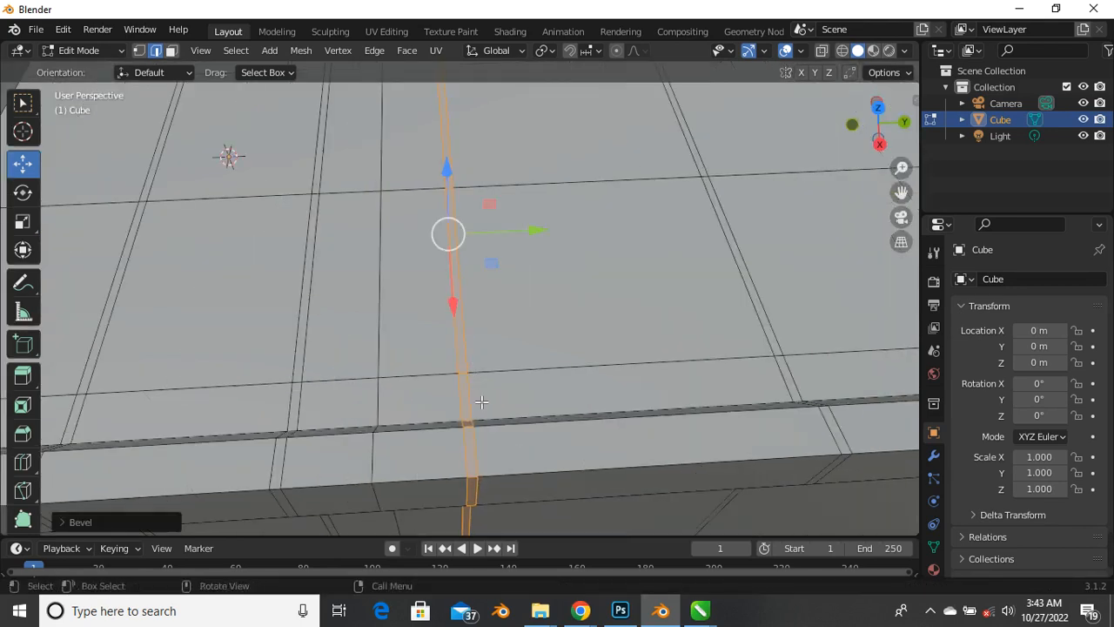
click(441, 370)
Switch to face selection and select the four narrow beveled strip faces on the +X half of the recessed floor
middle_drag(477, 352, 418, 356)
scroll(523, 359, down, 1)
scroll(522, 360, down, 1)
scroll(545, 304, up, 1)
scroll(493, 340, down, 2)
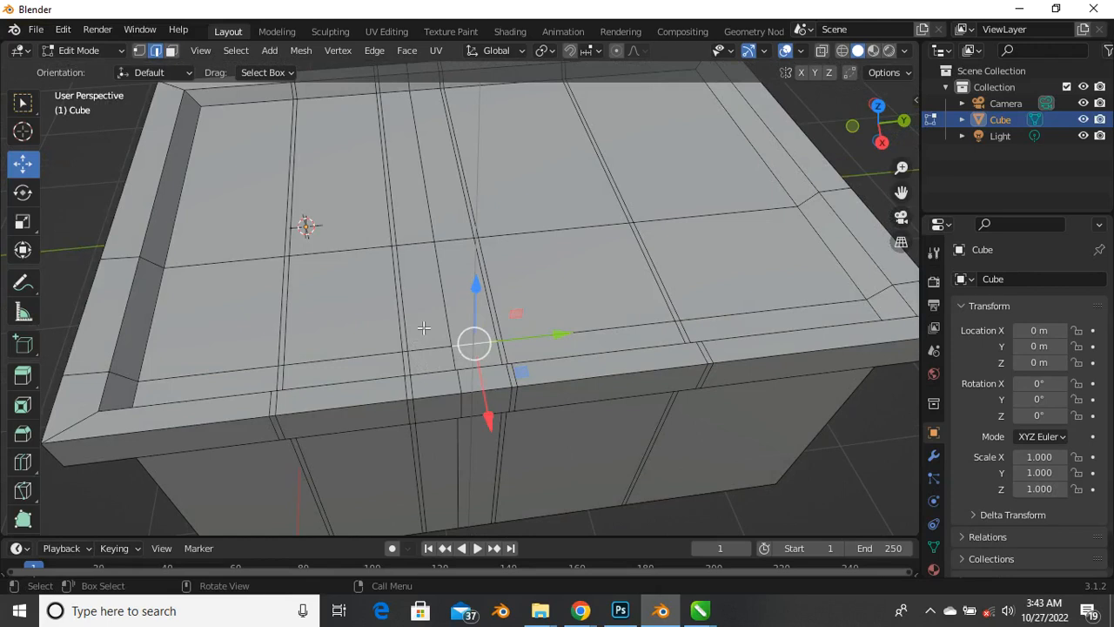
key(3)
click(407, 321)
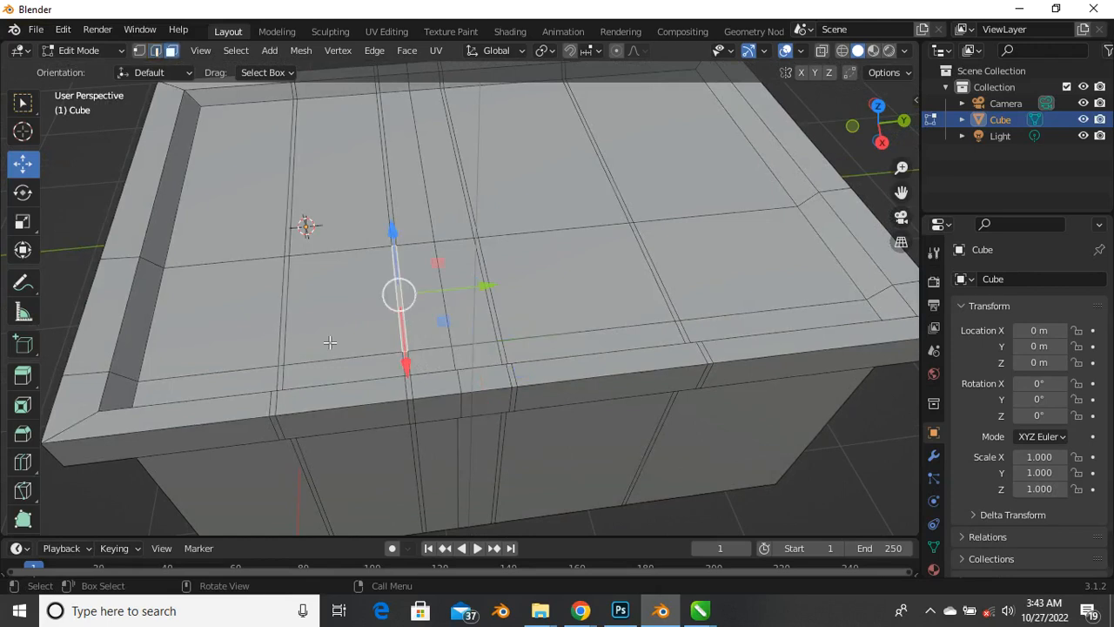
shift+click(286, 341)
scroll(484, 294, up, 2)
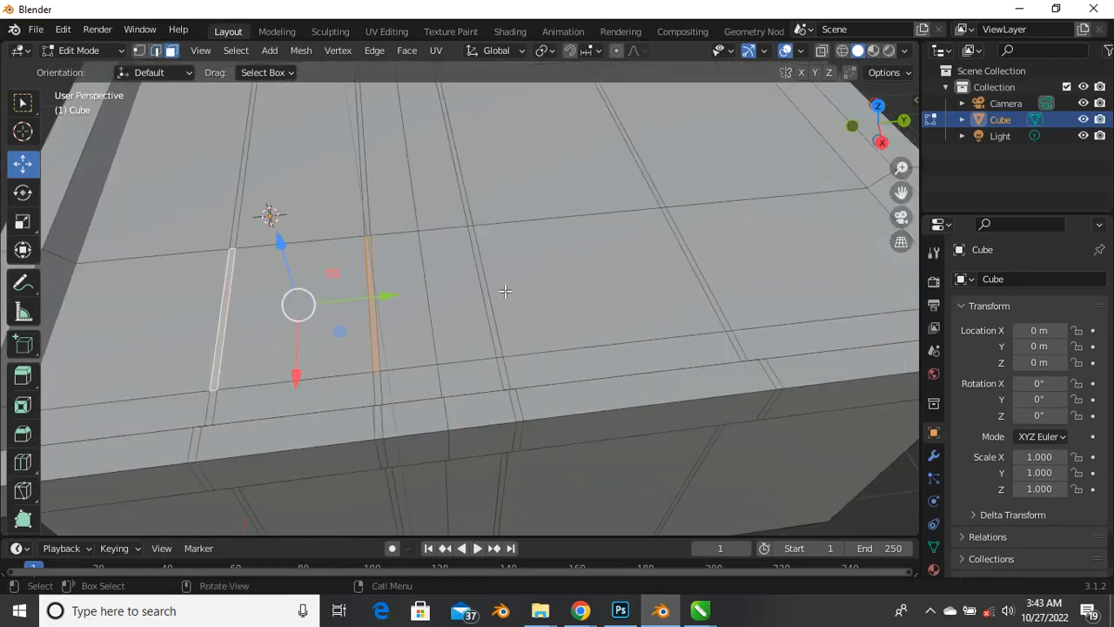
shift+click(492, 311)
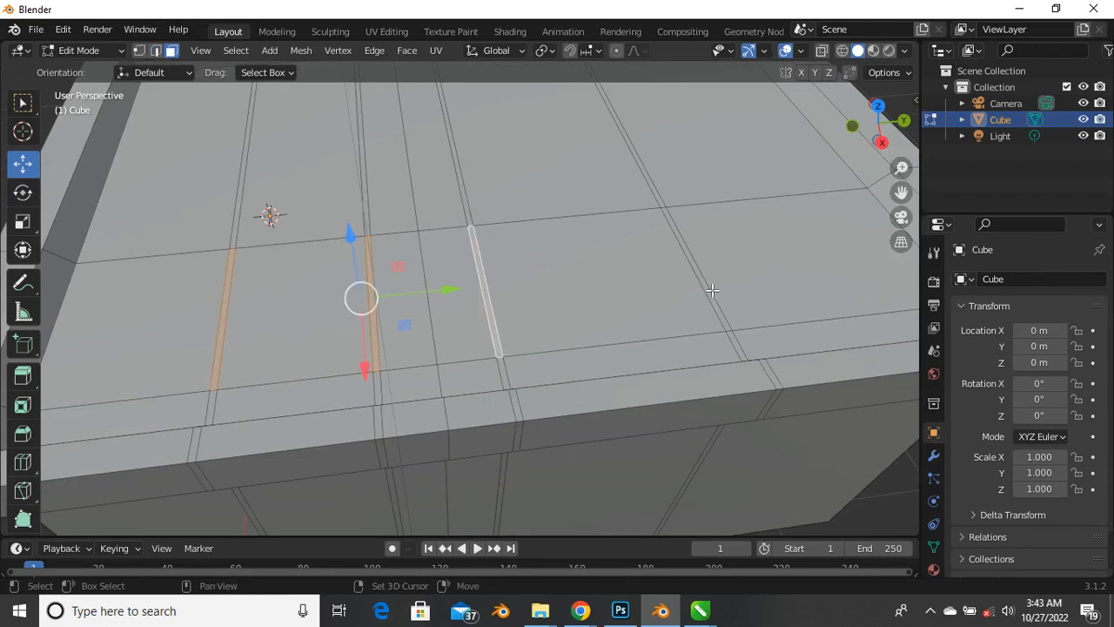
shift+click(714, 293)
Replace the selection with two wide +X-half floor faces: one between the first and second narrow strips, one between the third and fourth
scroll(505, 348, down, 3)
middle_drag(500, 348, 401, 366)
scroll(470, 329, up, 3)
scroll(467, 328, down, 2)
scroll(413, 332, up, 3)
scroll(413, 333, down, 3)
scroll(396, 359, up, 3)
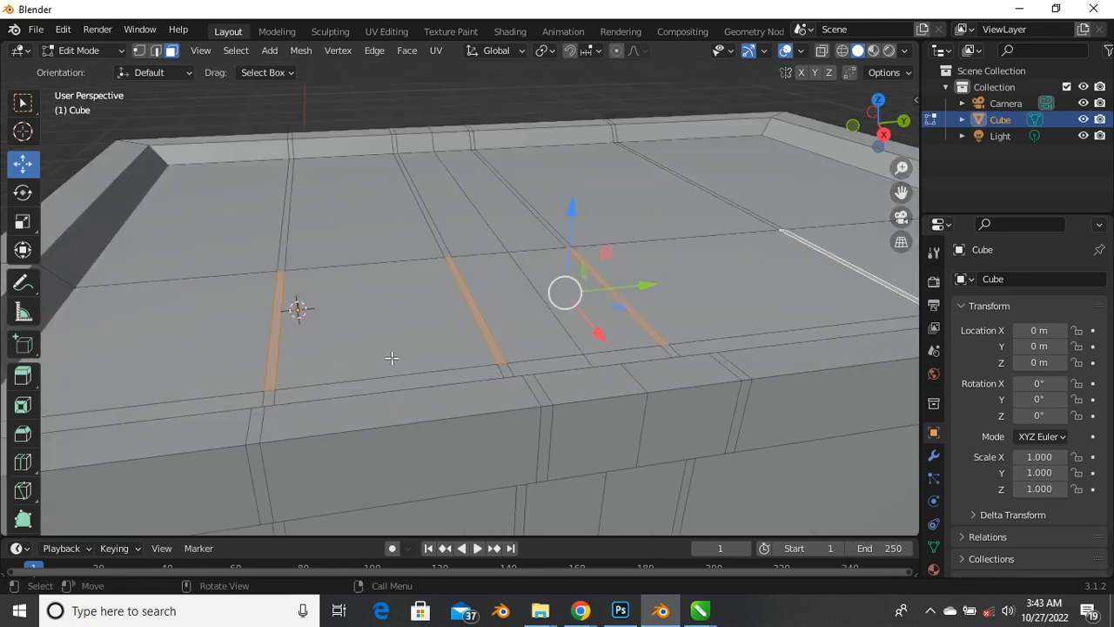
scroll(392, 358, down, 1)
click(371, 333)
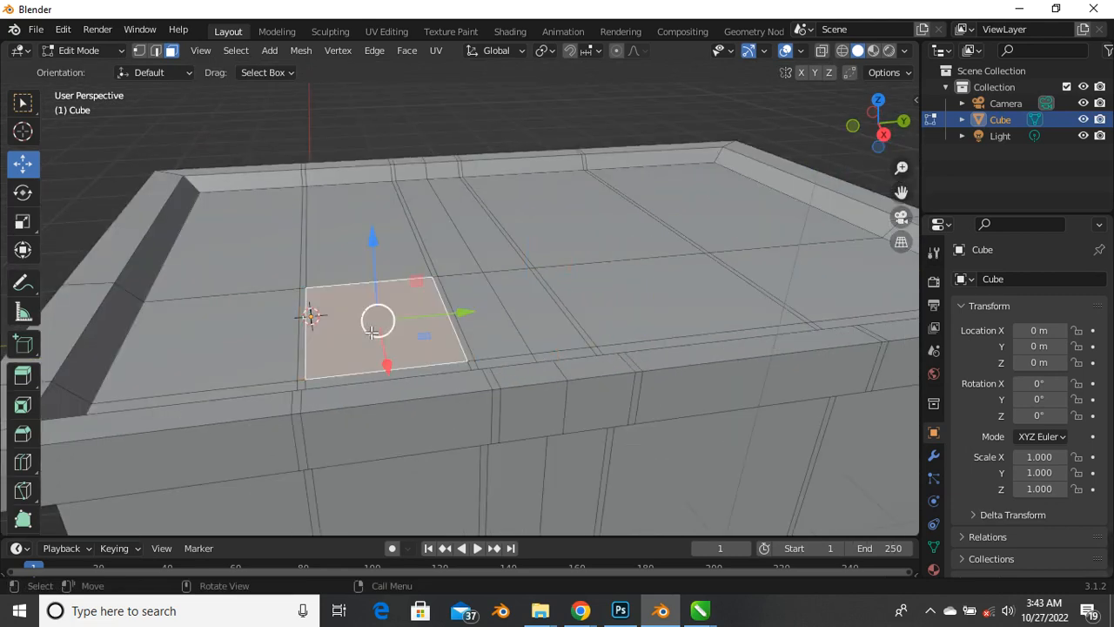
shift+click(636, 311)
scroll(415, 324, down, 4)
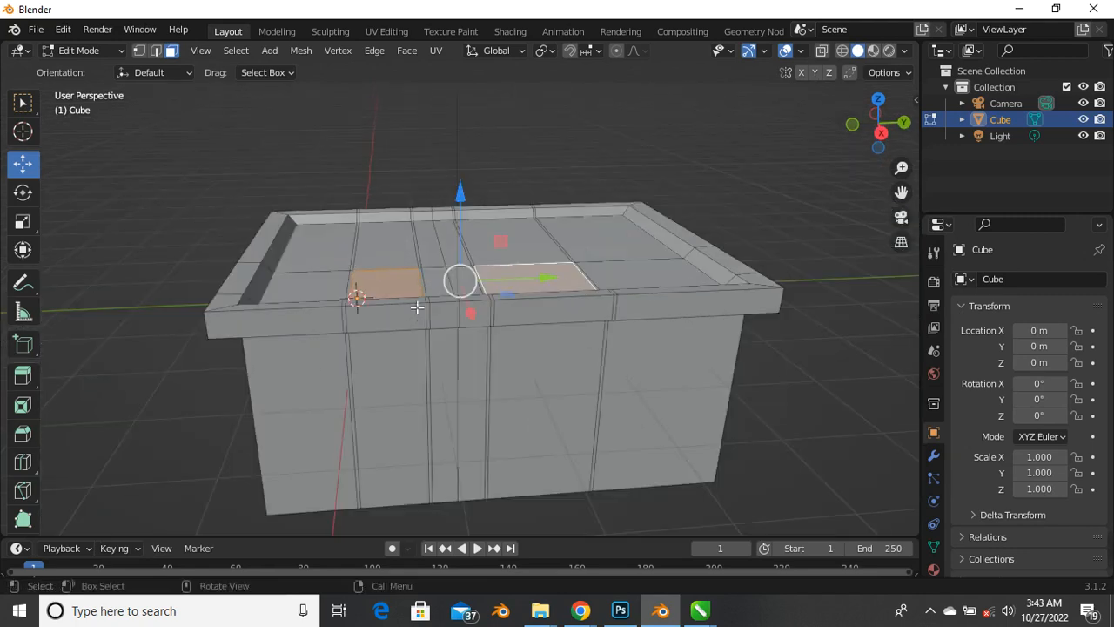
Turn on X-ray display to view the box's hidden faces and edges through its walls
middle_drag(417, 306, 506, 216)
scroll(492, 364, up, 2)
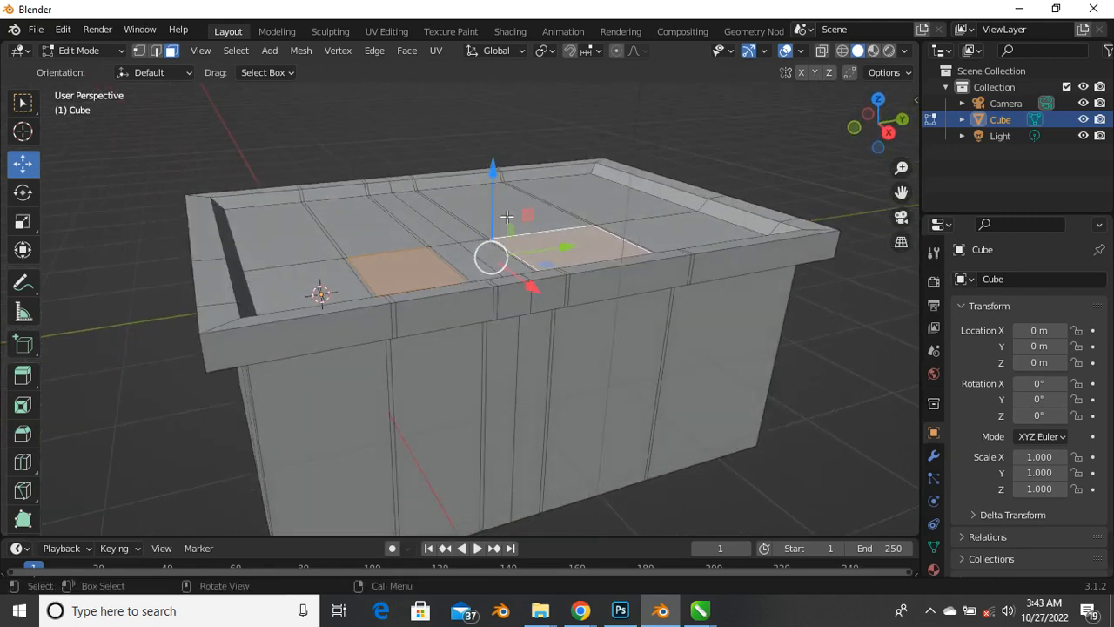
middle_drag(488, 375, 404, 393)
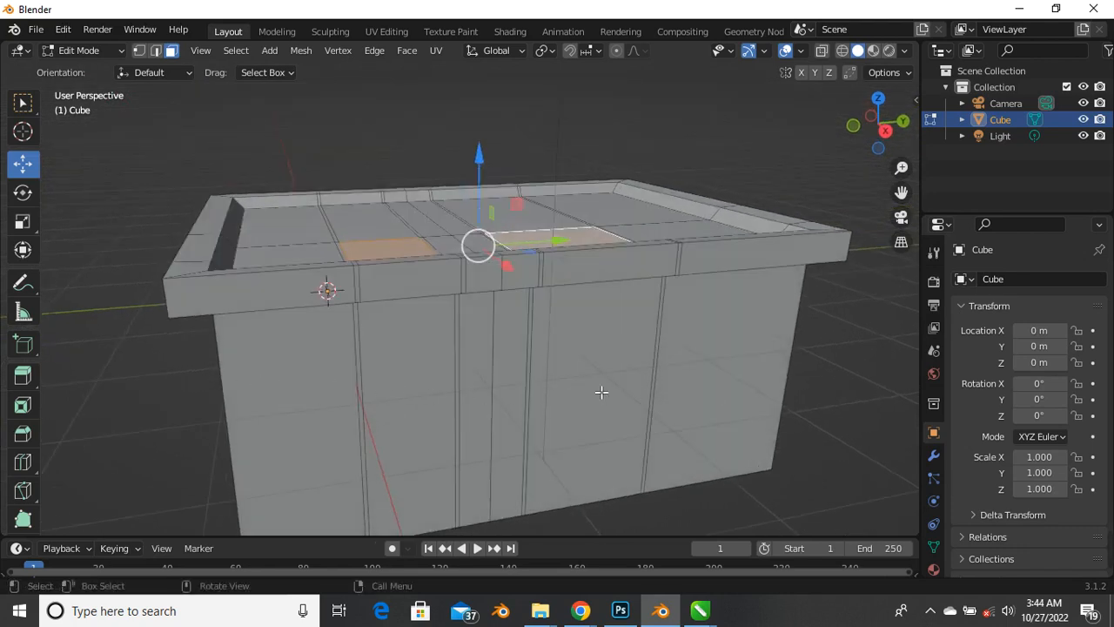
scroll(411, 329, down, 1)
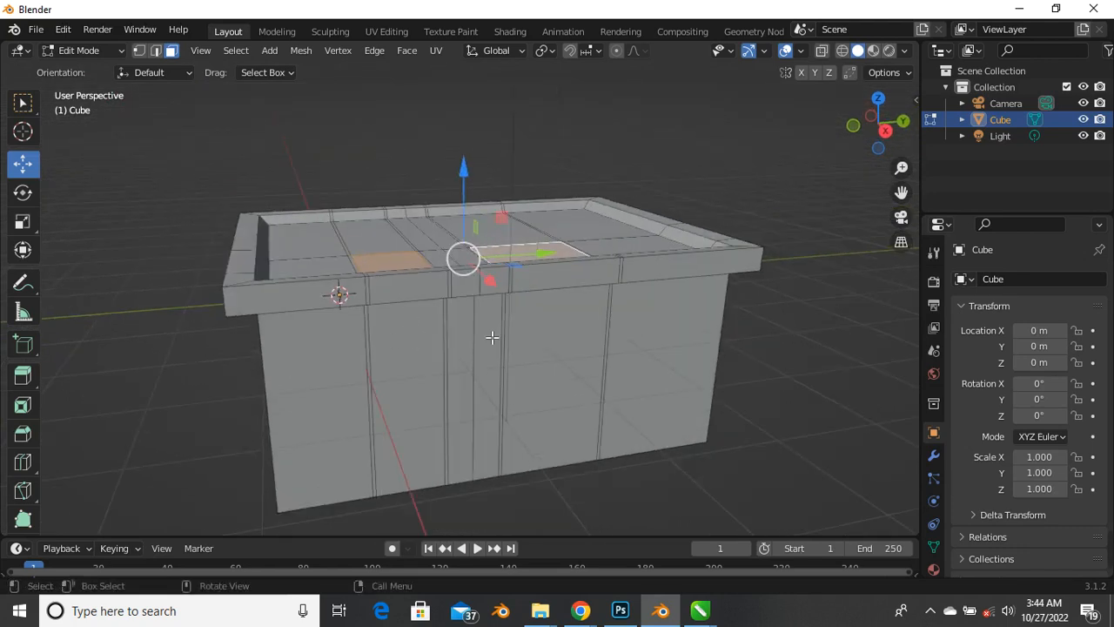
middle_drag(492, 337, 443, 339)
scroll(441, 336, up, 2)
scroll(424, 299, down, 2)
middle_drag(420, 301, 464, 338)
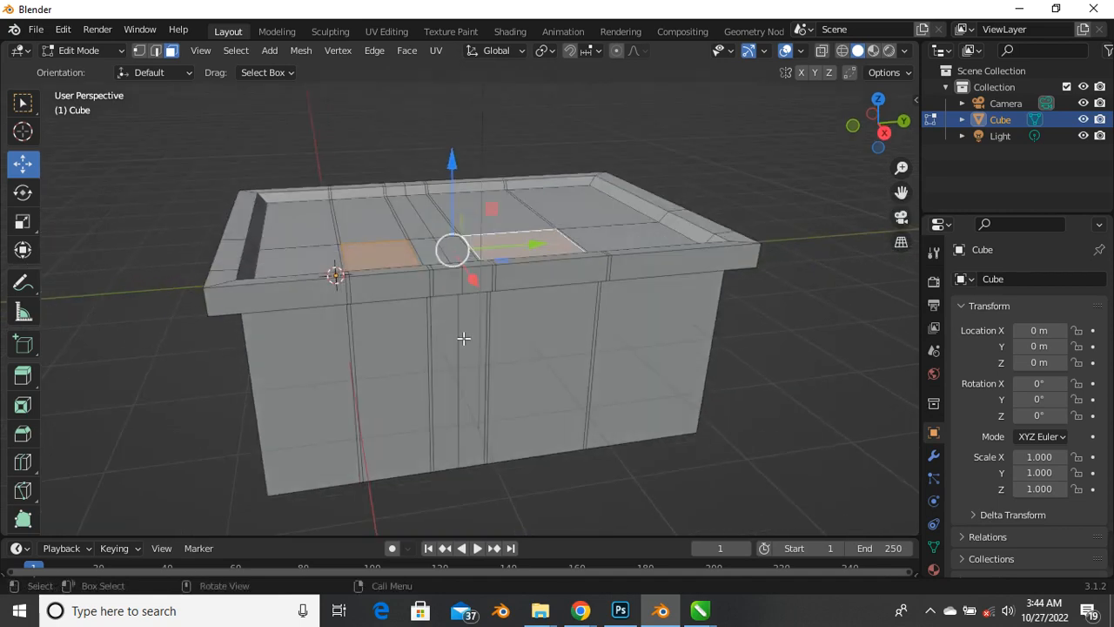
scroll(463, 337, up, 1)
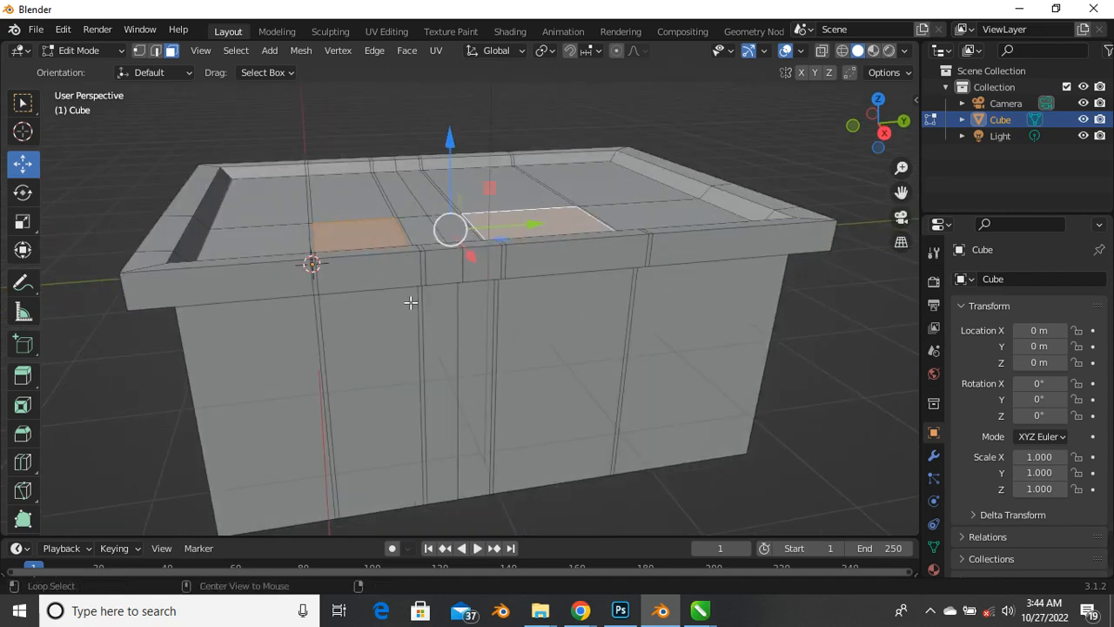
key(alt+z)
middle_drag(408, 303, 389, 351)
scroll(443, 298, down, 1)
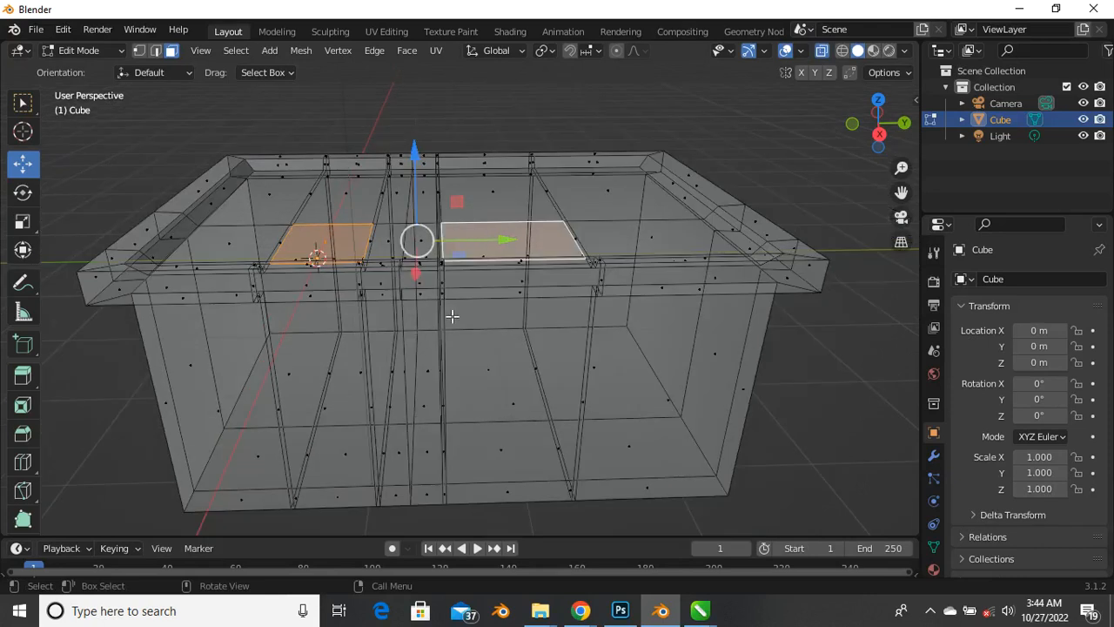
Extrude the two selected floor faces straight down inside the box almost to its bottom, forming two deep openings
middle_drag(453, 317, 458, 284)
scroll(406, 246, up, 2)
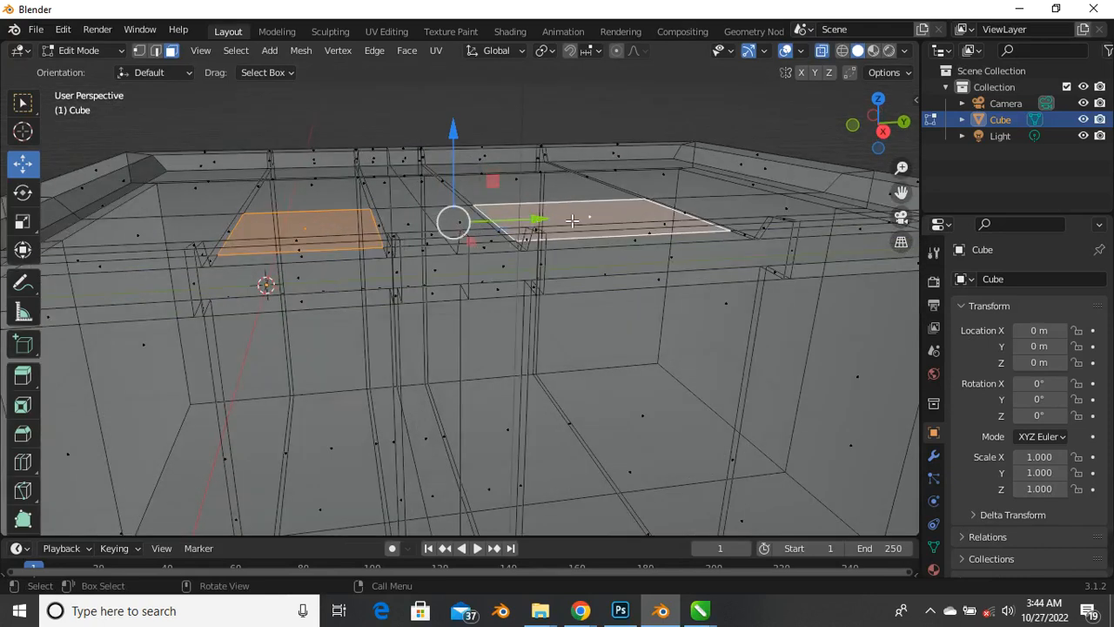
scroll(430, 270, down, 1)
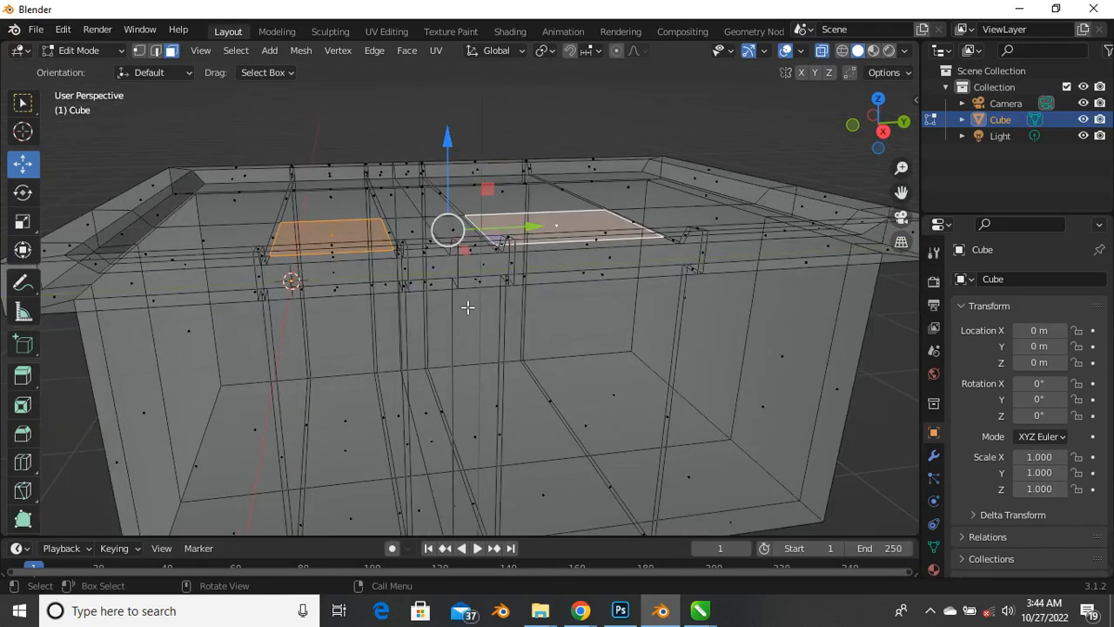
shift+middle_drag(469, 312, 464, 296)
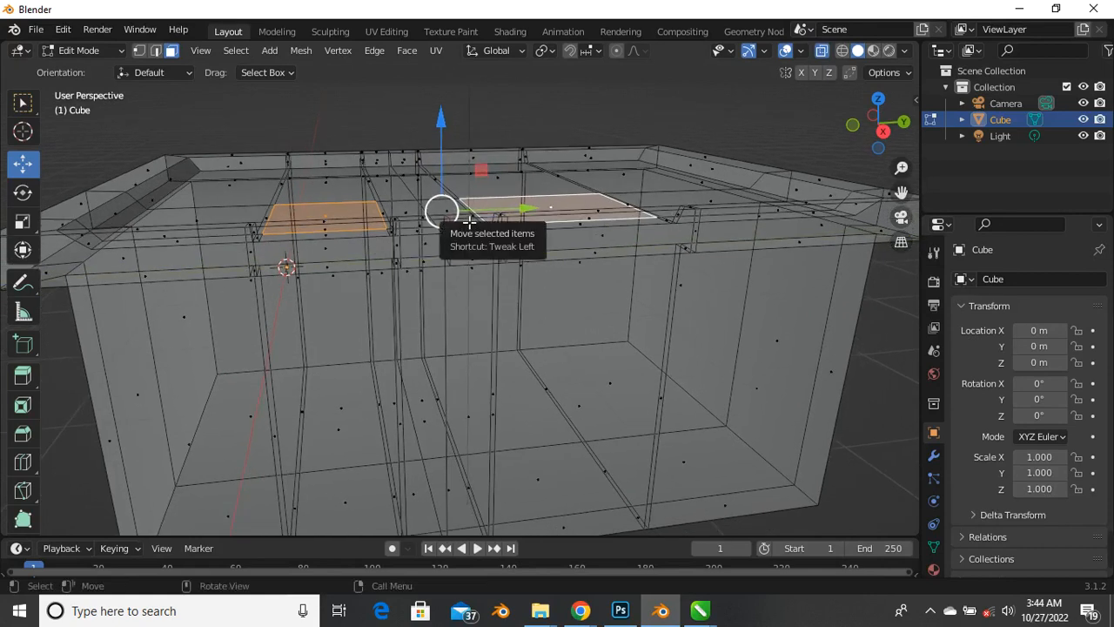
drag(469, 224, 470, 433)
click(470, 437)
scroll(470, 435, down, 5)
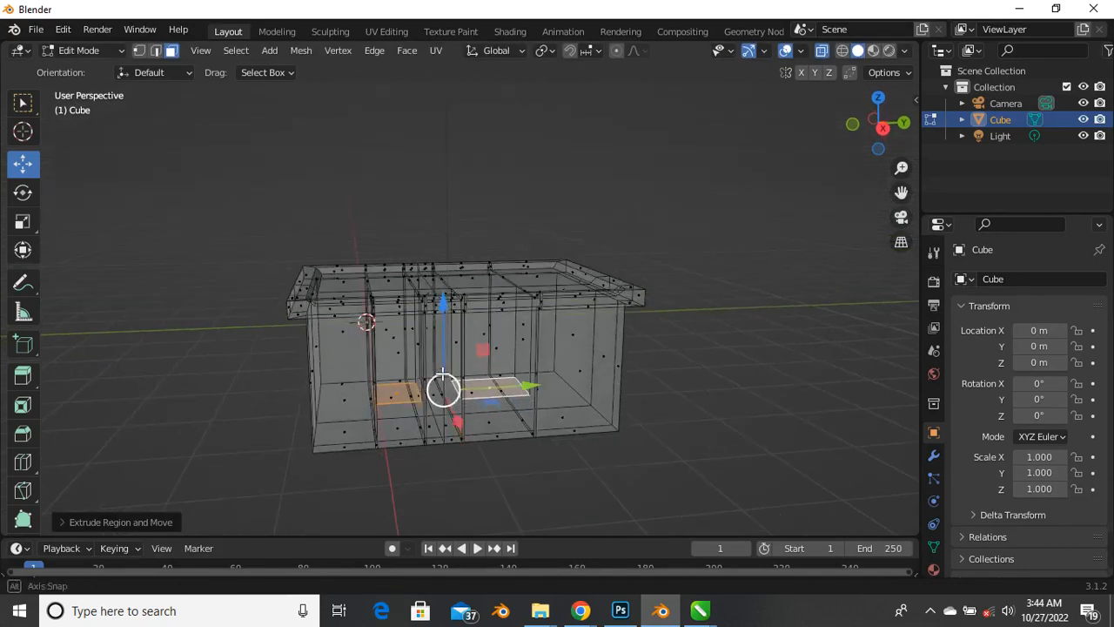
scroll(467, 422, up, 4)
middle_drag(466, 420, 462, 399)
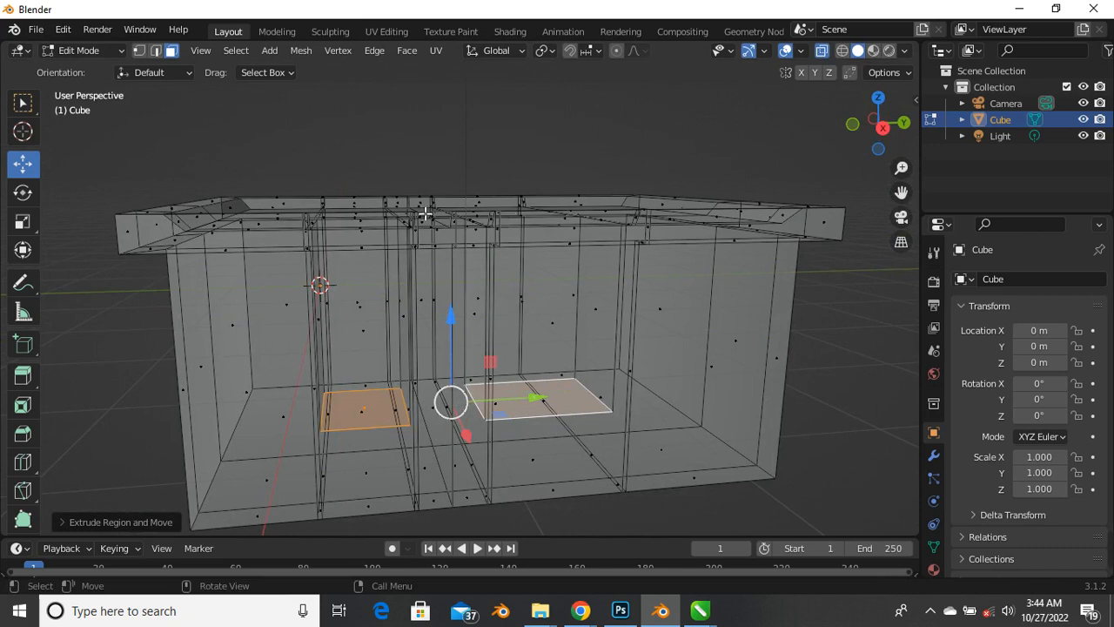
scroll(510, 324, up, 2)
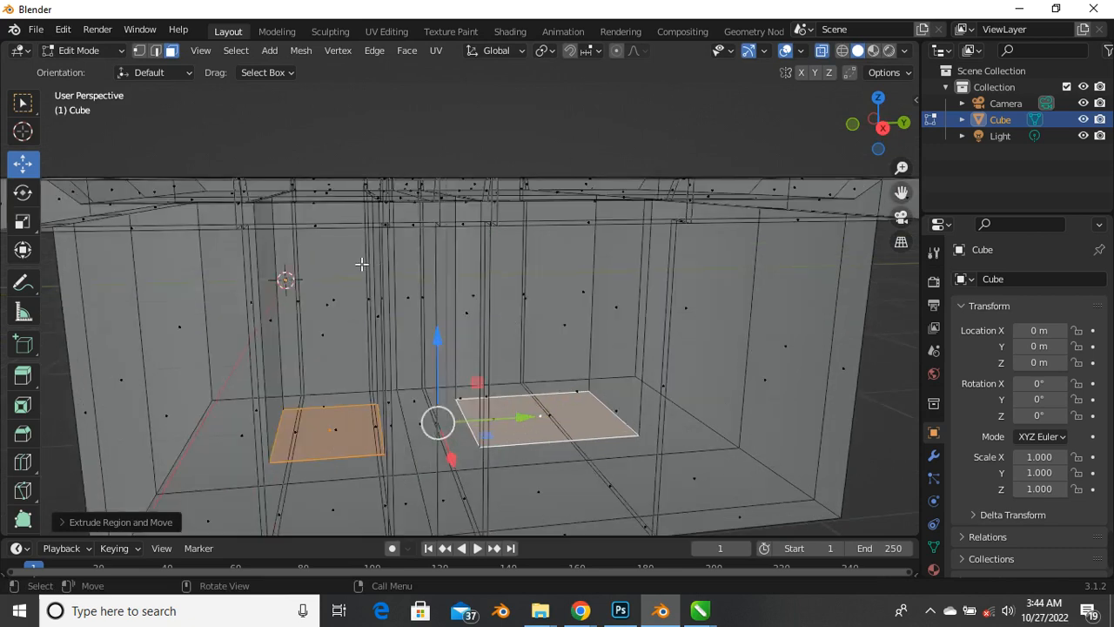
scroll(349, 270, down, 2)
Turn off X-ray display and select the four narrow strip faces bordering the two openings on their -Y and +Y sides
key(alt+z)
mouse_move(348, 266)
middle_down()
mouse_move(383, 325)
mouse_move(478, 309)
mouse_move(542, 259)
mouse_move(508, 343)
mouse_move(483, 366)
mouse_move(434, 396)
mouse_move(427, 349)
mouse_move(416, 349)
middle_up()
scroll(452, 272, up, 3)
click(450, 287)
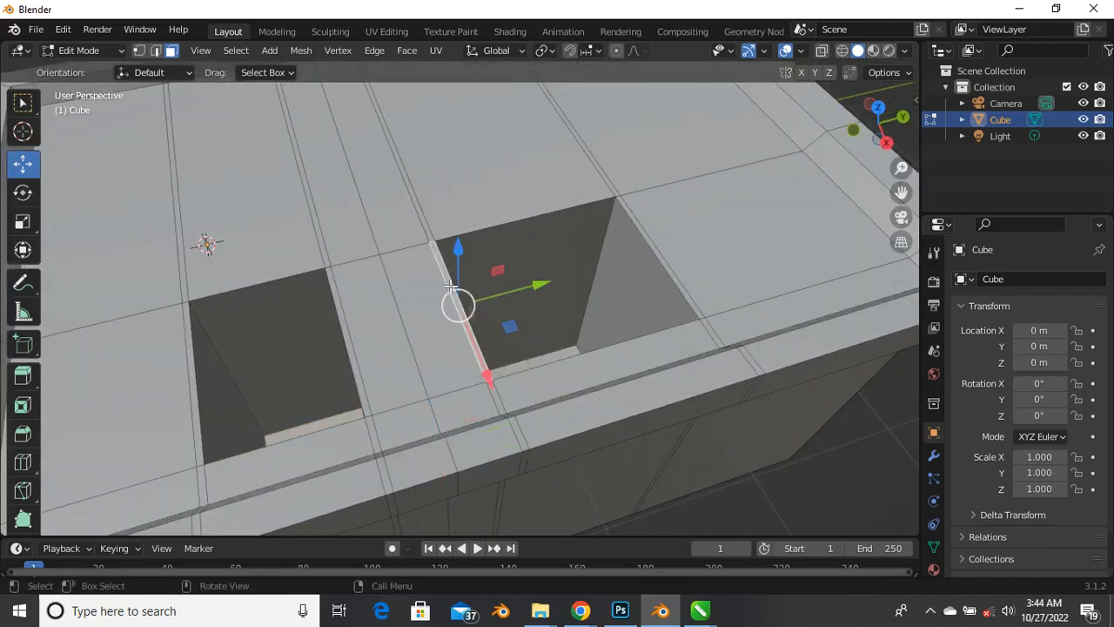
shift+click(664, 258)
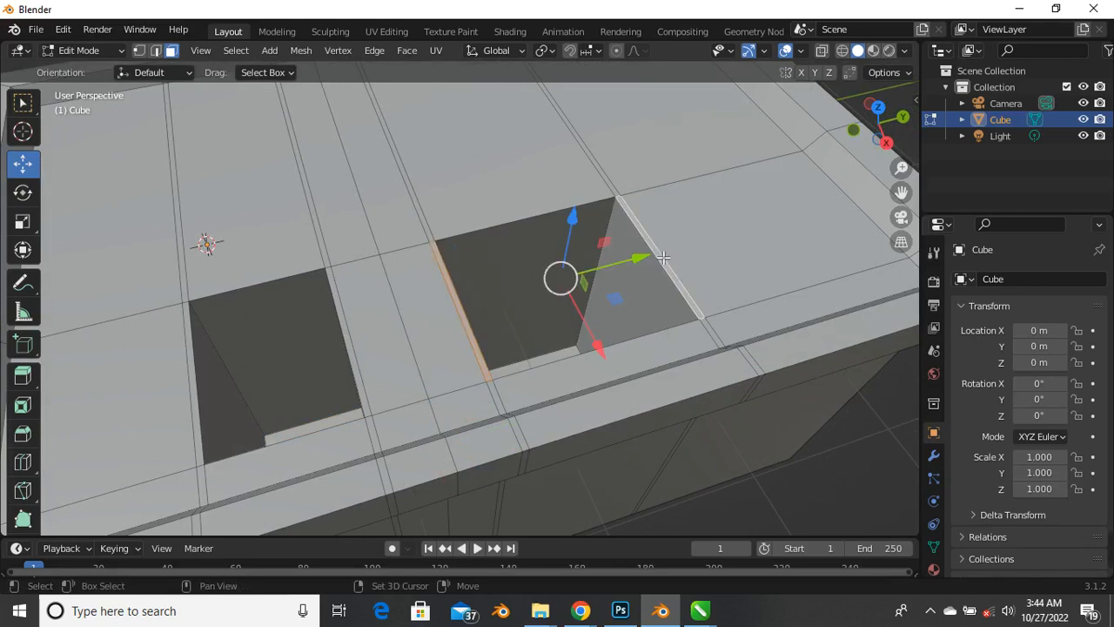
shift+click(355, 346)
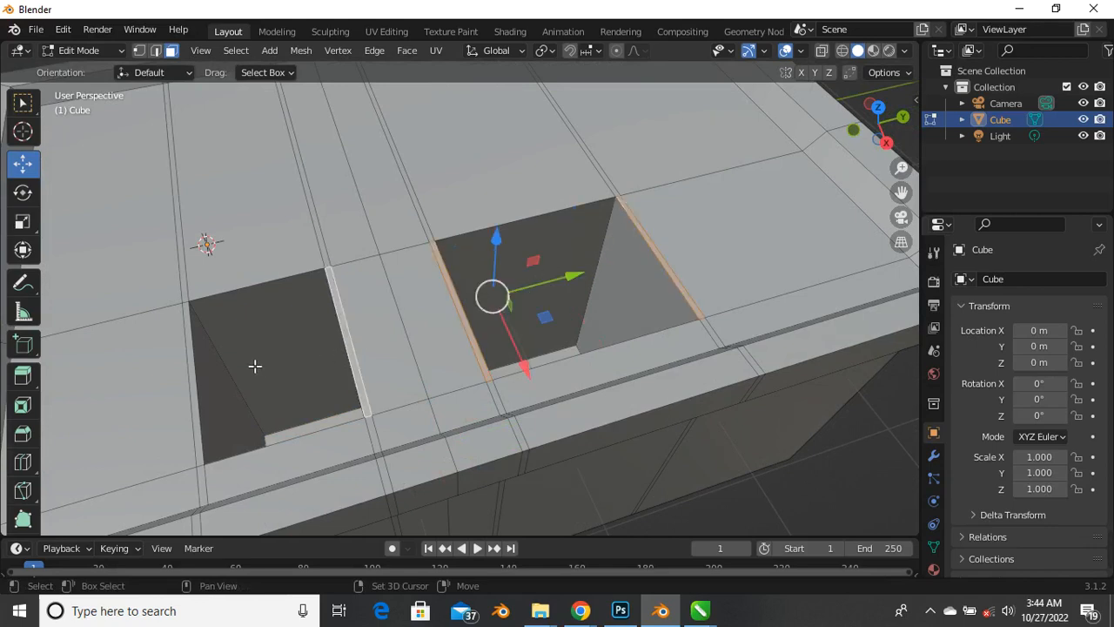
shift+click(199, 377)
scroll(228, 322, down, 2)
middle_drag(236, 331, 241, 293)
scroll(265, 286, up, 2)
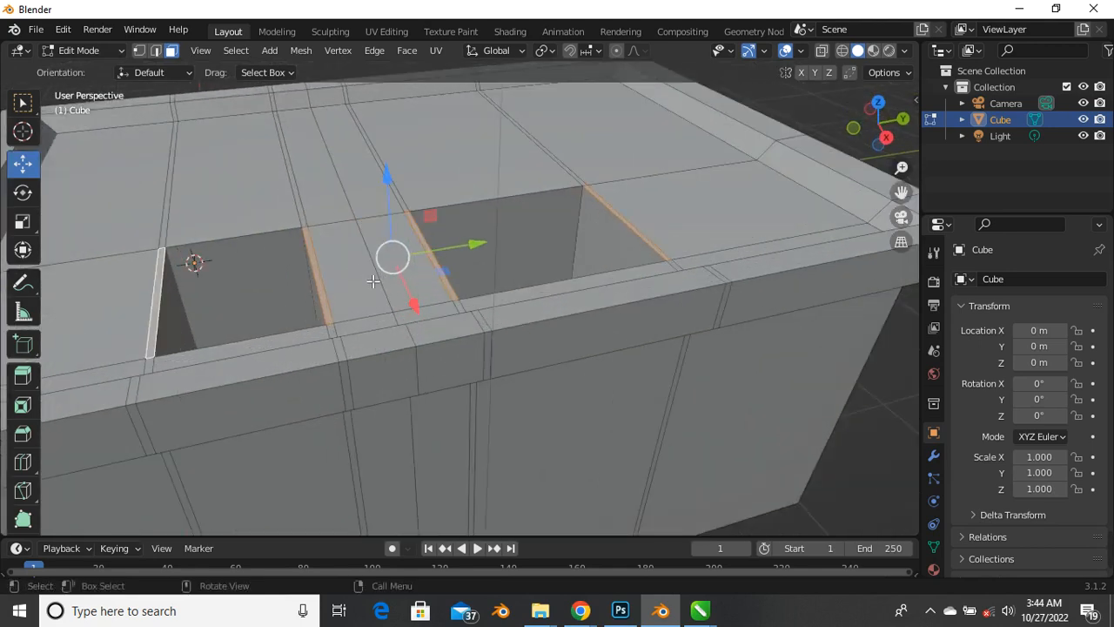
middle_drag(391, 258, 443, 206)
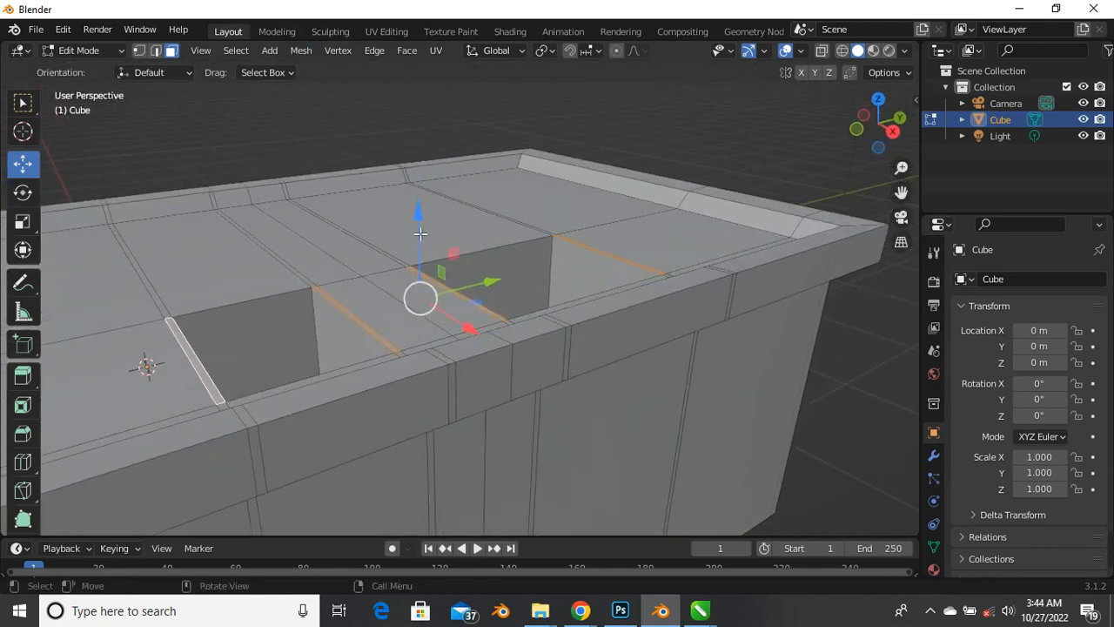
scroll(421, 234, down, 2)
scroll(329, 323, up, 2)
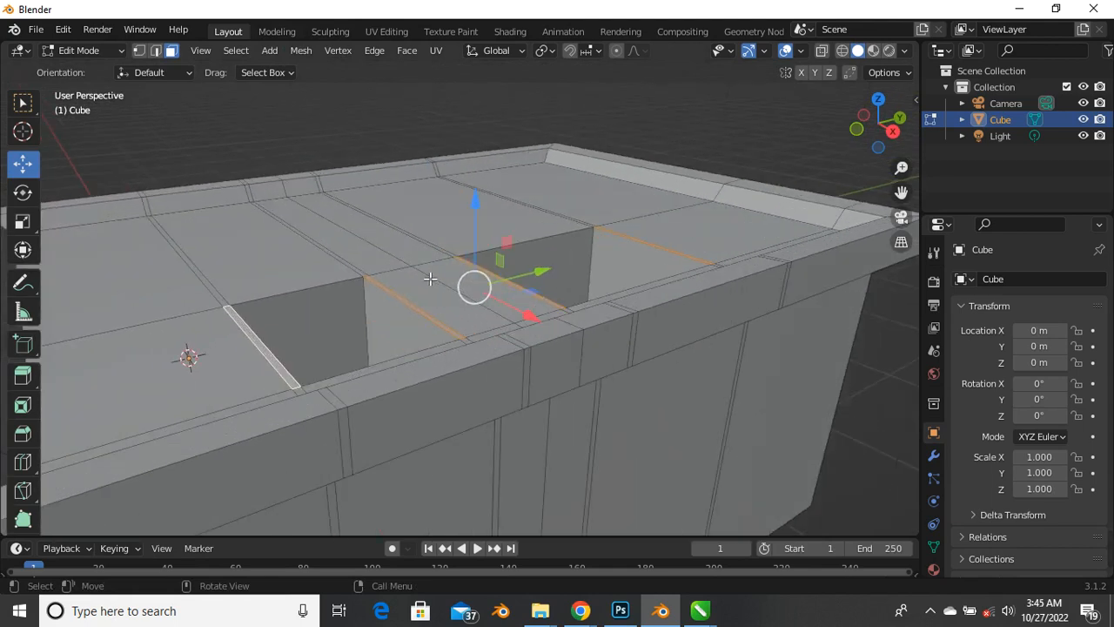
Extrude the four strip faces straight up into thin upright flaps and lower their tops to roughly the rim's height
key(e)
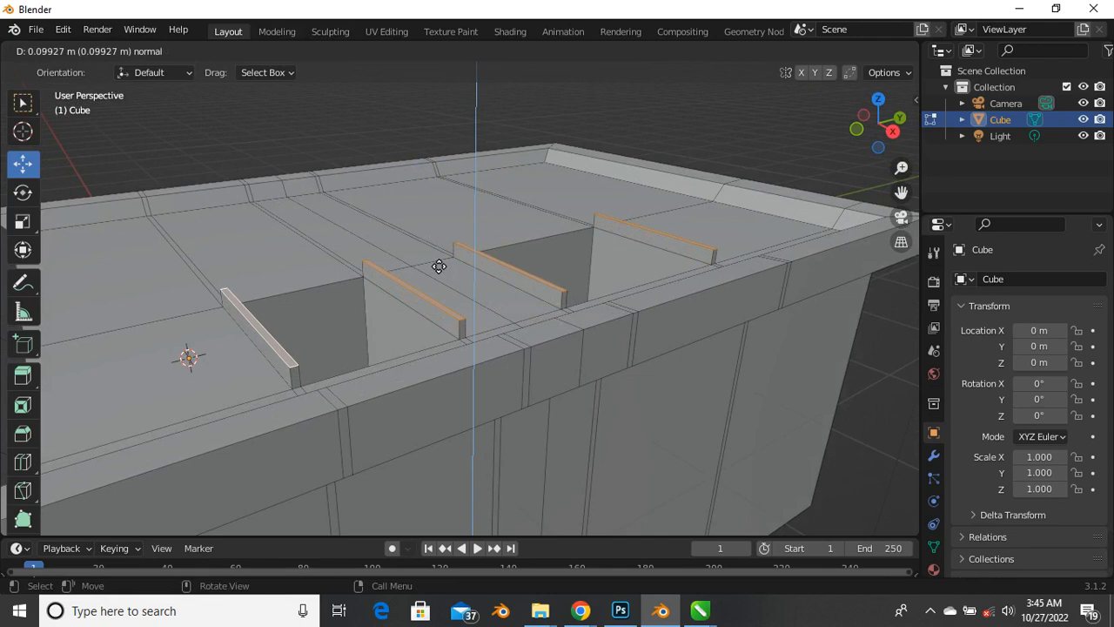
right_click(439, 266)
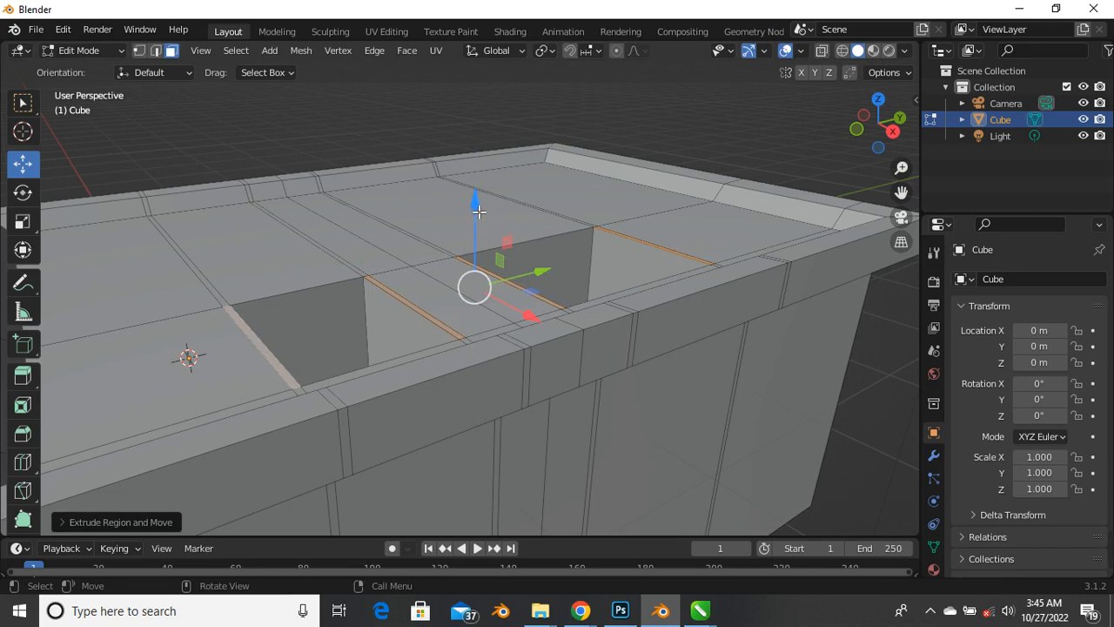
drag(480, 212, 487, 532)
scroll(468, 448, down, 5)
middle_drag(468, 449, 423, 425)
scroll(392, 376, up, 5)
mouse_move(392, 379)
middle_down()
mouse_move(424, 428)
mouse_move(428, 373)
mouse_move(393, 368)
middle_up()
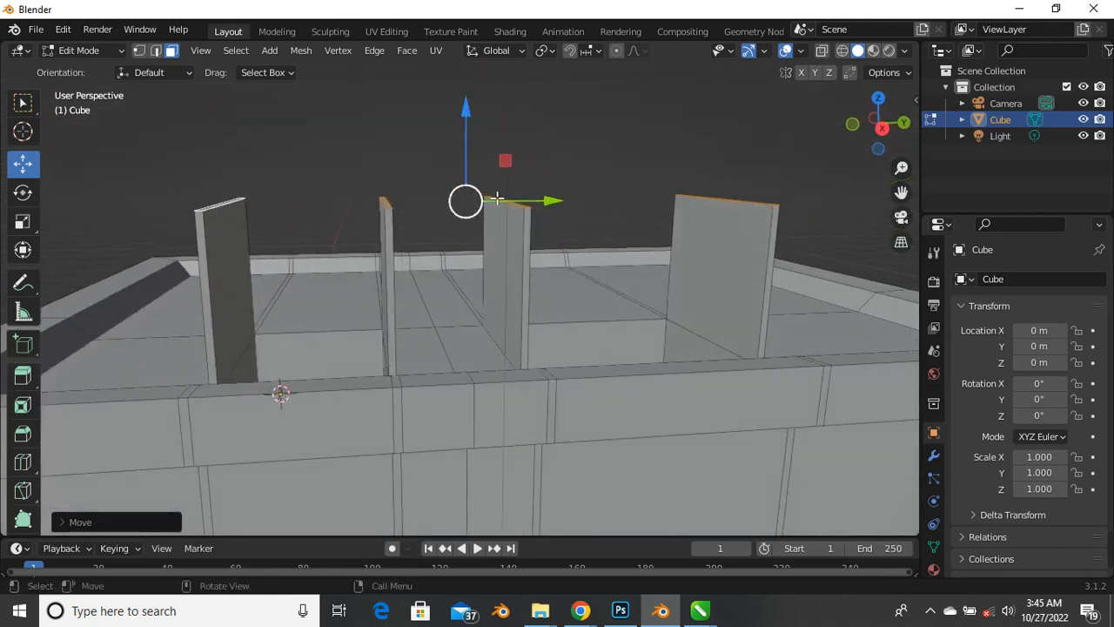
drag(477, 131, 480, 199)
middle_drag(480, 200, 468, 338)
scroll(467, 338, up, 3)
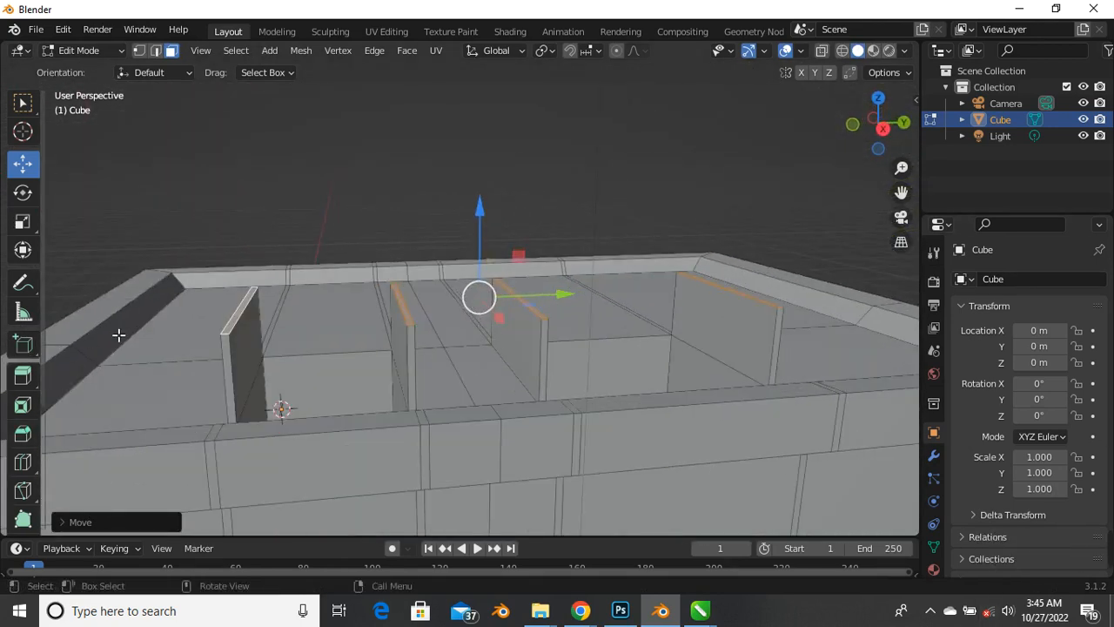
Tilt the first opening's flaps outward by moving the first flap's top face toward -Y and the second's toward +Y
click(228, 332)
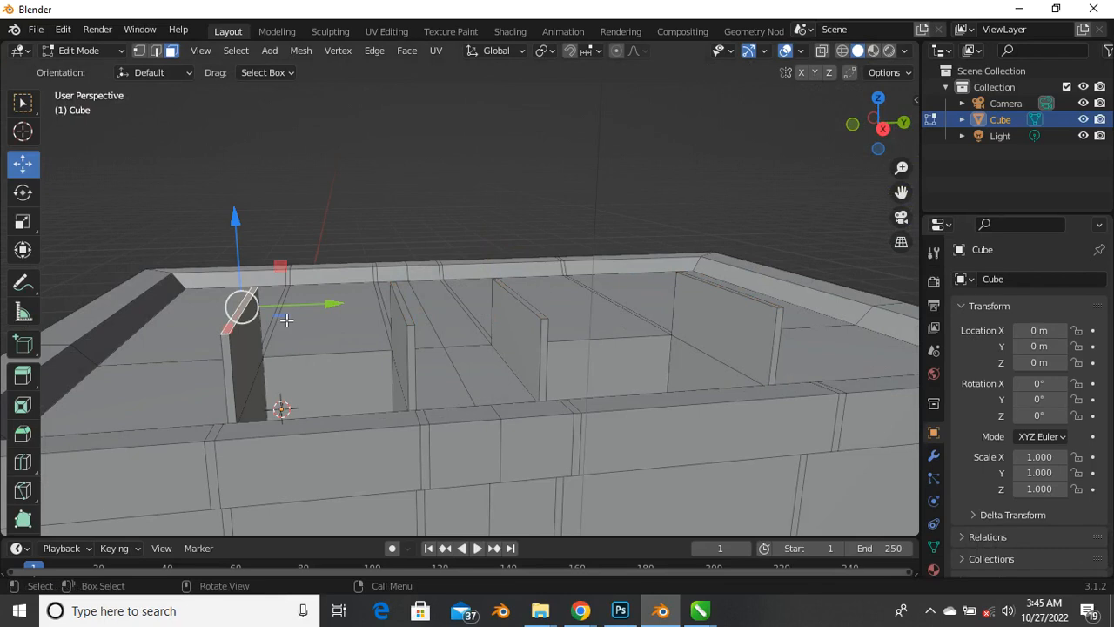
drag(326, 311, 293, 323)
click(407, 318)
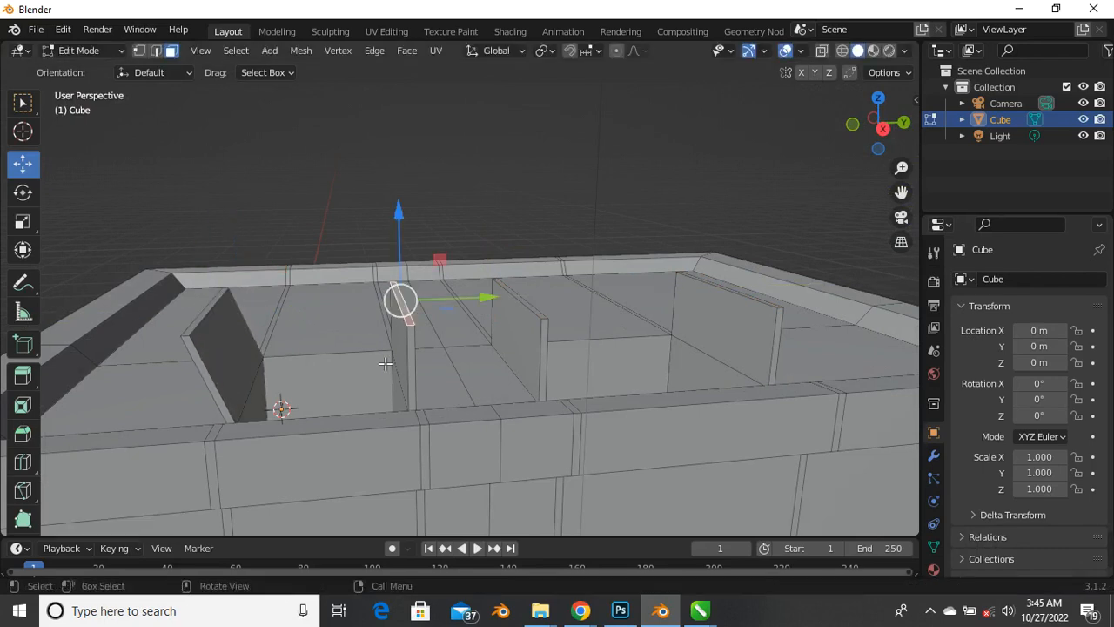
middle_drag(386, 366, 358, 363)
scroll(359, 362, up, 3)
drag(400, 313, 447, 335)
scroll(437, 352, down, 2)
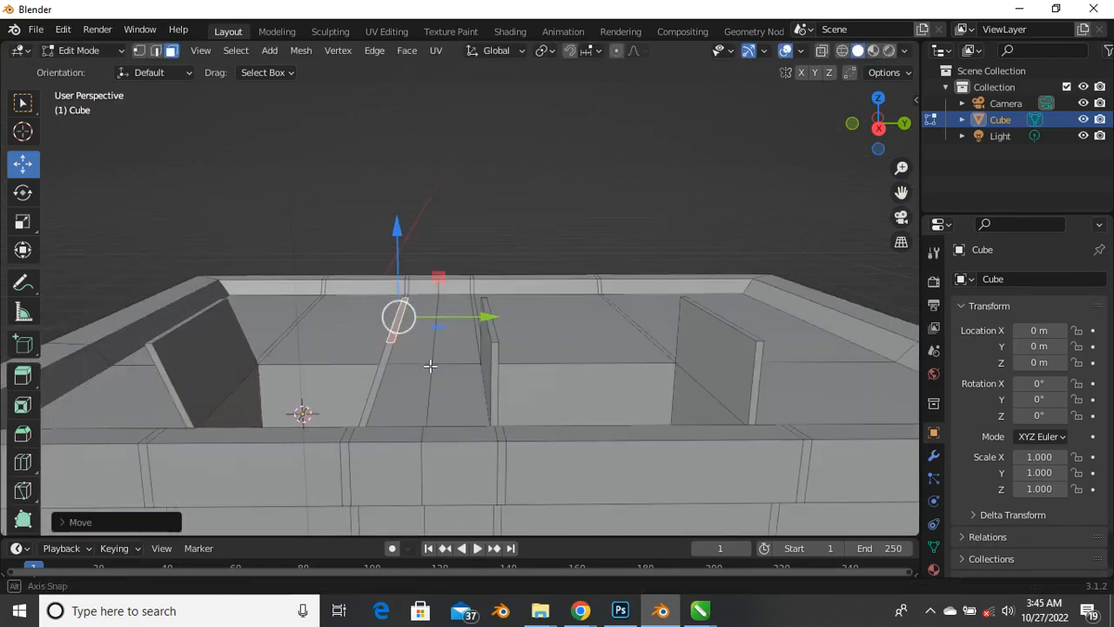
Tilt the second opening's flaps outward by moving the third flap's top face toward -Y and the fourth's toward +Y
middle_drag(429, 365, 453, 359)
scroll(498, 340, up, 1)
click(526, 349)
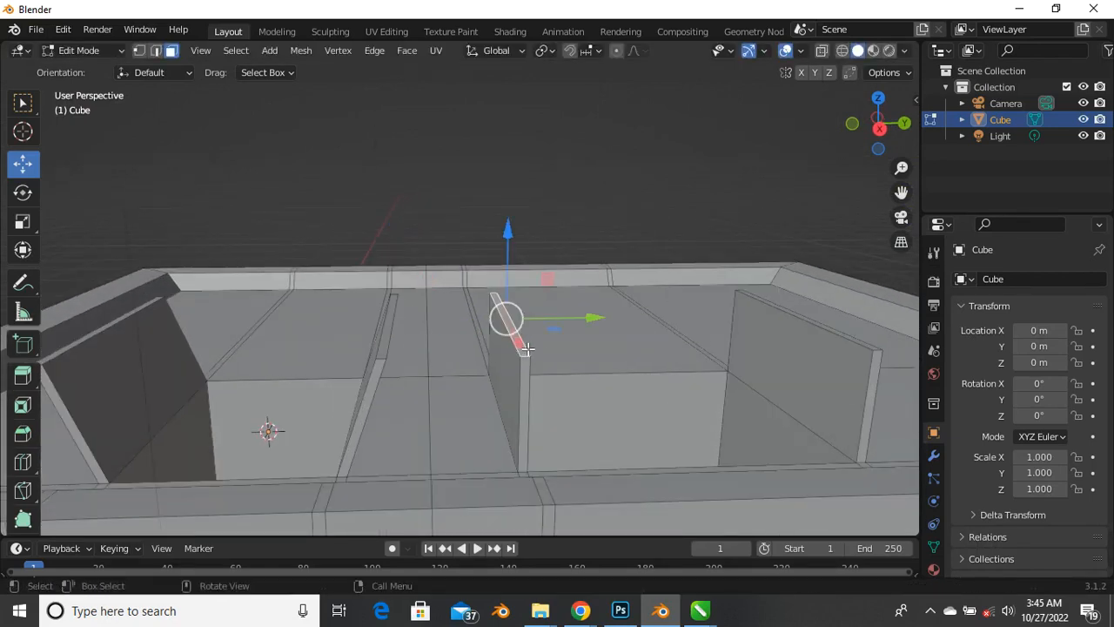
drag(583, 327, 533, 344)
scroll(392, 376, down, 2)
middle_drag(392, 376, 365, 366)
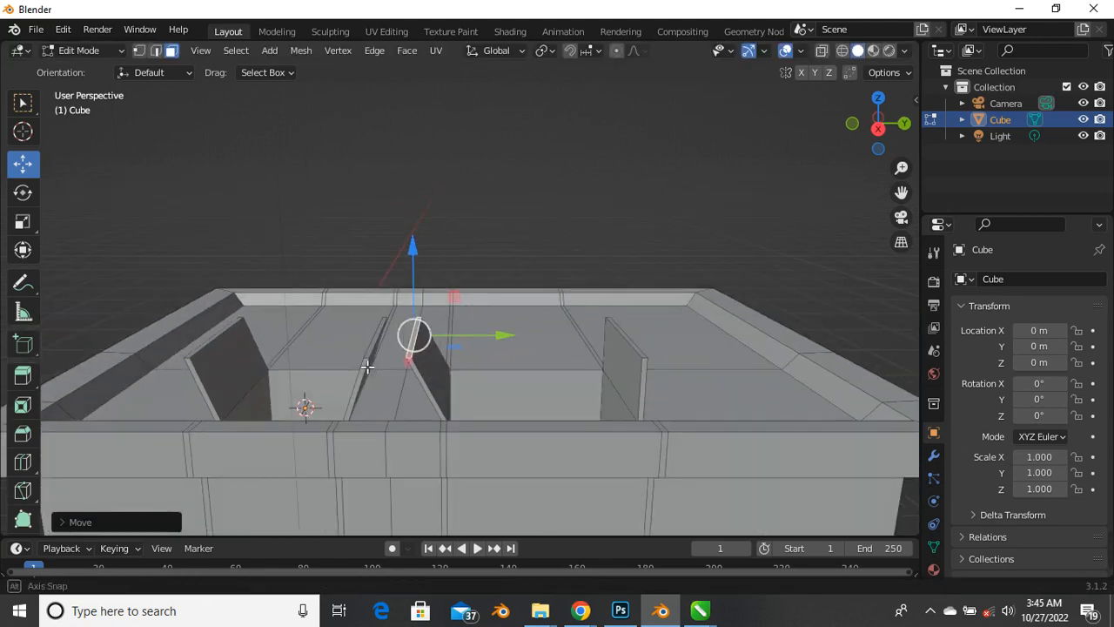
click(635, 341)
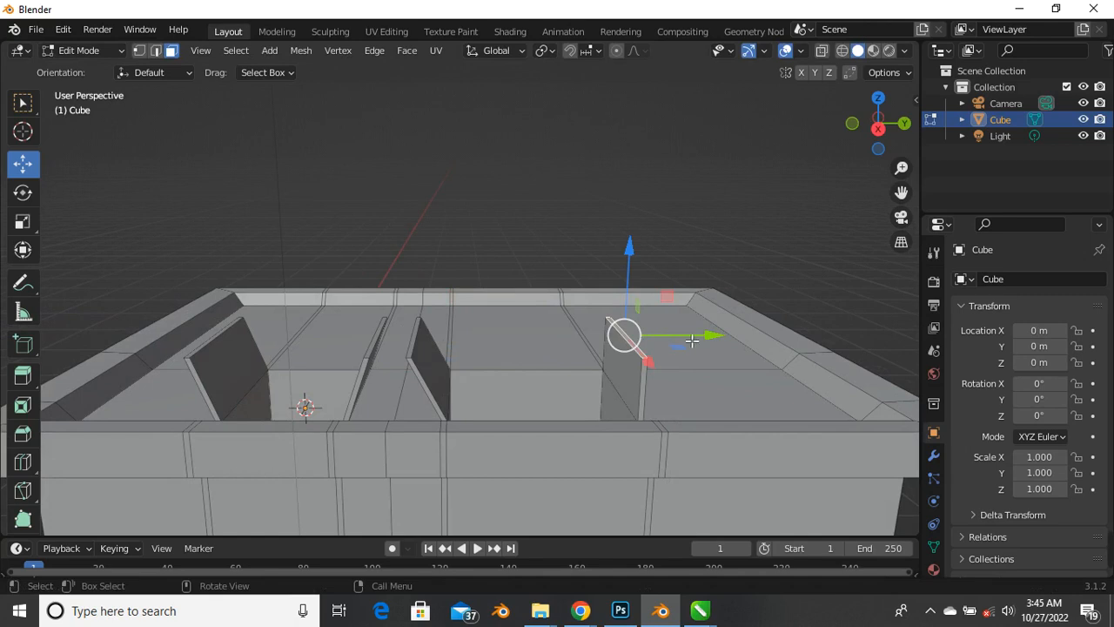
drag(691, 341, 715, 348)
Fine-tune the tilt of the third flap by nudging its top face slightly along the Y axis
middle_drag(716, 348, 384, 372)
scroll(393, 358, up, 3)
click(345, 361)
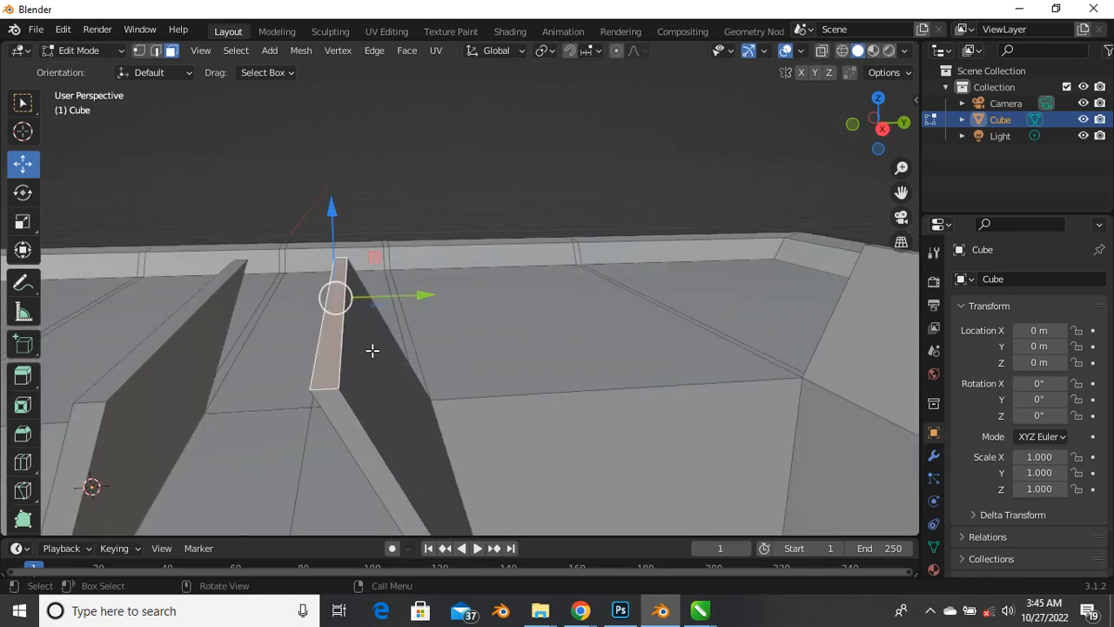
drag(408, 298, 396, 304)
scroll(339, 322, down, 2)
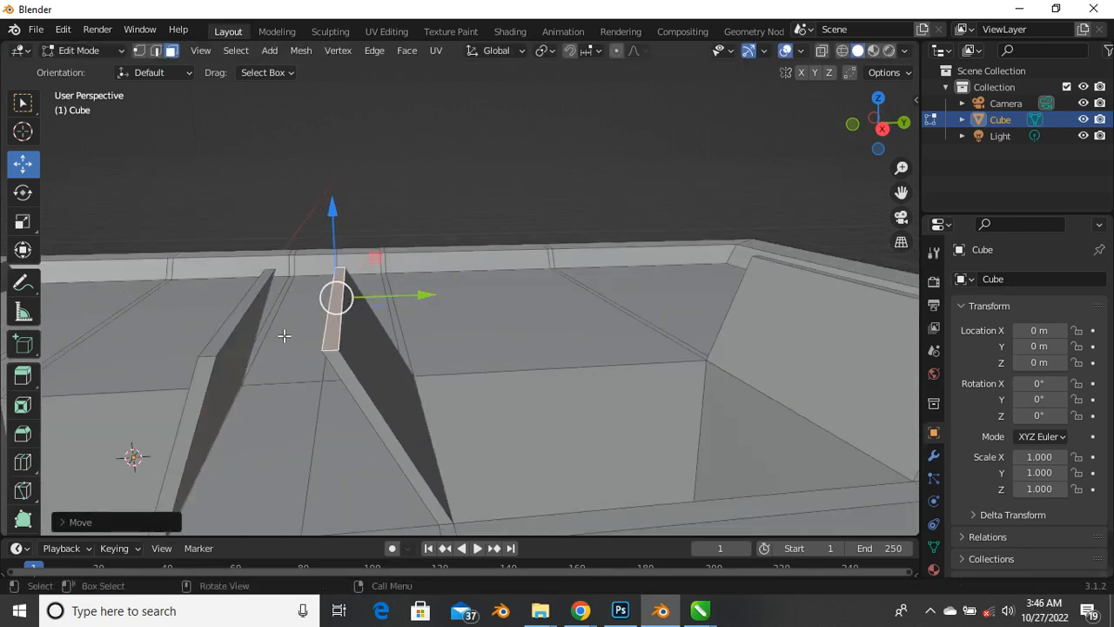
Examine the four tilted flaps around the two openings from above and from the sides
scroll(283, 336, down, 2)
scroll(298, 250, down, 3)
middle_drag(286, 249, 365, 288)
scroll(365, 288, down, 1)
middle_drag(328, 398, 261, 355)
scroll(347, 322, up, 2)
scroll(319, 323, down, 2)
scroll(309, 329, up, 3)
scroll(347, 317, down, 3)
scroll(315, 267, up, 4)
scroll(315, 267, down, 3)
middle_drag(315, 268, 328, 303)
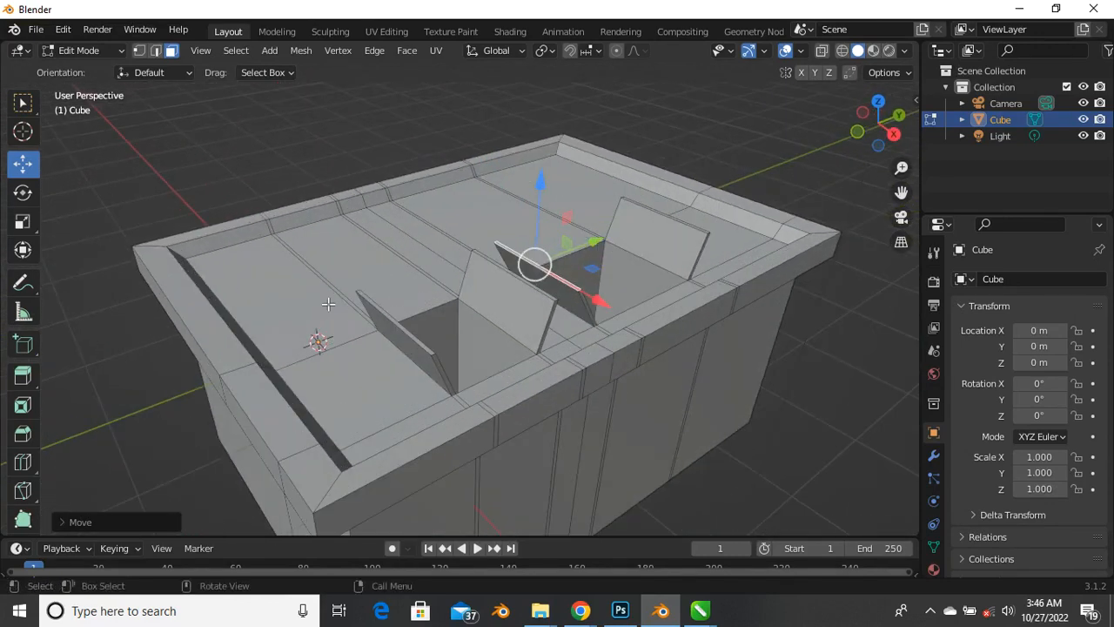
Select individual floor faces on the -X half, ending with only the wide face adjoining the first opening
click(346, 268)
click(309, 299)
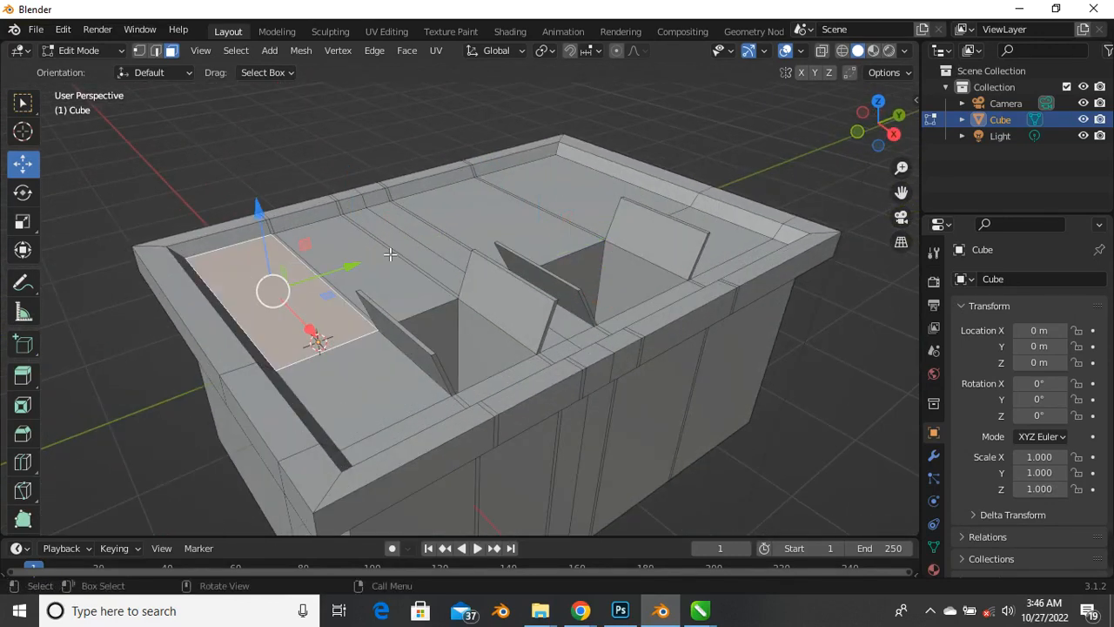
click(400, 256)
click(448, 227)
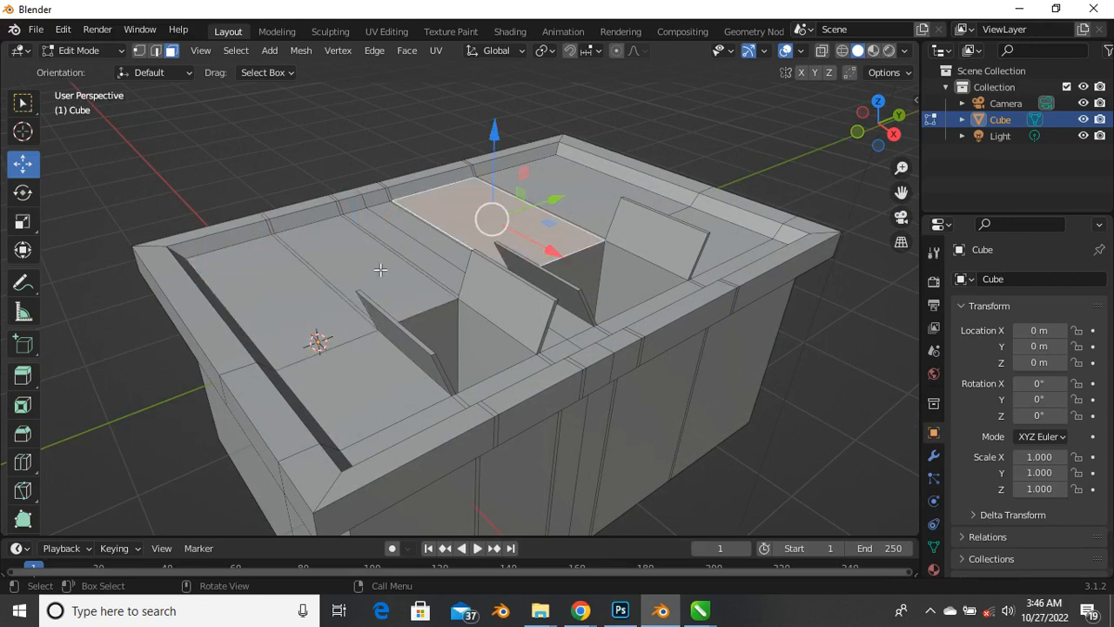
click(334, 282)
click(318, 288)
click(362, 260)
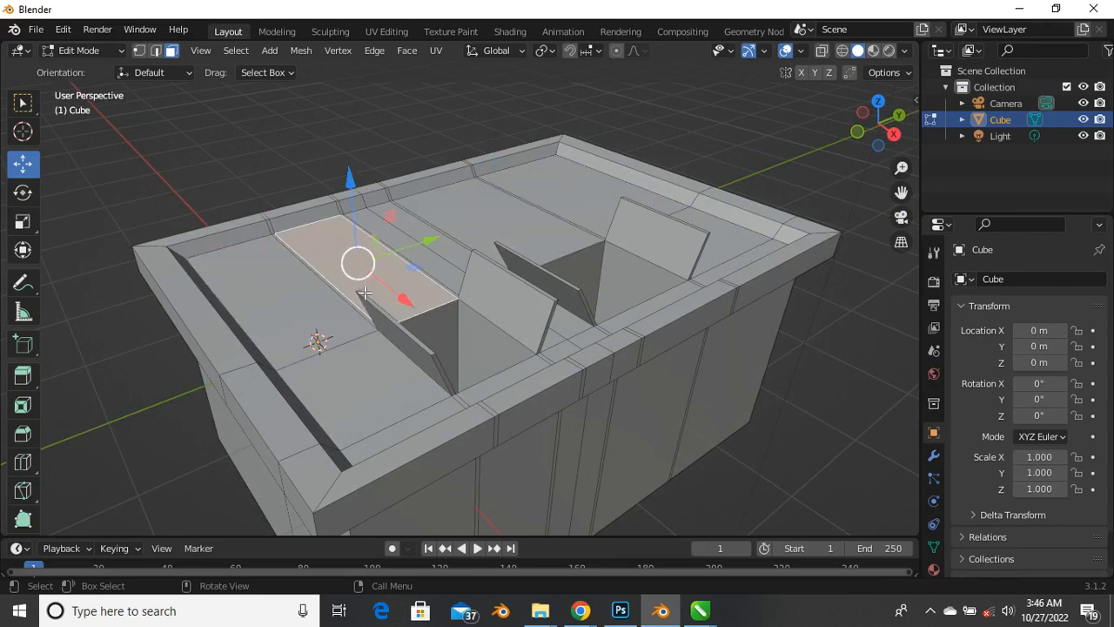
Examine the box's +X wall and rim together with the flapped openings from a lower angle
middle_drag(347, 298, 284, 285)
scroll(284, 285, down, 3)
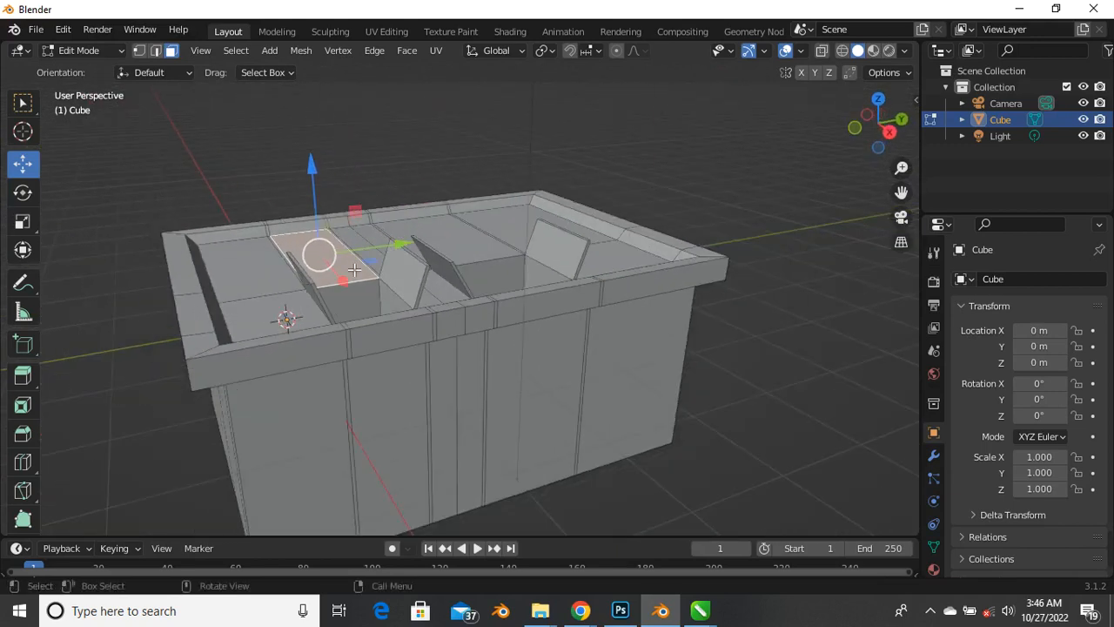
scroll(354, 270, down, 2)
scroll(313, 309, up, 3)
scroll(331, 299, down, 1)
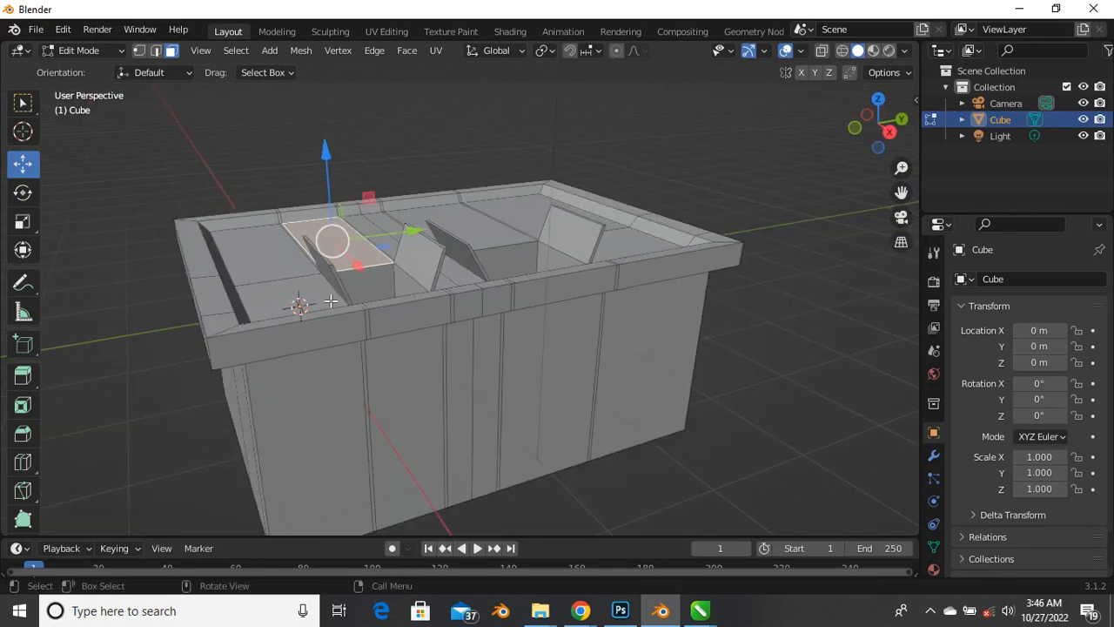
scroll(331, 300, up, 3)
scroll(331, 303, down, 2)
middle_drag(311, 333, 323, 336)
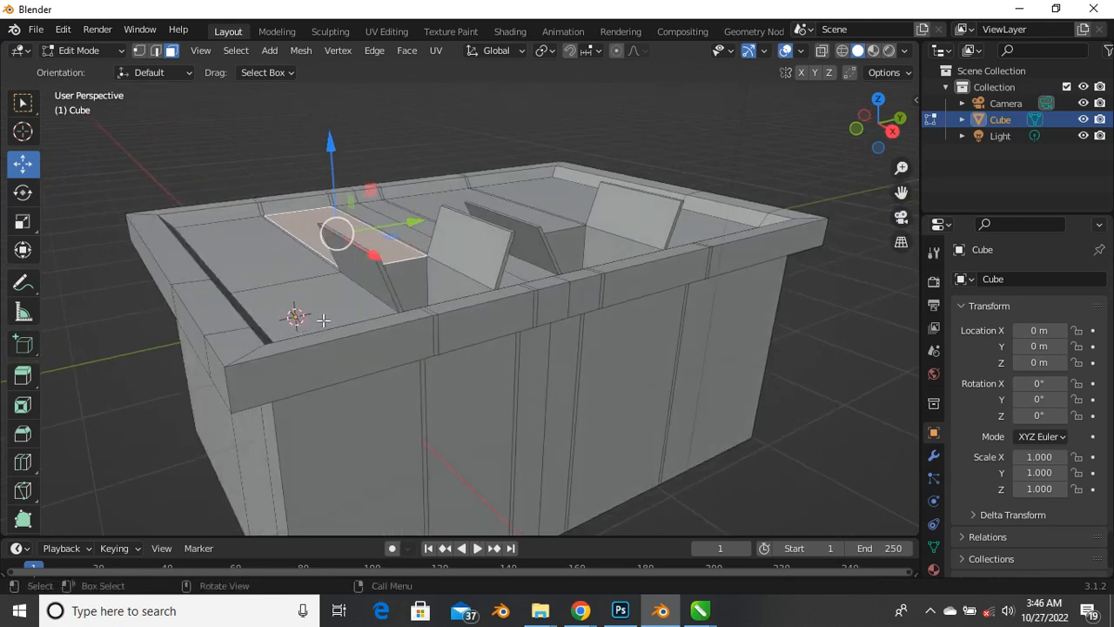
Return to Object Mode and inspect the finished box with its flapped openings from several angles and distances
key(Tab)
scroll(366, 301, down, 2)
scroll(377, 258, up, 3)
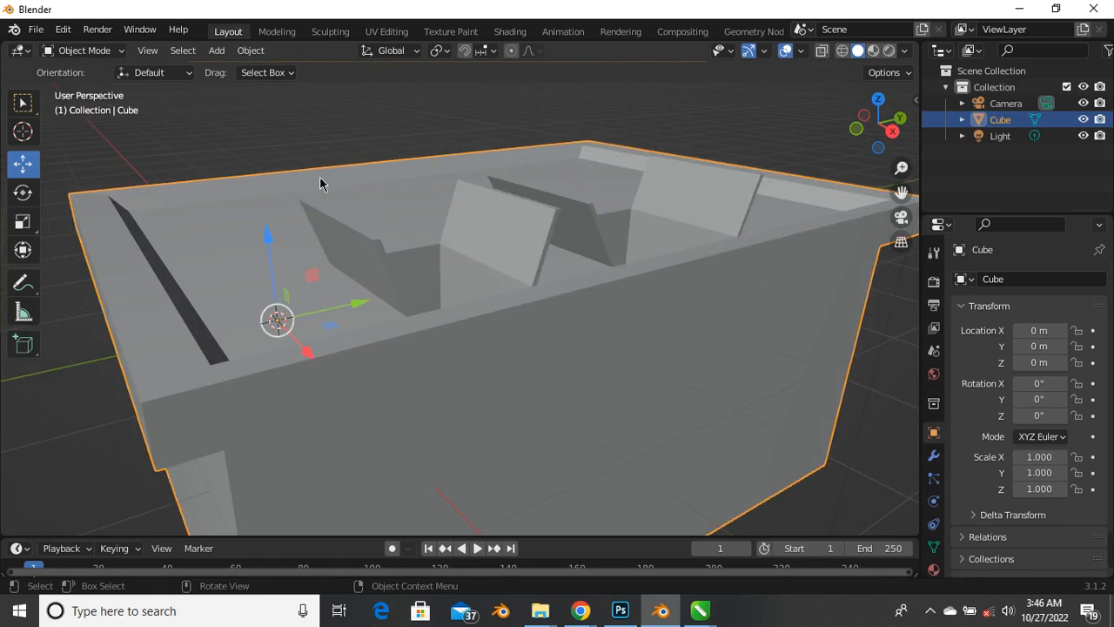
scroll(440, 302, down, 2)
shift+middle_drag(550, 303, 489, 304)
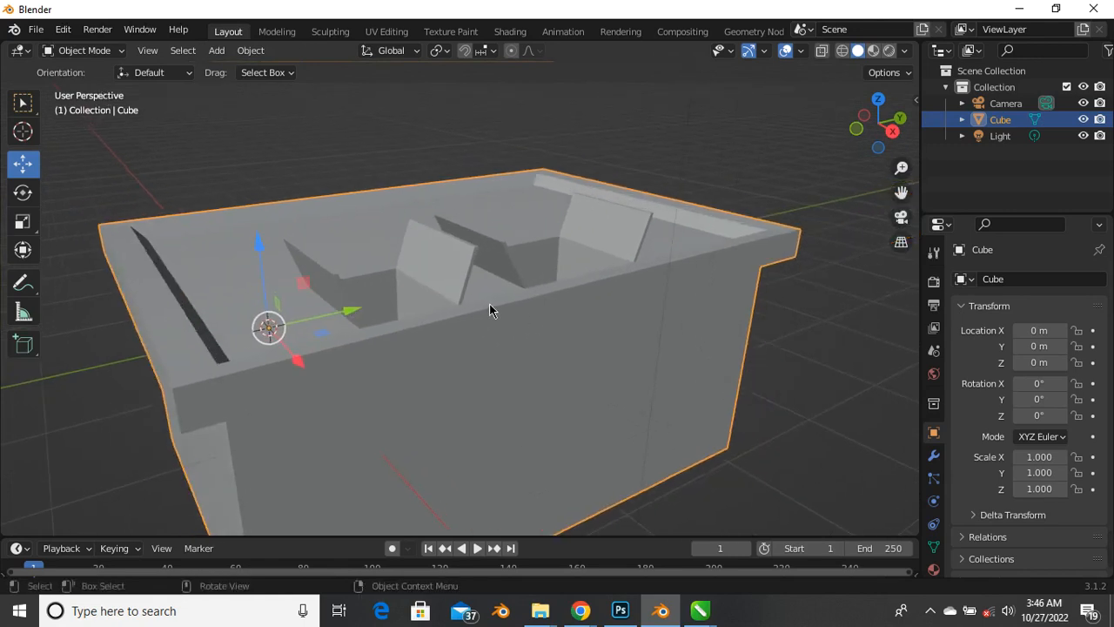
scroll(475, 325, down, 2)
scroll(470, 328, up, 1)
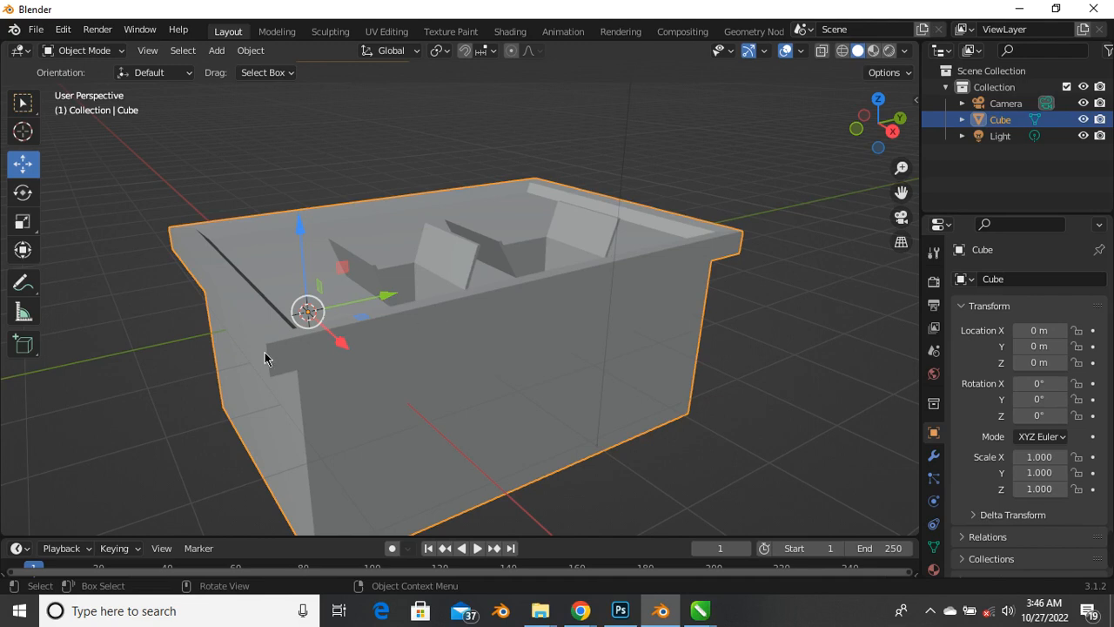
middle_drag(281, 353, 548, 341)
scroll(589, 287, up, 3)
scroll(453, 331, down, 2)
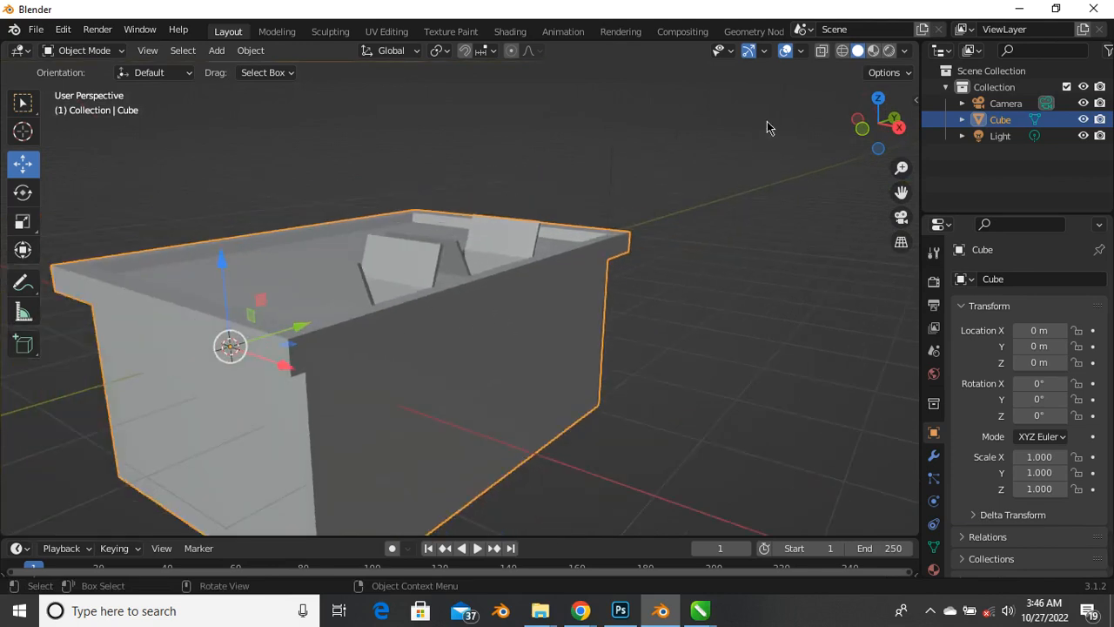
Enable the wireframe display in the viewport overlays and deselect the box
click(801, 52)
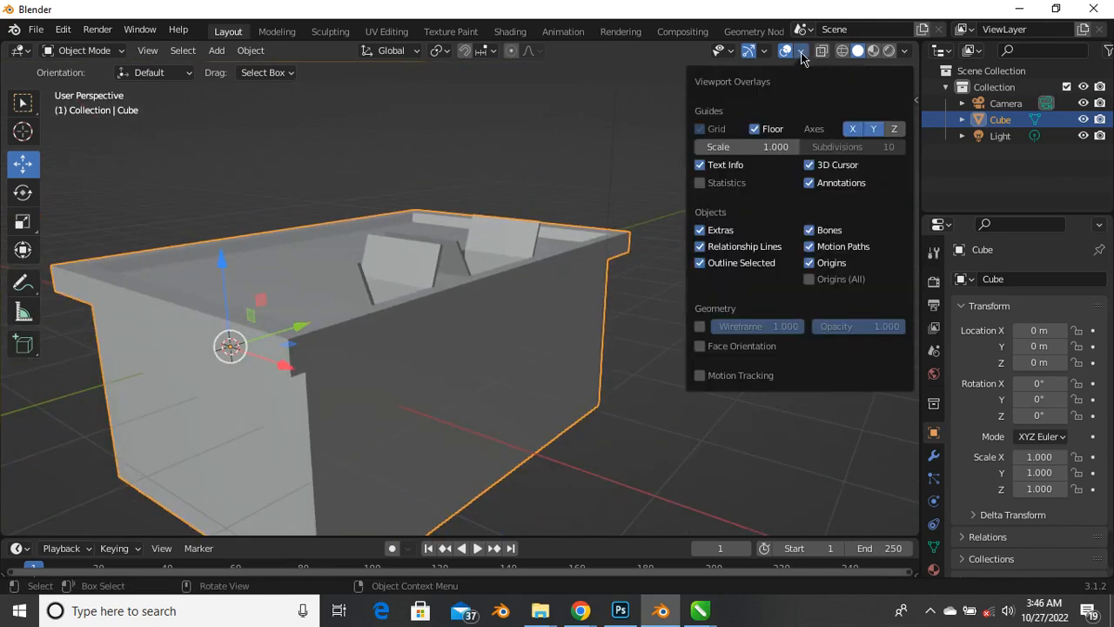
click(701, 329)
key(alt+a)
scroll(298, 351, up, 3)
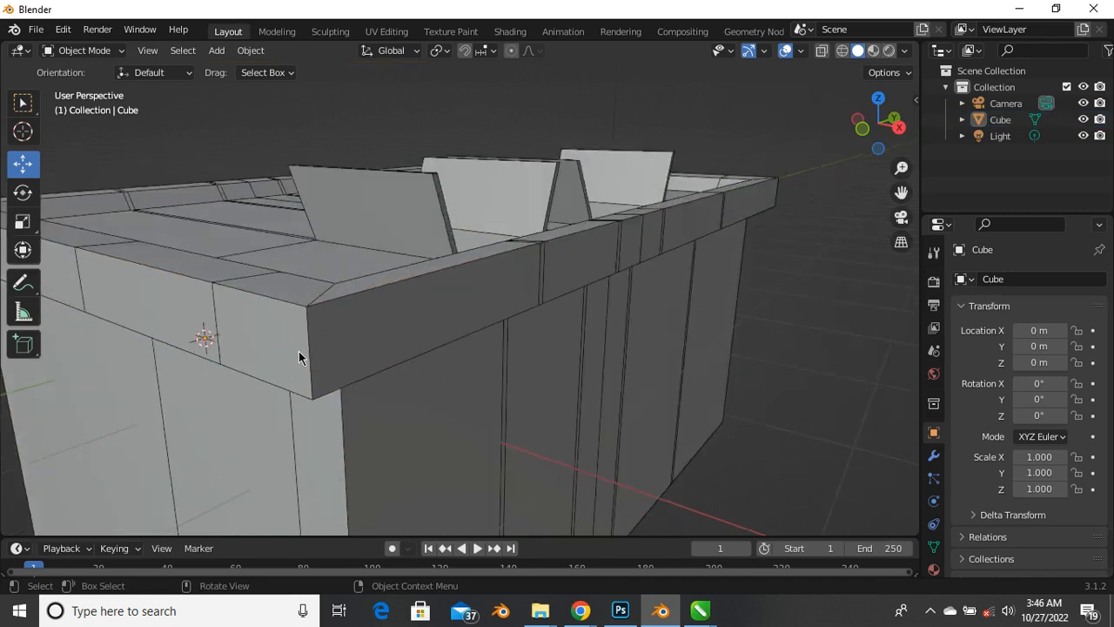
Examine the box's edge layout on the rim, recessed floor, walls and flaps from several angles
scroll(514, 304, down, 2)
middle_drag(443, 353, 364, 354)
scroll(438, 237, up, 2)
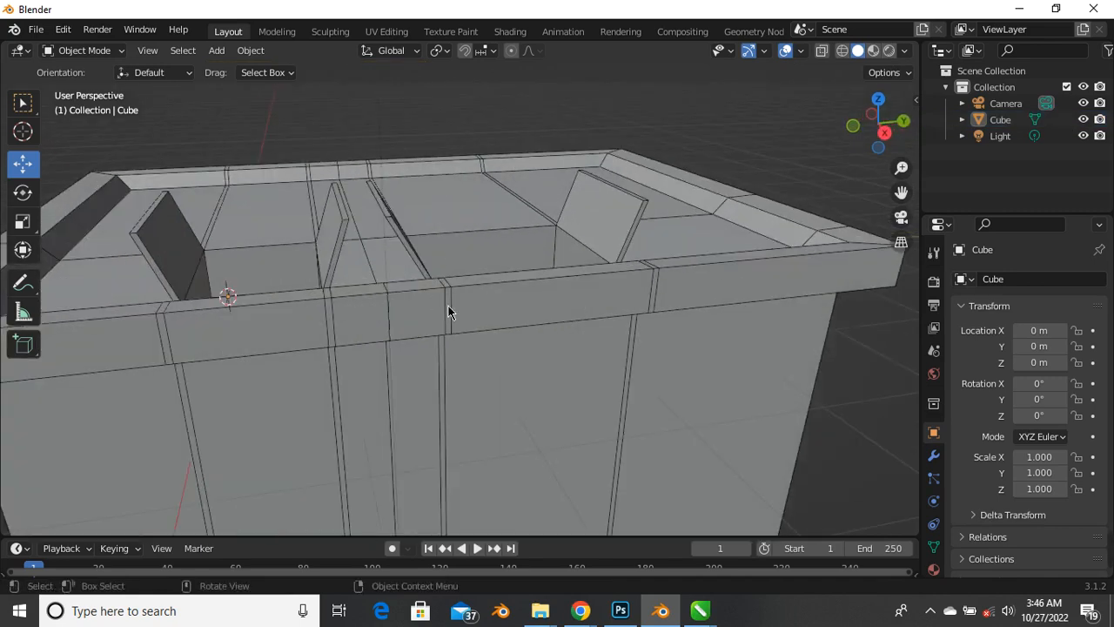
scroll(449, 312, down, 3)
middle_drag(376, 311, 321, 302)
middle_drag(309, 231, 347, 231)
scroll(322, 262, up, 1)
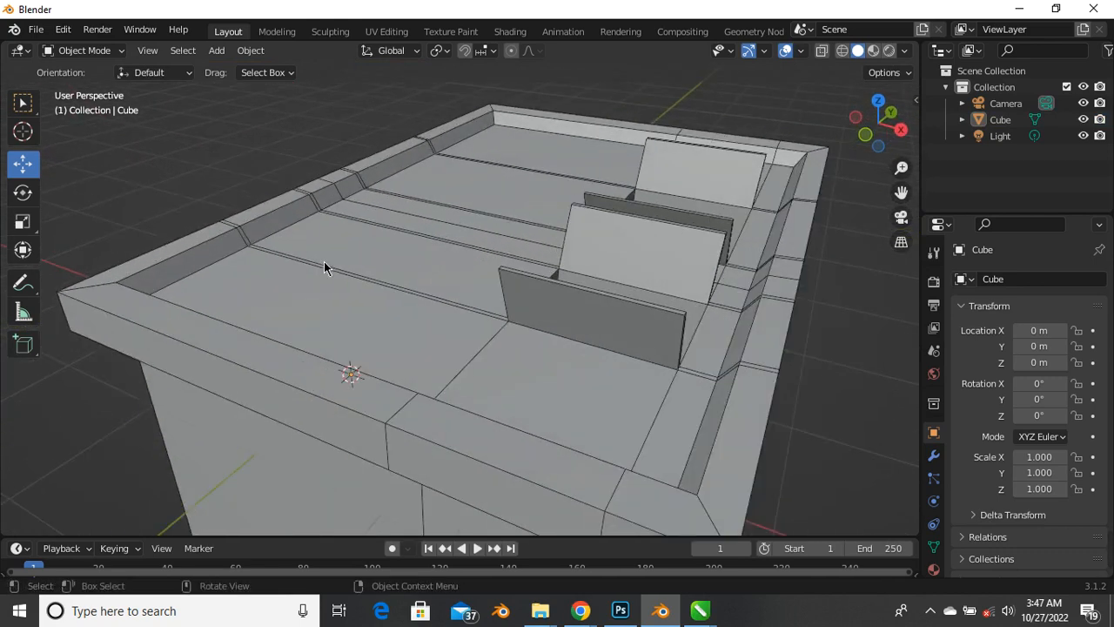
scroll(406, 235, down, 1)
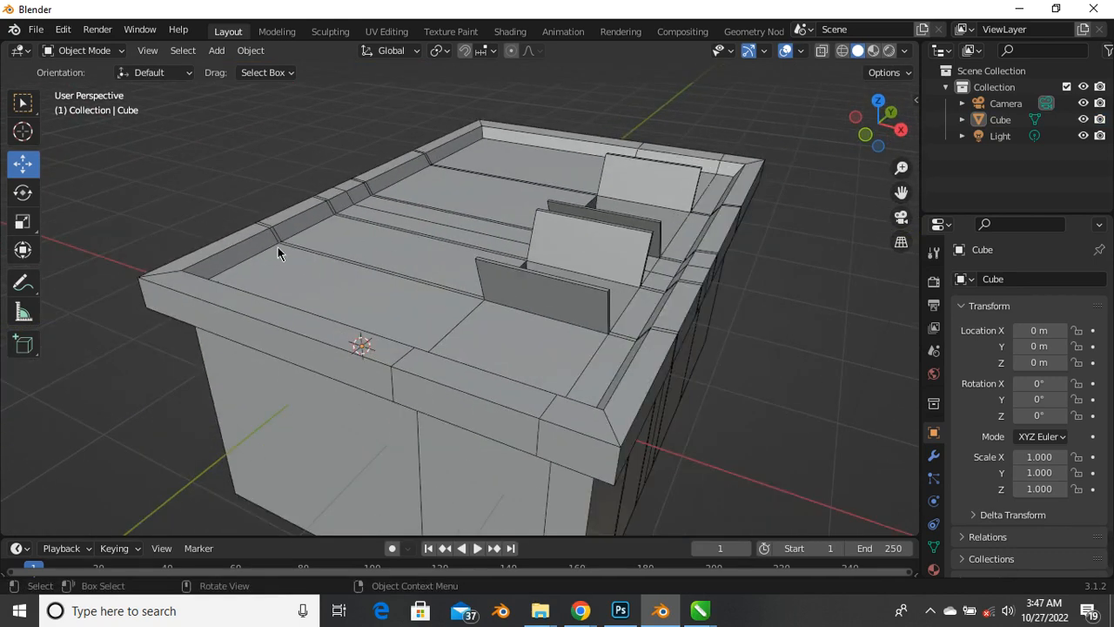
scroll(420, 250, up, 1)
scroll(420, 251, down, 3)
middle_drag(413, 304, 339, 303)
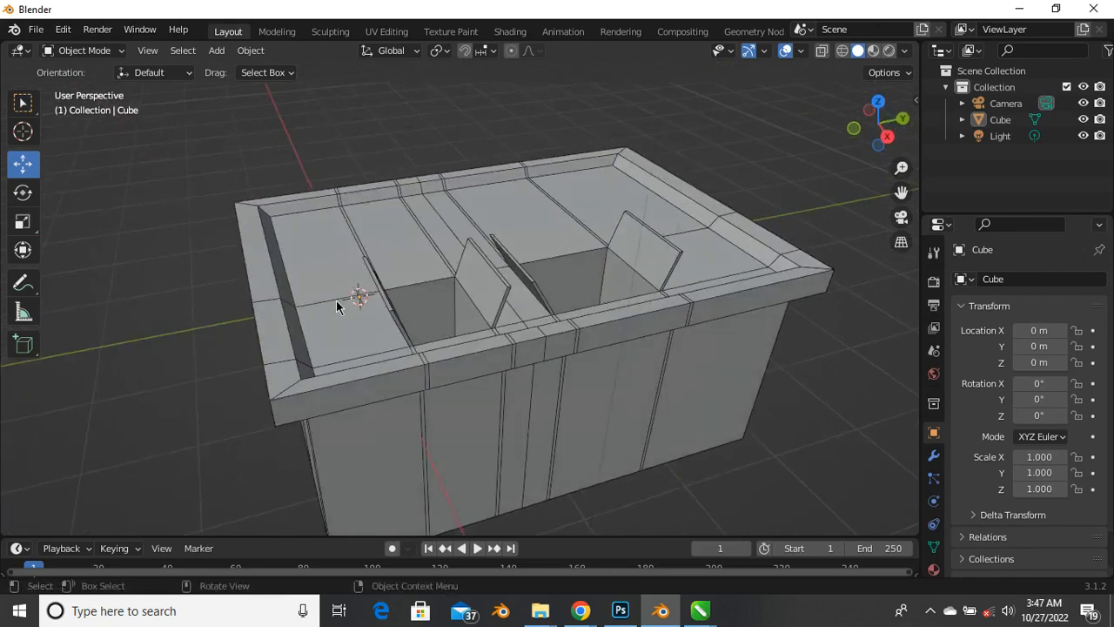
scroll(365, 259, up, 2)
scroll(387, 261, down, 6)
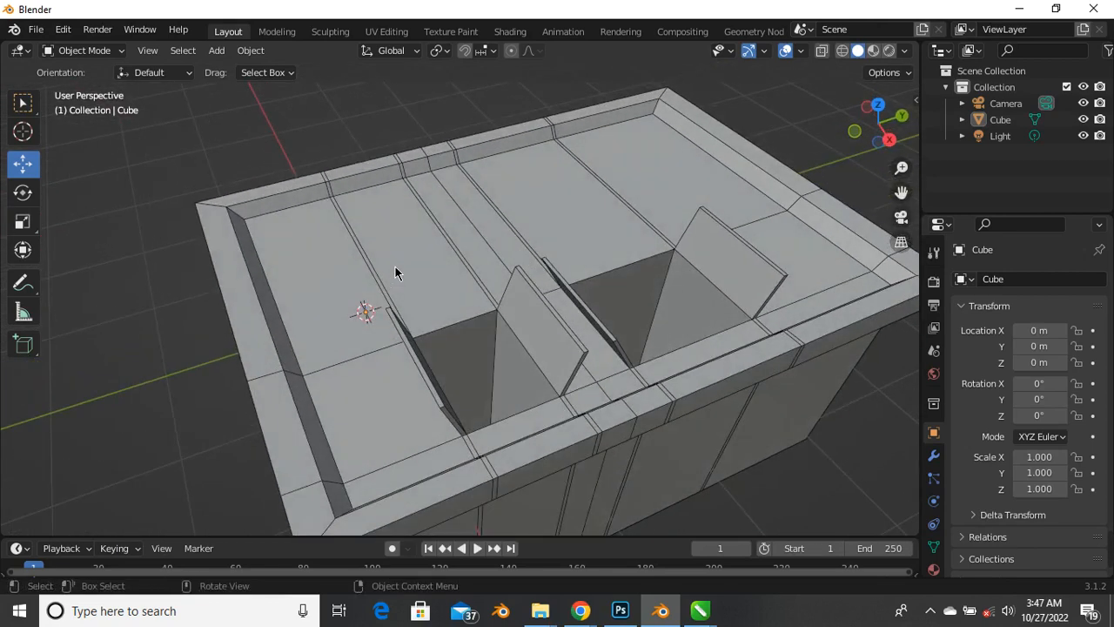
middle_drag(357, 294, 438, 258)
scroll(359, 259, up, 2)
middle_drag(357, 260, 441, 258)
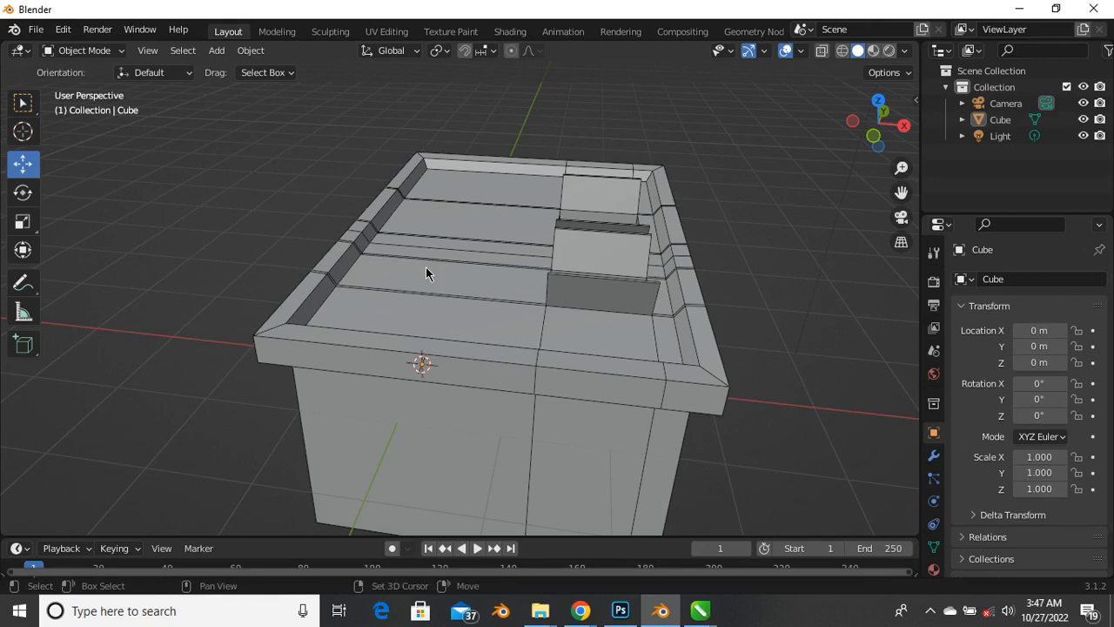
Place the 3D cursor at various spots on and around the box to demonstrate repositioning it
shift+right_click(426, 266)
shift+right_drag(294, 227, 252, 218)
shift+right_click(215, 199)
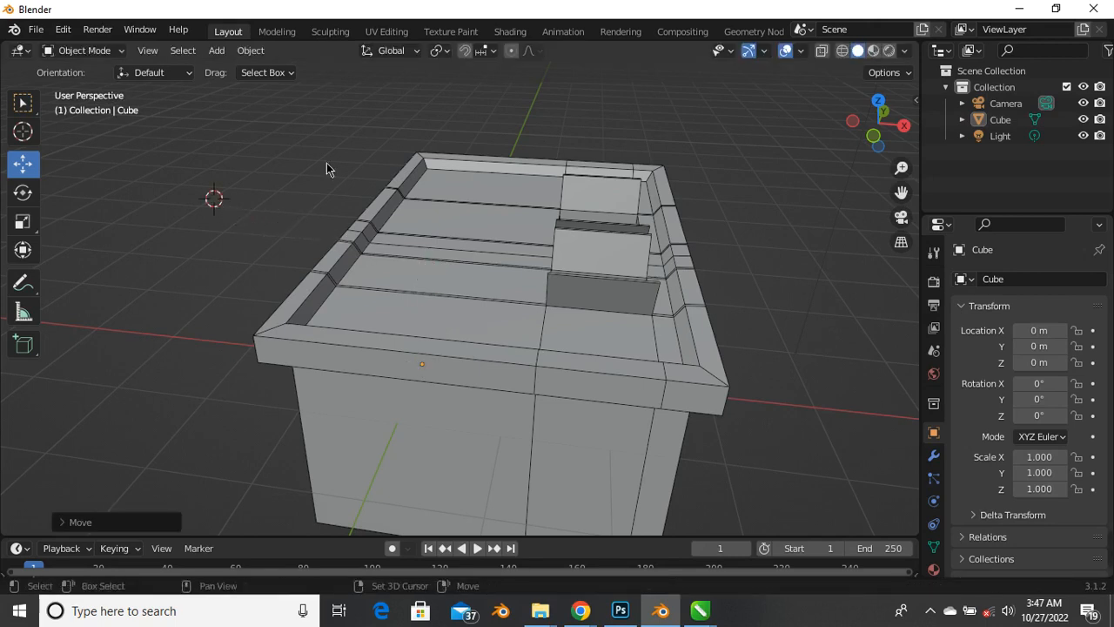
shift+right_click(397, 150)
shift+right_click(722, 135)
shift+right_click(823, 285)
shift+right_click(465, 288)
shift+right_click(182, 299)
shift+right_click(145, 250)
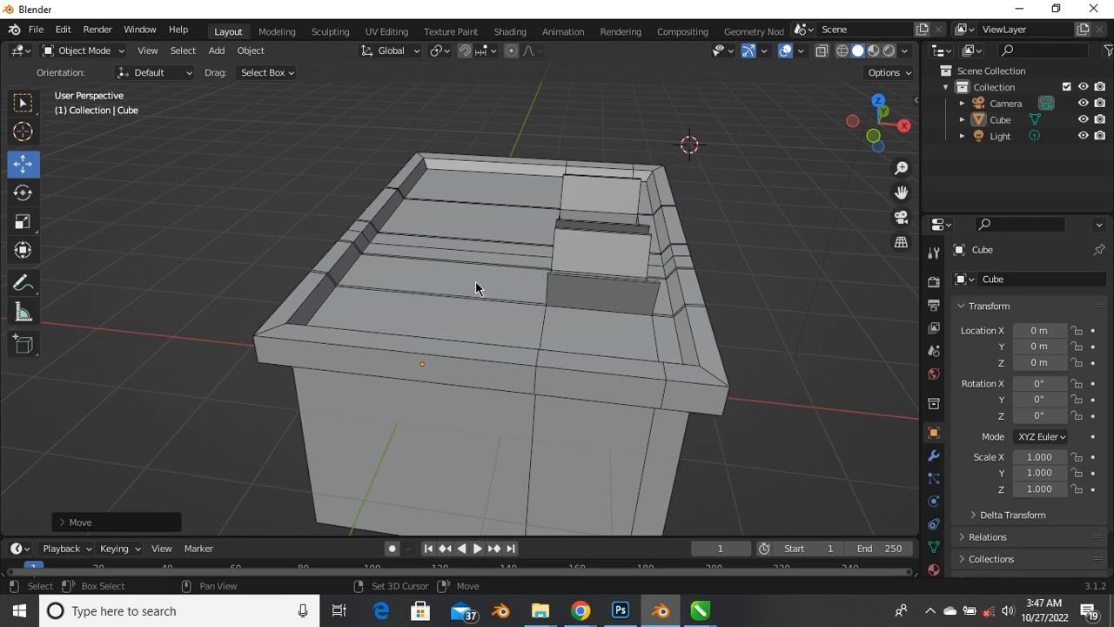
Place the 3D cursor on the recessed floor, on the -X side of the first opening
shift+right_click(413, 274)
middle_drag(416, 273, 353, 338)
mouse_move(363, 257)
middle_down()
mouse_move(372, 231)
mouse_move(366, 242)
middle_up()
scroll(366, 238, up, 3)
scroll(364, 247, down, 1)
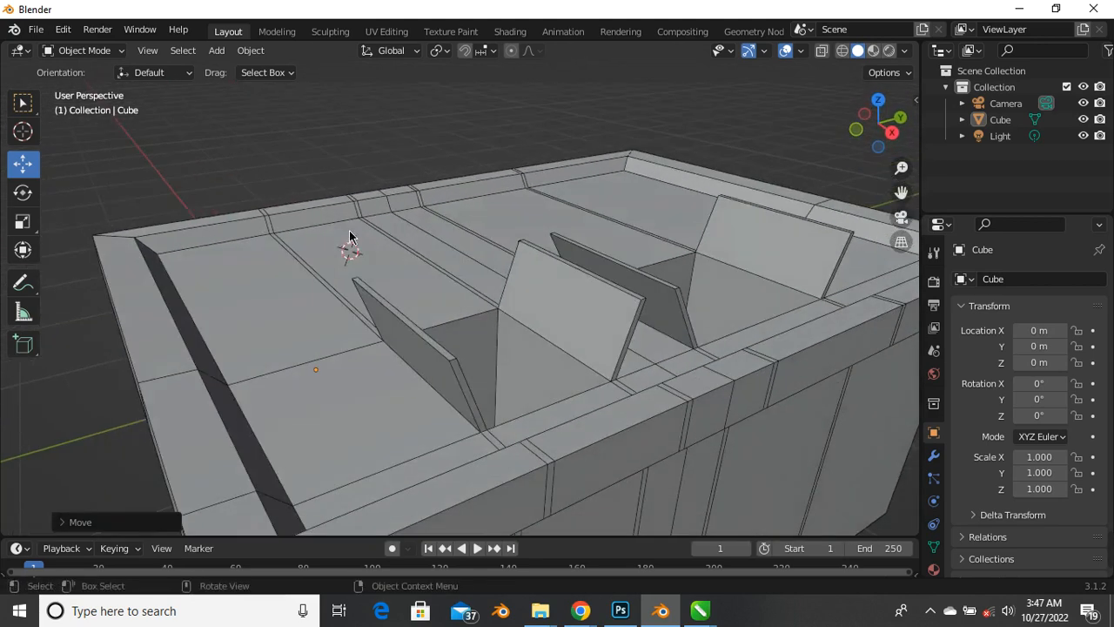
Add a cube mesh at the 3D cursor on the recessed floor
key(shift+a)
mouse_move(349, 235)
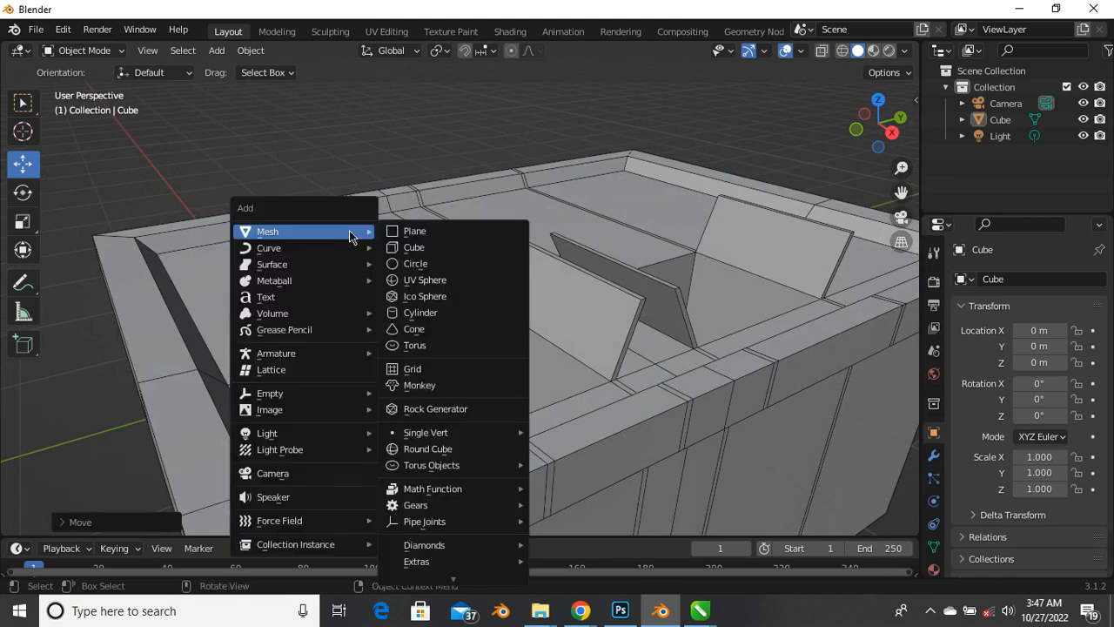
click(434, 249)
middle_drag(434, 253, 465, 288)
scroll(373, 294, down, 1)
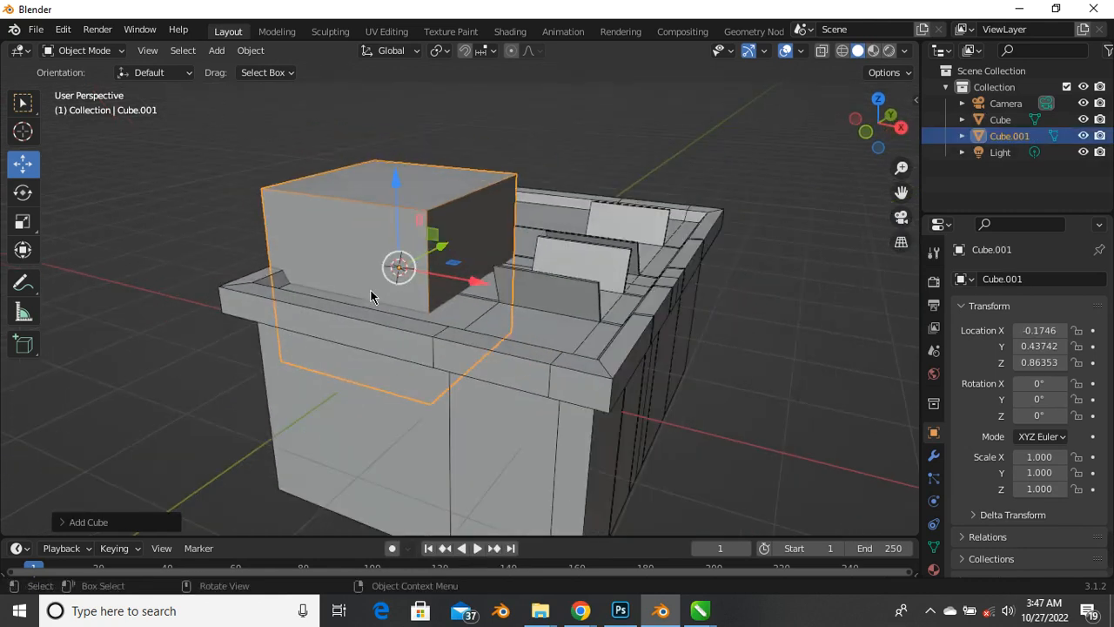
Scale the new cube down uniformly to about 0.292
middle_drag(373, 294, 268, 324)
scroll(429, 237, up, 2)
scroll(425, 239, down, 2)
middle_drag(408, 267, 393, 289)
scroll(379, 275, up, 2)
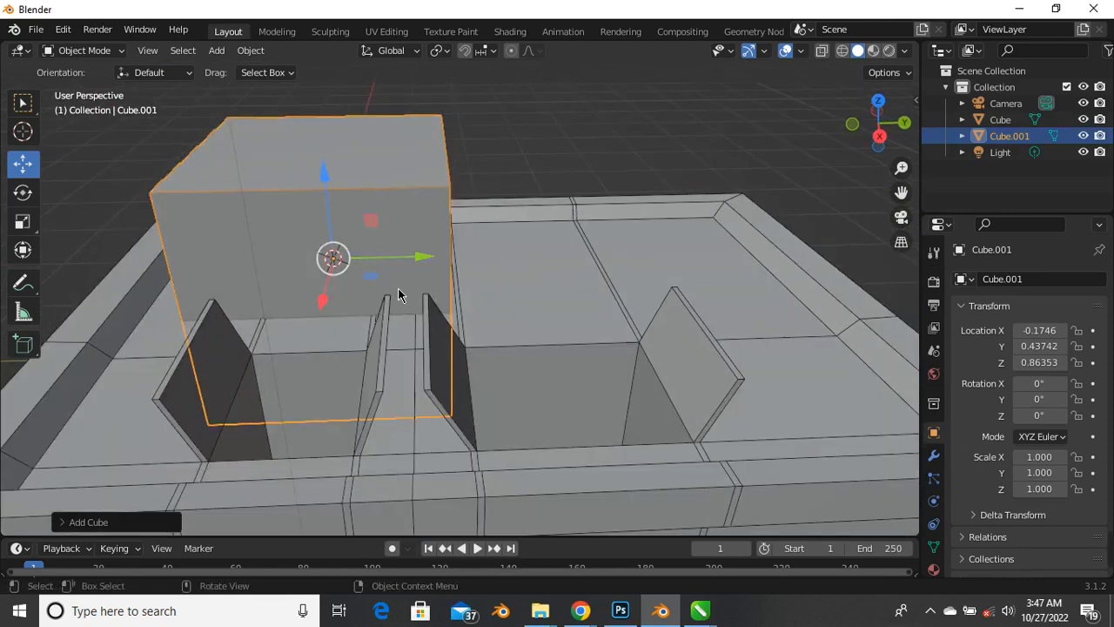
key(s)
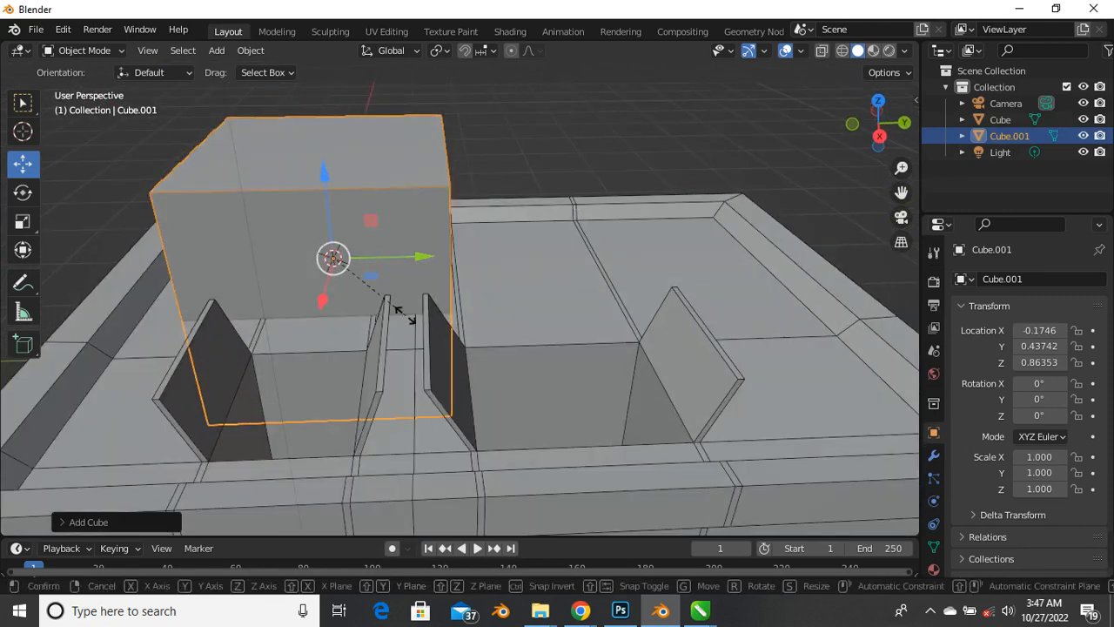
click(352, 270)
Raise the small cube along Z to about 1.169 m so it sits above the recessed floor
middle_drag(289, 261, 360, 227)
drag(360, 223, 373, 158)
scroll(342, 236, down, 3)
middle_drag(344, 252, 395, 201)
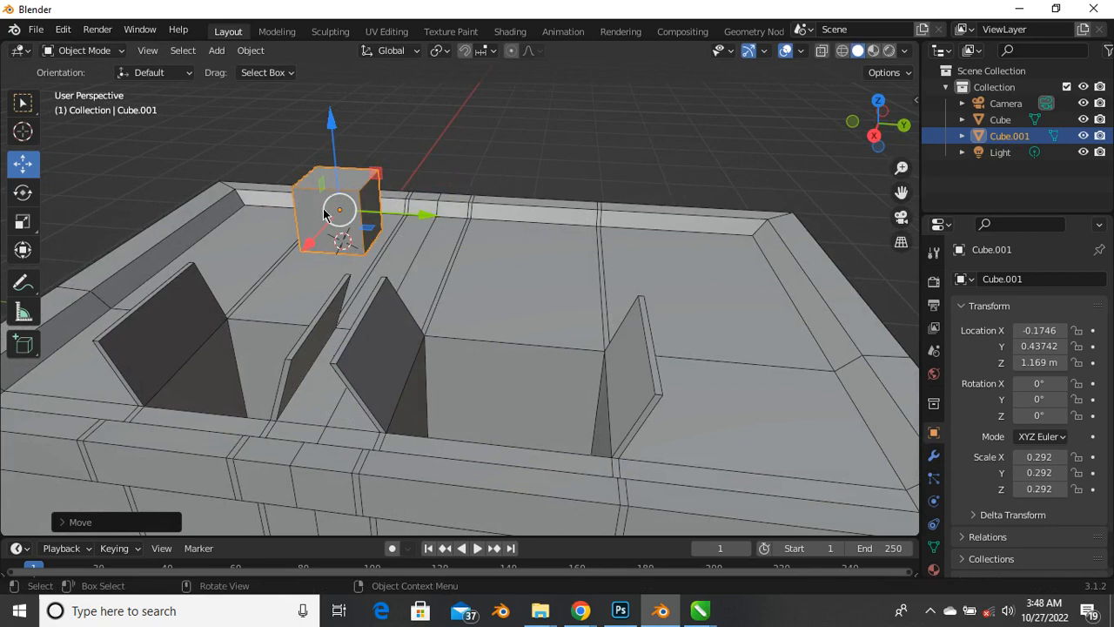
Stretch the small cube along Y to a scale of about 1.064
scroll(367, 212, up, 2)
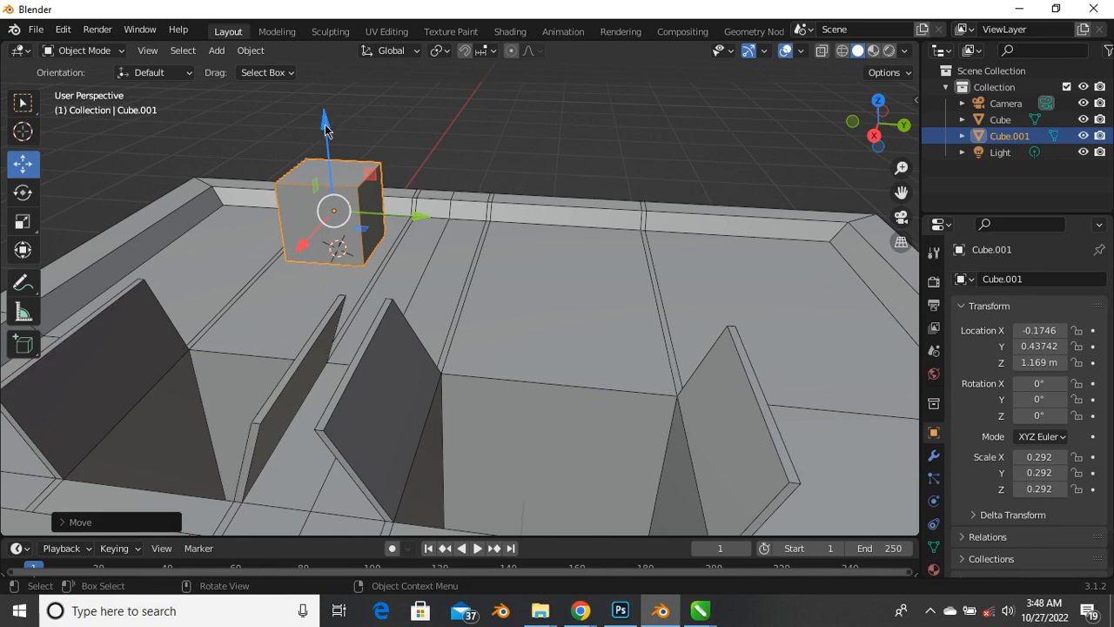
scroll(333, 174, down, 2)
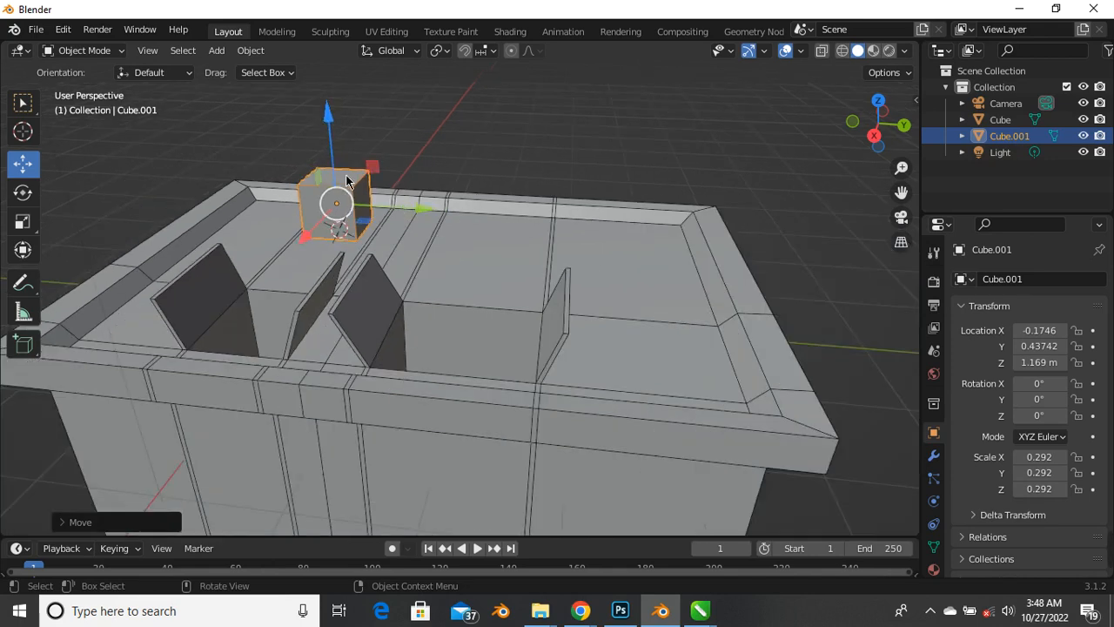
scroll(350, 232, up, 2)
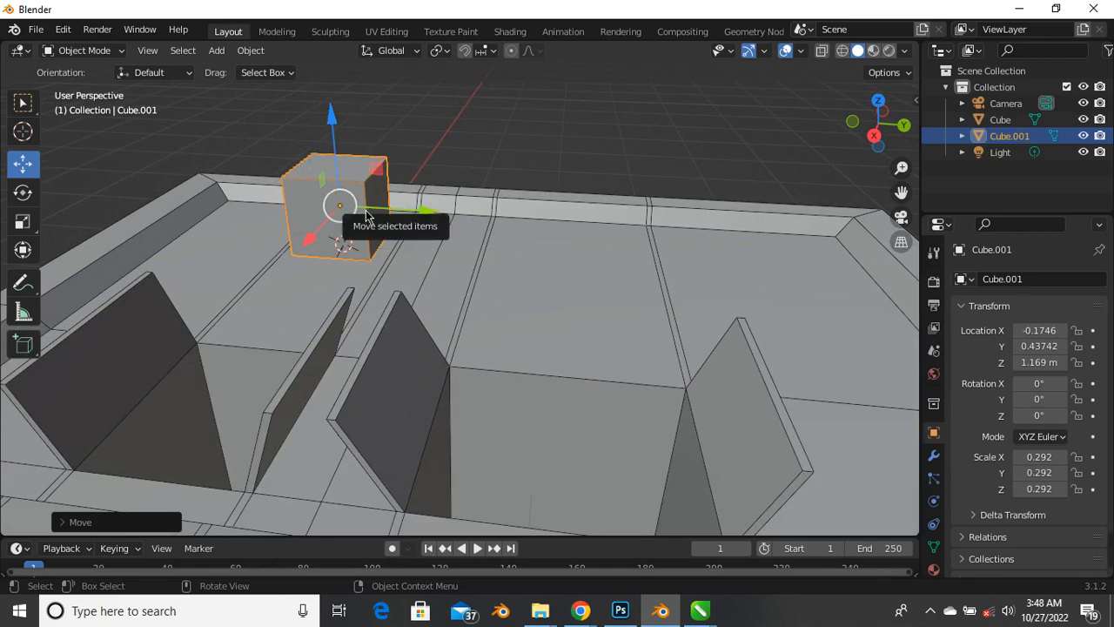
scroll(366, 216, up, 1)
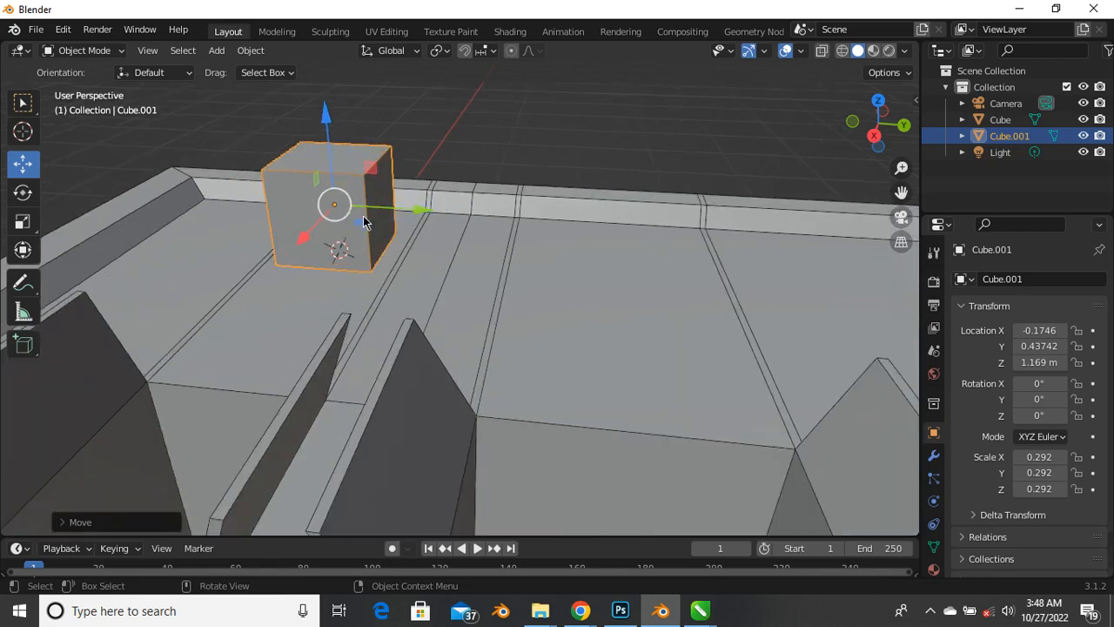
key(s)
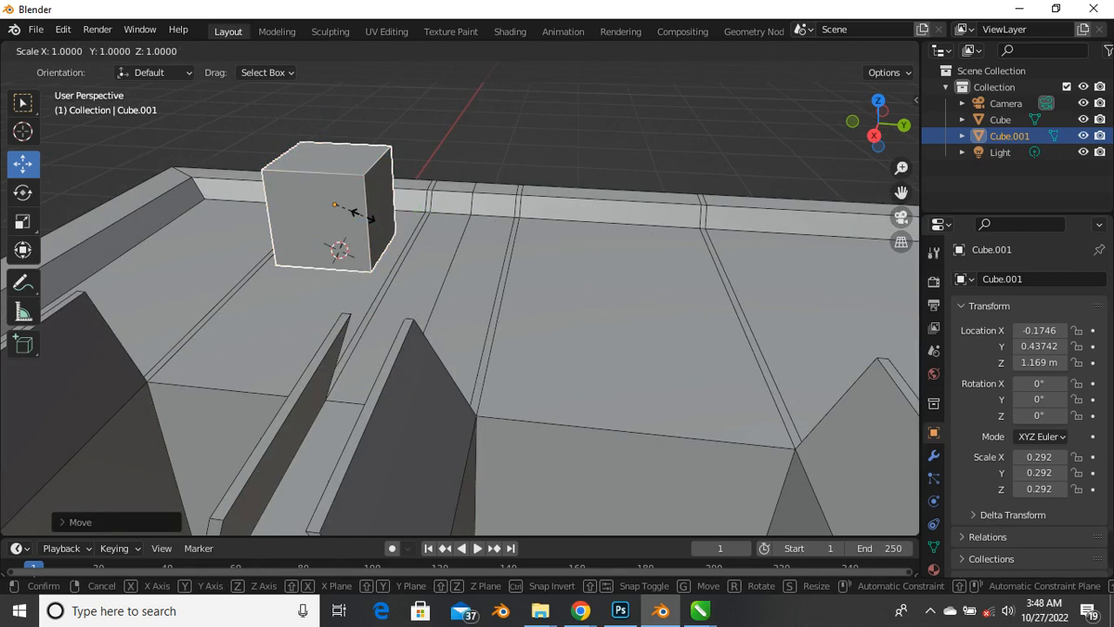
key(y)
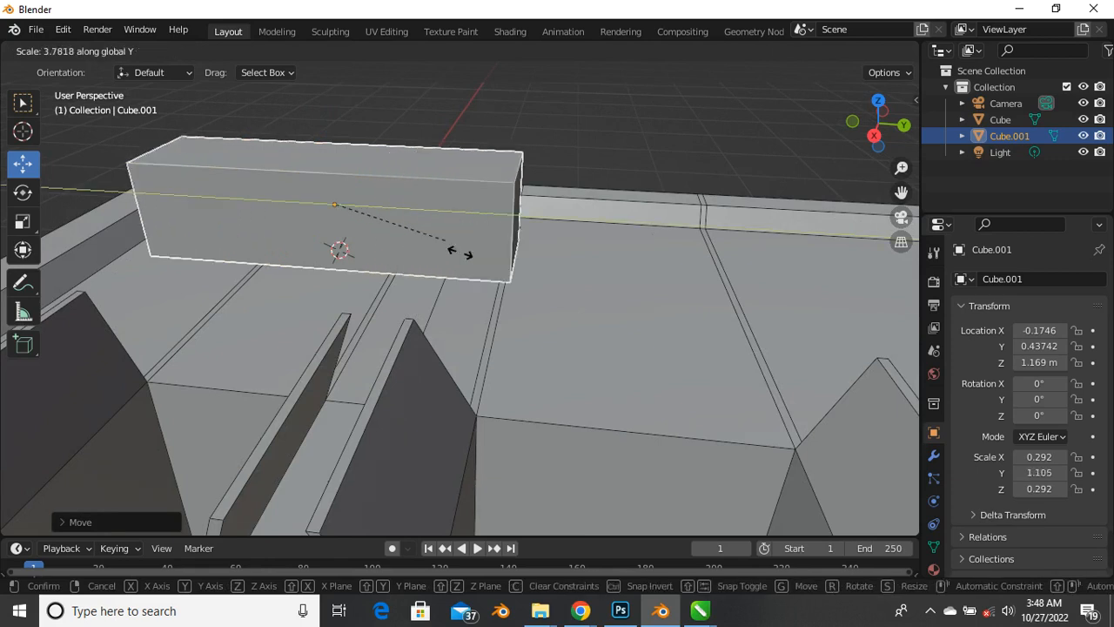
click(444, 251)
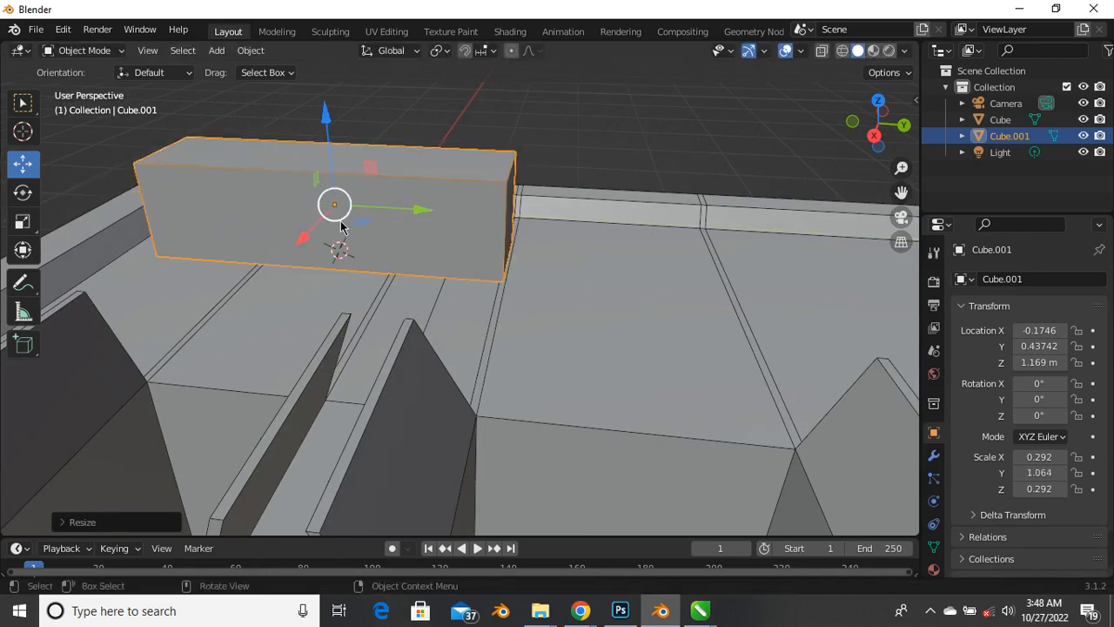
Widen the elongated block along X to a scale of about 0.541
middle_drag(444, 250, 424, 329)
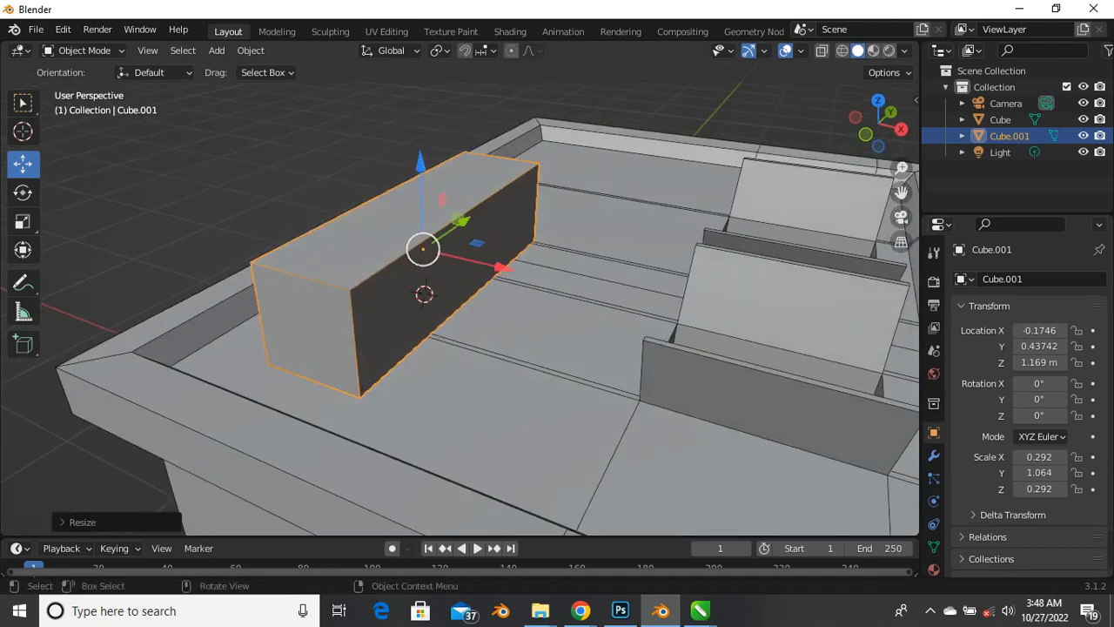
key(s)
key(x)
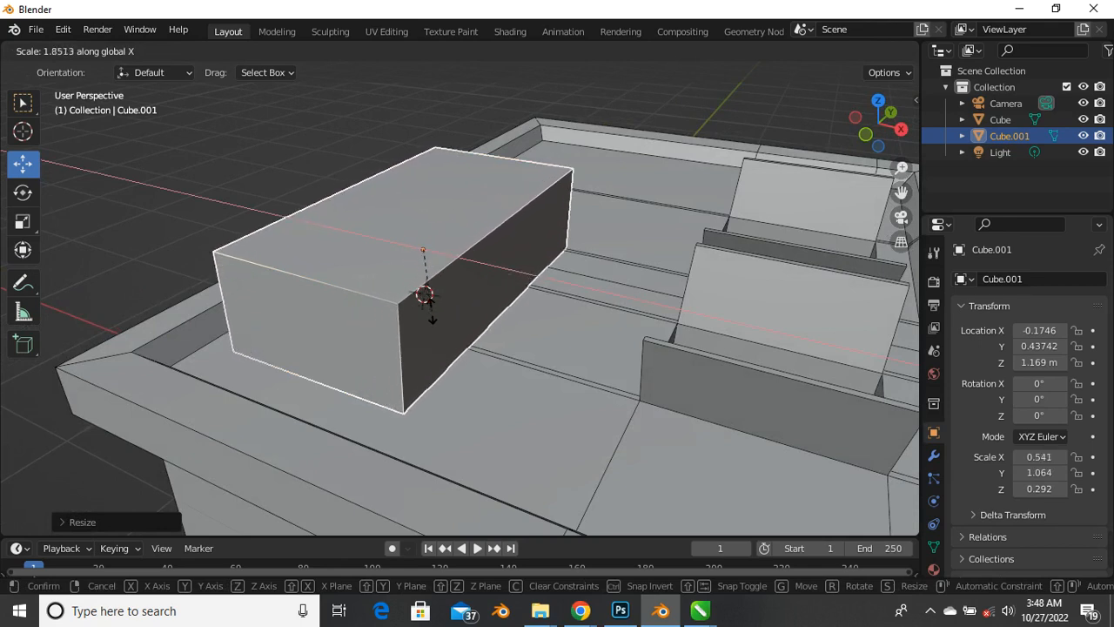
click(423, 299)
Flatten the block along Z to a scale of about 0.268
mouse_move(301, 316)
middle_down()
mouse_move(356, 304)
mouse_move(310, 306)
middle_up()
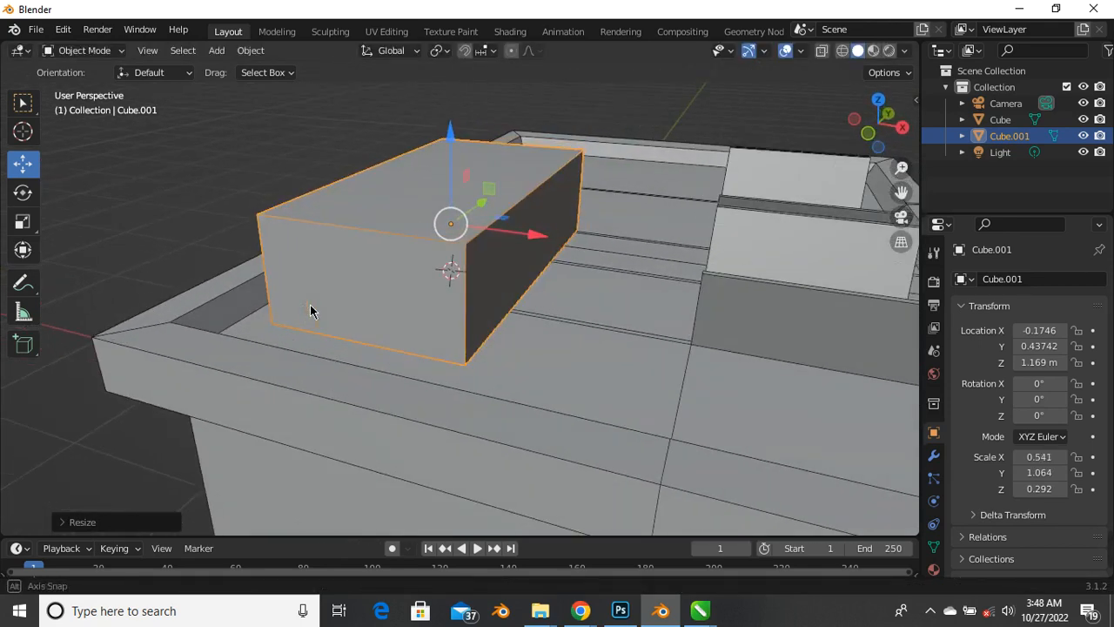
middle_drag(397, 303, 298, 293)
scroll(370, 298, down, 4)
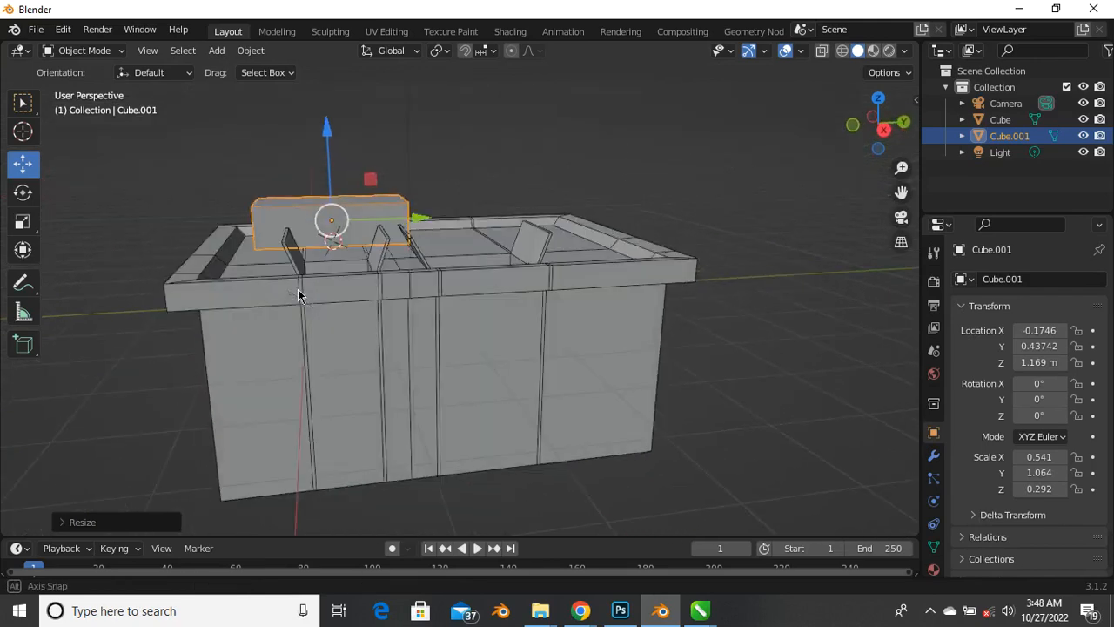
scroll(305, 277, up, 4)
middle_drag(315, 236, 368, 273)
scroll(395, 224, up, 2)
key(s)
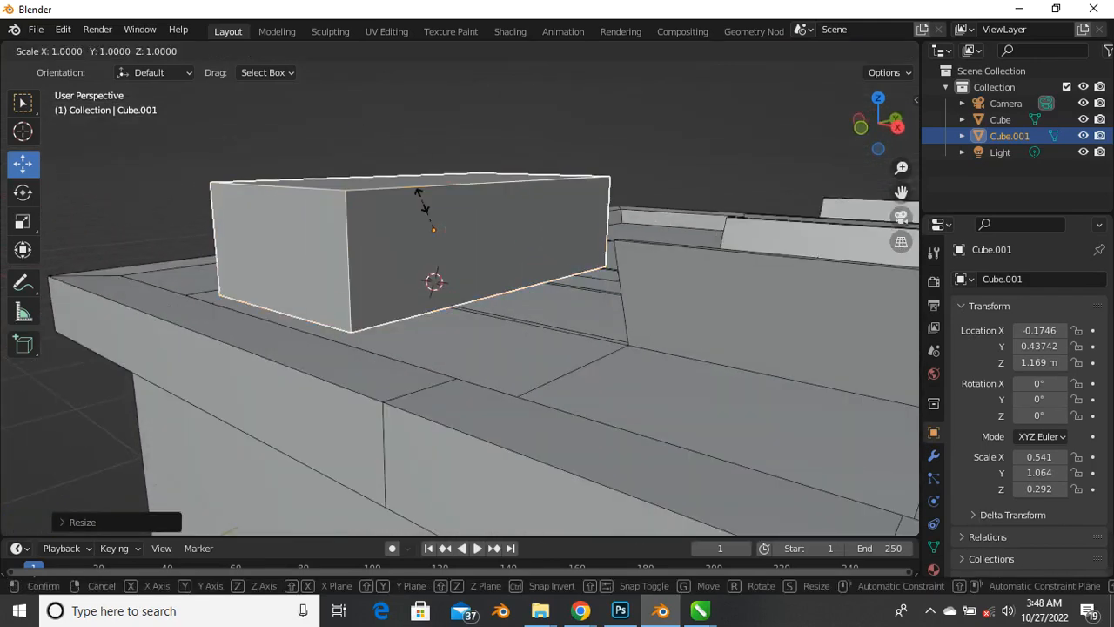
key(z)
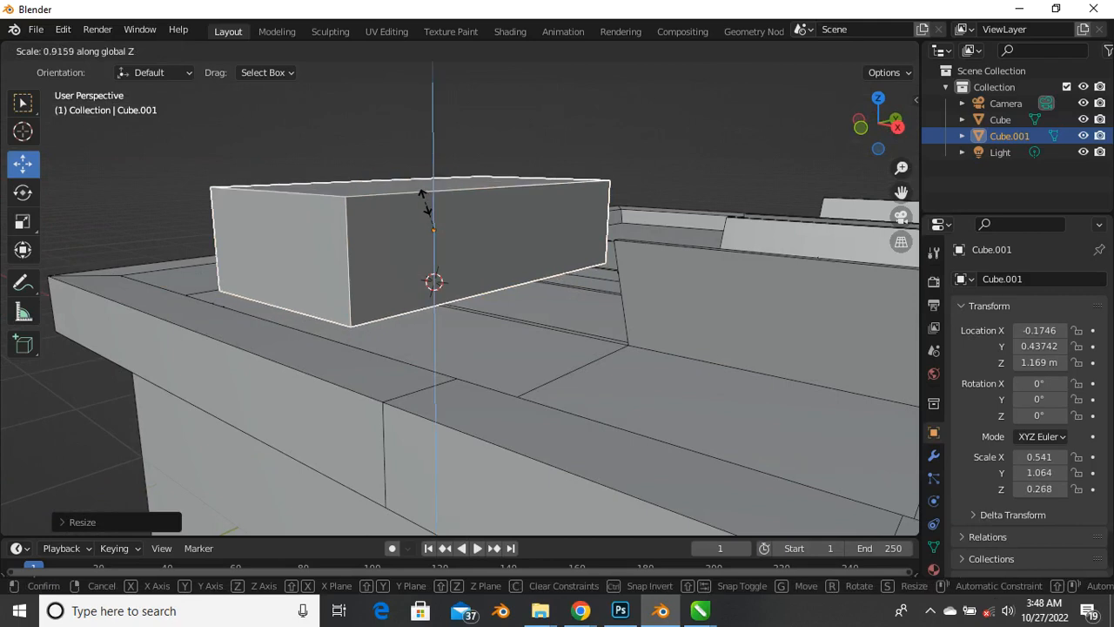
click(424, 202)
Lower the block along Z to about 1.1004 m so it rests on the recessed floor, and deselect it
middle_drag(424, 202, 372, 231)
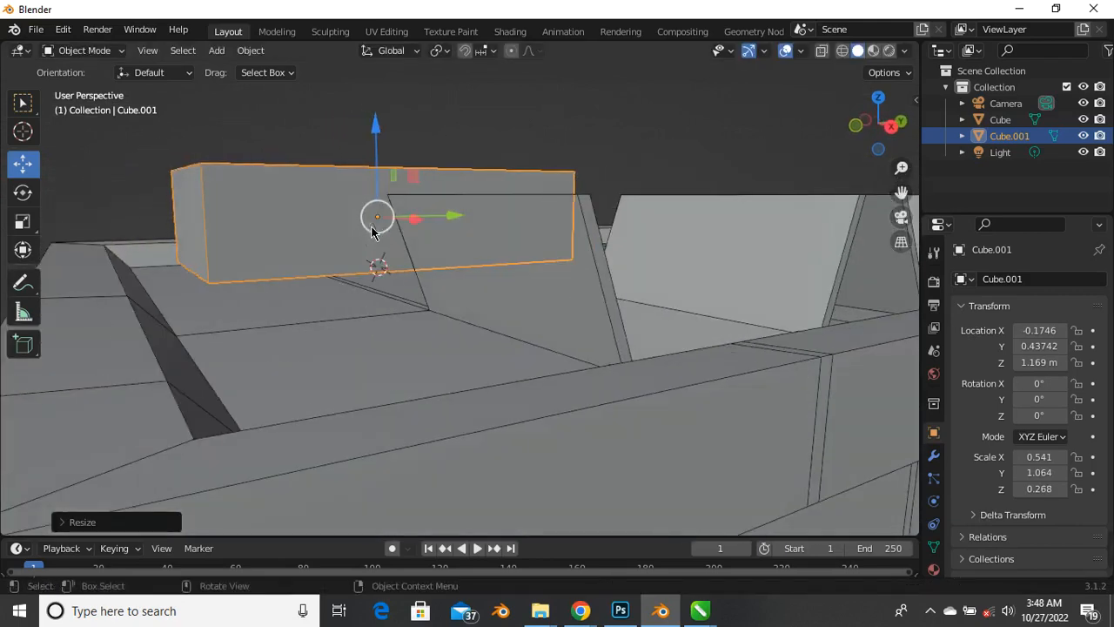
key(g)
key(z)
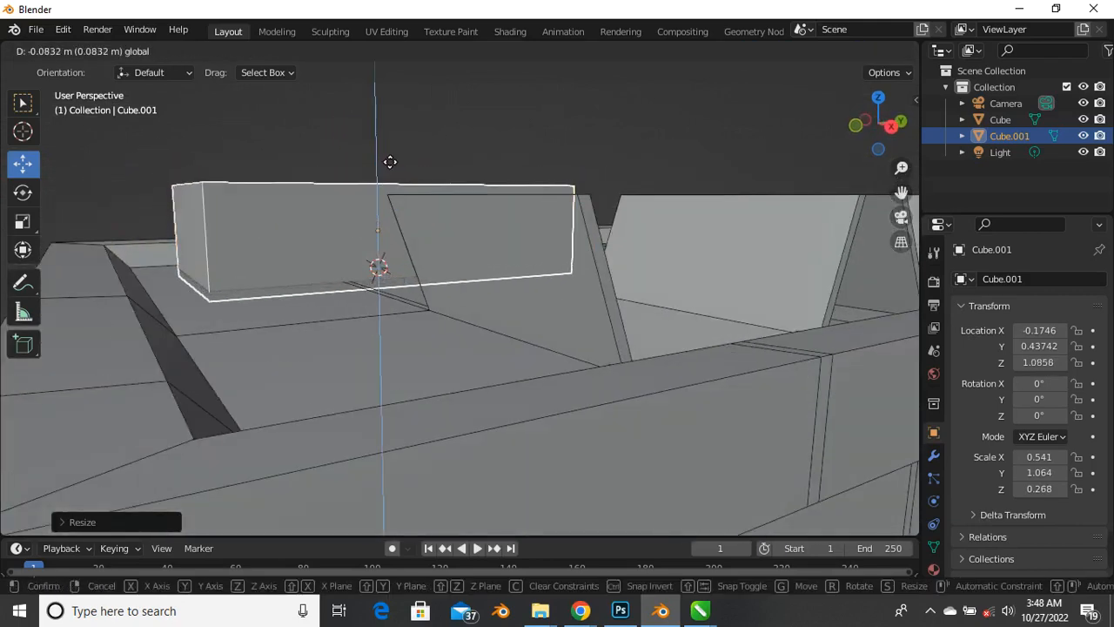
click(391, 159)
click(298, 122)
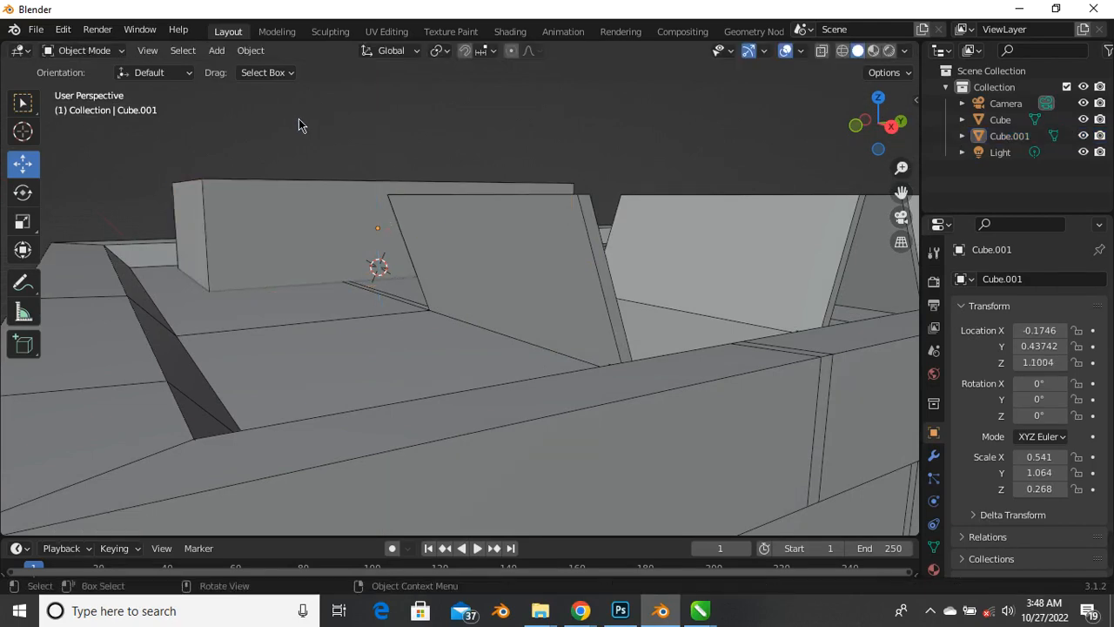
Inspect how the block sits on the recessed floor beside the flapped openings from several angles and distances
scroll(399, 219, down, 5)
middle_drag(400, 218, 242, 263)
scroll(369, 130, up, 3)
middle_drag(369, 130, 460, 201)
middle_drag(330, 227, 304, 305)
scroll(355, 261, up, 3)
scroll(380, 243, down, 3)
scroll(380, 284, up, 4)
scroll(381, 285, down, 3)
scroll(310, 233, up, 3)
shift+middle_drag(330, 227, 363, 328)
scroll(264, 258, up, 3)
scroll(281, 279, down, 3)
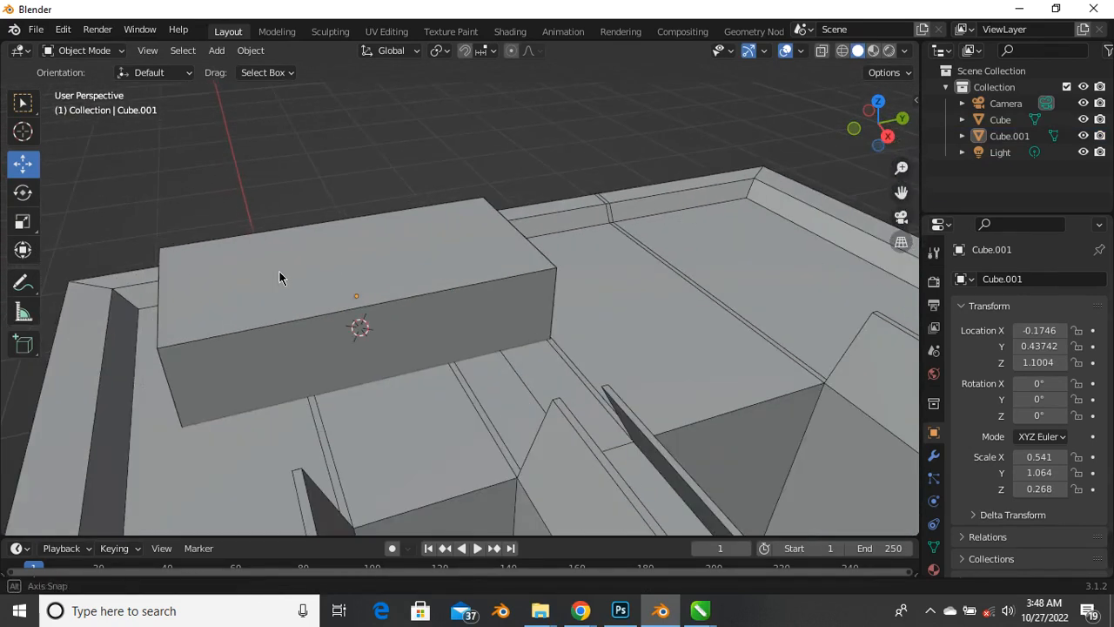
middle_drag(281, 279, 431, 332)
scroll(398, 310, up, 3)
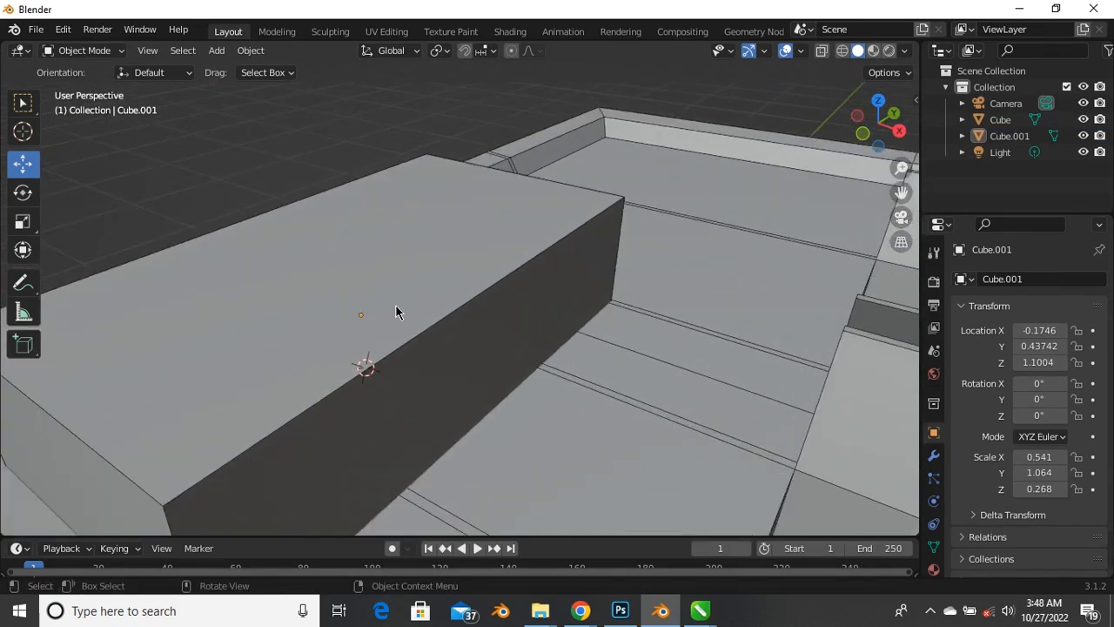
scroll(409, 288, down, 3)
scroll(293, 301, down, 2)
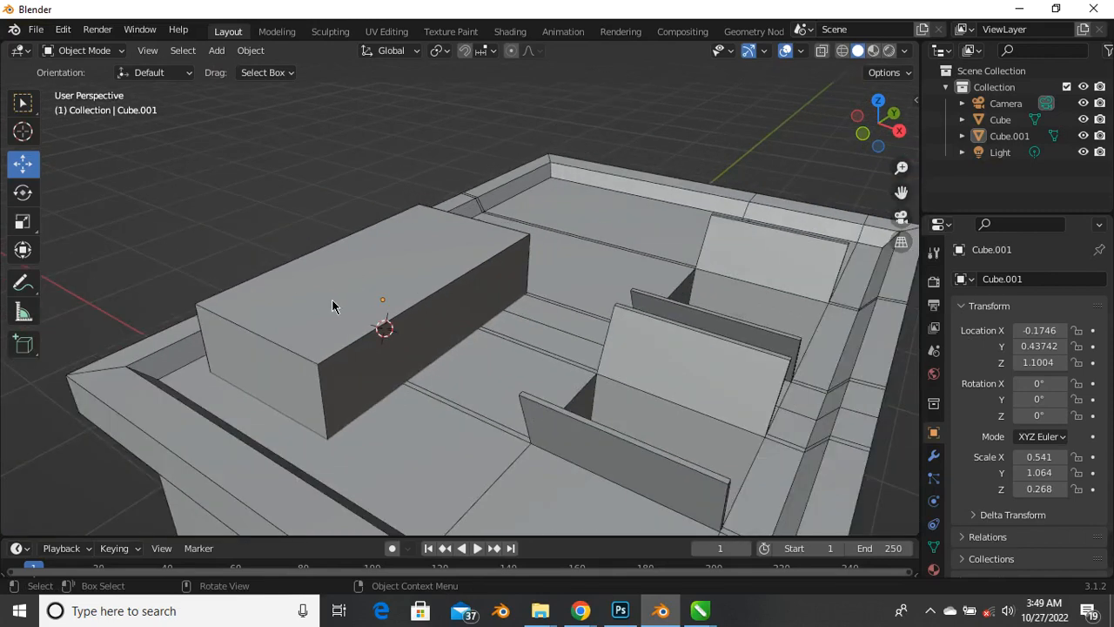
Examine the block and the flapped openings on the recessed floor from nearer and farther away
scroll(335, 300, up, 1)
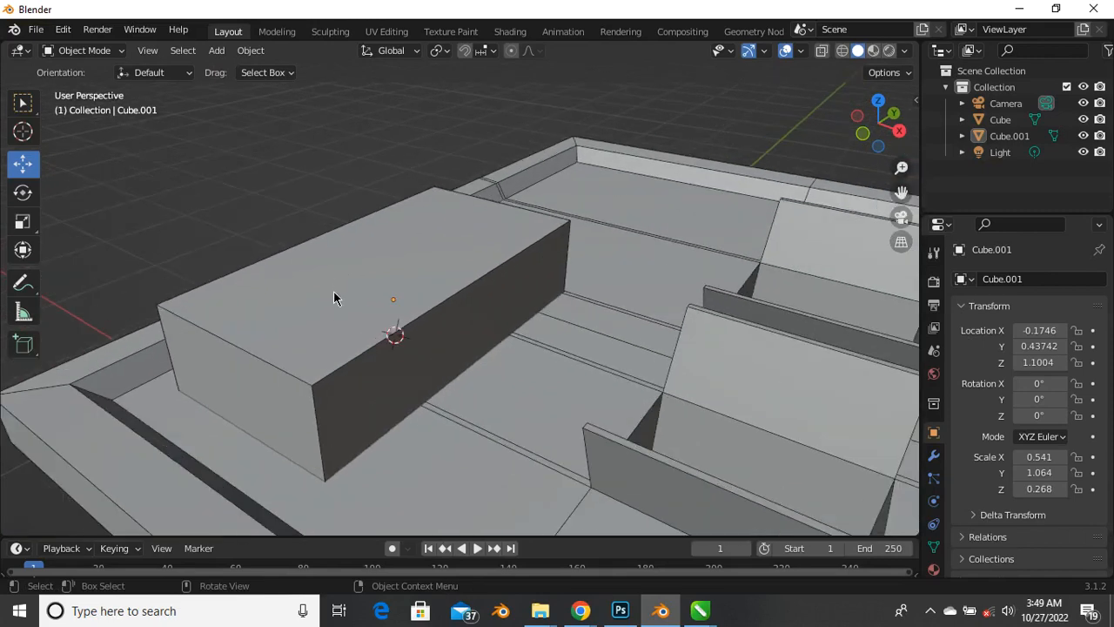
scroll(396, 301, down, 2)
middle_drag(401, 300, 426, 306)
scroll(343, 276, down, 3)
scroll(331, 347, up, 5)
scroll(349, 294, down, 4)
scroll(404, 269, up, 5)
scroll(400, 280, down, 4)
Make the rimmed box the active object, leave everything deselected, and place the 3D cursor on the upper part of its front wall
click(423, 293)
click(309, 171)
scroll(427, 305, up, 1)
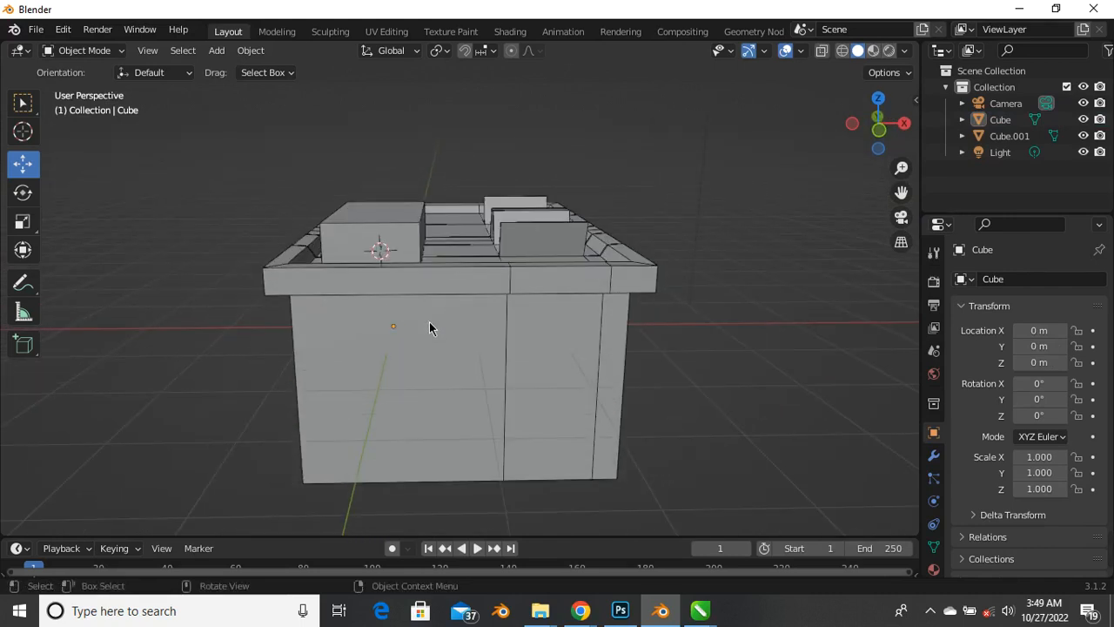
key(shift)
shift+right_click(406, 314)
Activate the interactive Add Cube tool with surface depth and orientation for the box's front wall
middle_drag(408, 333, 386, 294)
scroll(387, 295, up, 1)
scroll(368, 288, down, 1)
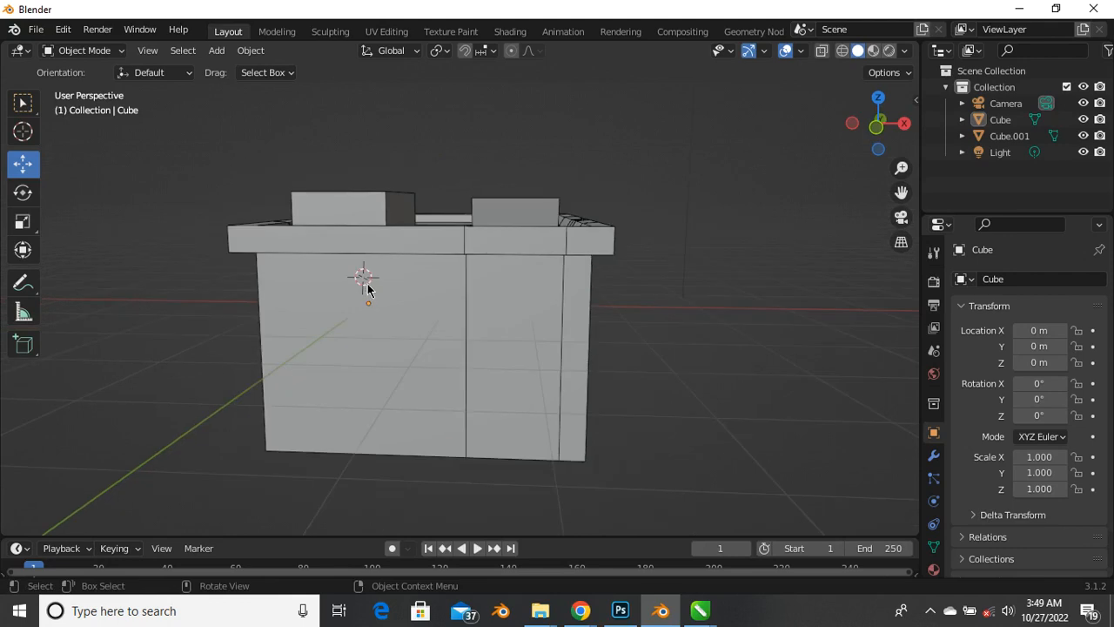
scroll(376, 298, up, 1)
scroll(388, 293, down, 3)
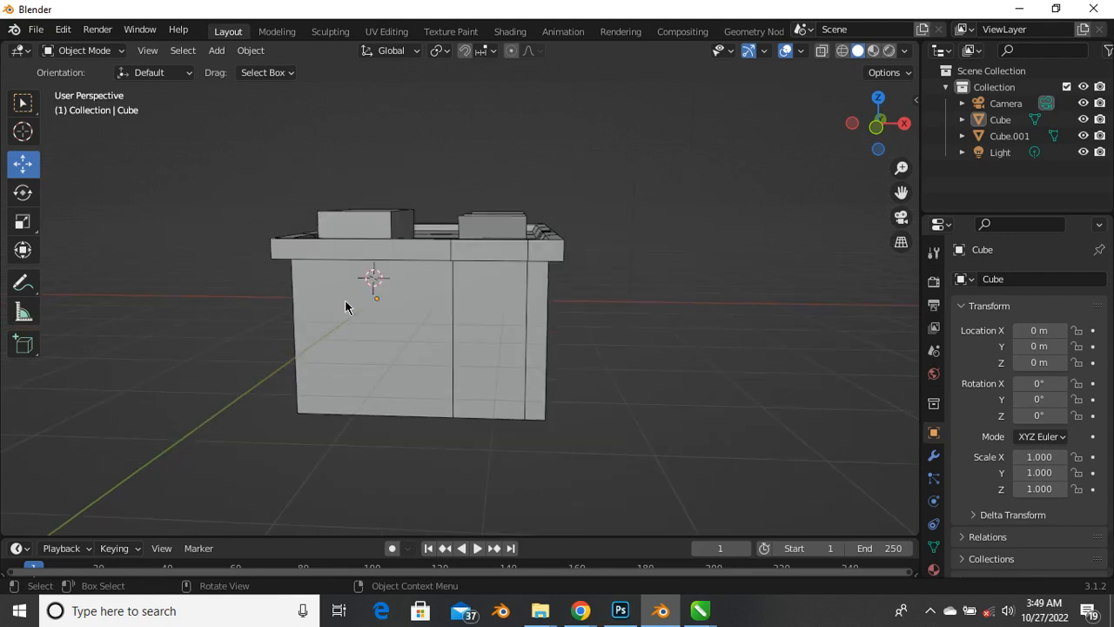
scroll(346, 305, up, 3)
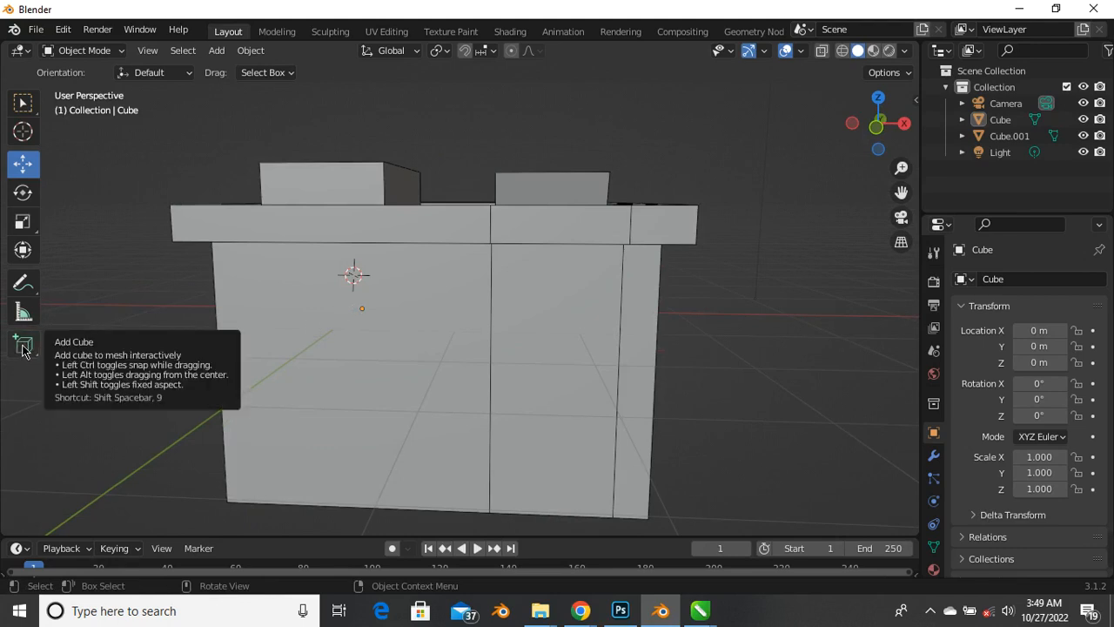
click(23, 347)
middle_drag(394, 299, 534, 291)
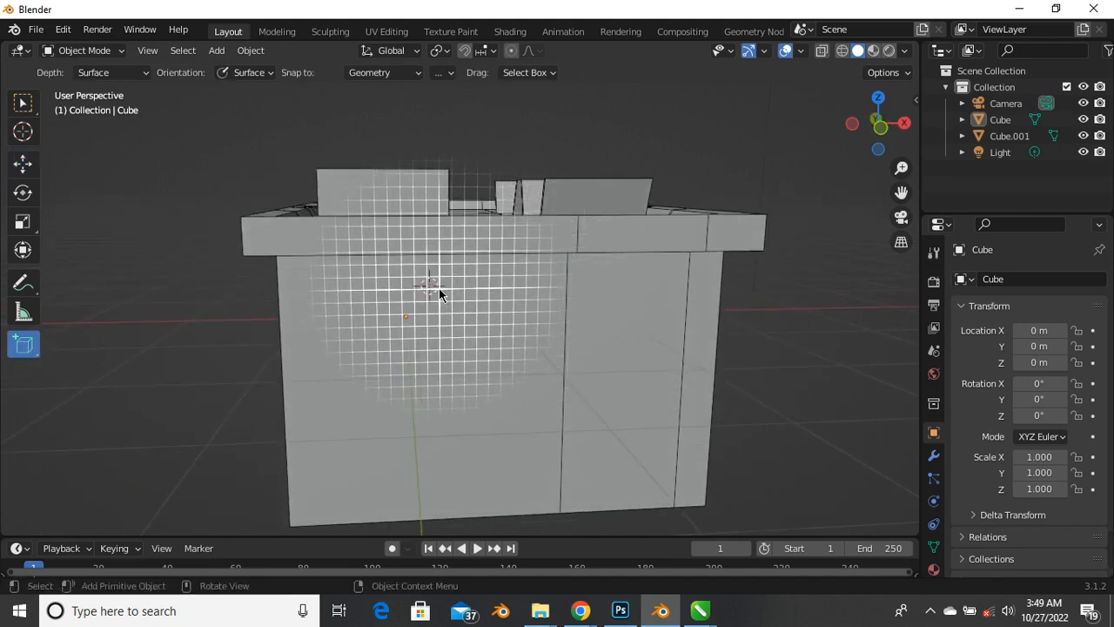
middle_drag(438, 288, 401, 305)
scroll(351, 323, down, 4)
scroll(487, 330, up, 3)
middle_drag(488, 337, 467, 340)
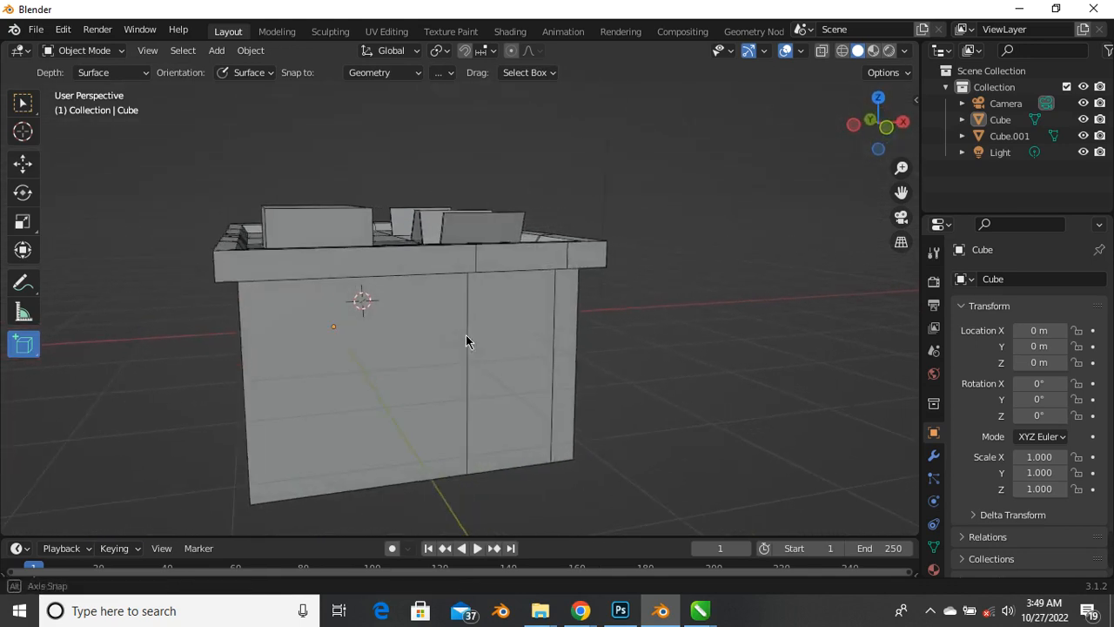
Add a thin box-shaped bar projecting outward from the upper part of the basket's end wall
middle_drag(317, 333, 319, 323)
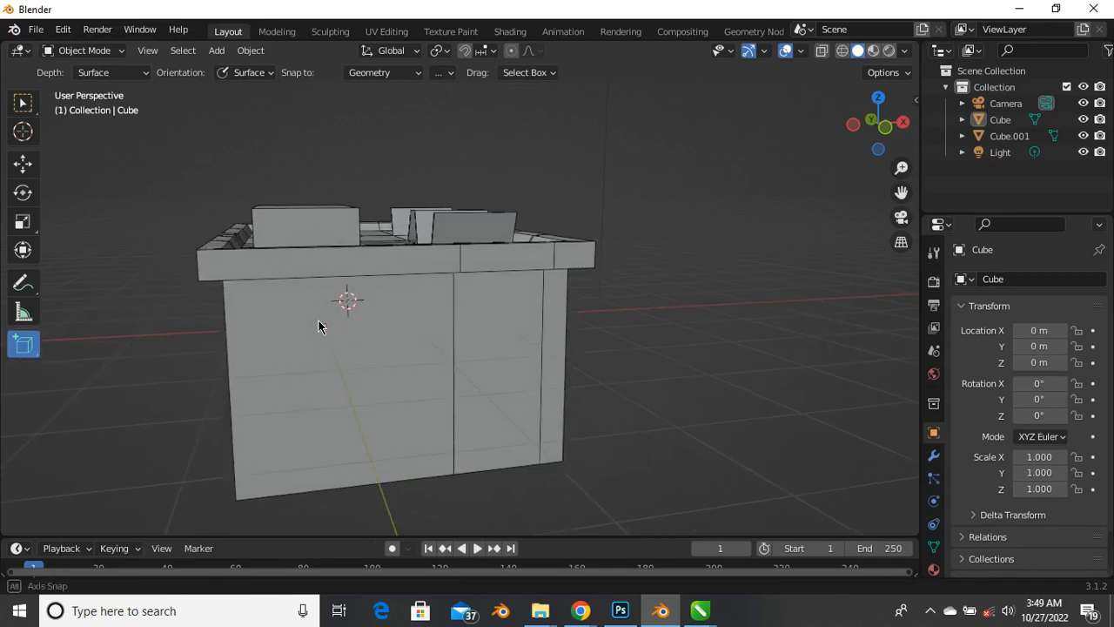
scroll(311, 305, up, 4)
scroll(489, 317, down, 2)
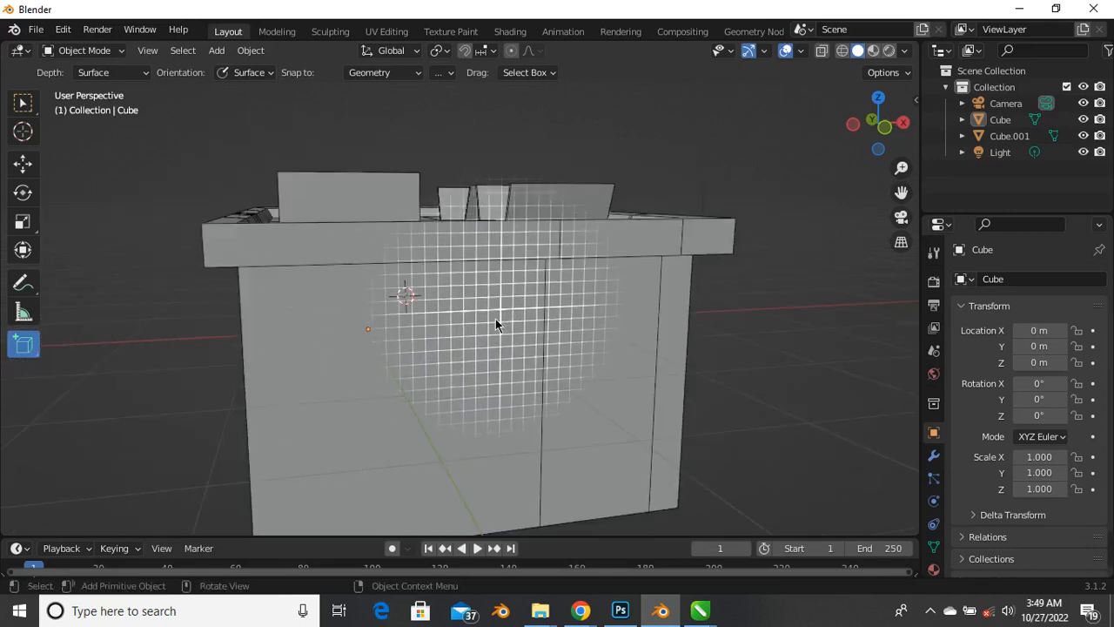
middle_drag(497, 322, 472, 320)
drag(338, 290, 356, 307)
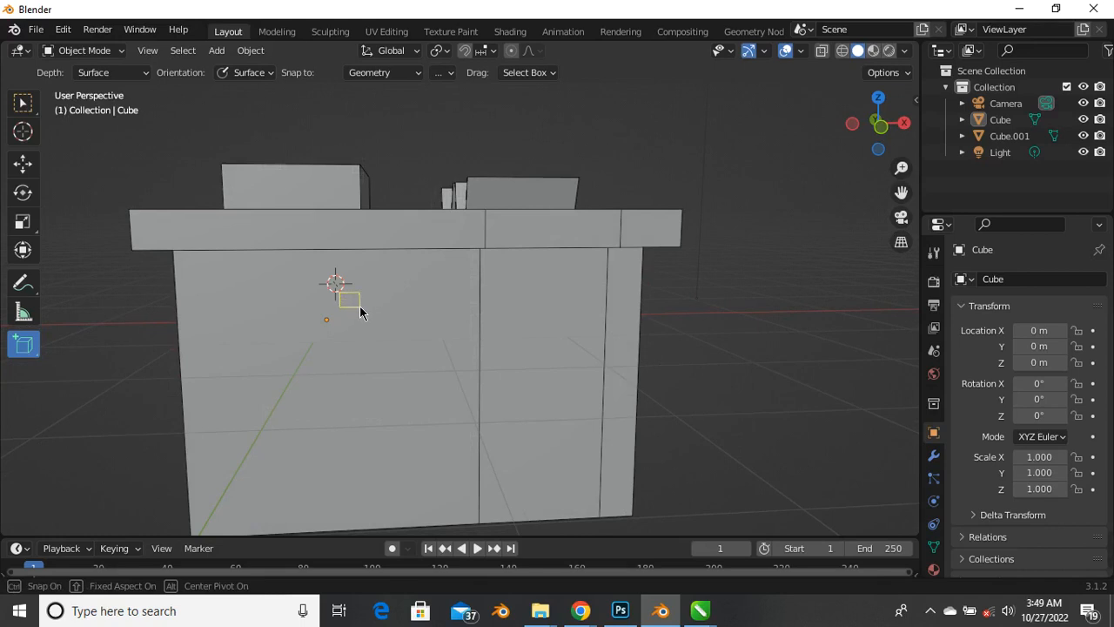
drag(358, 303, 357, 307)
click(374, 361)
scroll(385, 334, down, 2)
scroll(385, 335, down, 2)
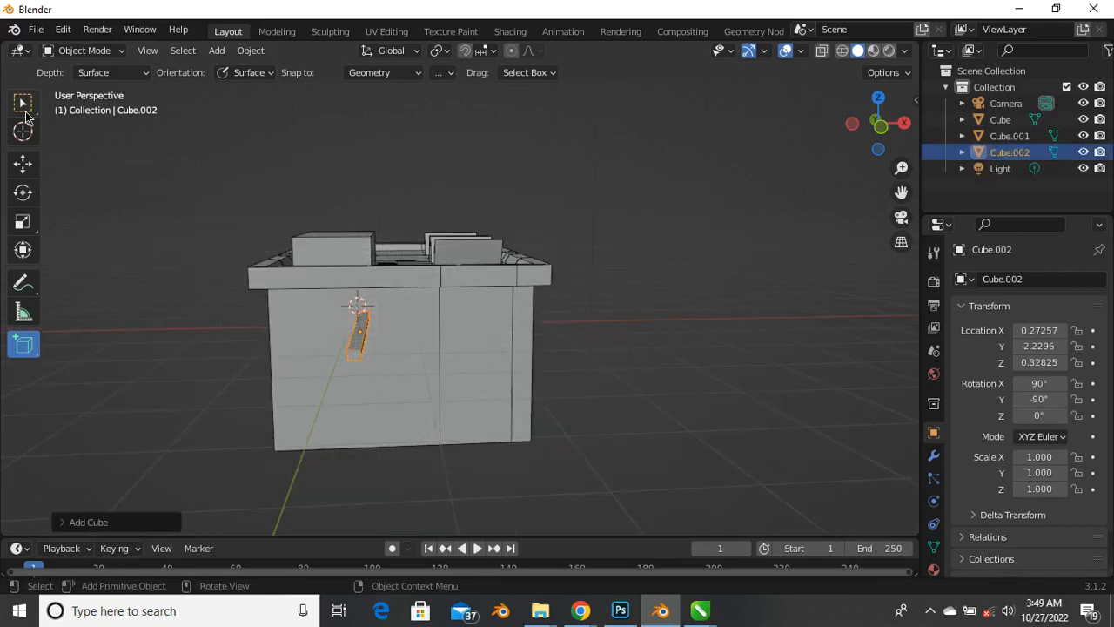
click(23, 102)
Shorten the bar by scaling it to about 0.71 along the global Y axis
middle_drag(453, 329, 290, 365)
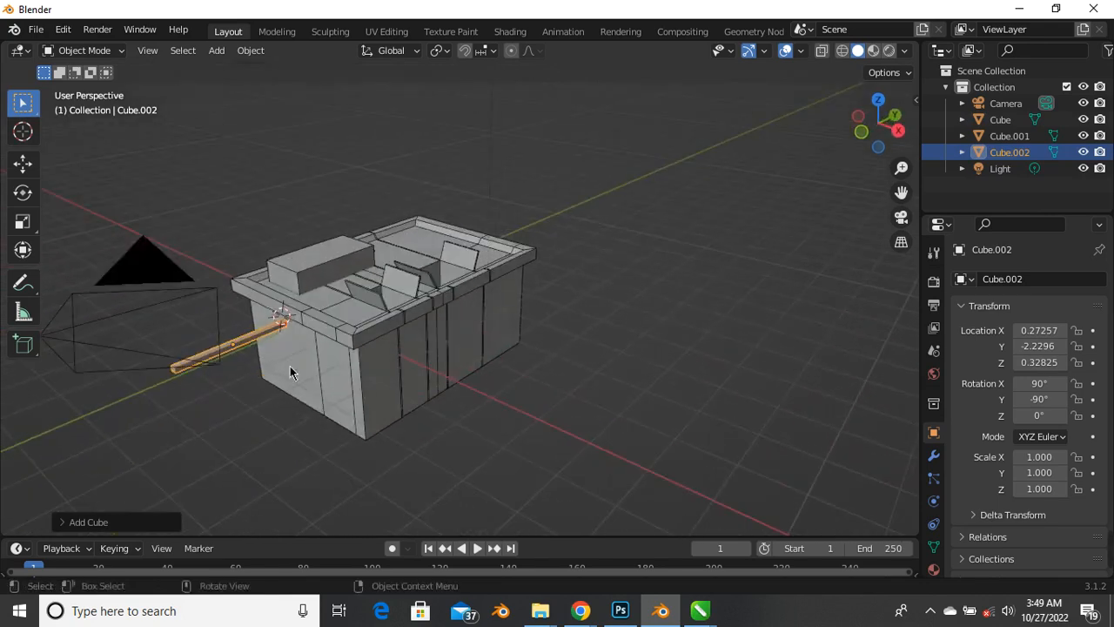
scroll(235, 362, up, 4)
middle_drag(219, 362, 260, 313)
scroll(239, 299, up, 1)
scroll(318, 342, up, 1)
scroll(333, 333, down, 1)
middle_drag(335, 331, 331, 309)
click(339, 294)
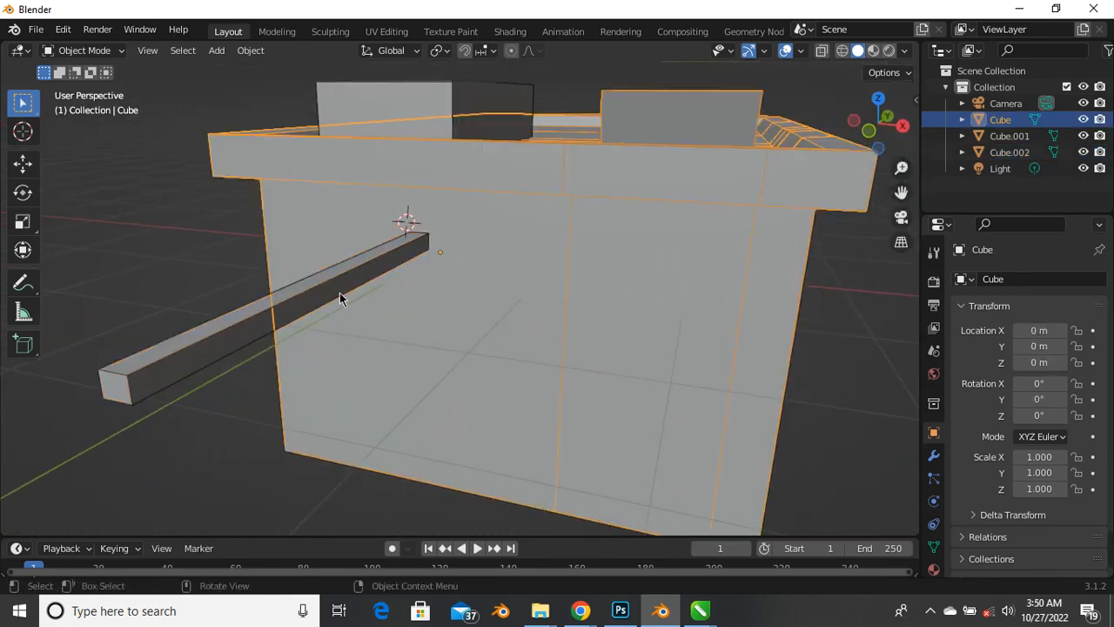
click(341, 296)
key(s)
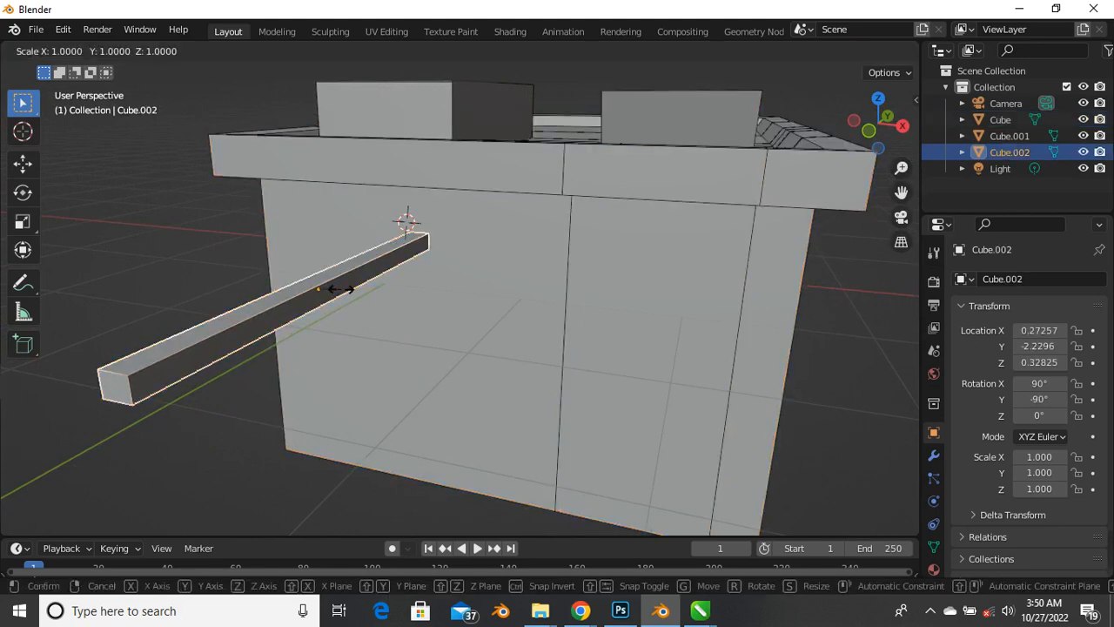
key(x)
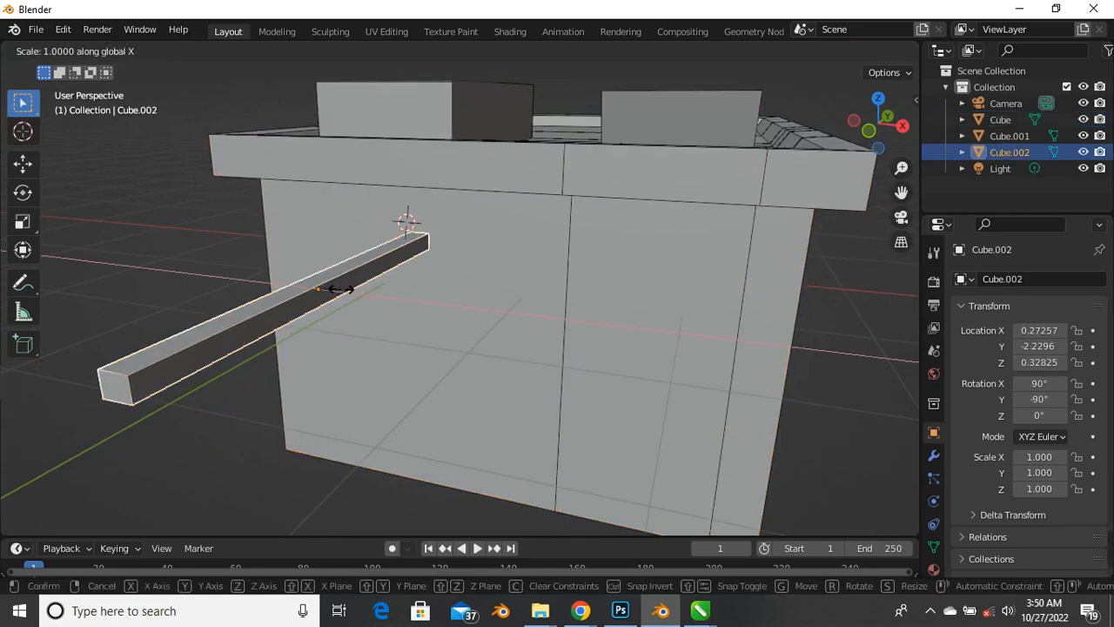
key(y)
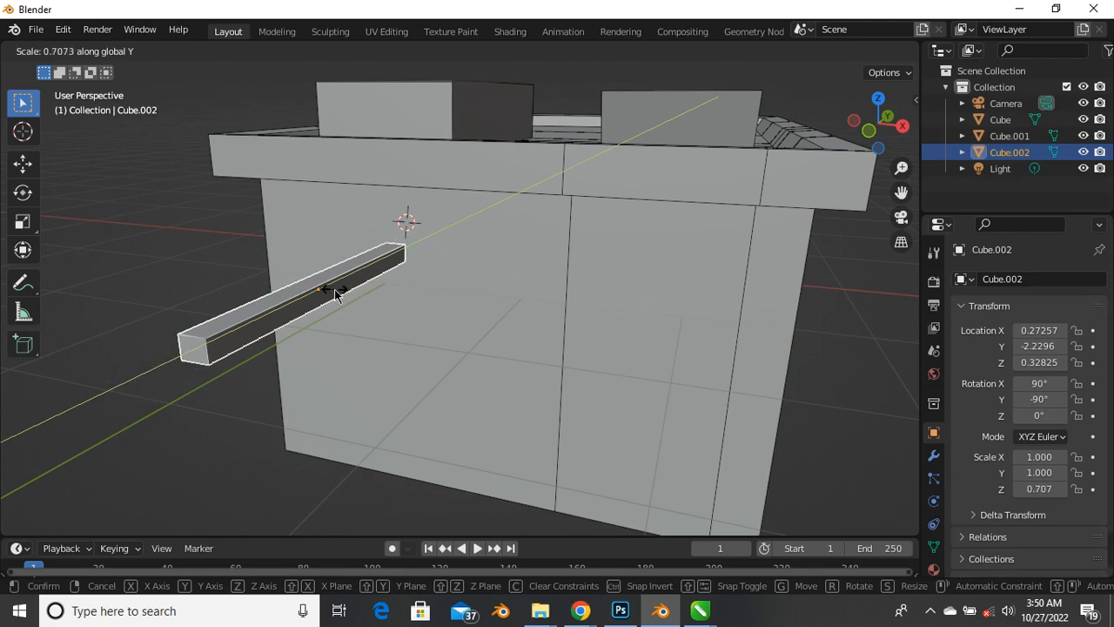
click(336, 294)
Thicken the bar vertically by scaling it to about 1.13 along the global Z axis
middle_drag(337, 326, 351, 321)
scroll(348, 309, up, 2)
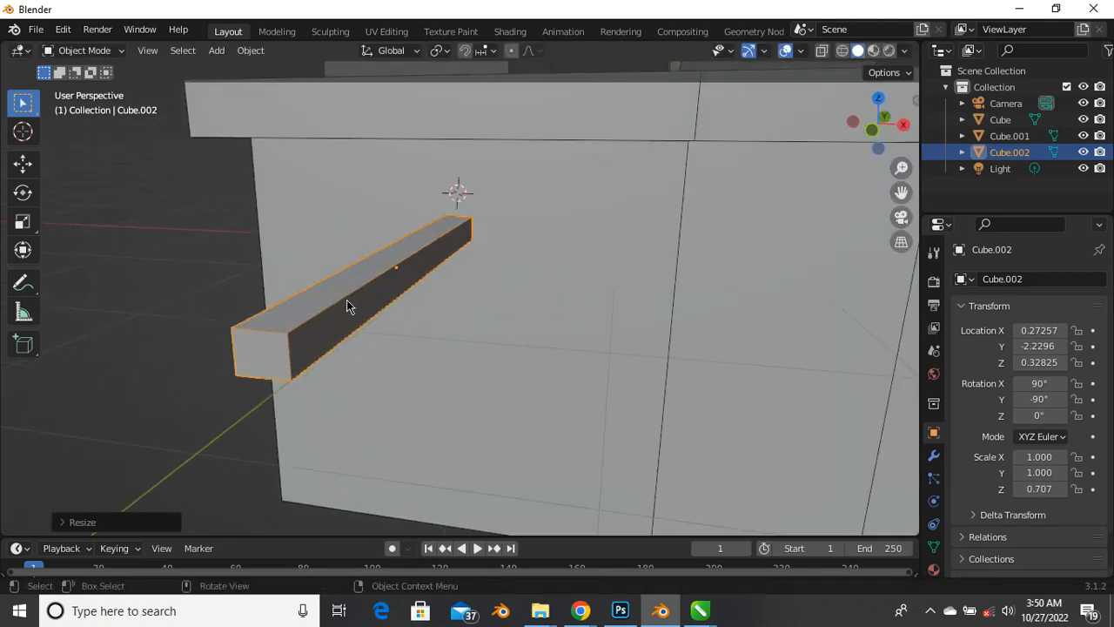
key(s)
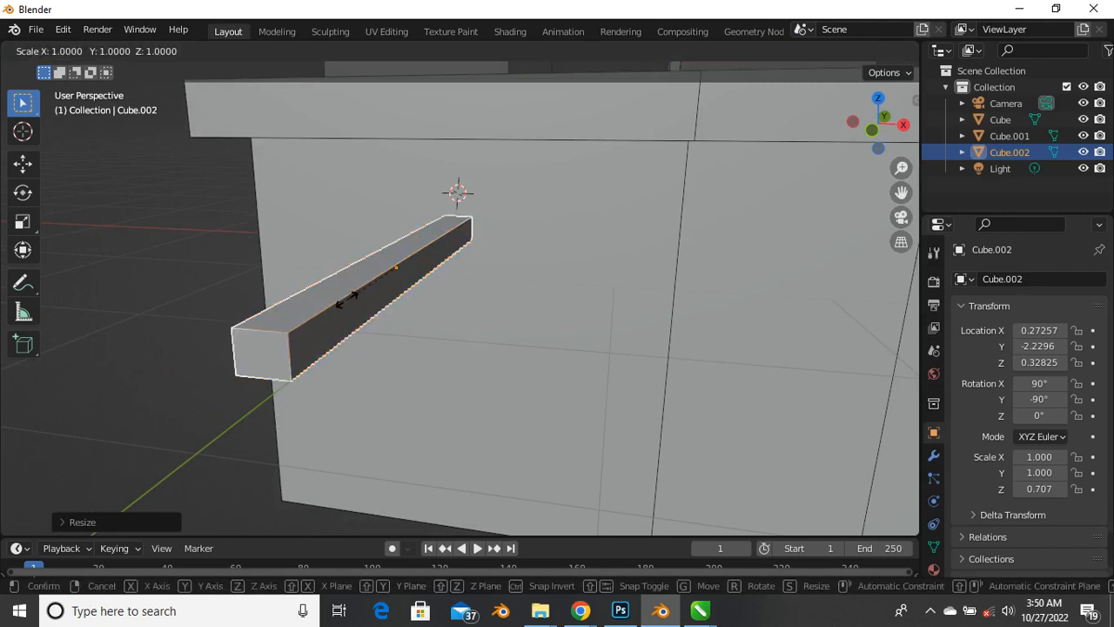
key(z)
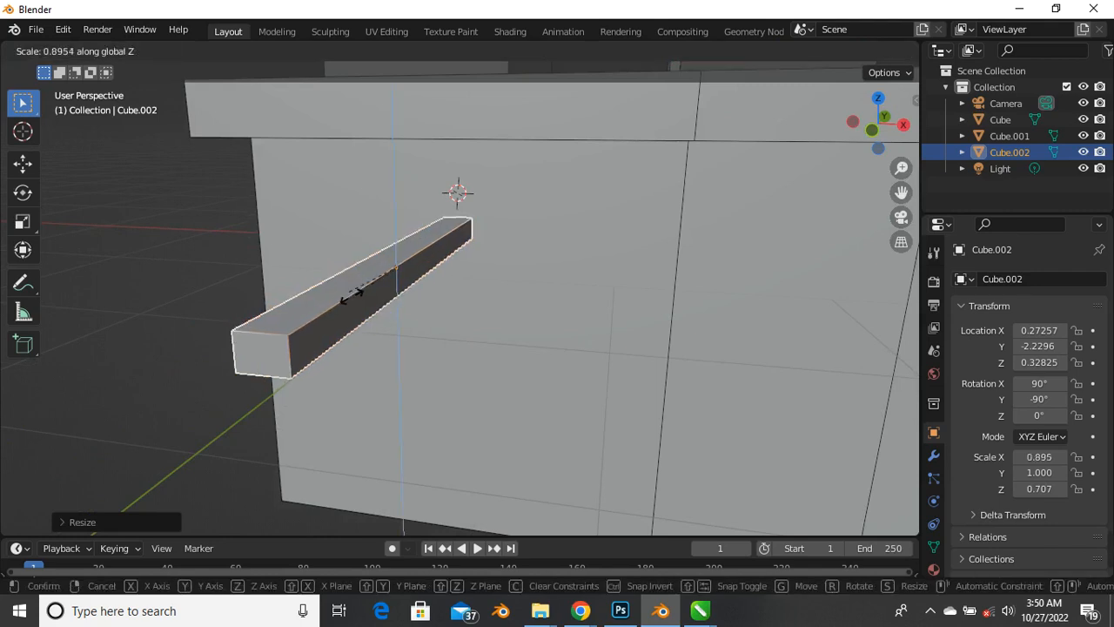
click(340, 300)
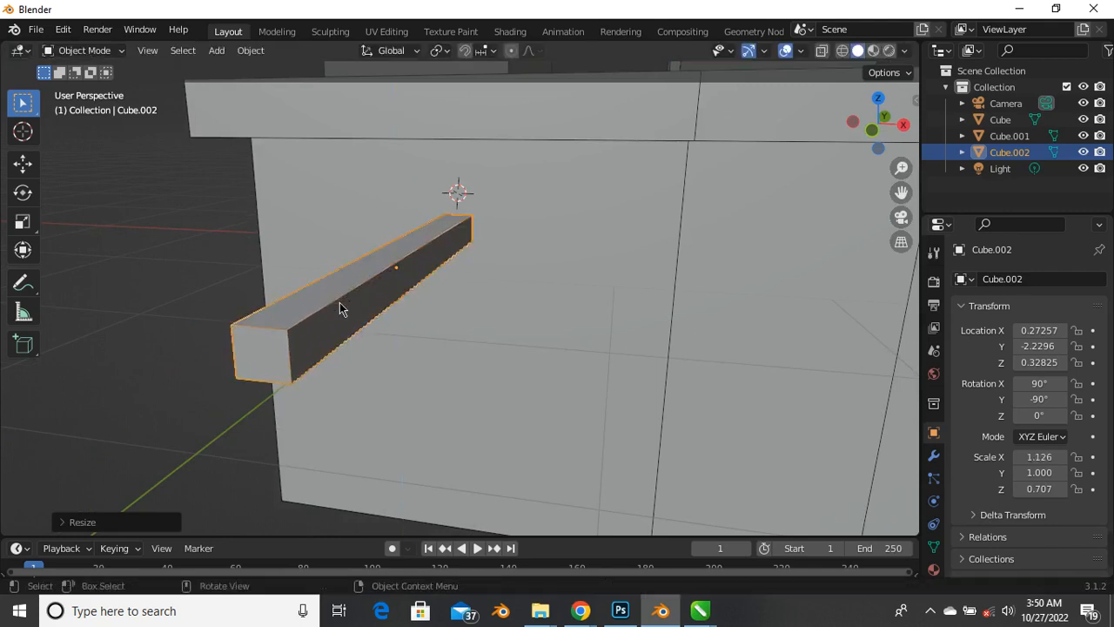
Add a loop cut across the bar in Edit Mode and slide it close to the outer end
middle_drag(284, 298, 276, 377)
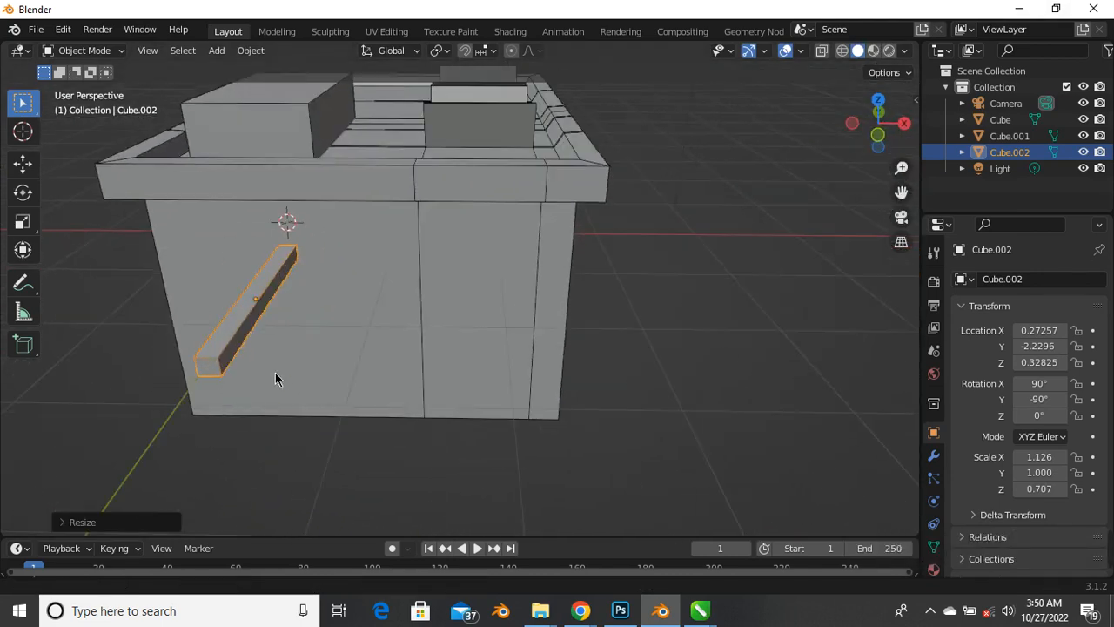
scroll(237, 352, up, 2)
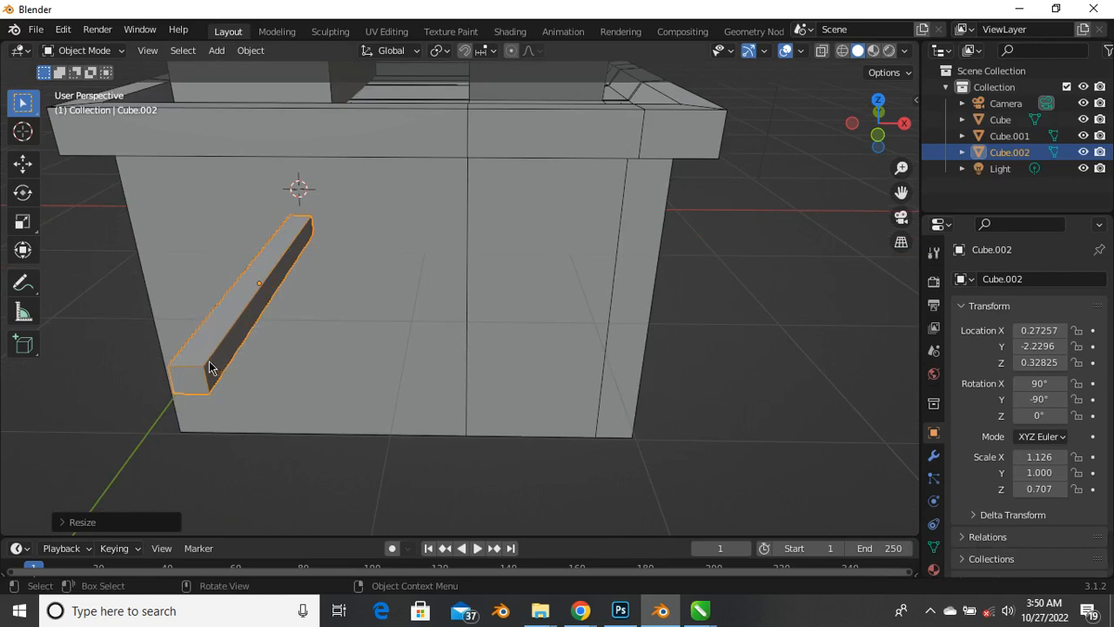
key(Tab)
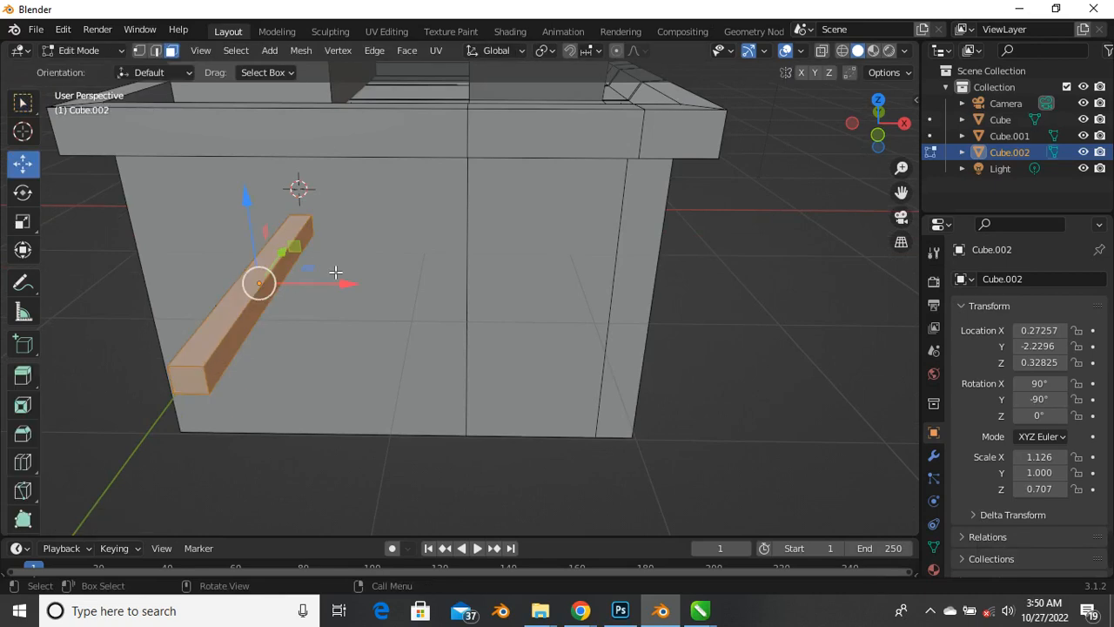
scroll(336, 273, down, 3)
middle_drag(300, 285, 189, 216)
scroll(189, 217, up, 3)
middle_drag(288, 261, 284, 258)
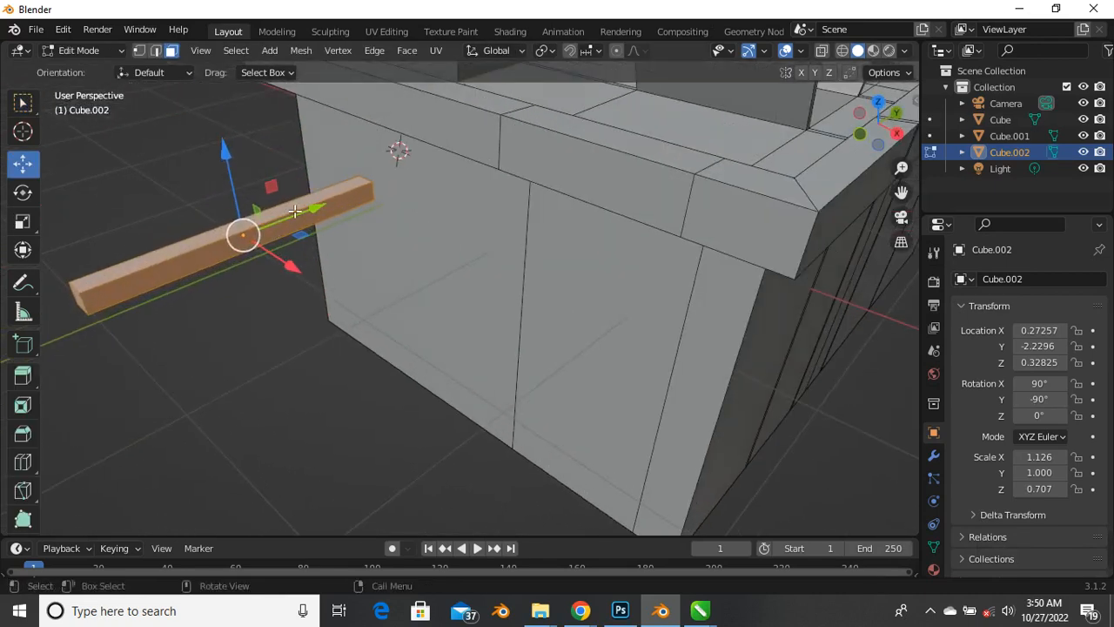
shift+middle_drag(246, 226, 342, 332)
scroll(331, 350, up, 1)
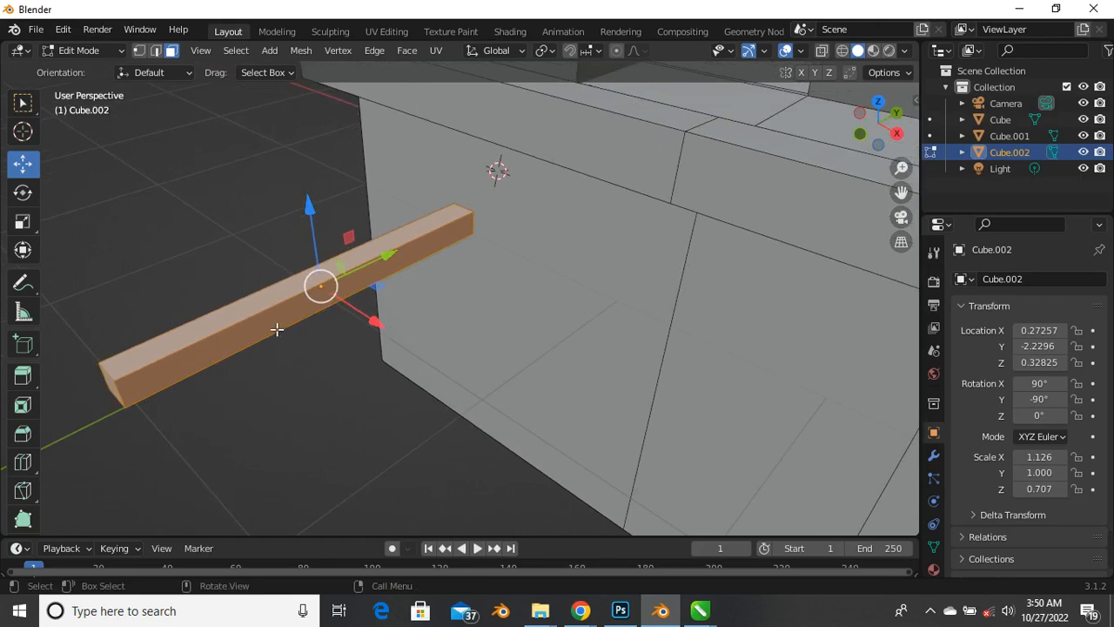
key(ctrl+r)
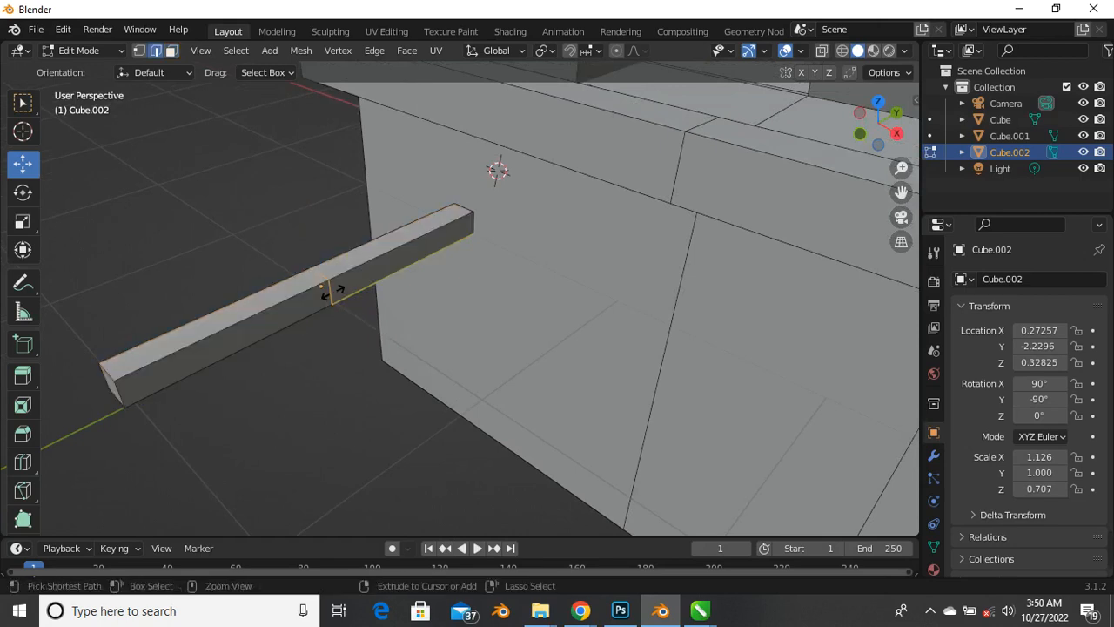
click(323, 293)
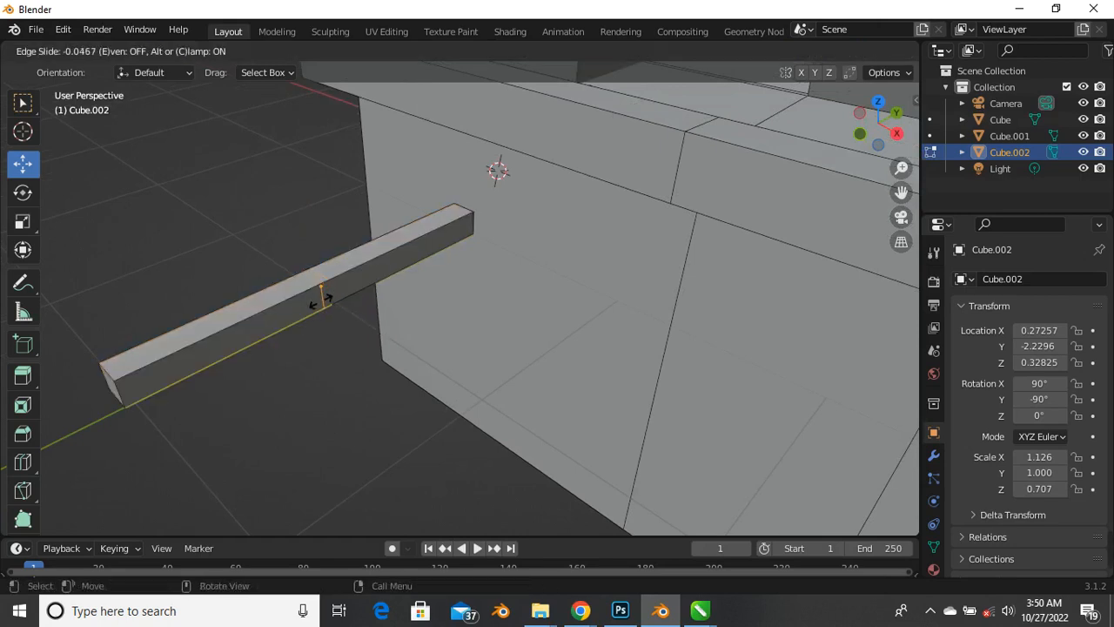
click(187, 359)
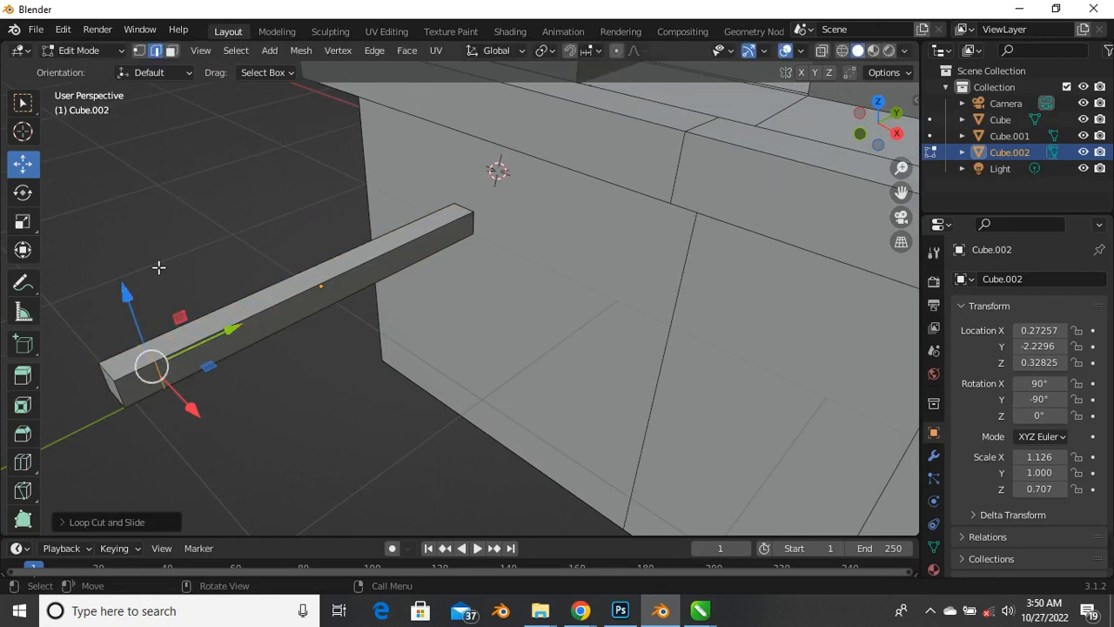
Extrude the small side face at the bar's outer end sideways, forming a long crossbar parallel to the end wall
key(3)
click(144, 389)
middle_drag(149, 296, 152, 376)
scroll(189, 406, up, 2)
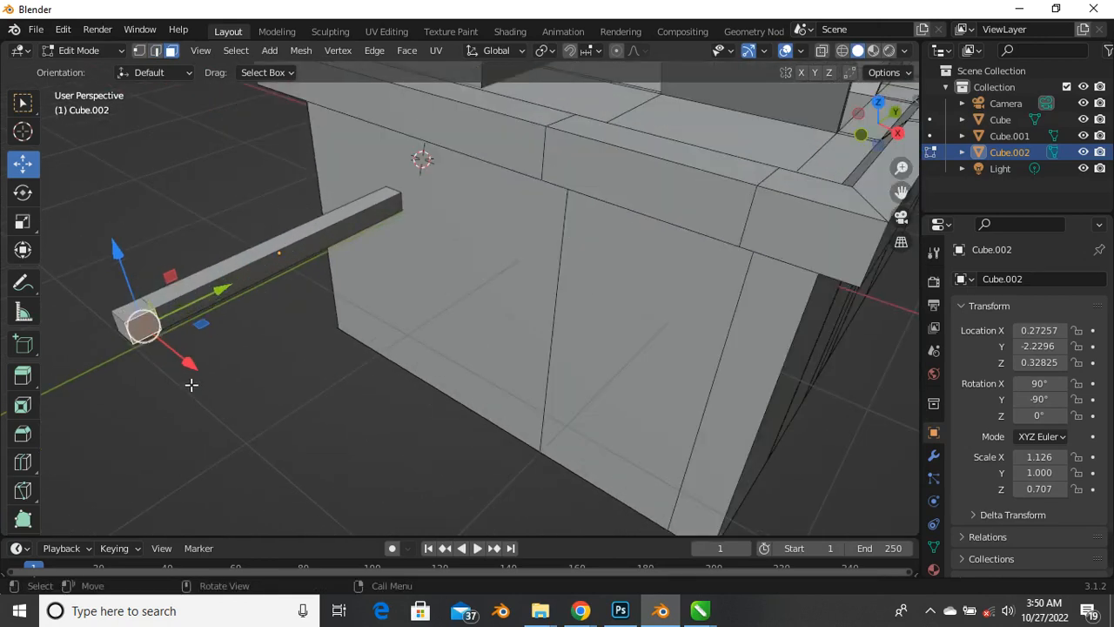
key(e)
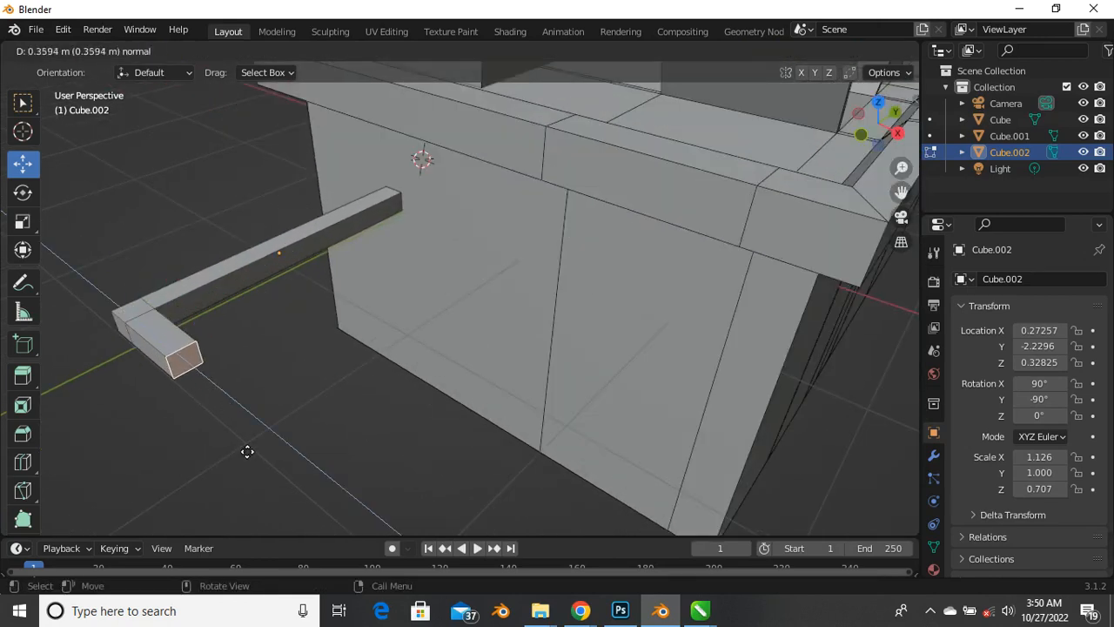
click(371, 194)
Add a loop cut across the crossbar and slide it close to its free end
middle_drag(372, 186, 505, 226)
middle_drag(626, 209, 577, 256)
scroll(600, 326, up, 2)
middle_drag(601, 326, 365, 343)
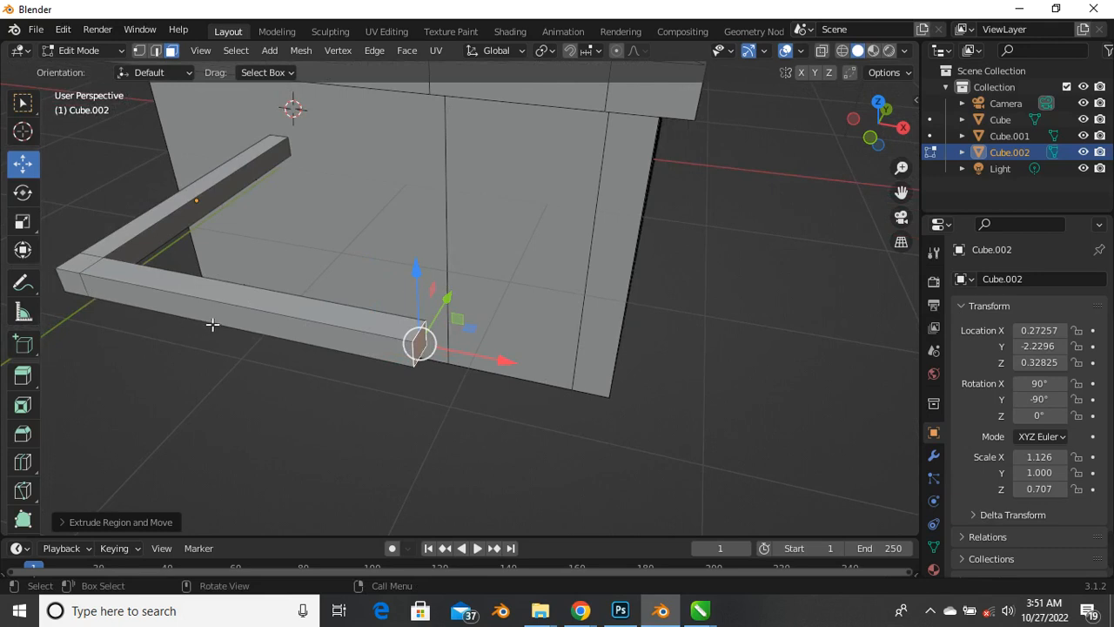
key(ctrl+r)
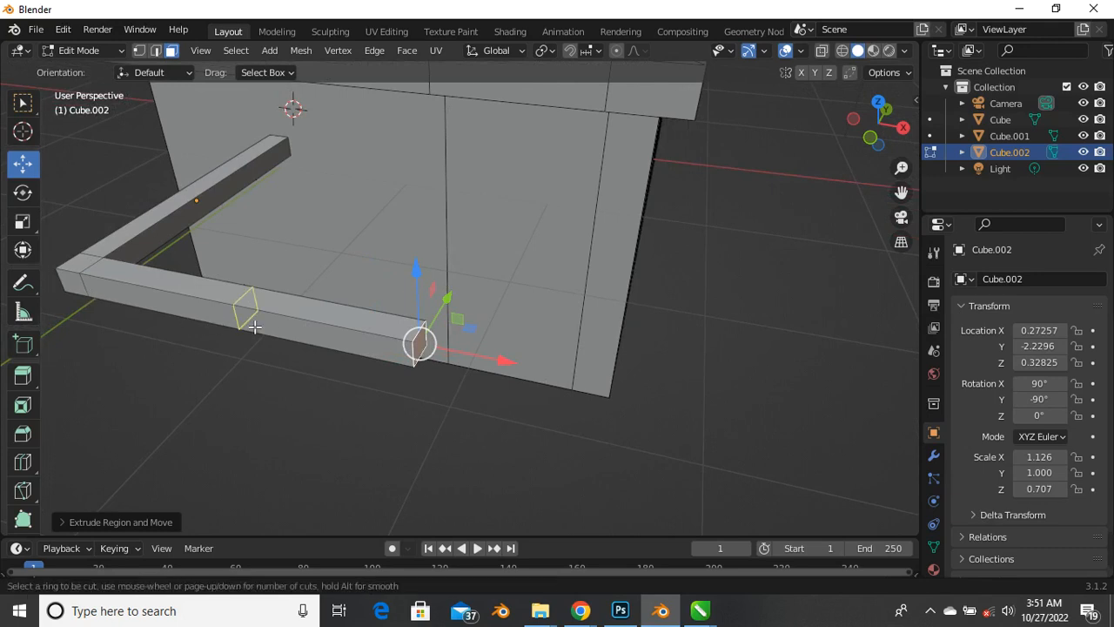
click(255, 326)
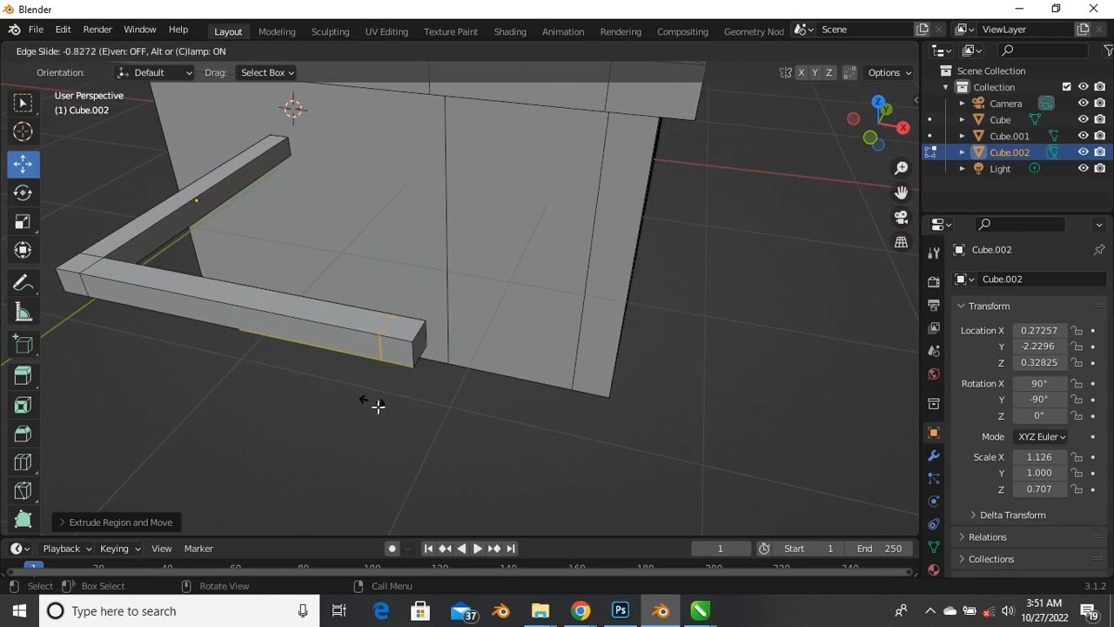
click(378, 404)
Extrude the small inner side face at the crossbar's free end back toward the basket wall as a second arm
middle_drag(688, 301, 244, 217)
scroll(187, 263, up, 3)
scroll(247, 212, up, 3)
middle_drag(331, 192, 317, 264)
key(3)
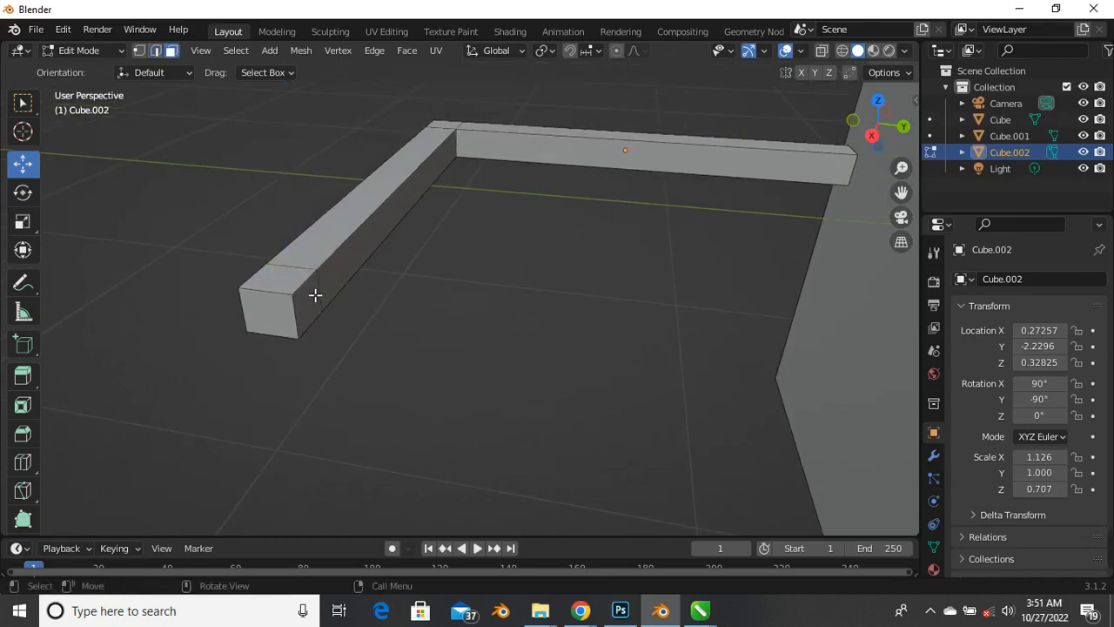
click(315, 300)
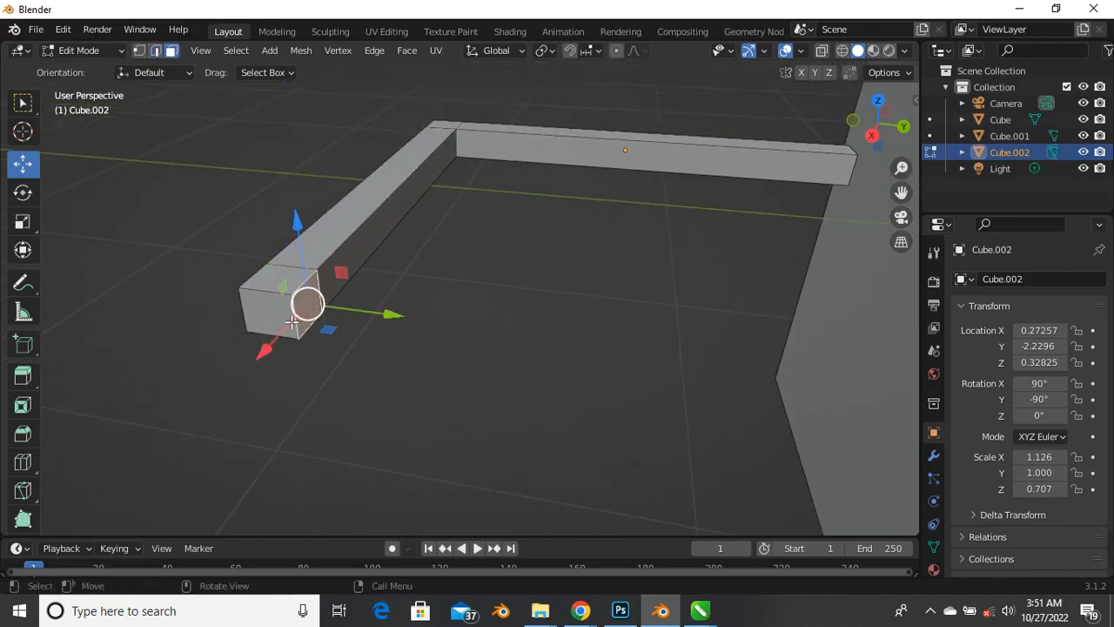
scroll(291, 322, down, 4)
middle_drag(293, 324, 373, 370)
scroll(391, 322, up, 2)
scroll(387, 323, down, 3)
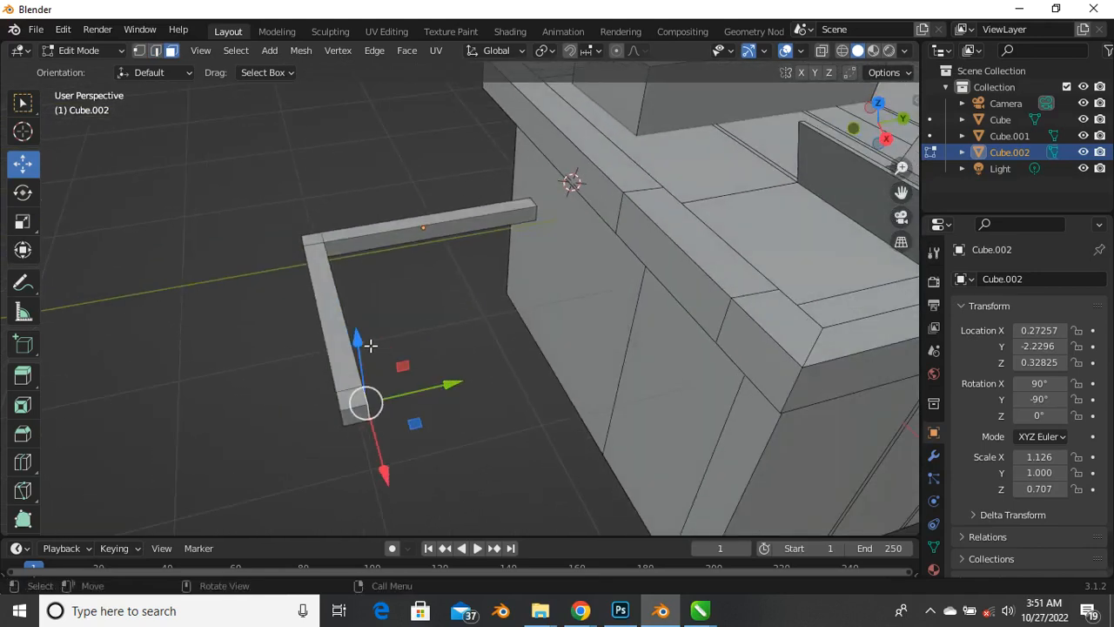
scroll(383, 359, down, 3)
scroll(406, 383, up, 4)
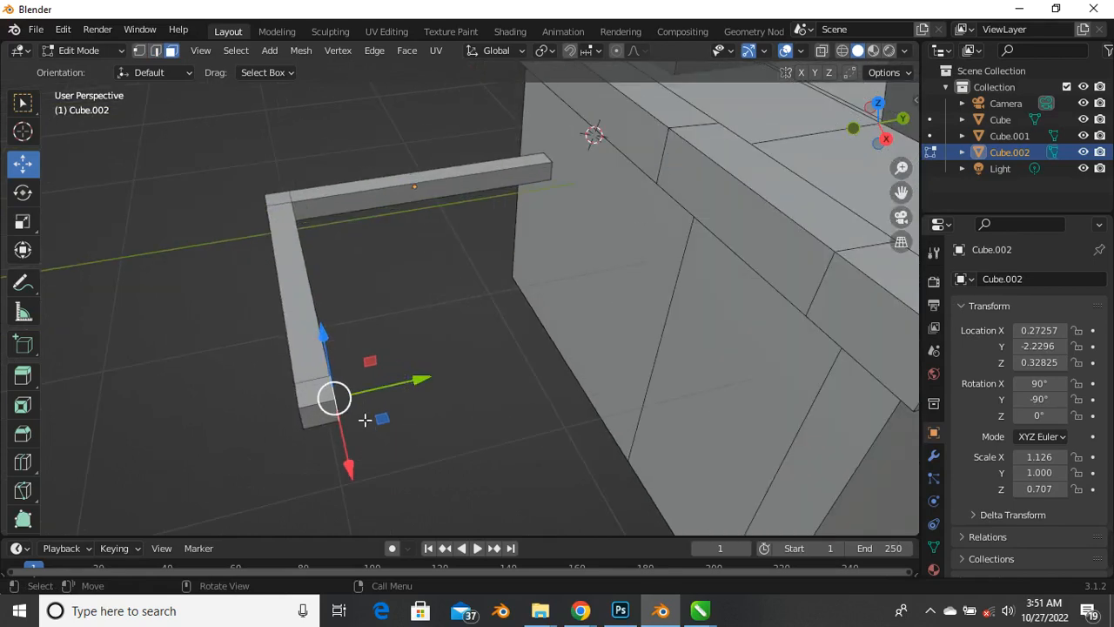
scroll(366, 416, up, 1)
scroll(369, 407, down, 1)
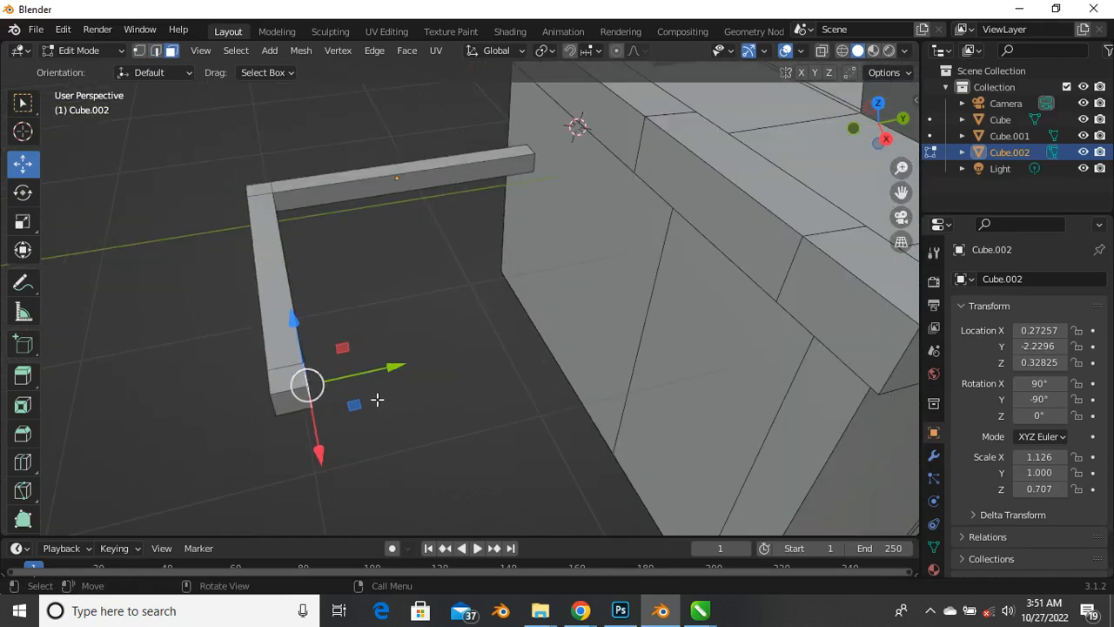
key(e)
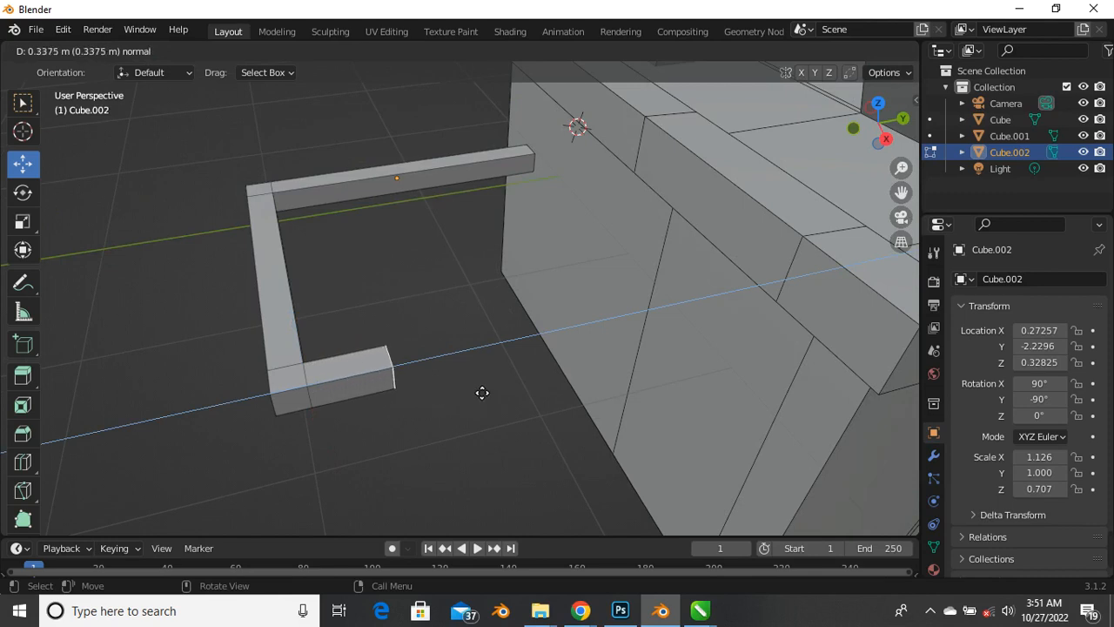
click(694, 345)
Move the second arm's end face along Y up to the basket wall, clear the selection and return to Object Mode
middle_drag(694, 344, 462, 398)
scroll(513, 281, up, 3)
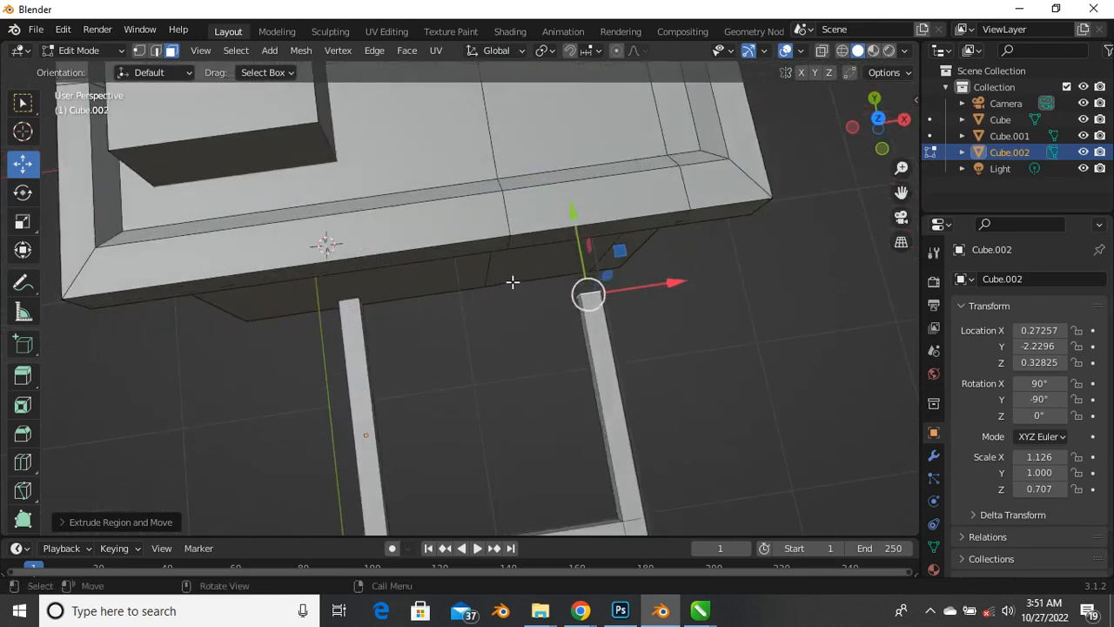
middle_drag(539, 252, 575, 279)
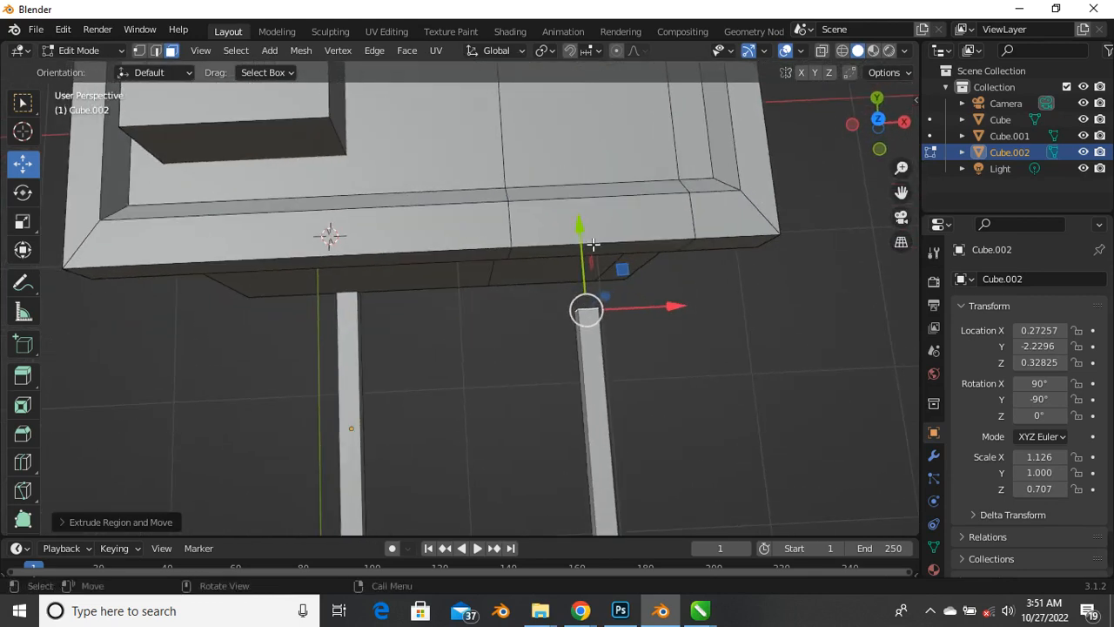
drag(590, 240, 584, 214)
drag(335, 290, 410, 336)
key(alt+a)
middle_drag(371, 284, 344, 336)
key(Tab)
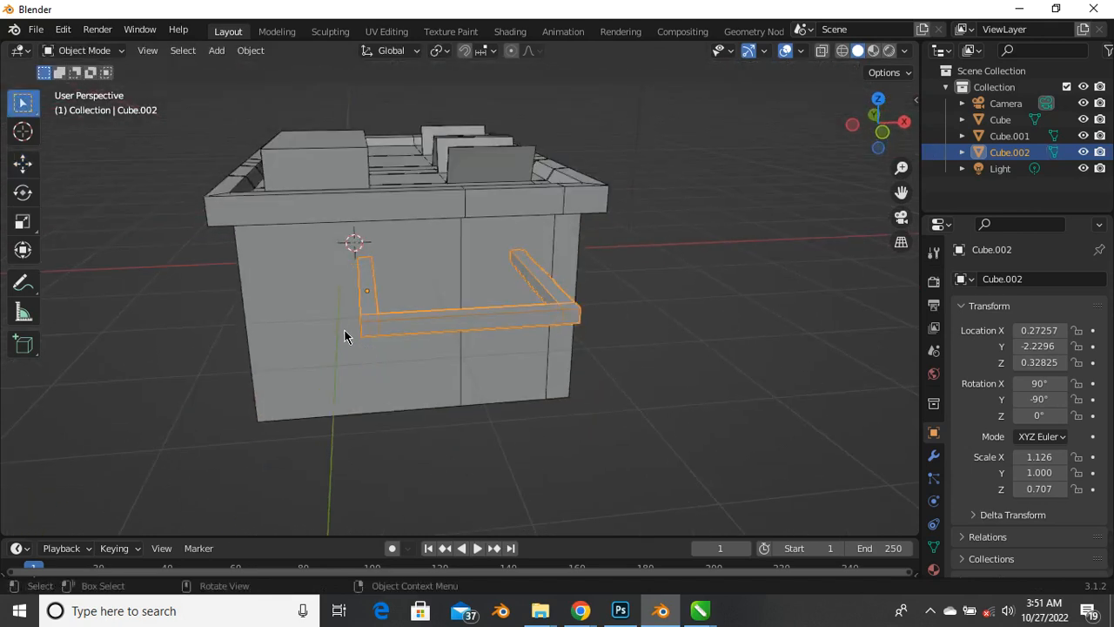
Move the handle along X to about 0.015 so it sits centred on the basket's end wall, and clear the selection
key(grave)
click(243, 262)
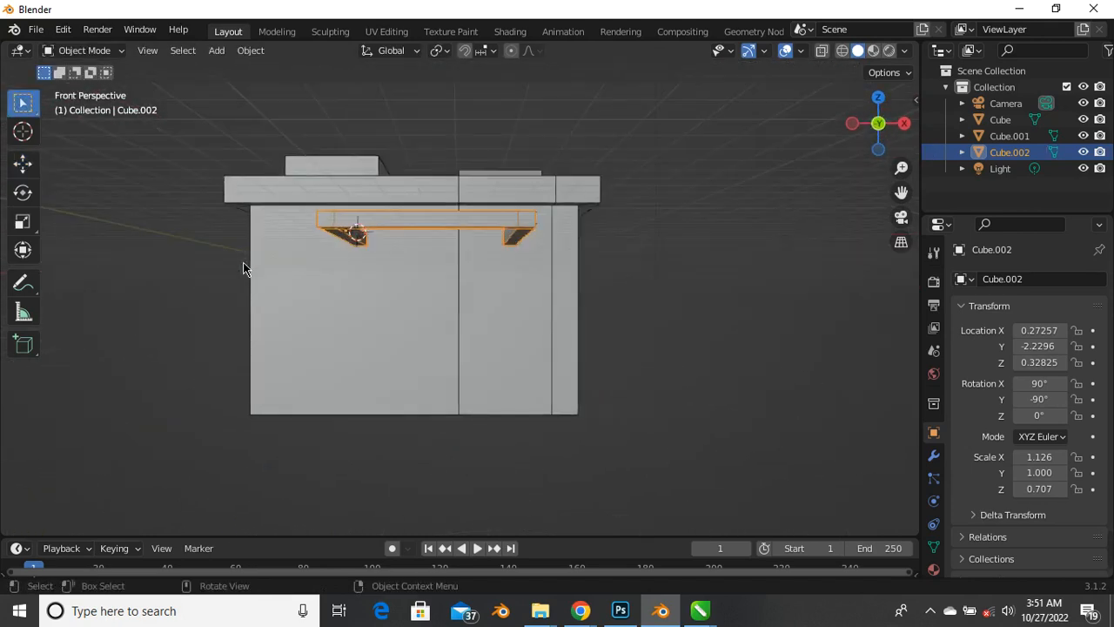
scroll(391, 192, up, 3)
scroll(305, 270, down, 2)
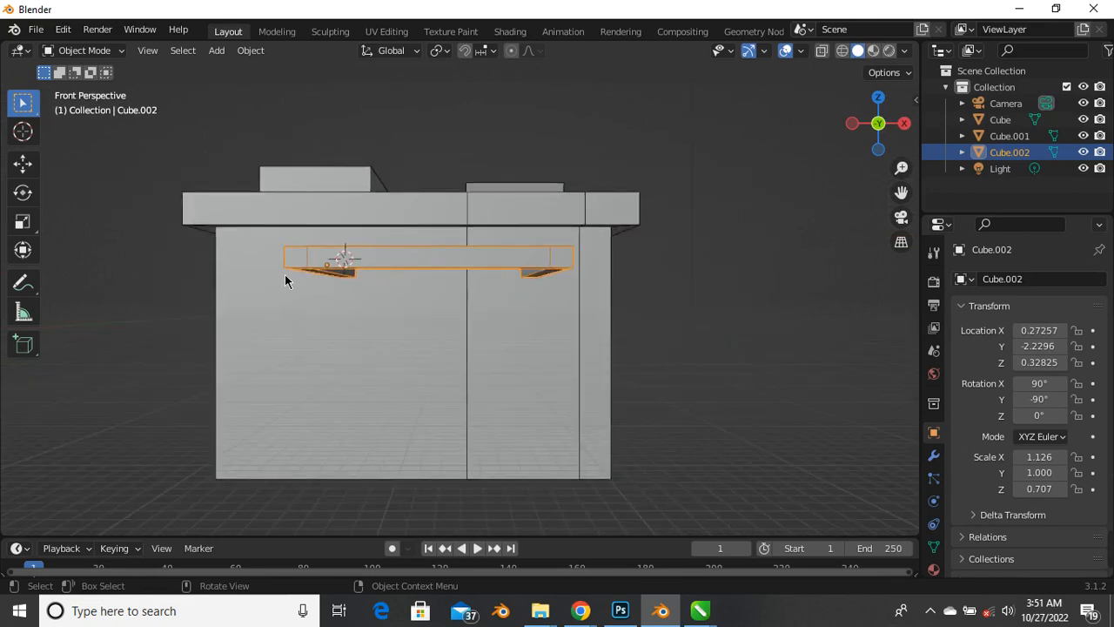
scroll(276, 253, down, 1)
click(23, 162)
scroll(365, 279, up, 2)
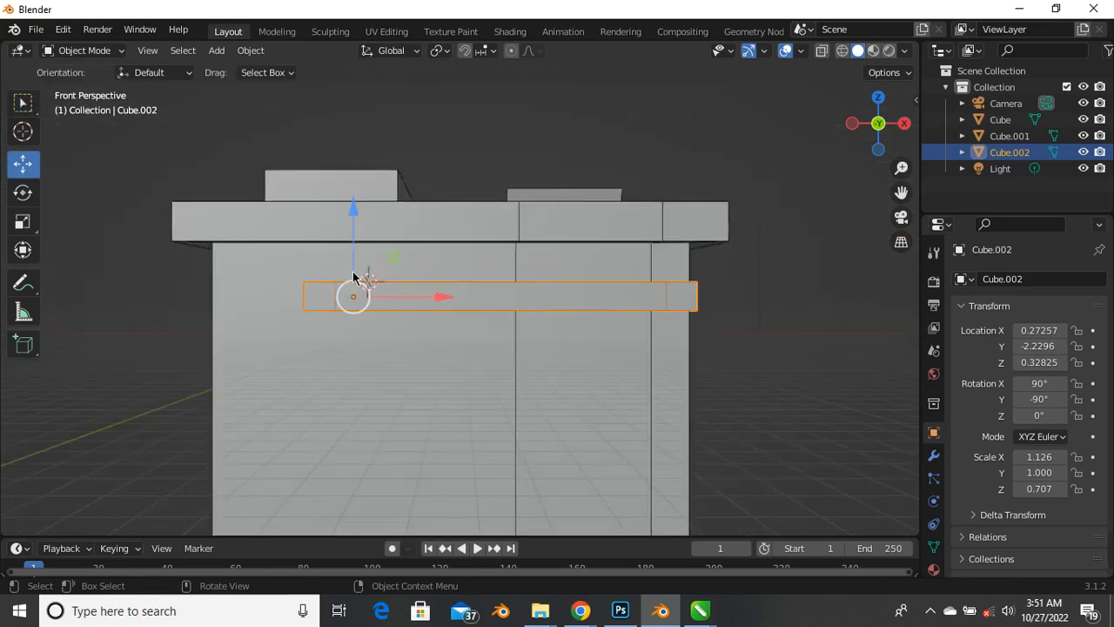
drag(442, 305, 398, 310)
middle_drag(407, 254, 353, 276)
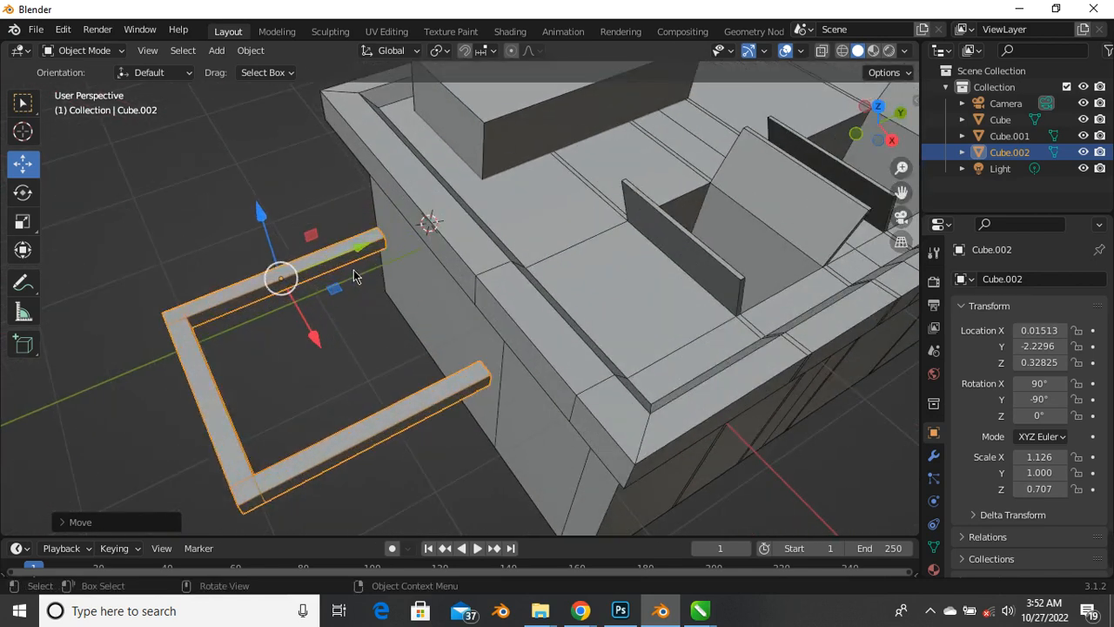
click(268, 363)
scroll(244, 334, down, 4)
middle_drag(239, 332, 414, 318)
scroll(320, 286, up, 4)
scroll(331, 305, down, 3)
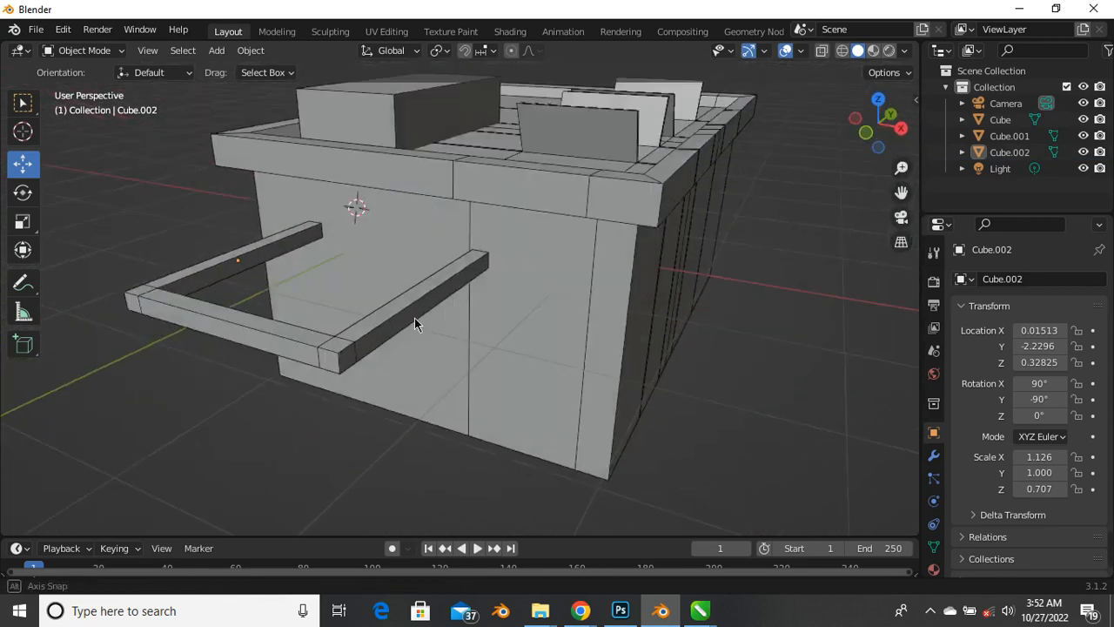
In Edit Mode, add two evenly spaced lengthwise loop cuts around the side faces of the whole handle and clear the selection
click(352, 356)
scroll(302, 376, up, 3)
middle_drag(302, 376, 490, 340)
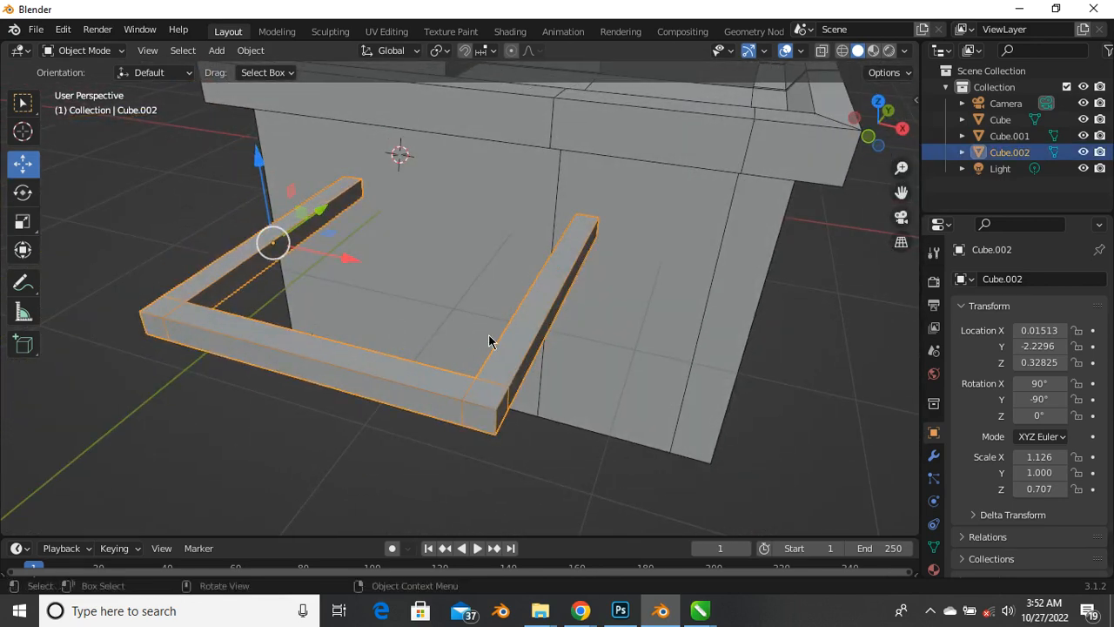
scroll(453, 364, up, 2)
scroll(238, 246, down, 4)
middle_drag(212, 328, 198, 295)
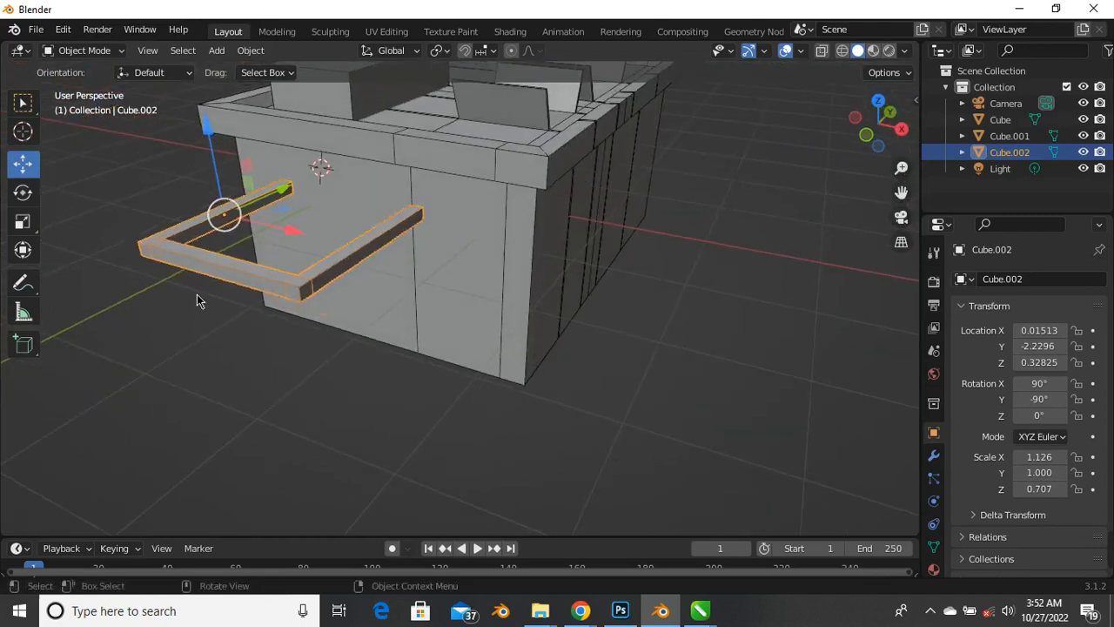
scroll(200, 288, up, 4)
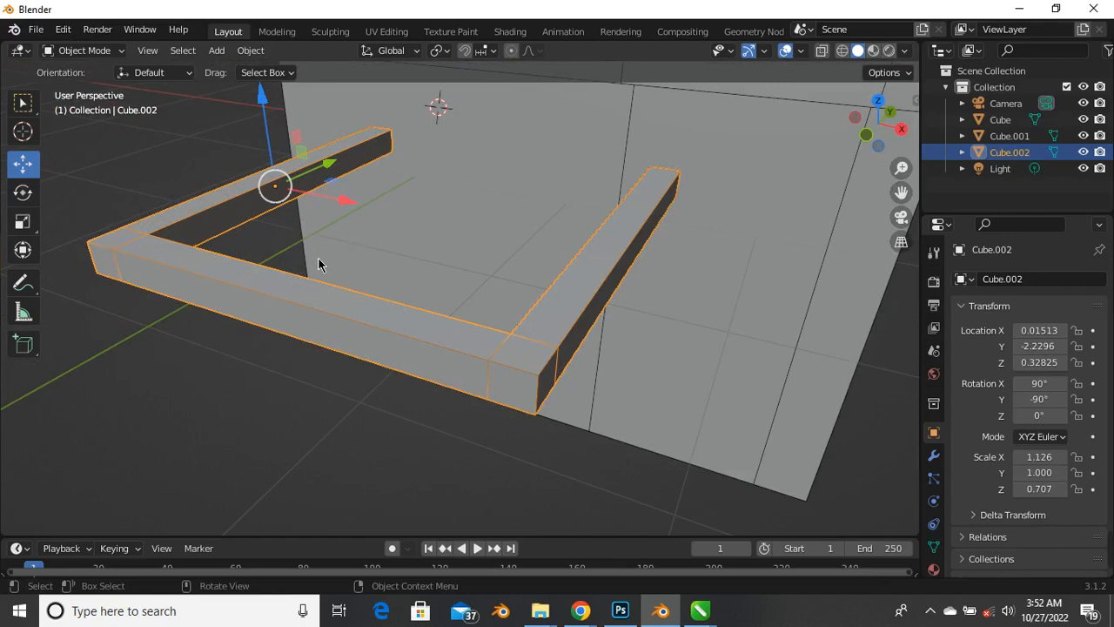
key(Tab)
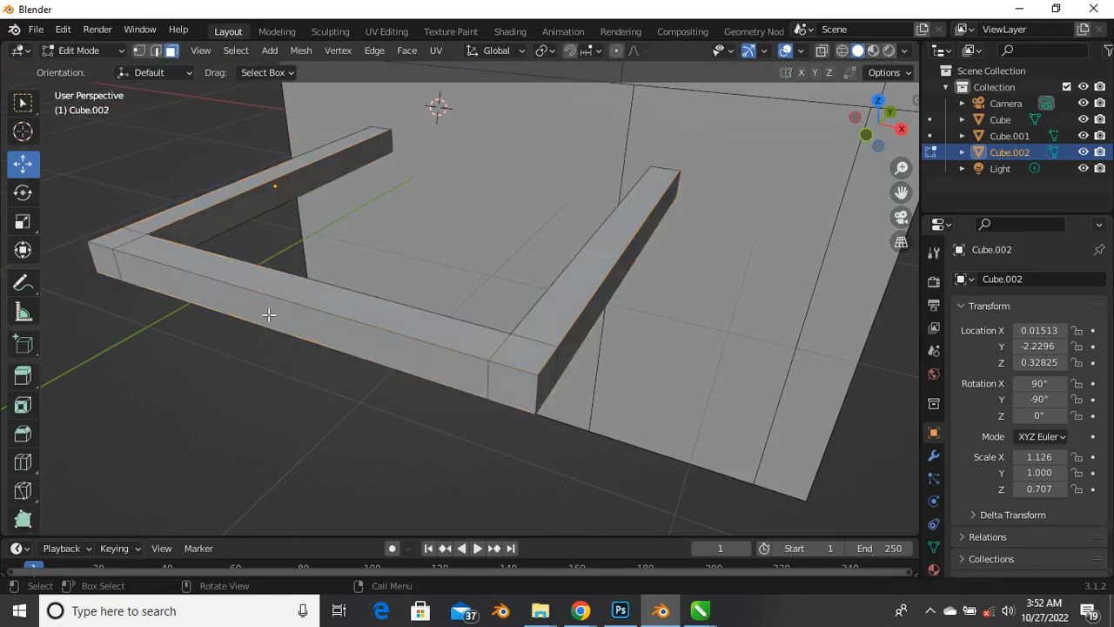
key(ctrl+r)
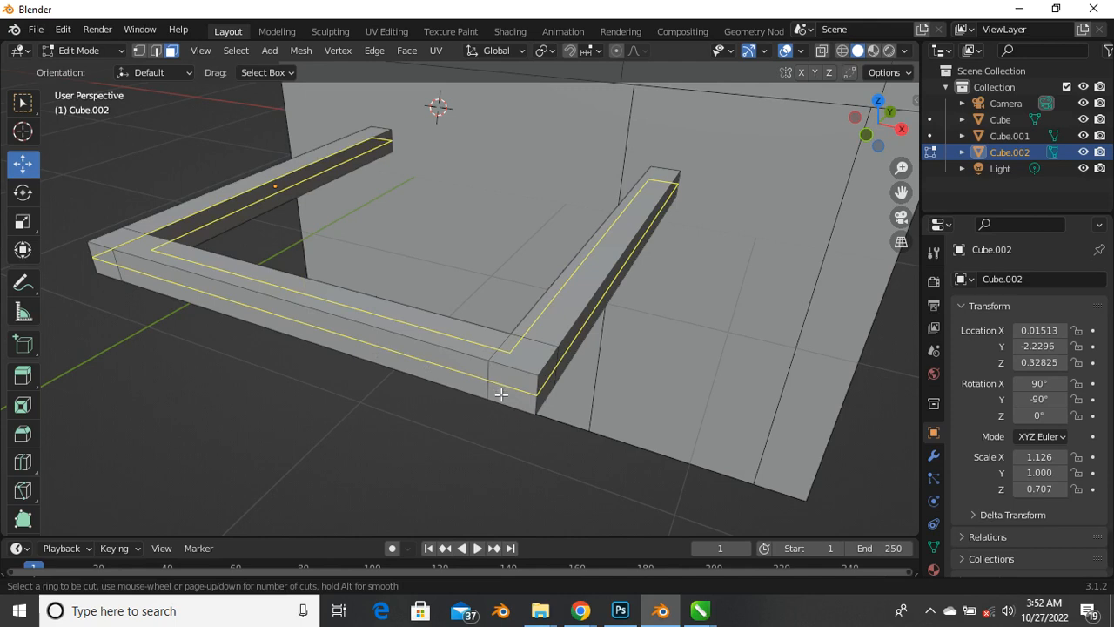
scroll(500, 395, up, 1)
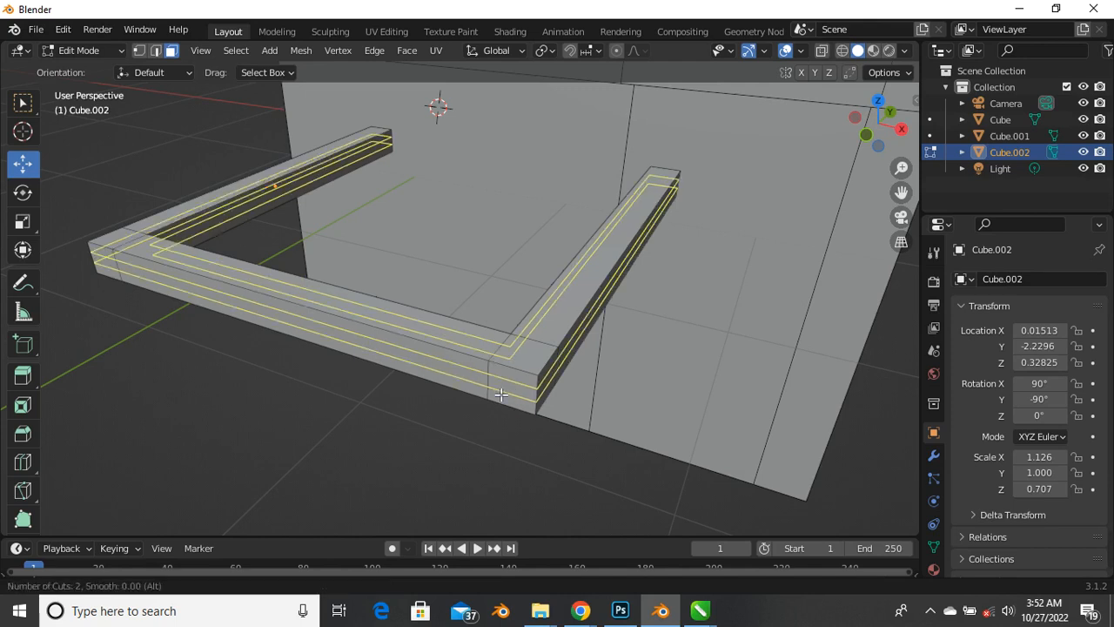
click(500, 394)
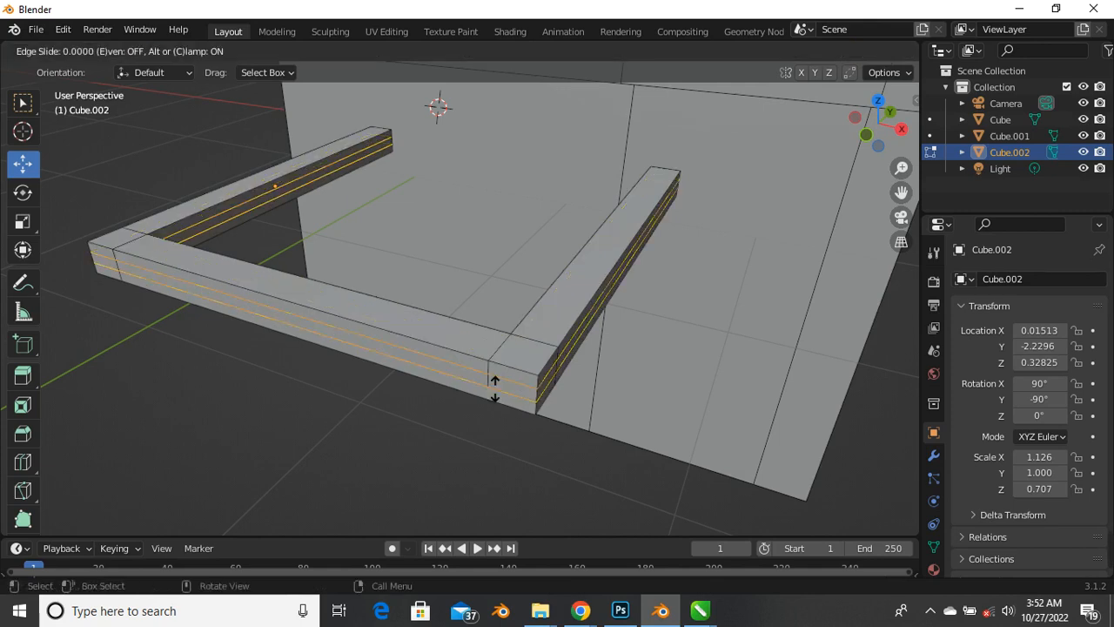
right_click(500, 394)
middle_drag(329, 374, 293, 334)
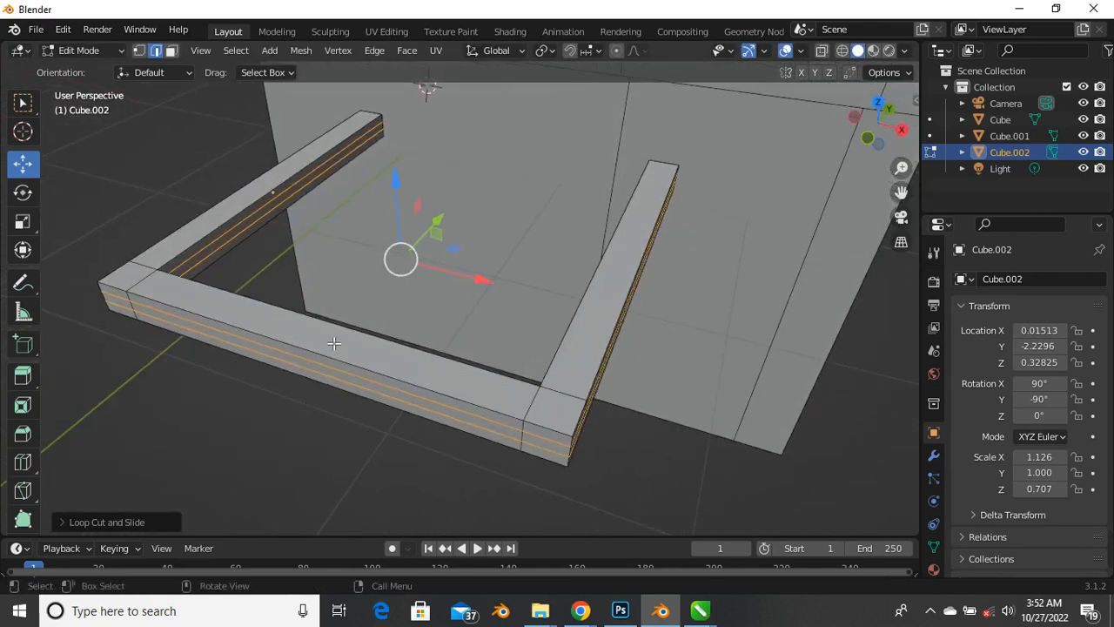
drag(378, 310, 296, 460)
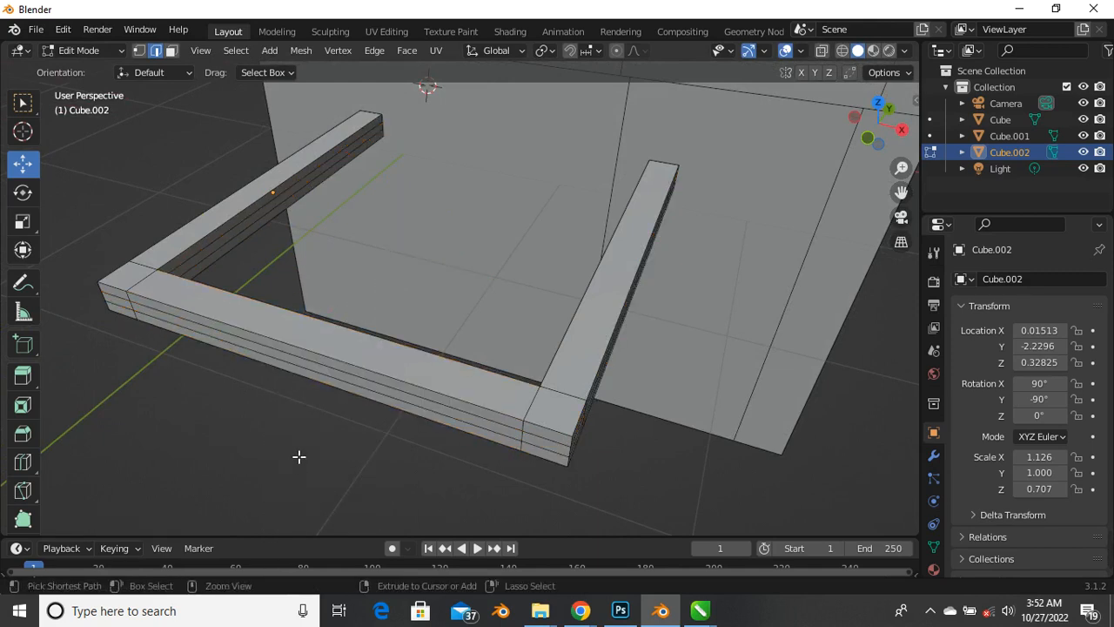
Add four evenly spaced loop cuts across the handle's crossbar without sliding them
key(ctrl+r)
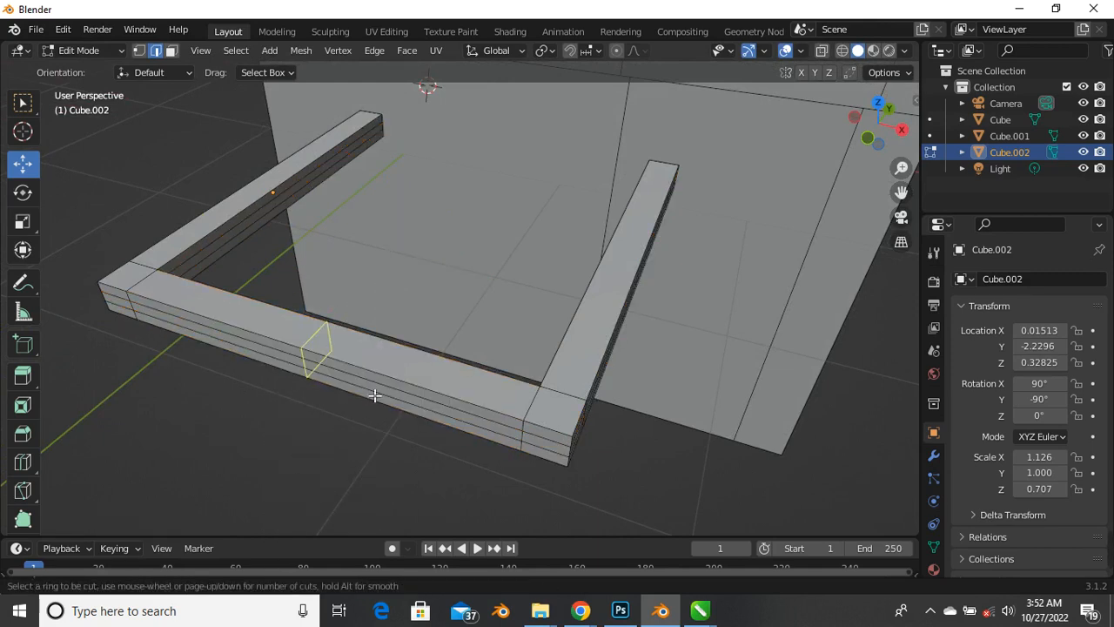
scroll(374, 391, up, 5)
scroll(375, 390, down, 2)
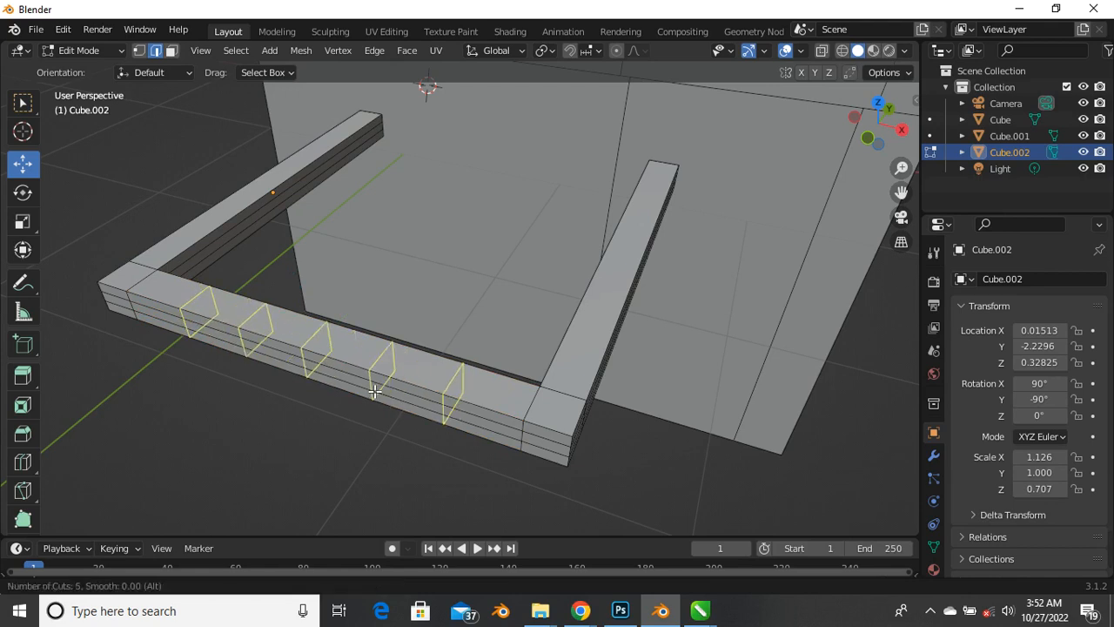
click(374, 392)
right_click(375, 390)
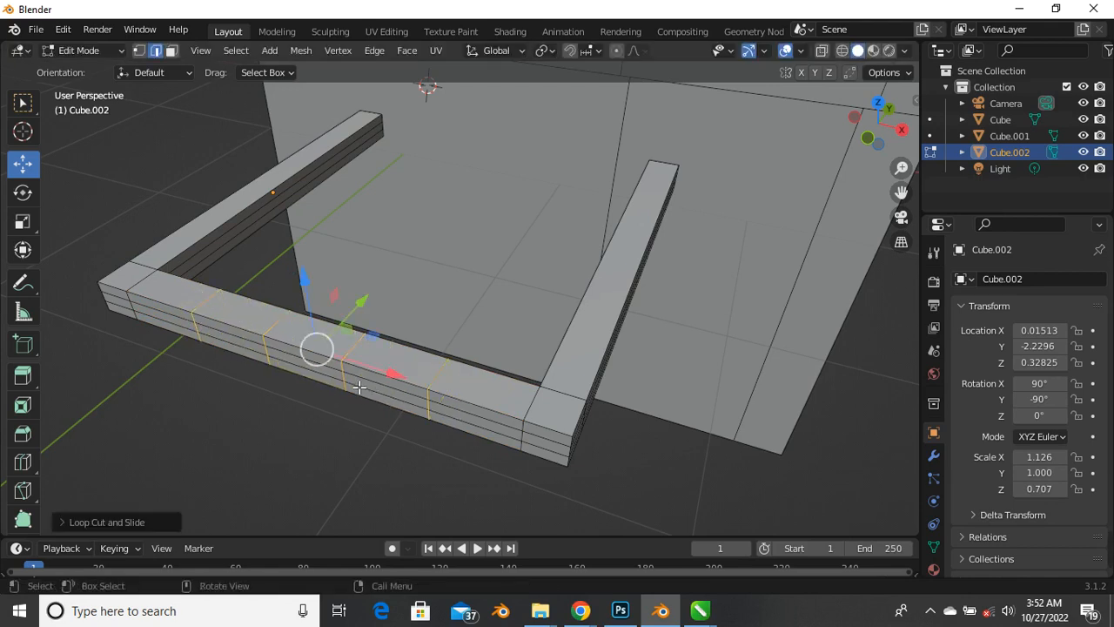
middle_drag(375, 390, 335, 418)
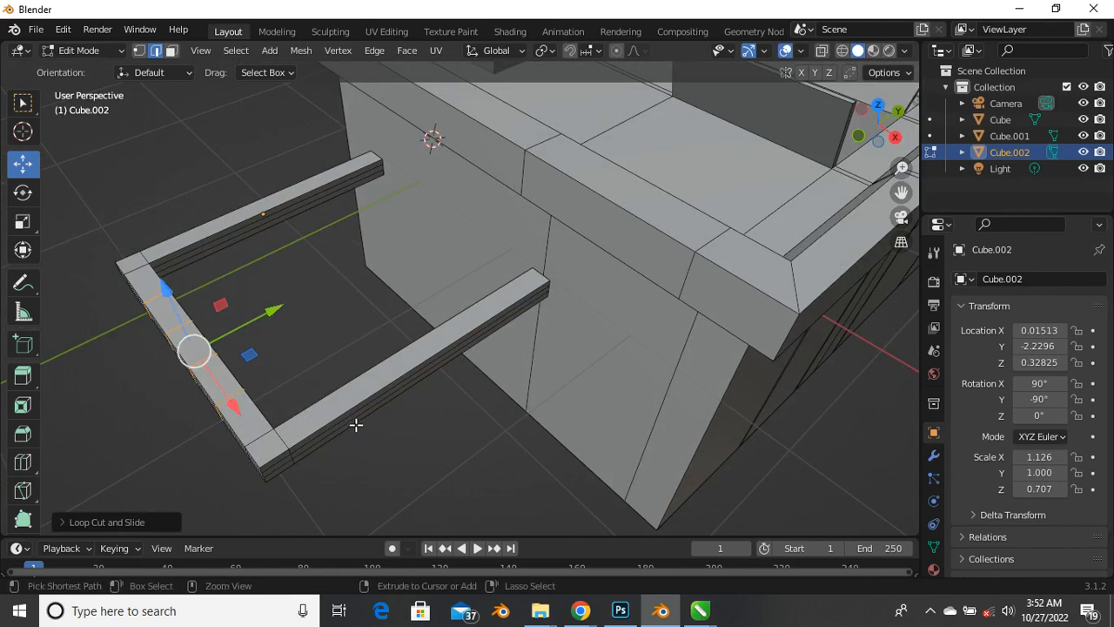
Add one loop cut across each handle arm and slide it close to the arm's end at the basket wall
key(ctrl+r)
click(374, 417)
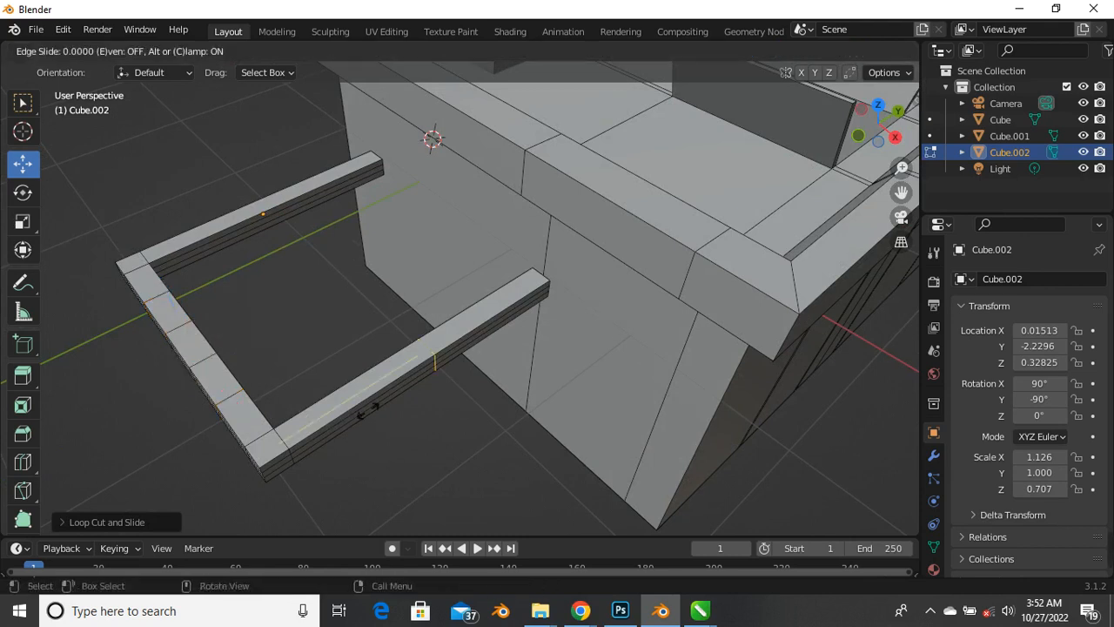
click(466, 340)
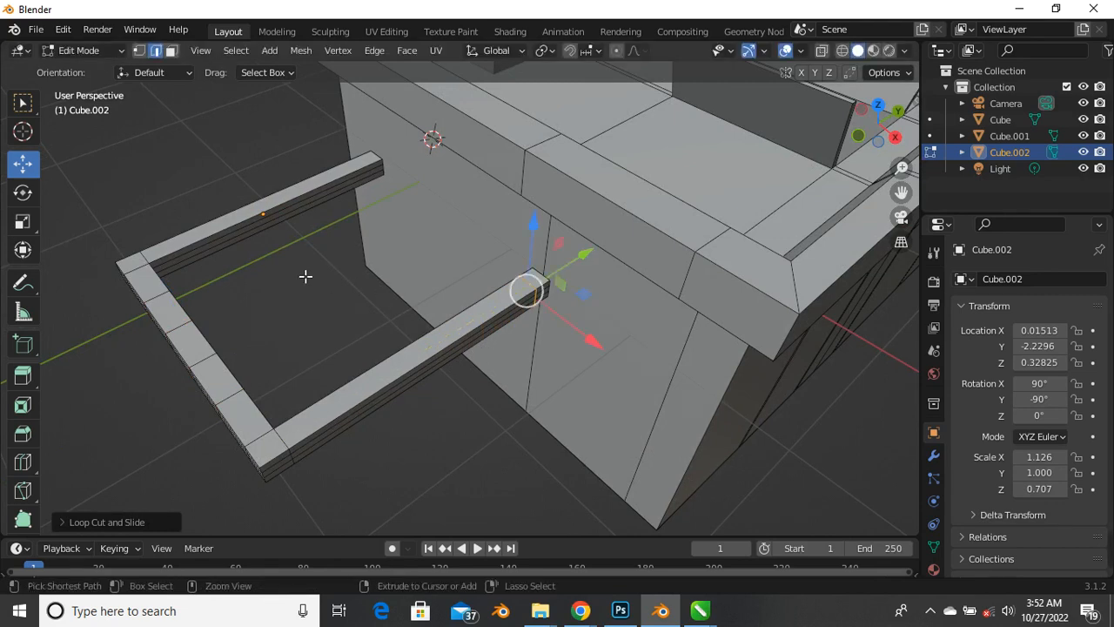
key(ctrl+r)
click(306, 241)
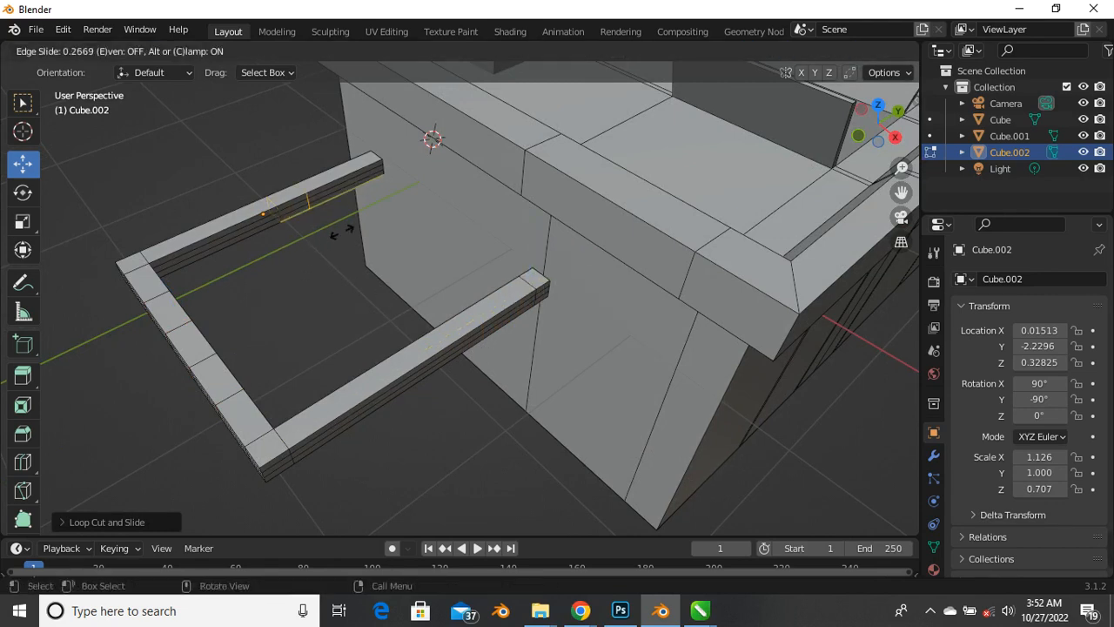
click(405, 223)
Add four evenly spaced loop cuts across each of the two handle arms, between the corner and the wall-end cut
key(ctrl+r)
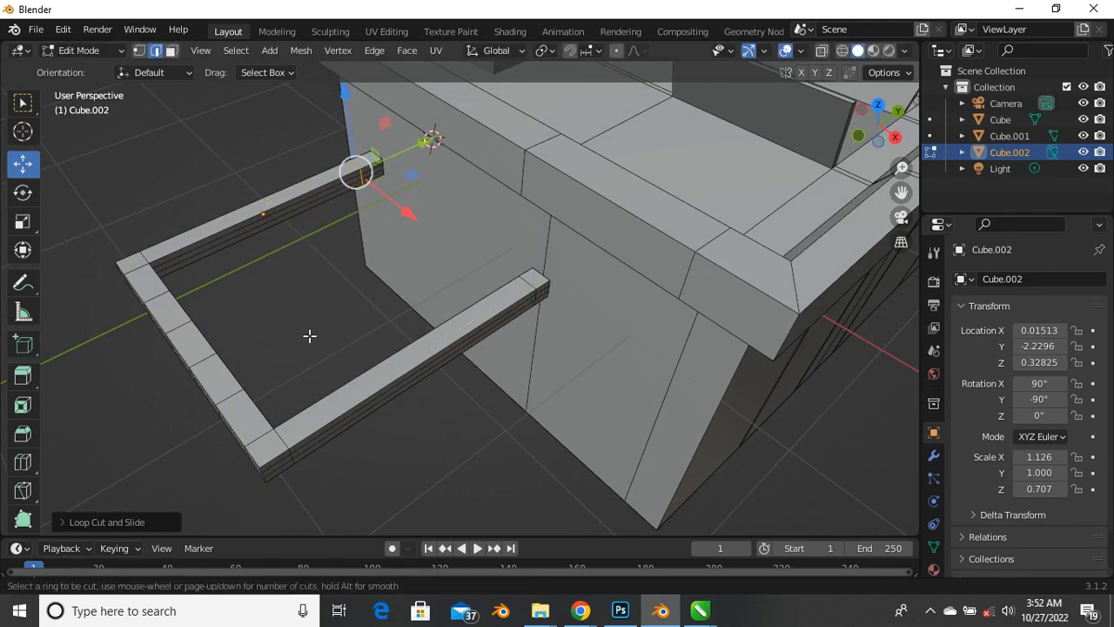
scroll(290, 227, up, 4)
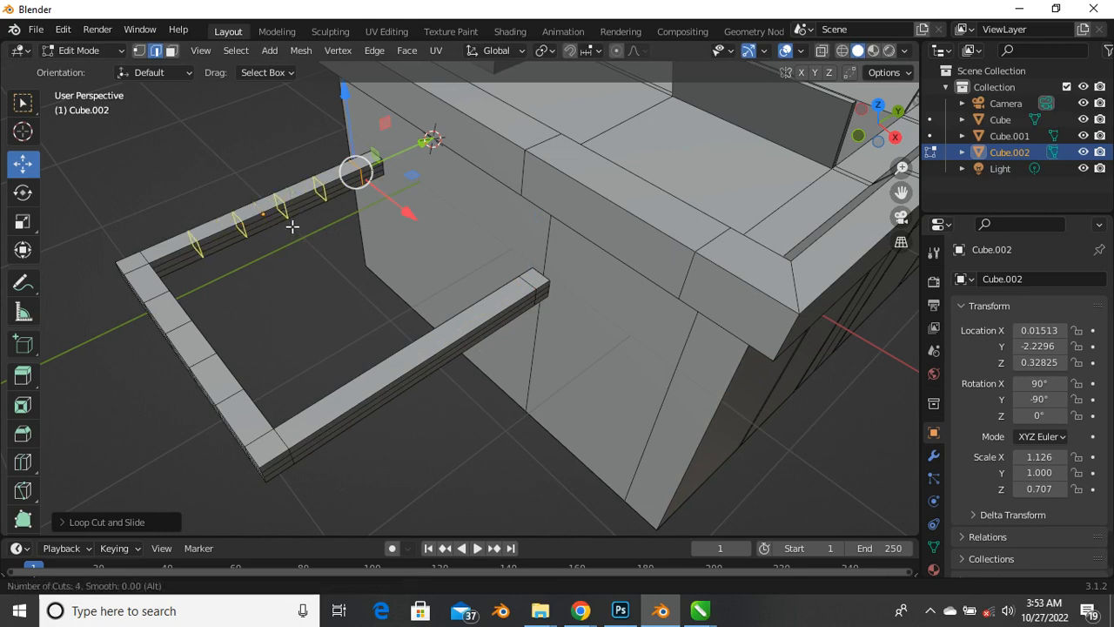
click(287, 214)
right_click(287, 214)
key(ctrl+r)
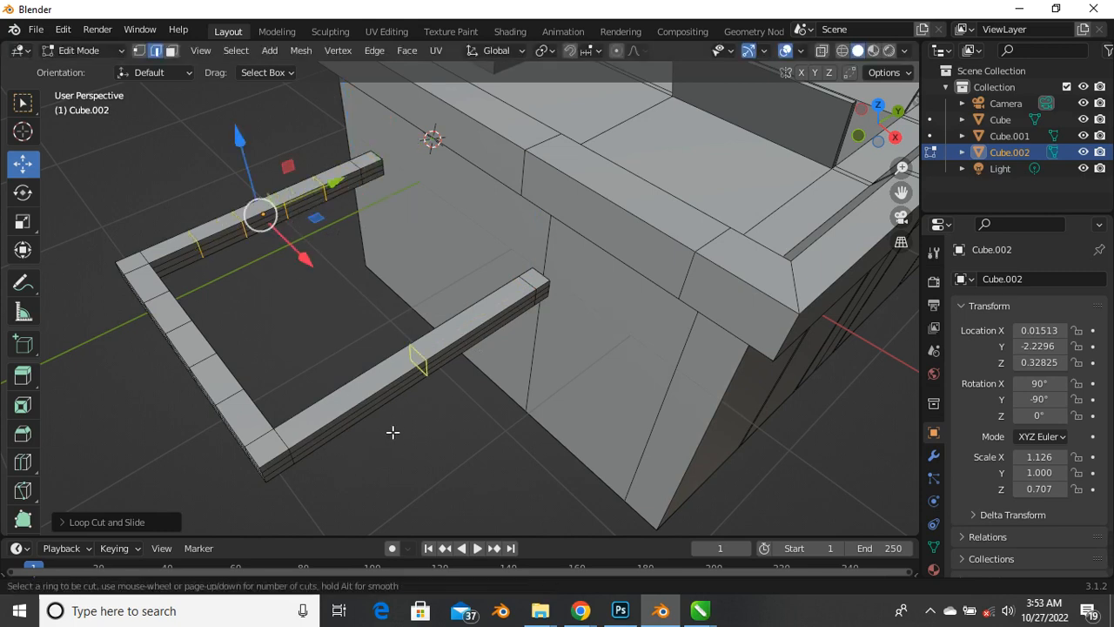
scroll(392, 430, up, 2)
click(393, 430)
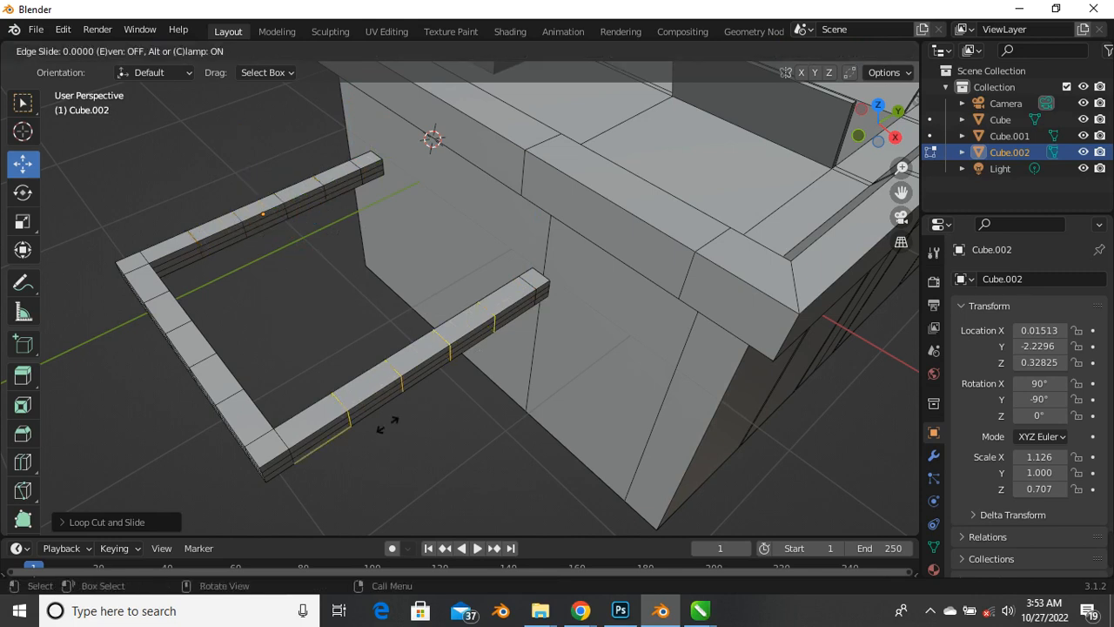
right_click(354, 436)
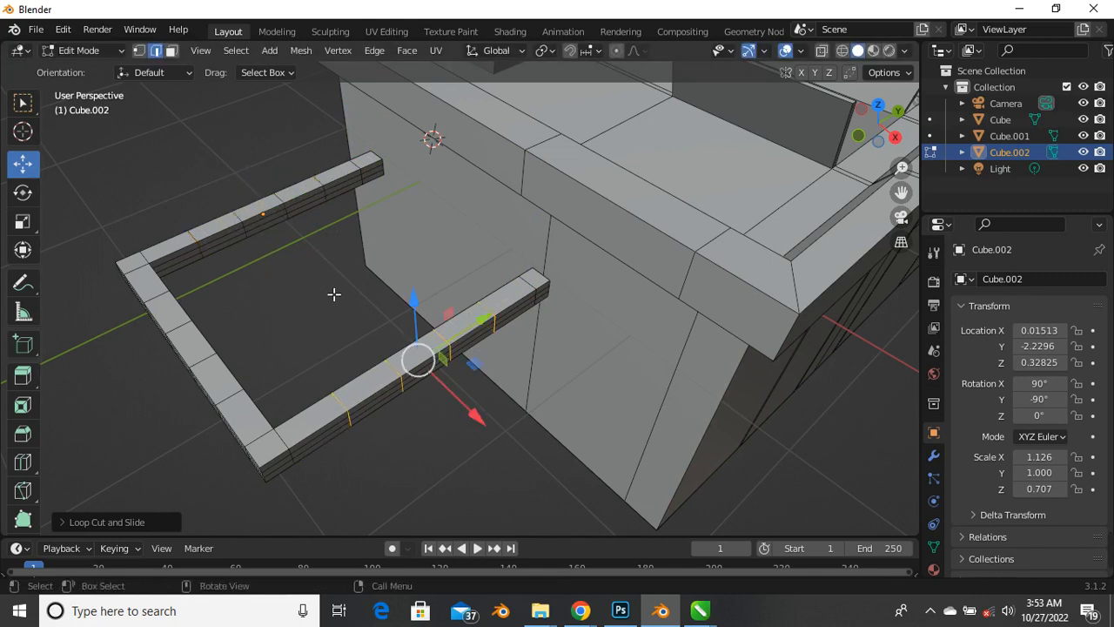
Add a Subdivision Surface modifier to the handle and inspect the rounding at its outer corner
middle_drag(308, 323, 331, 355)
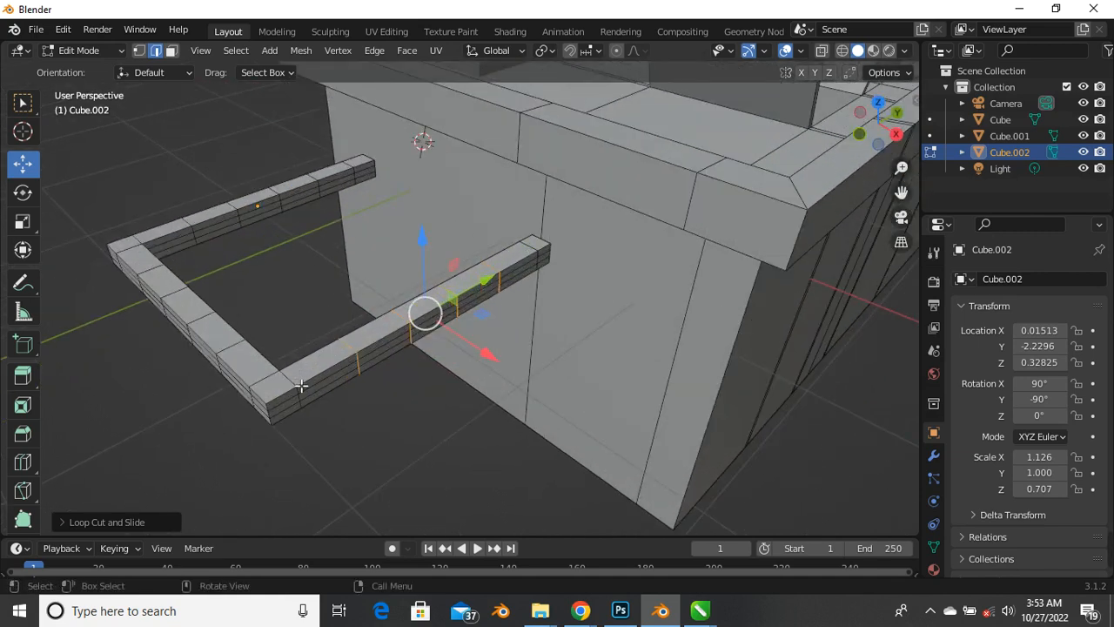
scroll(301, 385, up, 3)
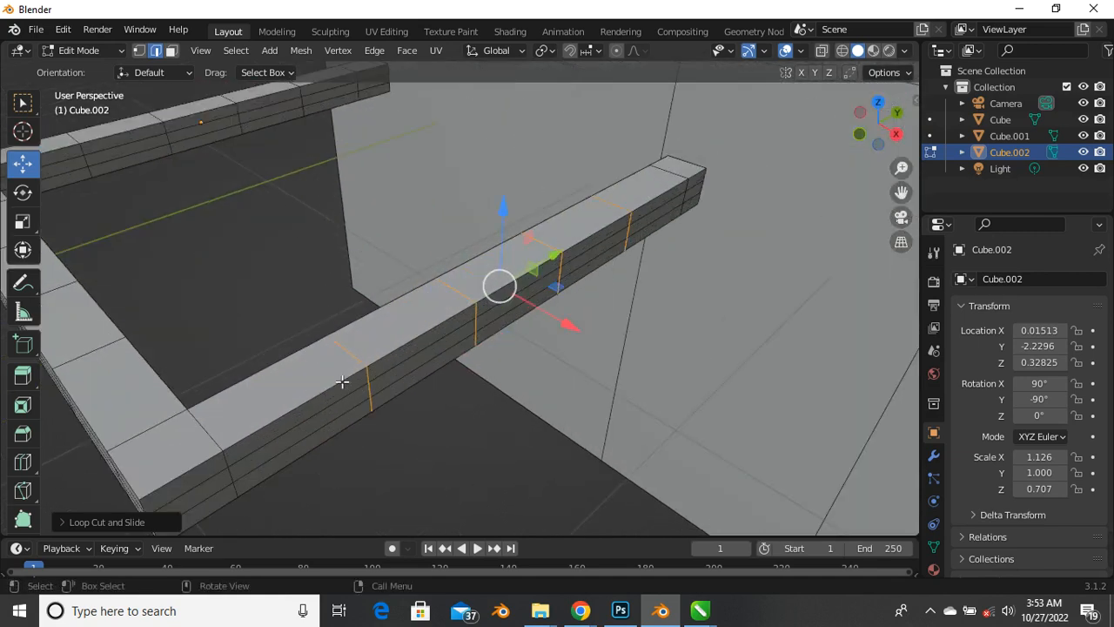
scroll(342, 381, down, 2)
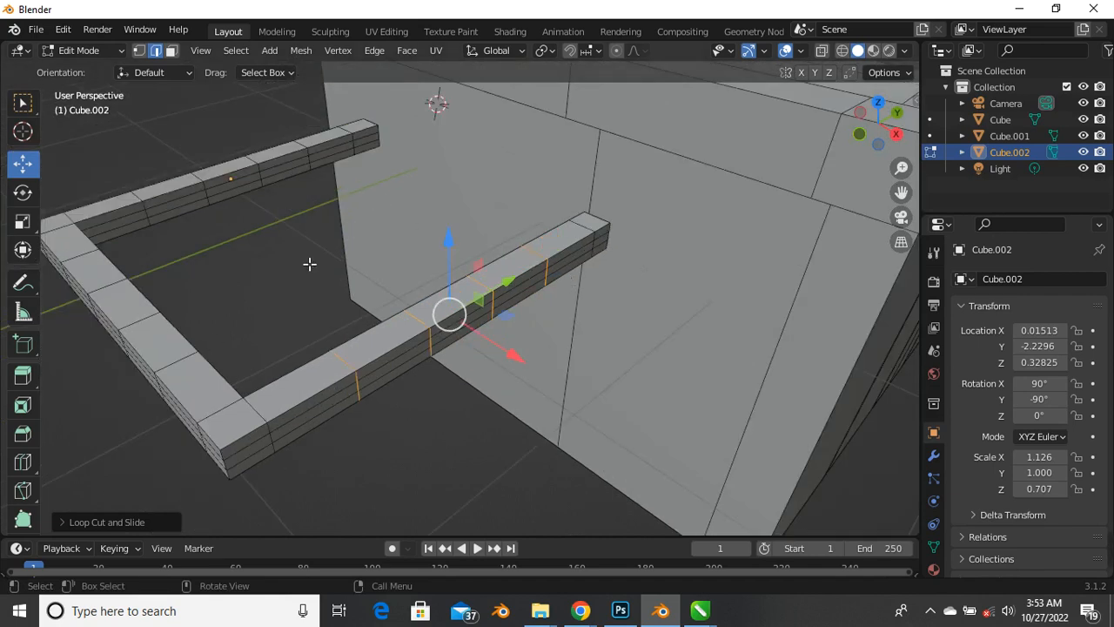
middle_drag(280, 207, 313, 264)
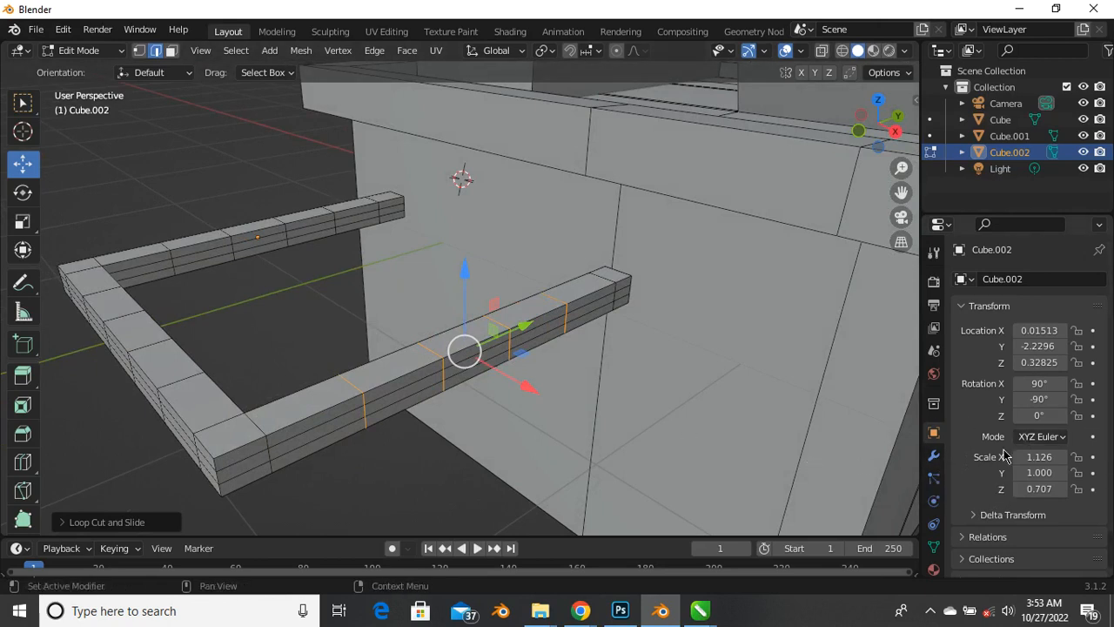
click(935, 462)
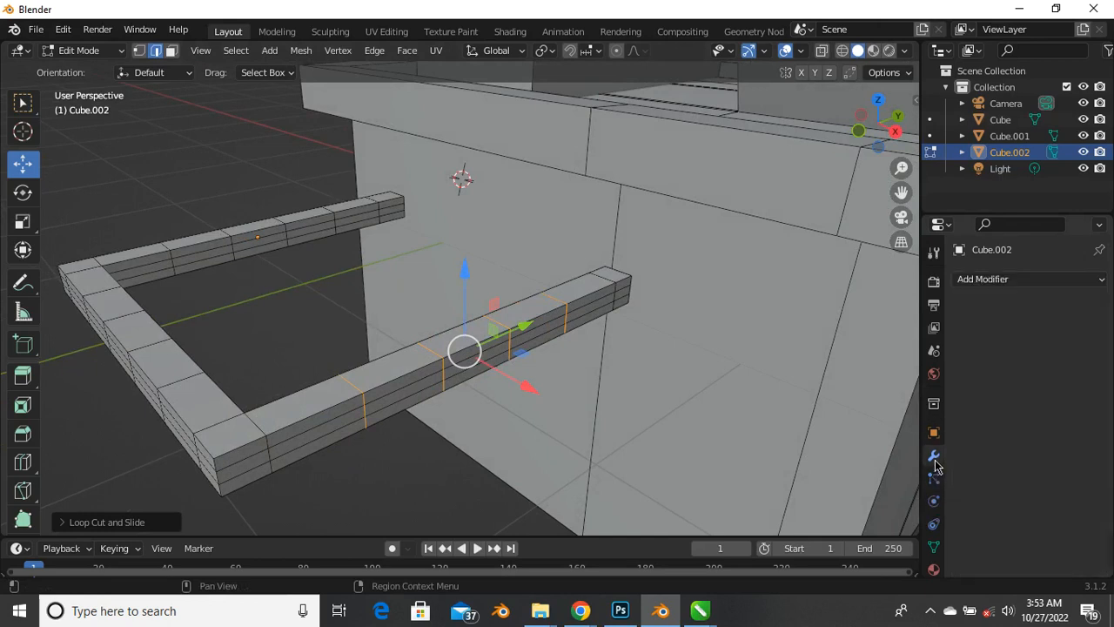
click(1096, 283)
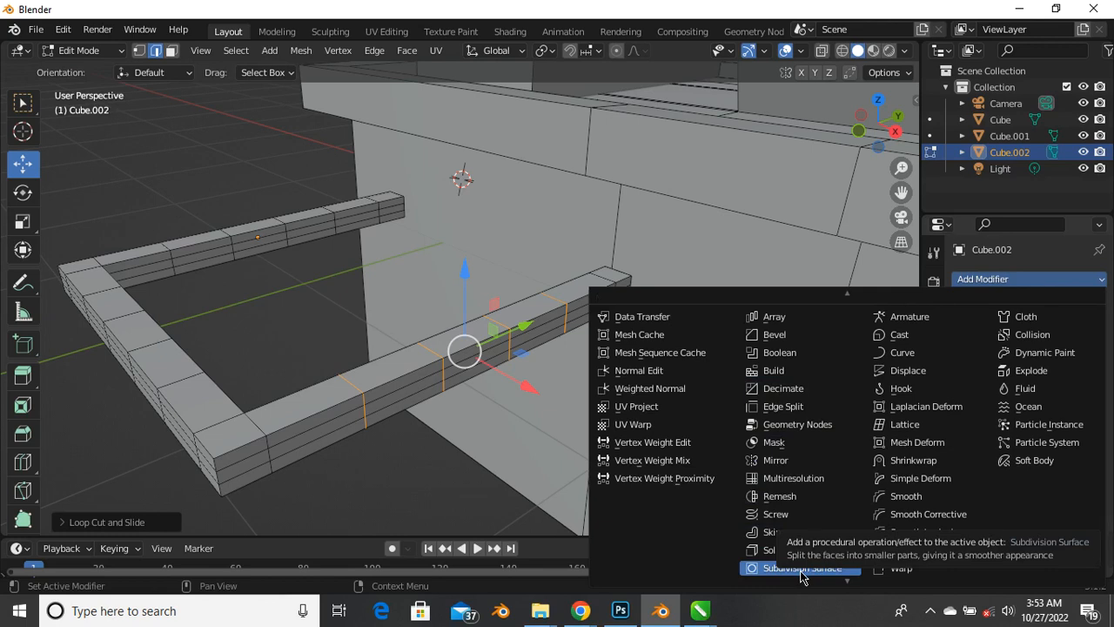
click(801, 570)
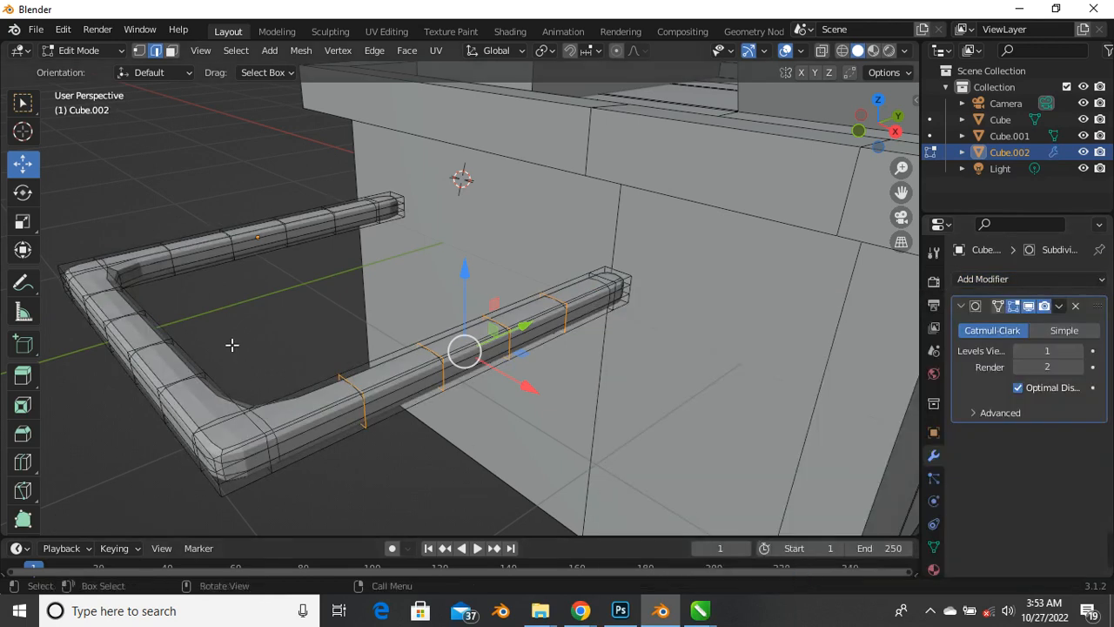
scroll(235, 348, down, 2)
scroll(257, 403, up, 2)
middle_drag(231, 438, 248, 435)
scroll(305, 440, up, 5)
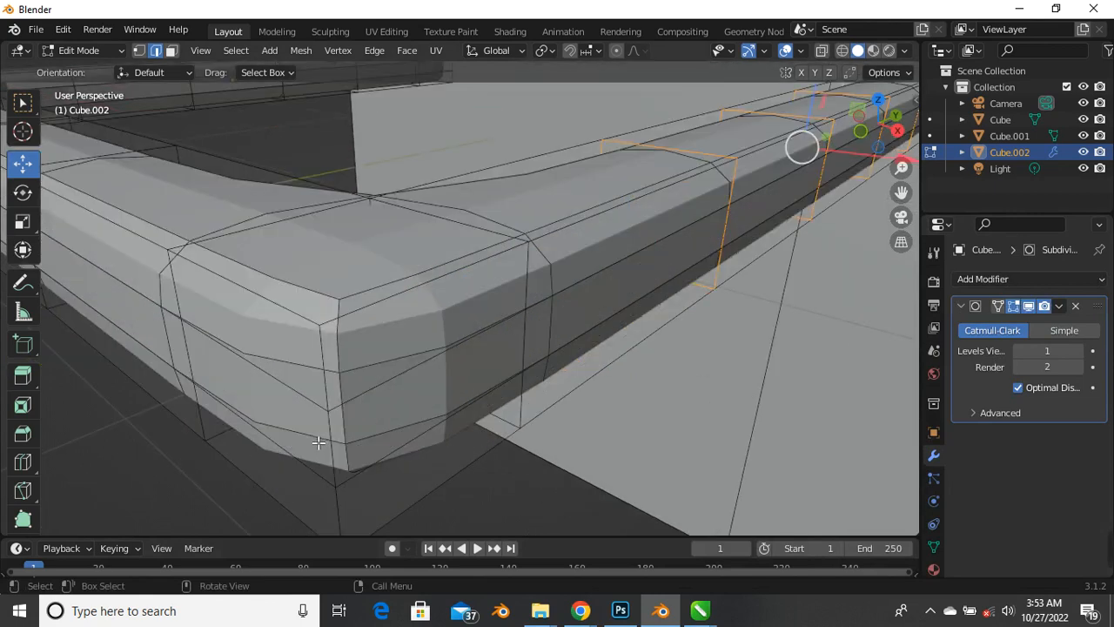
scroll(318, 443, down, 6)
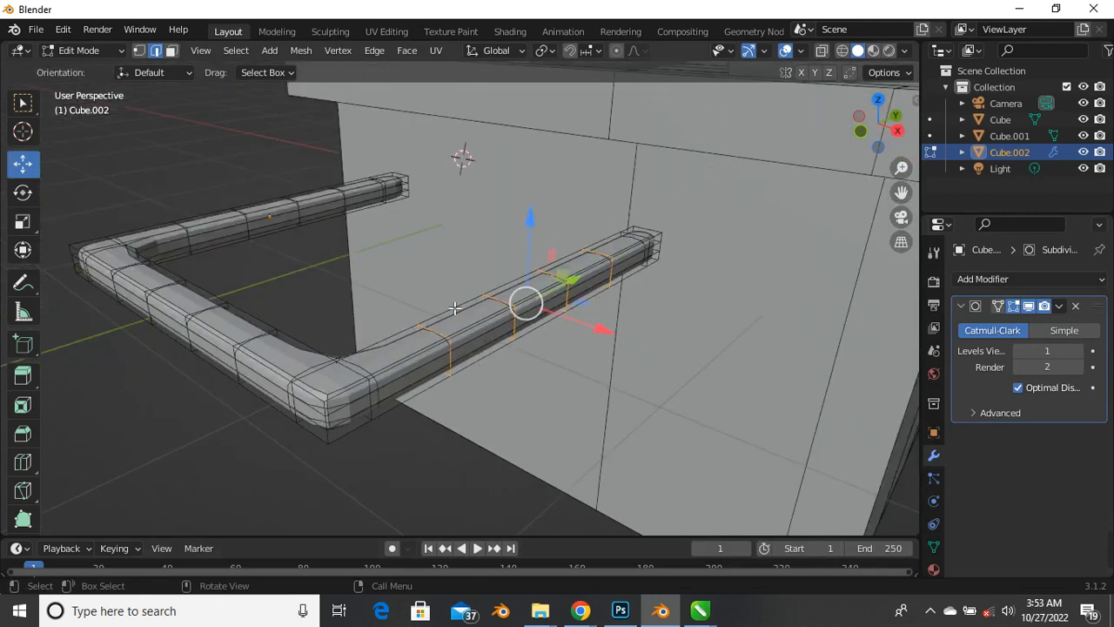
Show the Subdivision modifier's smoothed result on the handle's edit cage
click(999, 306)
click(356, 315)
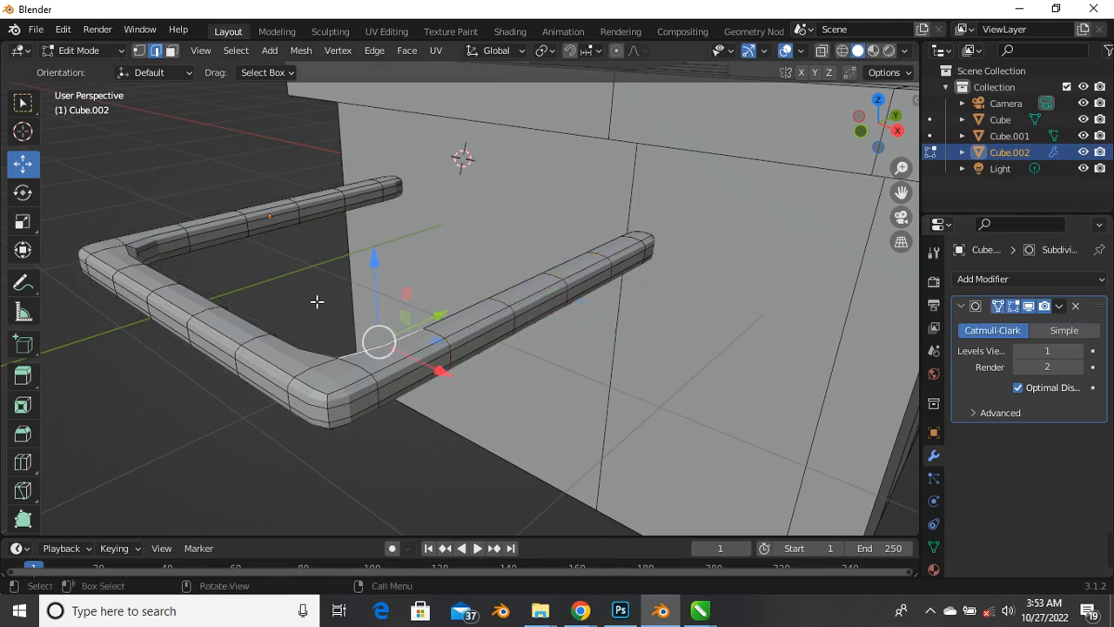
middle_drag(269, 309, 255, 378)
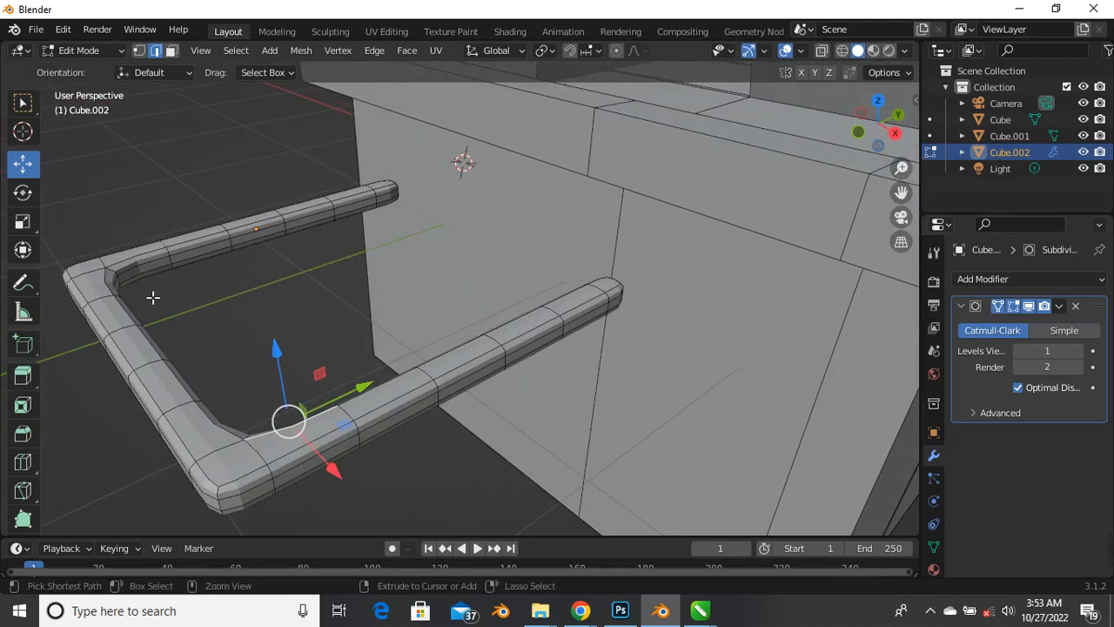
Add one loop cut across each handle arm and slide it close to the outer corner
key(ctrl+r)
click(292, 431)
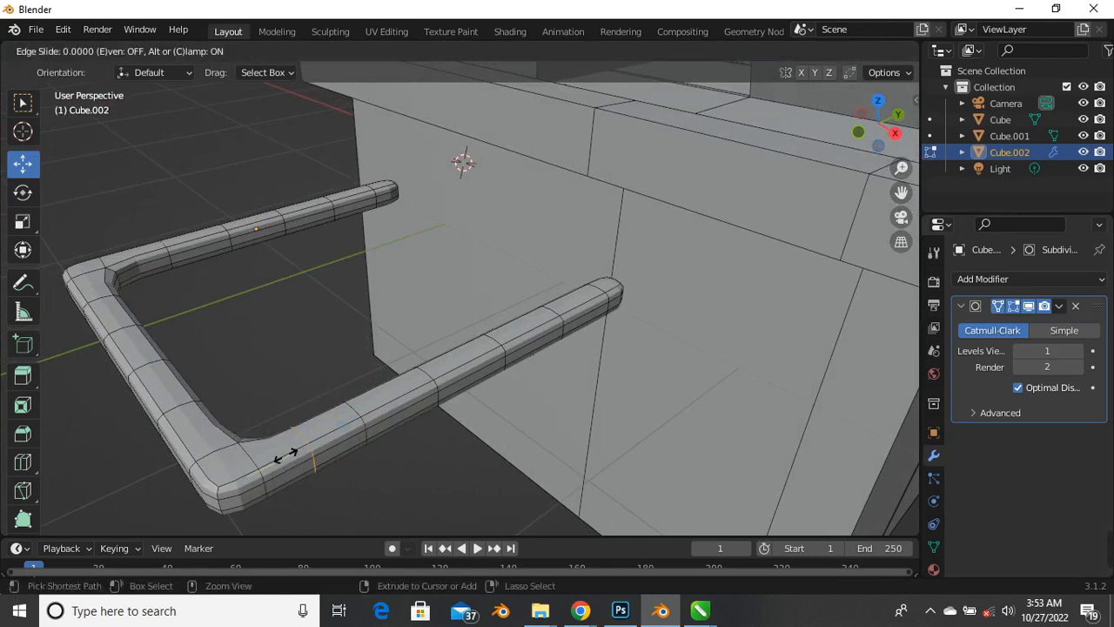
click(233, 474)
key(ctrl+r)
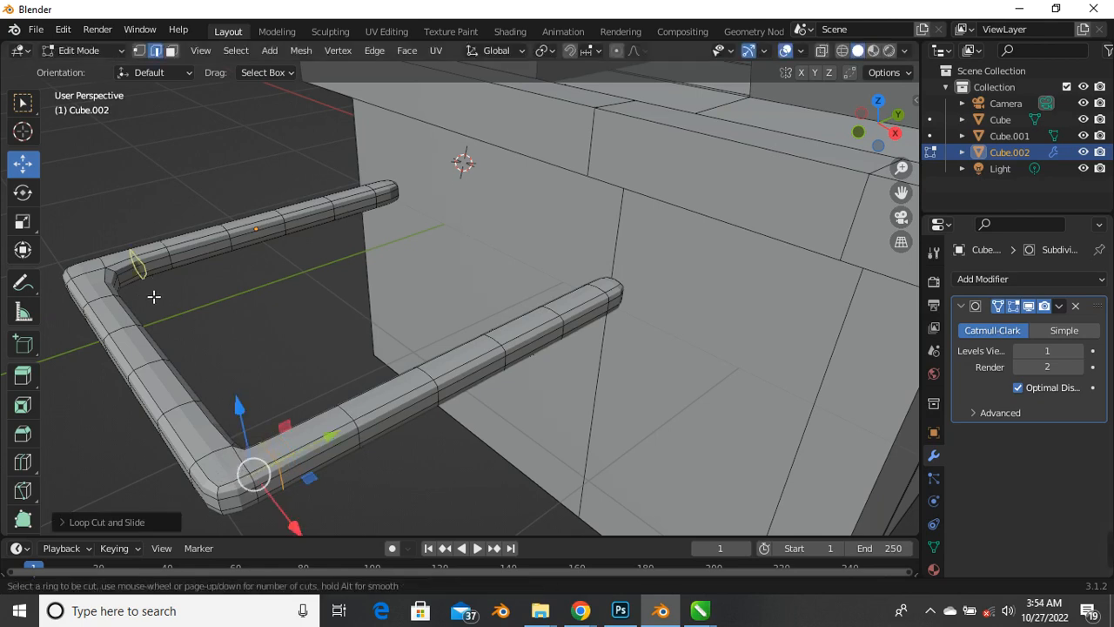
click(150, 280)
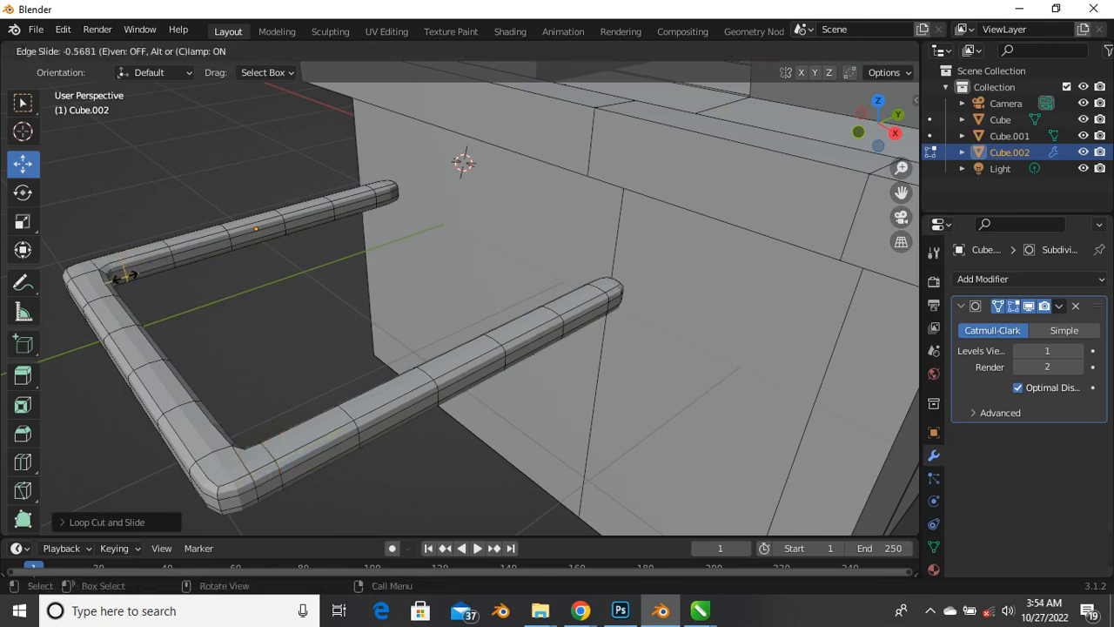
click(109, 277)
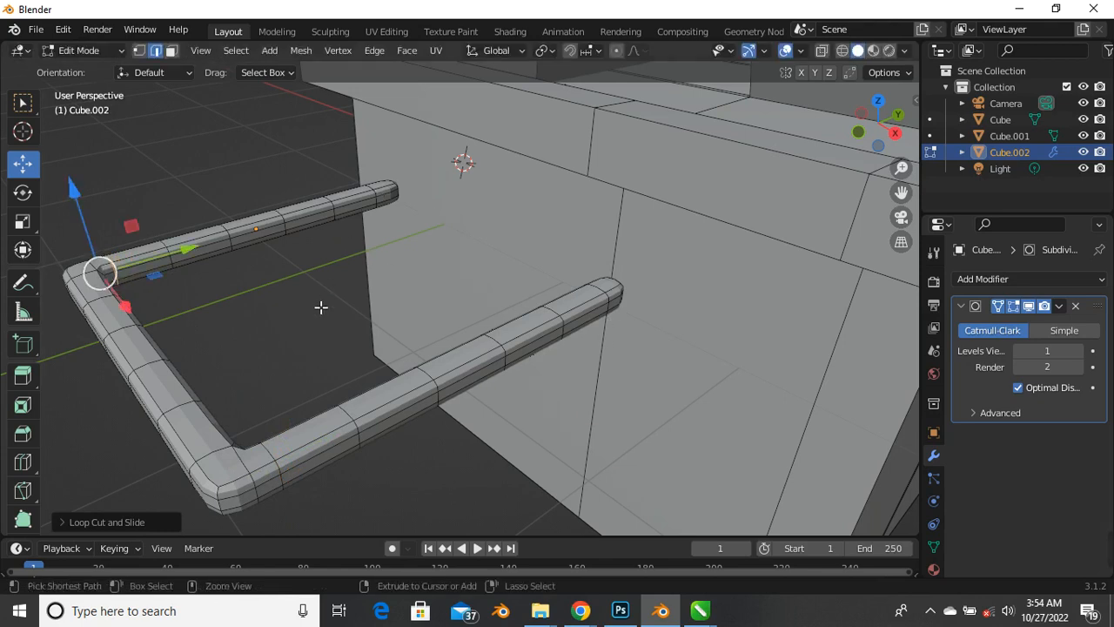
Add one loop cut near each end of the handle's crossbar to sharpen the two corners
key(ctrl+r)
click(218, 428)
click(218, 433)
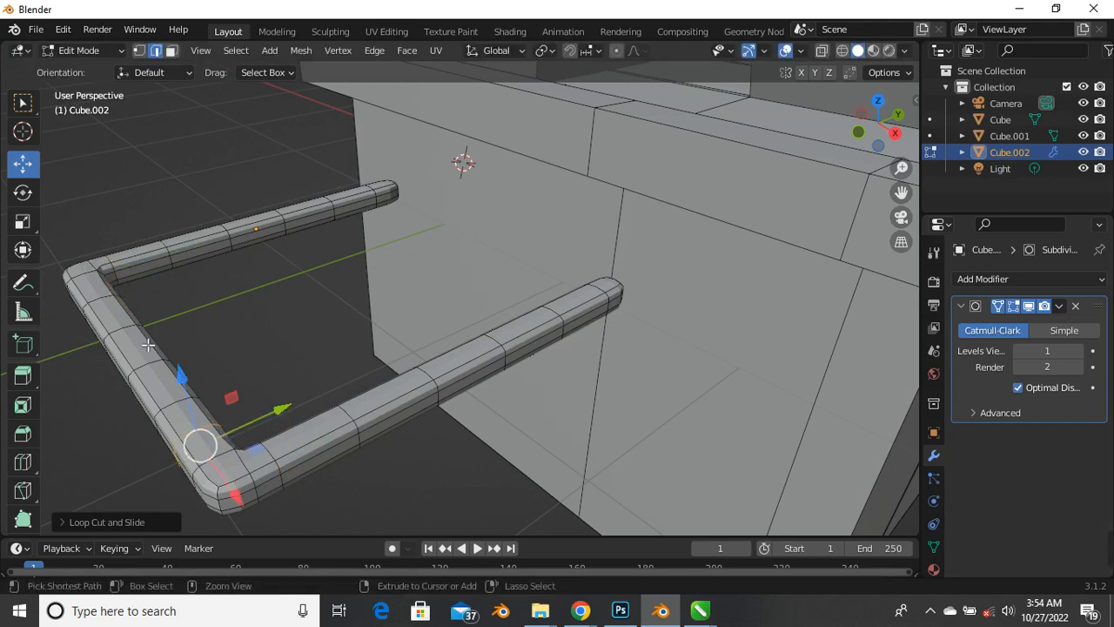
key(ctrl+r)
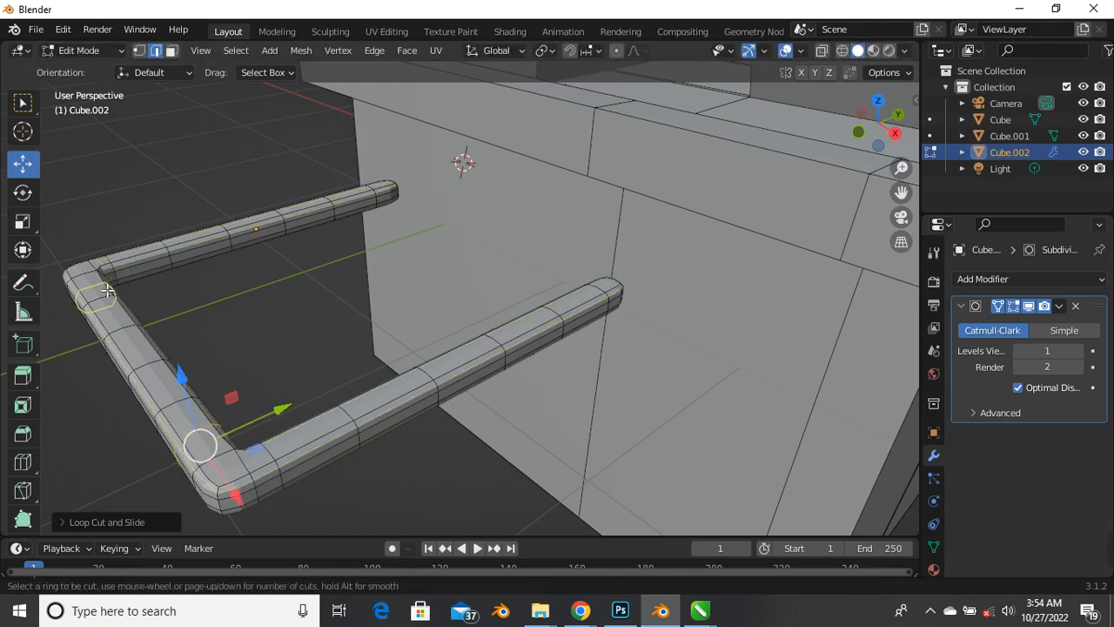
click(106, 289)
click(106, 289)
Return to Object Mode and apply Shade Smooth to the handle
middle_drag(284, 466, 661, 404)
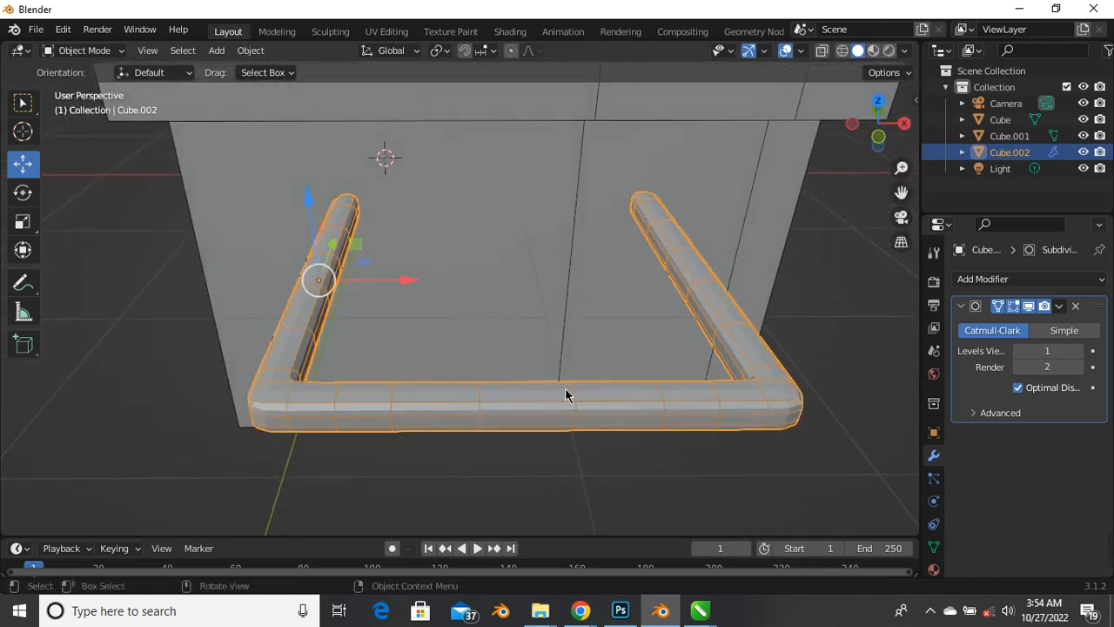
middle_drag(565, 395, 378, 377)
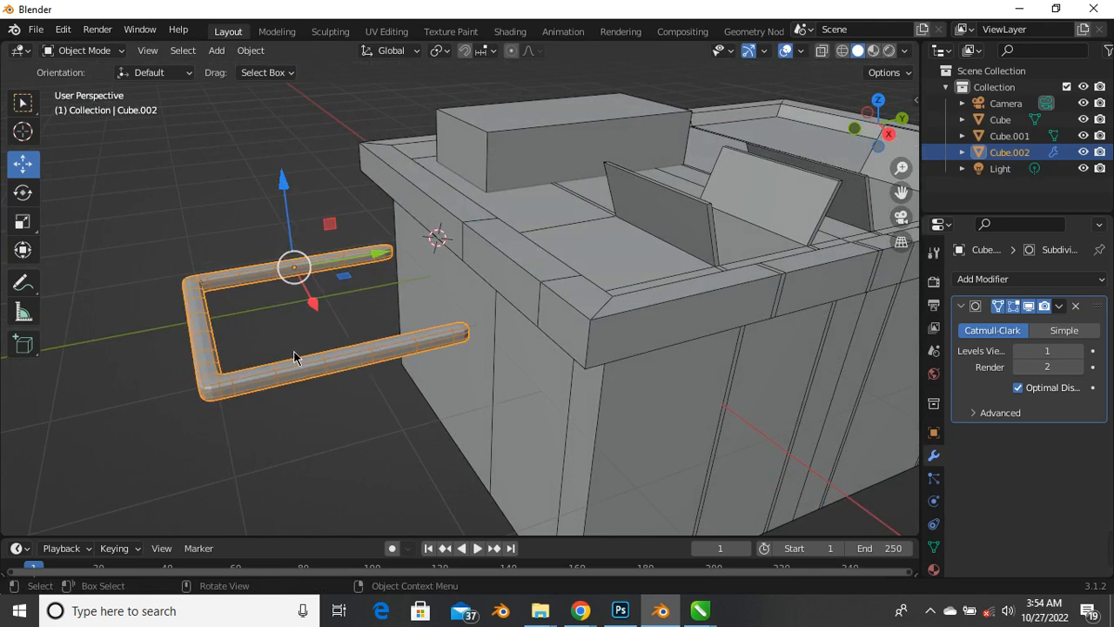
middle_drag(293, 355, 268, 373)
key(Tab)
key(Tab)
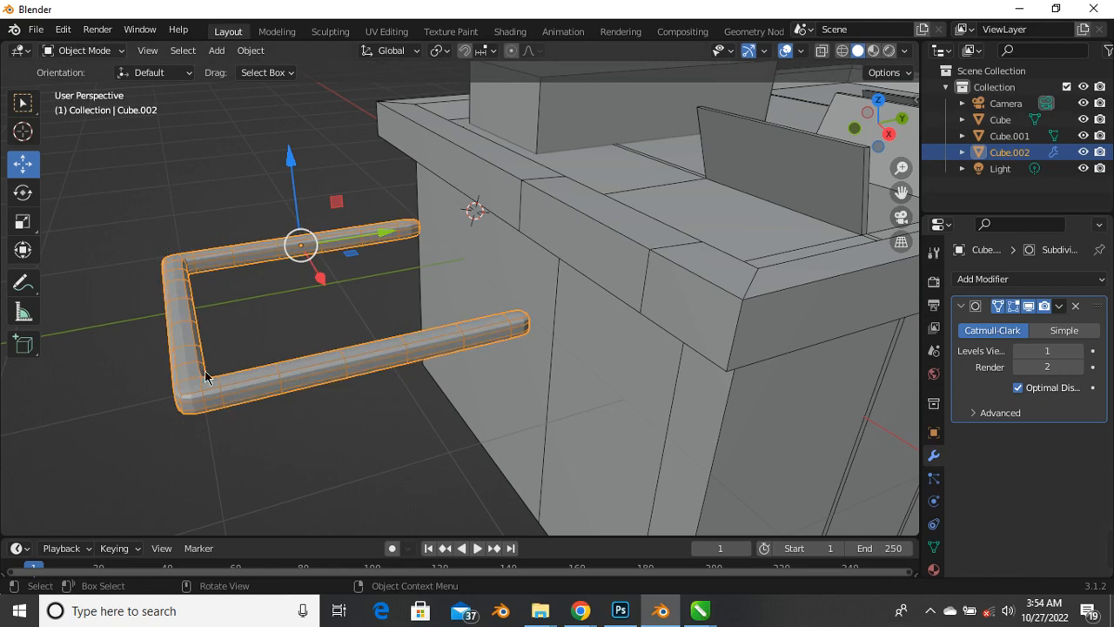
right_click(210, 398)
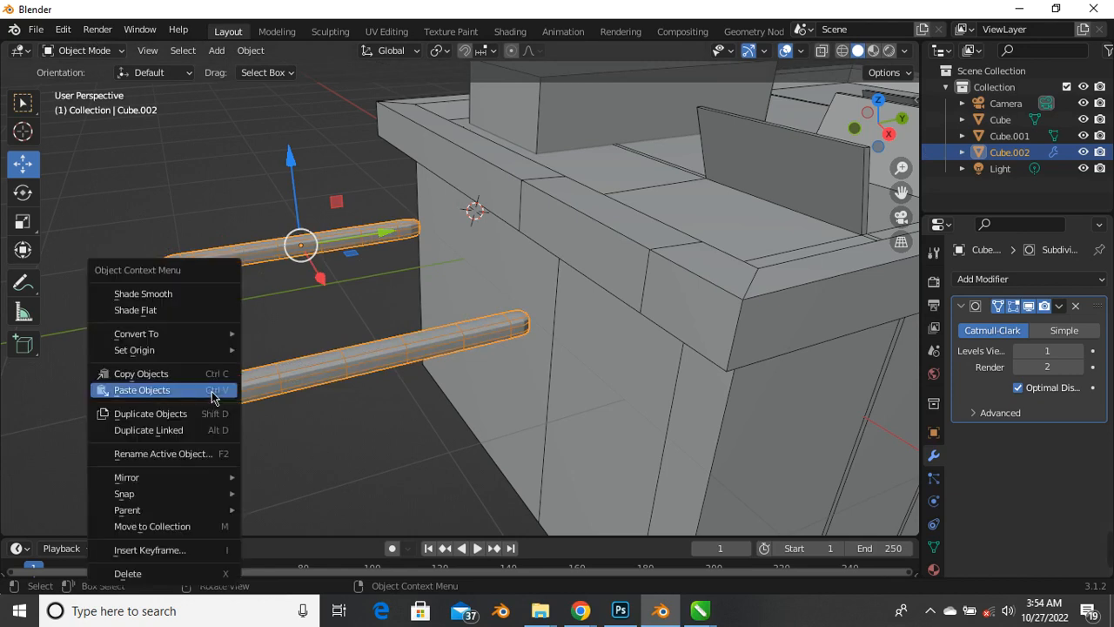
key(Escape)
right_click(258, 376)
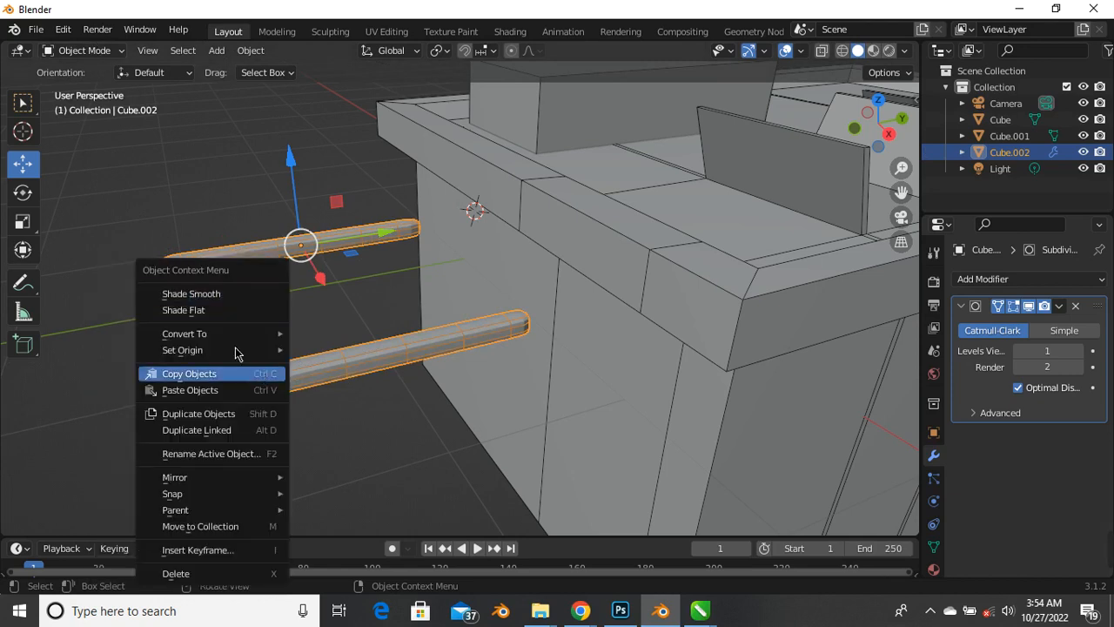
click(210, 296)
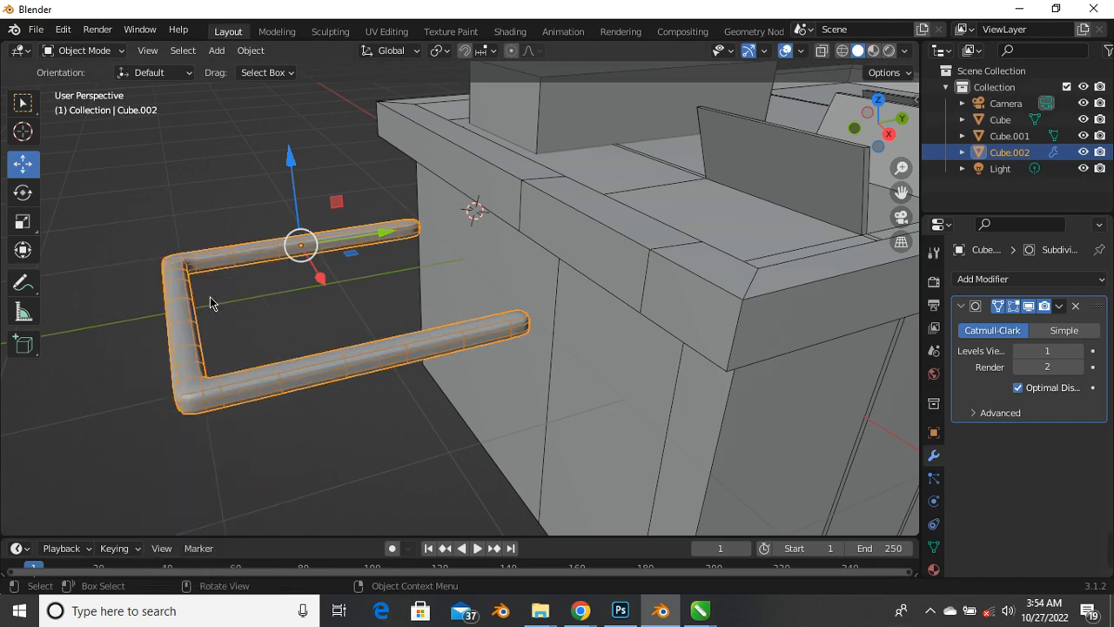
Deselect the handle and inspect its smooth shading and corners from several angles
click(262, 337)
scroll(262, 357, up, 5)
middle_drag(140, 462, 674, 391)
scroll(196, 449, down, 5)
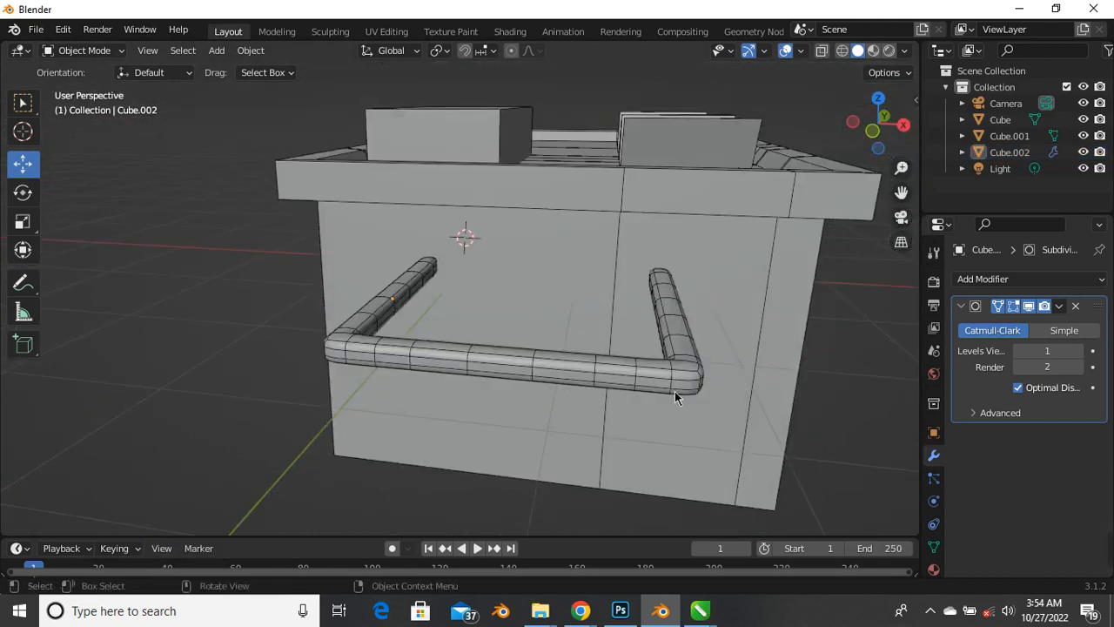
scroll(675, 391, up, 2)
middle_drag(585, 406, 561, 414)
scroll(560, 414, down, 1)
middle_drag(700, 265, 670, 278)
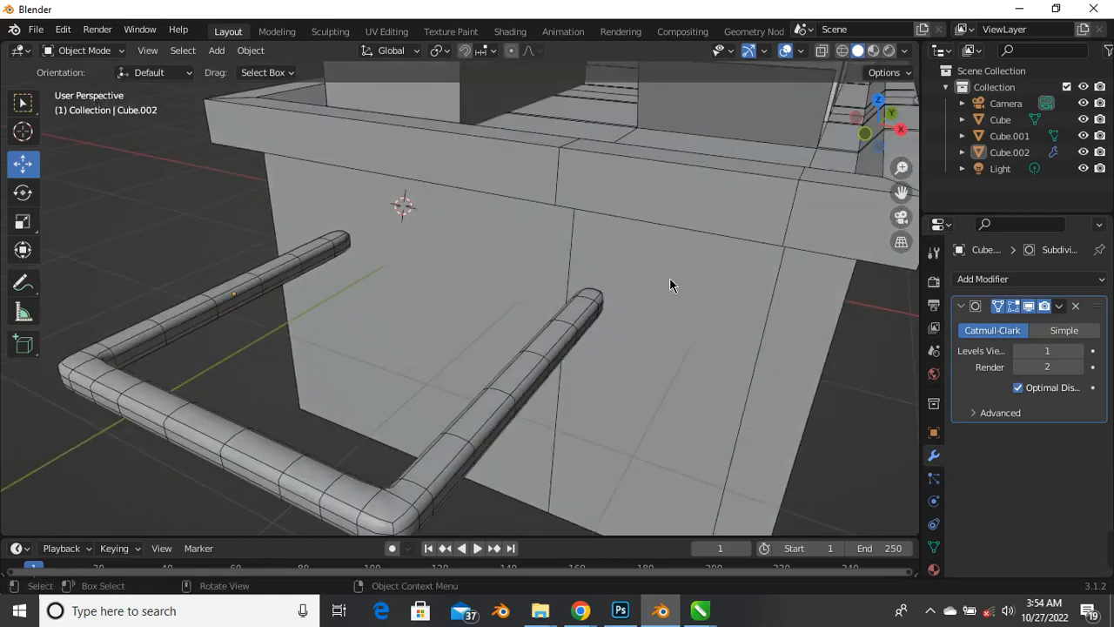
scroll(543, 243, down, 4)
middle_drag(542, 243, 461, 319)
Move the handle along the Y axis so both arm ends sink into the box's end wall
click(429, 328)
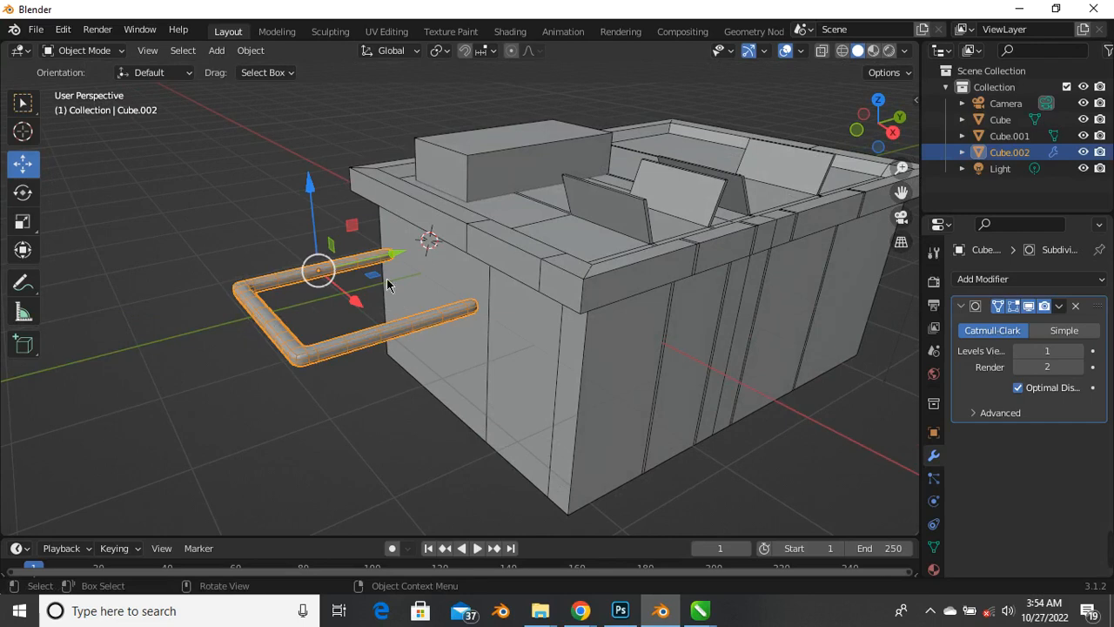
drag(394, 257, 475, 258)
click(263, 408)
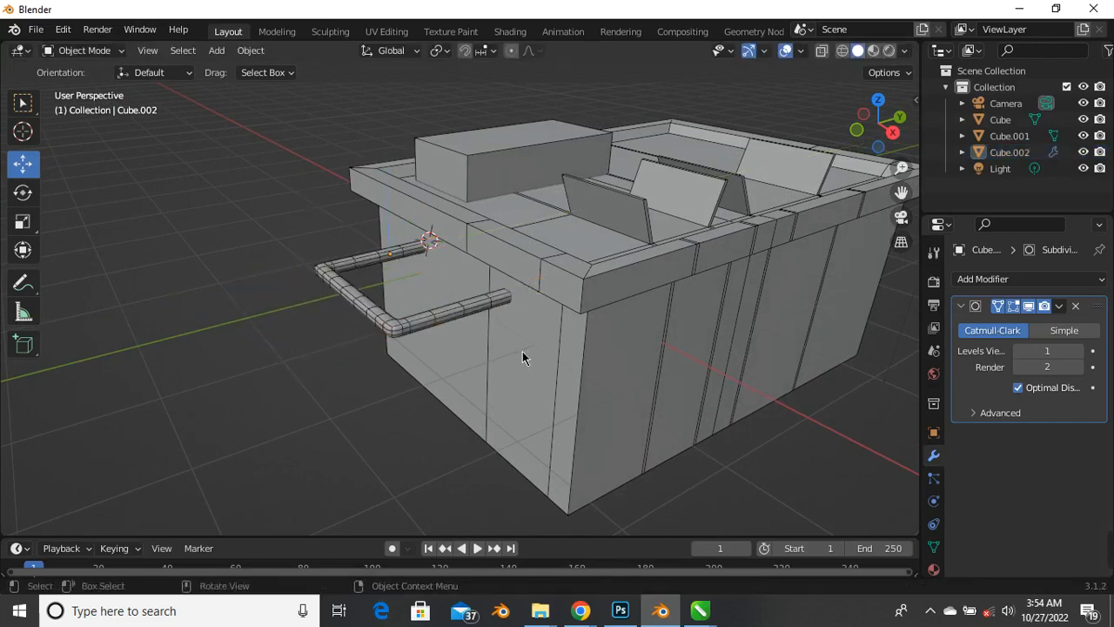
In front view, move the handle slightly up and sideways to centre it on the end wall, just below the rim
middle_drag(346, 385, 404, 445)
key(grave)
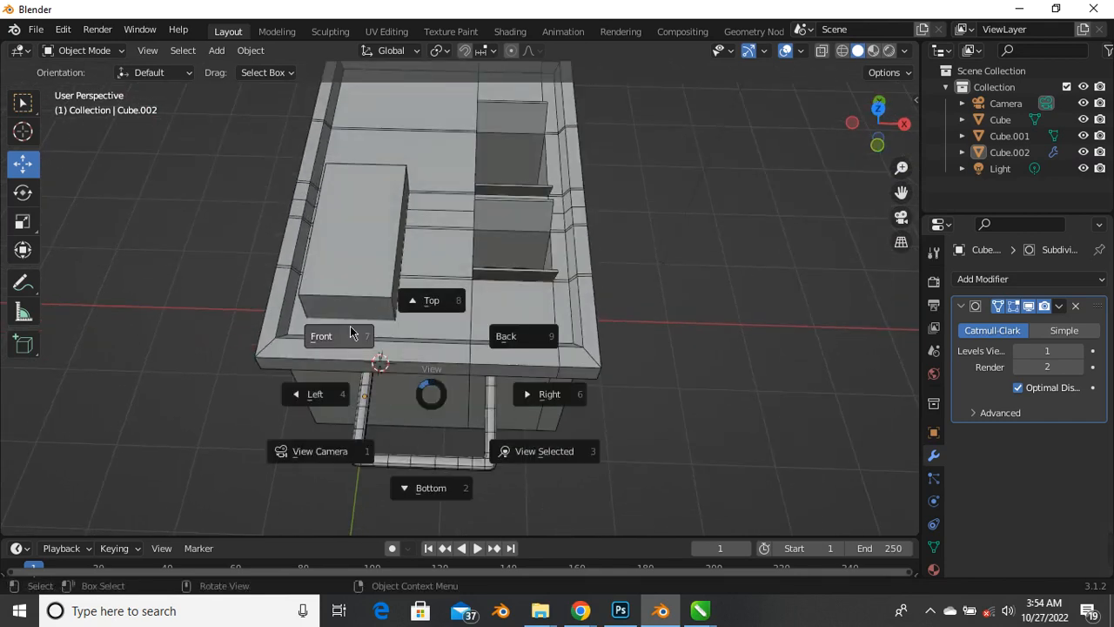
click(336, 347)
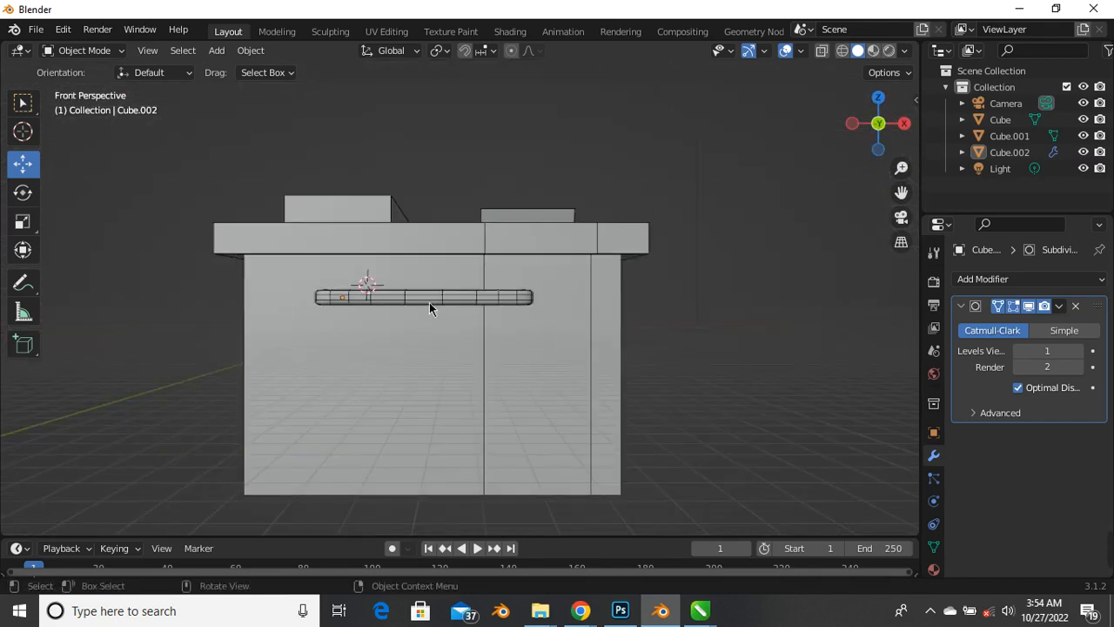
click(417, 302)
key(g)
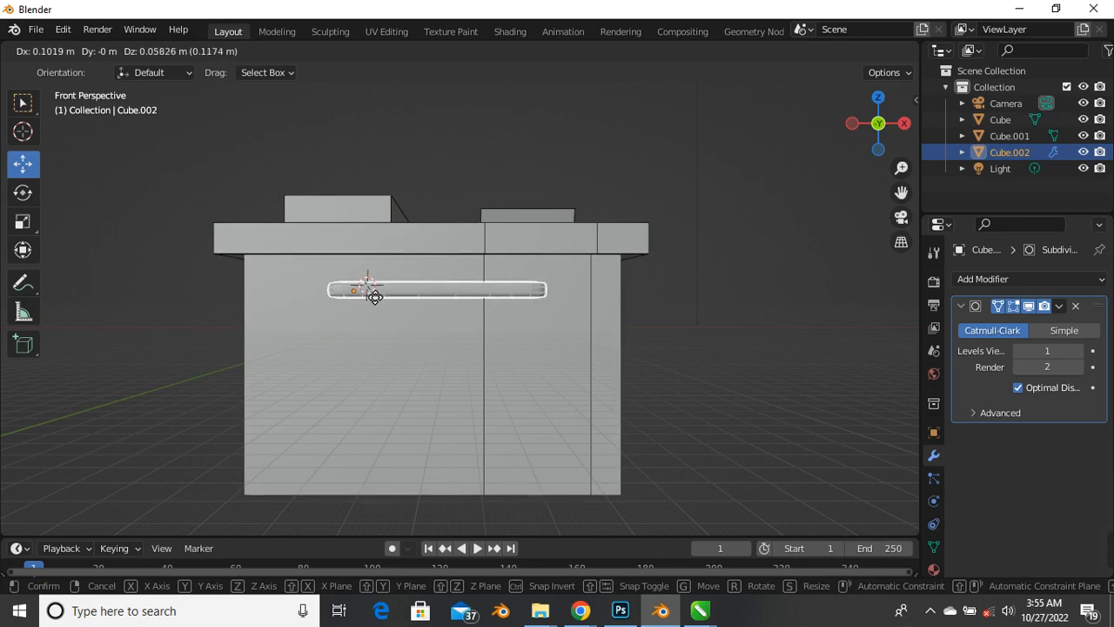
click(369, 296)
Check the handle's placement on the box from the front, back and angled views
scroll(396, 270, up, 3)
scroll(396, 270, down, 4)
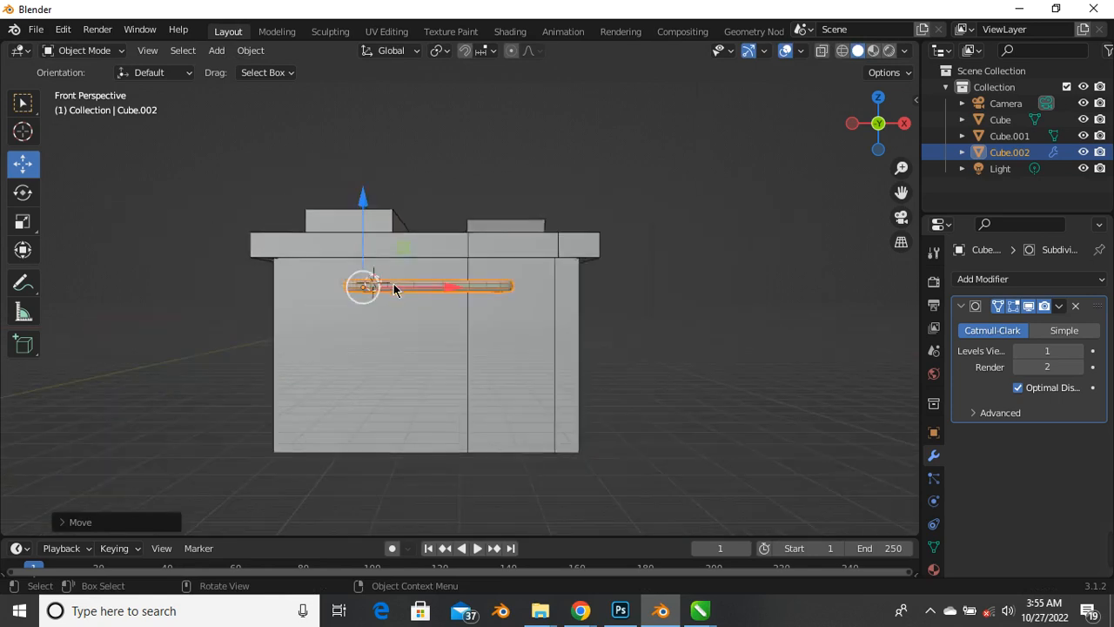
middle_drag(396, 270, 328, 333)
scroll(328, 334, up, 2)
key(grave)
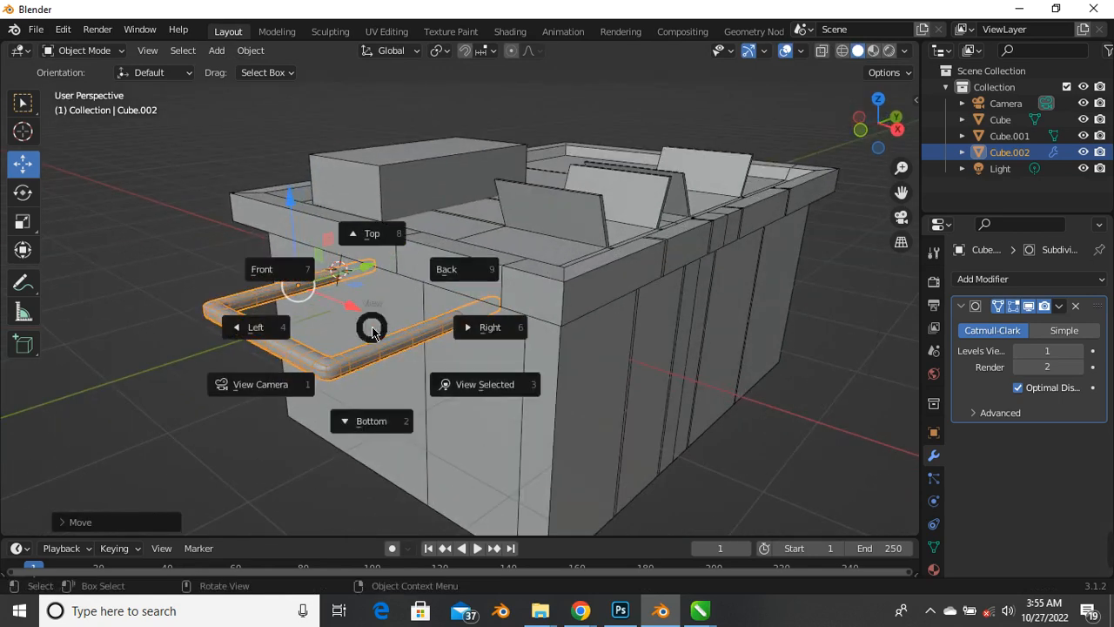
click(299, 277)
key(grave)
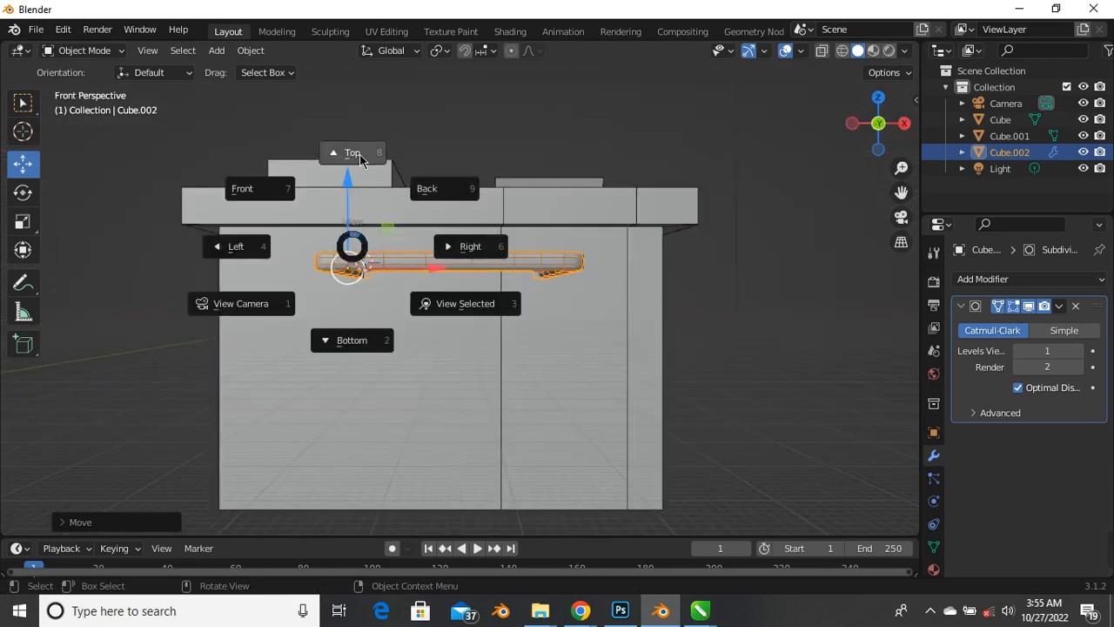
click(501, 152)
click(396, 236)
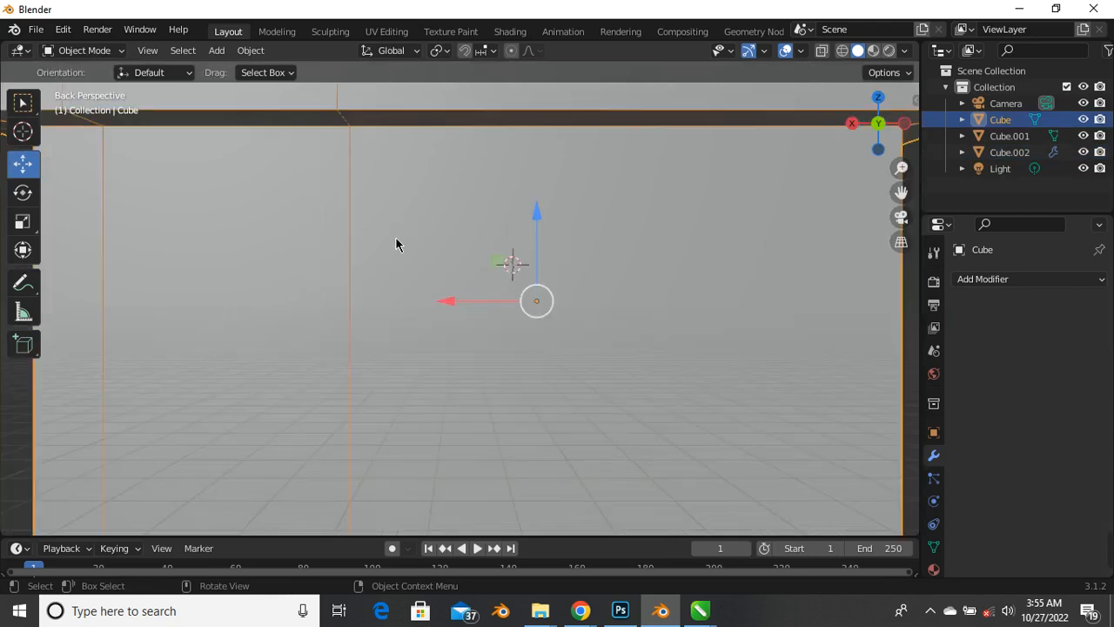
scroll(406, 265, down, 3)
middle_drag(416, 251, 545, 244)
scroll(444, 325, up, 4)
scroll(498, 254, up, 3)
scroll(294, 419, down, 4)
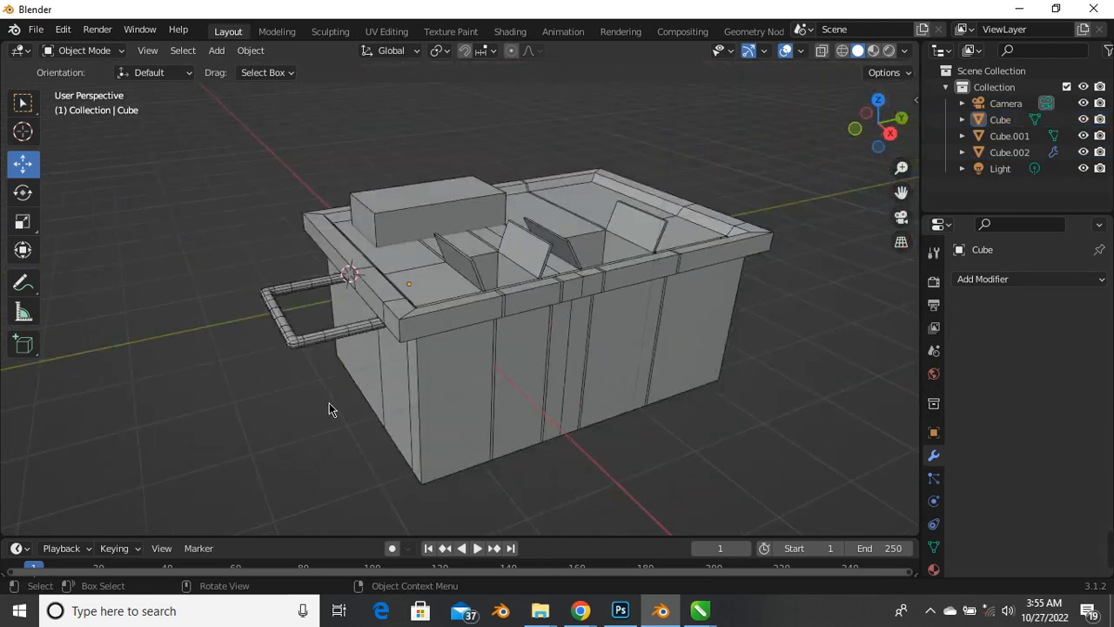
Looking down on the box, nudge the handle slightly sideways to line it up with the middle of the end wall
middle_drag(330, 406, 448, 422)
scroll(339, 361, down, 4)
scroll(531, 396, up, 2)
scroll(367, 376, down, 2)
middle_drag(537, 392, 441, 462)
scroll(441, 407, up, 1)
middle_drag(441, 402, 485, 514)
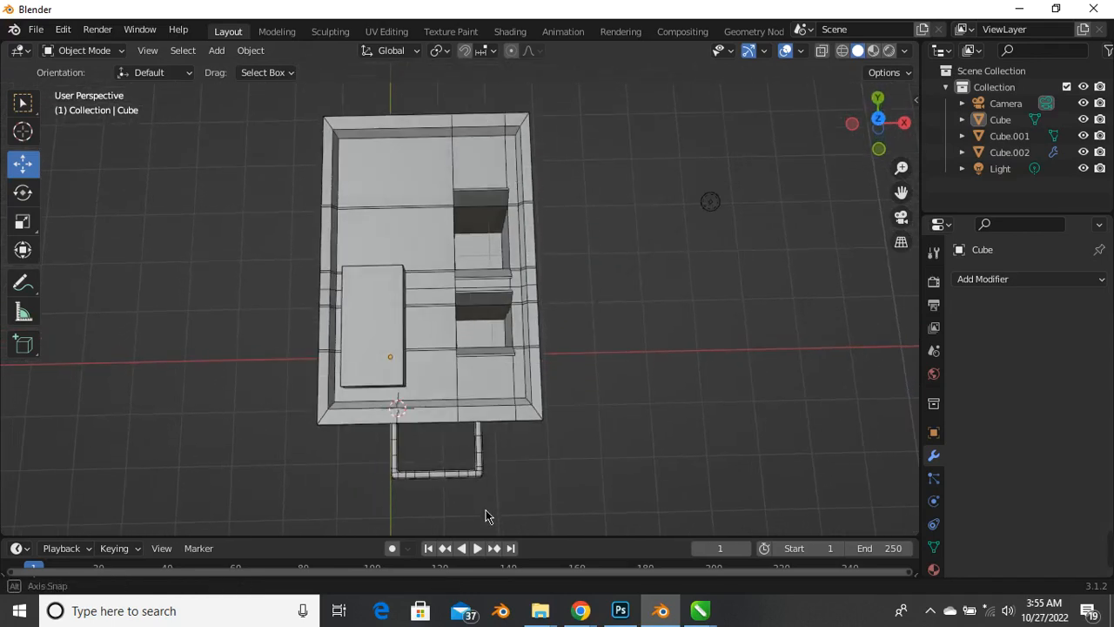
scroll(486, 492, up, 1)
click(478, 454)
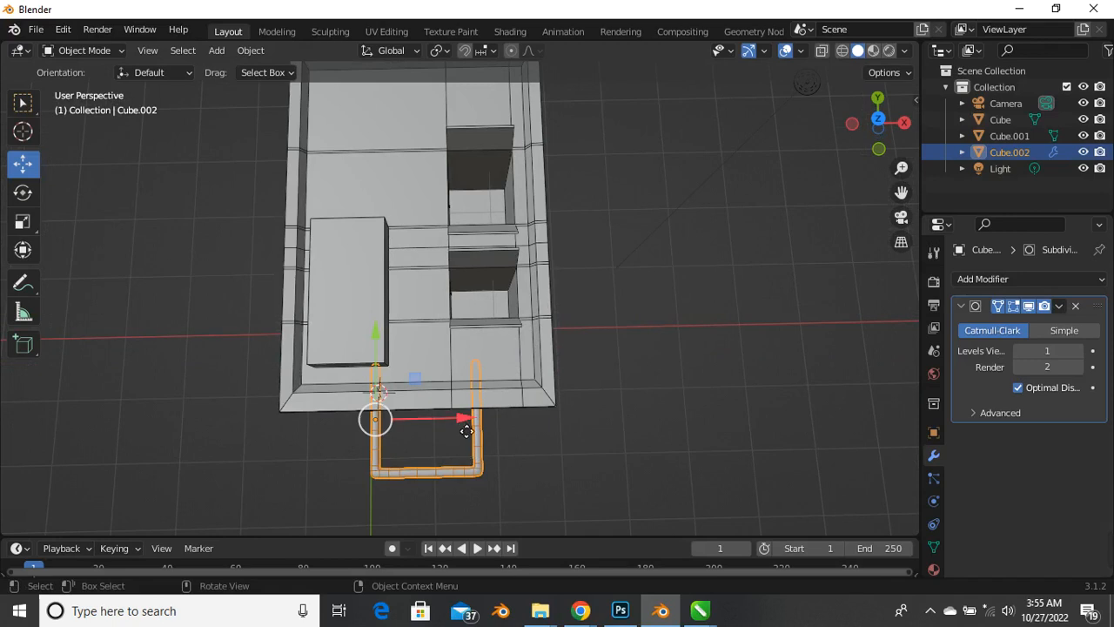
drag(466, 432, 454, 432)
click(472, 459)
Examine the box's long side wall and the attached handle at different zoom levels
middle_drag(472, 459, 370, 368)
scroll(388, 311, up, 2)
scroll(388, 316, down, 3)
scroll(362, 338, up, 4)
scroll(354, 374, down, 4)
scroll(375, 417, up, 3)
scroll(377, 361, down, 3)
scroll(370, 352, up, 3)
scroll(369, 355, down, 2)
scroll(397, 392, up, 3)
scroll(438, 381, down, 4)
scroll(385, 371, up, 2)
scroll(381, 371, down, 2)
scroll(370, 367, up, 2)
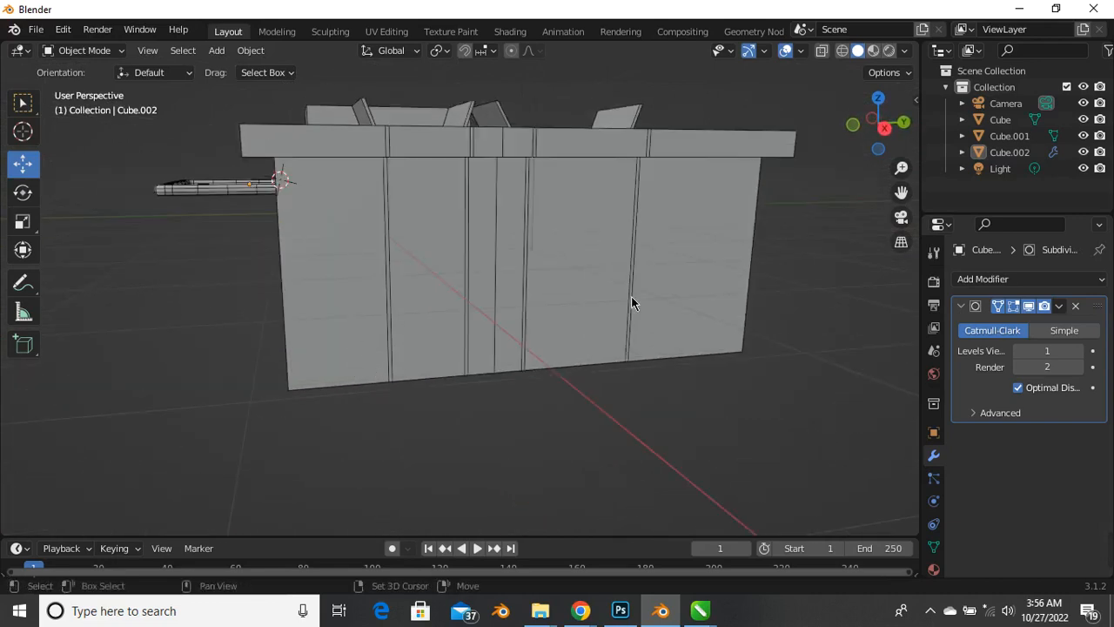
Place the 3D cursor low on the long side wall, near the end opposite the handle
middle_drag(680, 307, 570, 307)
scroll(558, 300, down, 2)
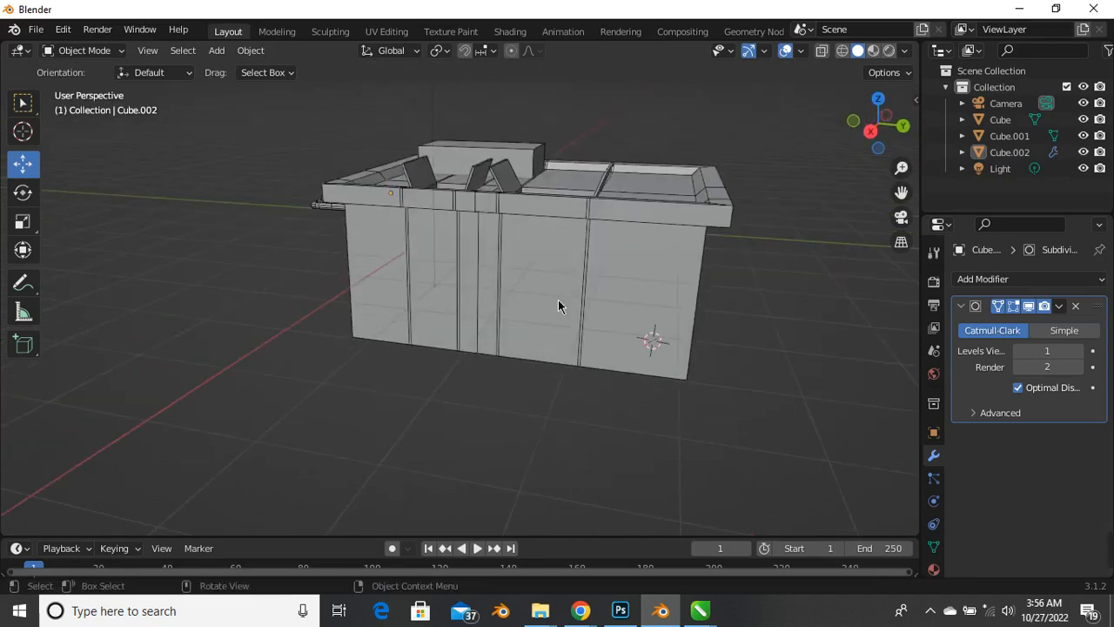
middle_drag(721, 305, 634, 317)
scroll(632, 317, up, 1)
scroll(610, 315, down, 2)
mouse_move(487, 310)
middle_down()
mouse_move(447, 308)
mouse_move(530, 244)
mouse_move(490, 311)
middle_up()
scroll(593, 318, up, 2)
scroll(579, 321, down, 1)
scroll(522, 335, up, 3)
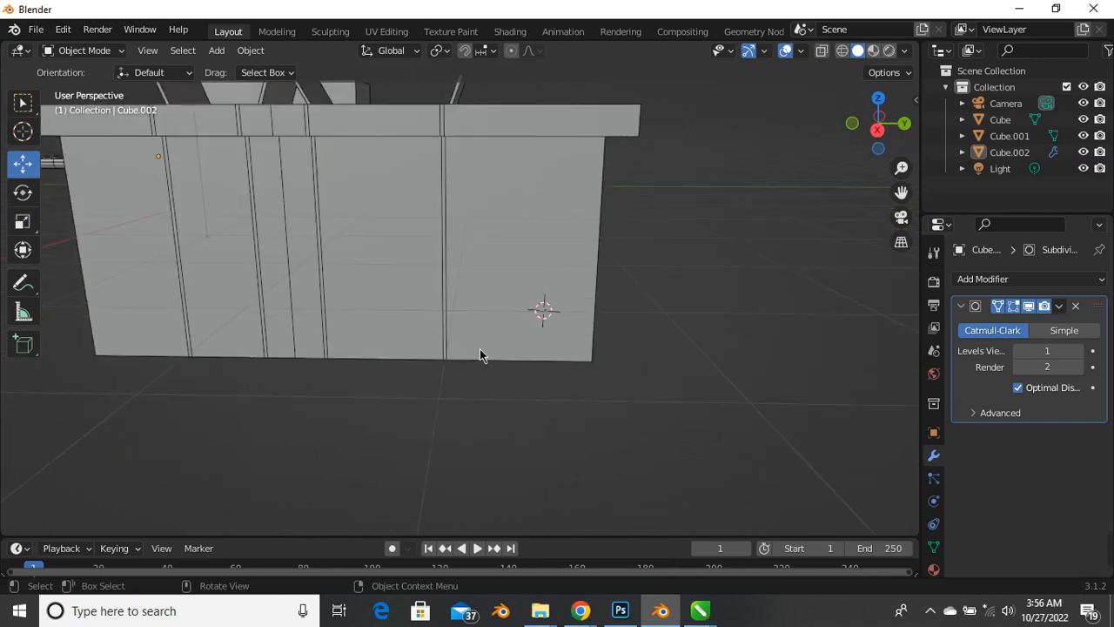
scroll(496, 340, down, 3)
scroll(531, 344, up, 2)
middle_drag(544, 353, 520, 341)
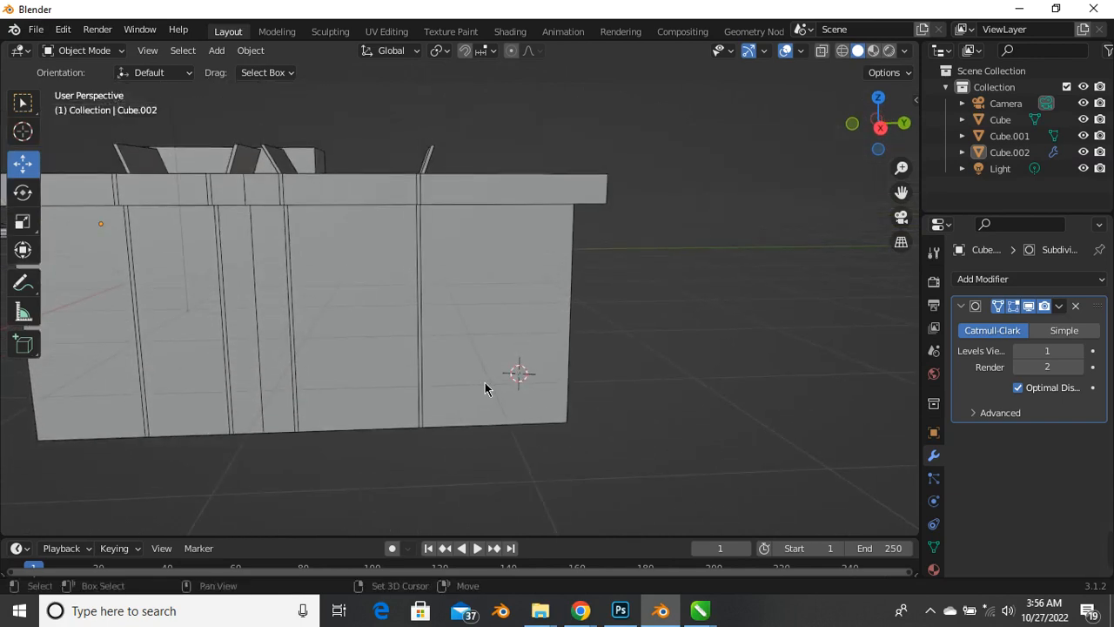
Add a cylinder at the 3D cursor and move it about 1.13 m along X, away from the long side wall
key(shift+a)
mouse_move(490, 268)
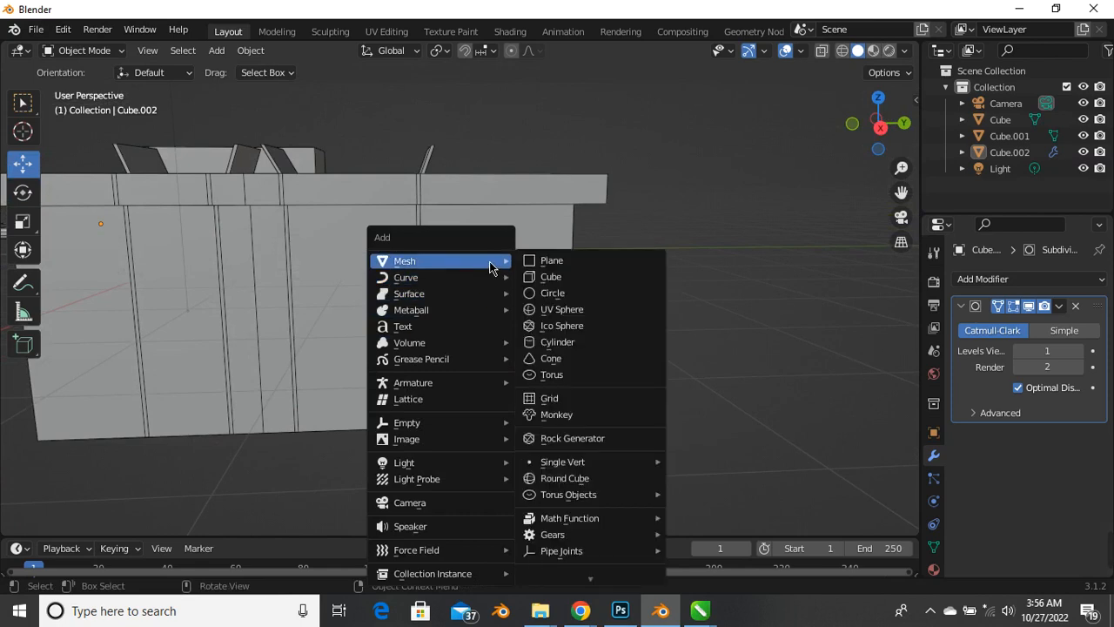
click(583, 342)
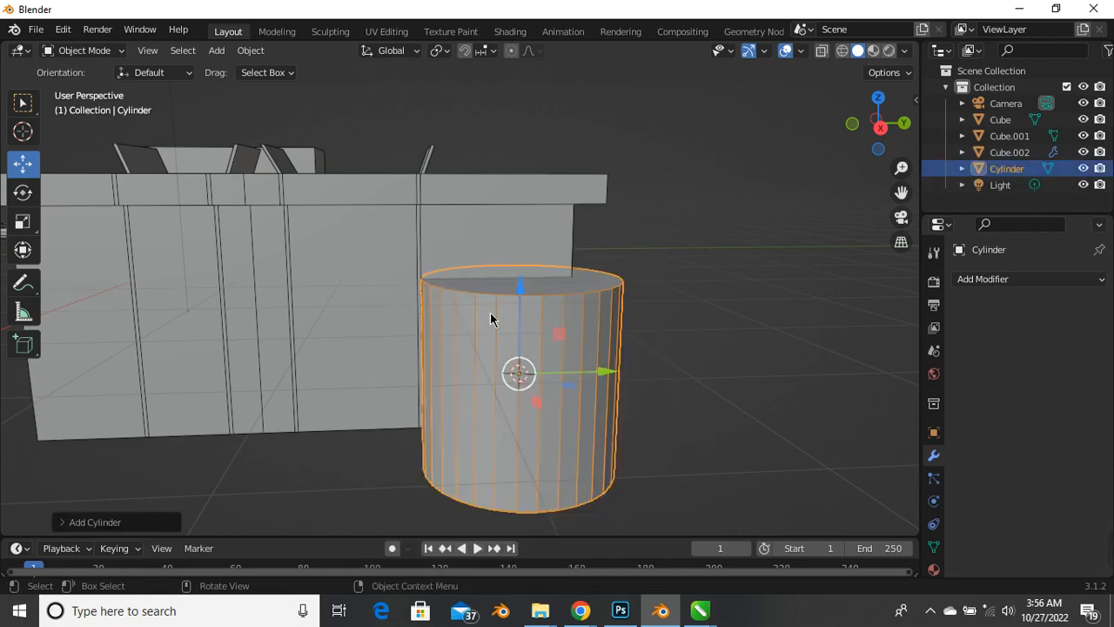
middle_drag(490, 313, 466, 370)
key(g)
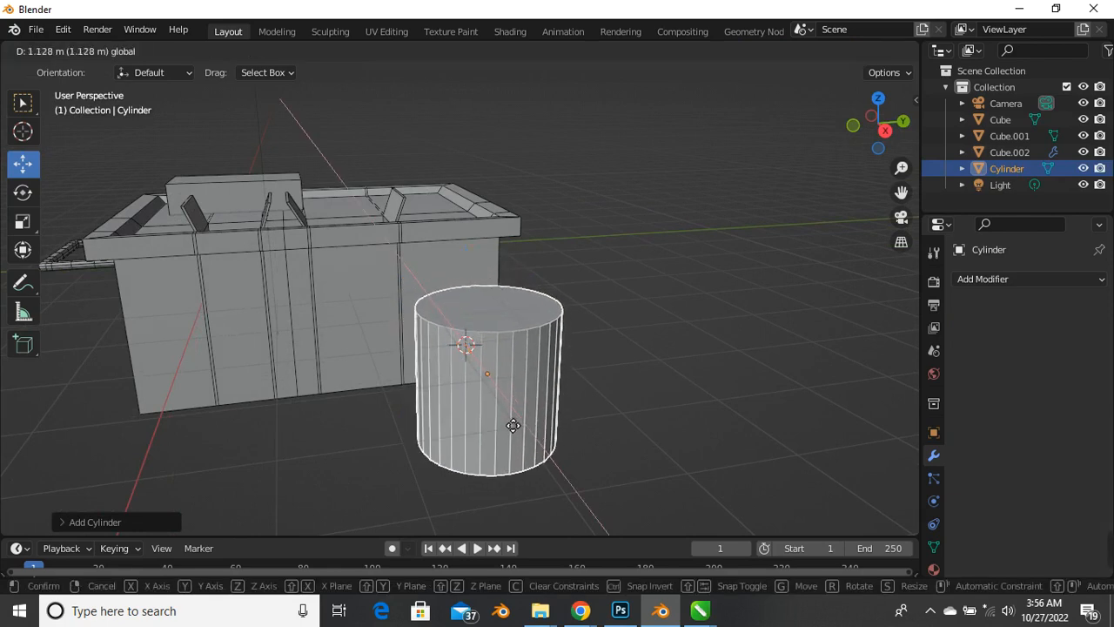
click(513, 425)
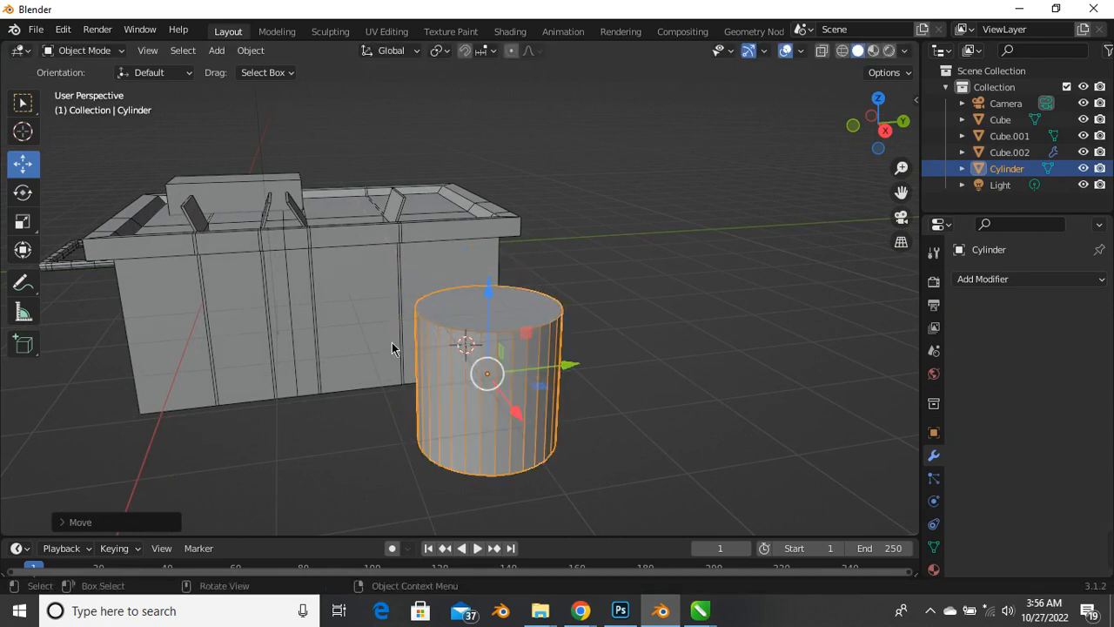
middle_drag(392, 348, 420, 348)
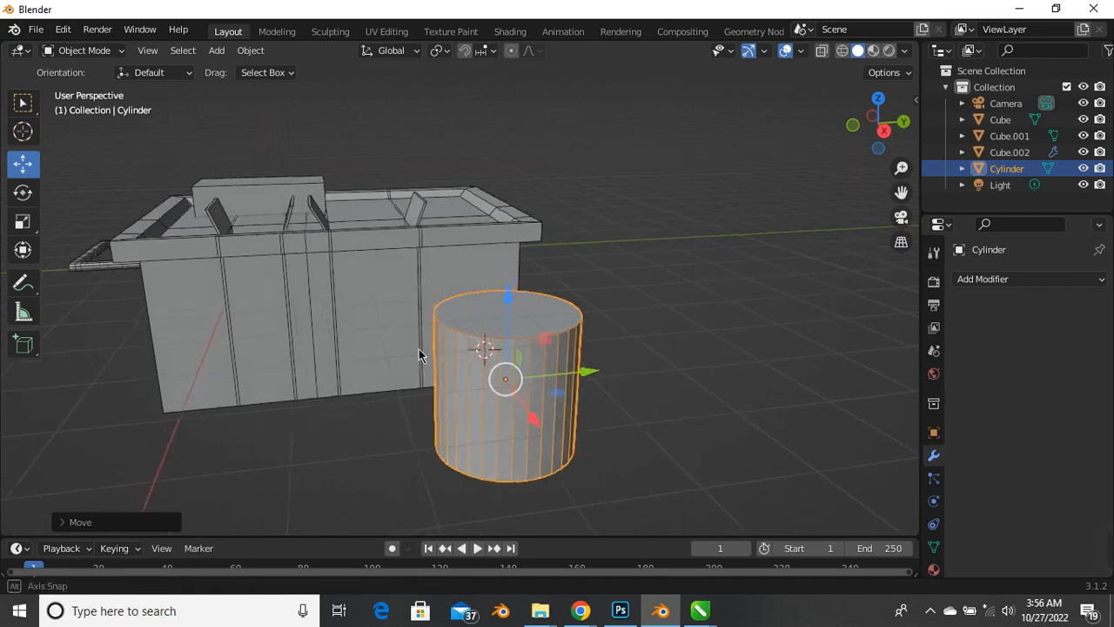
click(485, 385)
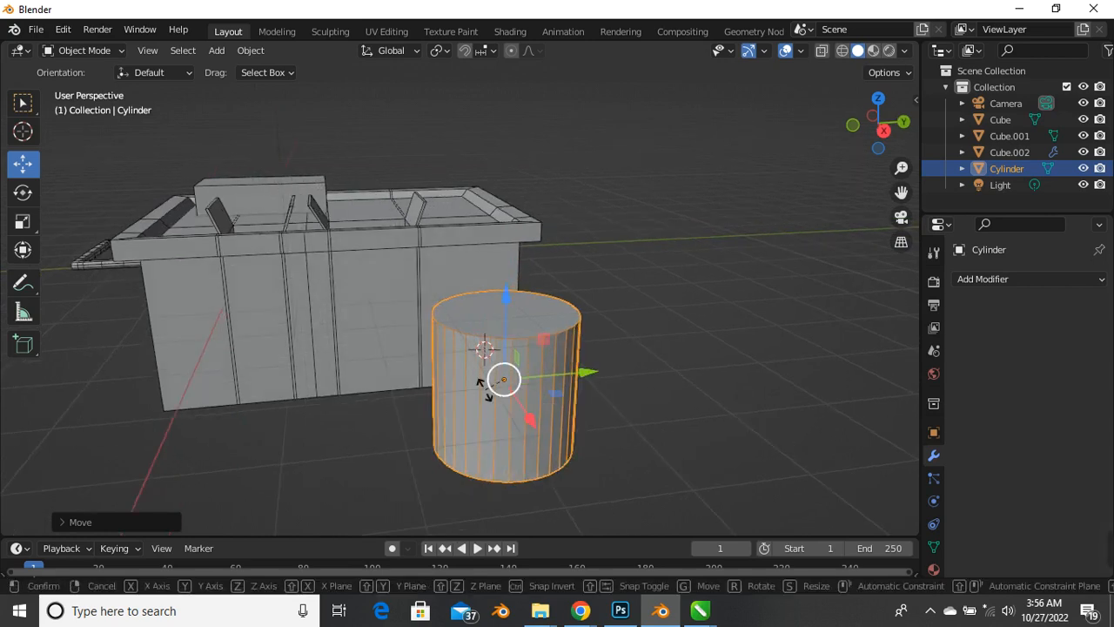
key(r)
key(x)
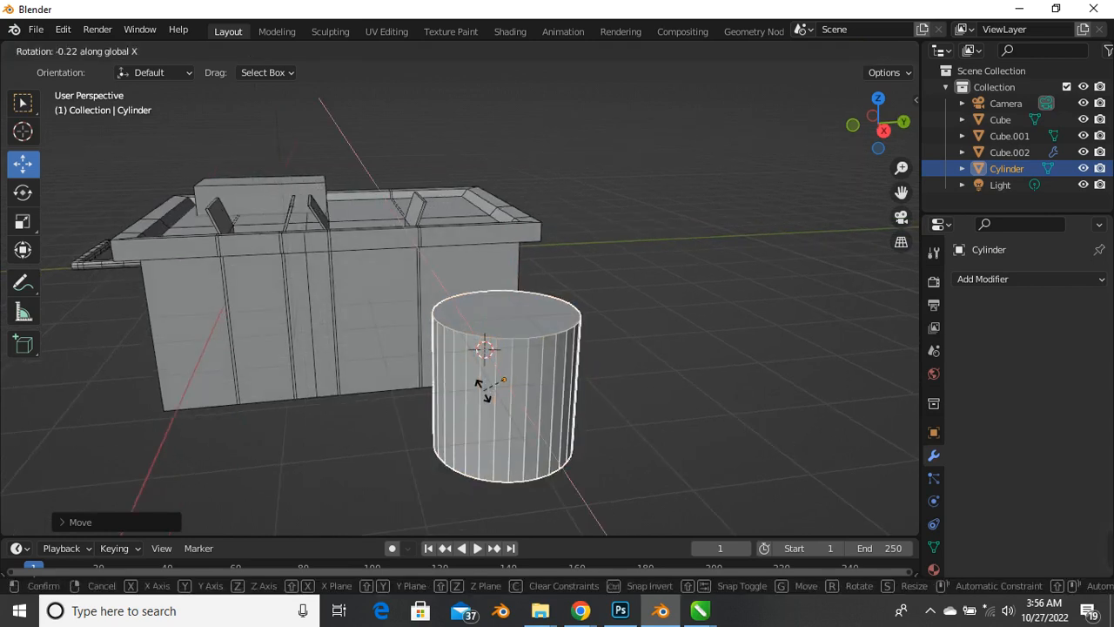
text(90)
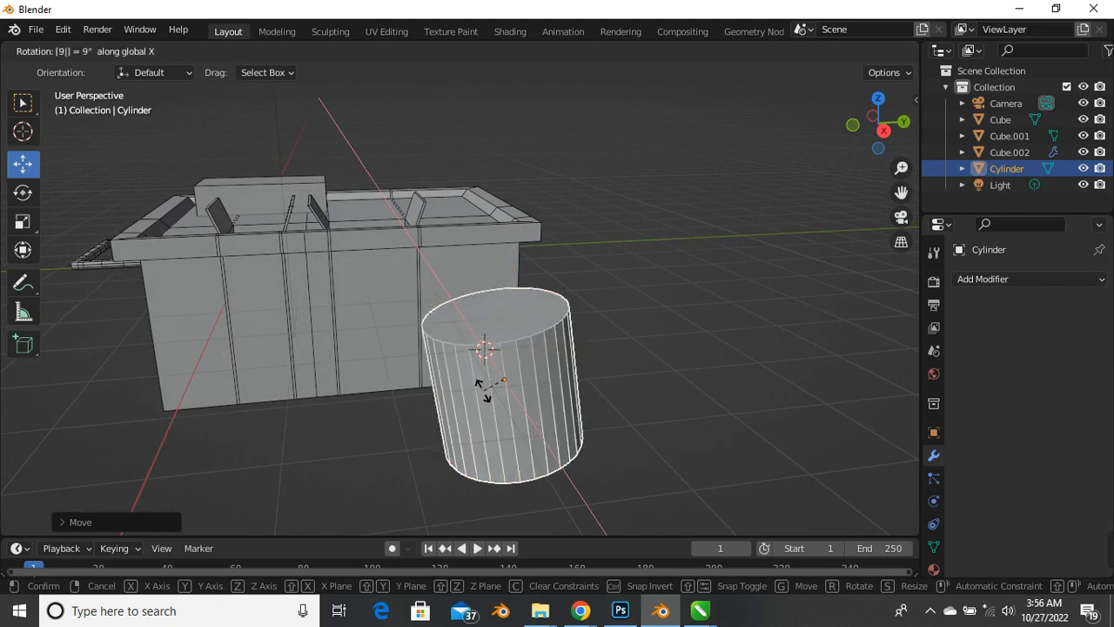
key(Escape)
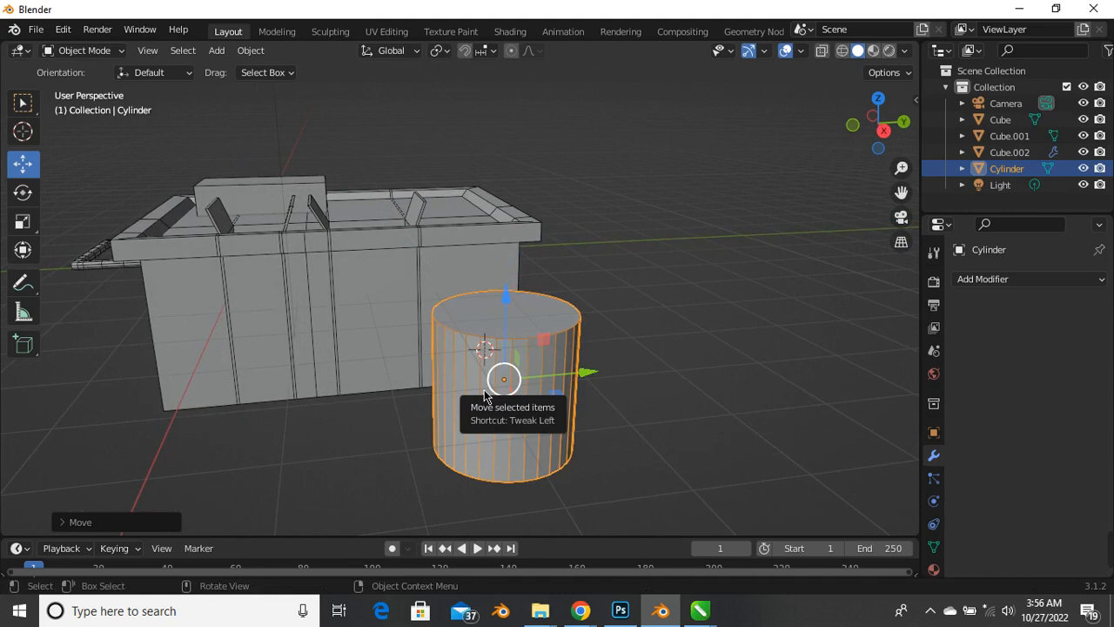
Rotate the cylinder 90° about the Y axis so that its flat end faces away from the side wall
key(r)
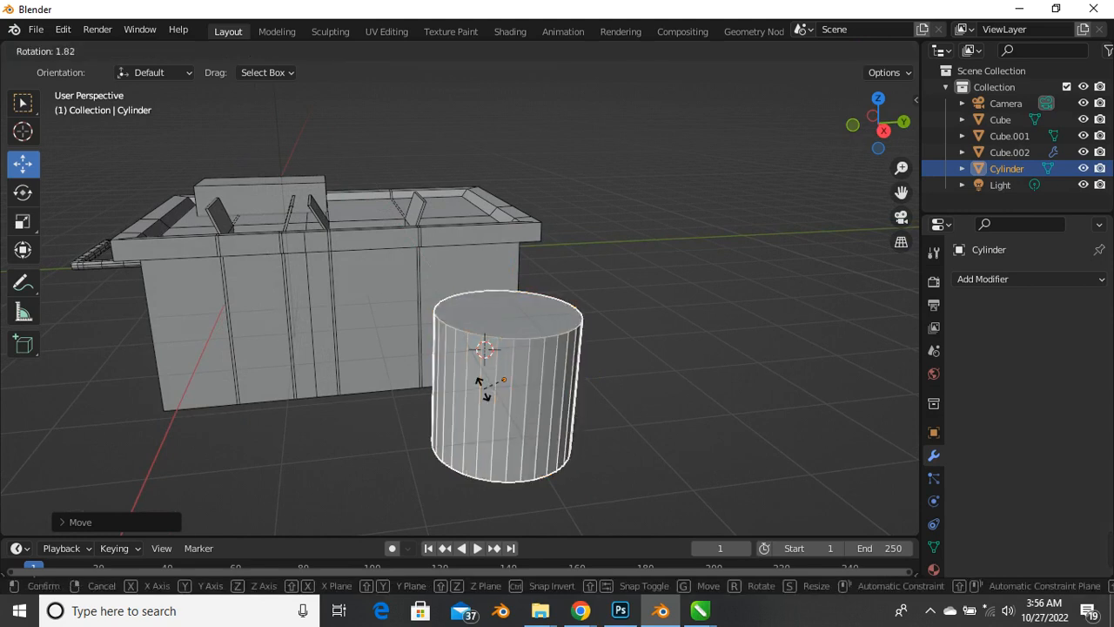
text(y)
text(90)
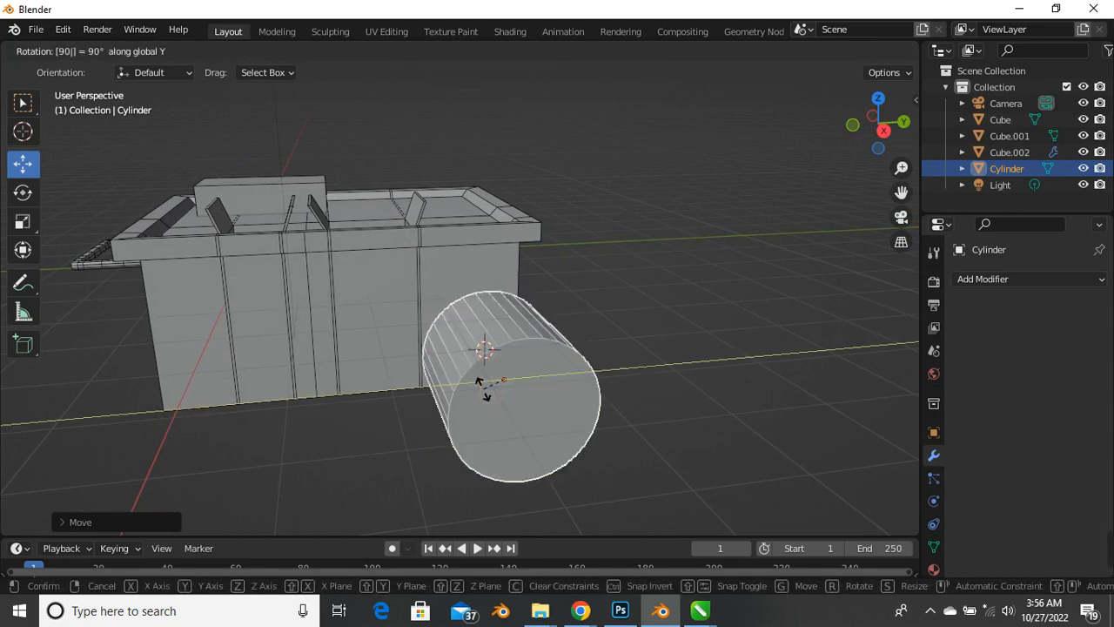
key(Return)
Scale the cylinder down along X into a thin wheel-like disc
scroll(426, 371, down, 2)
middle_drag(488, 390, 559, 384)
scroll(526, 406, up, 3)
scroll(559, 384, up, 1)
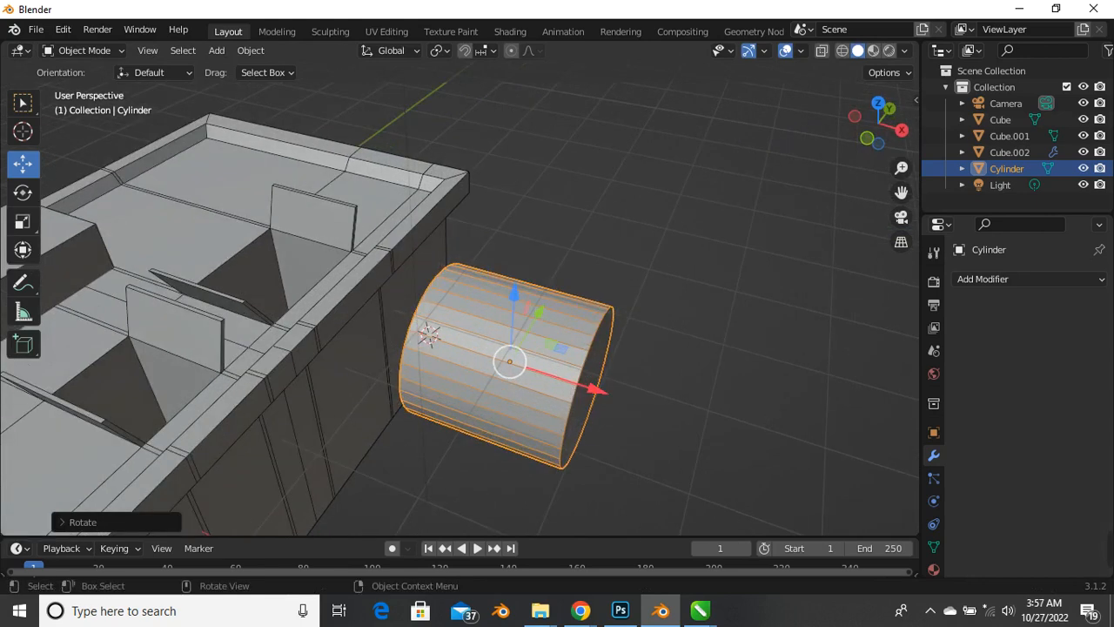
key(s)
key(x)
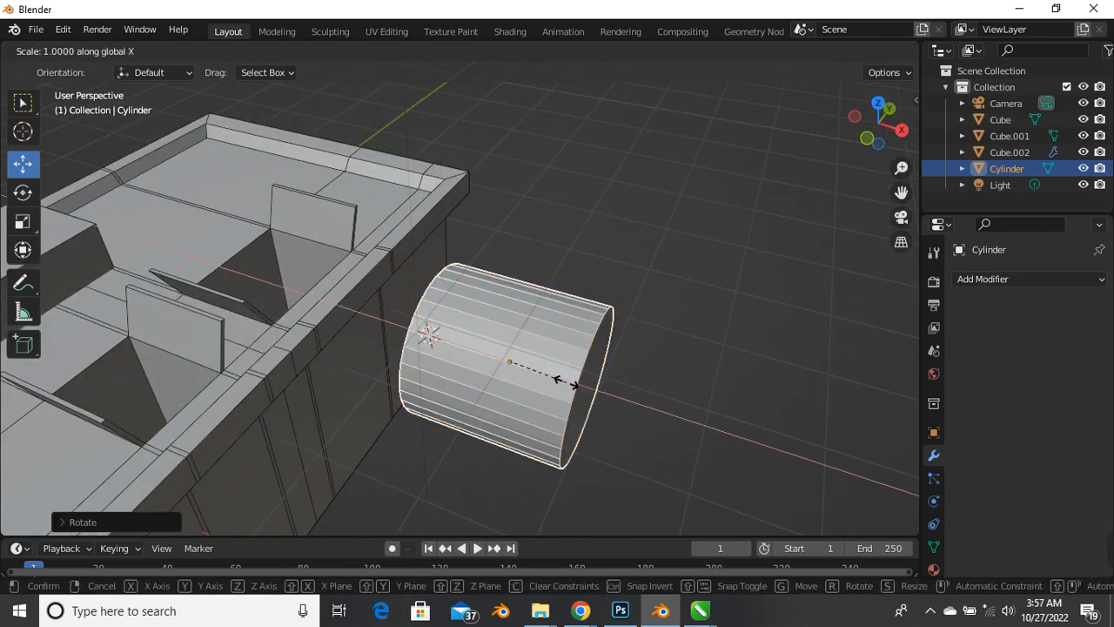
click(515, 367)
Move the disc about 0.7 m along X towards the box so it sits close to the side wall
scroll(458, 356, down, 3)
middle_drag(453, 358, 316, 366)
scroll(418, 361, up, 5)
key(g)
key(x)
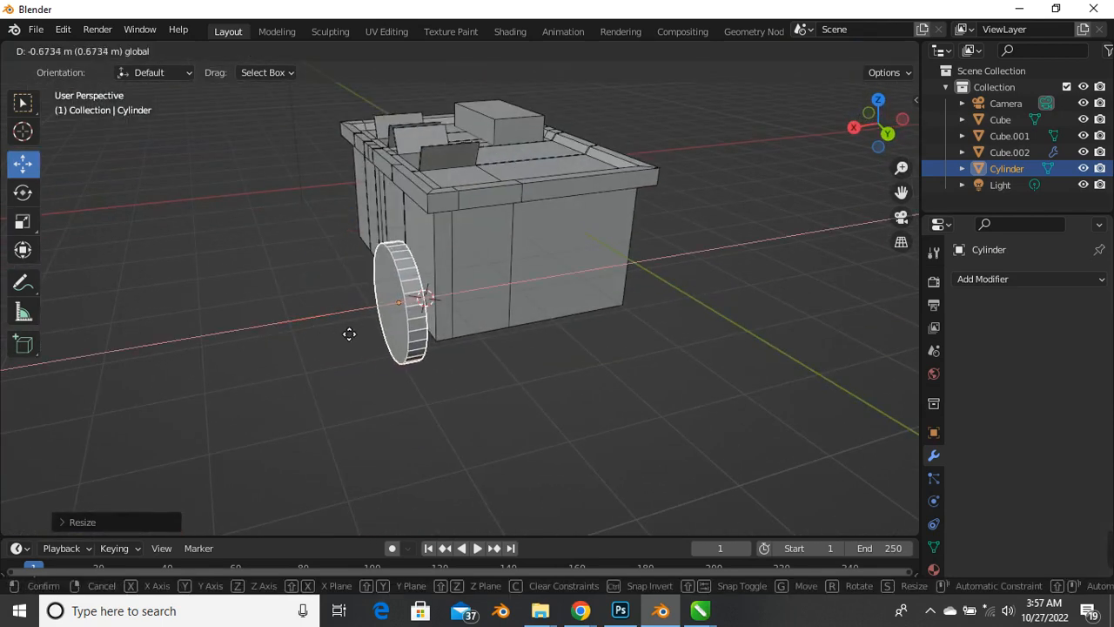
click(356, 329)
click(465, 370)
Nudge the disc slightly outward from the side wall along X and a little towards the handle end along Y
scroll(427, 304, up, 3)
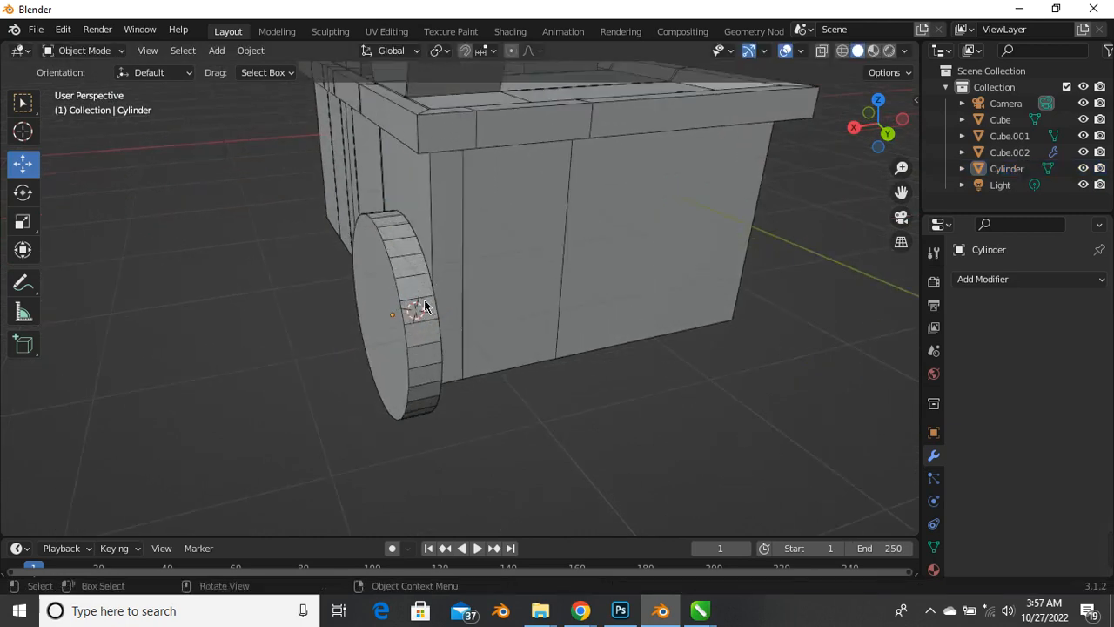
mouse_move(424, 303)
middle_down()
mouse_move(397, 320)
mouse_move(424, 319)
middle_up()
scroll(410, 288, up, 3)
click(378, 277)
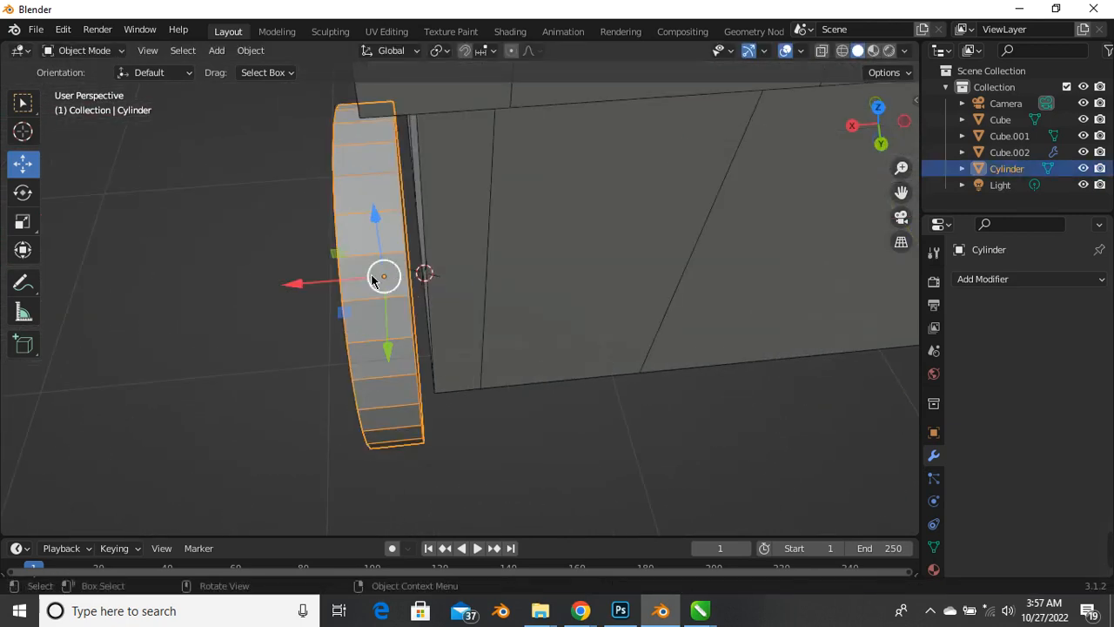
scroll(418, 259, up, 3)
middle_drag(419, 259, 535, 380)
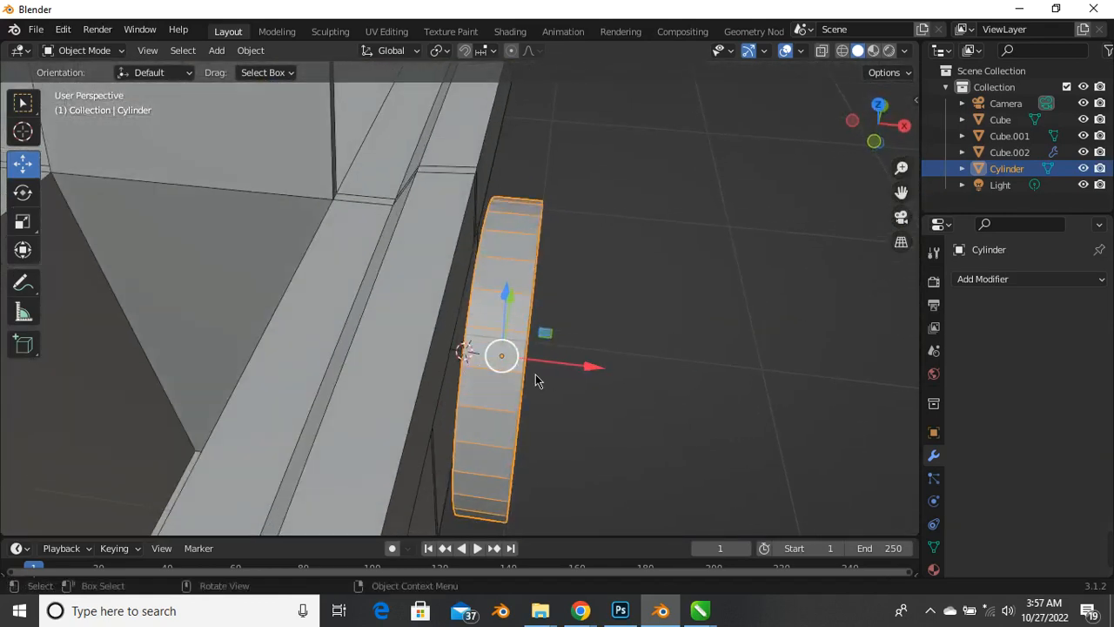
drag(571, 371, 578, 373)
middle_drag(537, 377, 548, 323)
click(461, 310)
middle_drag(460, 311, 540, 316)
drag(540, 316, 531, 331)
click(606, 400)
Examine the disc's position against the lower side wall from several angles and zoom levels
middle_drag(396, 301, 250, 353)
scroll(454, 293, up, 3)
middle_drag(450, 320, 408, 301)
scroll(451, 295, down, 3)
scroll(428, 289, up, 2)
scroll(407, 296, up, 3)
scroll(456, 272, down, 3)
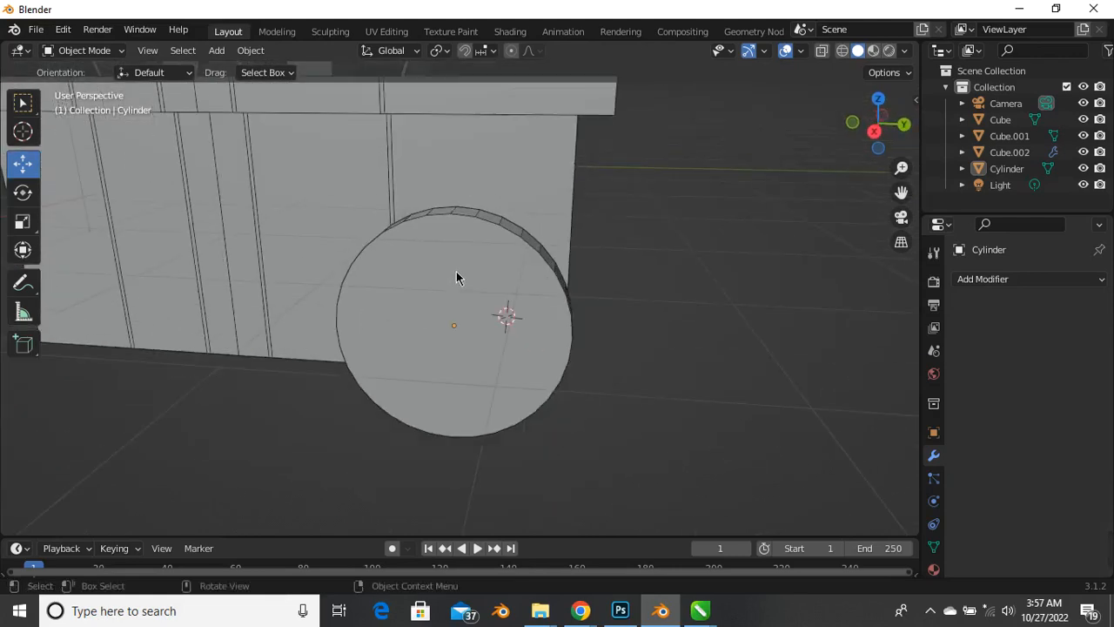
middle_drag(458, 274, 469, 228)
scroll(470, 230, up, 4)
scroll(483, 292, down, 2)
scroll(483, 293, down, 1)
mouse_move(483, 293)
middle_down()
mouse_move(417, 277)
mouse_move(385, 293)
mouse_move(499, 279)
mouse_move(497, 295)
middle_up()
Select the disc's outer round face in face select mode, and return to Object Mode
click(497, 296)
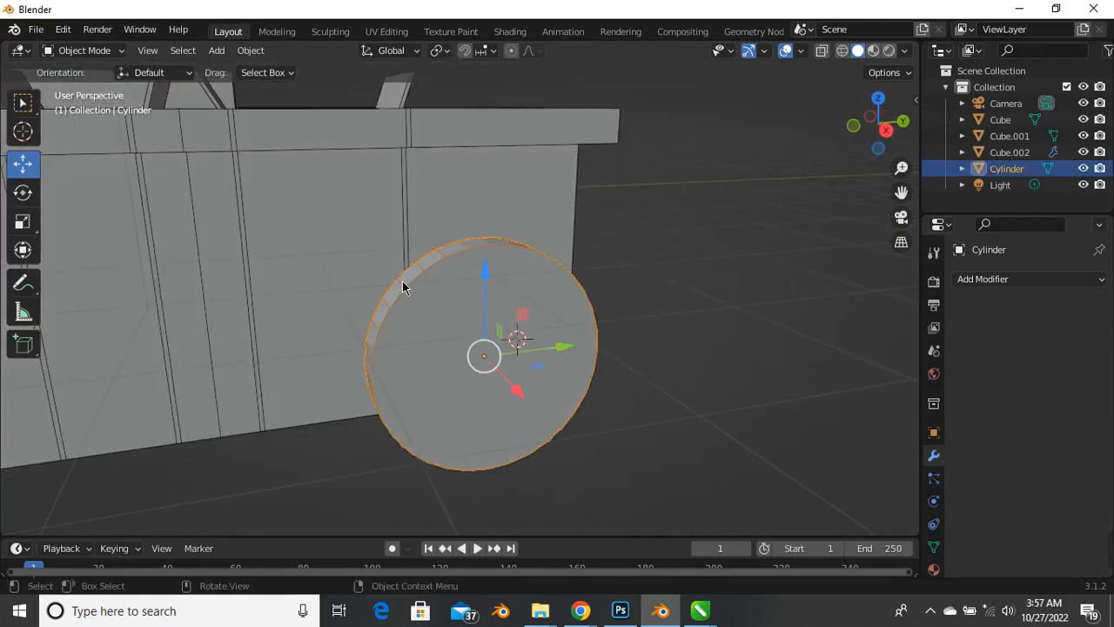
key(Tab)
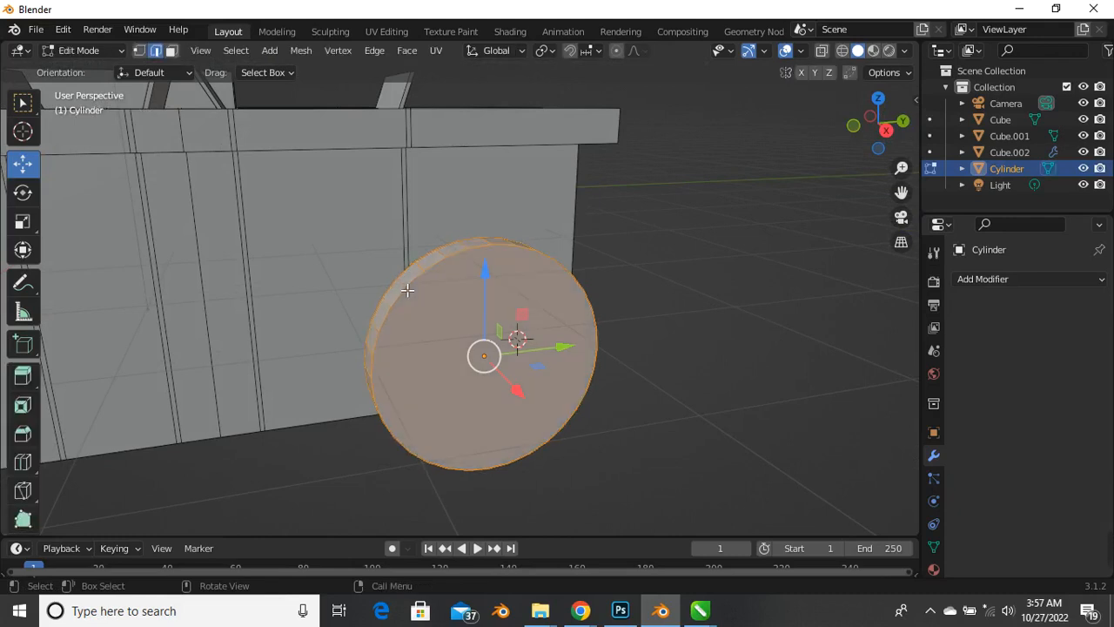
scroll(475, 323, up, 3)
middle_drag(484, 321, 463, 325)
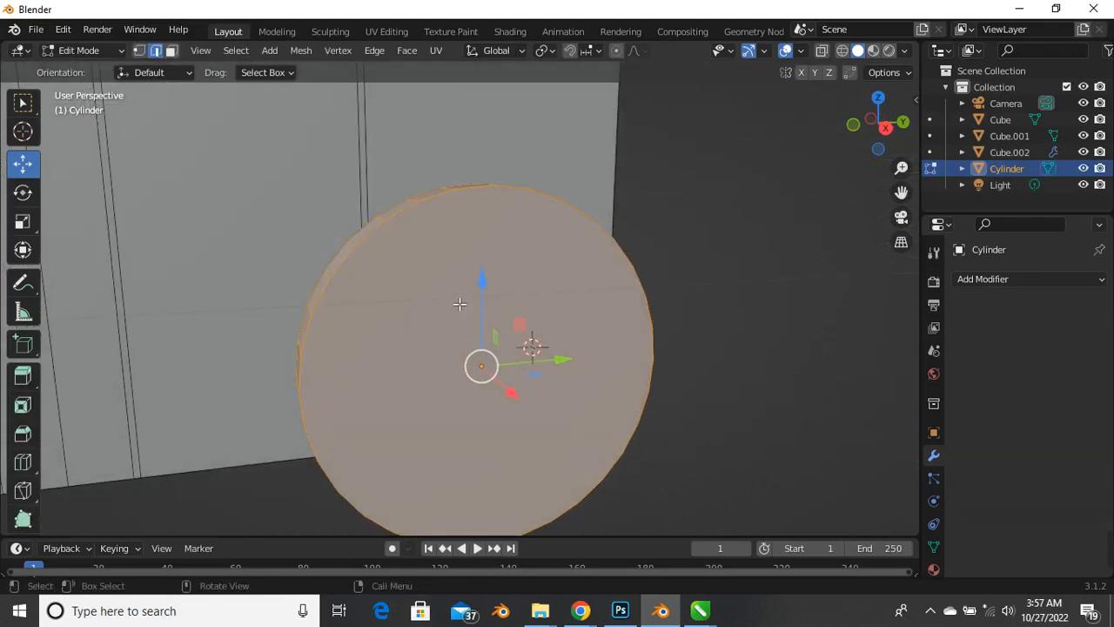
click(459, 305)
click(424, 310)
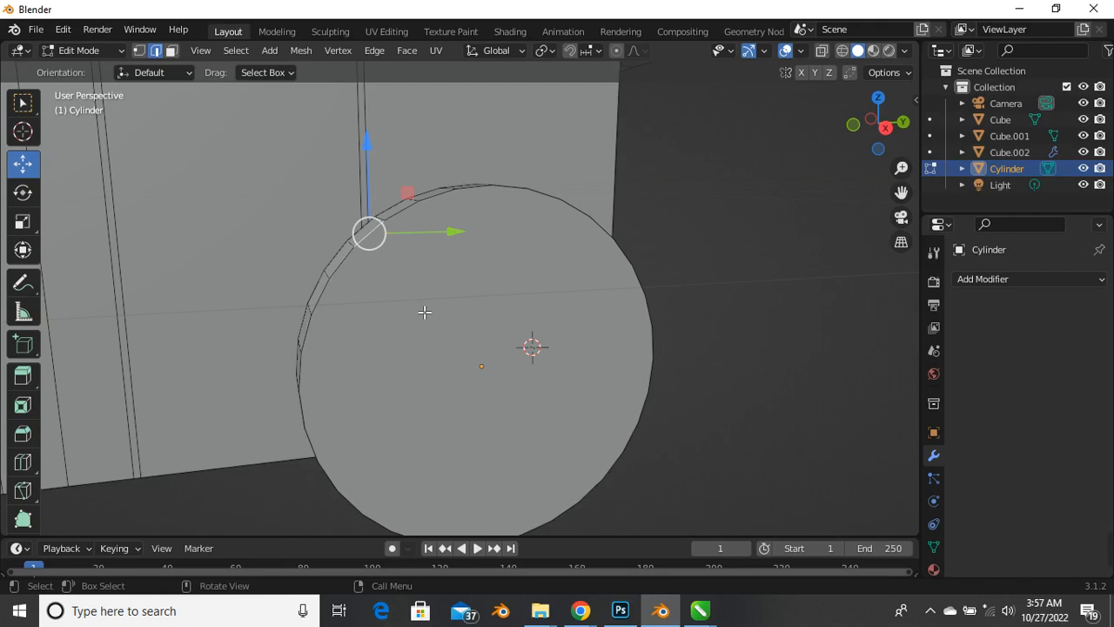
key(3)
click(443, 311)
middle_drag(423, 326, 368, 329)
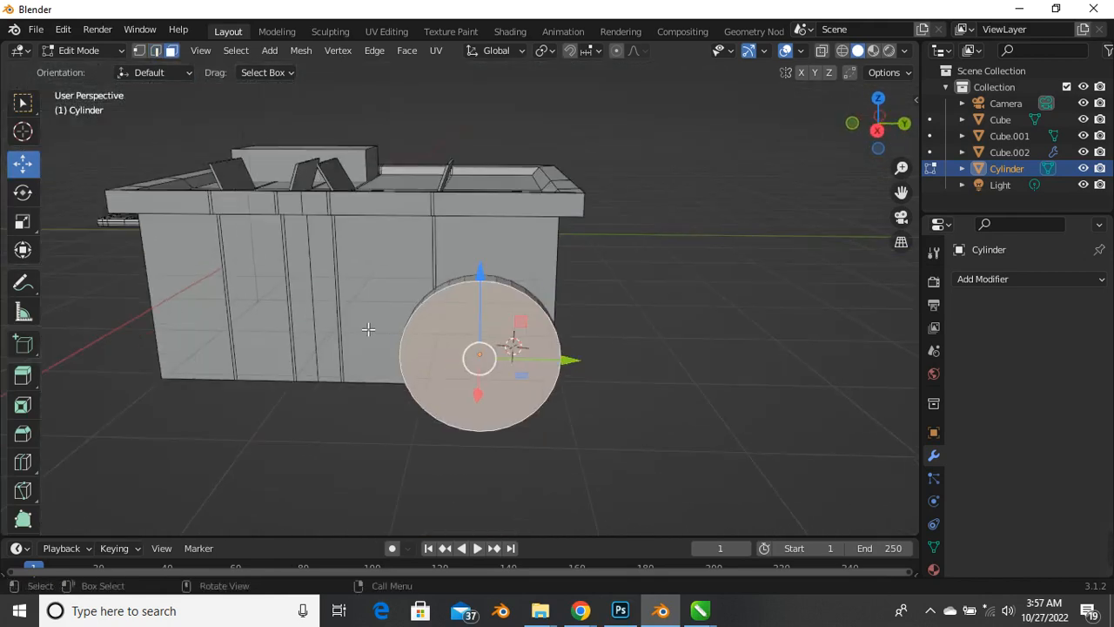
scroll(368, 329, up, 2)
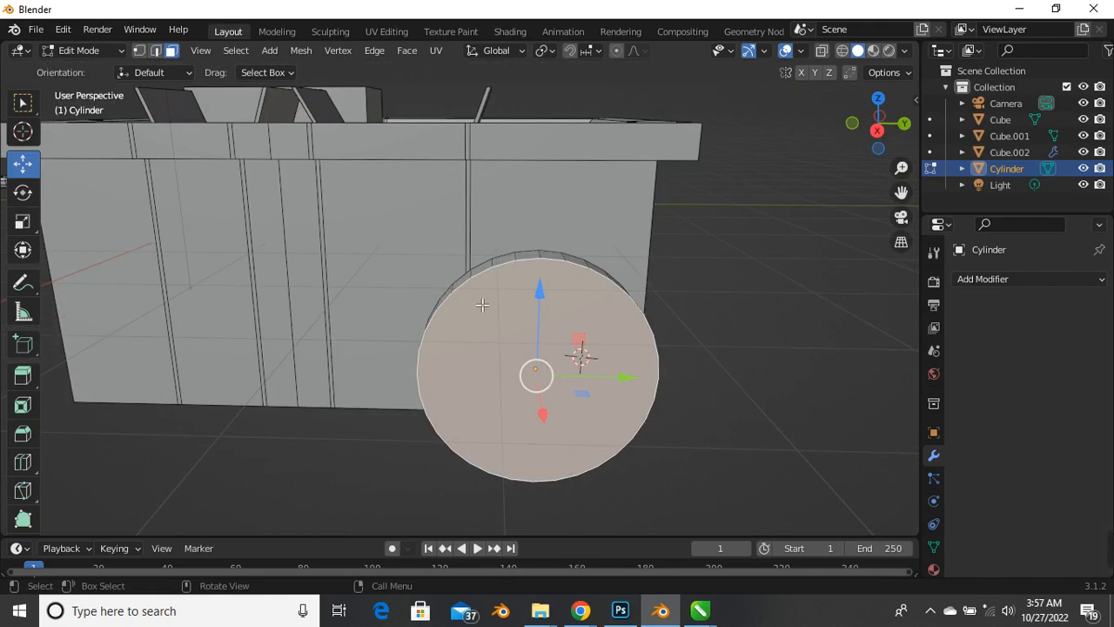
key(Tab)
Compare the disc's size and placement with the whole box from raised and side views, leaving the disc selected
scroll(450, 221, down, 1)
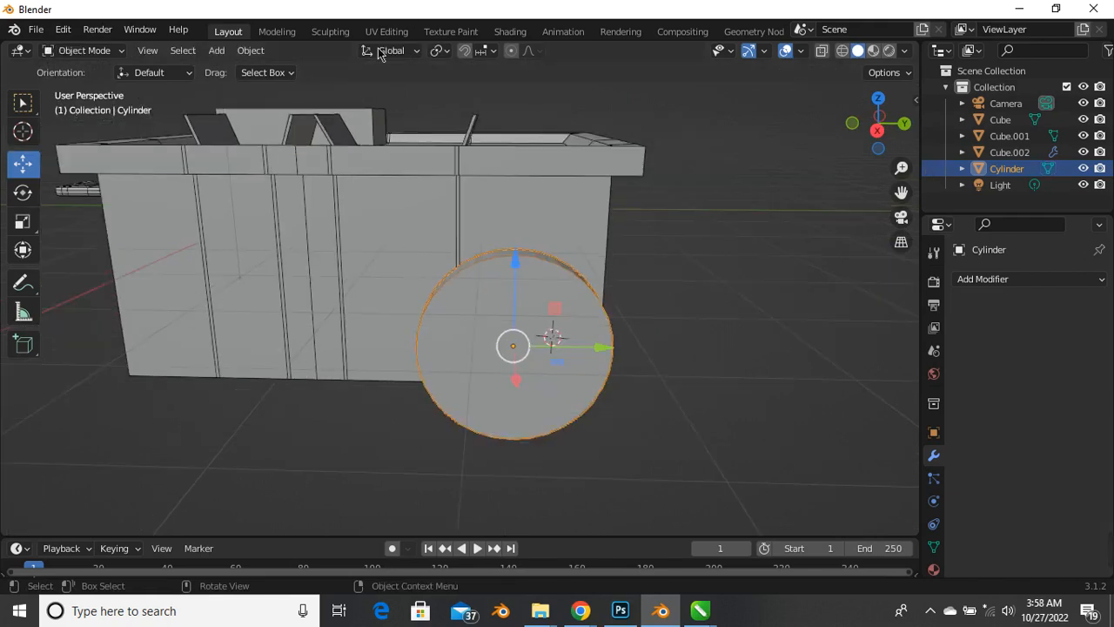
middle_drag(558, 302, 374, 171)
scroll(374, 171, up, 3)
click(375, 242)
click(501, 244)
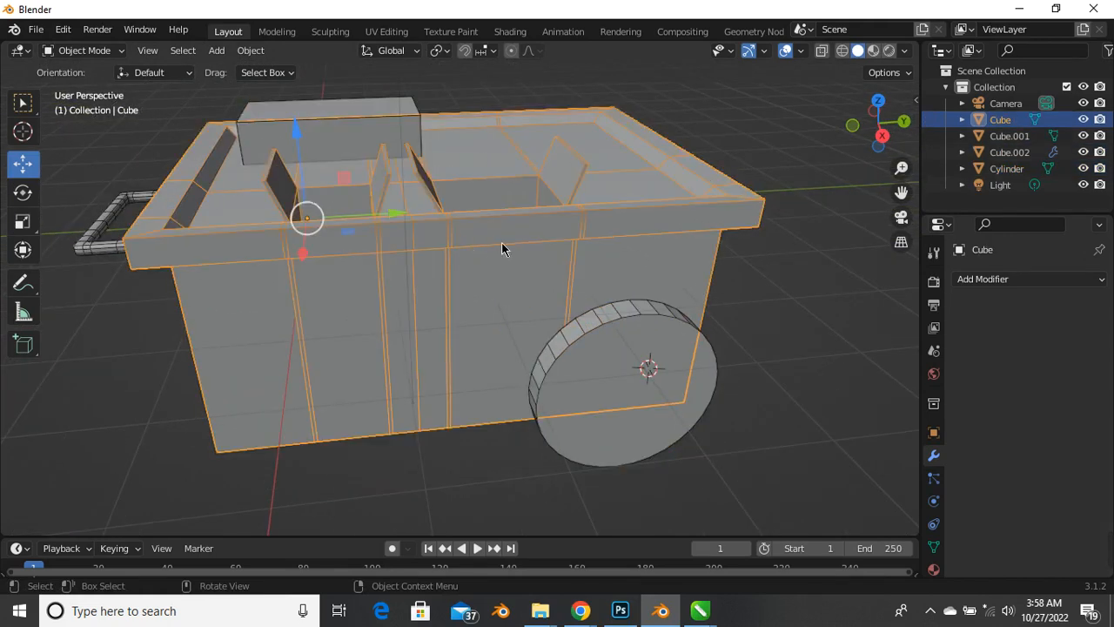
click(729, 424)
scroll(719, 420, up, 5)
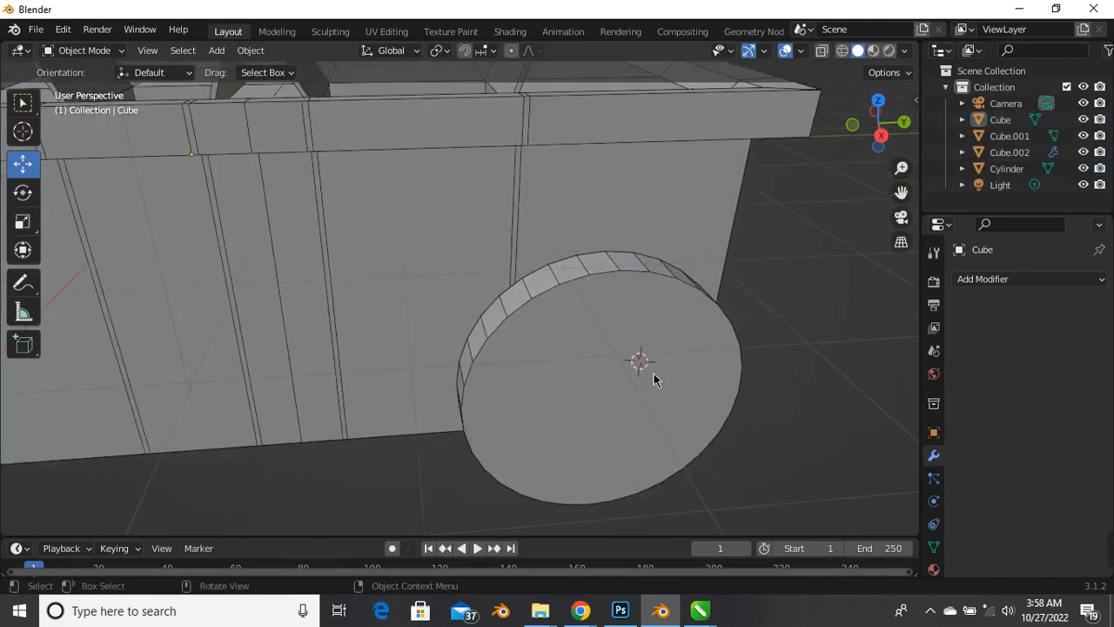
click(589, 331)
scroll(596, 331, down, 4)
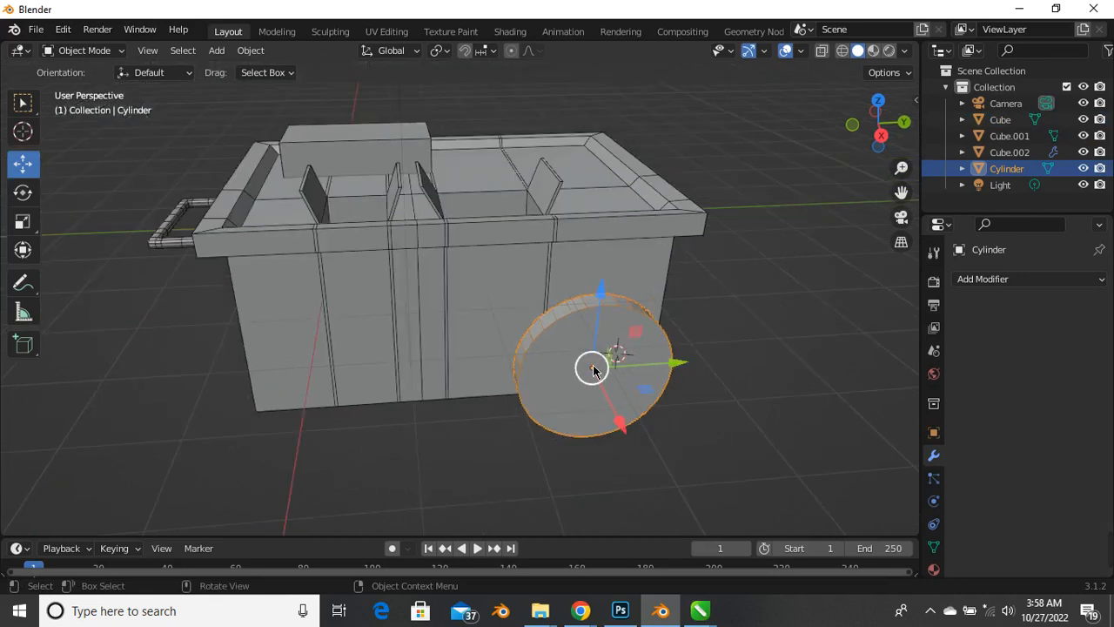
middle_drag(595, 372, 590, 350)
scroll(557, 317, up, 4)
scroll(486, 313, down, 2)
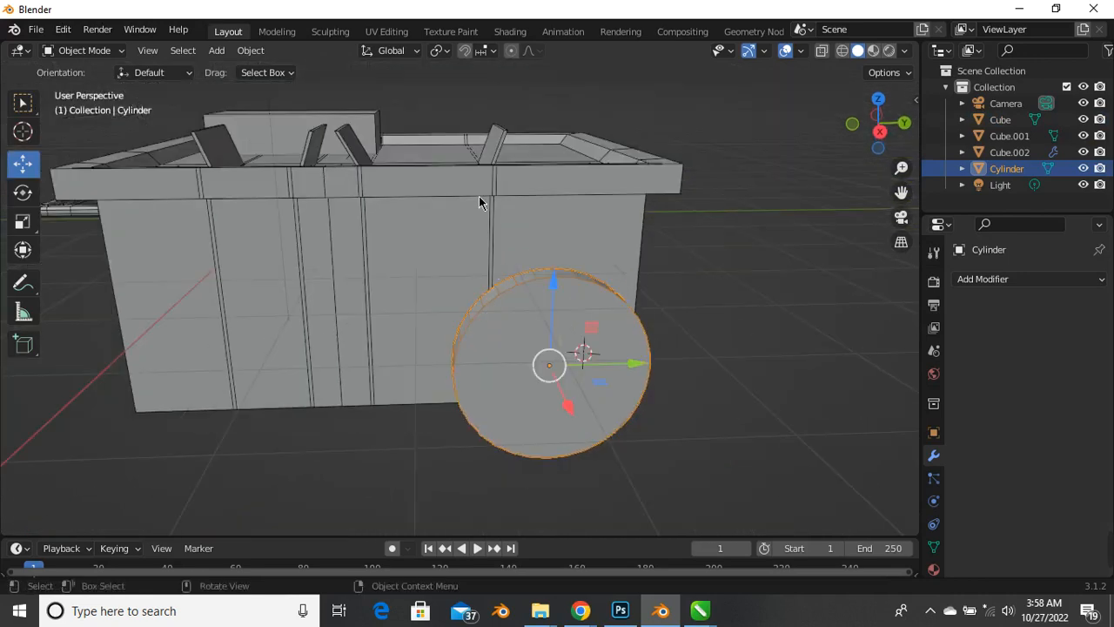
scroll(508, 284, down, 3)
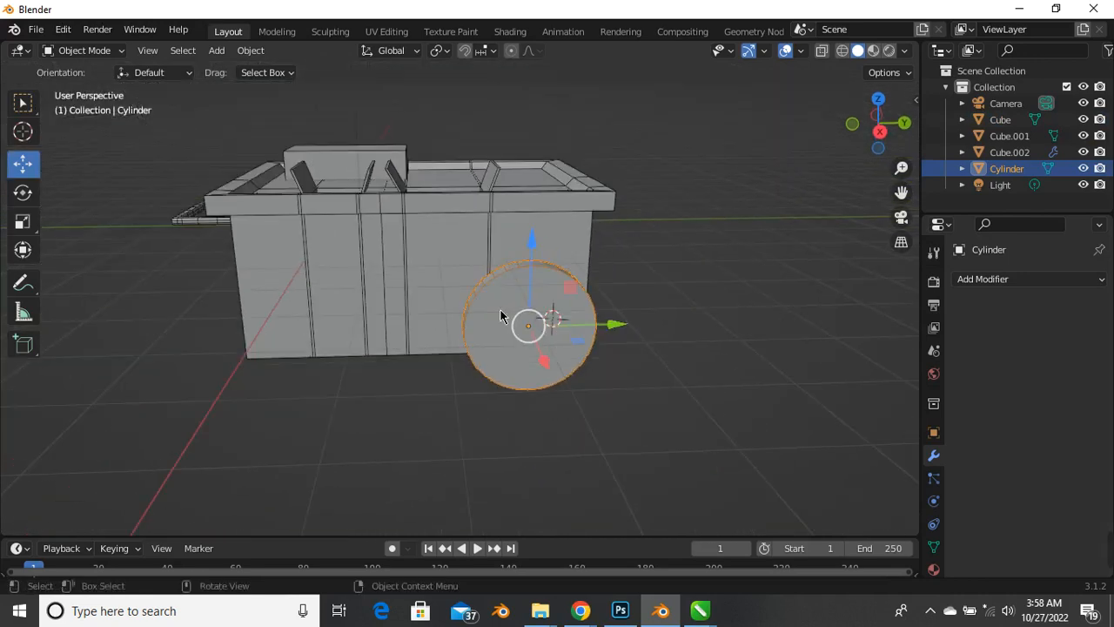
Inspect the disc on its own with all other objects hidden, and unhide everything again
click(502, 317)
click(508, 325)
scroll(521, 337, up, 2)
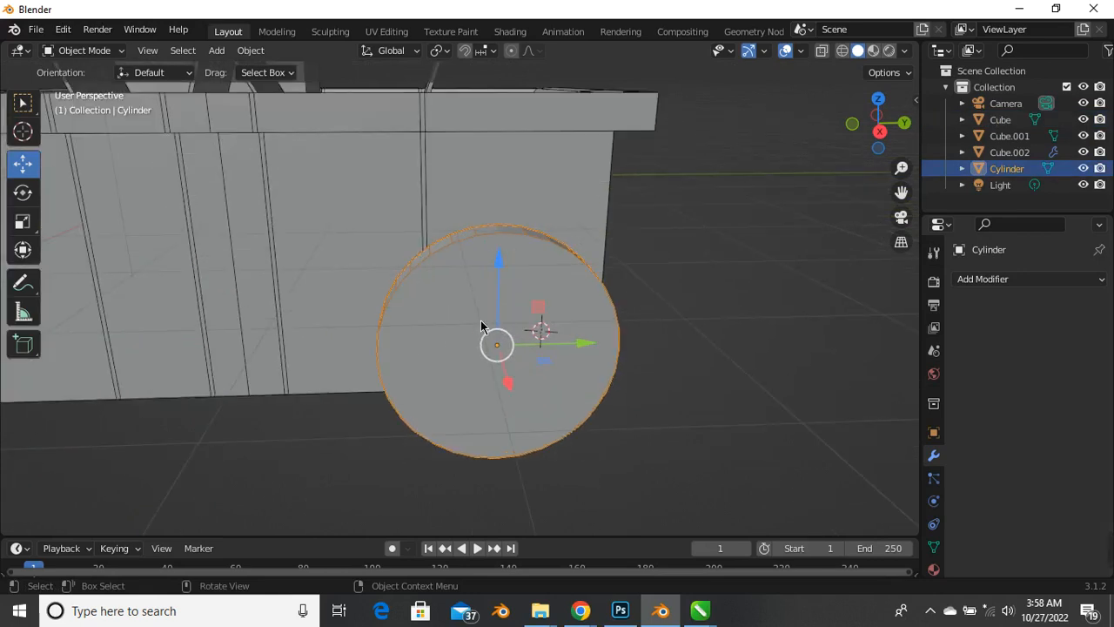
key(shift+h)
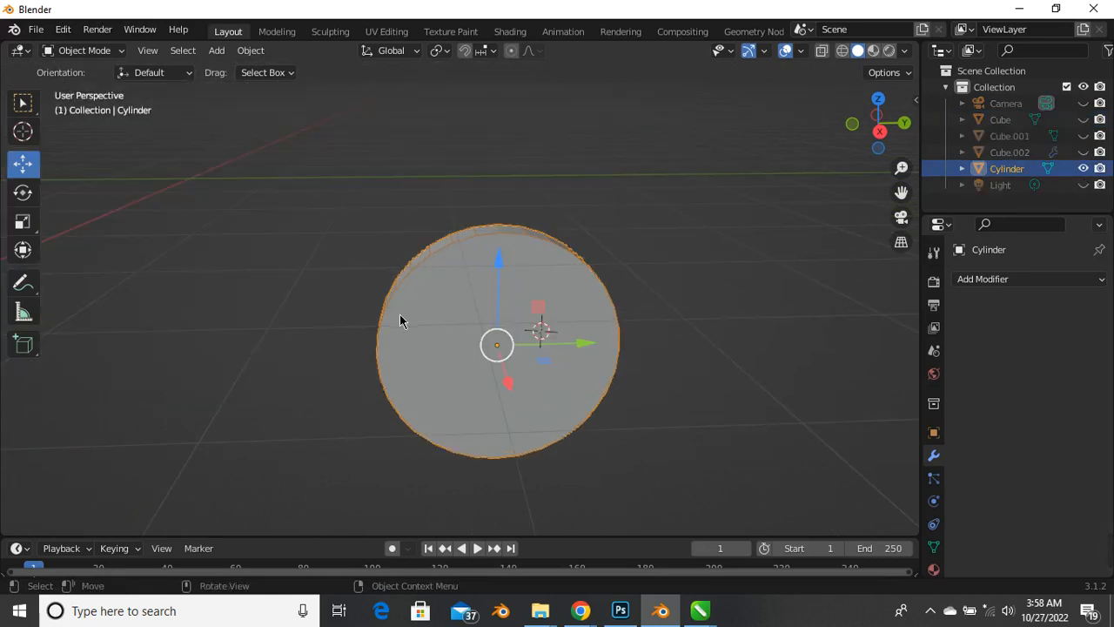
scroll(340, 322, down, 1)
scroll(518, 269, up, 1)
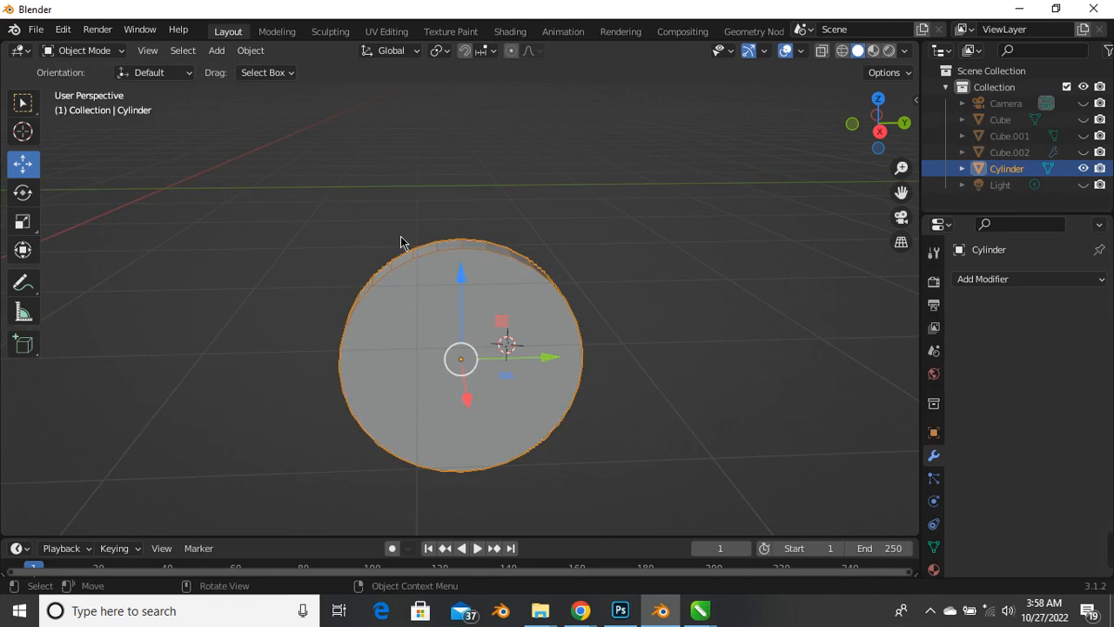
key(alt+h)
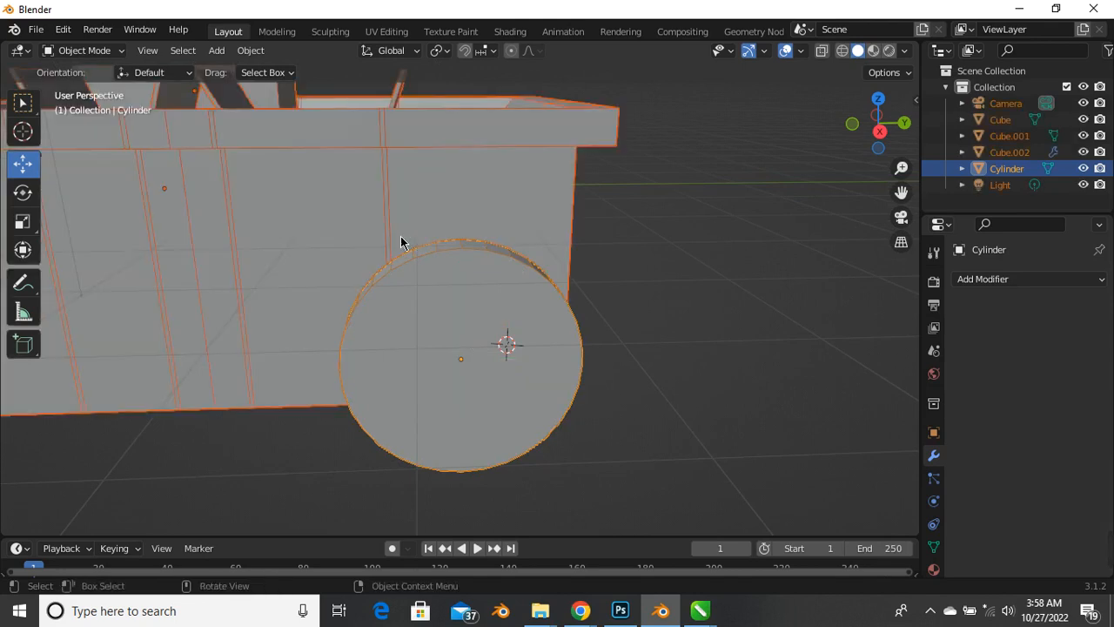
click(658, 246)
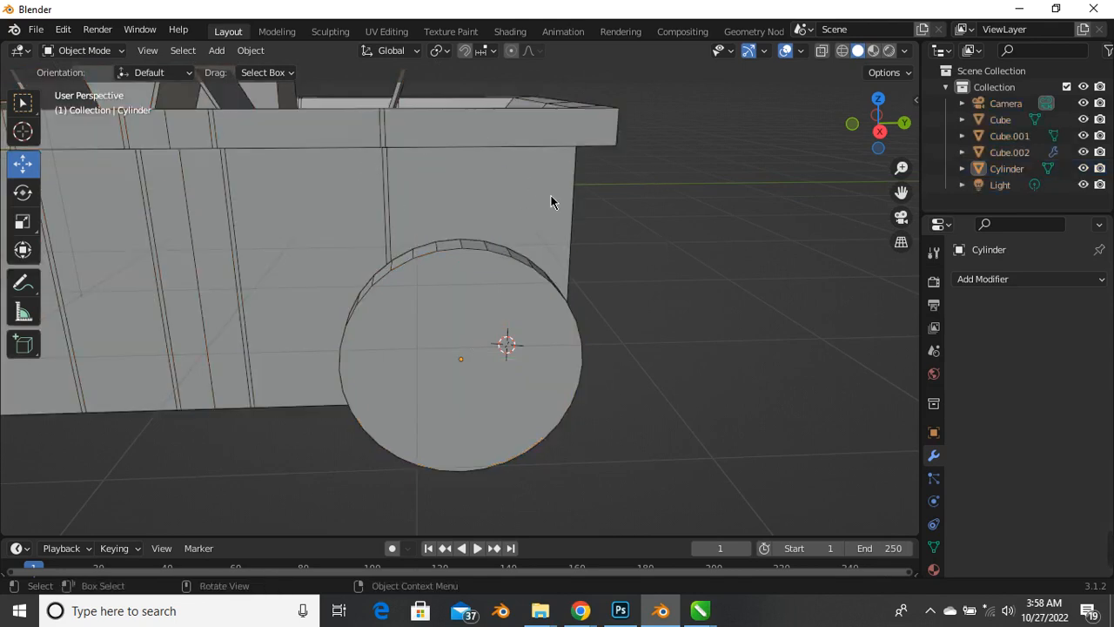
Select the disc beside the box's lower side wall and isolate it by hiding all other objects
middle_drag(552, 199, 488, 278)
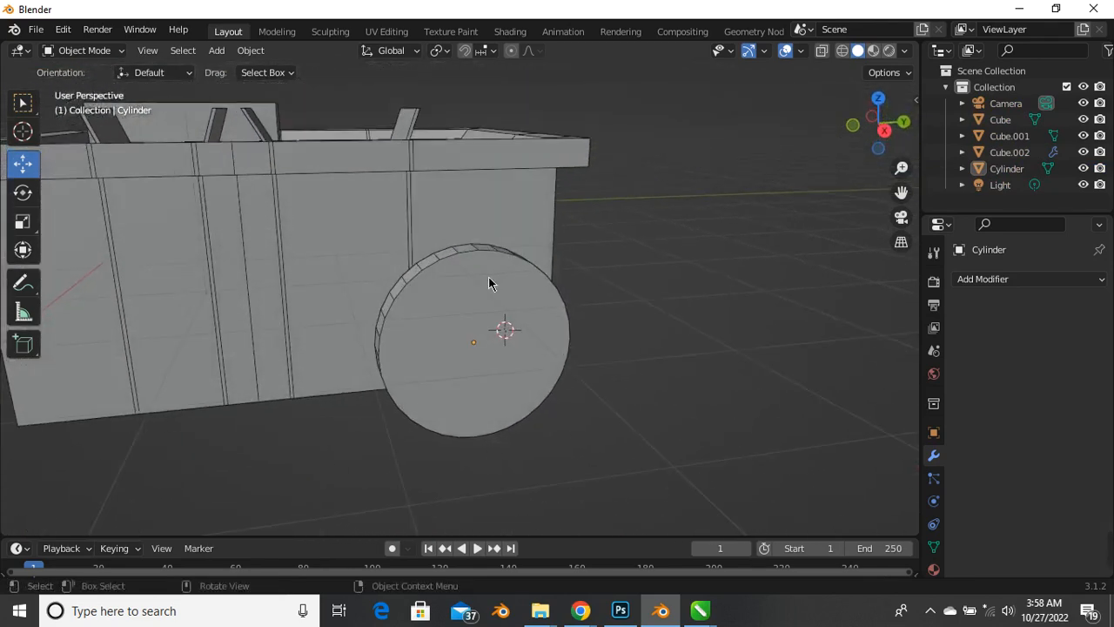
click(455, 297)
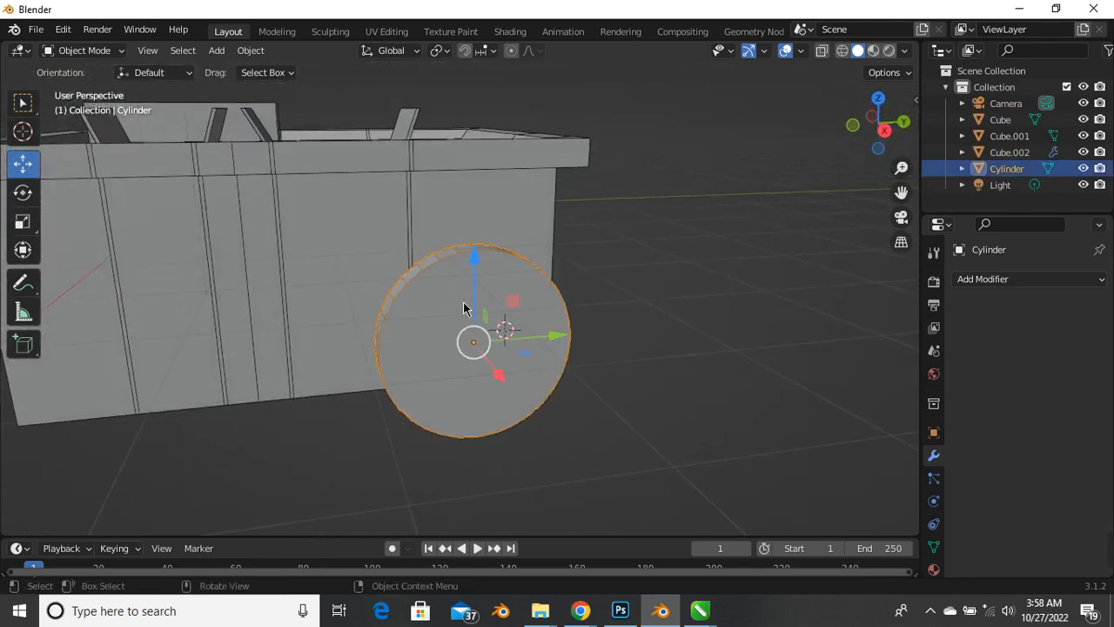
click(449, 297)
click(448, 302)
key(shift+h)
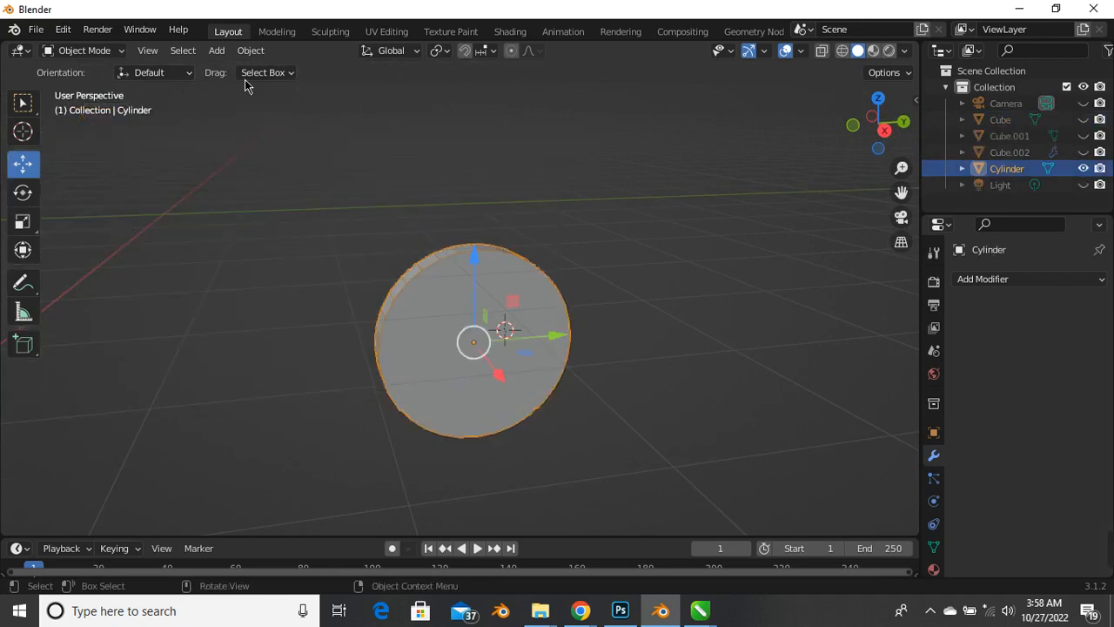
scroll(557, 266, up, 4)
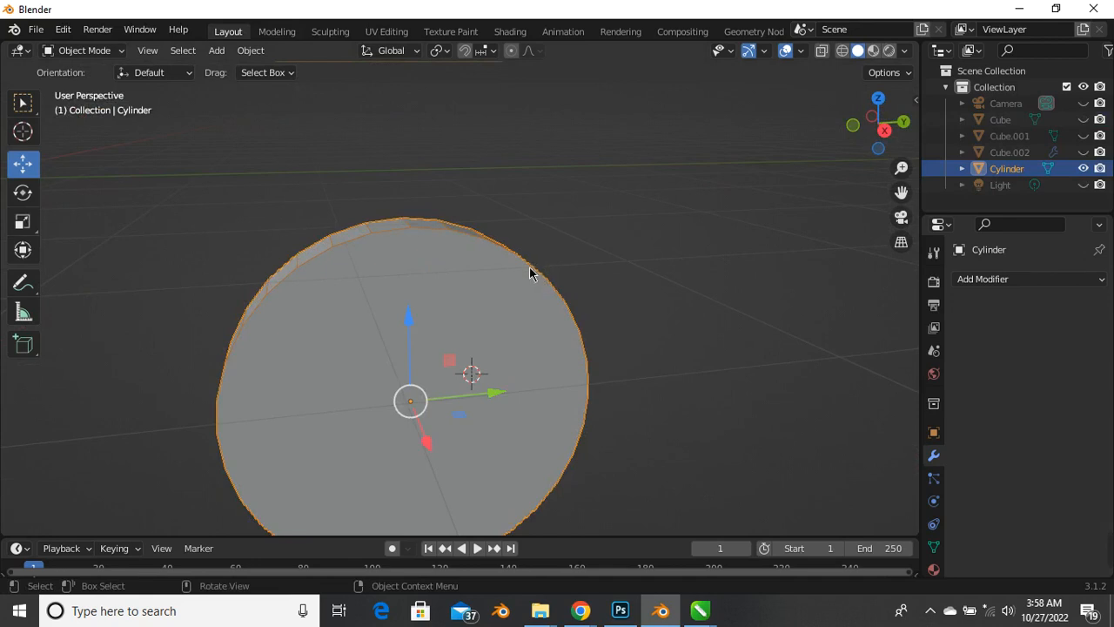
scroll(522, 243, down, 3)
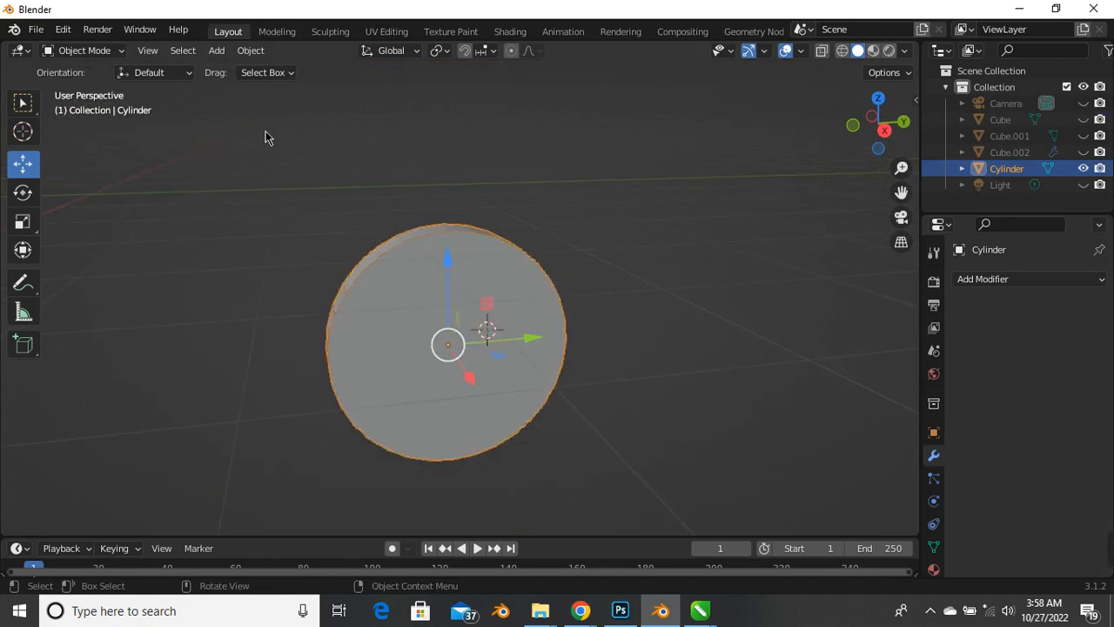
scroll(371, 340, up, 4)
scroll(418, 344, down, 3)
Enter Edit Mode on the disc and delete both of its round end faces
middle_drag(444, 344, 548, 296)
key(Tab)
click(542, 315)
middle_drag(473, 340, 352, 333)
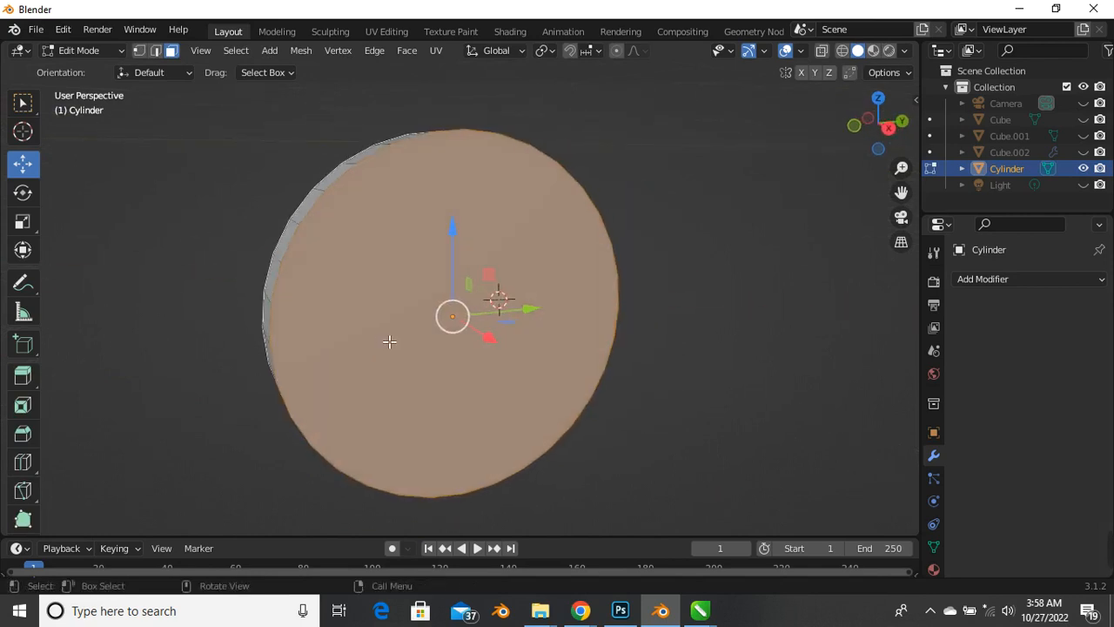
key(x)
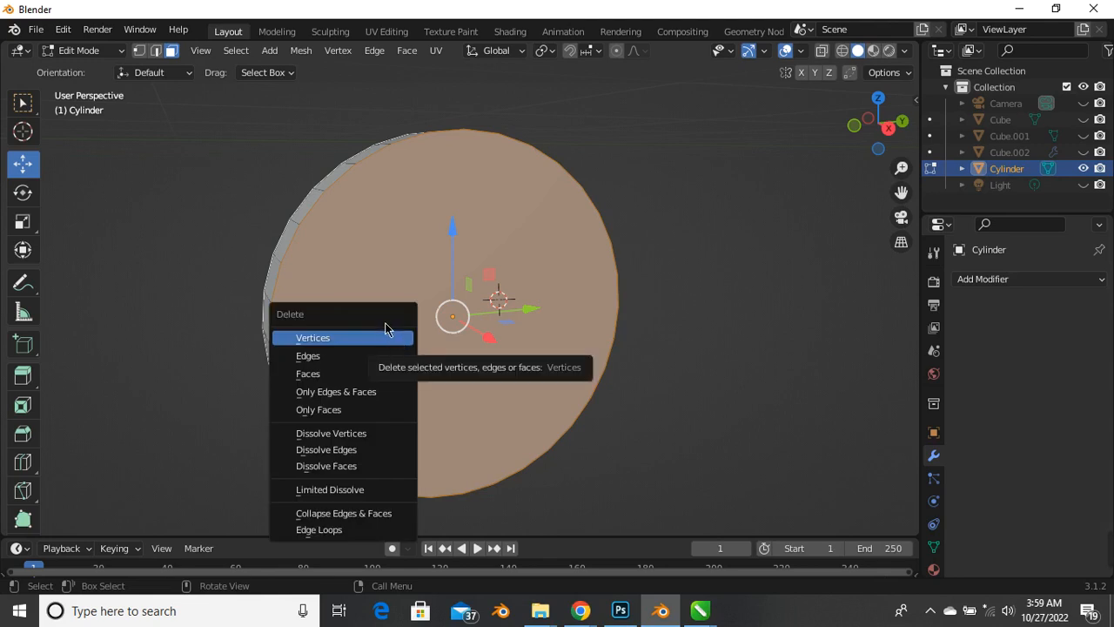
click(369, 373)
scroll(372, 373, down, 4)
middle_drag(361, 329, 282, 322)
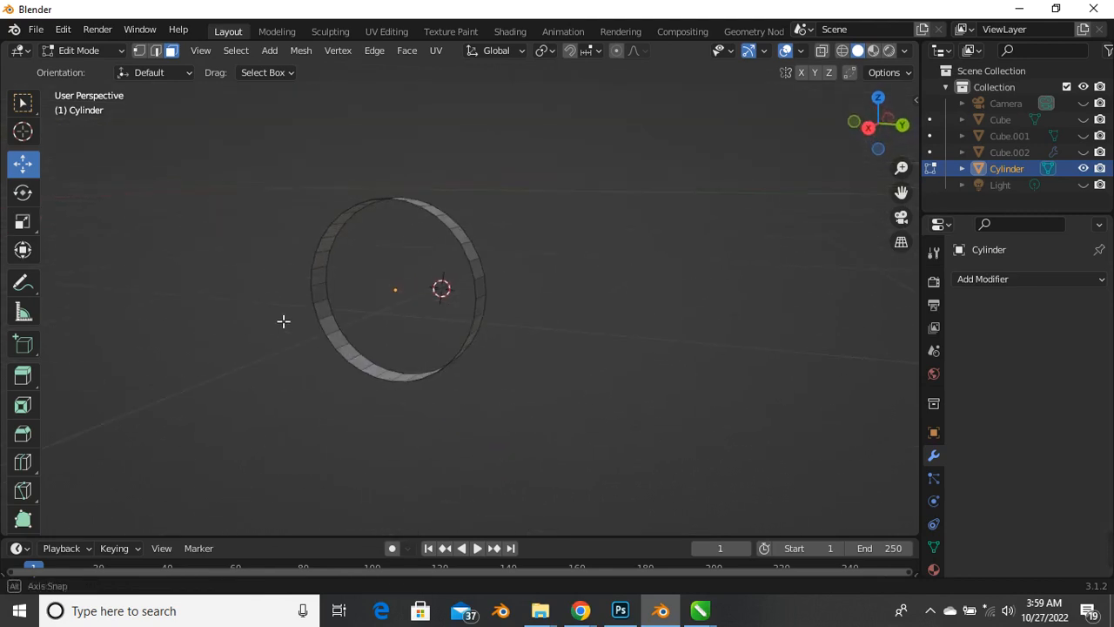
scroll(356, 274, up, 3)
middle_drag(356, 273, 284, 345)
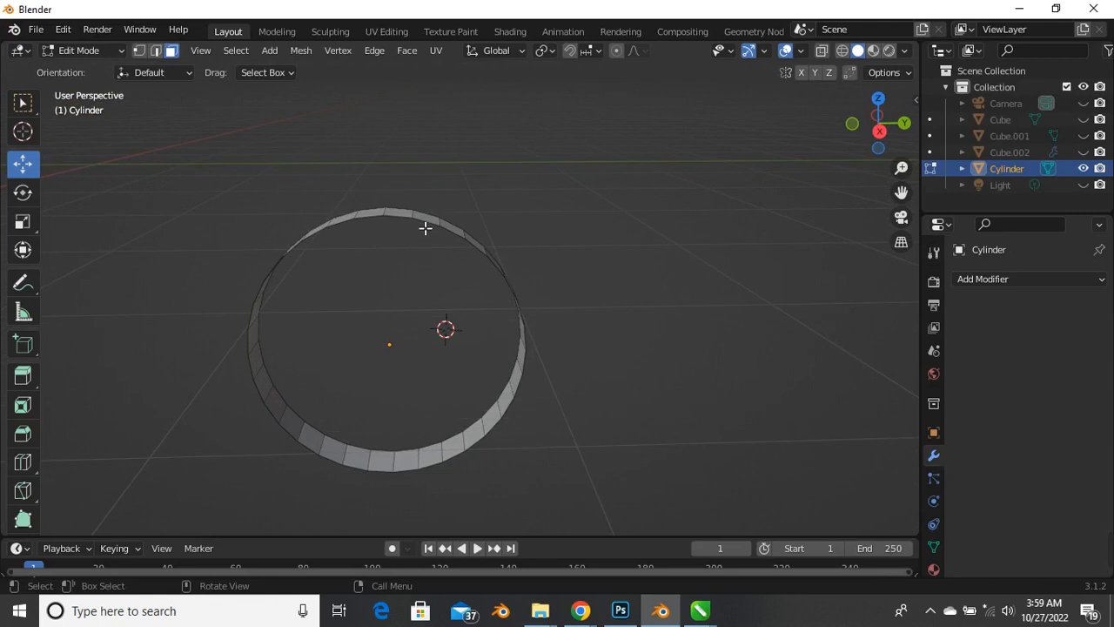
Select all the faces of the thin open ring
key(a)
middle_drag(400, 230, 221, 270)
click(323, 261)
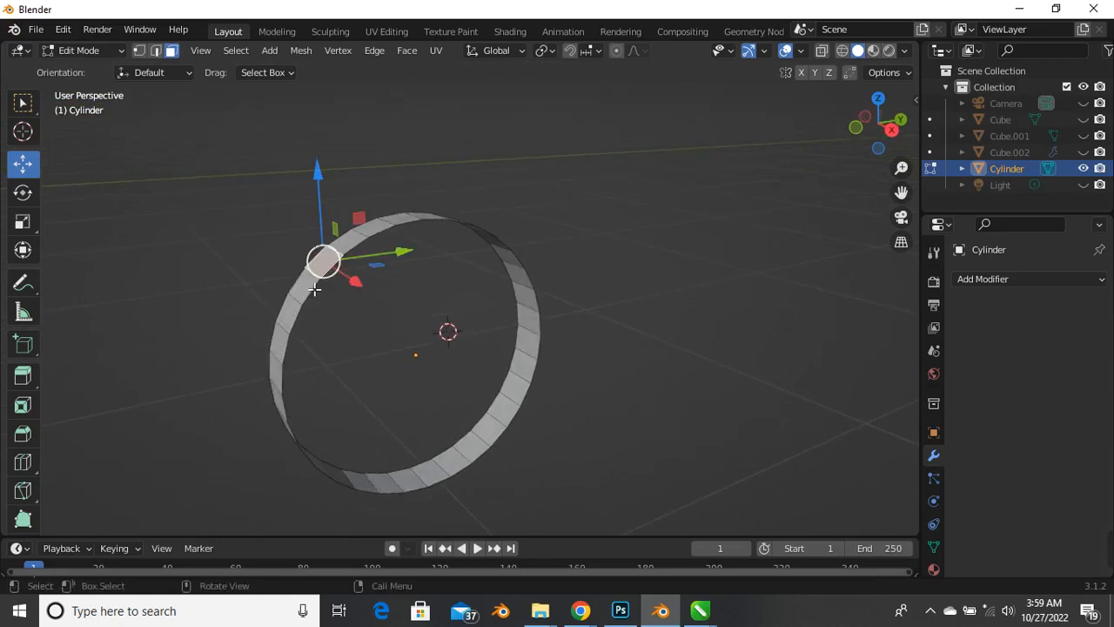
drag(315, 289, 301, 325)
scroll(211, 214, down, 3)
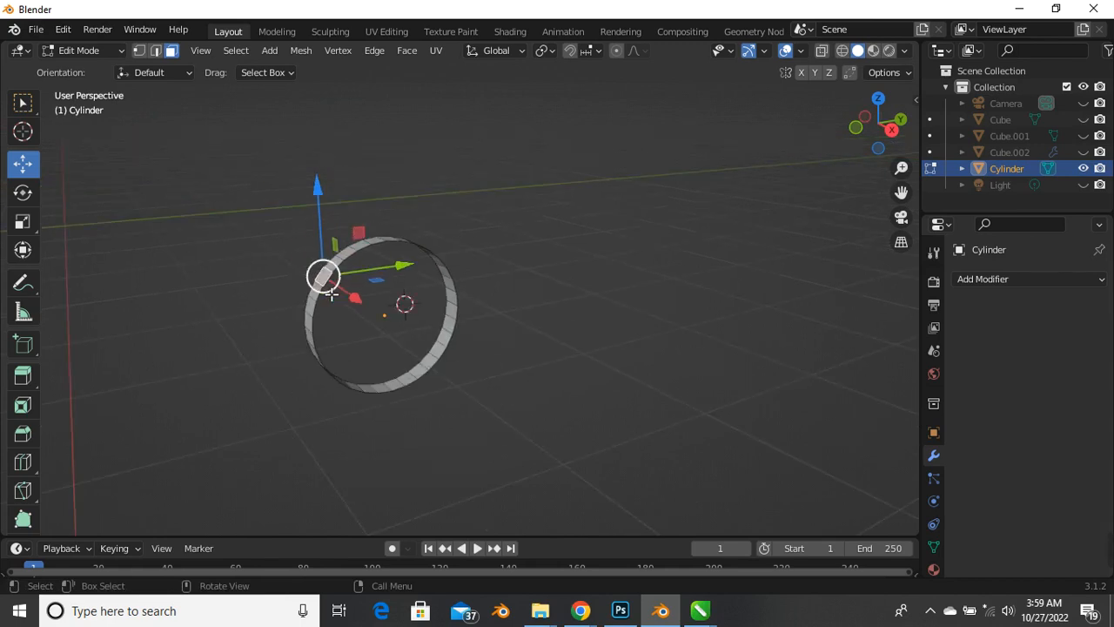
drag(222, 166, 600, 493)
middle_drag(378, 319, 323, 340)
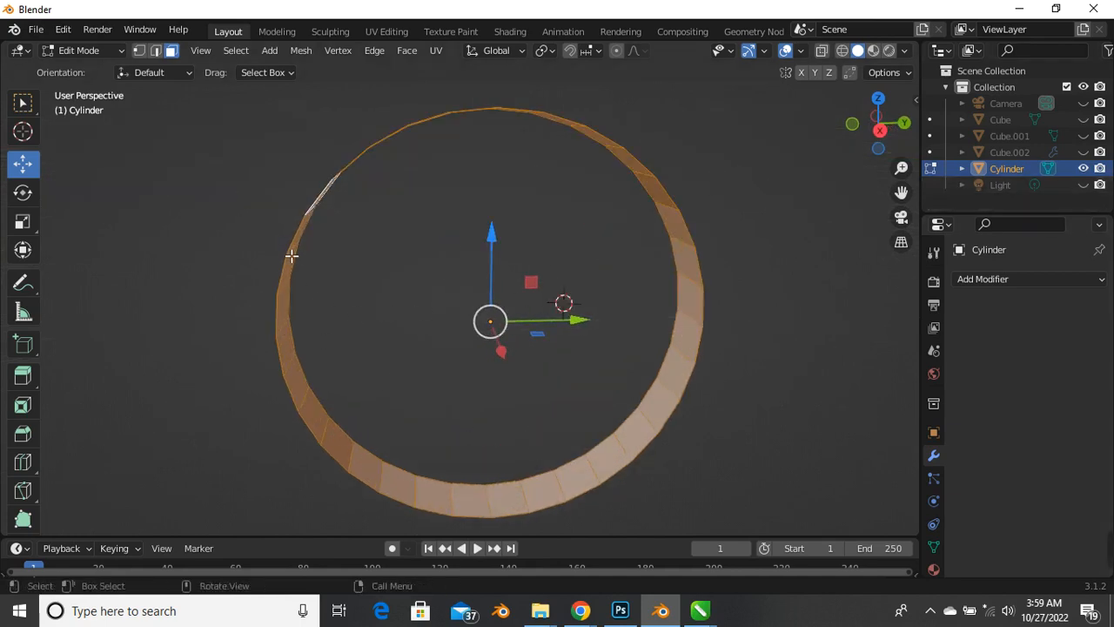
middle_drag(223, 291, 335, 164)
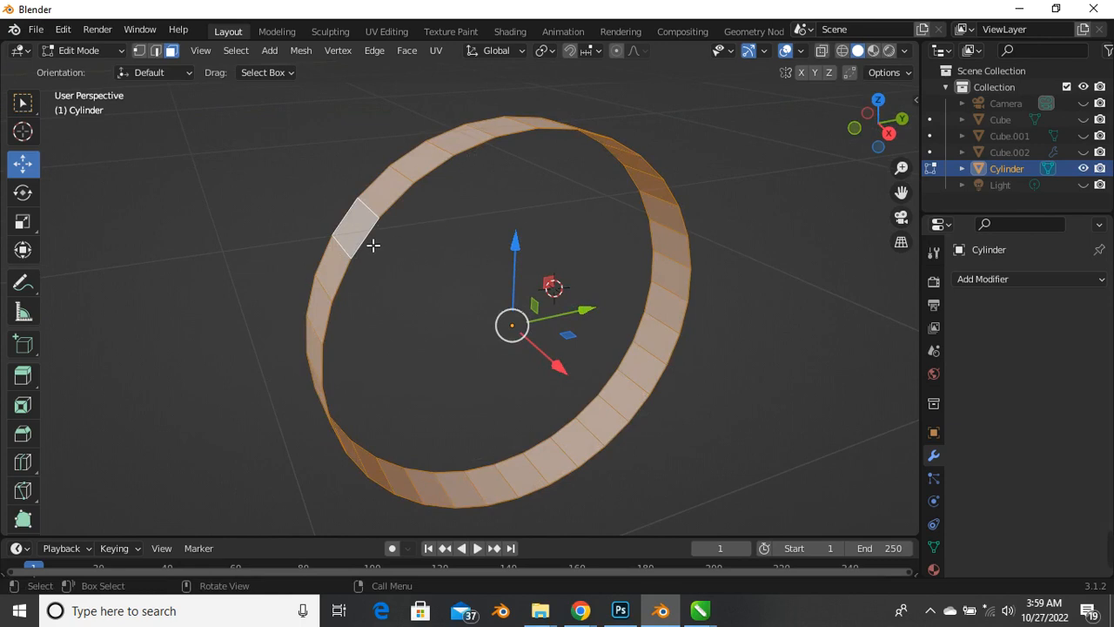
middle_drag(386, 229, 389, 185)
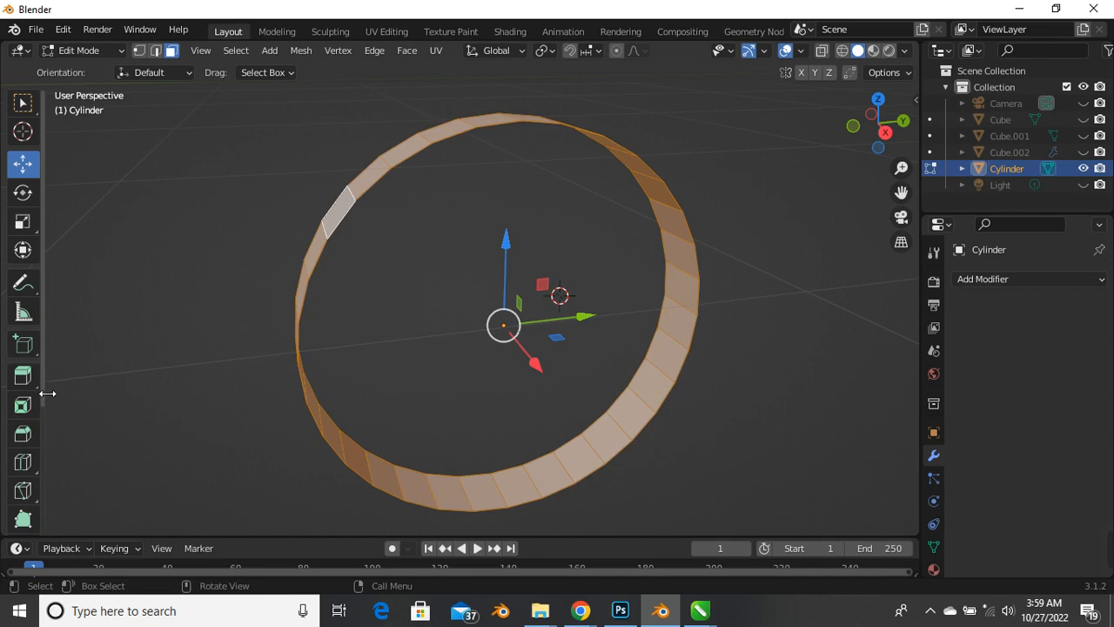
Extrude the ring's faces outward along their normals by about 0.2 m
click(38, 389)
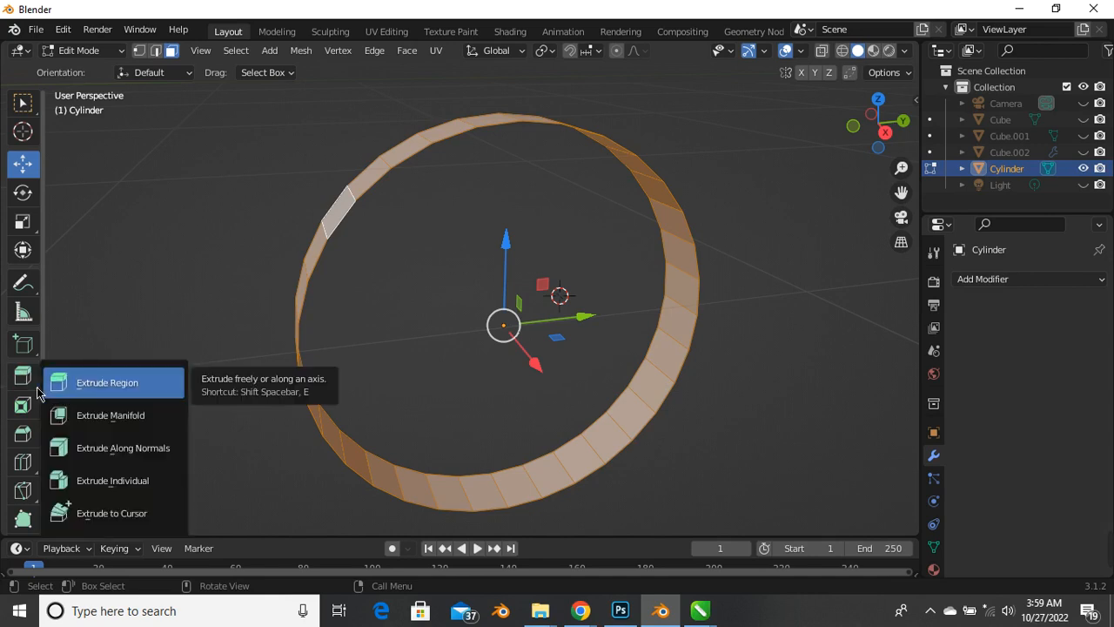
click(39, 389)
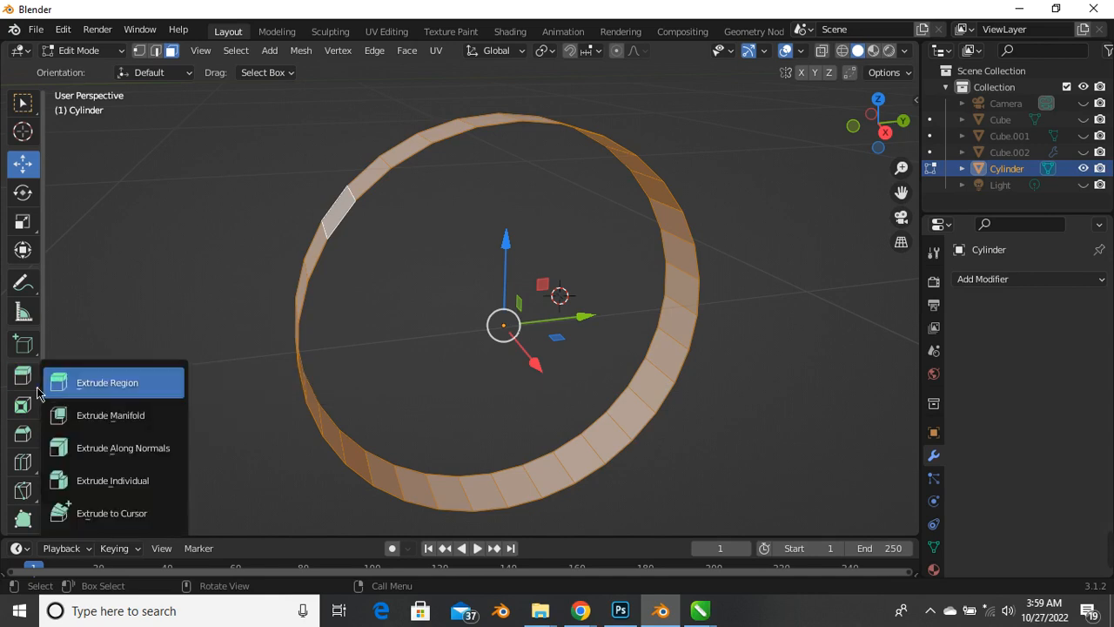
click(100, 459)
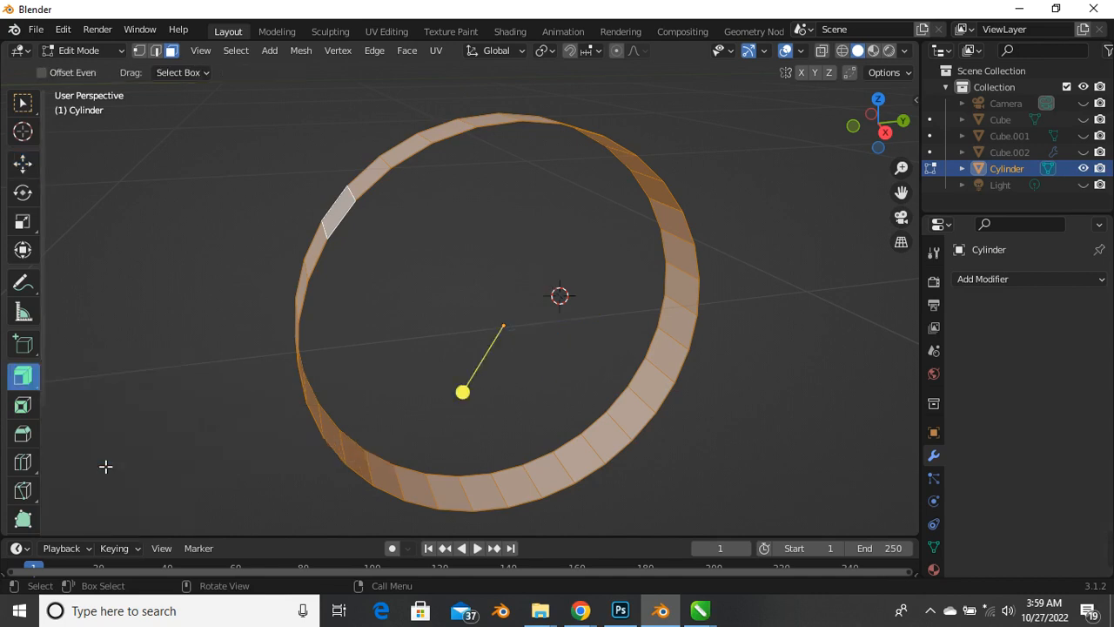
scroll(380, 301, down, 2)
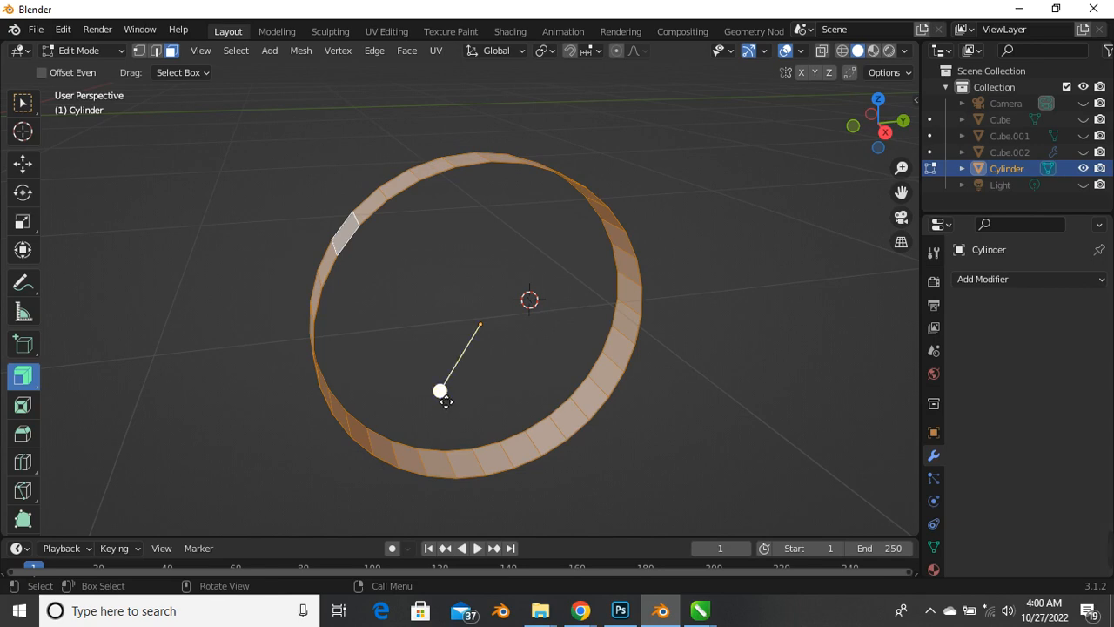
mouse_move(441, 394)
mouse_down()
mouse_move(432, 406)
mouse_move(443, 374)
mouse_up()
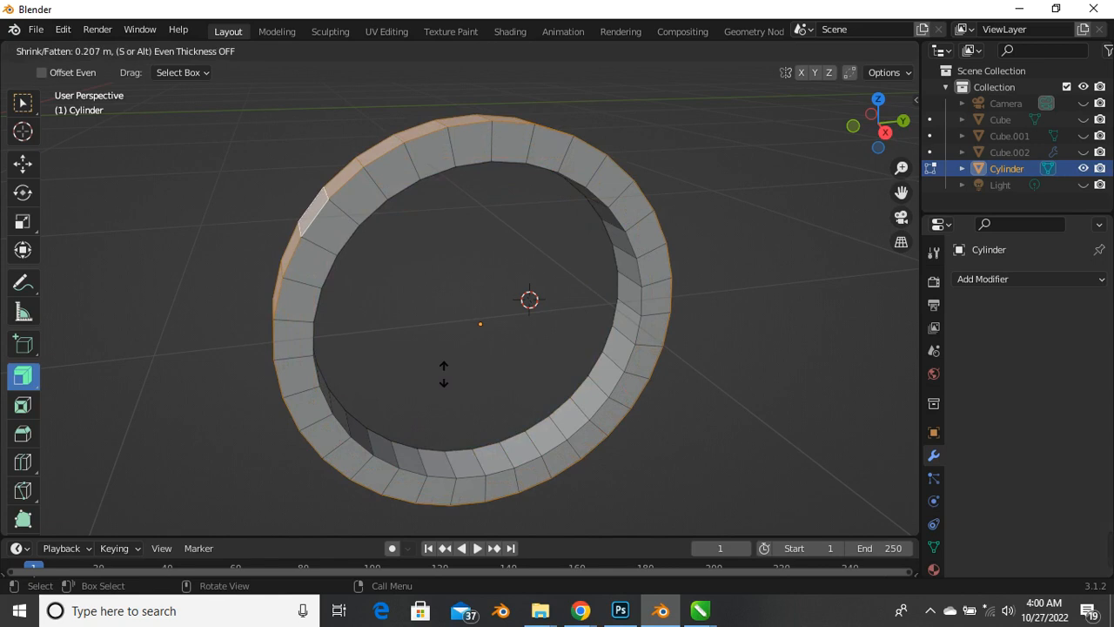
drag(443, 374, 450, 378)
middle_drag(423, 388, 470, 336)
scroll(537, 301, up, 4)
scroll(536, 301, down, 3)
Switch to the box selection tool, clear the selection, and select a single face on the ring's inner wall
click(23, 103)
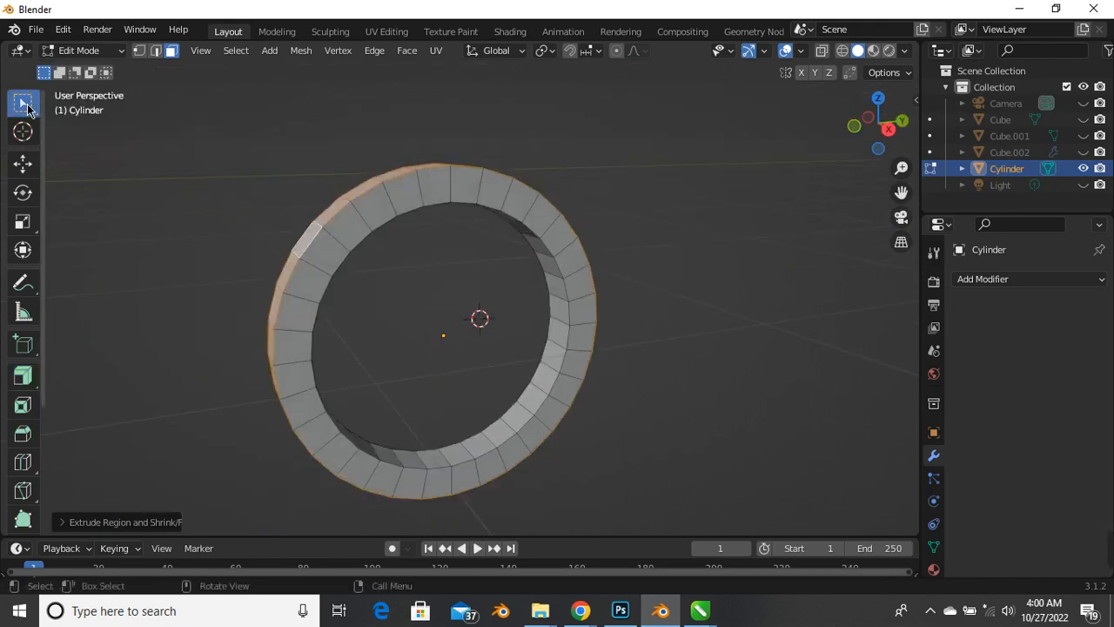
click(534, 314)
scroll(530, 313, up, 1)
middle_drag(518, 364, 492, 402)
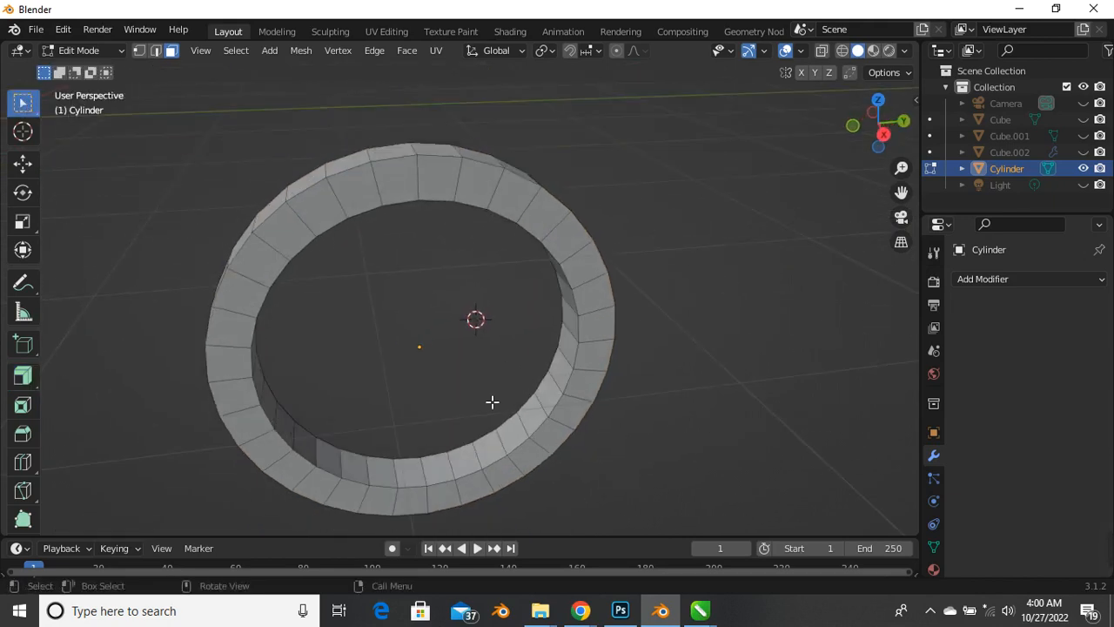
click(447, 466)
middle_drag(447, 466, 246, 441)
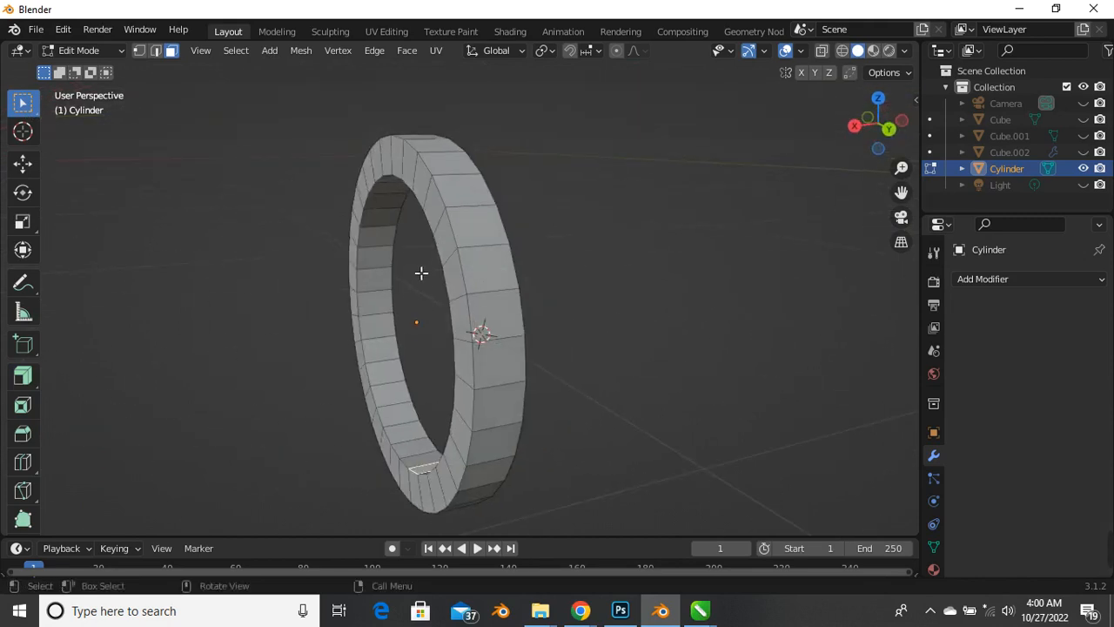
click(385, 202)
Examine the thickened ring's inner wall and front faces from several angles and zoom levels
middle_drag(364, 301, 507, 343)
scroll(522, 357, up, 3)
scroll(540, 374, down, 2)
middle_drag(509, 389, 302, 336)
scroll(346, 366, up, 3)
scroll(348, 356, down, 2)
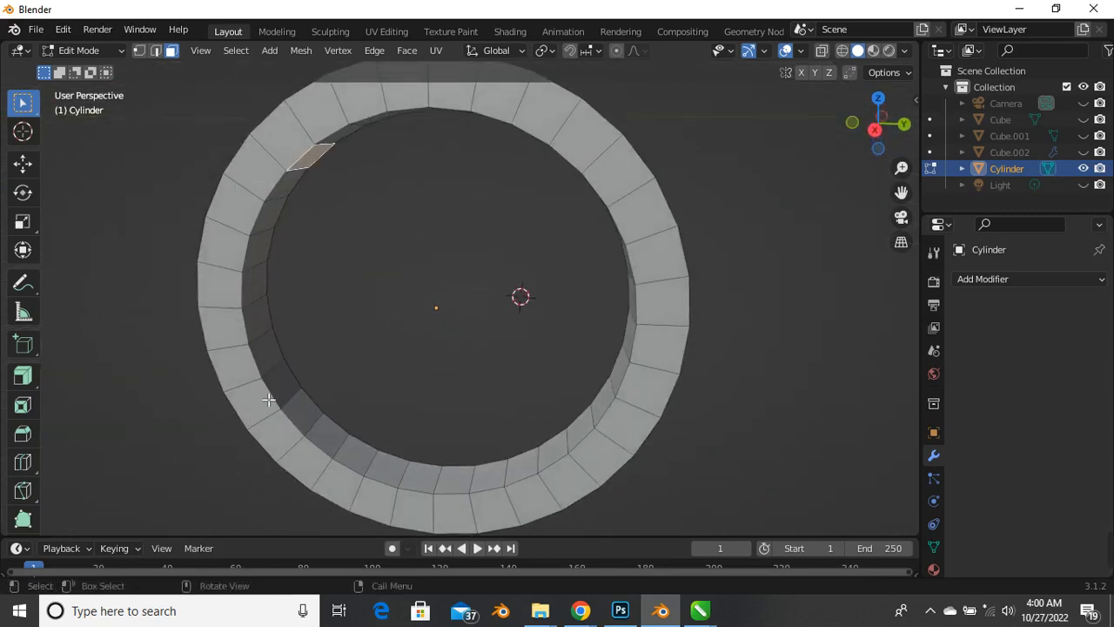
scroll(279, 348, up, 3)
scroll(269, 335, down, 4)
scroll(266, 330, up, 4)
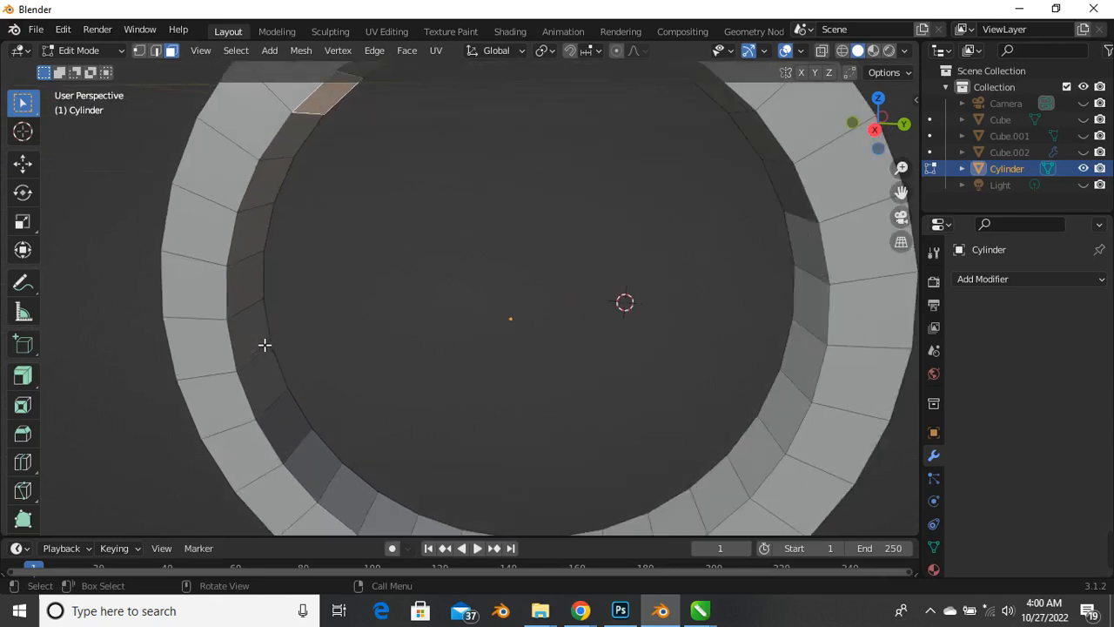
scroll(265, 345, down, 3)
middle_drag(265, 348, 258, 308)
scroll(256, 322, up, 2)
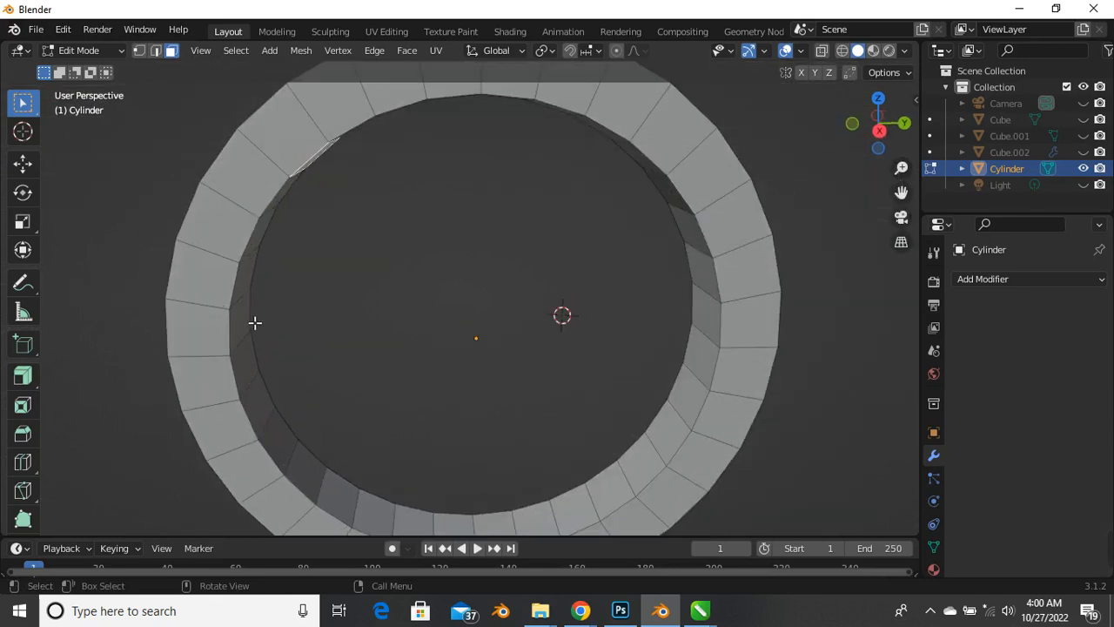
scroll(254, 322, down, 2)
scroll(244, 373, up, 4)
middle_drag(261, 383, 304, 193)
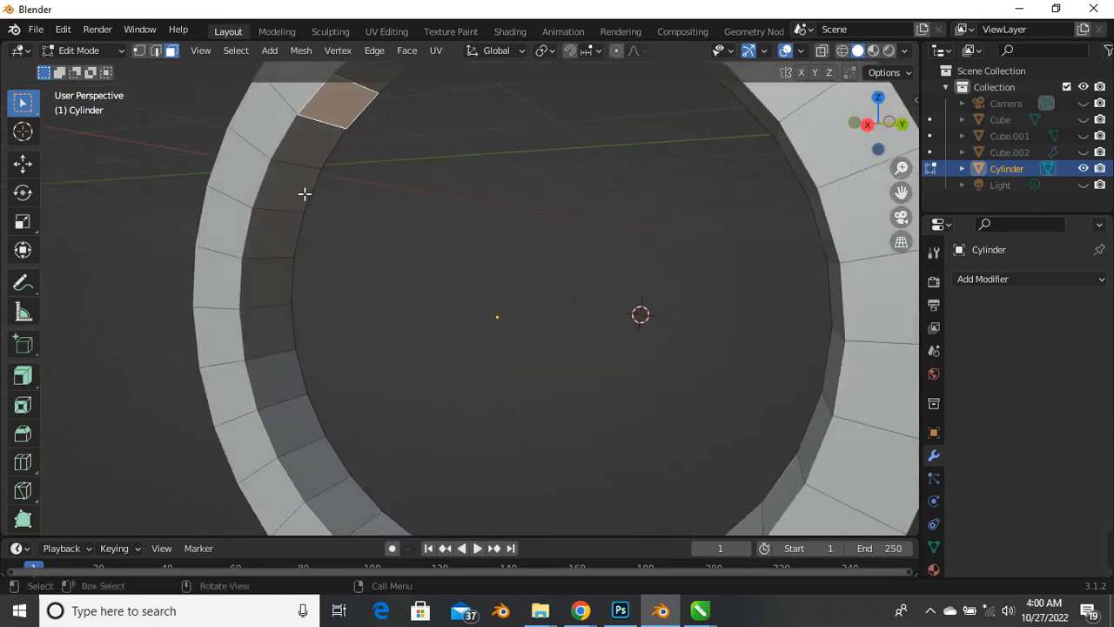
scroll(300, 361, down, 3)
middle_drag(291, 331, 416, 202)
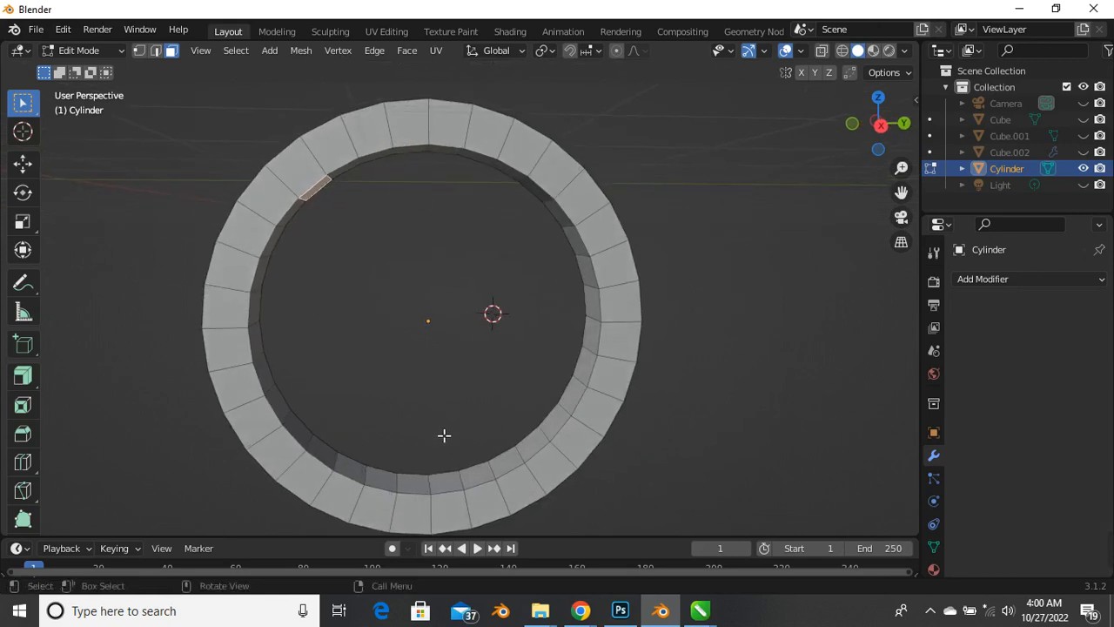
Select the complete loop of faces around the ring's inner wall
middle_drag(444, 436, 477, 474)
key(alt)
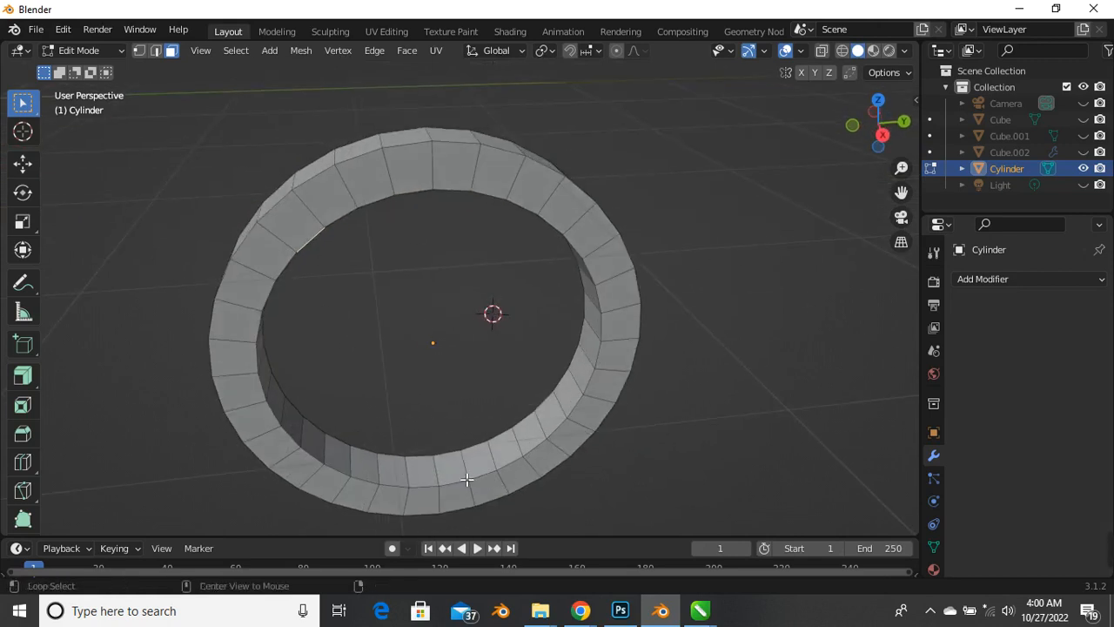
alt+click(462, 475)
middle_drag(462, 475, 455, 443)
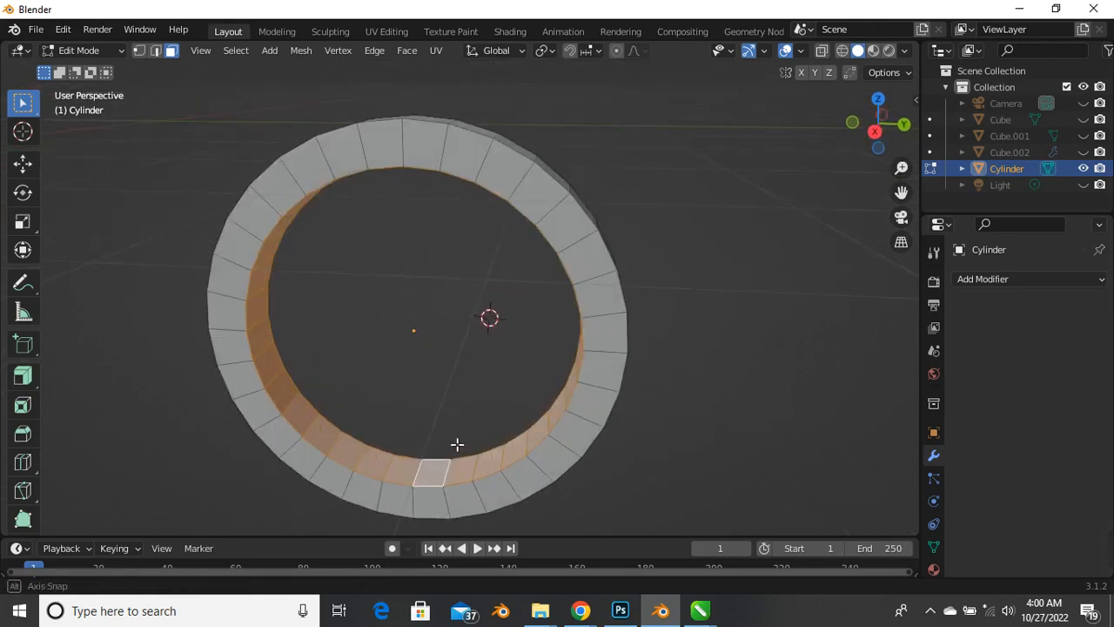
scroll(330, 272, up, 3)
middle_drag(331, 273, 425, 356)
scroll(496, 320, down, 2)
middle_drag(561, 306, 501, 364)
scroll(478, 435, up, 3)
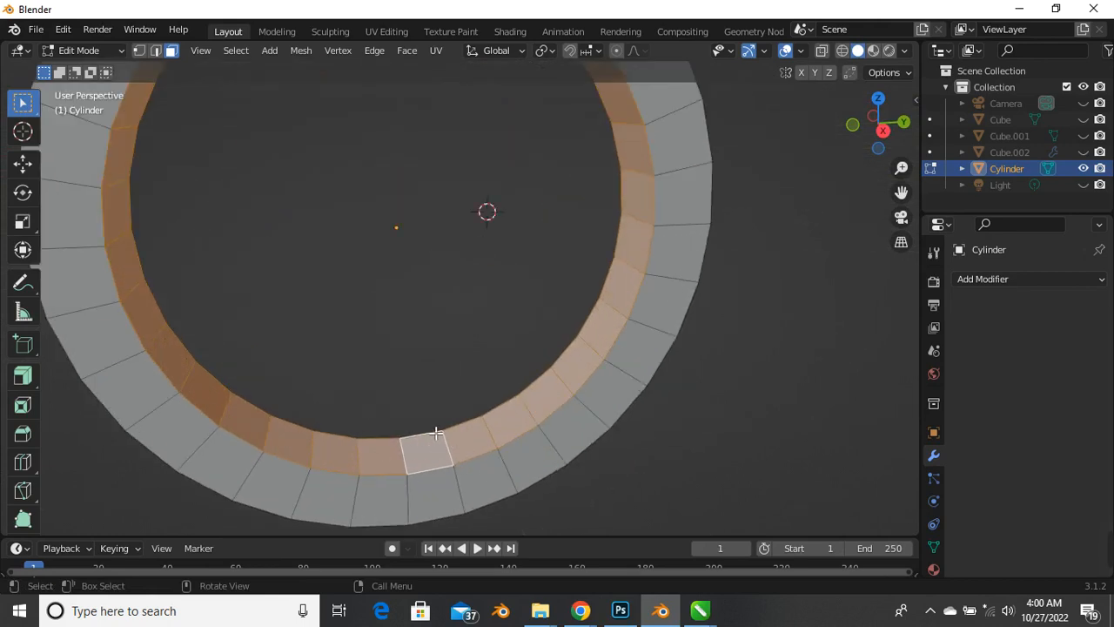
scroll(467, 429, down, 1)
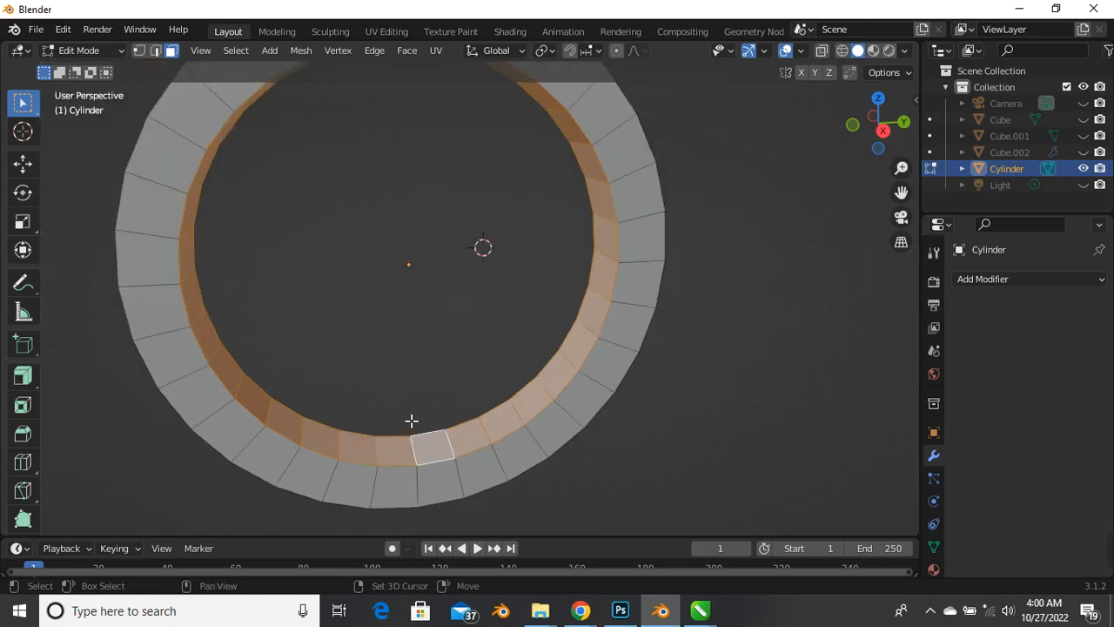
Duplicate the selected inner-wall face loop in place, separate the duplicate into its own object, and return to Object Mode
key(g)
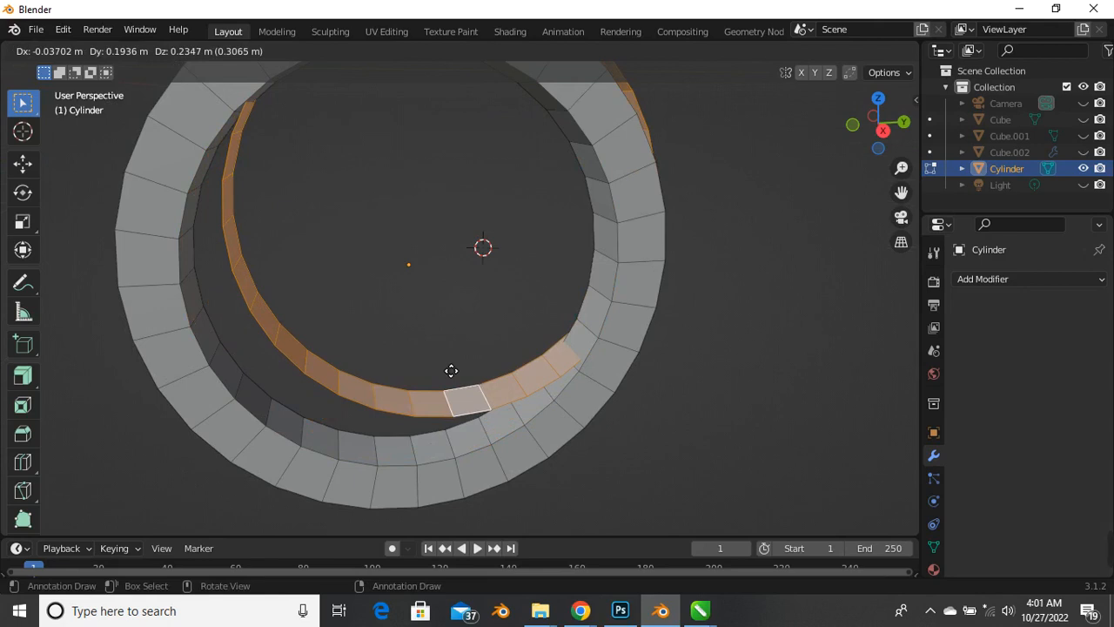
right_click(451, 371)
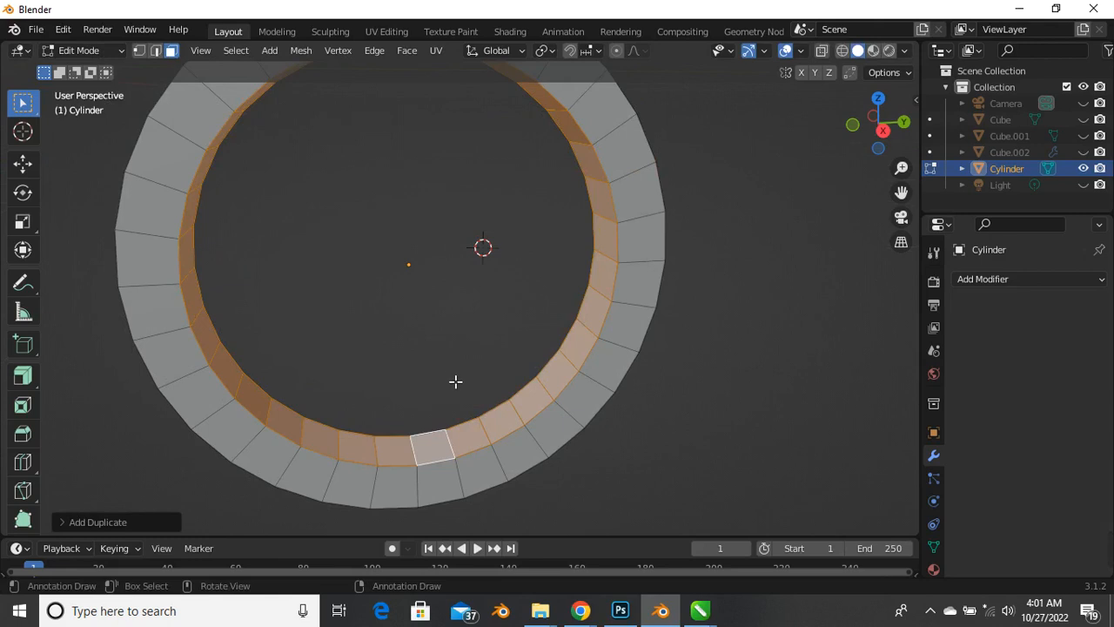
scroll(455, 381, down, 1)
scroll(258, 314, up, 1)
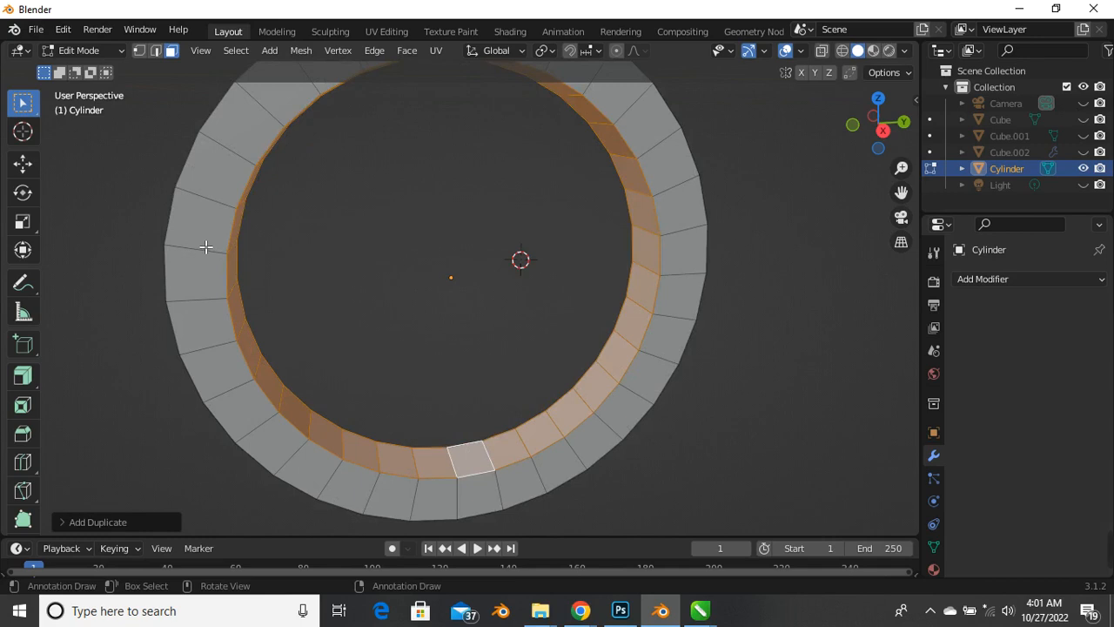
key(p)
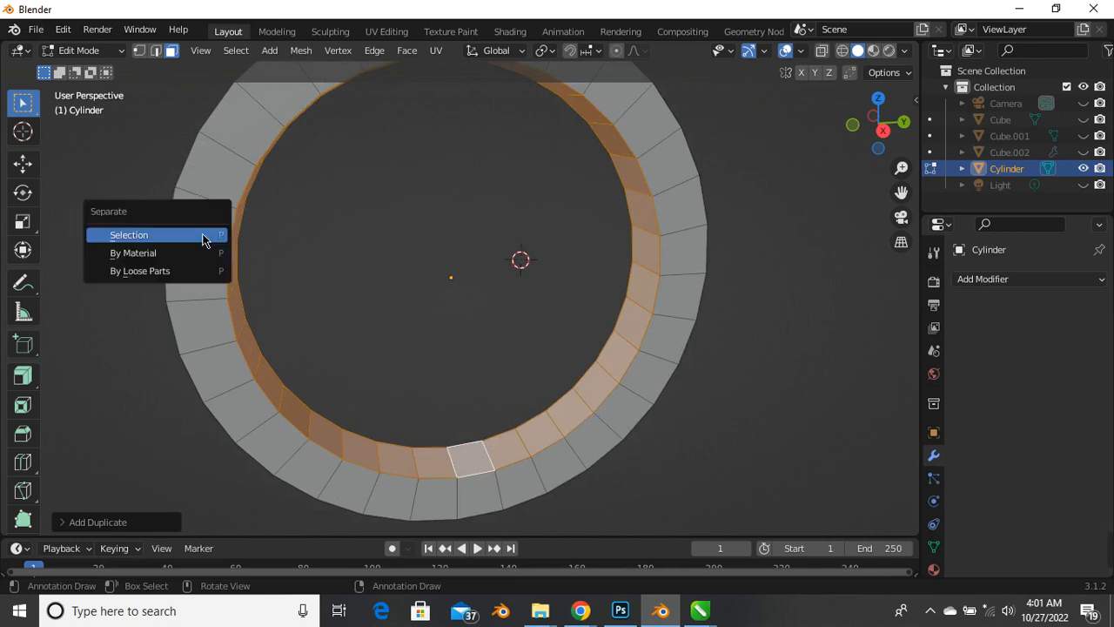
click(203, 237)
middle_drag(233, 255, 280, 418)
scroll(272, 435, up, 4)
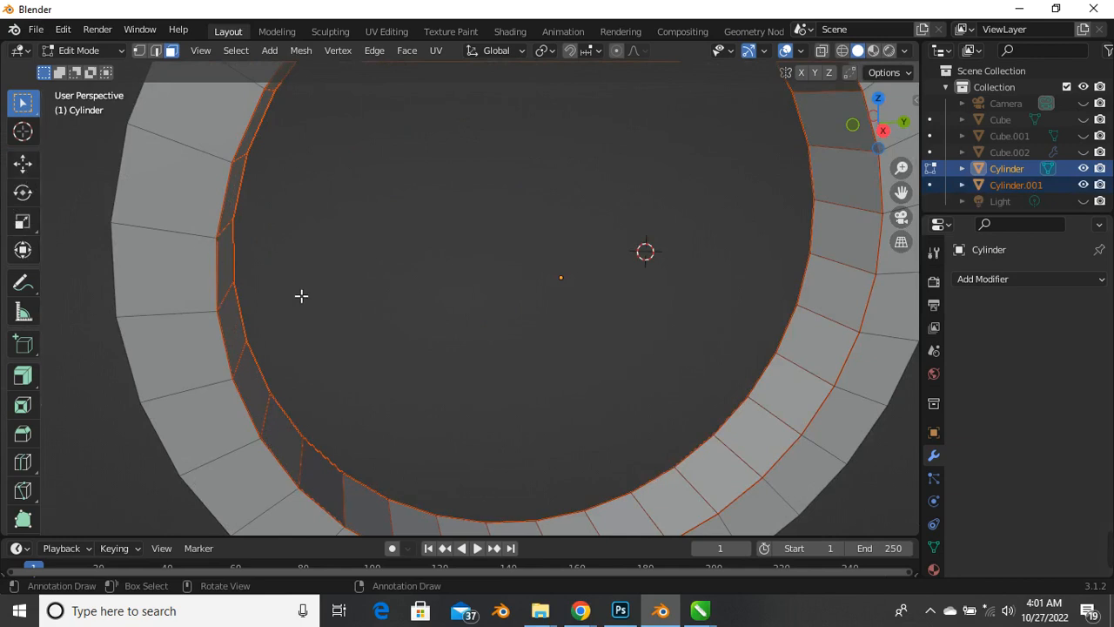
key(Tab)
scroll(287, 335, down, 5)
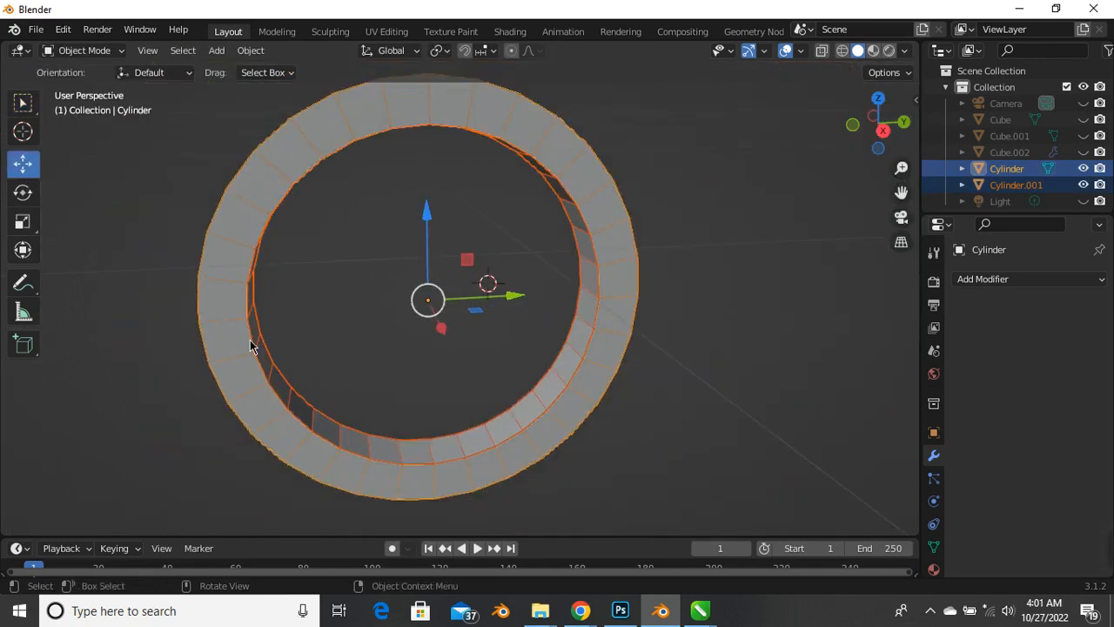
Try moving the separated inner ring away from the outer ring, and undo the move
click(264, 348)
mouse_move(444, 307)
mouse_down()
mouse_move(484, 244)
mouse_move(462, 291)
mouse_move(417, 302)
mouse_move(436, 292)
mouse_up()
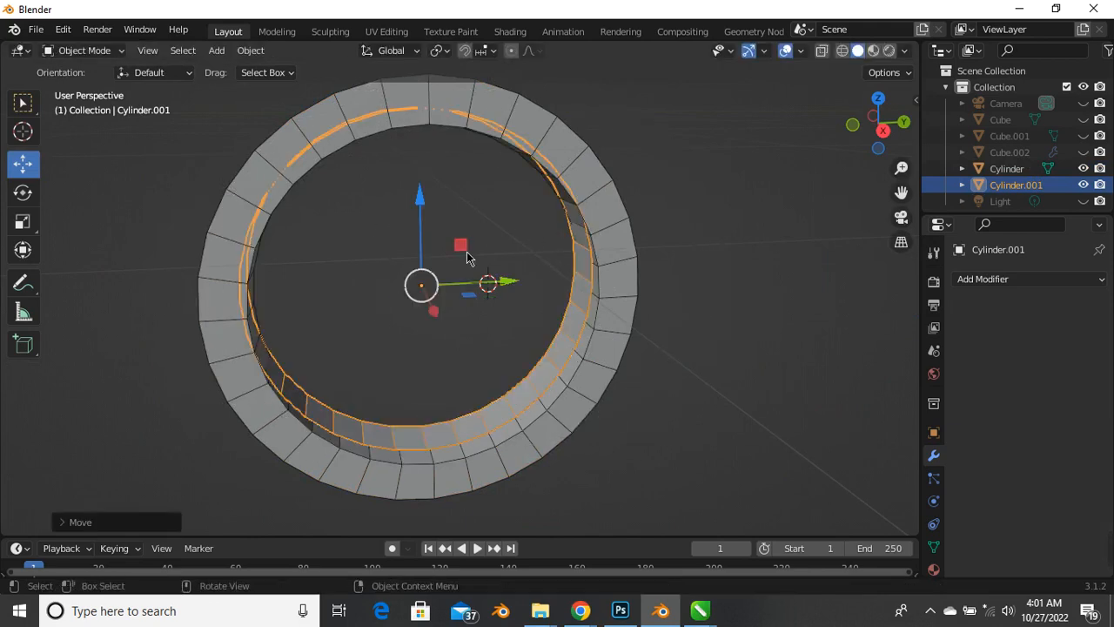
key(ctrl+z)
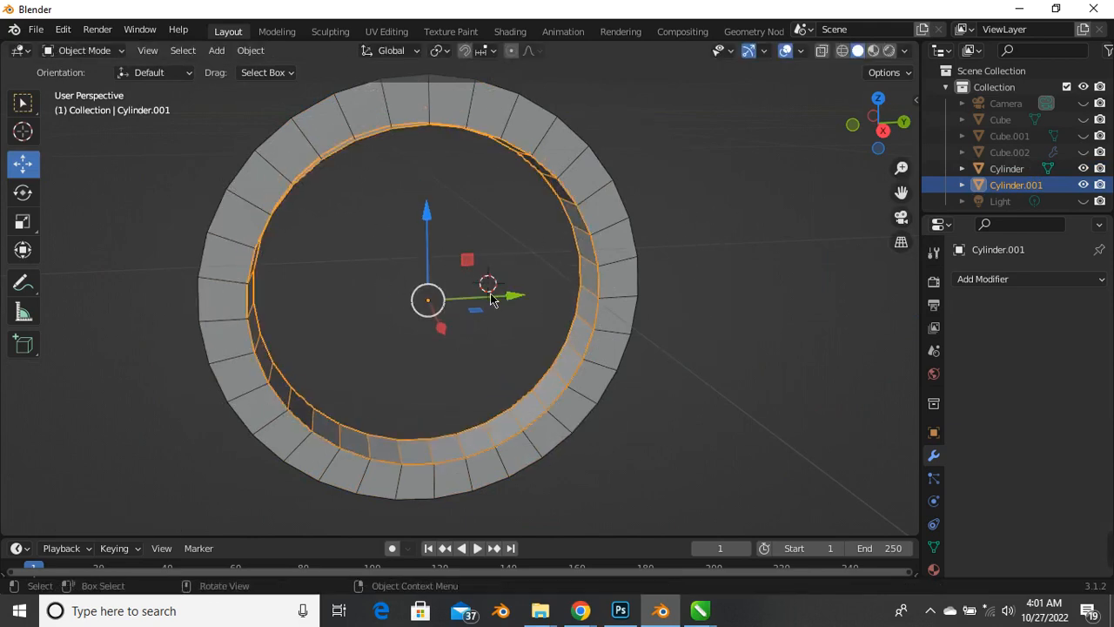
Select the thick outer ring and rename it TYRE
click(558, 154)
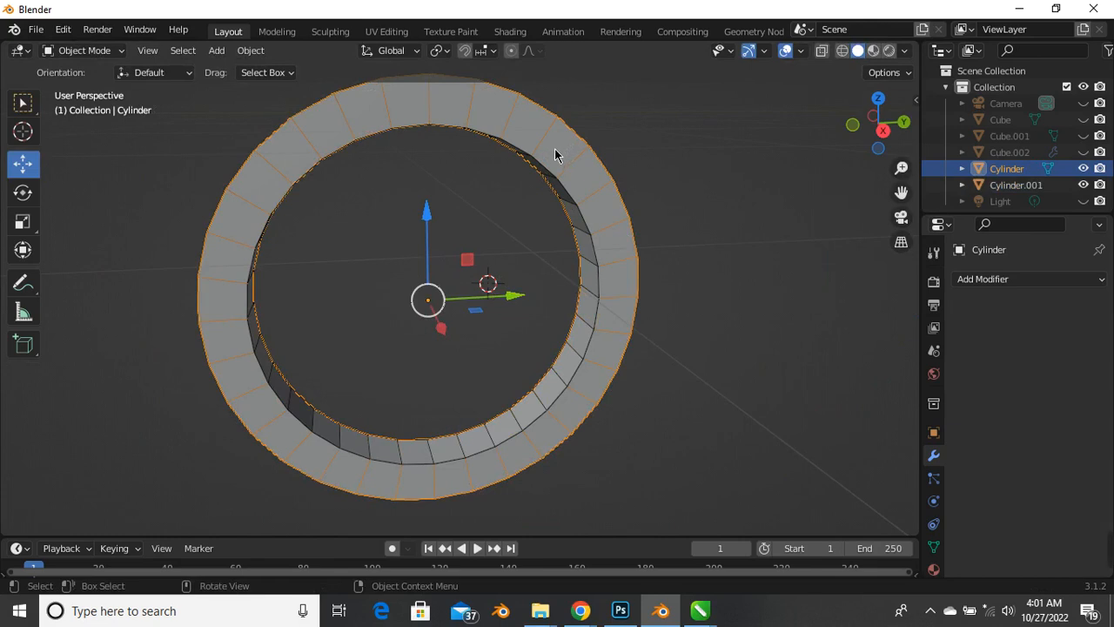
scroll(726, 201, down, 1)
scroll(588, 193, up, 3)
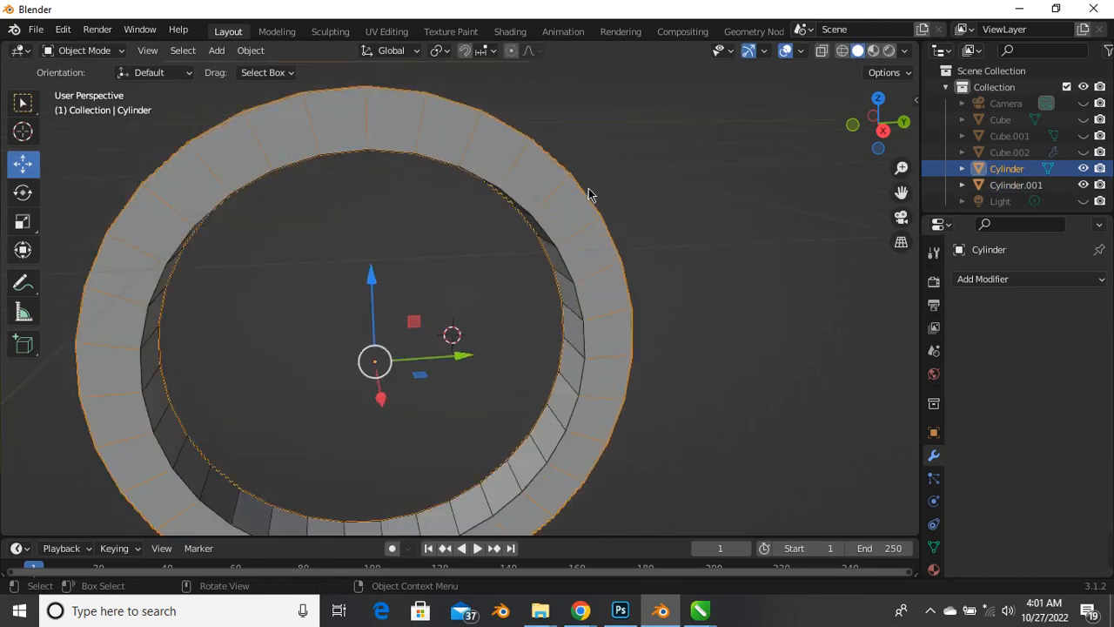
key(alt+a)
click(569, 236)
key(F2)
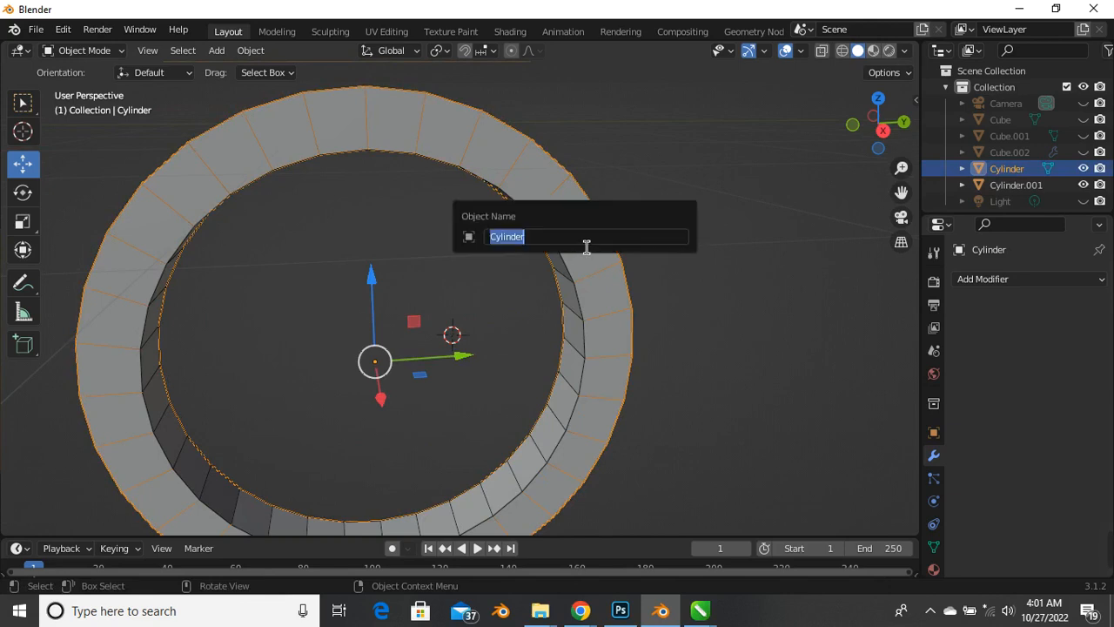
text(TYRE)
key(Return)
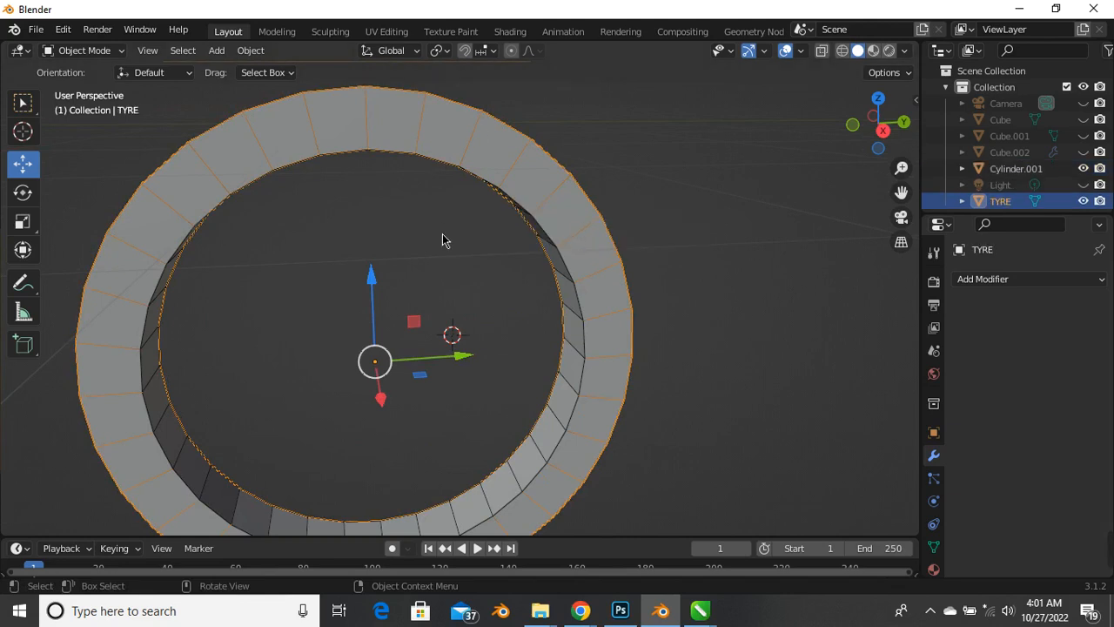
shift+click(188, 470)
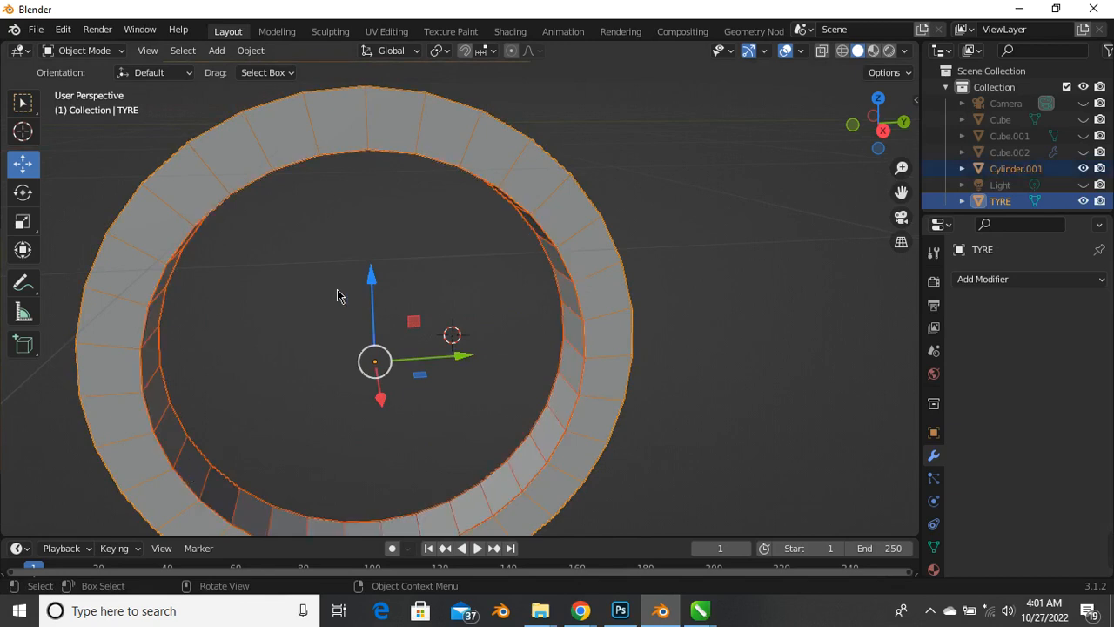
key(F2)
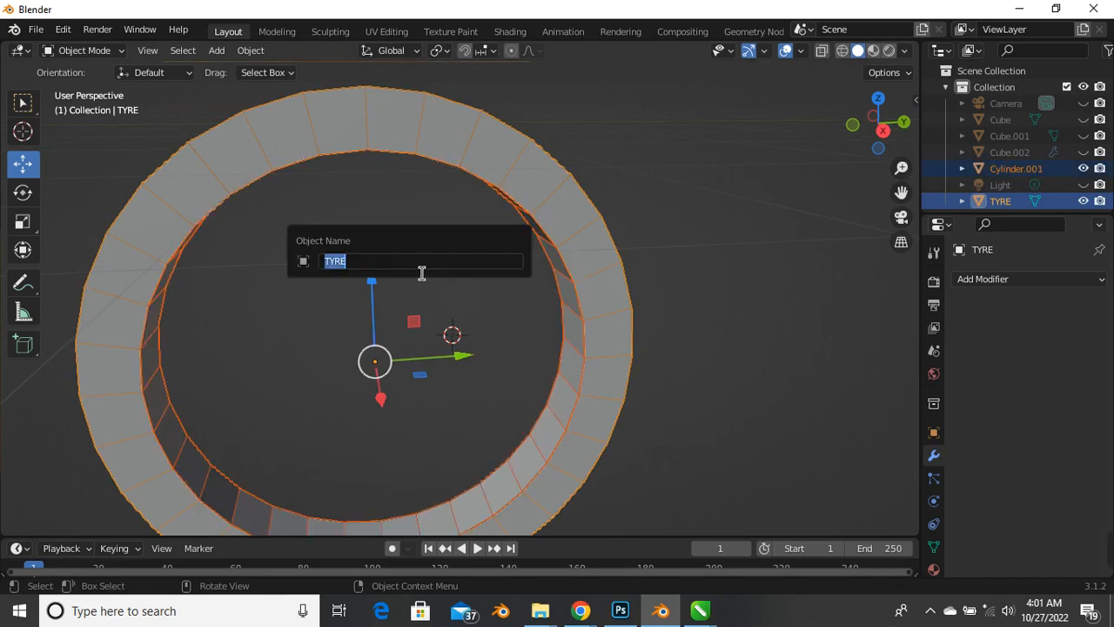
click(513, 348)
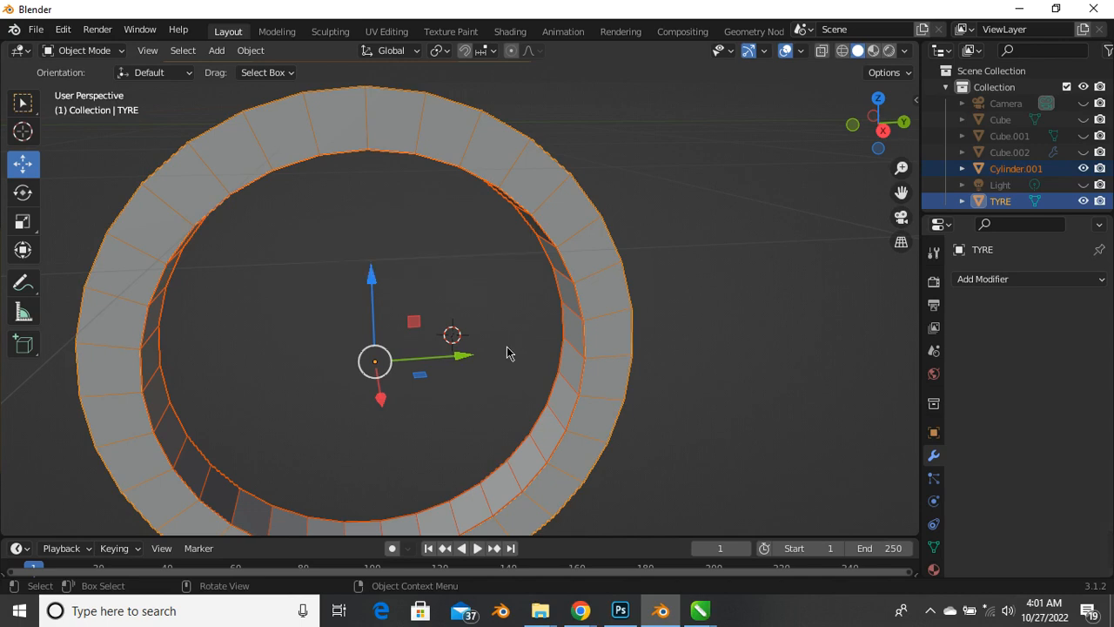
drag(564, 347, 564, 351)
click(610, 266)
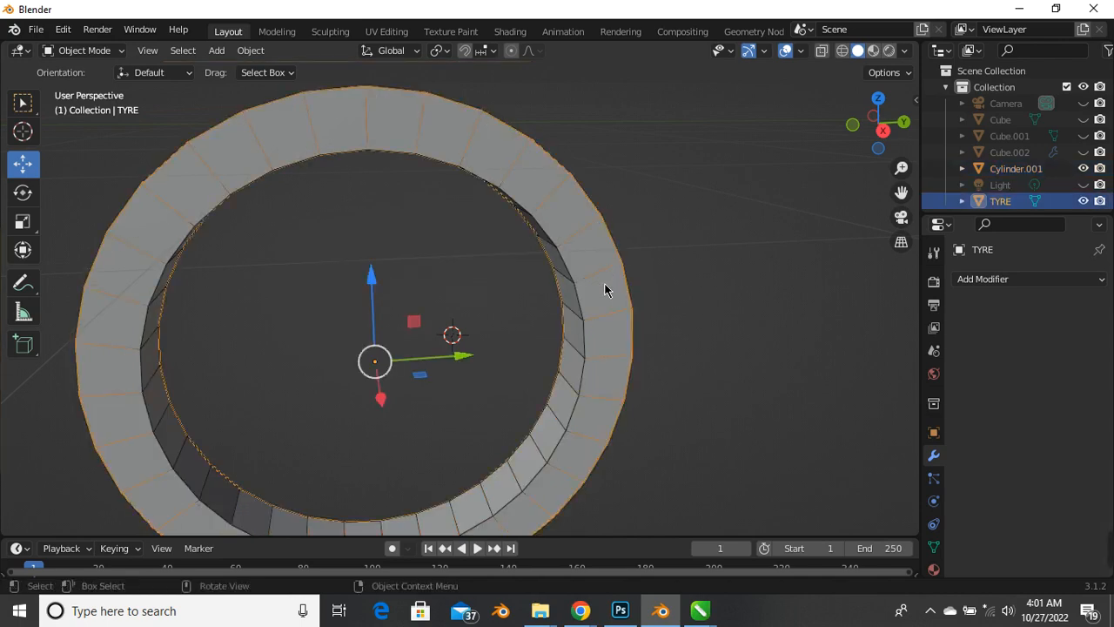
Select only the thin inner ring and rename it WHEEL
click(555, 401)
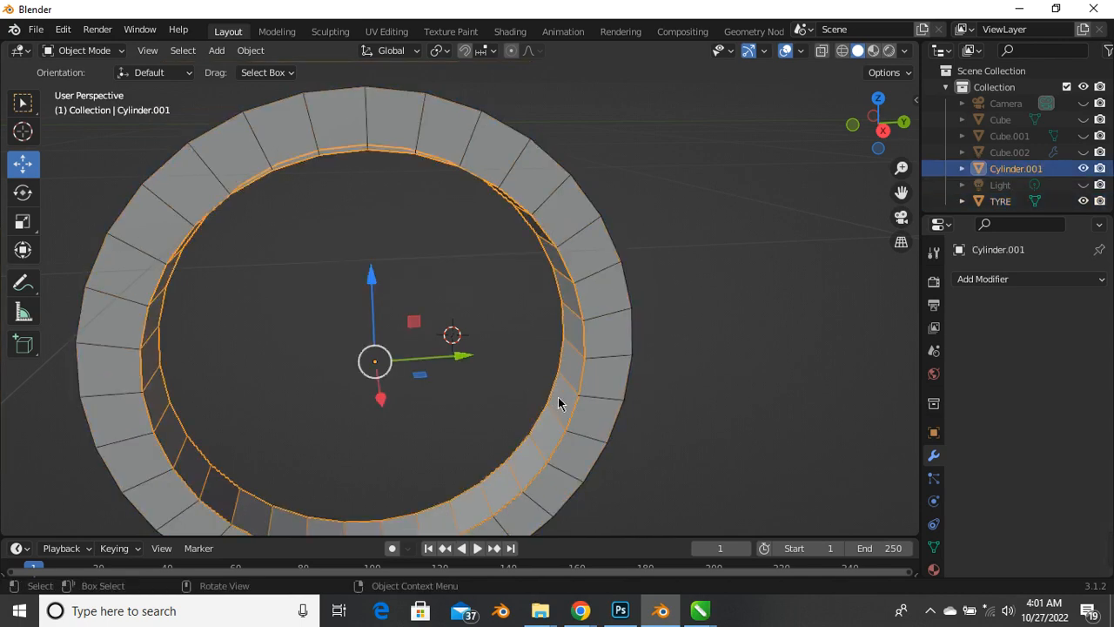
key(F2)
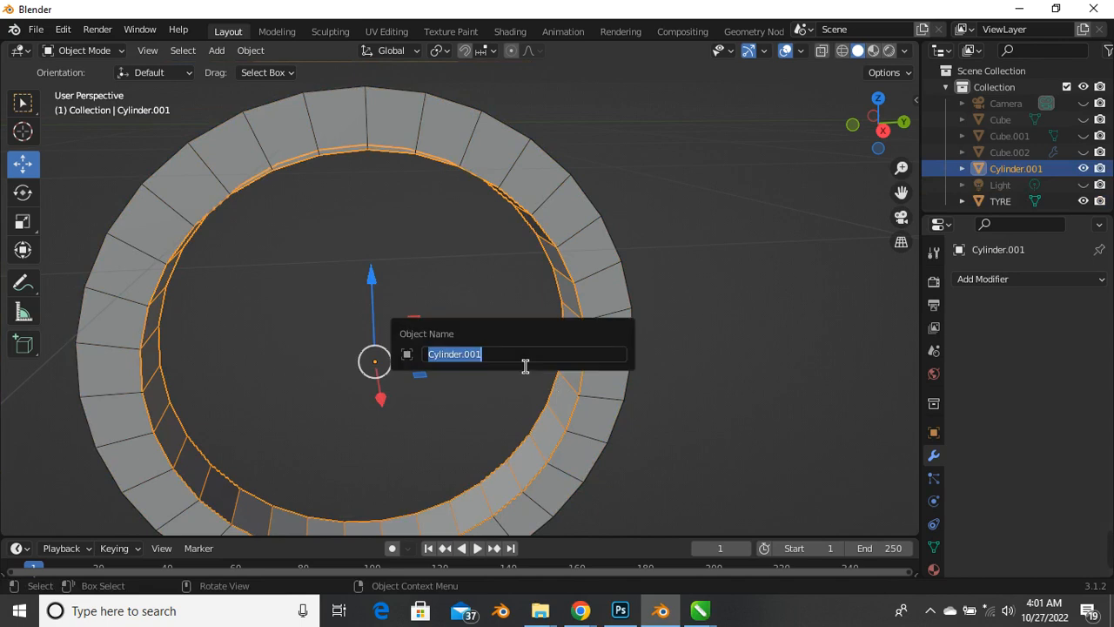
text(W)
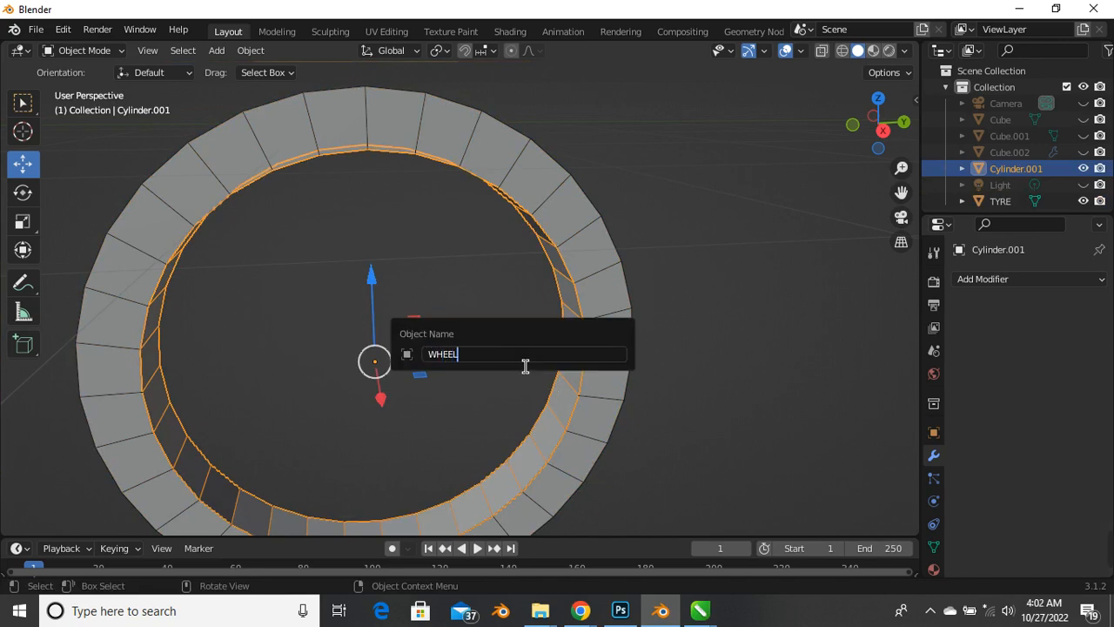
text(HEEL)
key(Return)
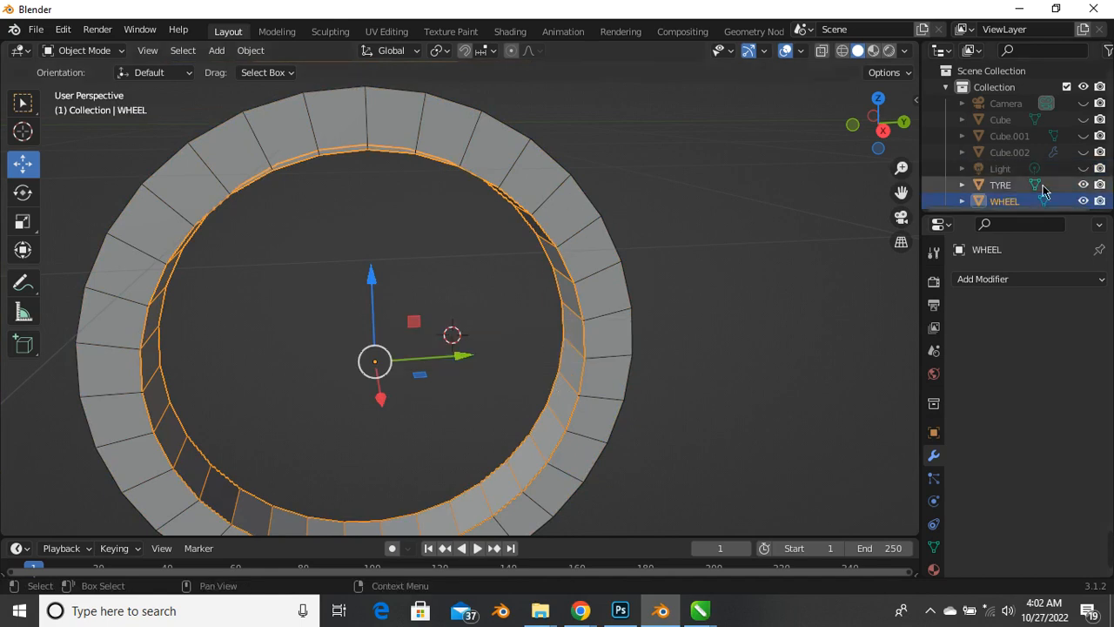
Examine the separated wheel parts by selecting the WHEEL ring and the TYRE ring in turn
scroll(593, 315, down, 2)
middle_drag(594, 315, 697, 266)
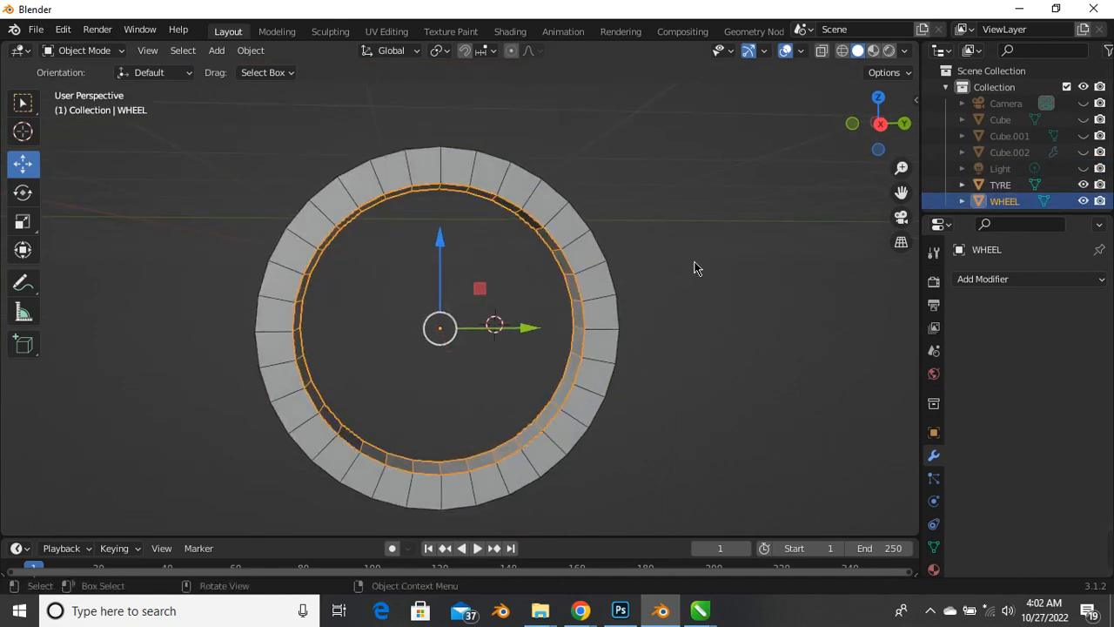
click(696, 266)
mouse_move(312, 338)
middle_down()
mouse_move(276, 353)
mouse_move(302, 346)
middle_up()
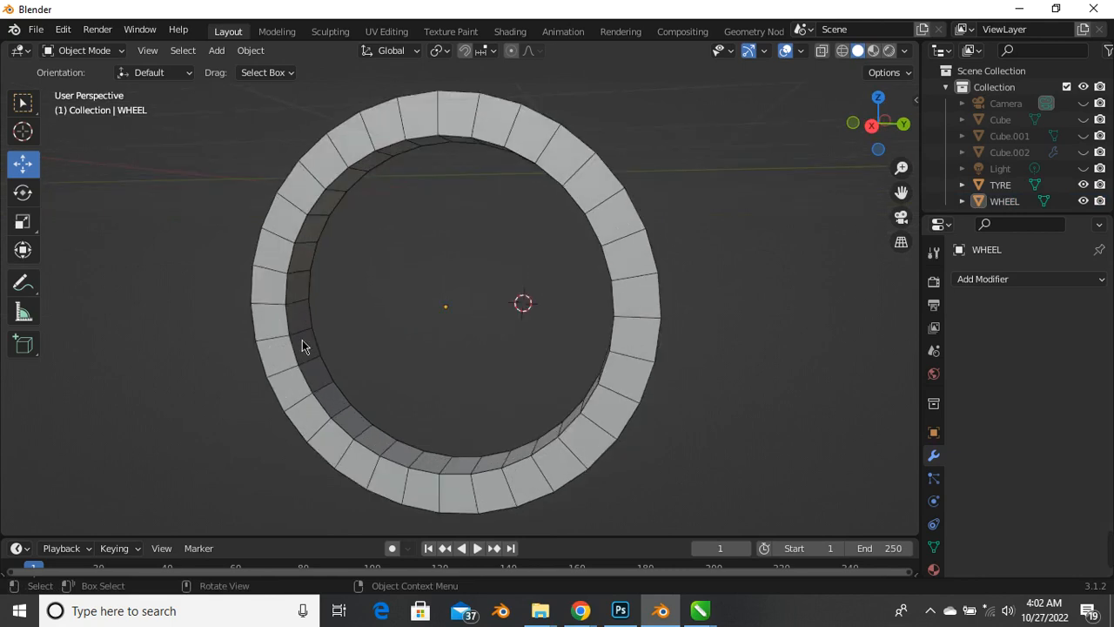
click(298, 280)
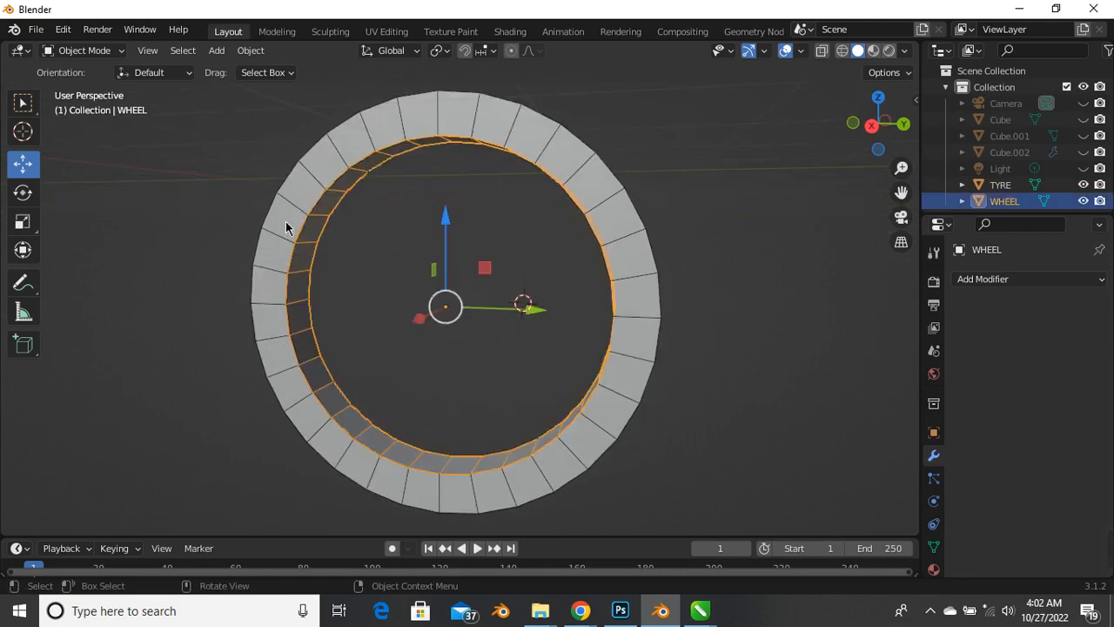
click(285, 222)
middle_drag(286, 222, 323, 227)
scroll(337, 188, up, 2)
scroll(263, 210, down, 2)
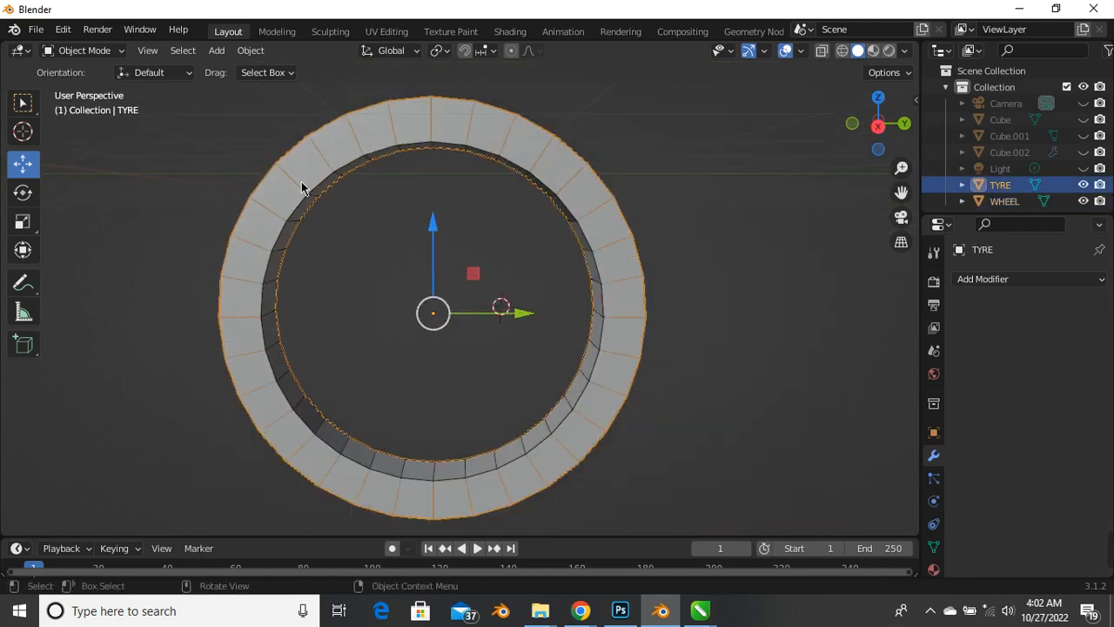
Open the TYRE ring in Edit Mode and switch to edge selection
key(alt+a)
scroll(306, 178, up, 3)
click(206, 232)
scroll(237, 234, down, 3)
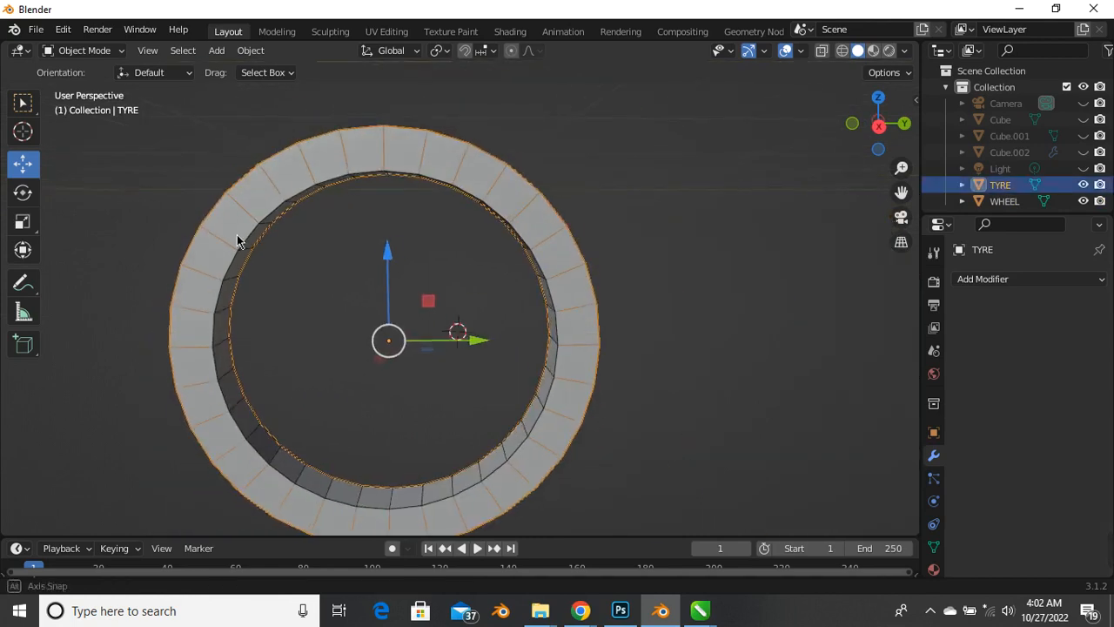
key(Tab)
middle_drag(367, 329, 449, 192)
click(449, 193)
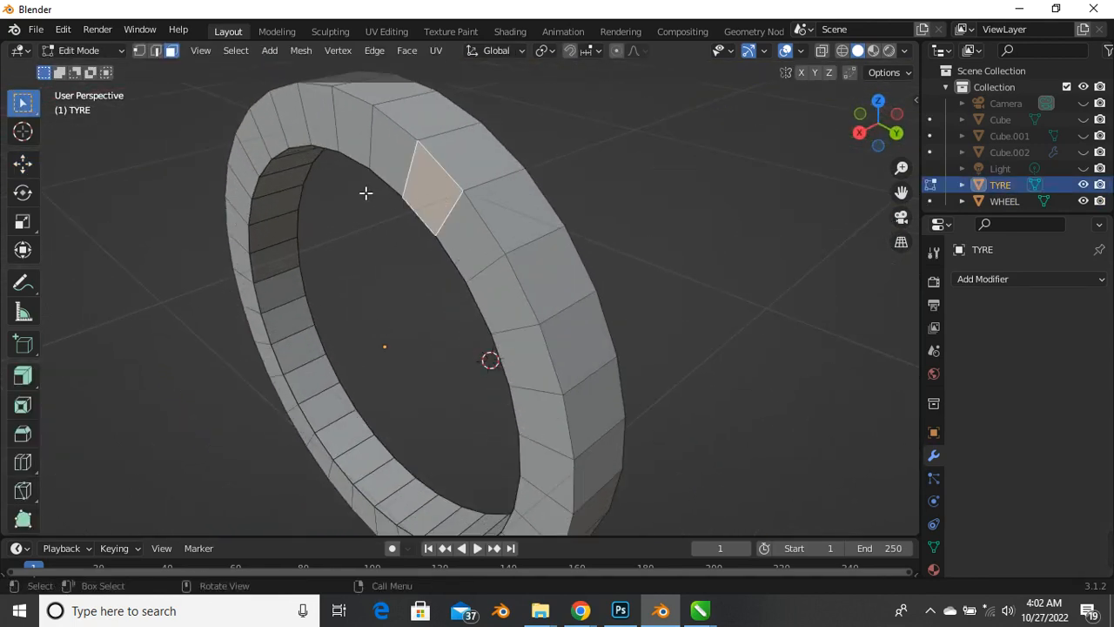
middle_drag(366, 191, 205, 228)
click(156, 51)
scroll(403, 185, up, 2)
scroll(418, 223, down, 1)
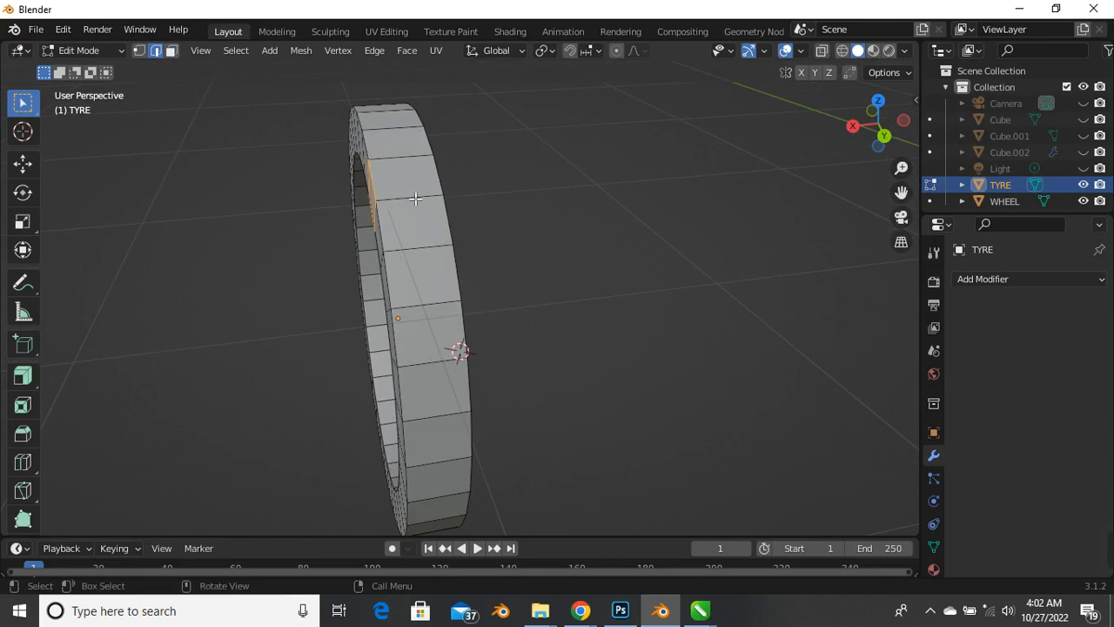
Add four evenly spaced, centred loop cuts around the TYRE ring's outer surface
scroll(377, 307, down, 1)
scroll(377, 305, down, 2)
scroll(411, 252, up, 3)
middle_drag(383, 265, 380, 199)
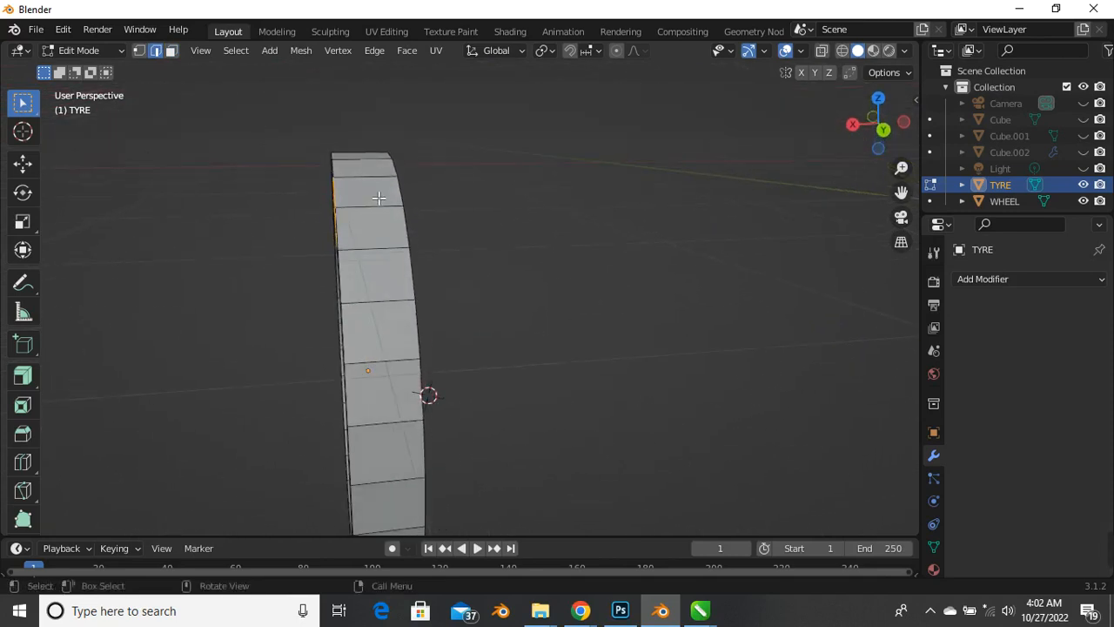
scroll(381, 225, up, 1)
scroll(381, 228, down, 4)
middle_drag(376, 292, 508, 350)
middle_drag(413, 366, 554, 330)
scroll(553, 330, down, 1)
key(ctrl+r)
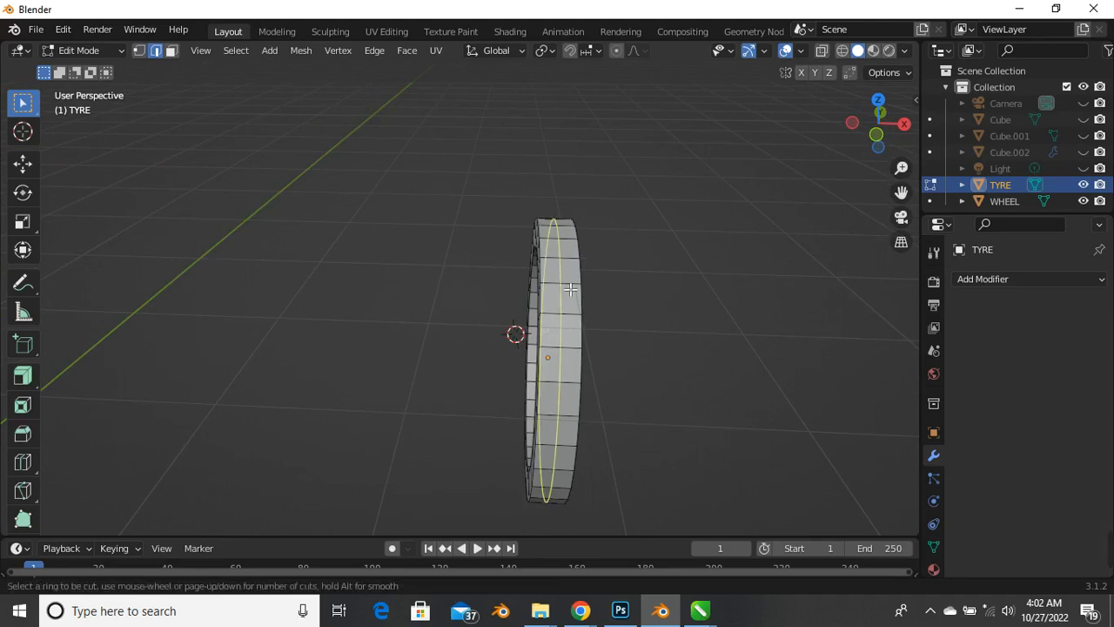
scroll(570, 289, up, 1)
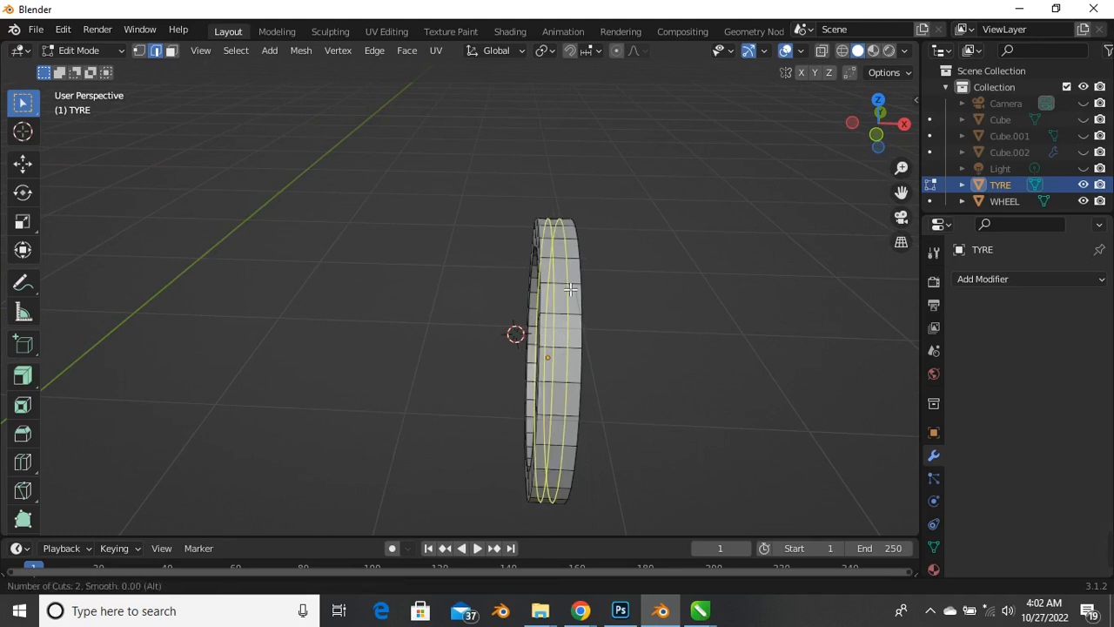
scroll(570, 289, up, 1)
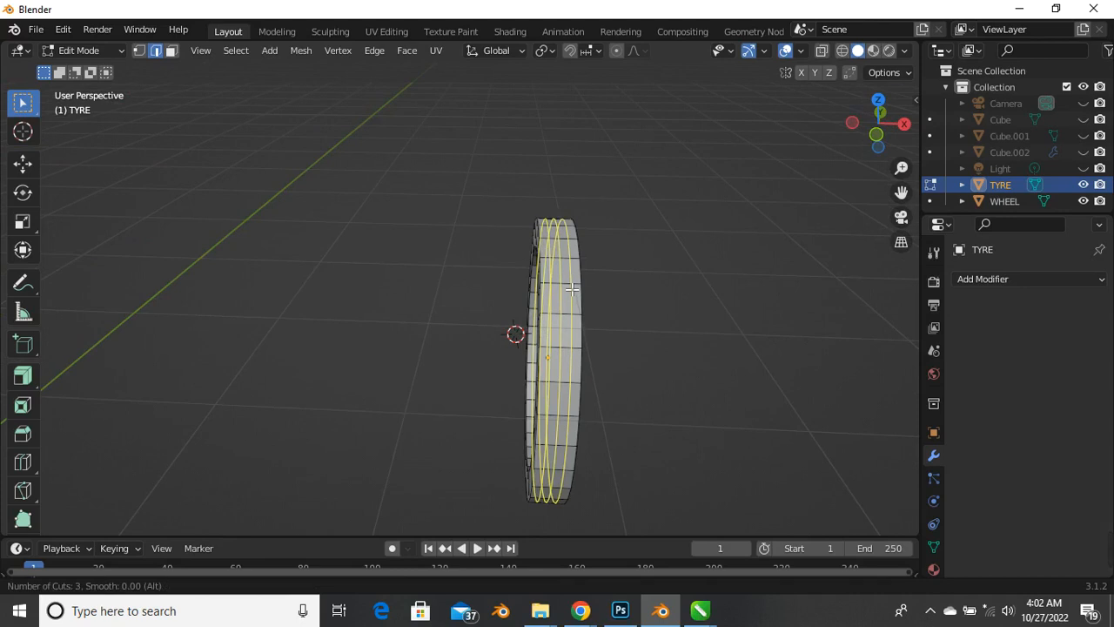
scroll(572, 289, up, 1)
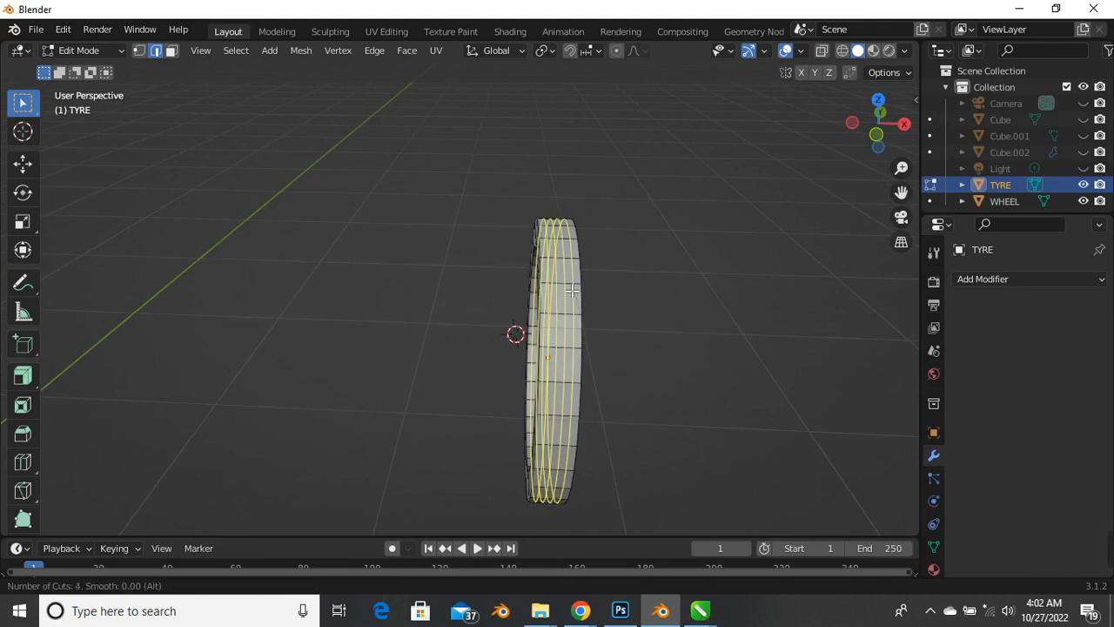
click(571, 289)
right_click(572, 289)
Scale the four new loops on the TYRE ring's outer surface uniformly by about 1.05 to bulge the tread
middle_drag(642, 279, 605, 270)
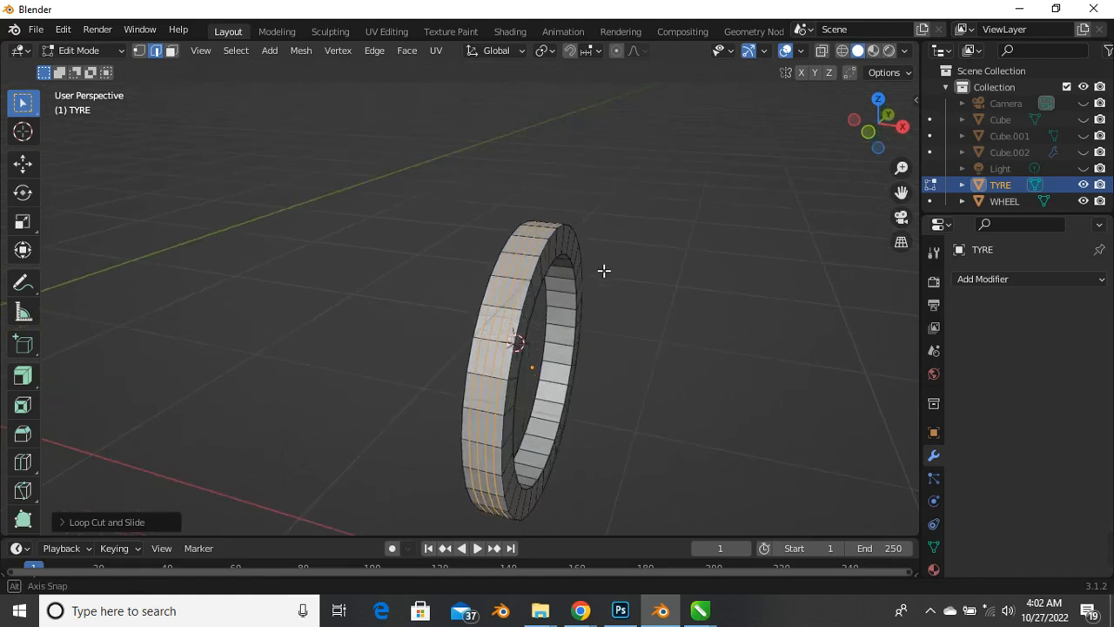
scroll(555, 367, up, 2)
shift+middle_drag(548, 344, 515, 323)
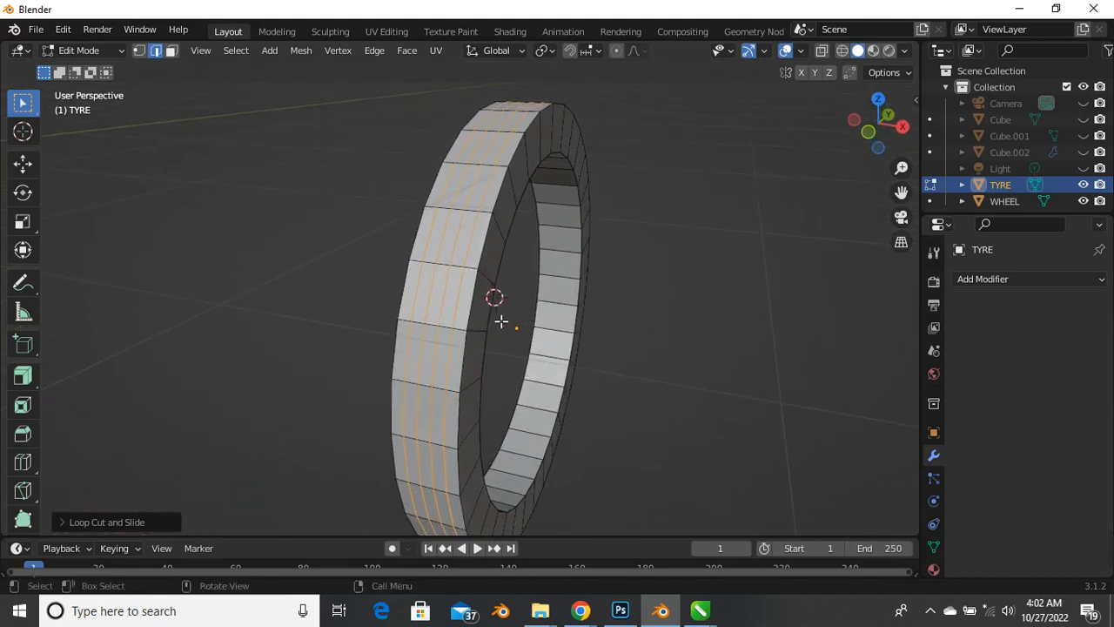
key(s)
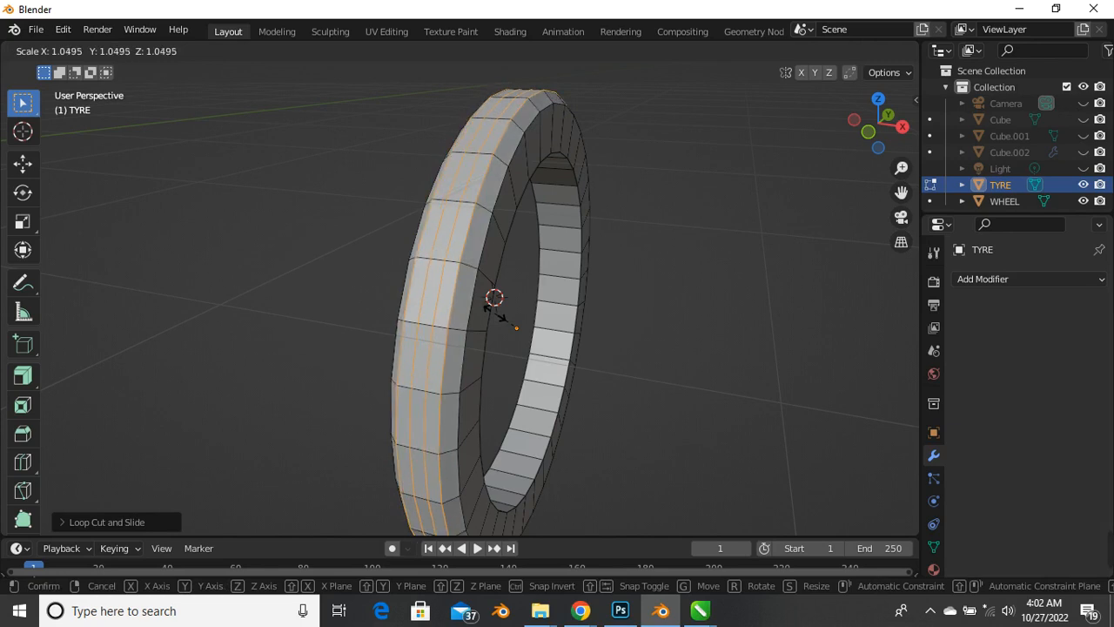
click(495, 315)
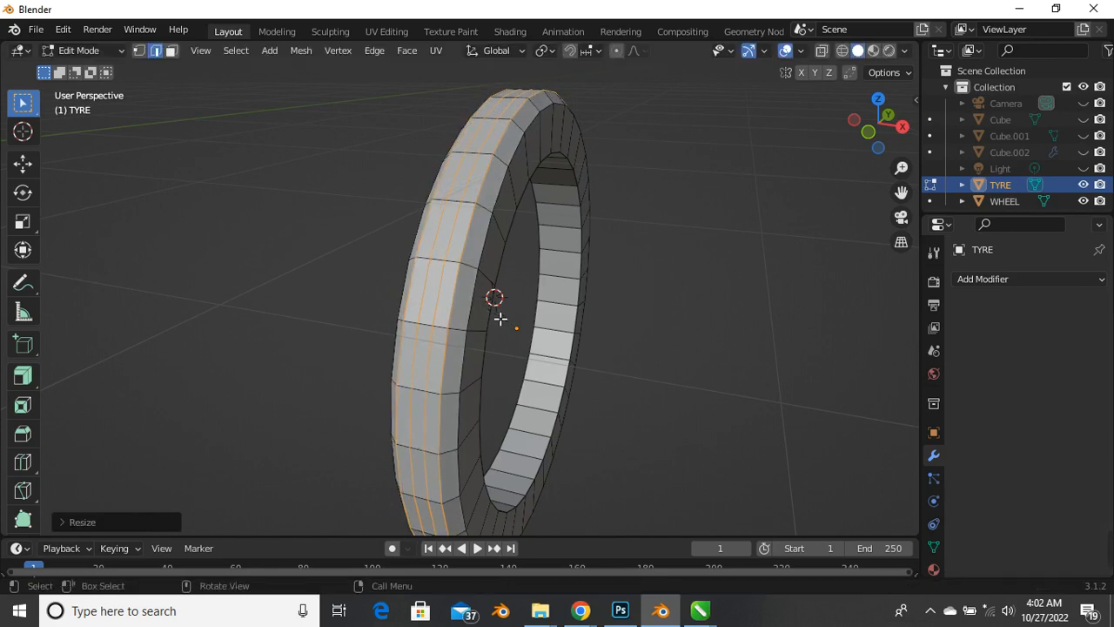
Examine the bulged outer surface of the TYRE ring from several angles, up close and from a distance
scroll(490, 326, down, 3)
middle_drag(490, 325, 477, 280)
scroll(445, 329, up, 4)
middle_drag(441, 334, 408, 438)
scroll(496, 327, down, 4)
scroll(468, 275, up, 2)
scroll(463, 309, down, 2)
middle_drag(462, 308, 512, 296)
scroll(479, 277, down, 2)
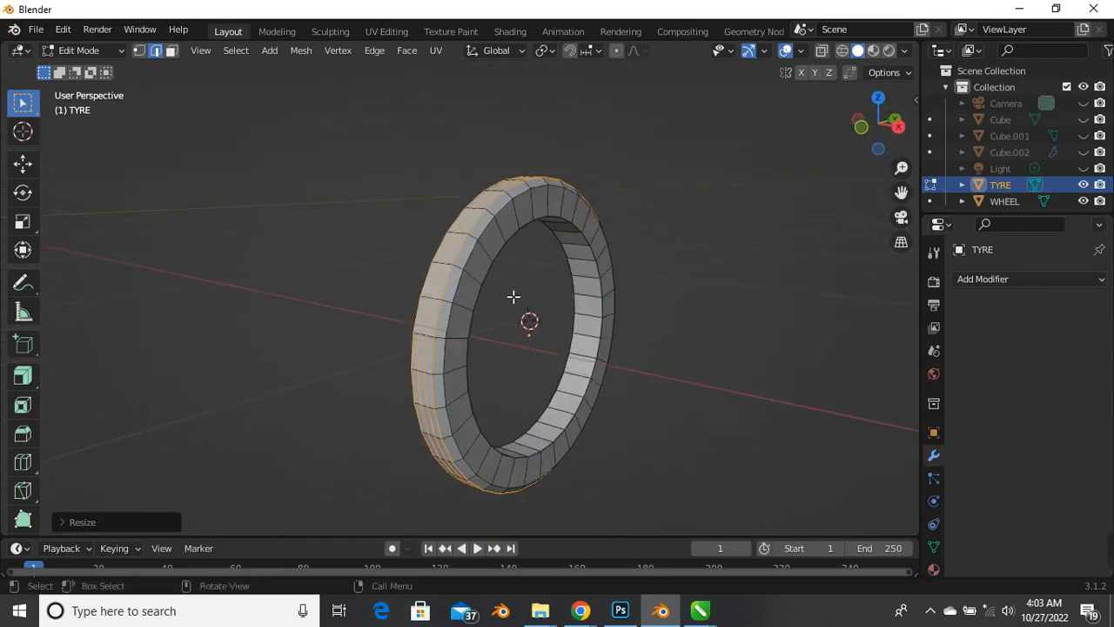
Add four evenly spaced loop cuts around the TYRE ring's flat side face on the positive X side
scroll(468, 301, up, 2)
key(ctrl)
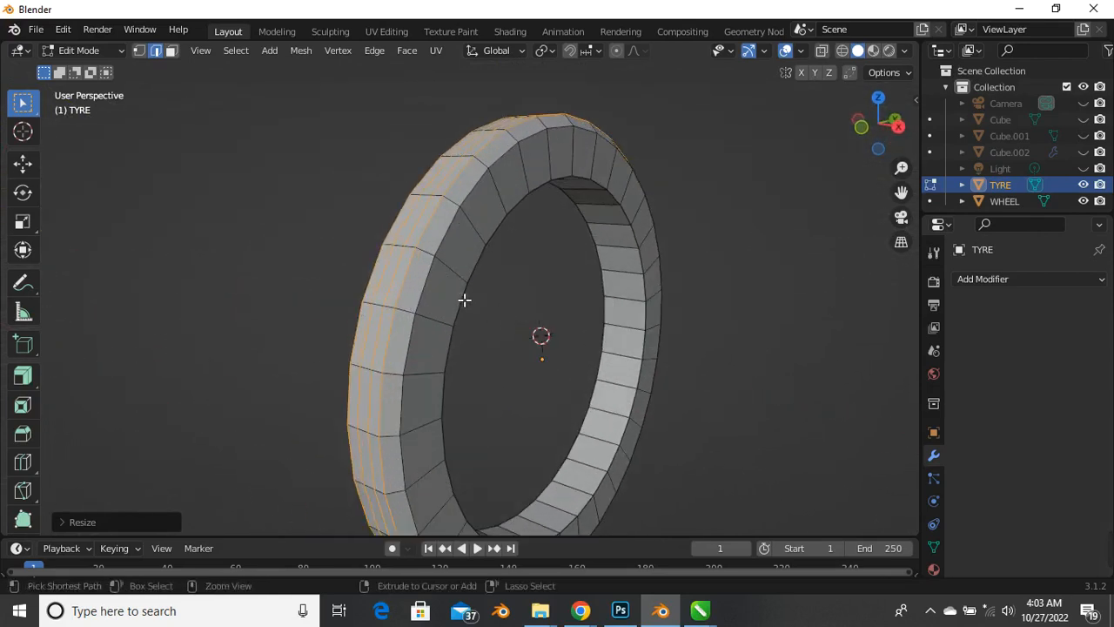
key(ctrl+r)
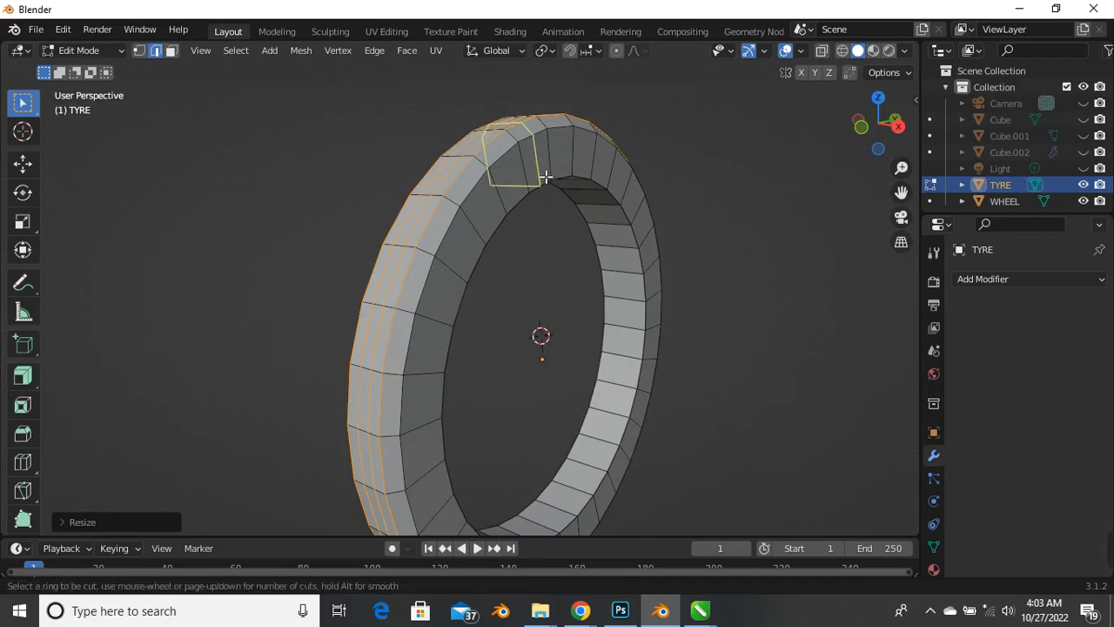
scroll(539, 171, up, 2)
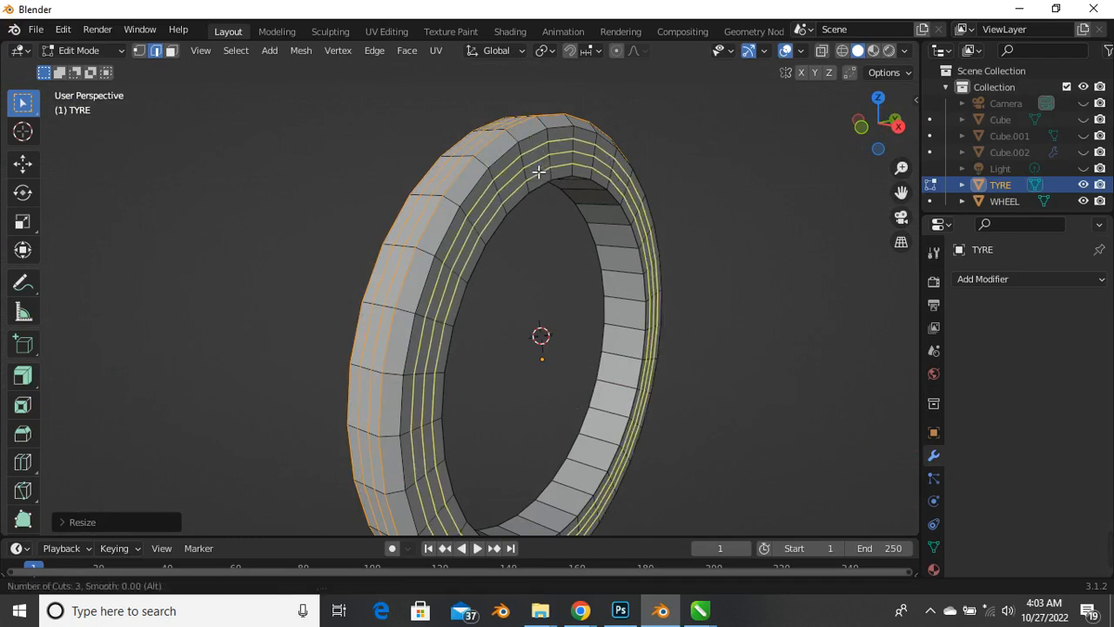
scroll(539, 172, up, 1)
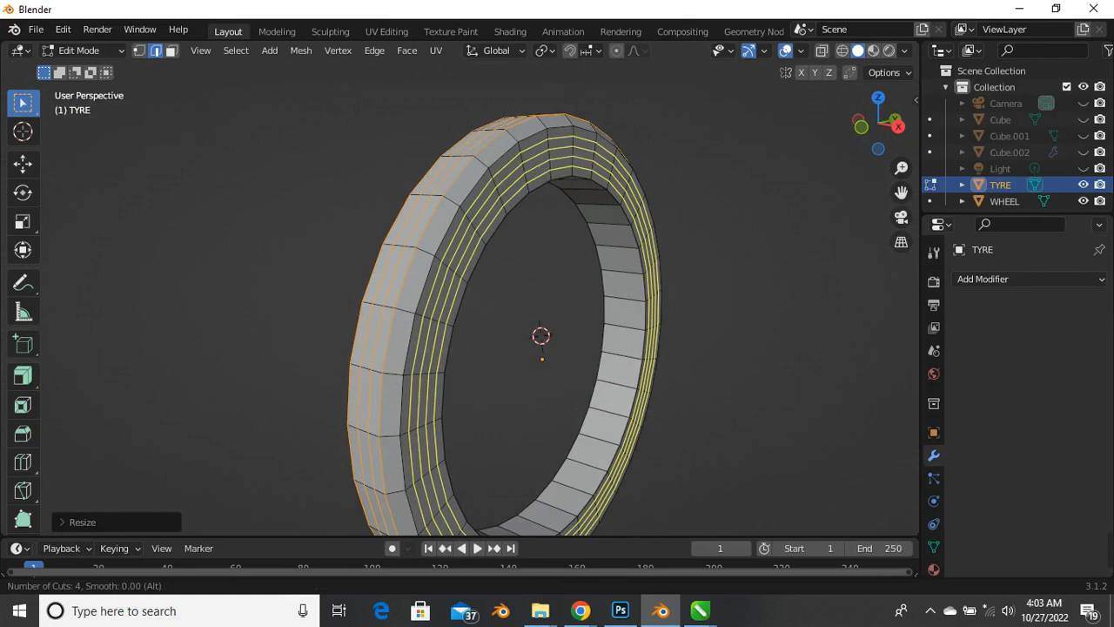
click(539, 171)
scroll(470, 212, down, 2)
middle_drag(470, 212, 512, 294)
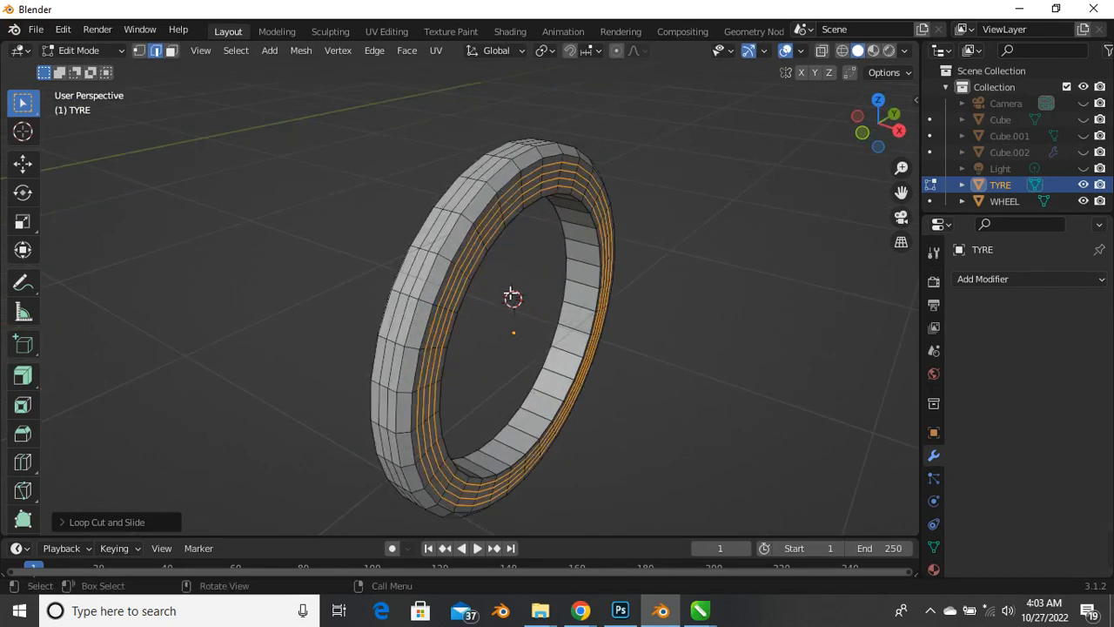
Move the four side loops slightly outward along the positive X axis with the Move tool, then drop the loop selection
click(22, 165)
scroll(583, 339, up, 3)
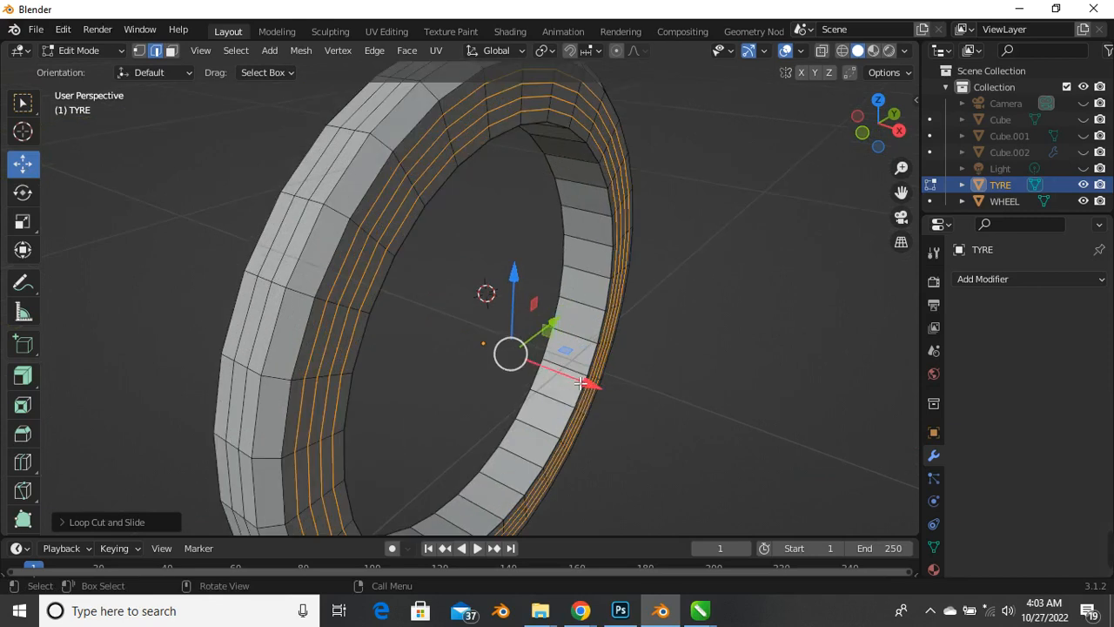
drag(581, 383, 587, 383)
scroll(413, 319, down, 3)
middle_drag(409, 318, 350, 319)
click(639, 231)
Add three evenly spaced, centred loop cuts around the TYRE ring's opposite flat side face
middle_drag(600, 197, 508, 242)
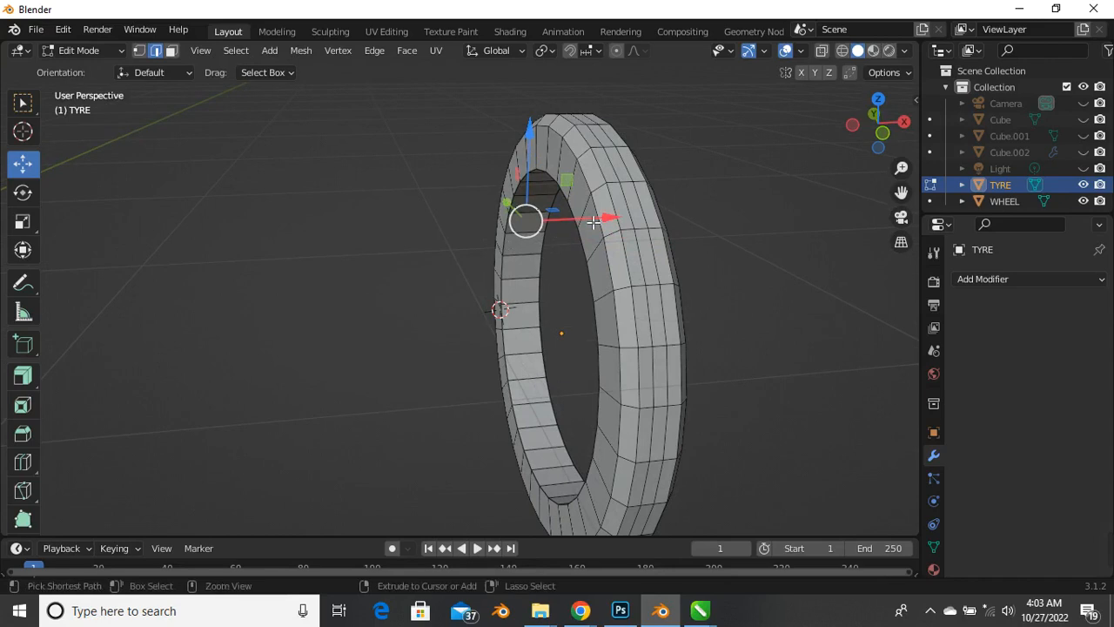
key(ctrl+r)
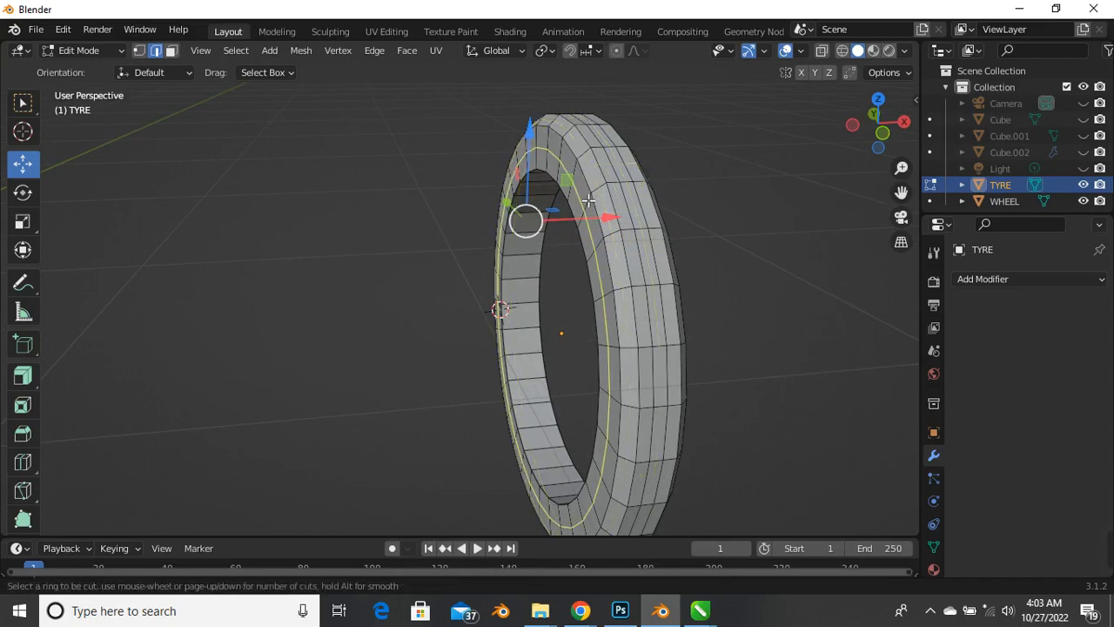
scroll(589, 200, up, 1)
scroll(588, 200, up, 2)
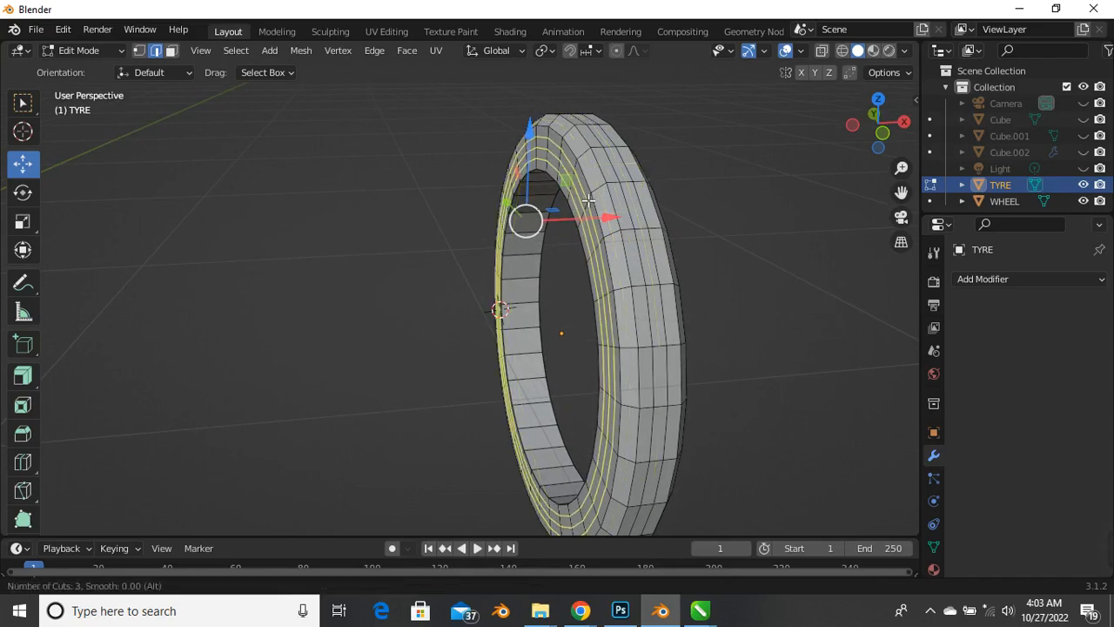
click(589, 200)
right_click(582, 196)
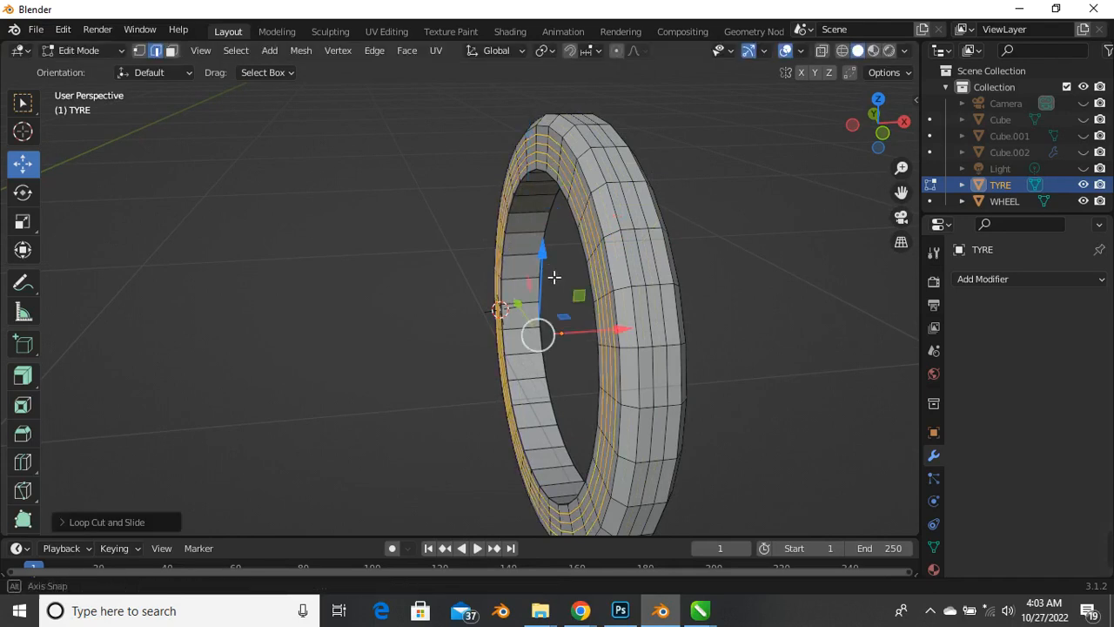
Move the three loops on the opposite side face slightly outward along the negative X axis
middle_drag(552, 276, 578, 381)
scroll(609, 363, up, 3)
scroll(627, 266, up, 1)
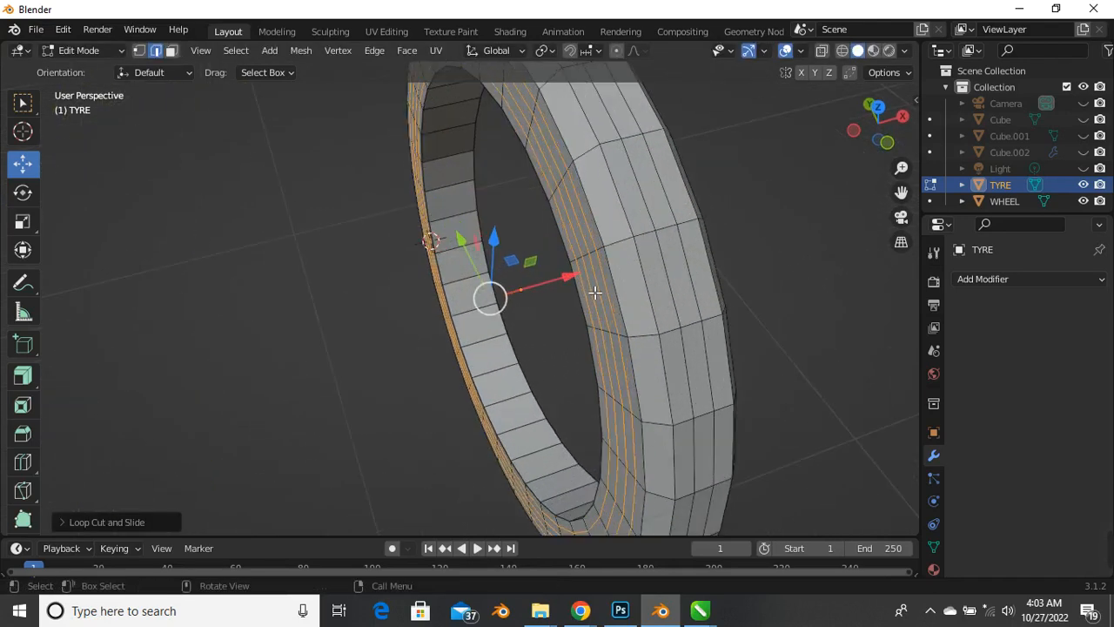
drag(564, 281, 560, 278)
scroll(559, 278, down, 3)
middle_drag(530, 261, 488, 240)
scroll(488, 241, up, 4)
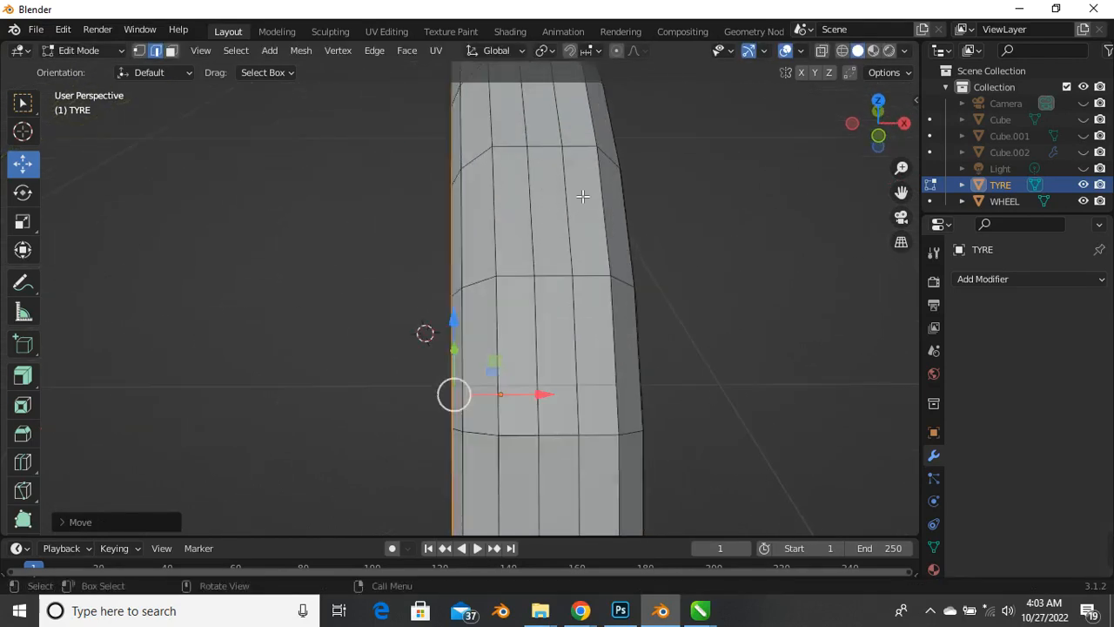
Select two neighbouring middle edge loops on the TYRE's positive X side, move them slightly further outward along X, and drop the loop selection
middle_drag(554, 228, 375, 253)
scroll(474, 233, down, 3)
scroll(366, 254, up, 3)
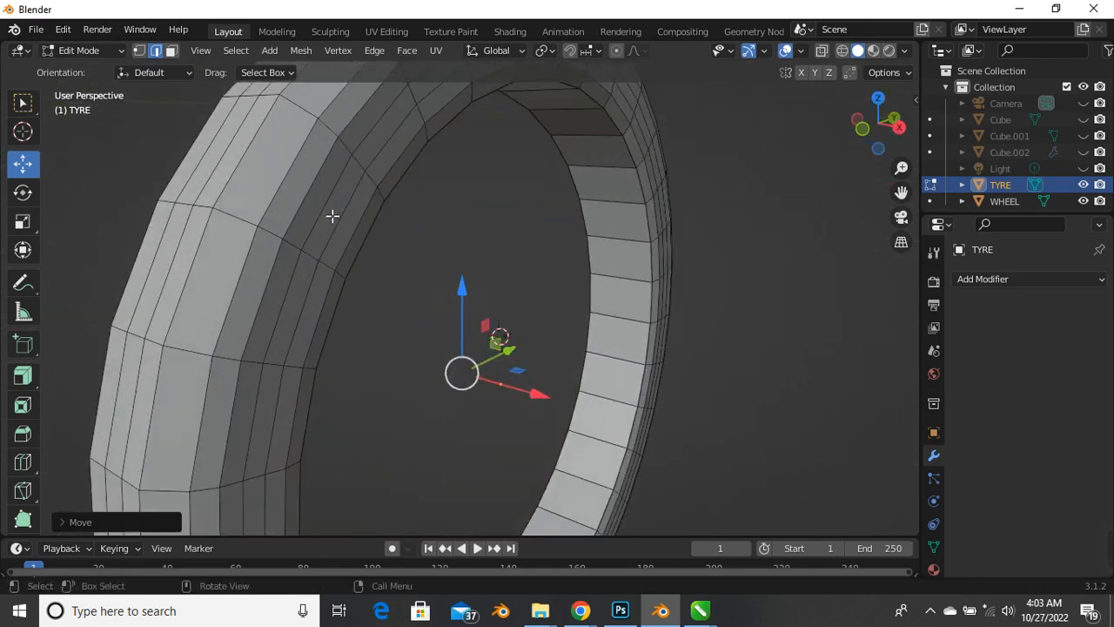
click(332, 215)
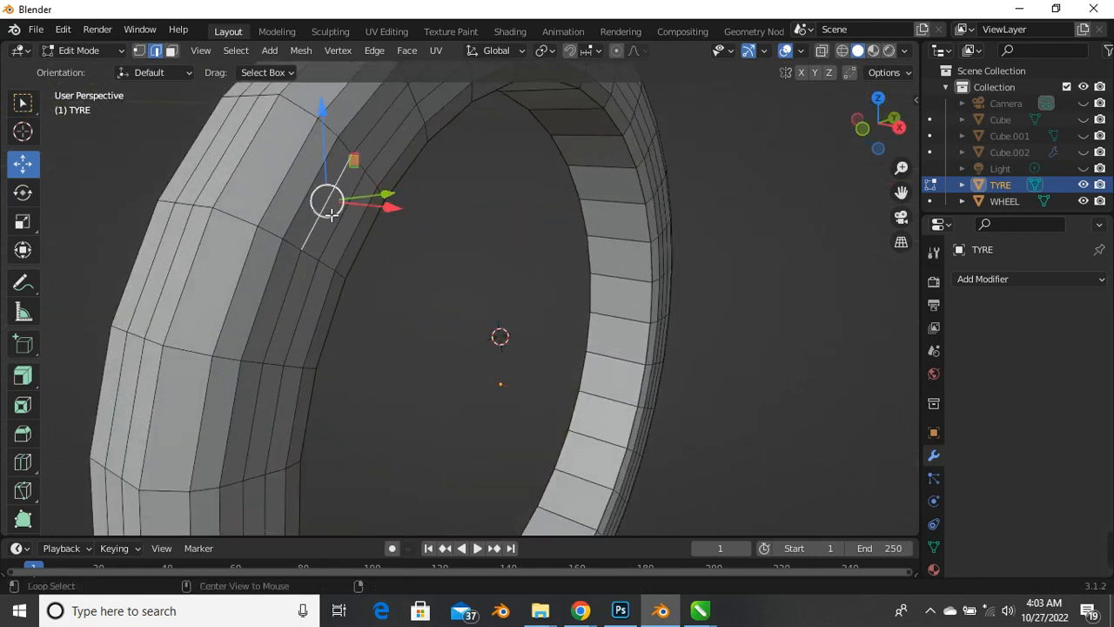
alt+click(332, 235)
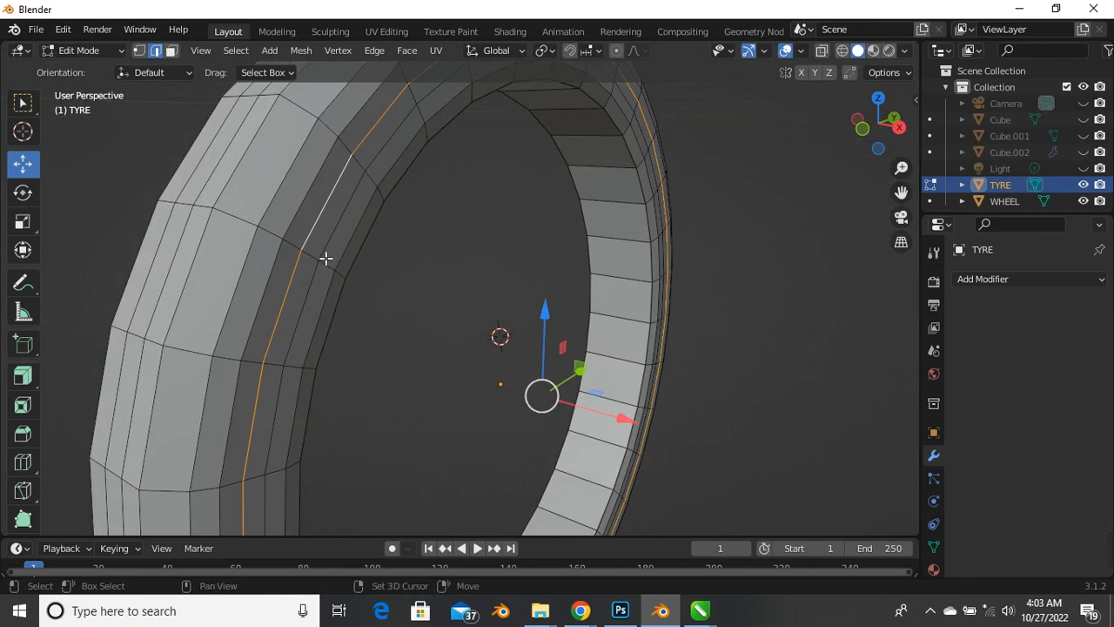
alt+shift+click(325, 253)
scroll(326, 256, down, 2)
scroll(345, 305, up, 3)
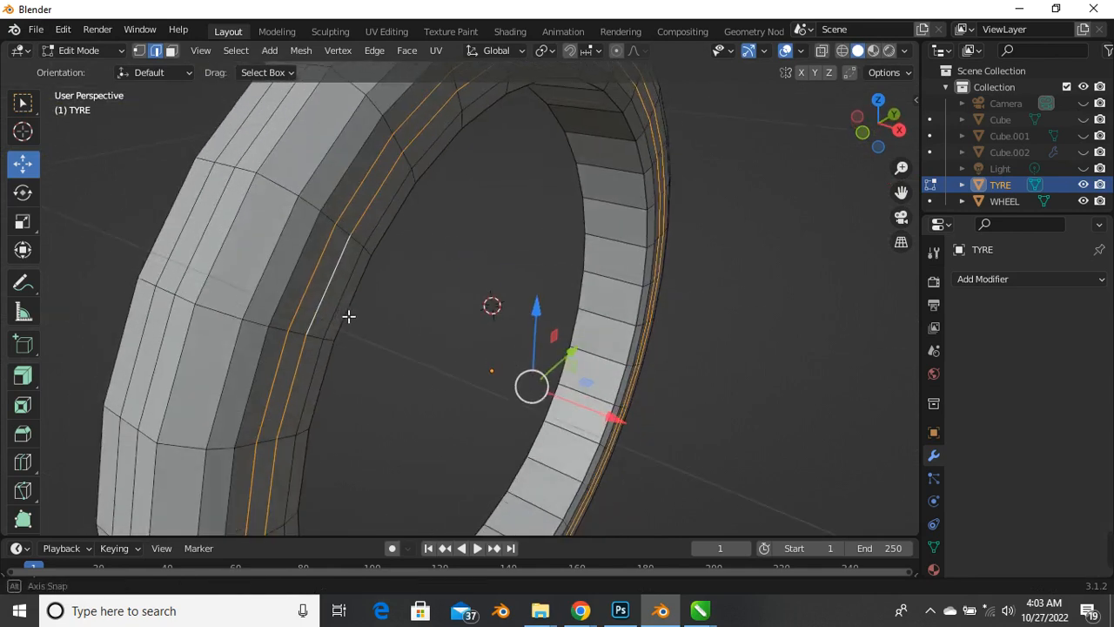
scroll(355, 311, down, 1)
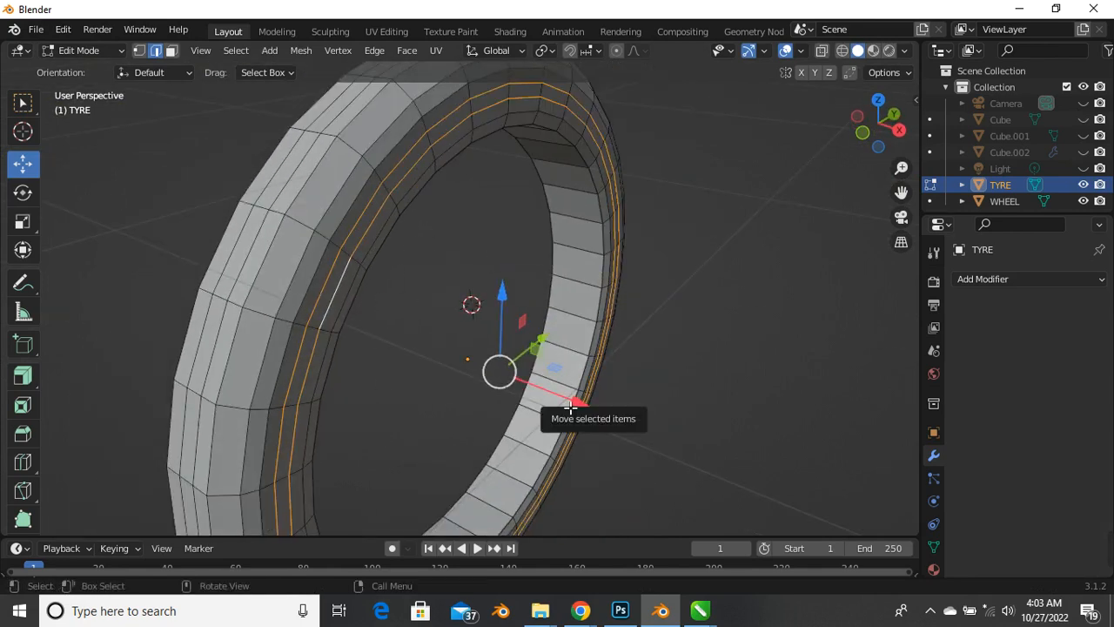
drag(576, 402, 584, 410)
click(458, 273)
Select two neighbouring edge loops on the TYRE's negative X side and move them slightly further outward along X
scroll(438, 288, down, 1)
middle_drag(438, 289, 655, 224)
scroll(607, 192, up, 3)
scroll(598, 264, down, 2)
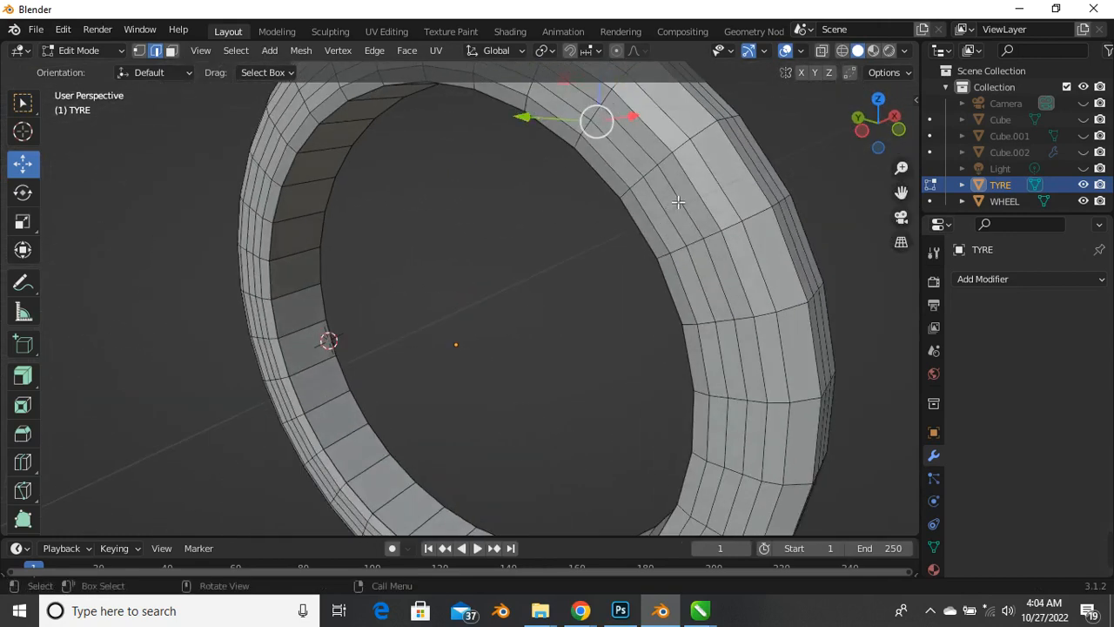
alt+click(677, 209)
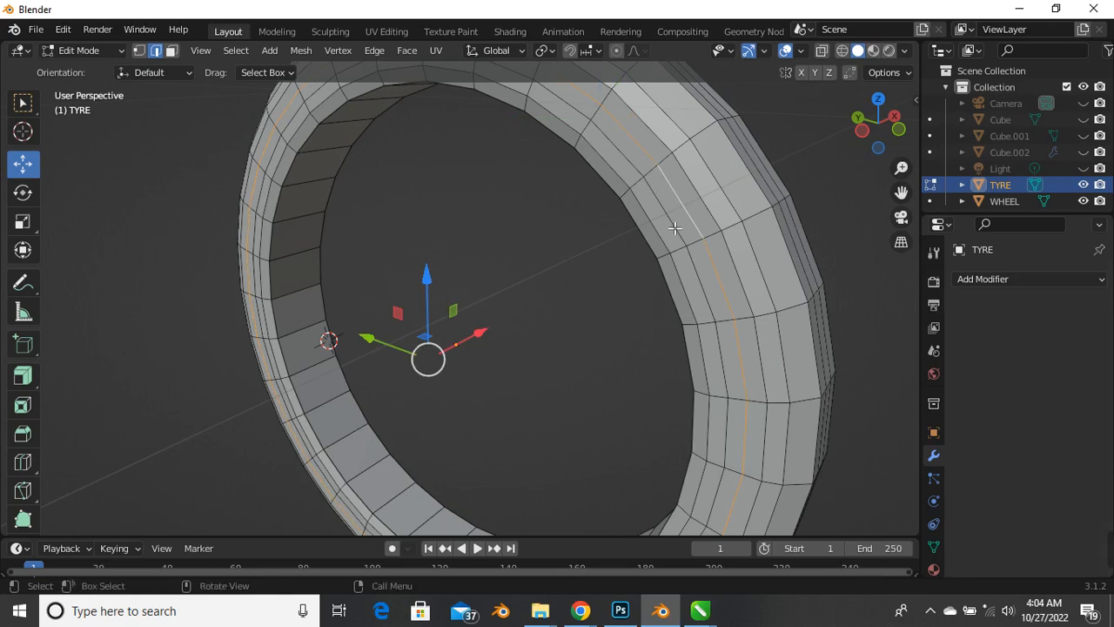
alt+shift+click(675, 228)
scroll(666, 229, down, 1)
middle_drag(635, 284, 534, 321)
drag(532, 317, 536, 311)
Examine the rounded TYRE profile from the tread and from both sides
scroll(445, 360, down, 5)
middle_drag(446, 360, 450, 282)
scroll(497, 227, up, 3)
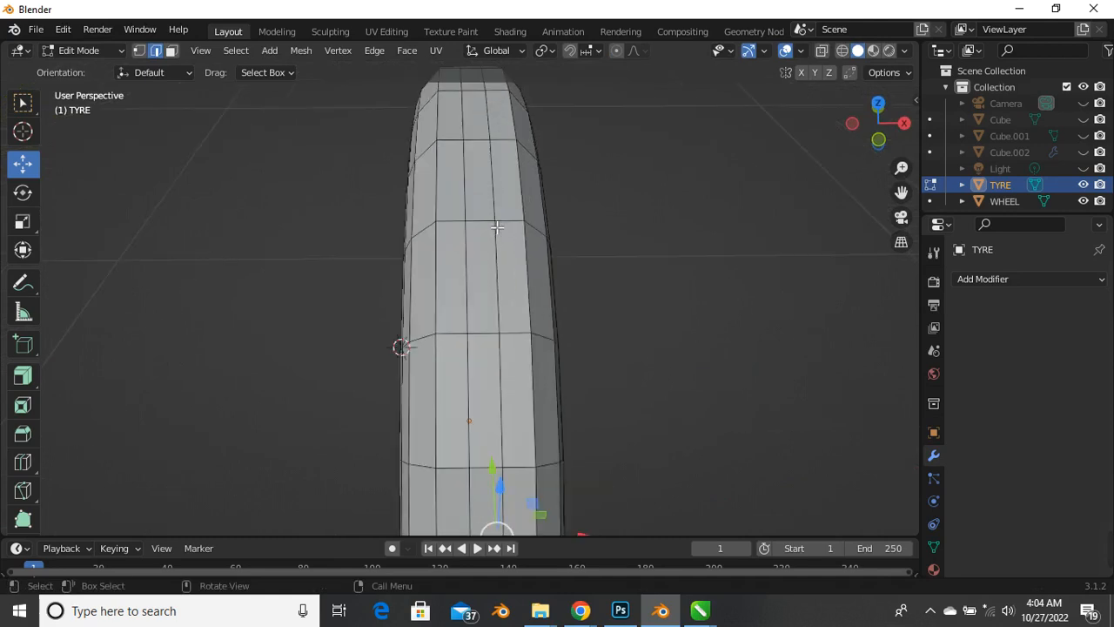
middle_drag(470, 238, 390, 229)
scroll(364, 293, up, 3)
scroll(365, 293, down, 3)
middle_drag(361, 273, 324, 301)
scroll(456, 411, up, 3)
scroll(491, 360, down, 4)
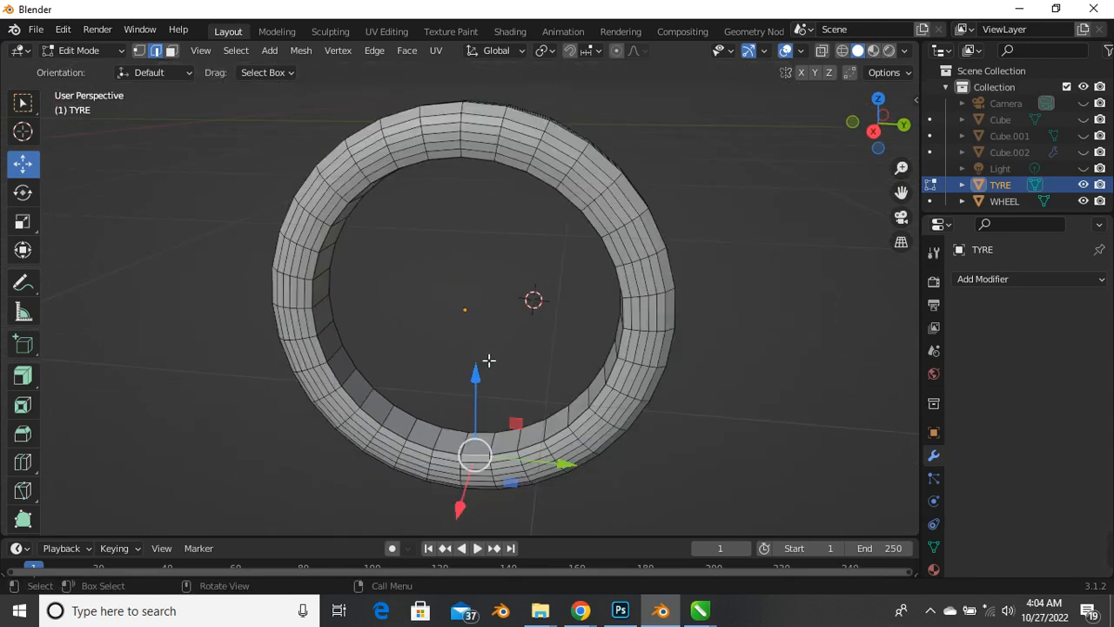
middle_drag(488, 360, 510, 359)
Leave Edit Mode on the TYRE, select the inner WHEEL ring and open it in Edit Mode
key(Tab)
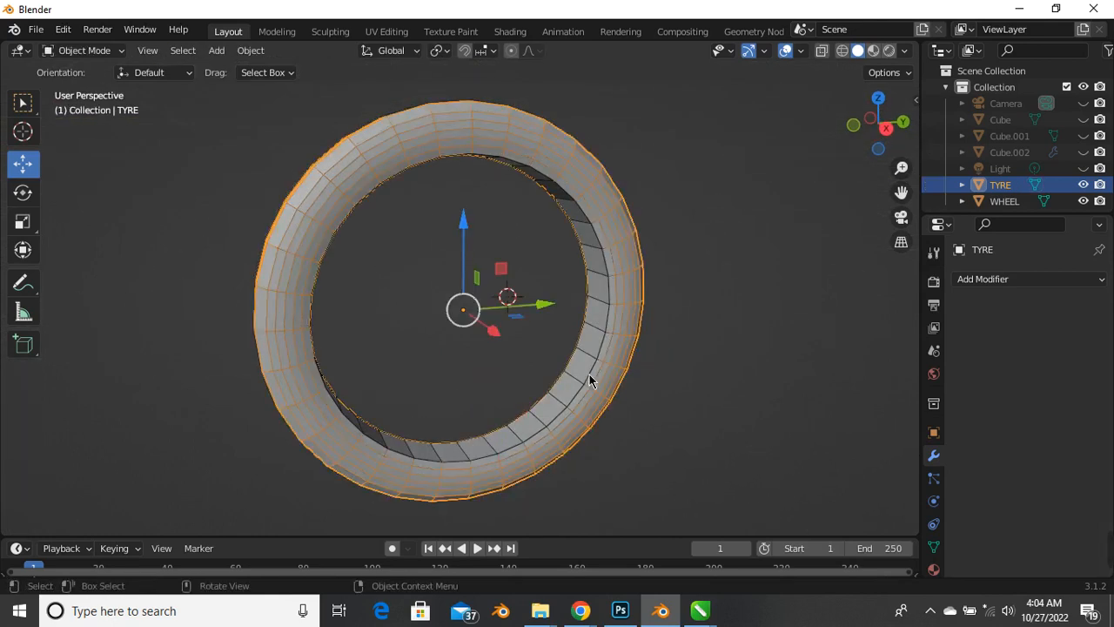
click(586, 364)
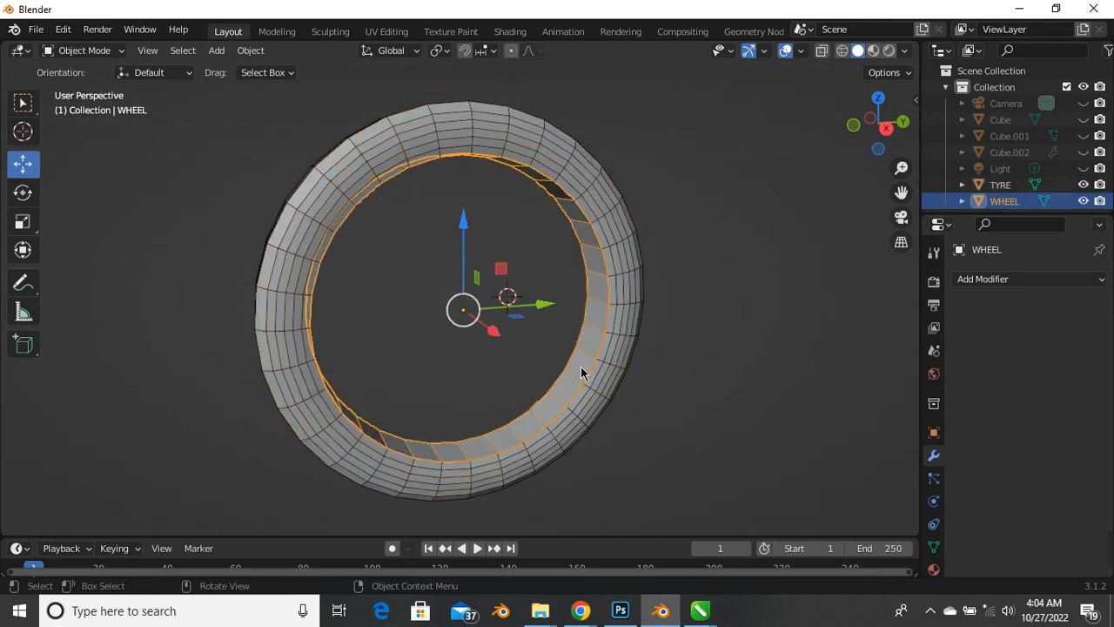
key(Tab)
key(Tab)
key(Tab)
click(578, 375)
Extrude the complete loop of faces on the WHEEL ring's inner surface slightly toward the wheel's centre, then clear the selection
middle_drag(487, 398, 430, 381)
scroll(444, 396, up, 3)
click(455, 428)
alt+click(453, 430)
scroll(430, 380, up, 2)
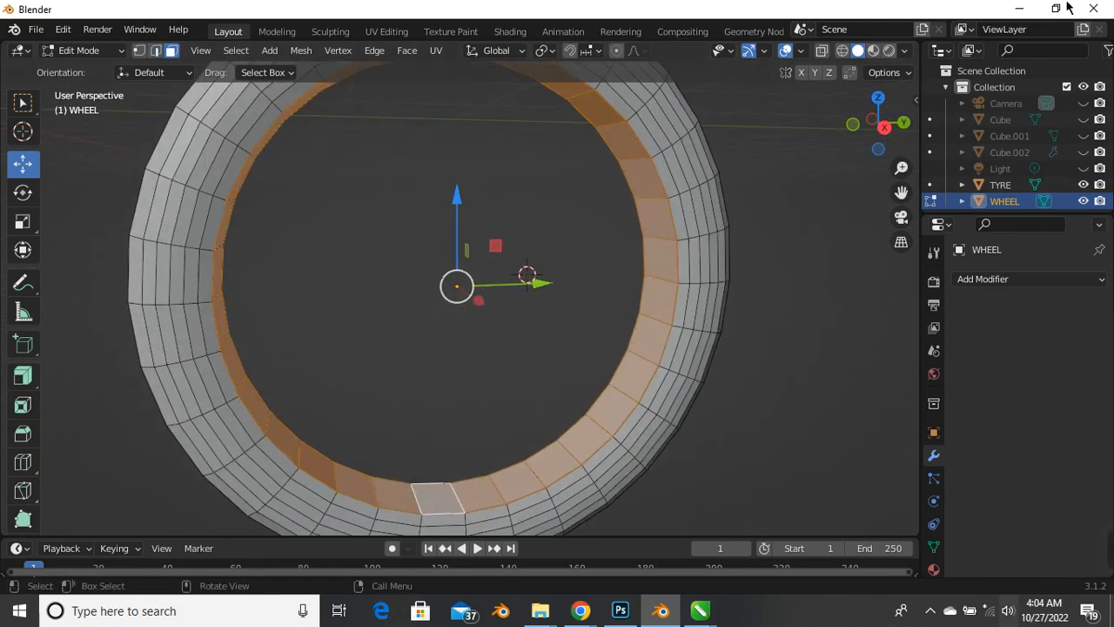
click(30, 392)
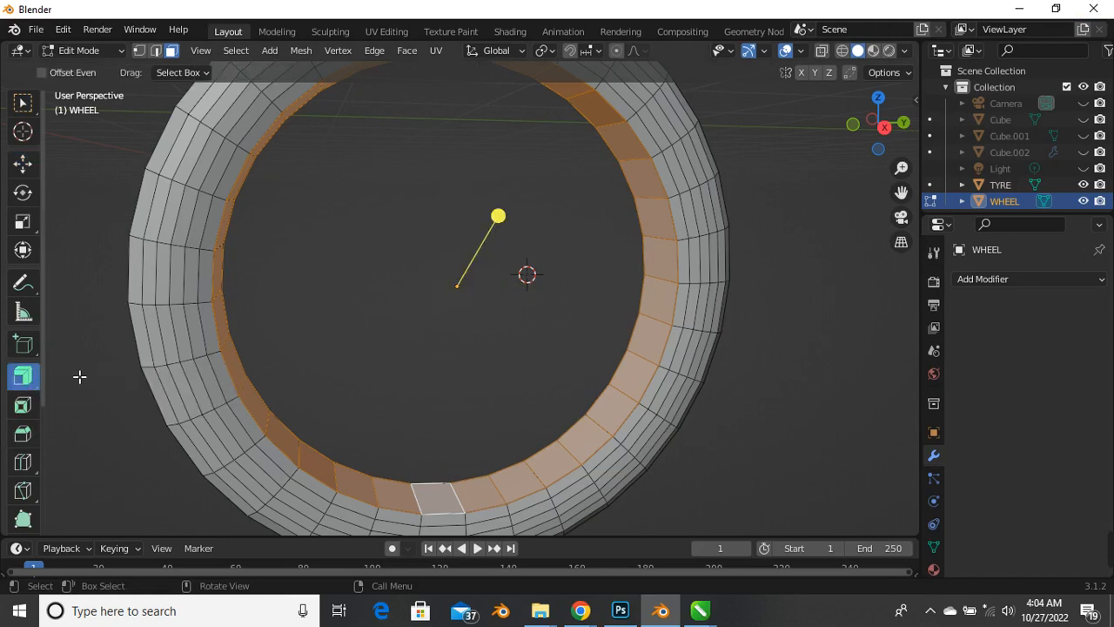
mouse_move(507, 220)
mouse_down()
mouse_move(487, 221)
mouse_move(509, 197)
mouse_move(506, 207)
mouse_up()
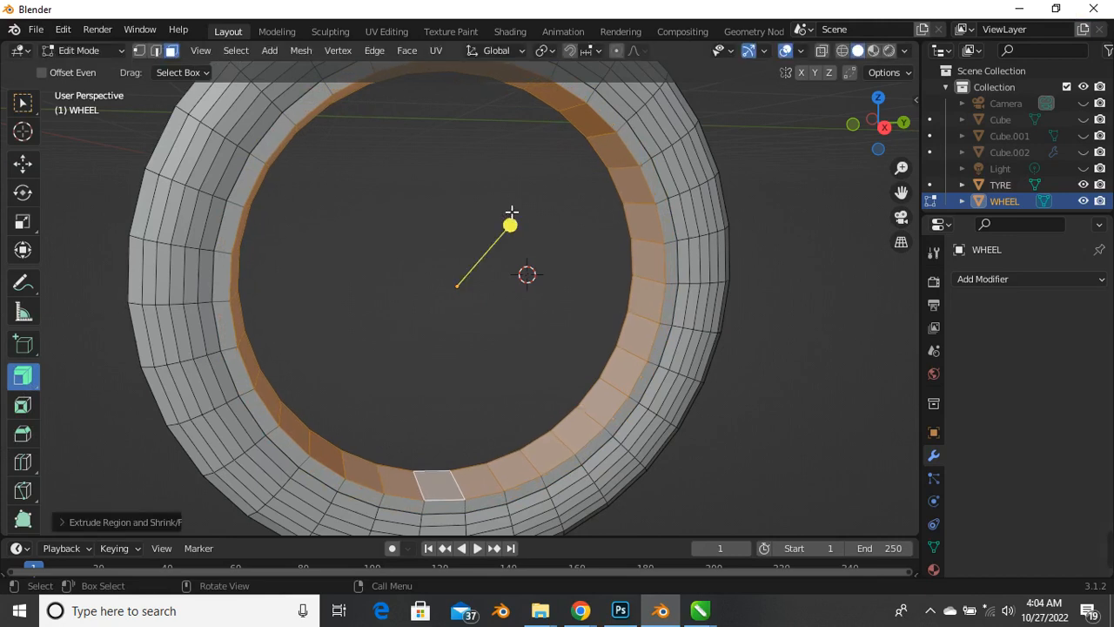
click(24, 104)
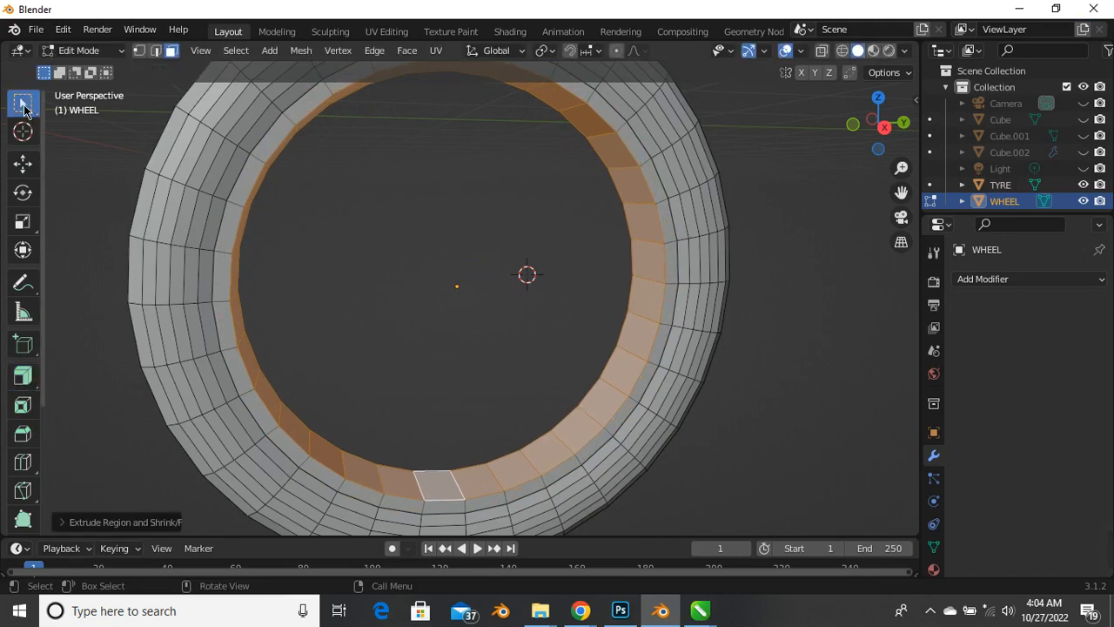
click(408, 313)
Add four evenly spaced loop cuts around the WHEEL ring's inner surface, keeping them centred without sliding
scroll(441, 346, down, 4)
middle_drag(440, 346, 374, 339)
scroll(421, 248, up, 4)
middle_drag(421, 248, 322, 344)
scroll(322, 343, up, 2)
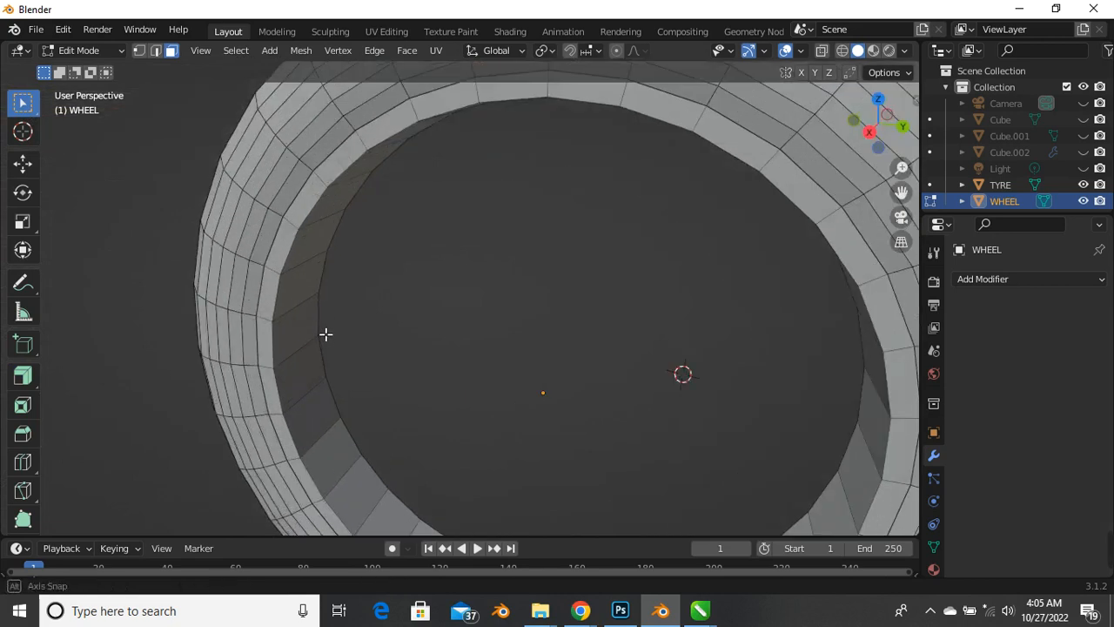
key(ctrl+r)
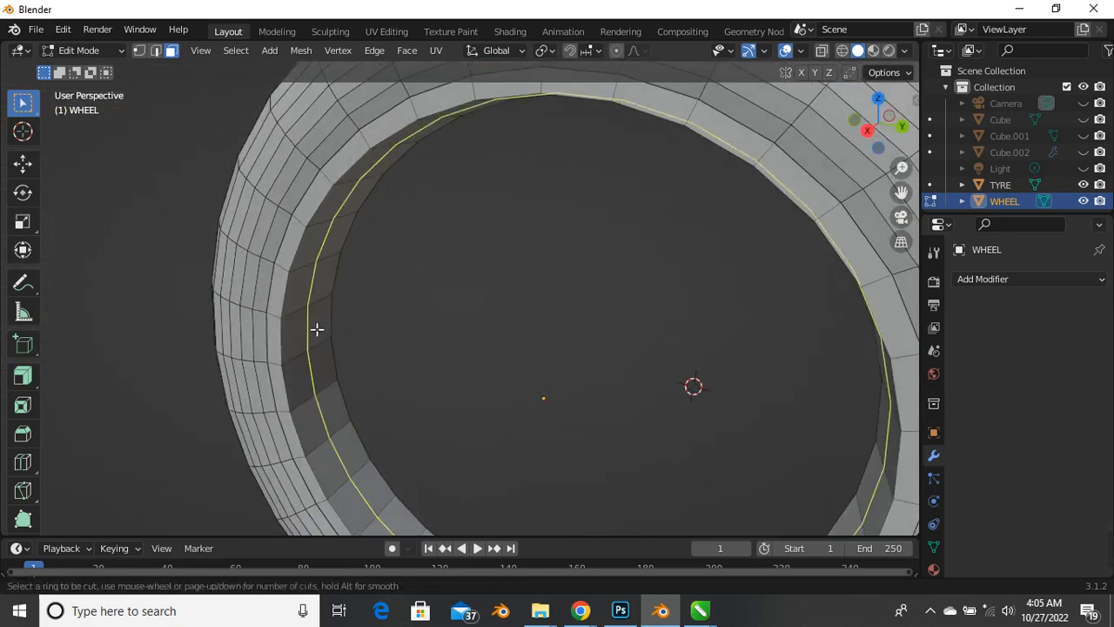
scroll(317, 329, up, 2)
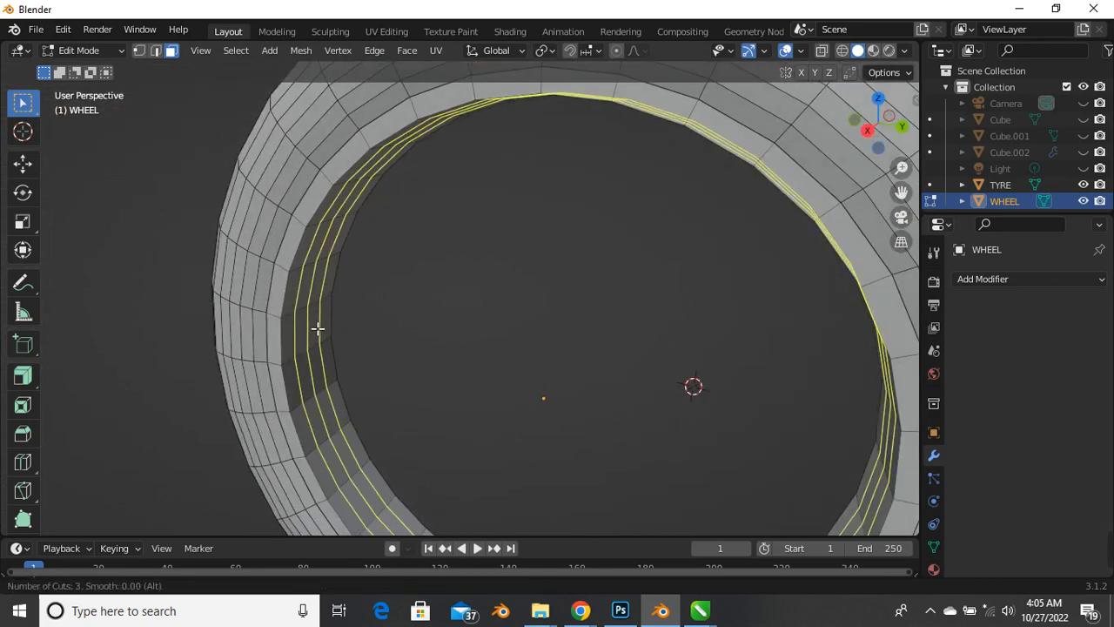
scroll(318, 328, up, 1)
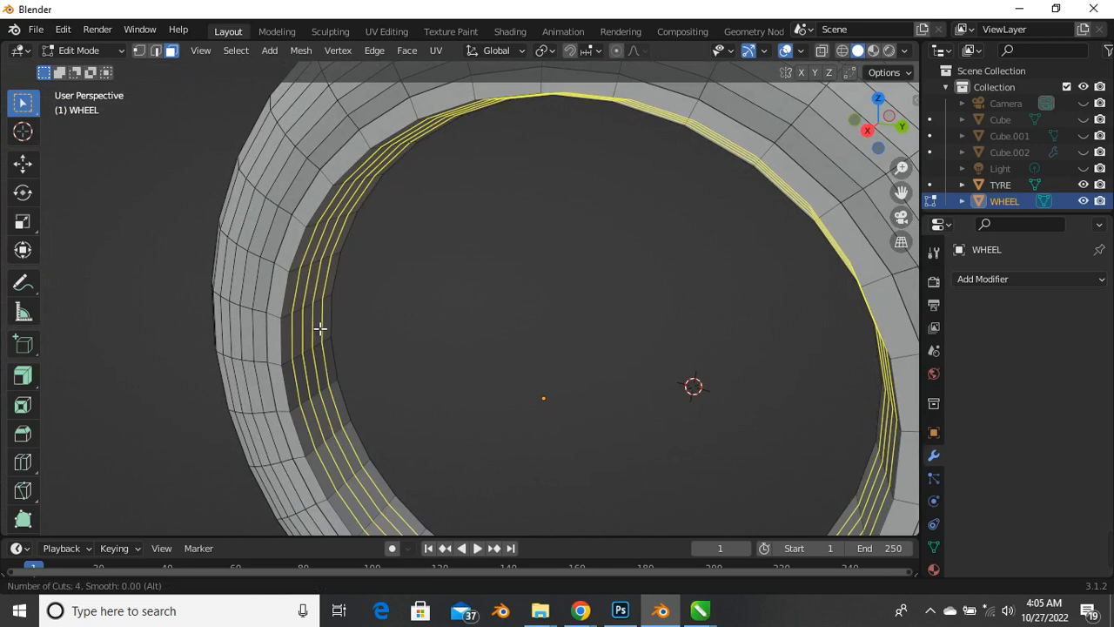
click(319, 326)
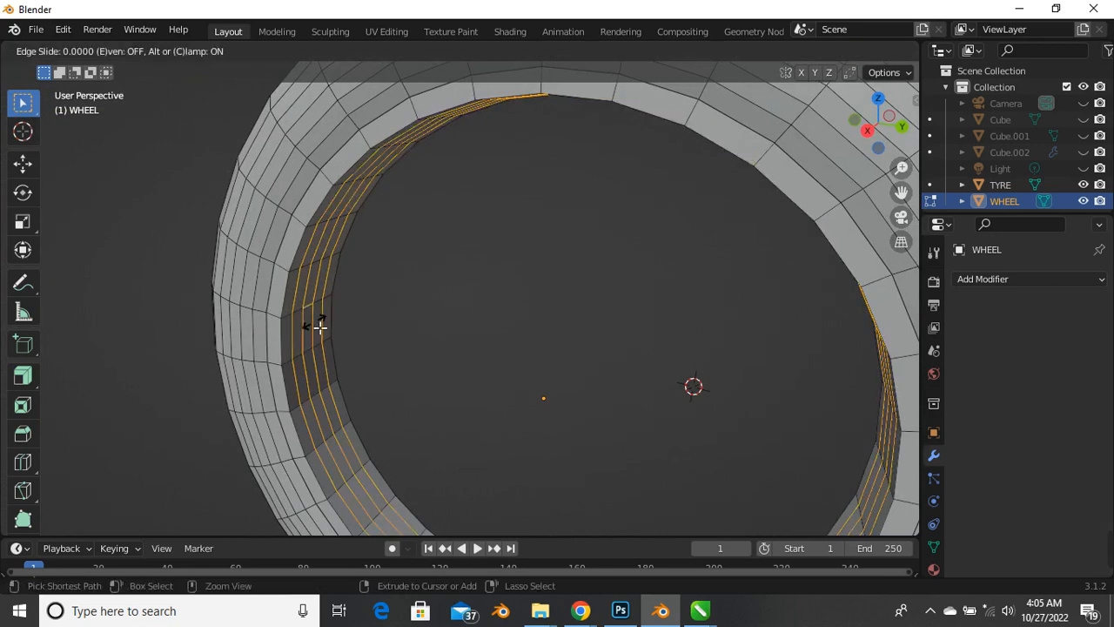
right_click(319, 325)
Leave Edit Mode on the WHEEL and clear the object selection
middle_drag(319, 326, 437, 312)
key(Tab)
scroll(471, 294, down, 4)
click(421, 319)
Examine the TYRE and WHEEL in perspective from the front, right and left sides
scroll(492, 327, up, 5)
scroll(492, 327, down, 4)
scroll(414, 326, down, 4)
scroll(413, 333, up, 5)
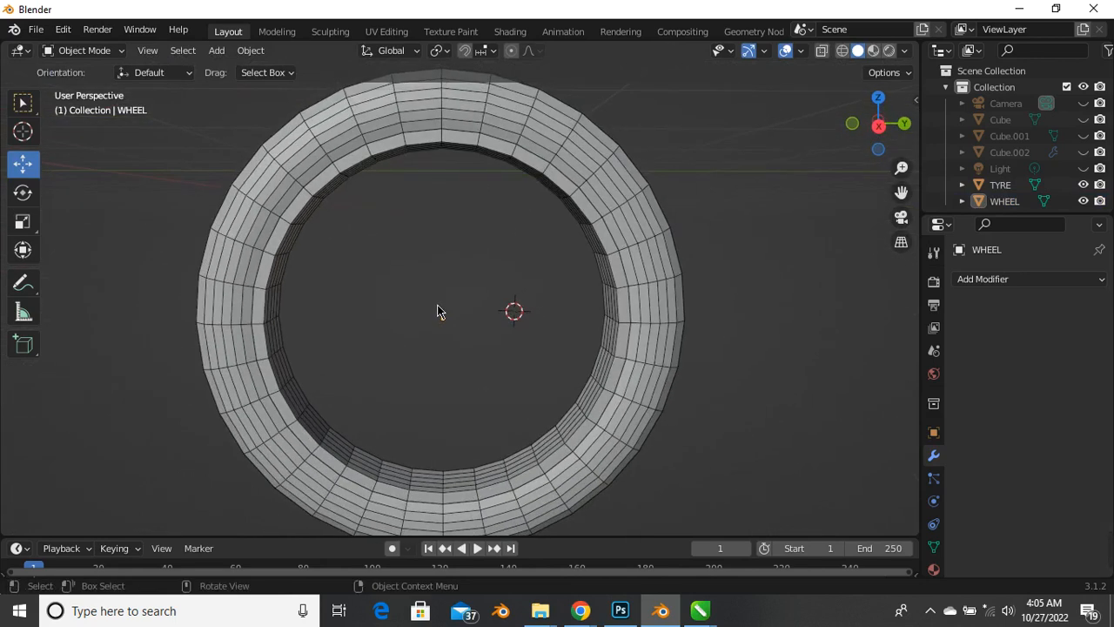
key(grave)
click(358, 253)
key(grave)
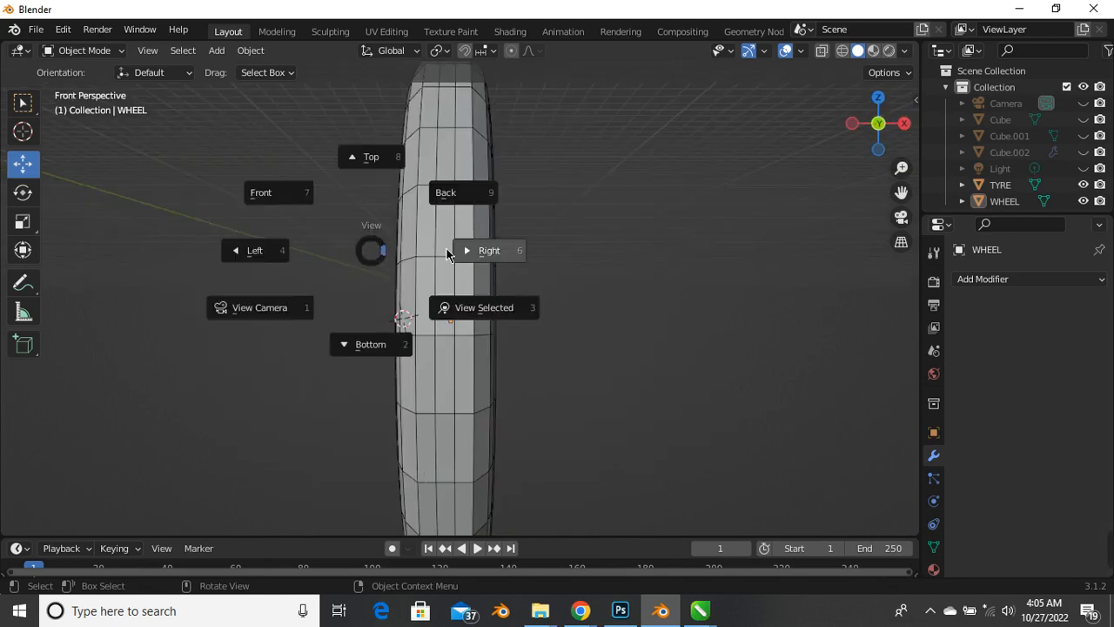
click(481, 249)
scroll(402, 286, down, 2)
scroll(454, 285, up, 4)
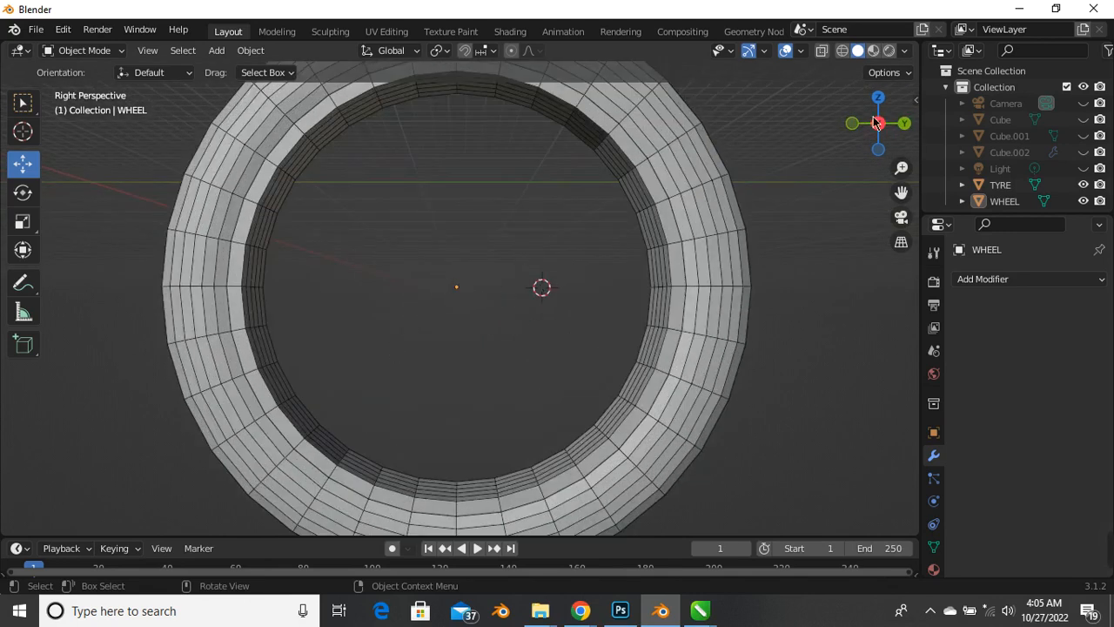
click(905, 125)
click(905, 127)
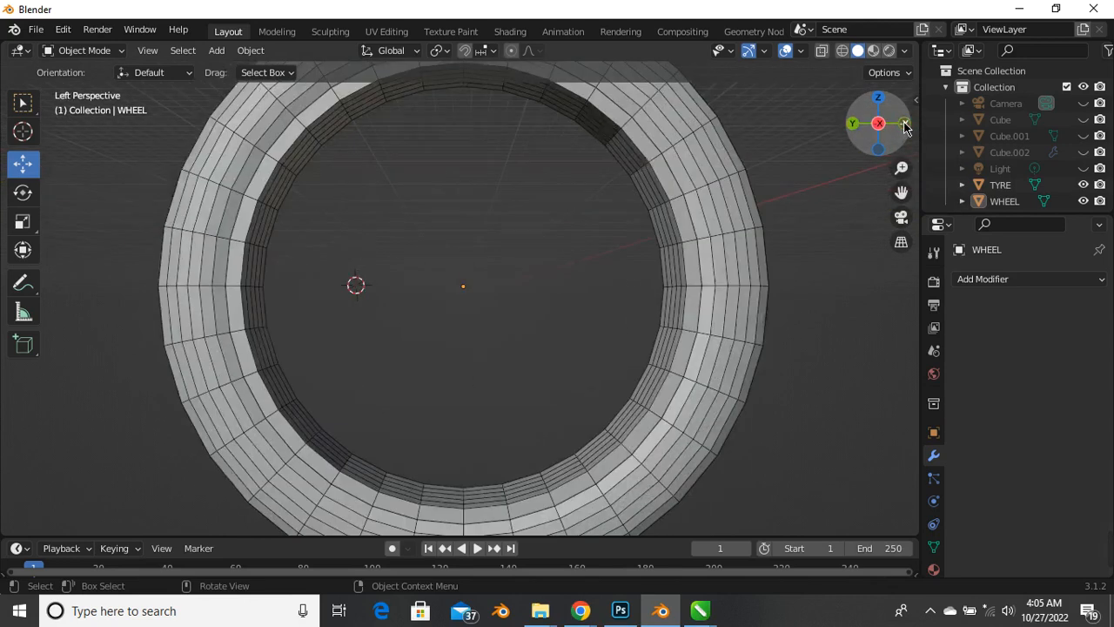
click(905, 125)
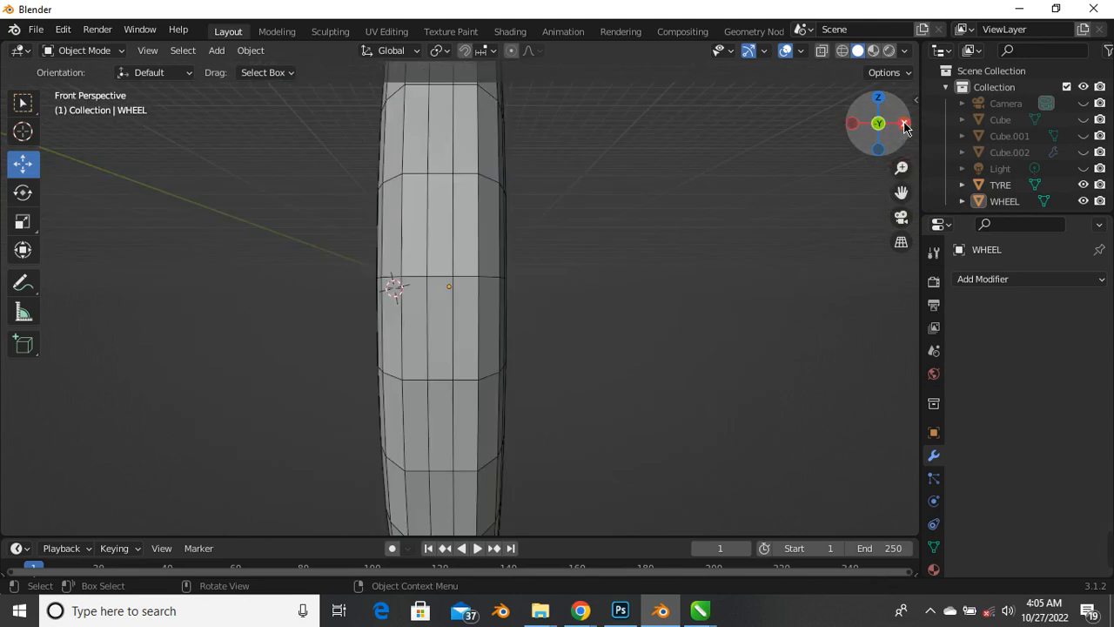
scroll(448, 357, down, 5)
scroll(498, 279, up, 3)
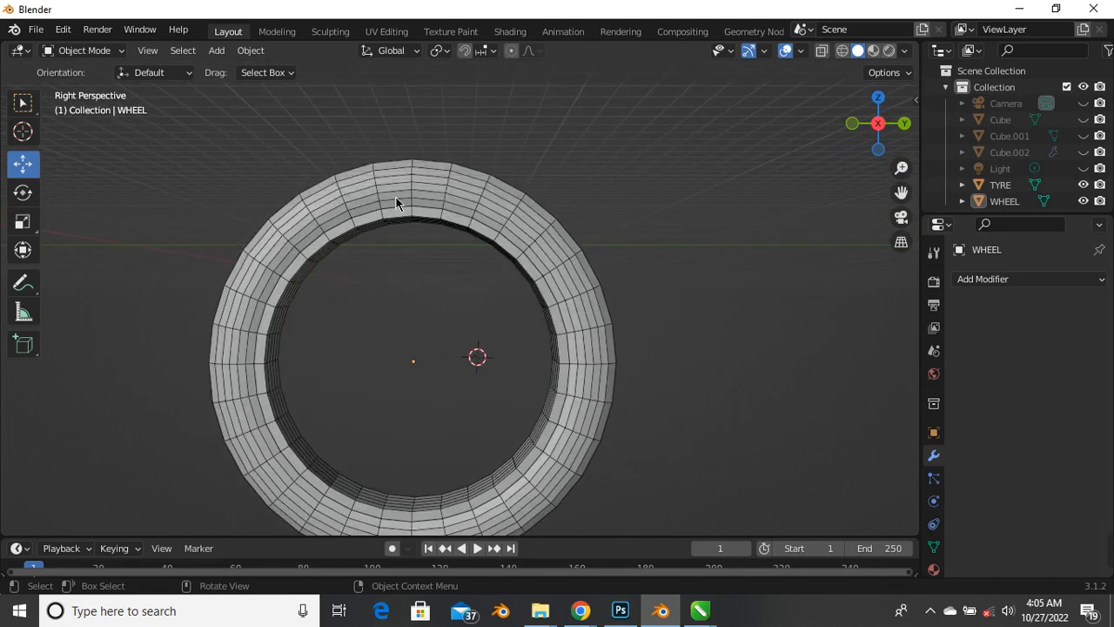
scroll(396, 365, down, 2)
scroll(414, 383, up, 3)
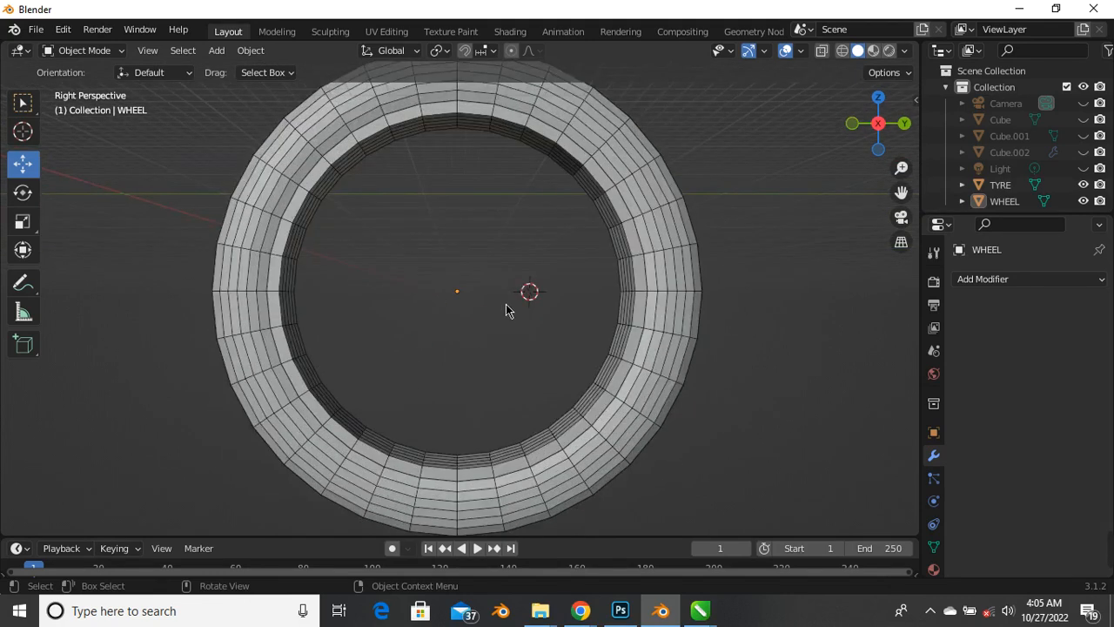
scroll(483, 296, up, 1)
scroll(474, 301, down, 1)
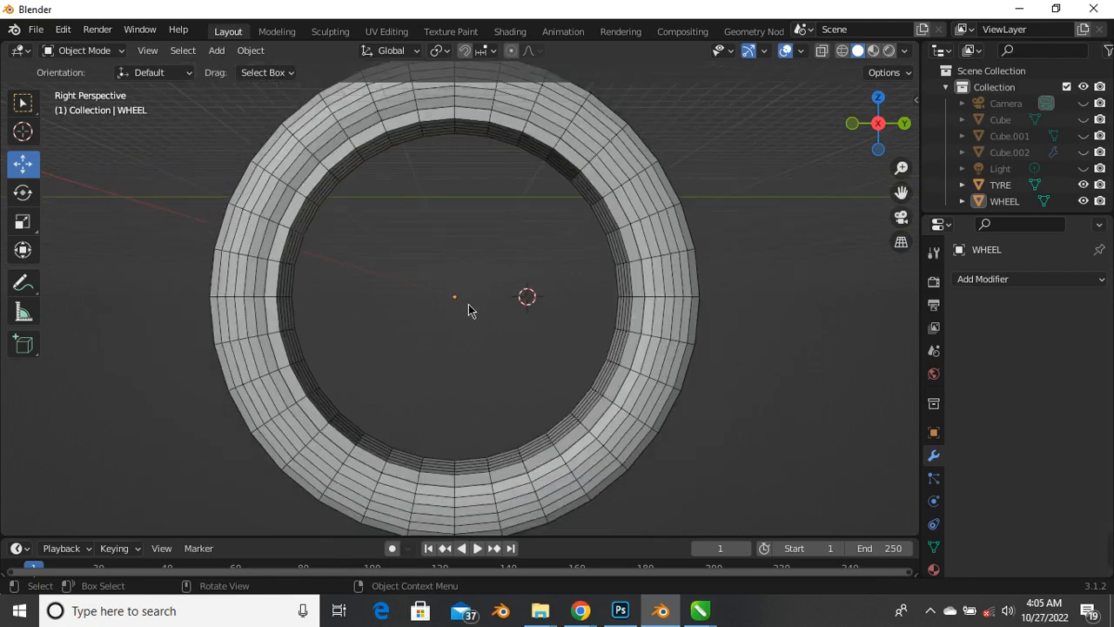
scroll(491, 288, down, 2)
scroll(482, 314, up, 1)
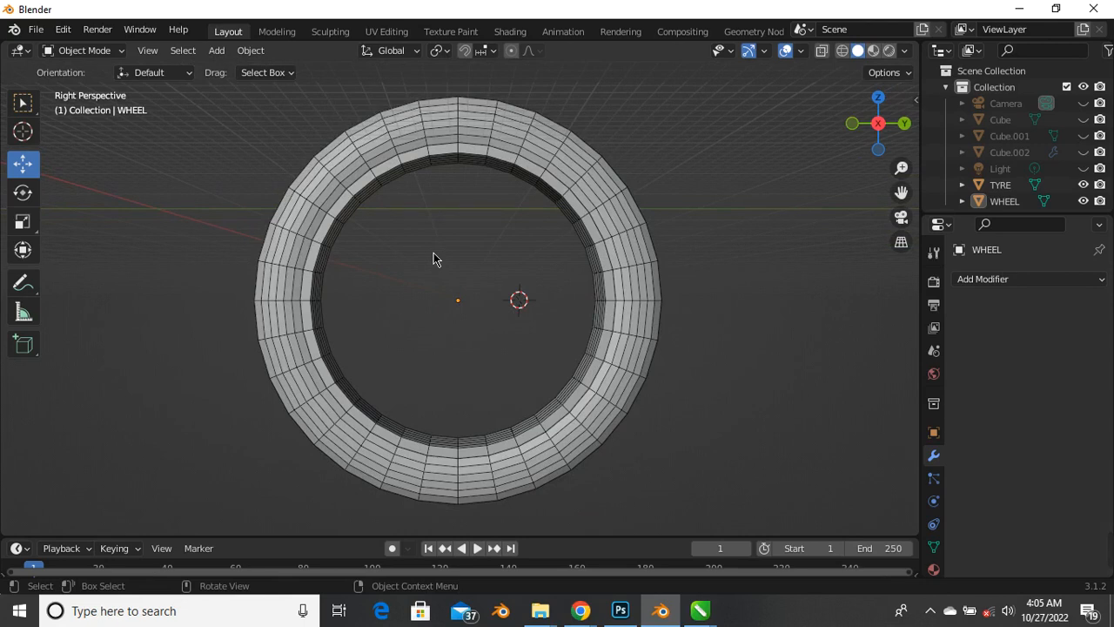
Enable Emulate Numpad and Default to Advanced Numeric Input in the input preferences, check the Save & Load settings and close the preferences
click(63, 34)
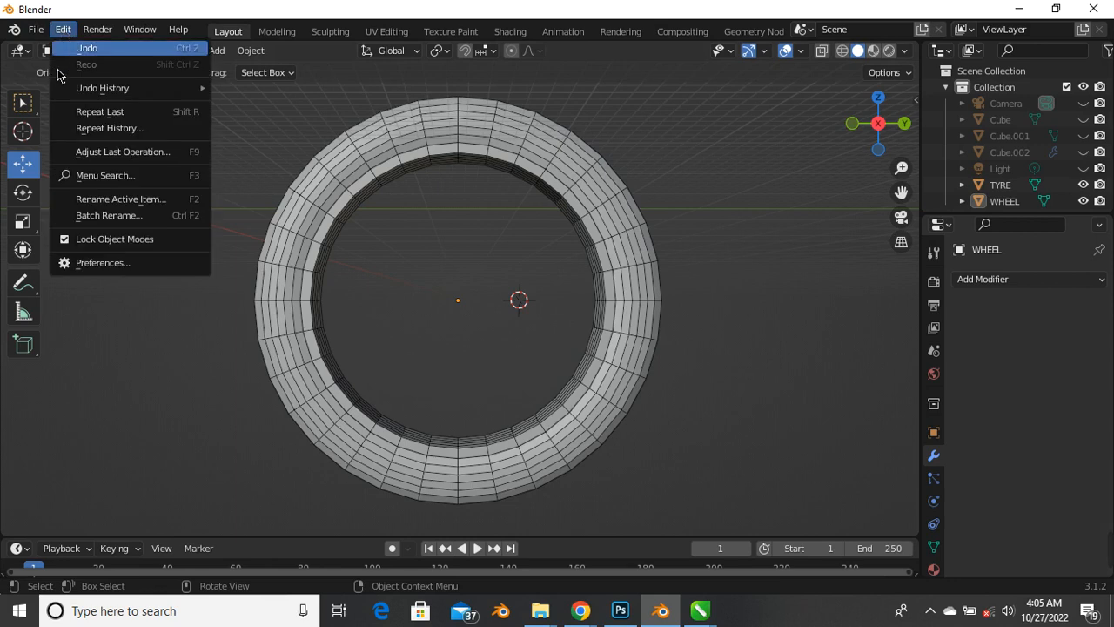
click(100, 262)
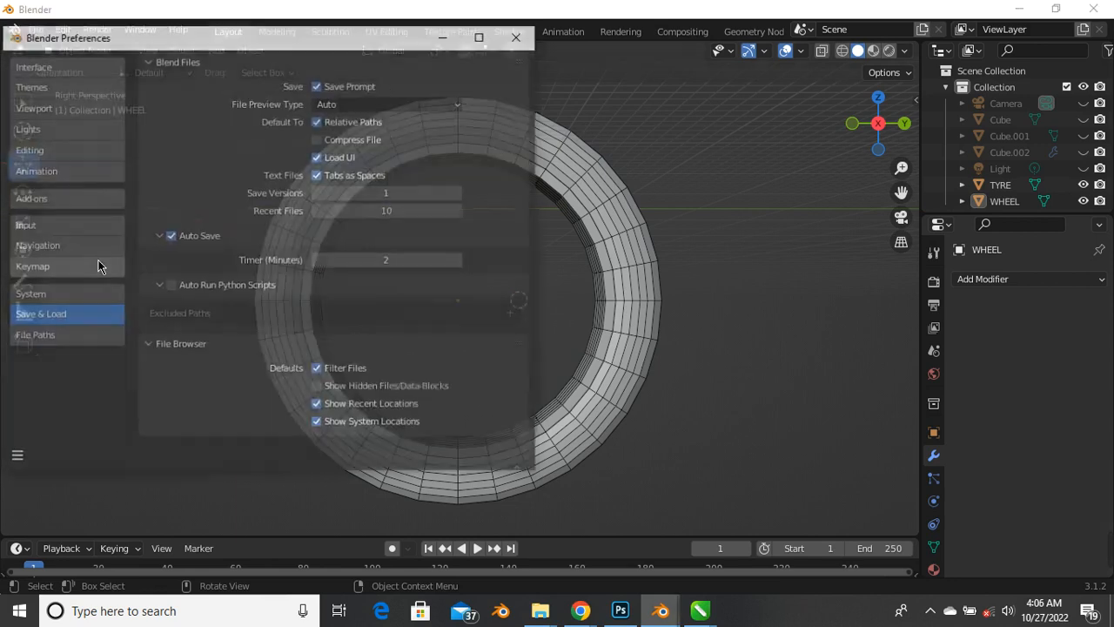
click(67, 227)
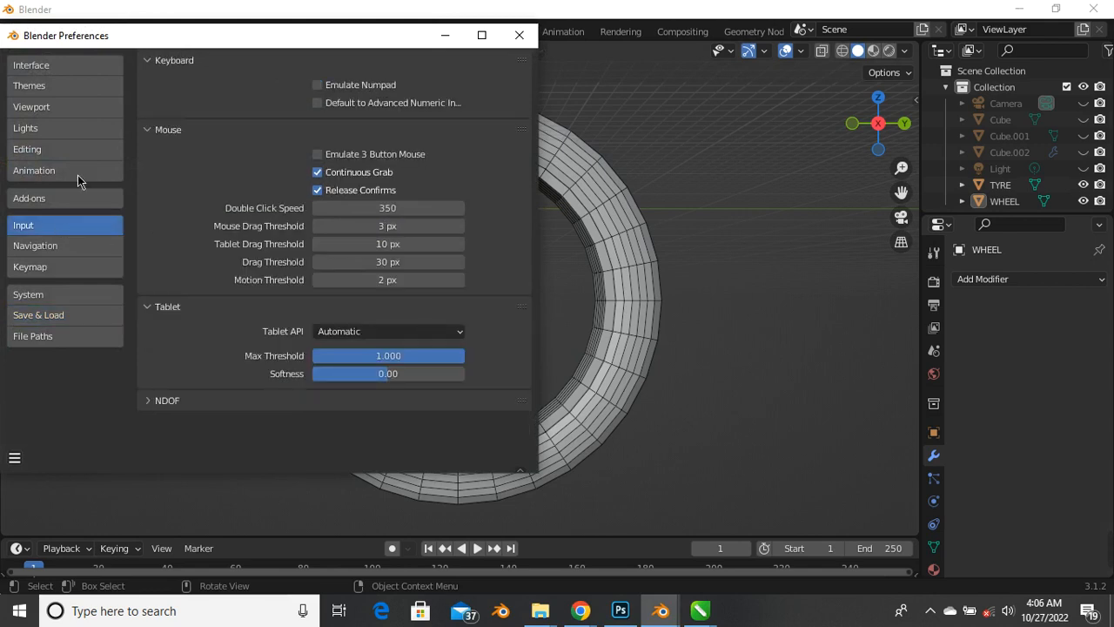
click(319, 86)
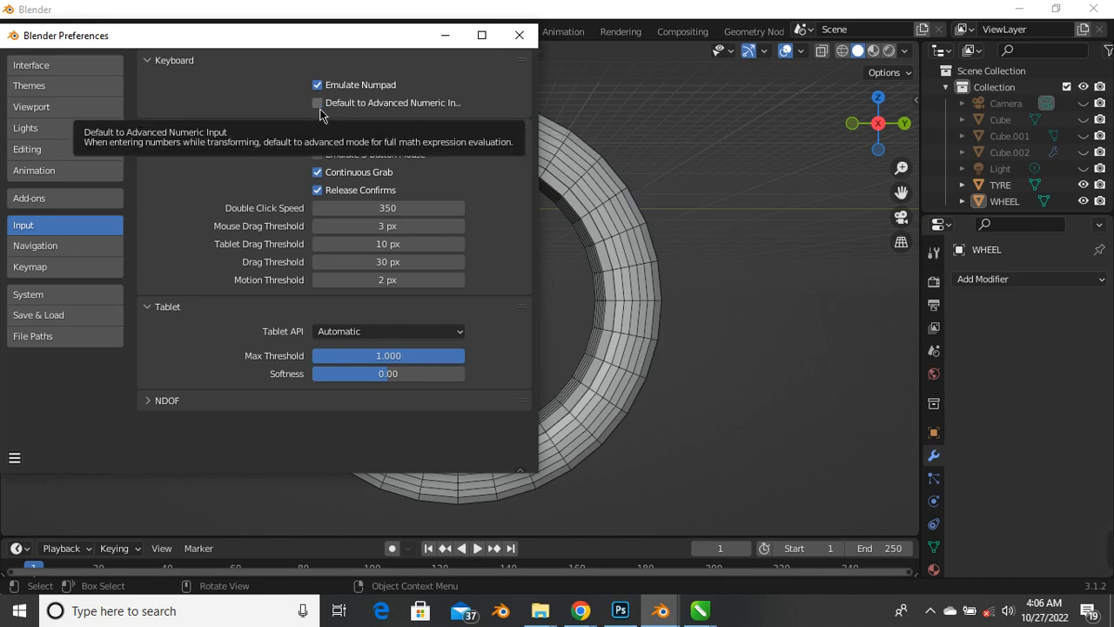
click(318, 103)
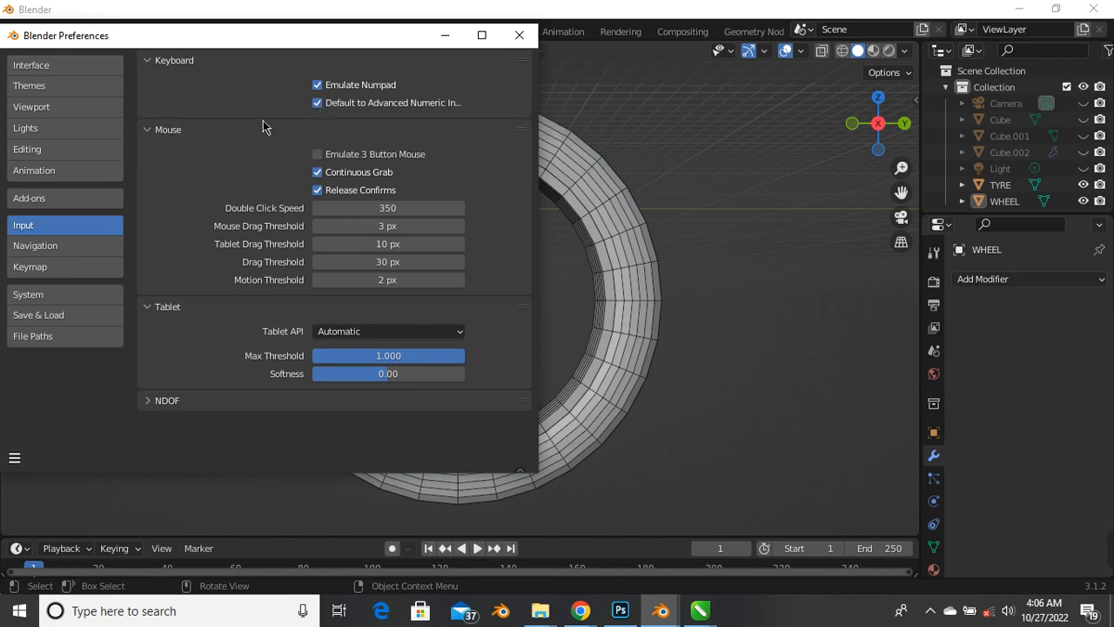
click(47, 315)
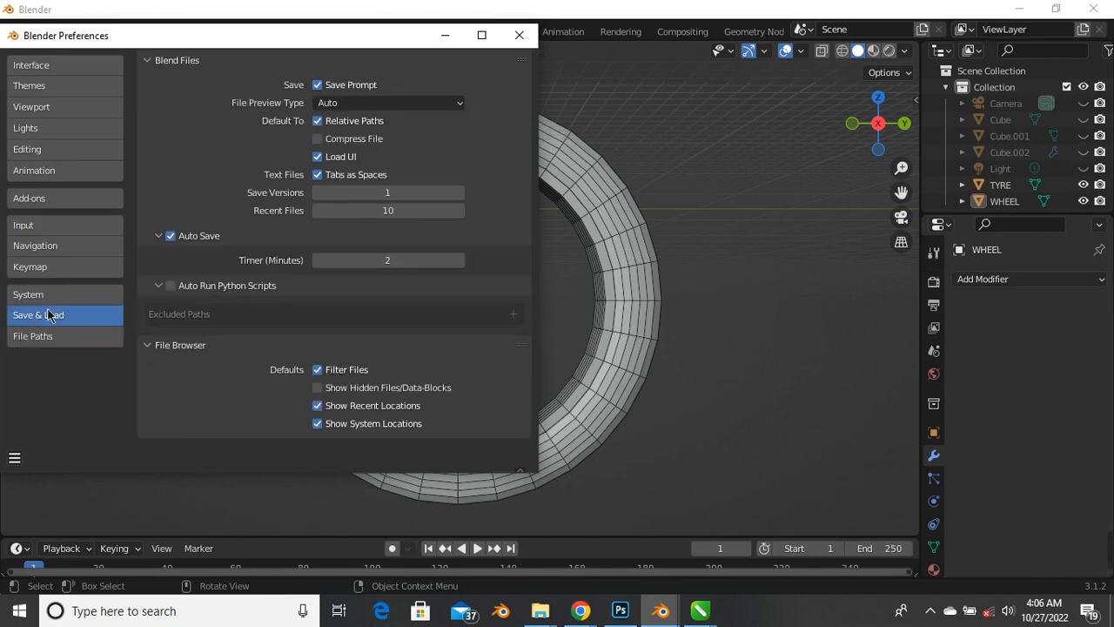
click(520, 35)
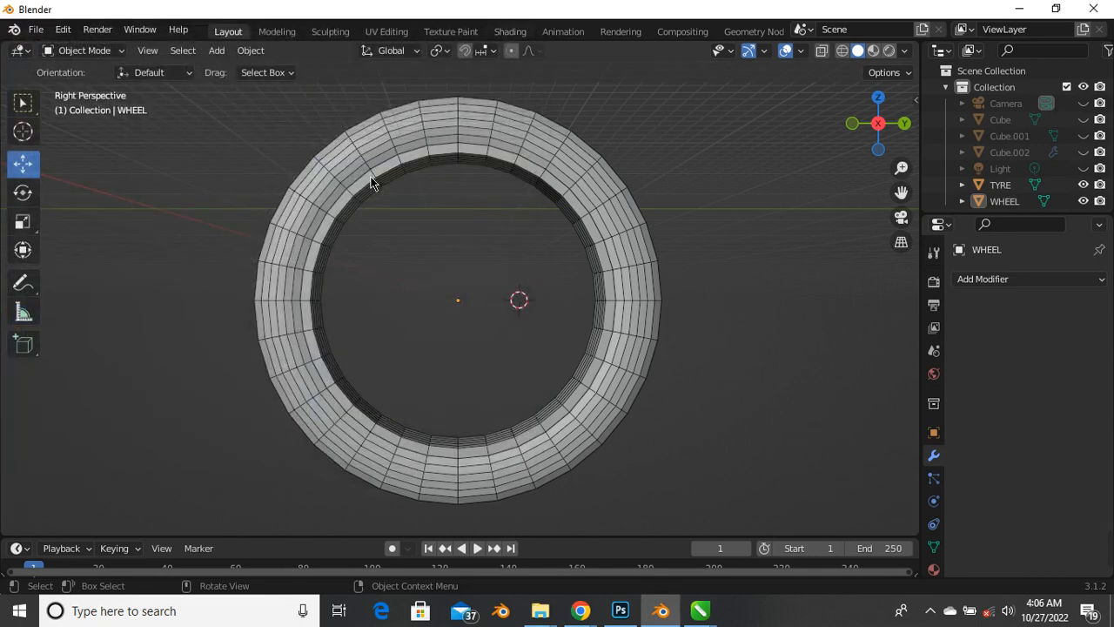
Examine the wheel assembly from an angled perspective and in the front orthographic view
middle_drag(373, 182, 412, 235)
scroll(441, 252, down, 2)
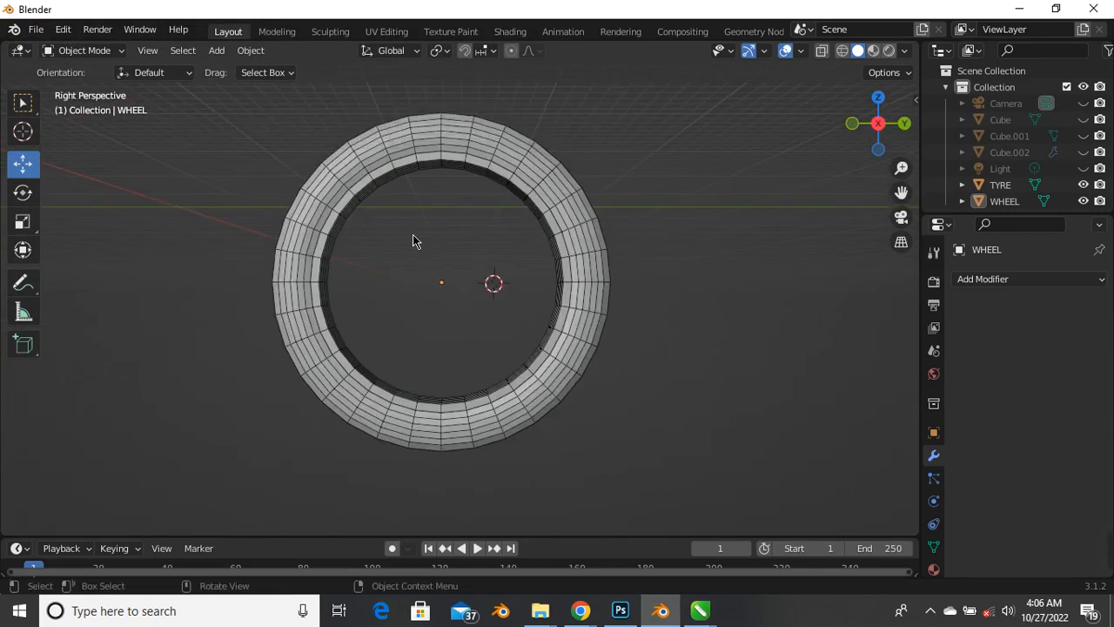
scroll(412, 234, up, 3)
scroll(415, 253, down, 4)
scroll(392, 212, up, 4)
scroll(391, 234, down, 3)
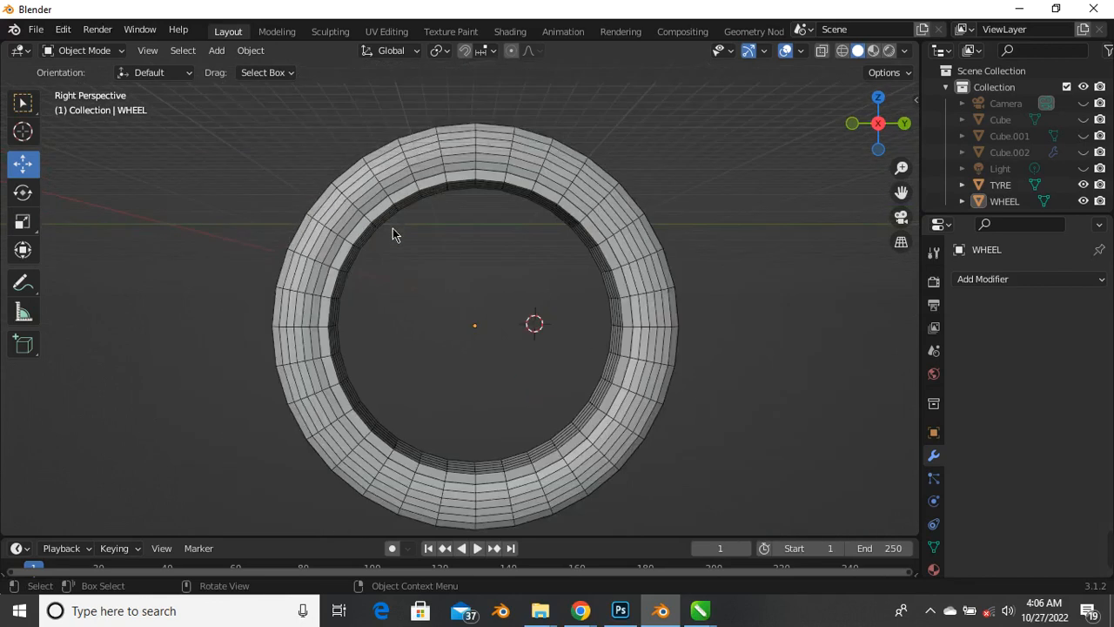
scroll(393, 227, up, 1)
scroll(392, 232, down, 4)
middle_drag(392, 233, 405, 252)
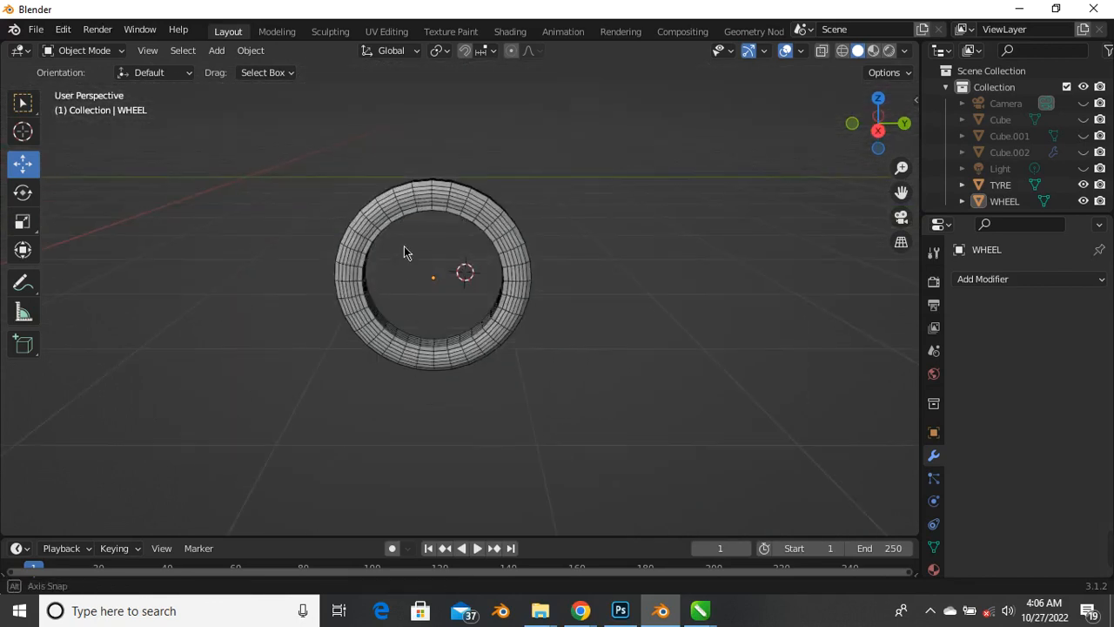
scroll(488, 278, up, 3)
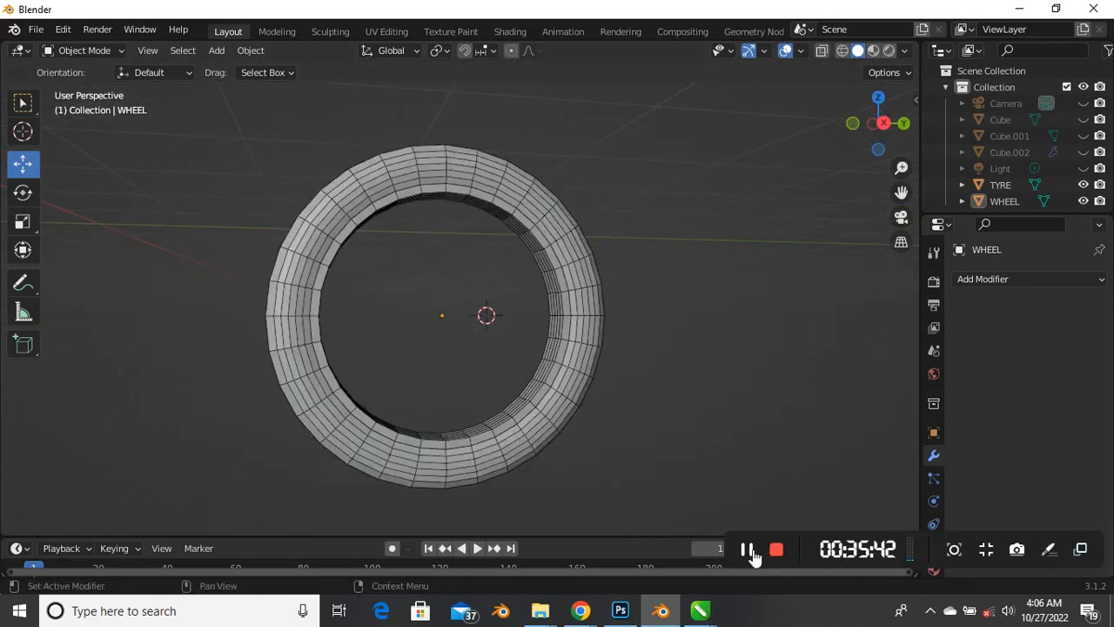
click(747, 550)
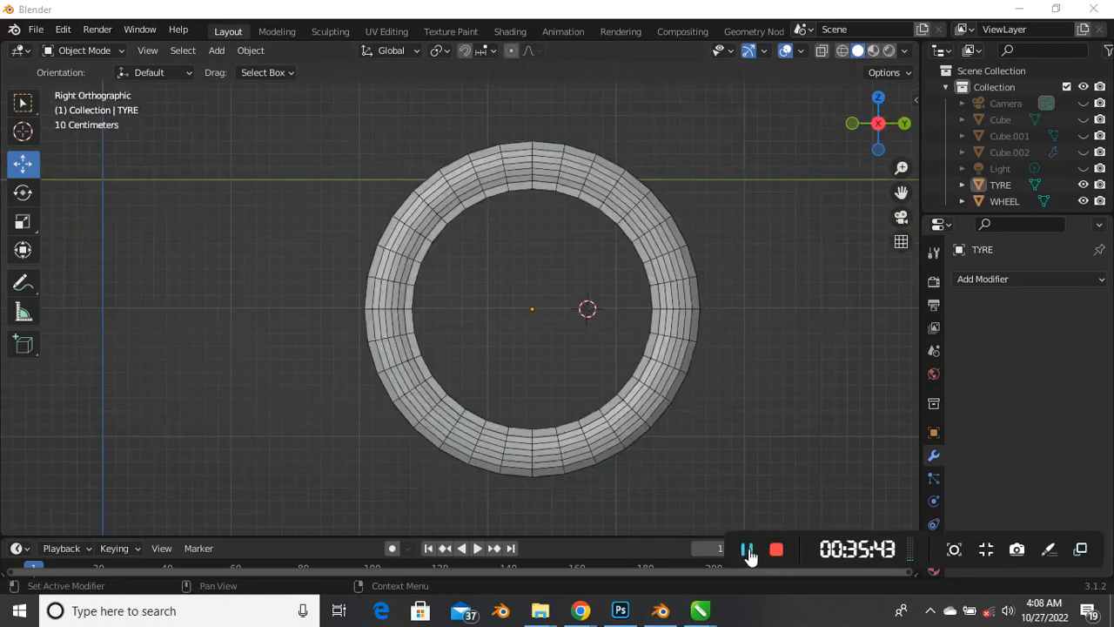
scroll(536, 339, down, 4)
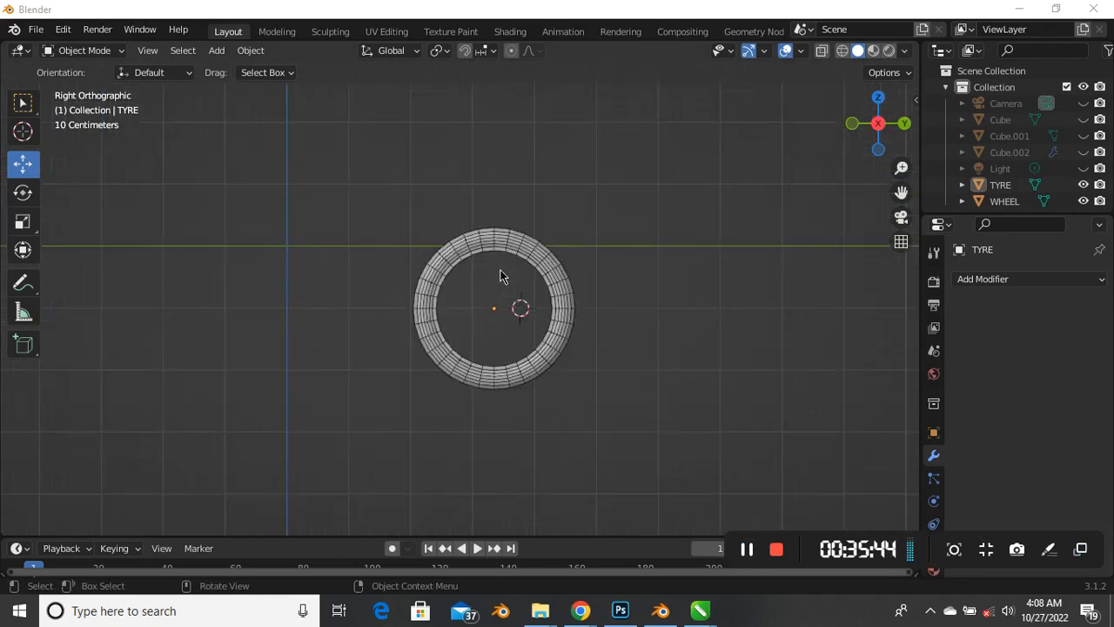
middle_drag(504, 269, 423, 299)
key(KP_1)
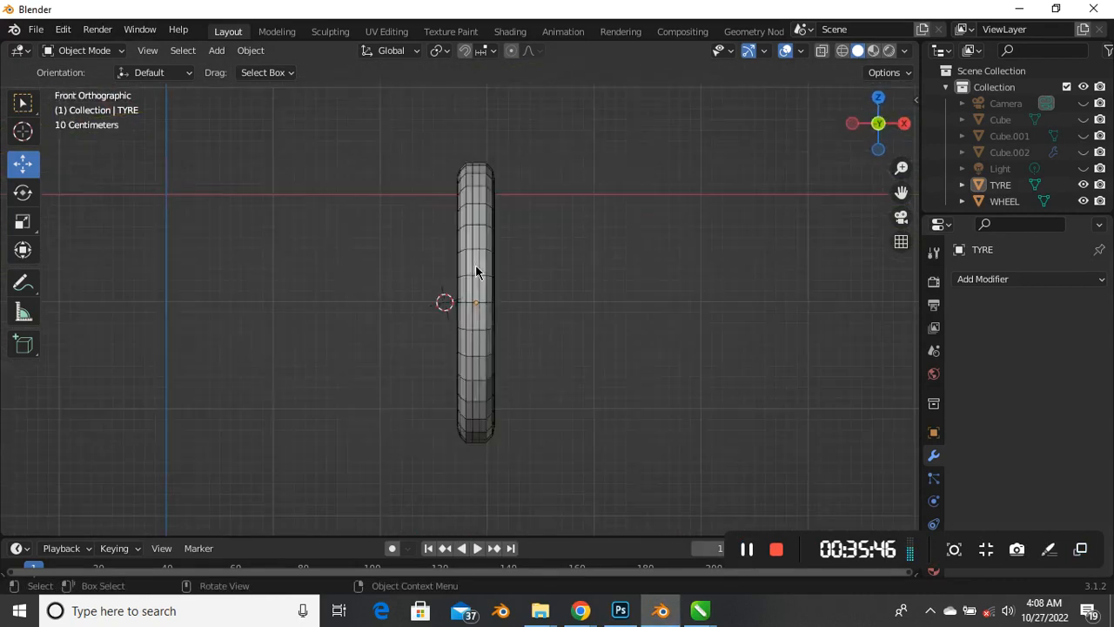
scroll(485, 260, up, 2)
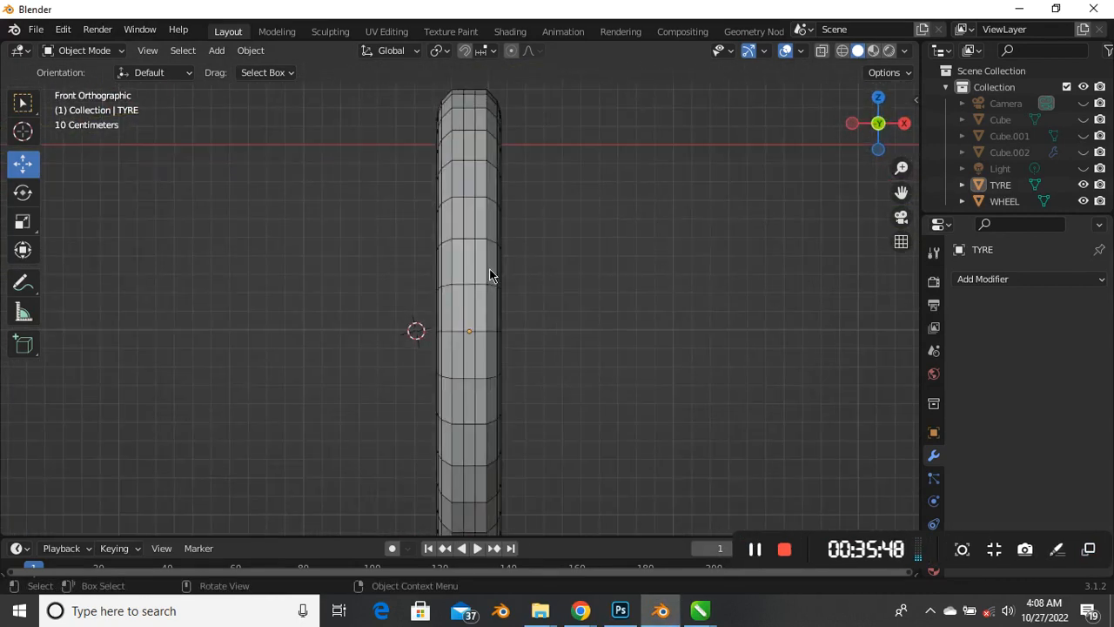
Place the 3D cursor at the TYRE's centre, working in the right orthographic view
key(KP_3)
scroll(431, 256, down, 3)
scroll(662, 301, up, 2)
shift+middle_drag(667, 302, 567, 323)
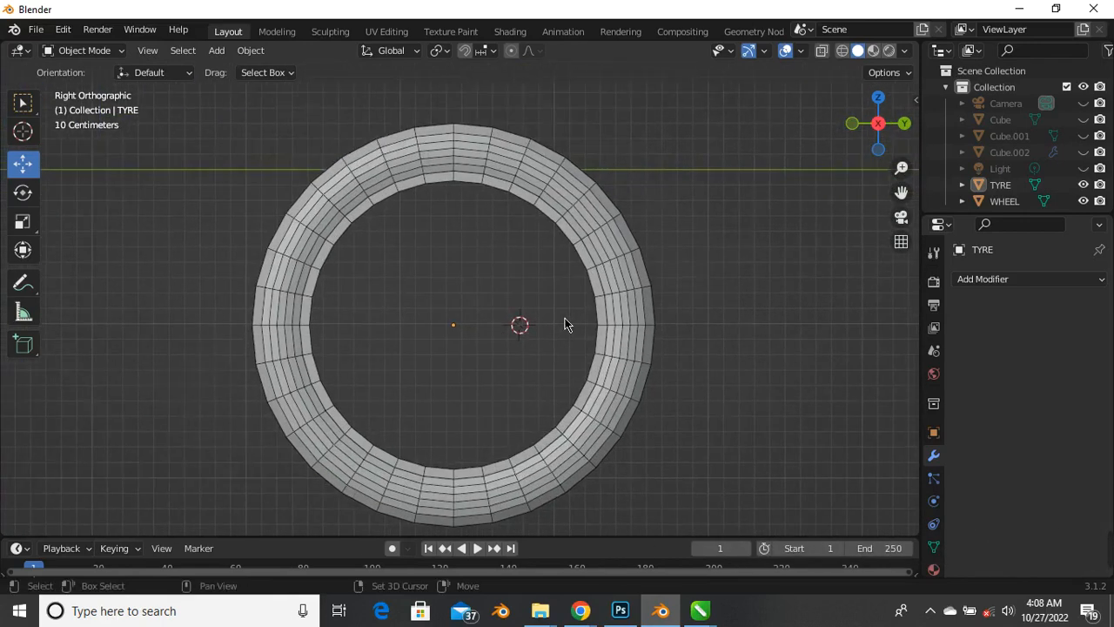
scroll(549, 253, down, 3)
scroll(546, 261, up, 3)
scroll(416, 279, down, 2)
scroll(422, 271, up, 1)
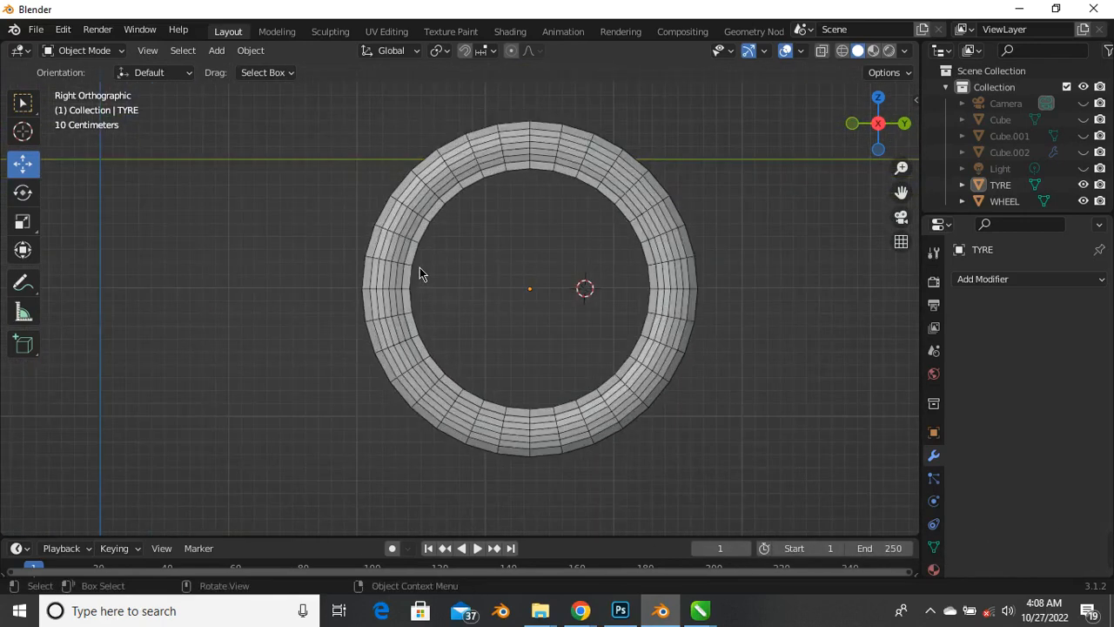
scroll(510, 256, up, 2)
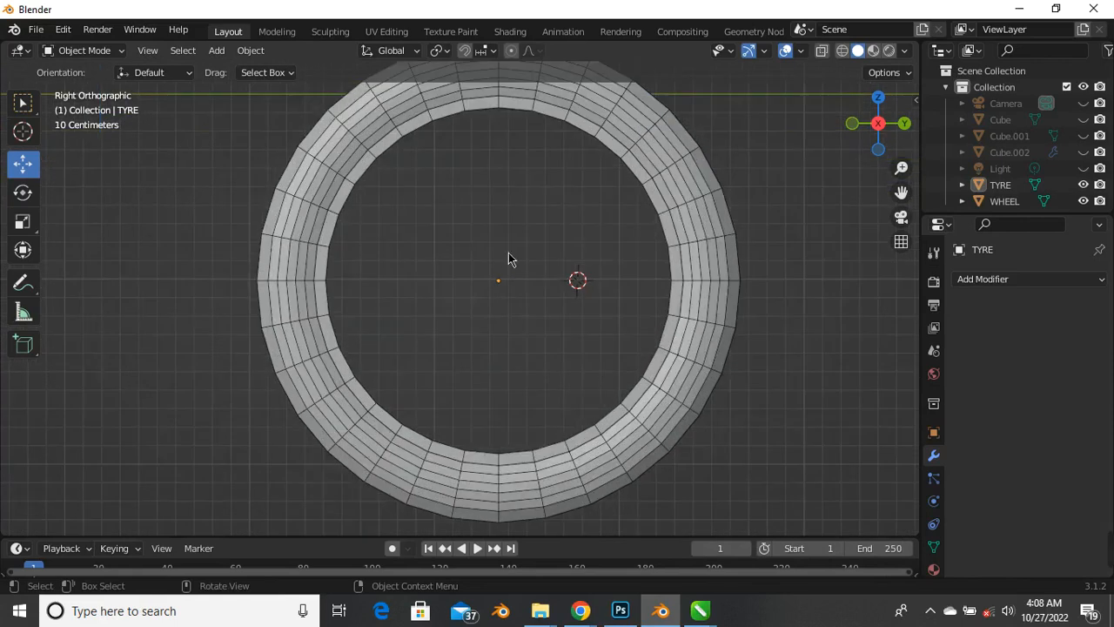
scroll(506, 278, down, 3)
scroll(507, 273, up, 2)
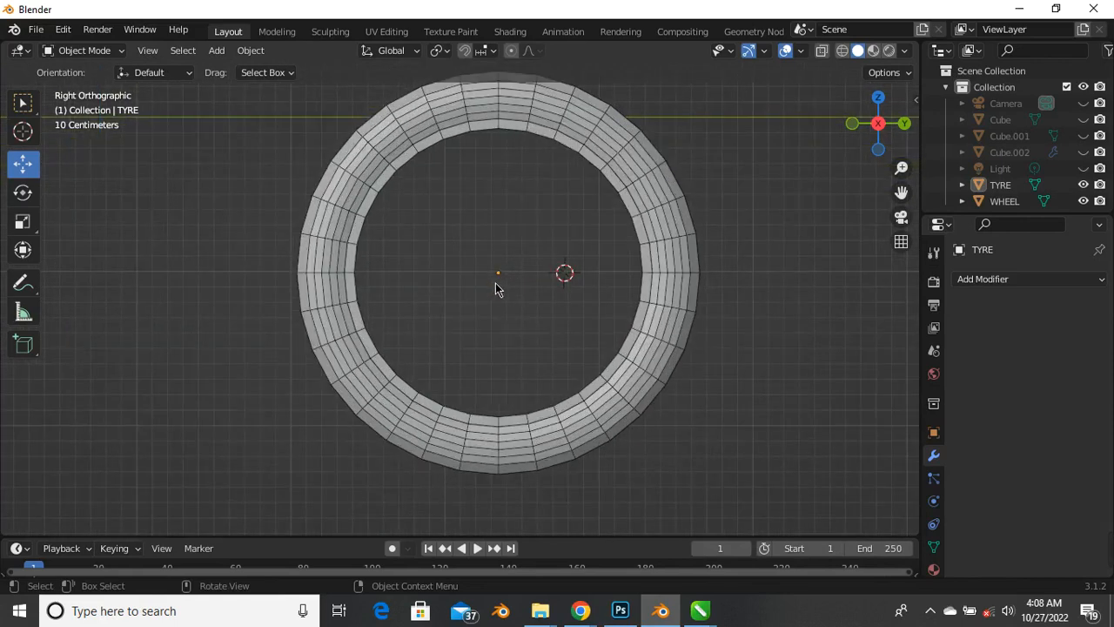
scroll(498, 285, up, 2)
scroll(498, 278, up, 1)
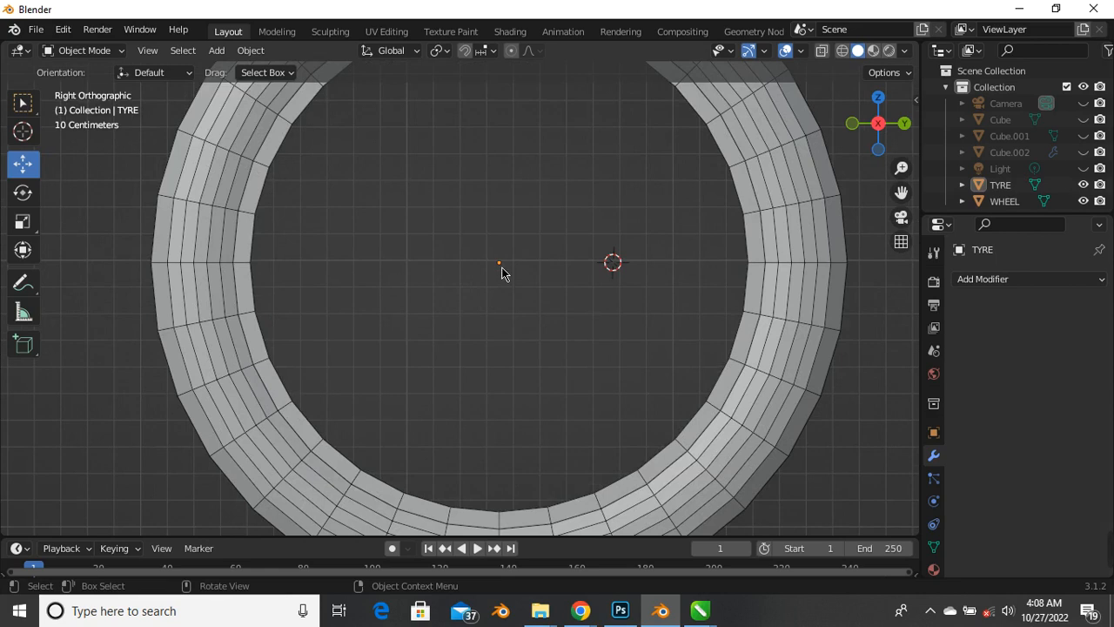
shift+right_click(497, 264)
scroll(496, 275, down, 2)
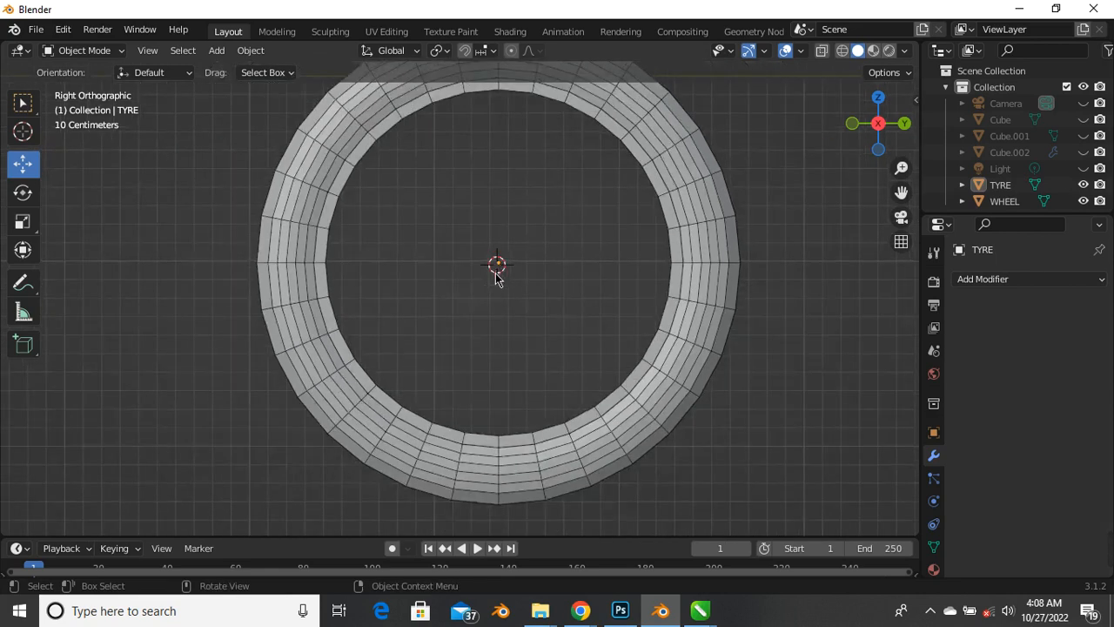
Add a mesh cylinder at the 3D cursor in the centre of the TYRE
scroll(497, 287, down, 3)
key(shift+a)
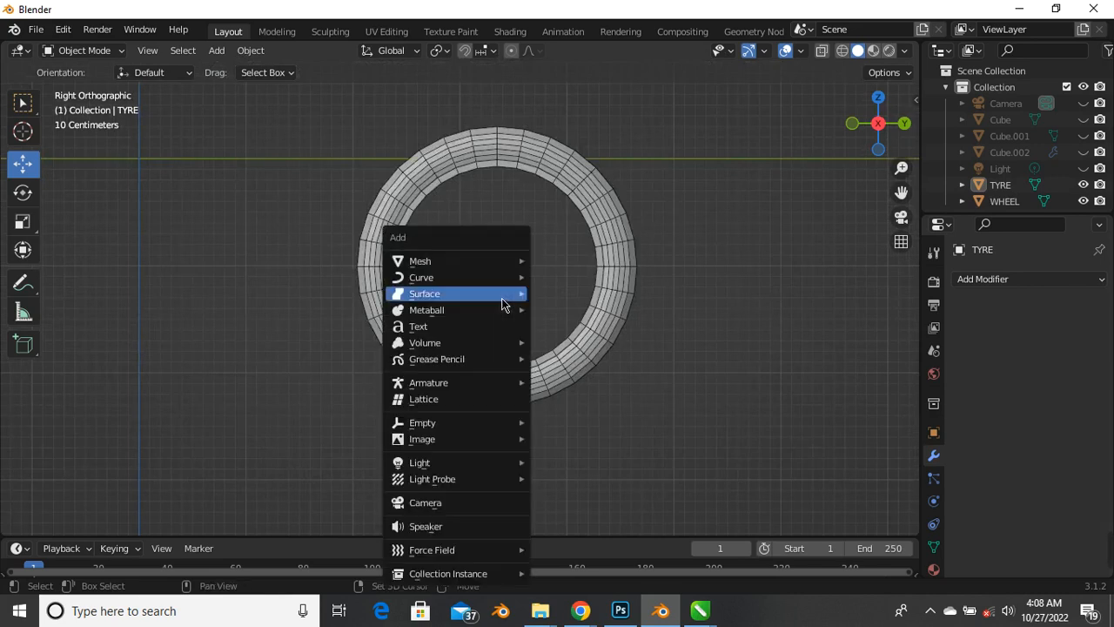
mouse_move(501, 304)
mouse_move(424, 262)
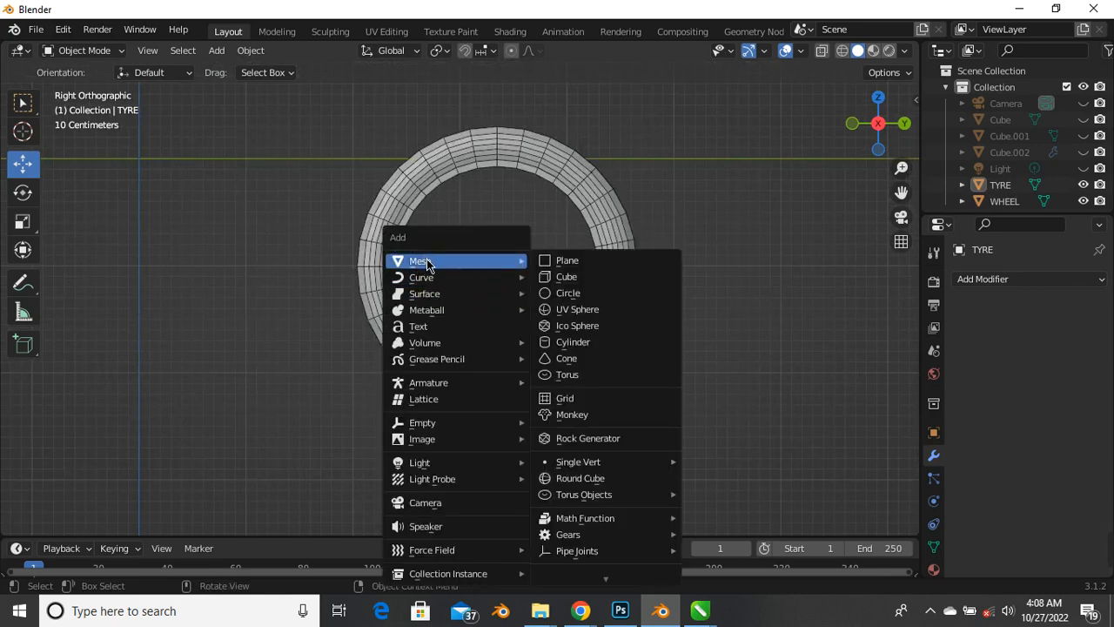
click(618, 337)
scroll(545, 285, up, 2)
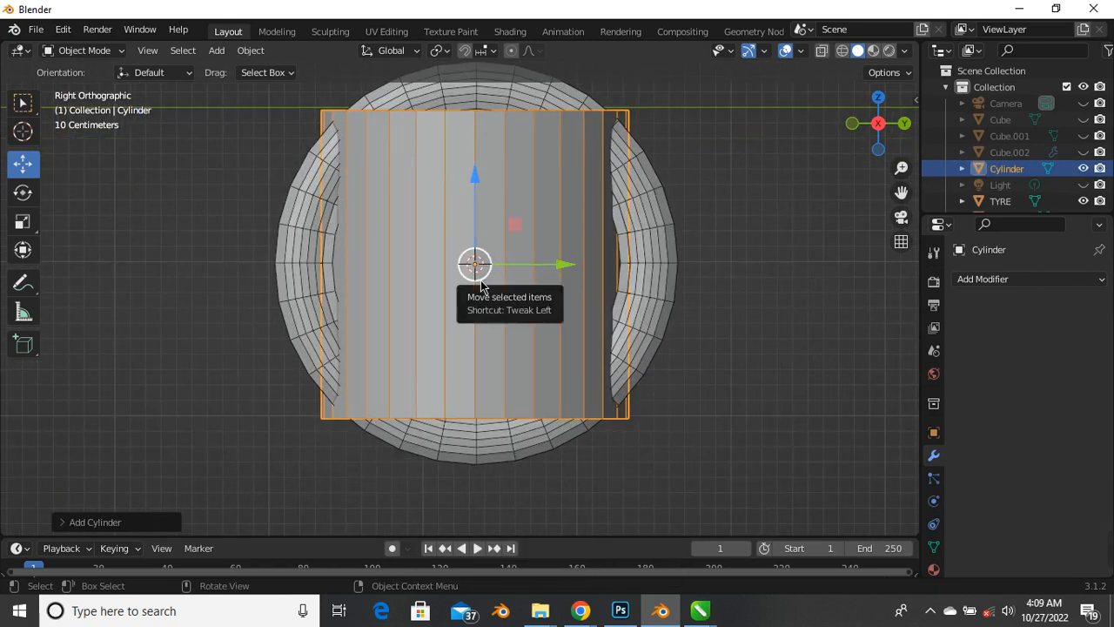
key(r)
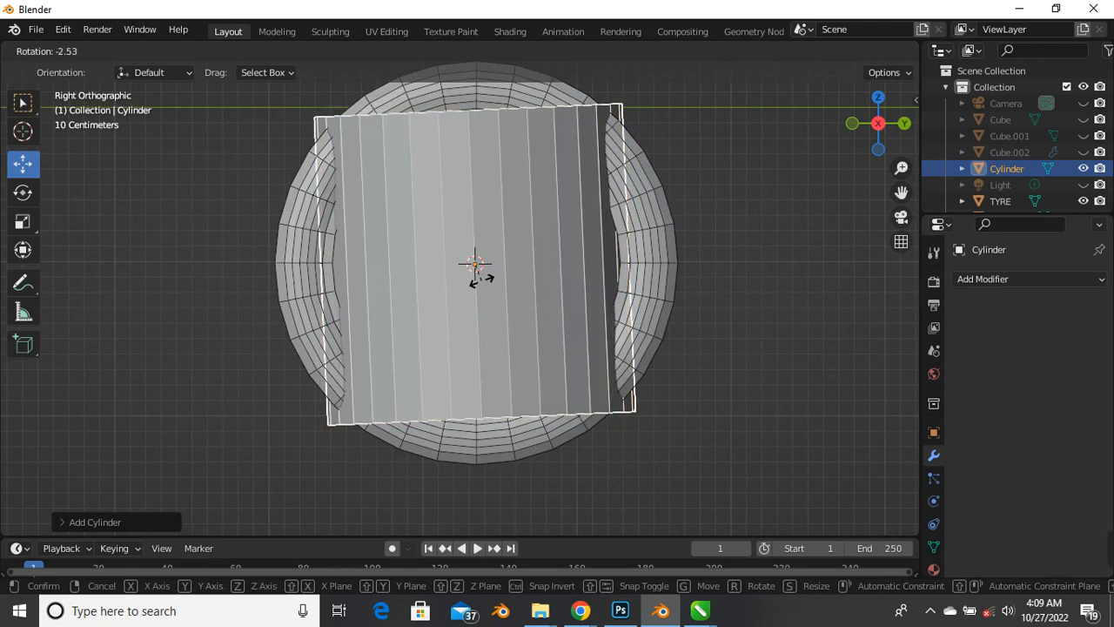
key(x)
key(Escape)
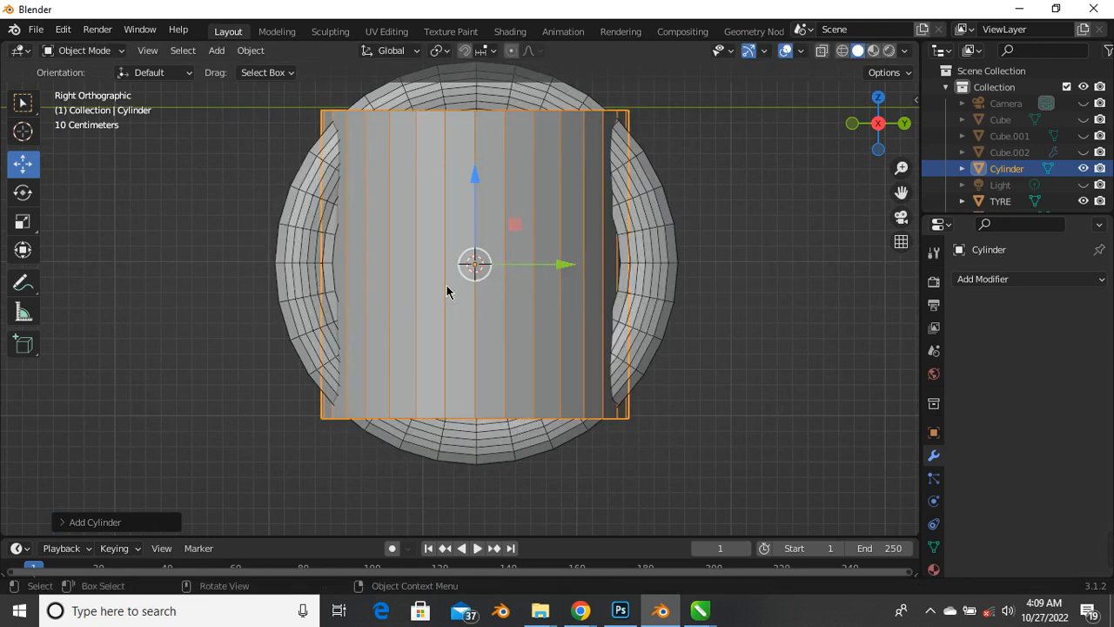
Rotate the cylinder 90° about the global Y axis
text(ry)
text(9)
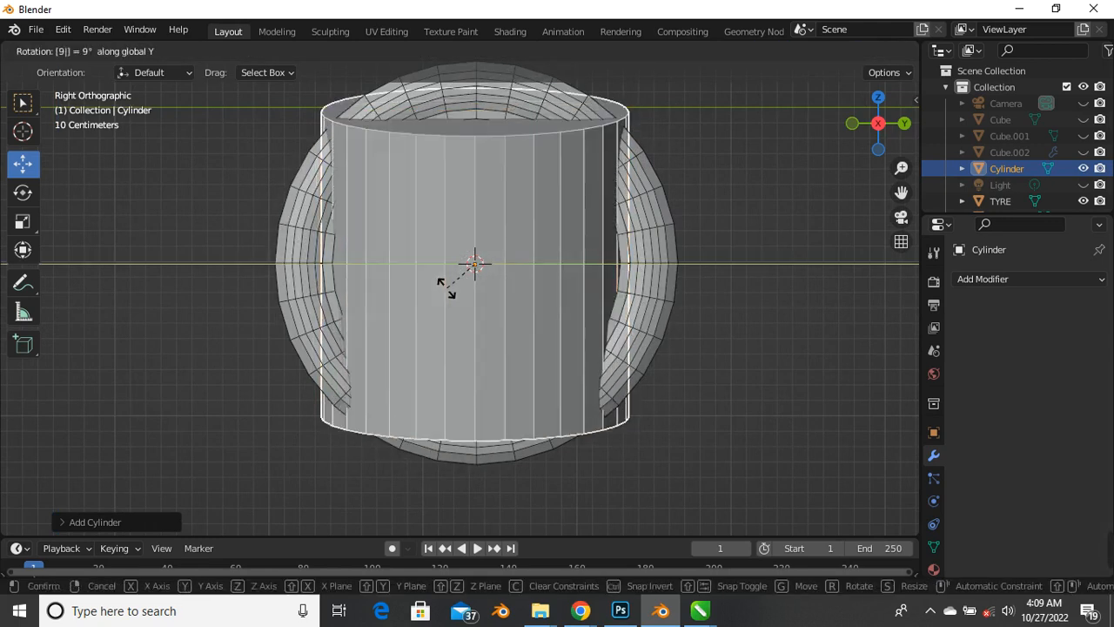
text(0)
key(Return)
Scale the cylinder down uniformly to about 0.3 to form a small hub at the TYRE's centre
scroll(453, 241, down, 2)
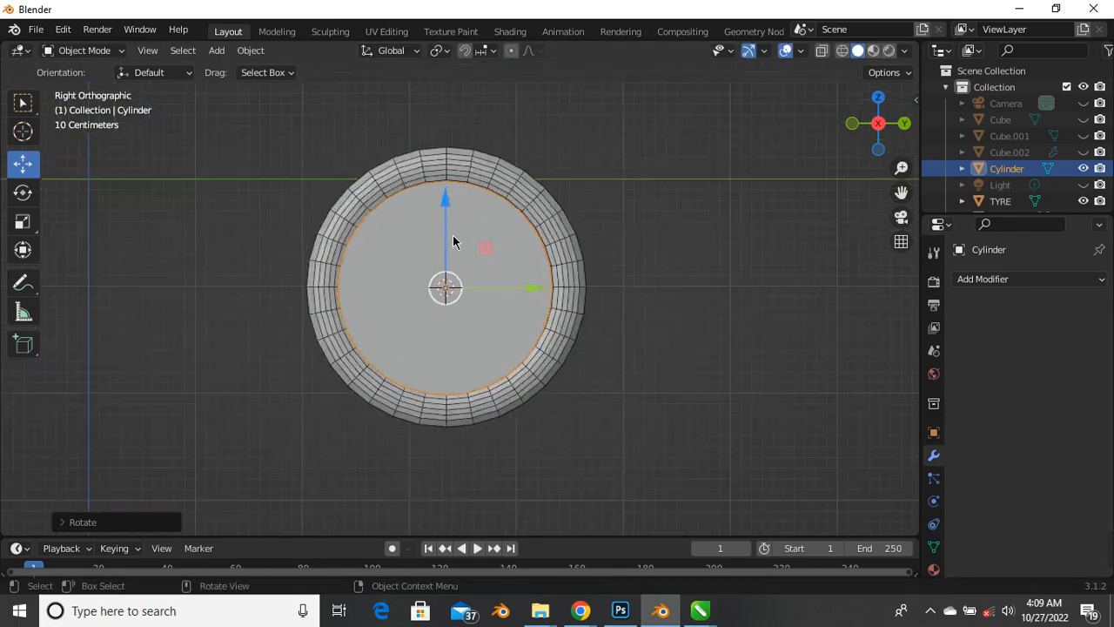
scroll(435, 236, up, 4)
scroll(460, 343, down, 3)
scroll(462, 366, up, 2)
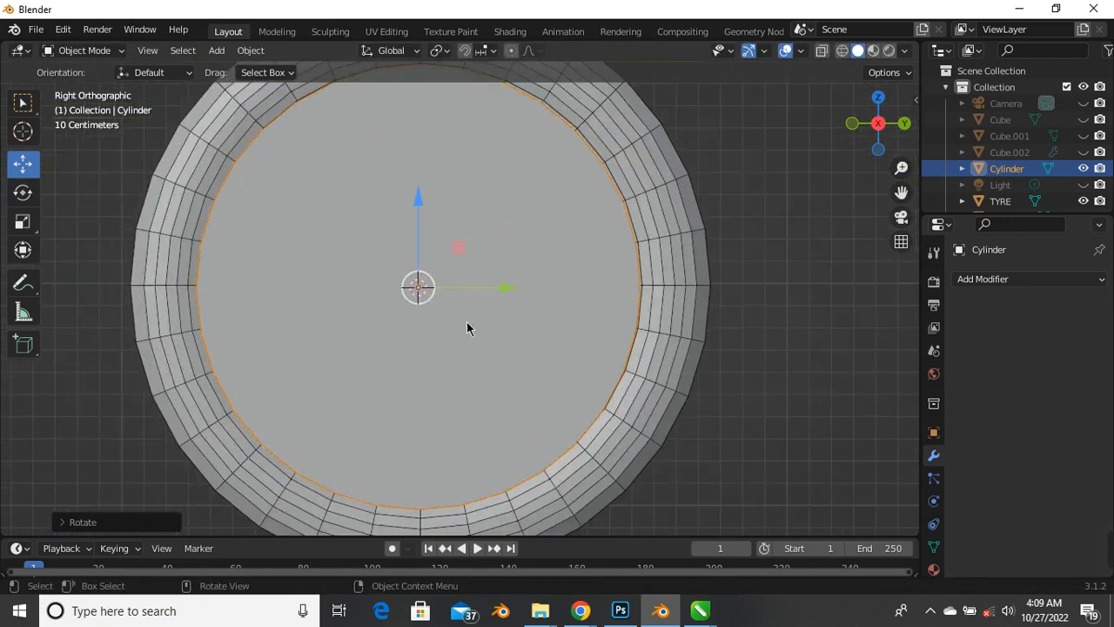
scroll(529, 371, down, 1)
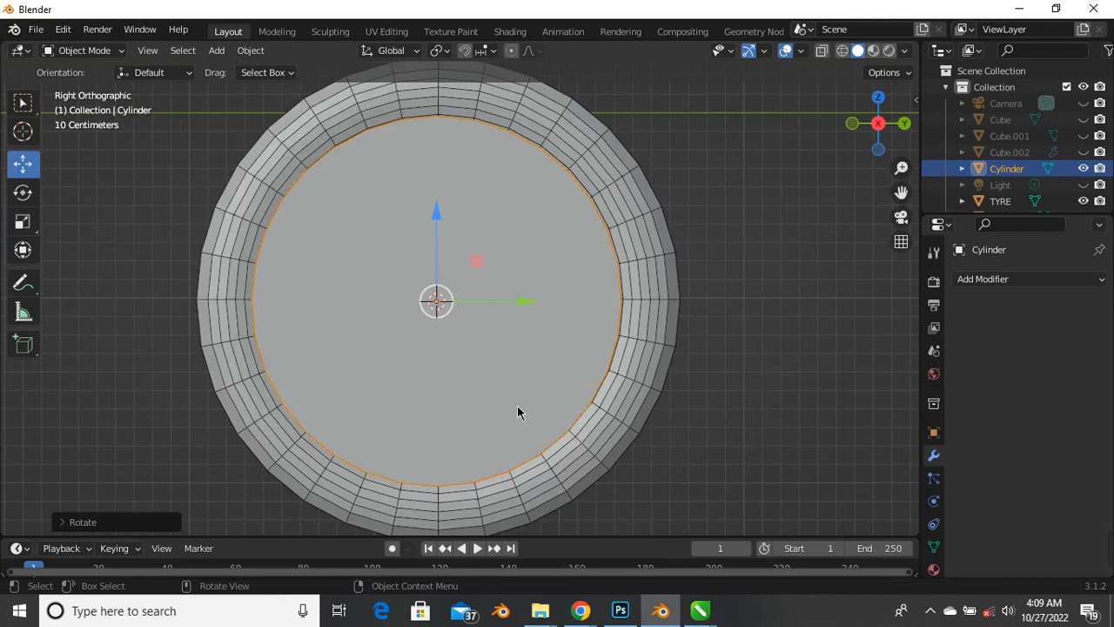
key(s)
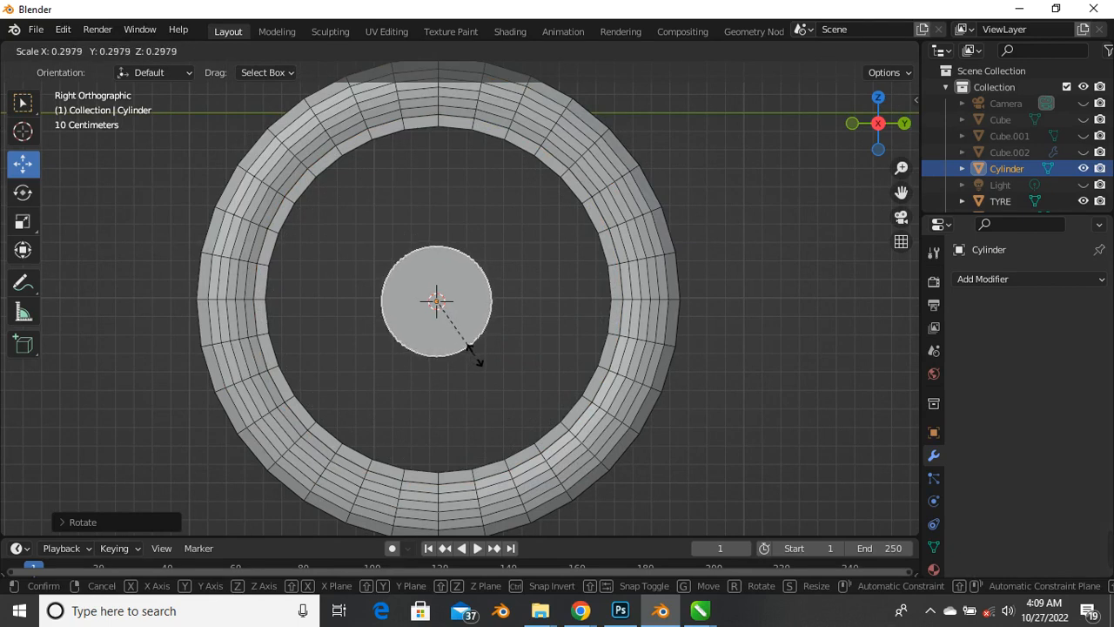
Scale the cylinder at the tyre's centre down uniformly to about 0.3 of its size
click(476, 363)
scroll(475, 363, down, 4)
middle_drag(484, 355, 522, 287)
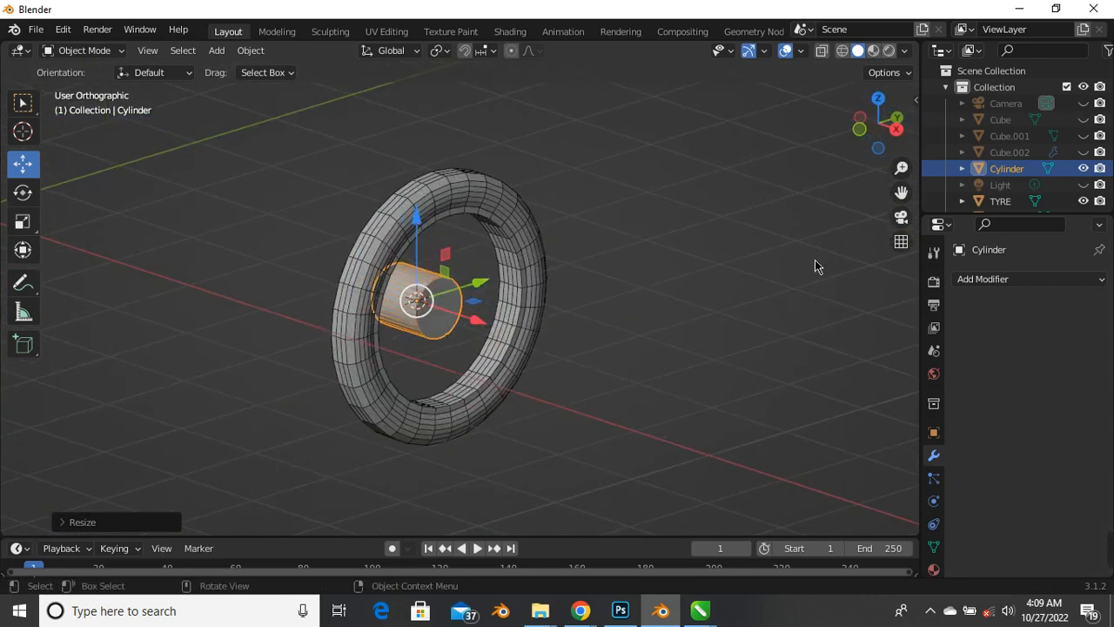
Nudge the cylinder slightly along the Y axis in the top orthographic view
click(901, 243)
middle_drag(435, 263, 572, 332)
middle_drag(433, 246, 485, 254)
key(KP_1)
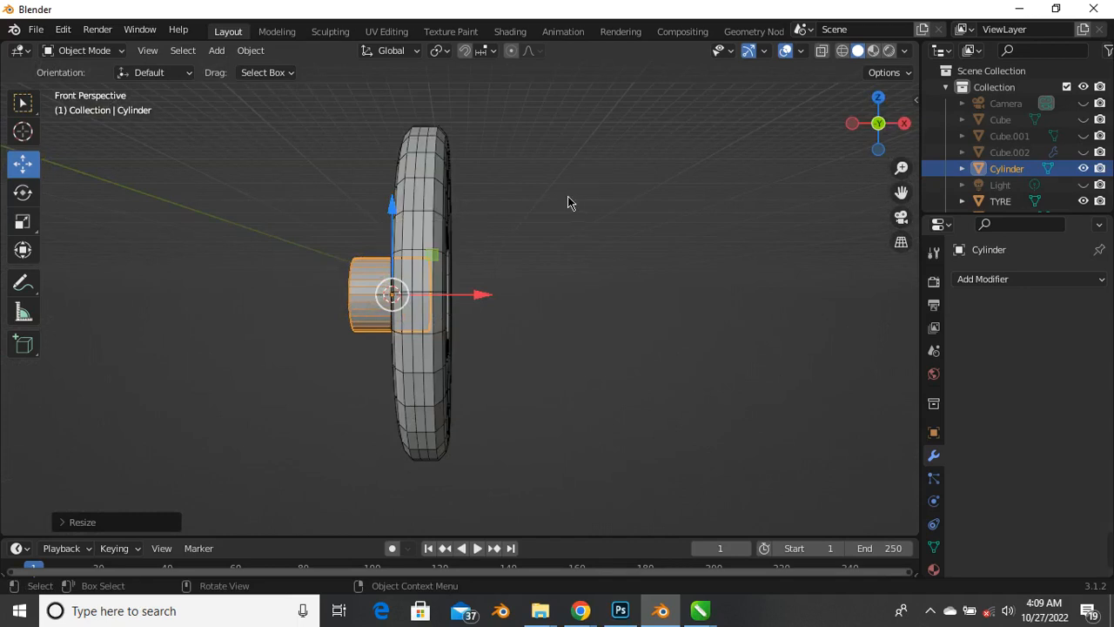
click(878, 99)
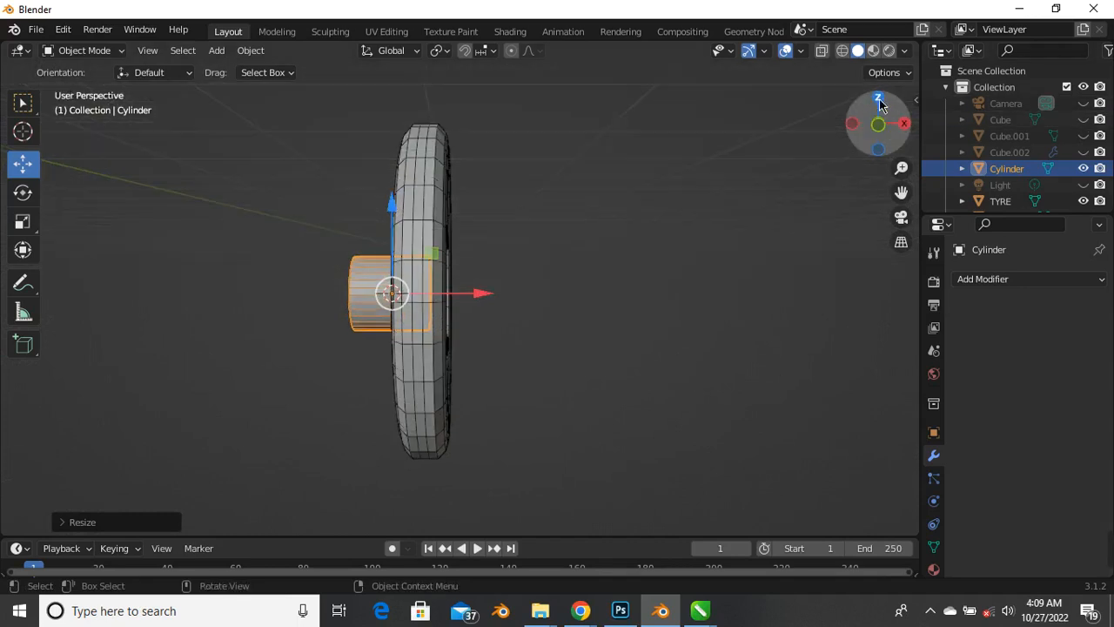
scroll(452, 254, up, 8)
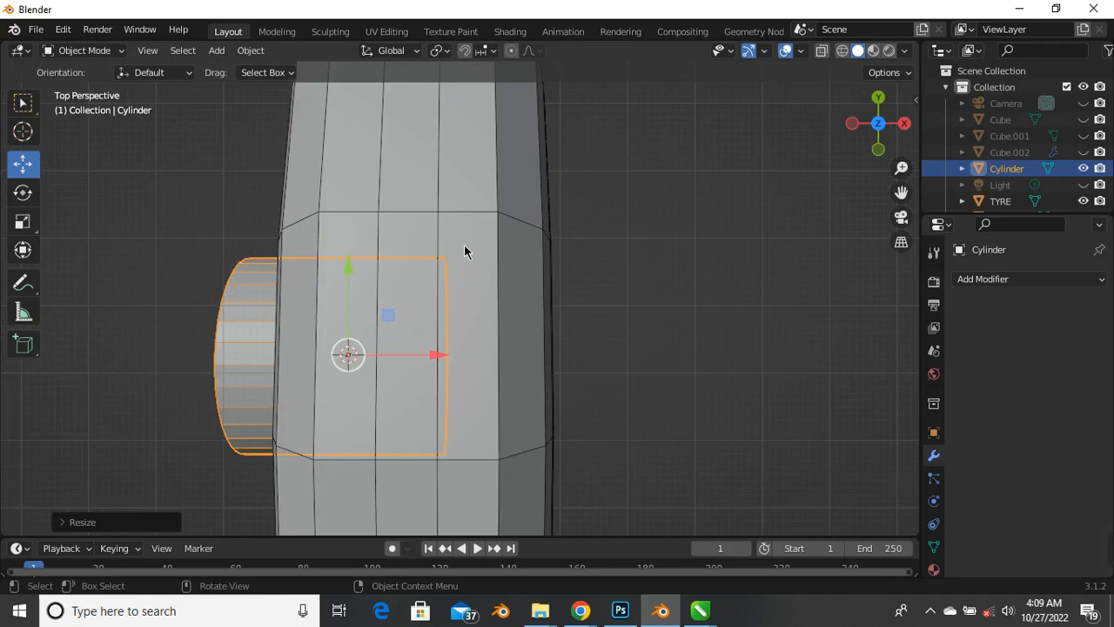
scroll(465, 246, down, 2)
click(899, 245)
key(g)
key(y)
click(744, 255)
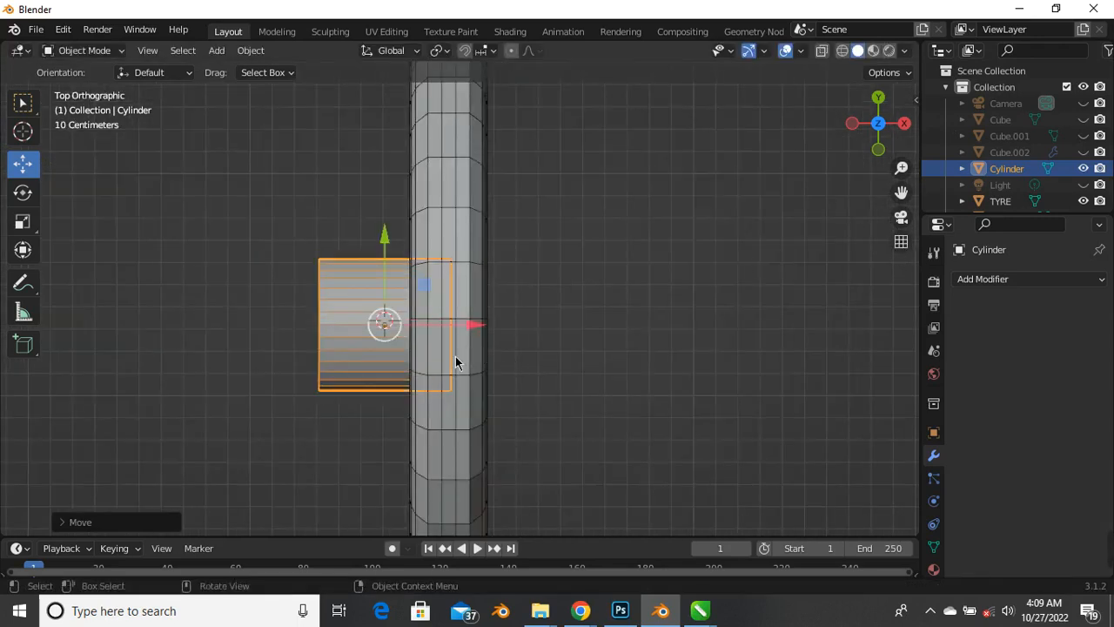
Move the cylinder about 0.28 m along the X axis so it sits centred across the tyre's width
scroll(453, 353, down, 2)
key(g)
key(x)
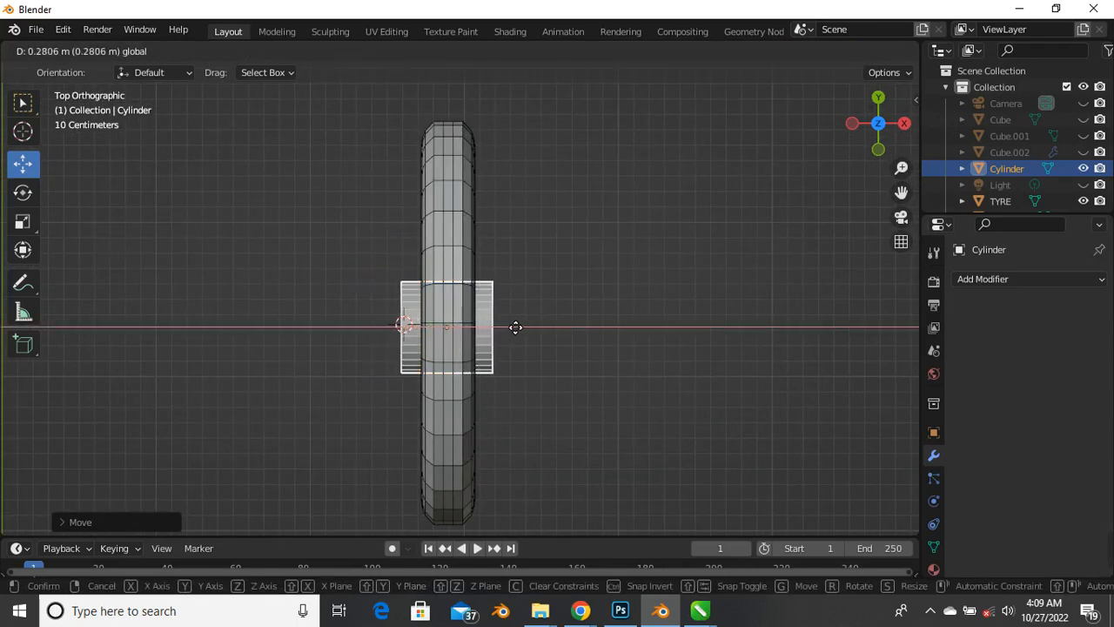
click(515, 328)
scroll(426, 318, up, 4)
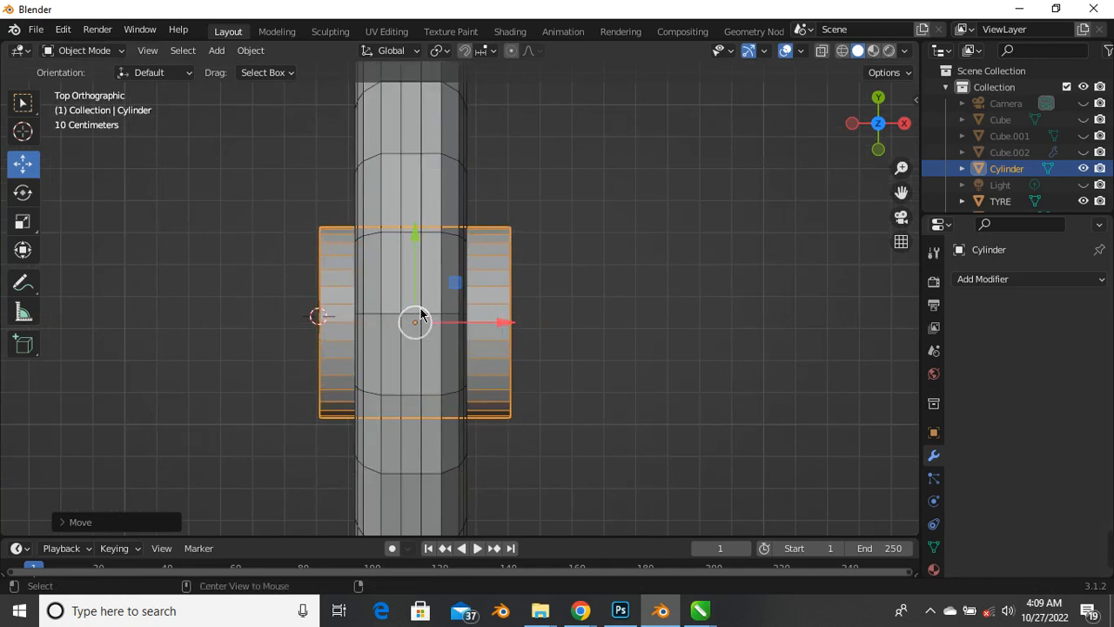
Turn on X-ray display and scale the cylinder along the X axis to about 0.6, close to the tyre's width
key(alt+z)
scroll(322, 318, up, 3)
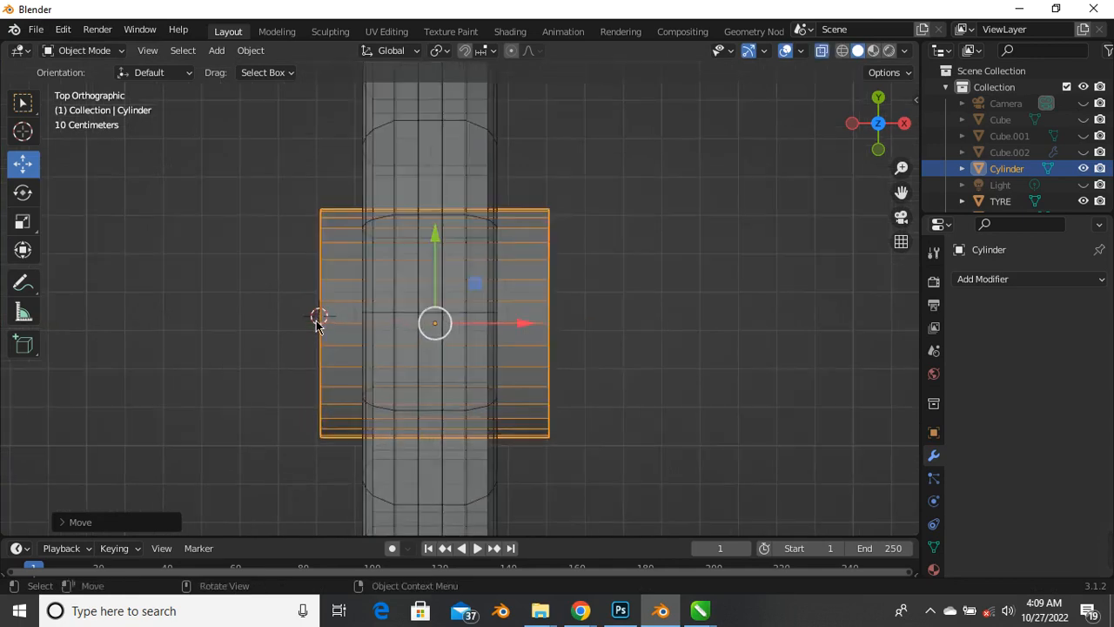
key(s)
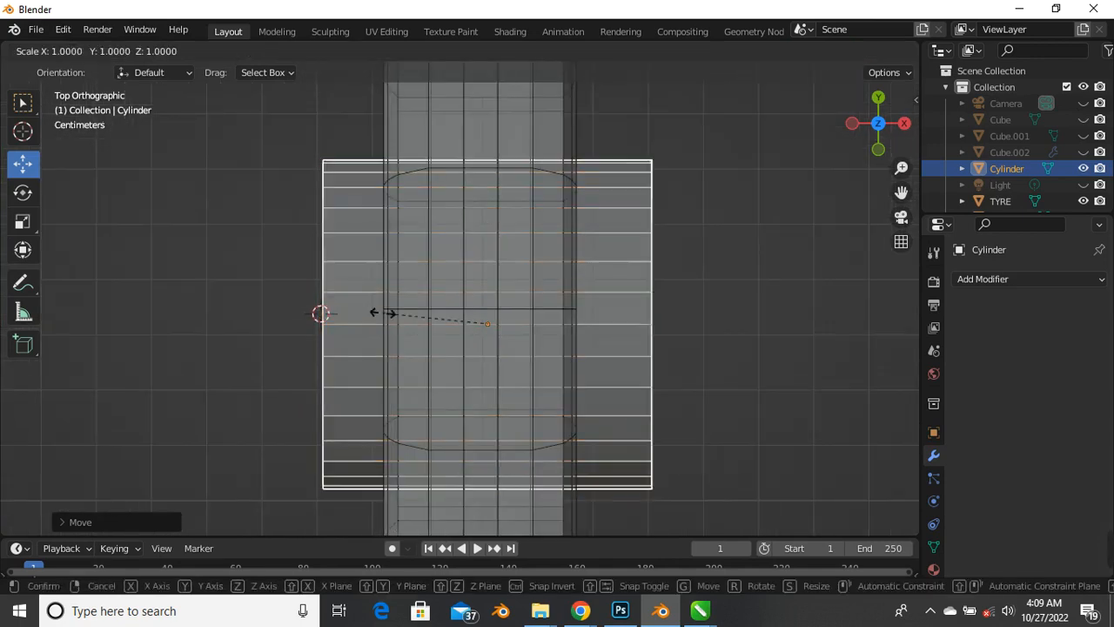
key(x)
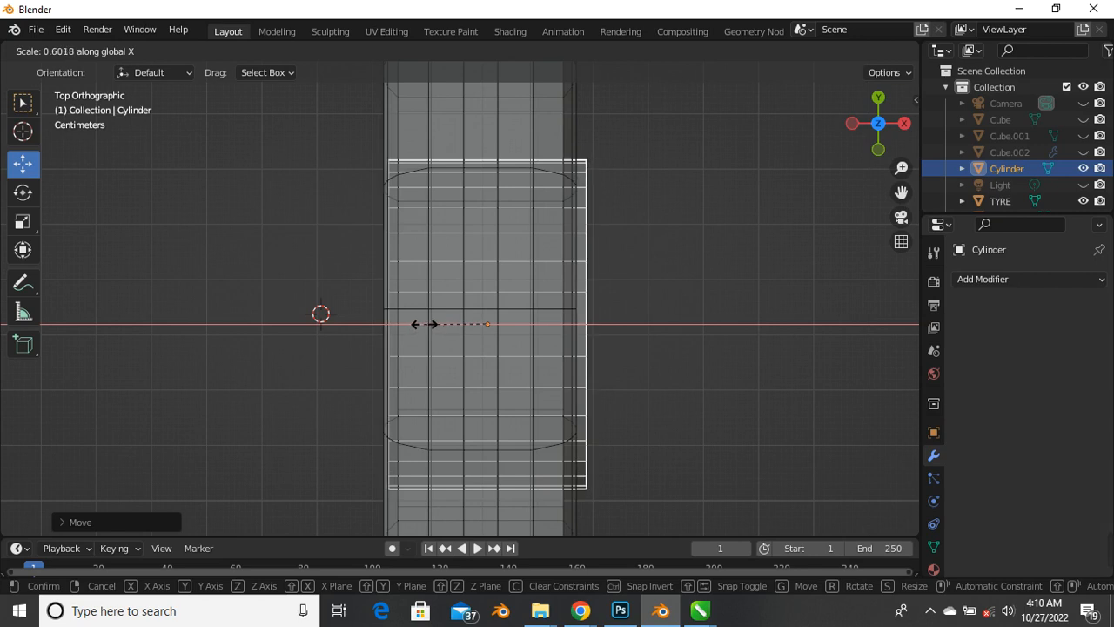
click(424, 326)
Fine-tune the cylinder's X position and X scale so its ends line up with the tyre's sides
drag(547, 329, 540, 329)
scroll(540, 329, up, 3)
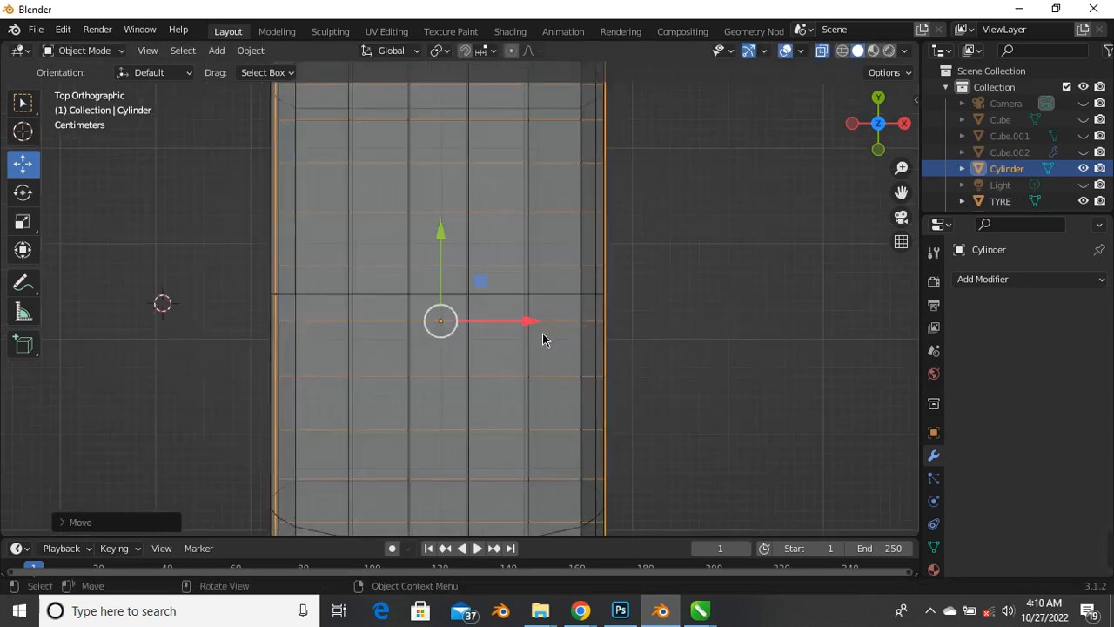
key(s)
key(x)
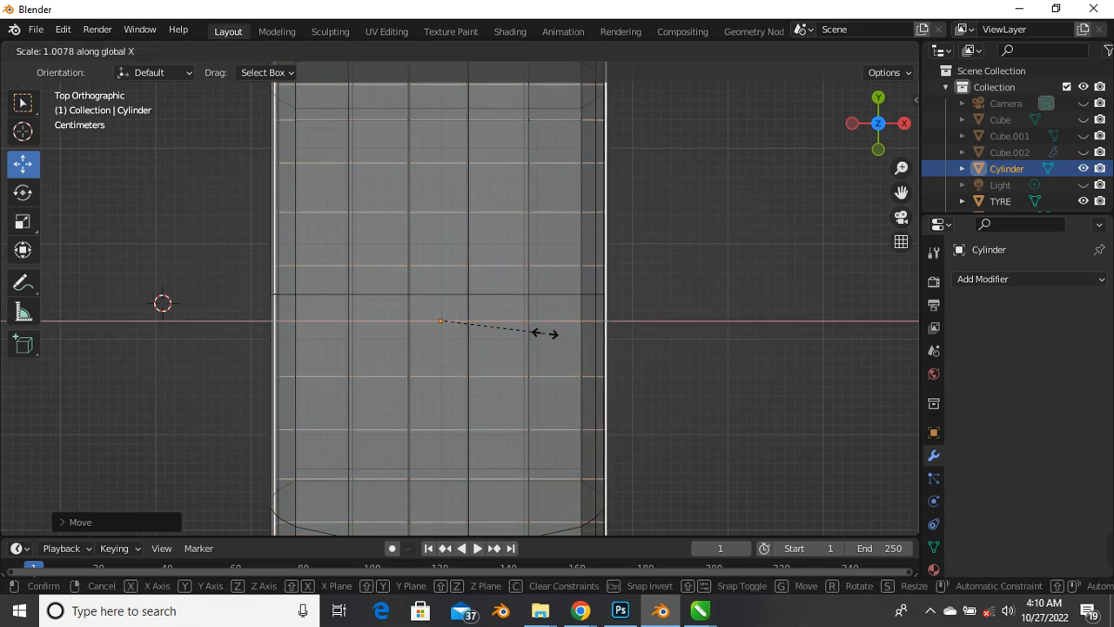
click(541, 334)
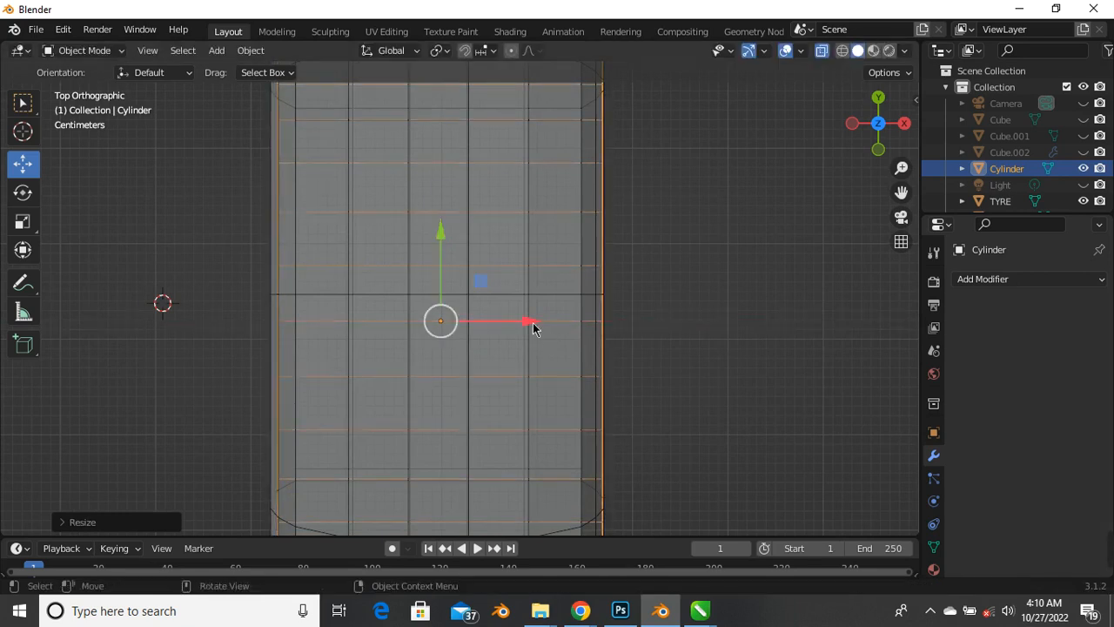
drag(533, 328, 534, 330)
Examine the cylinder's fit inside the tyre from several angles in orthographic and perspective view
middle_drag(565, 281, 464, 194)
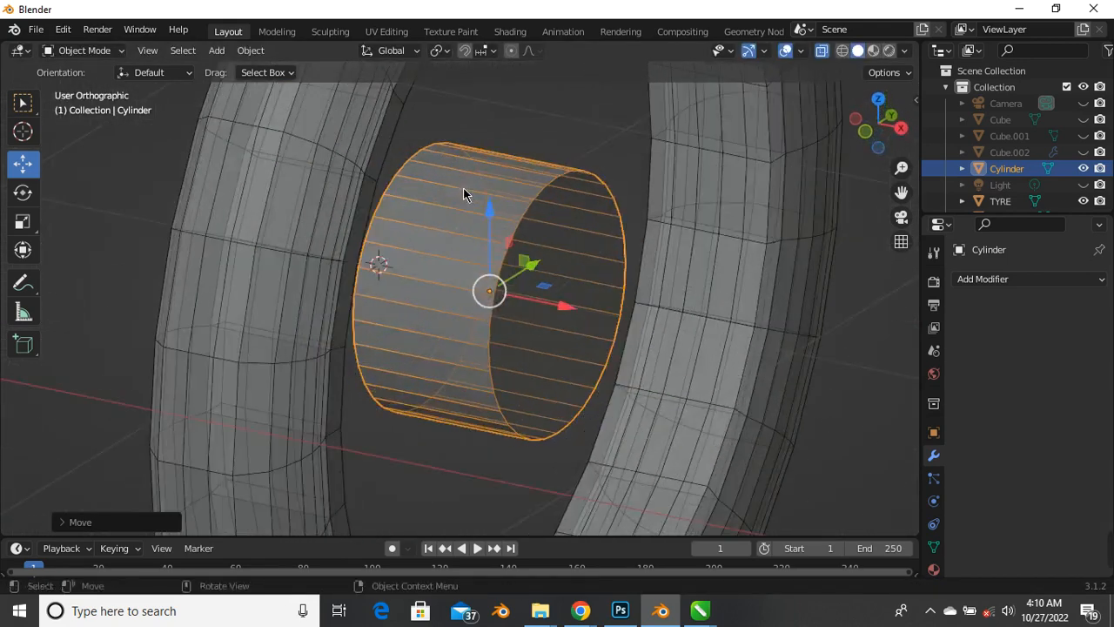
scroll(483, 224, down, 5)
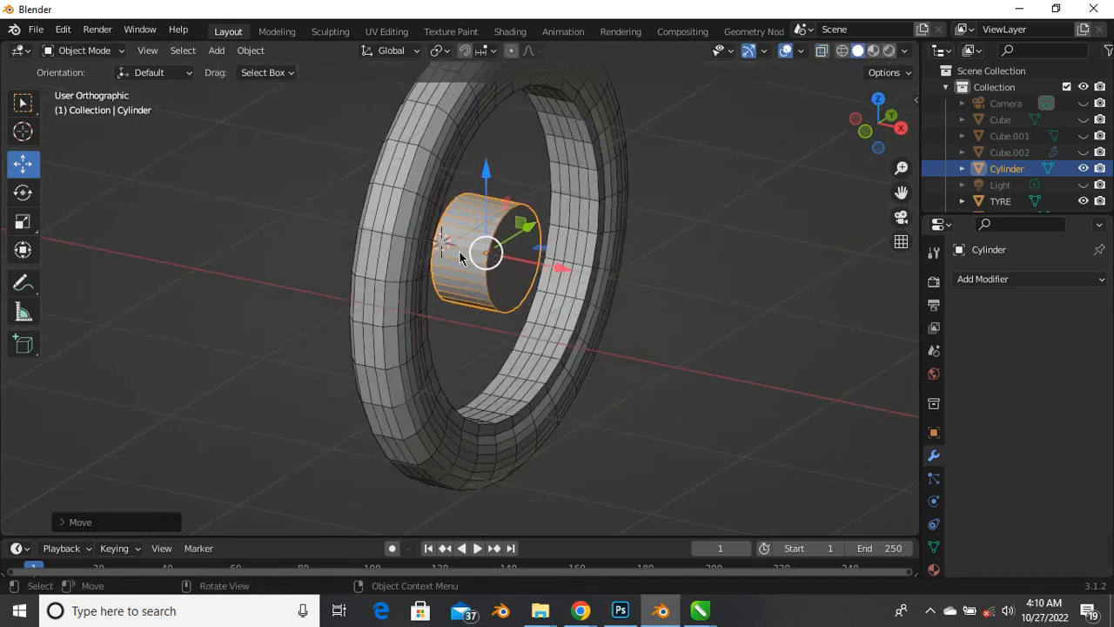
middle_drag(459, 252, 366, 247)
scroll(523, 298, down, 3)
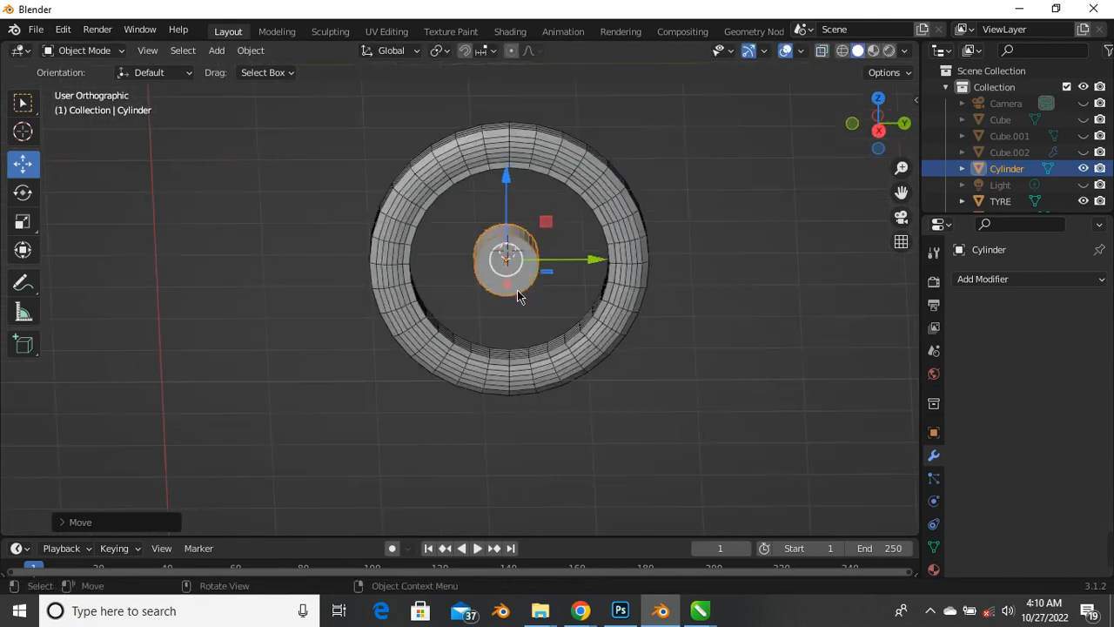
click(901, 243)
middle_drag(423, 284, 566, 324)
scroll(453, 263, up, 3)
middle_drag(453, 262, 450, 301)
scroll(526, 280, up, 3)
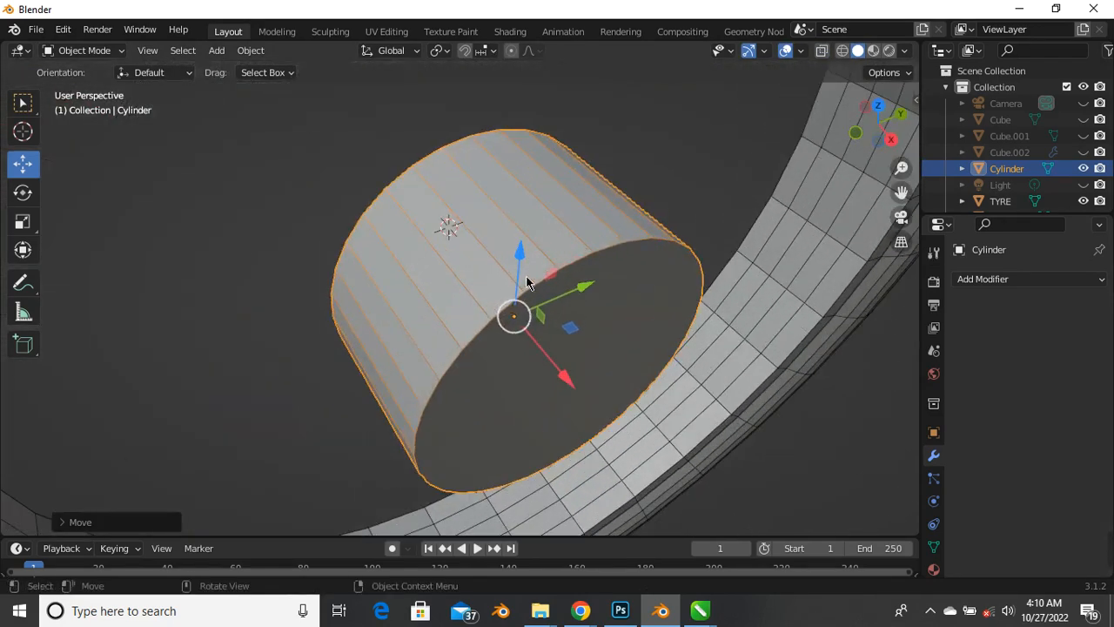
scroll(489, 318, down, 3)
key(s)
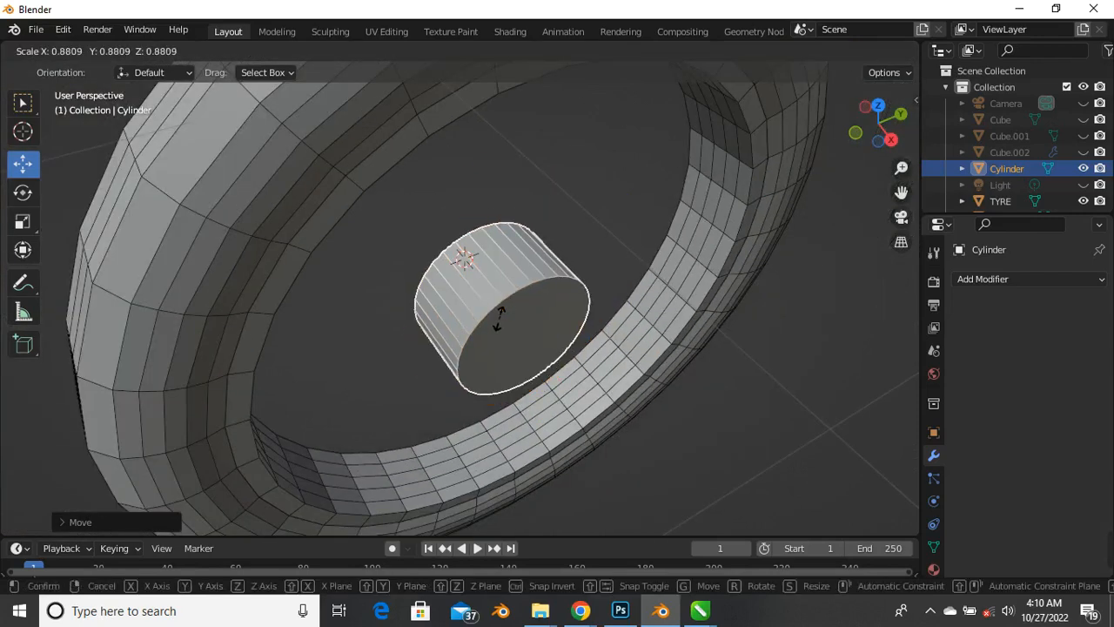
click(498, 317)
Enter Edit Mode on the cylinder and add one centred loop cut around the middle of its curved side
mouse_move(496, 315)
middle_down()
mouse_move(479, 312)
mouse_move(482, 302)
middle_up()
scroll(477, 303, up, 3)
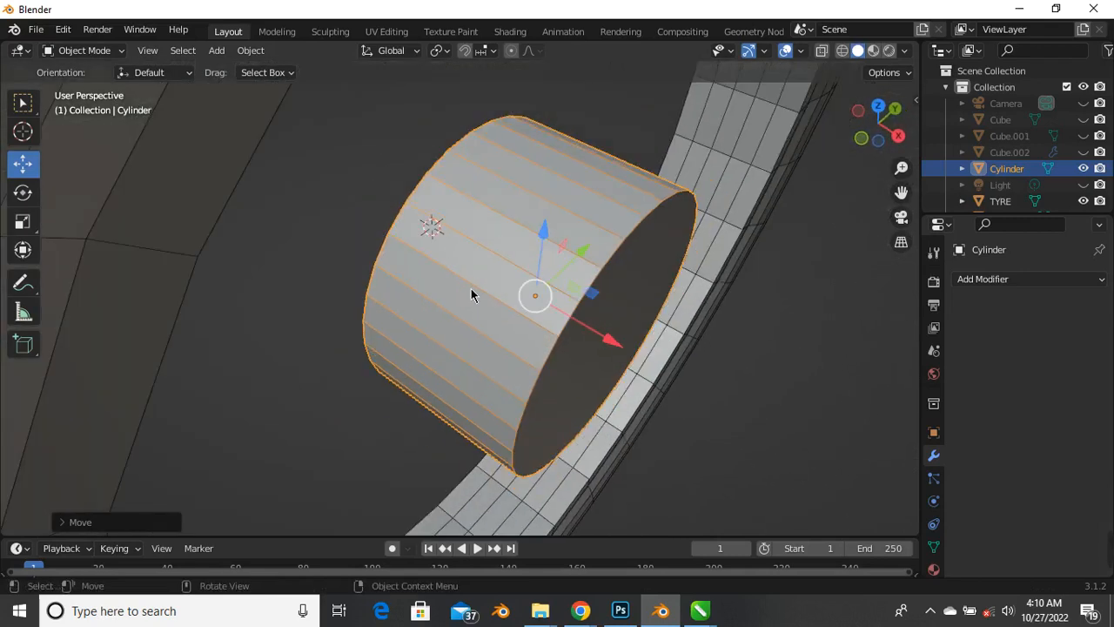
key(Tab)
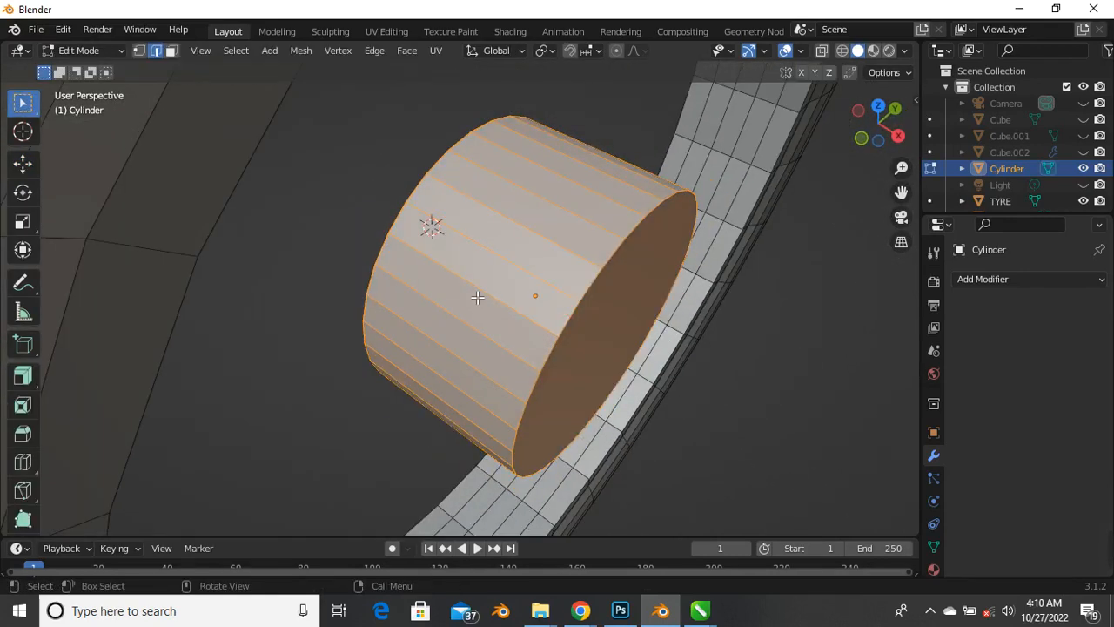
scroll(473, 298, down, 3)
key(2)
click(463, 336)
scroll(464, 337, up, 3)
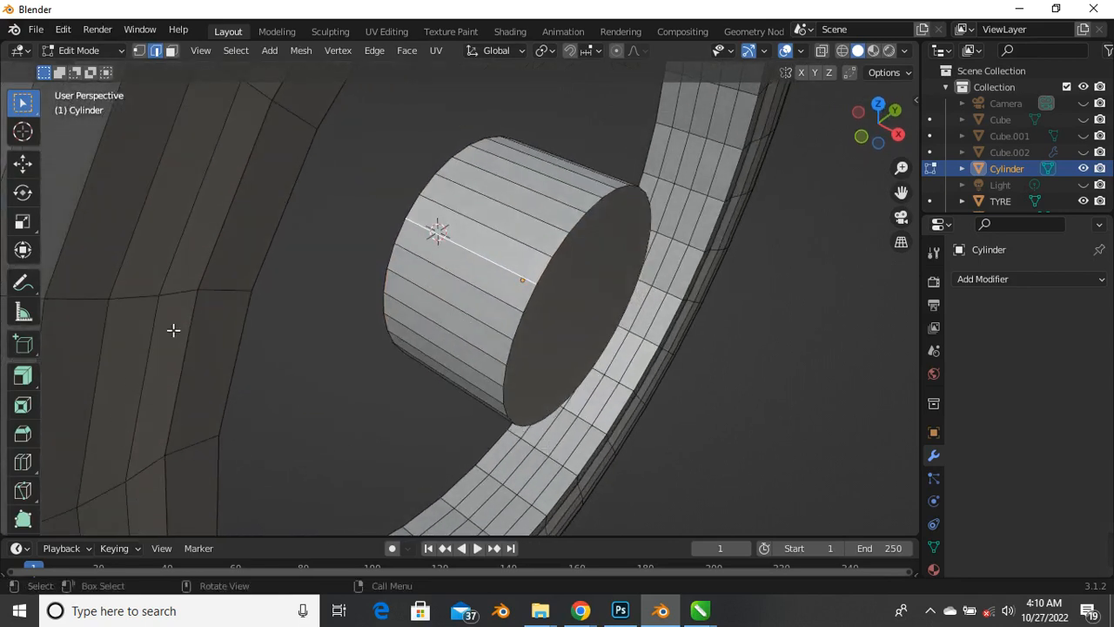
key(ctrl+r)
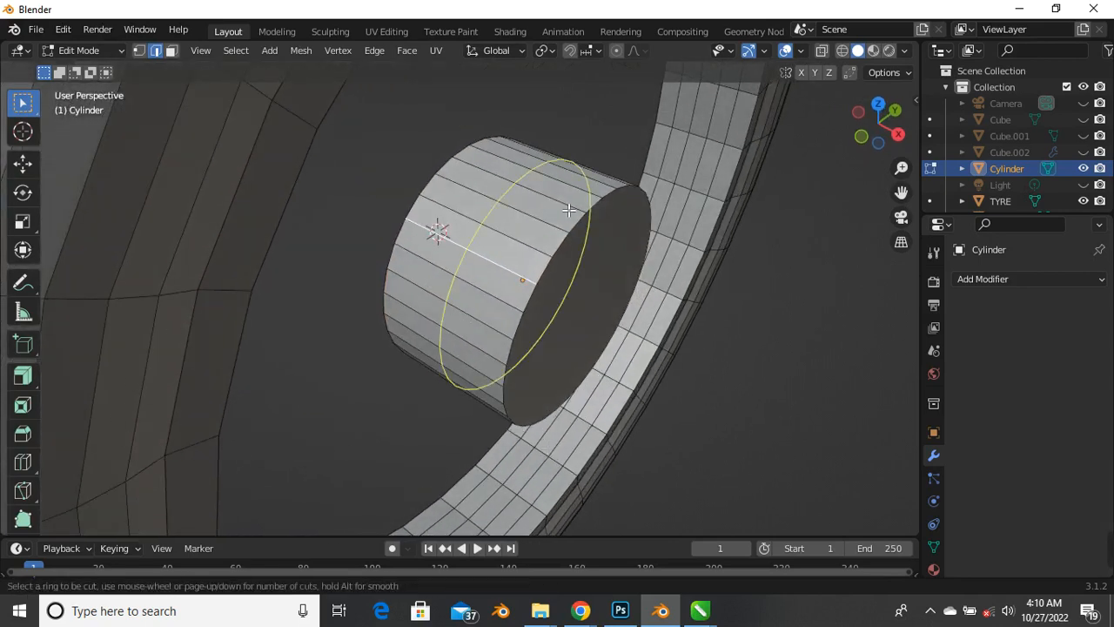
click(569, 210)
click(568, 209)
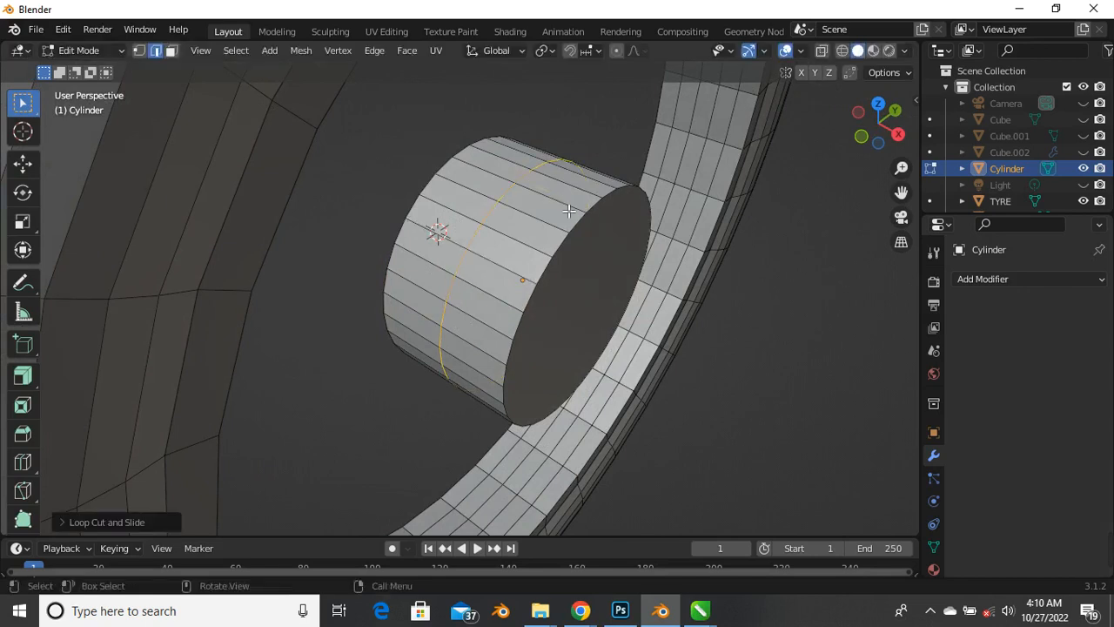
Bevel the cylinder's middle edge loop into a narrow band of faces with one segment
middle_drag(482, 233, 485, 235)
scroll(486, 235, up, 2)
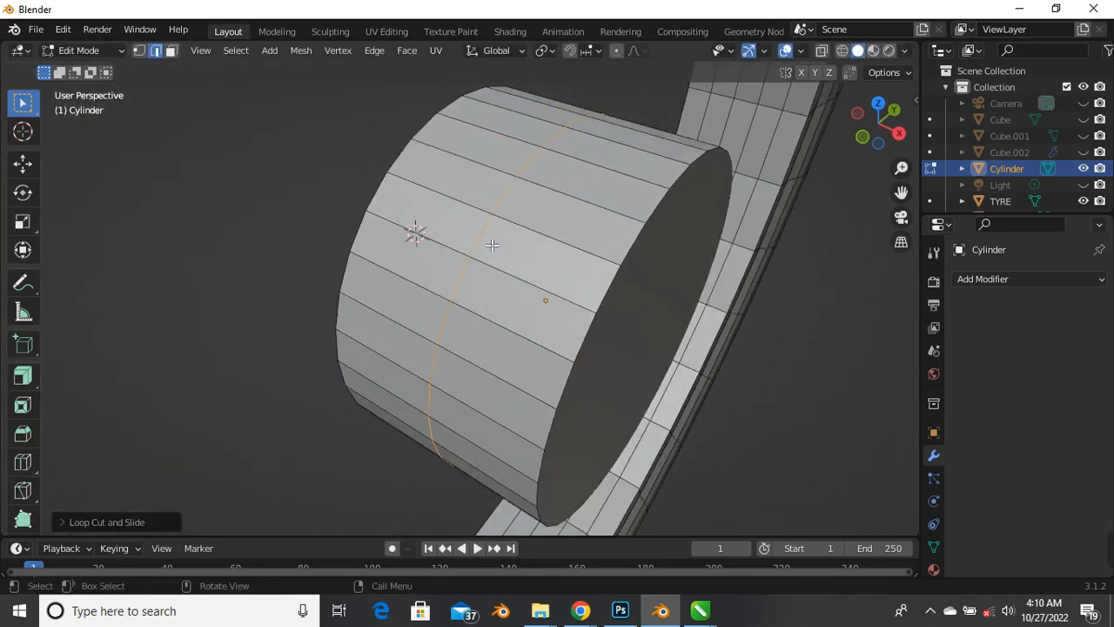
key(ctrl)
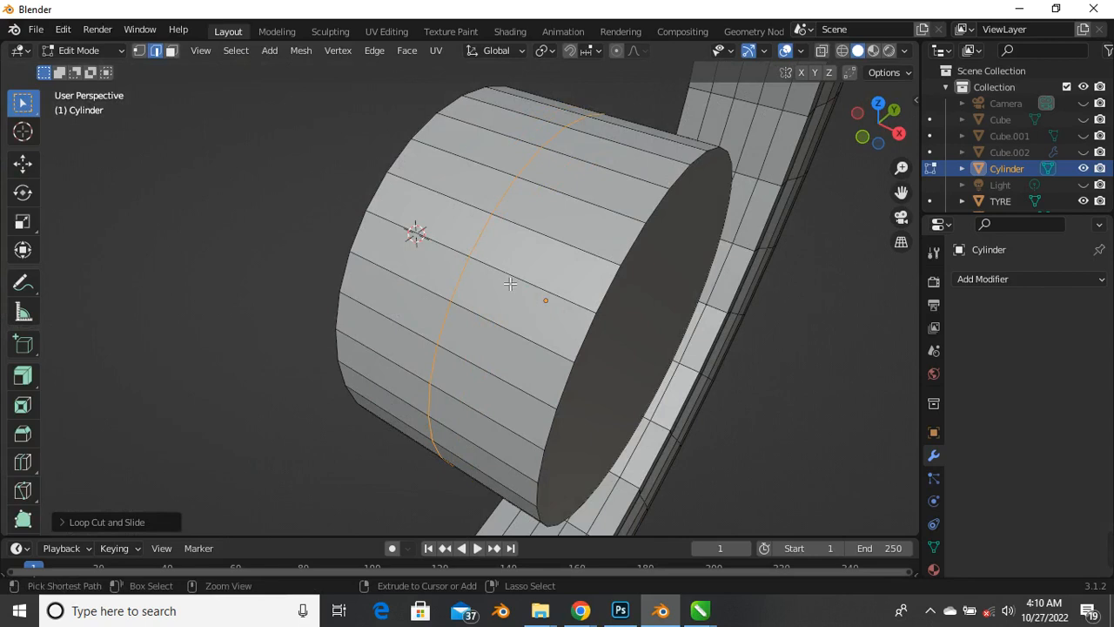
key(ctrl+b)
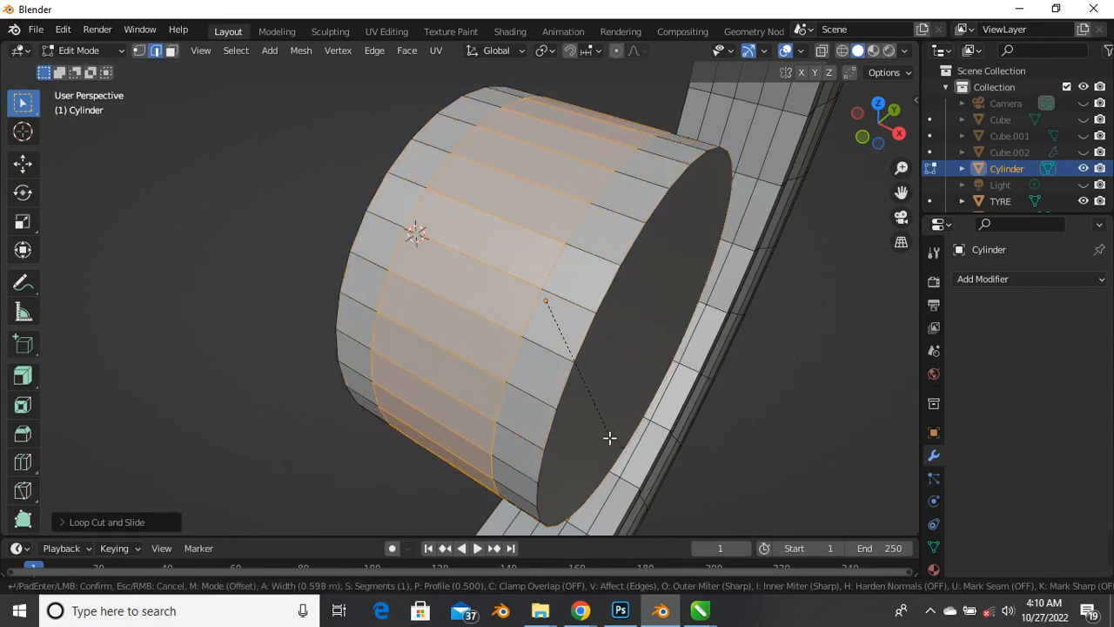
click(563, 383)
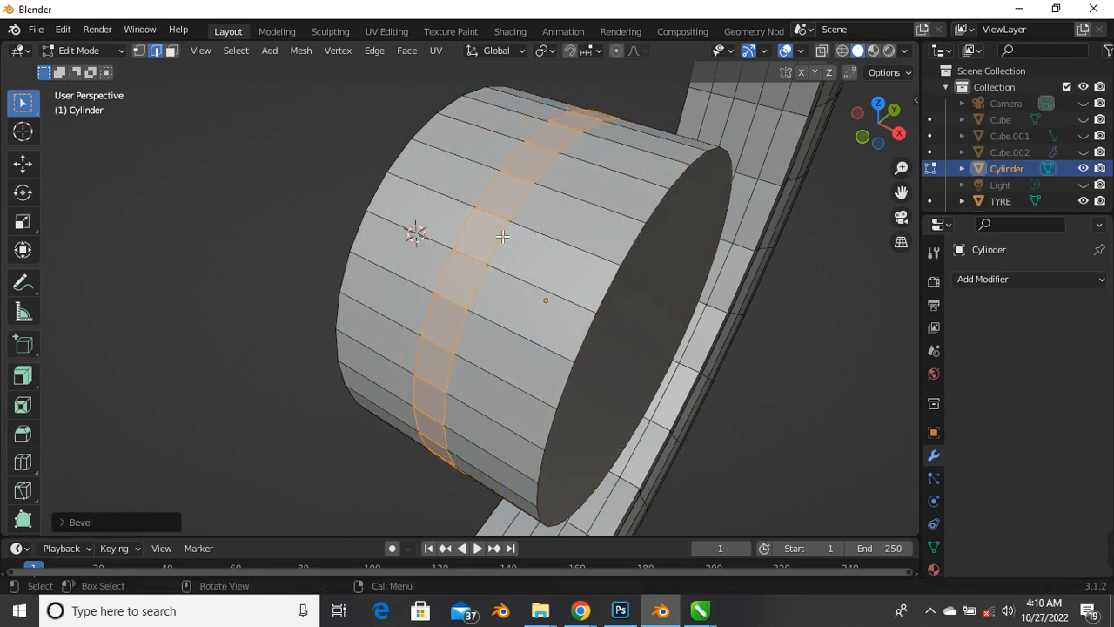
Add a loop cut around the cylinder along the middle of the narrow bevelled band
middle_drag(503, 237, 536, 255)
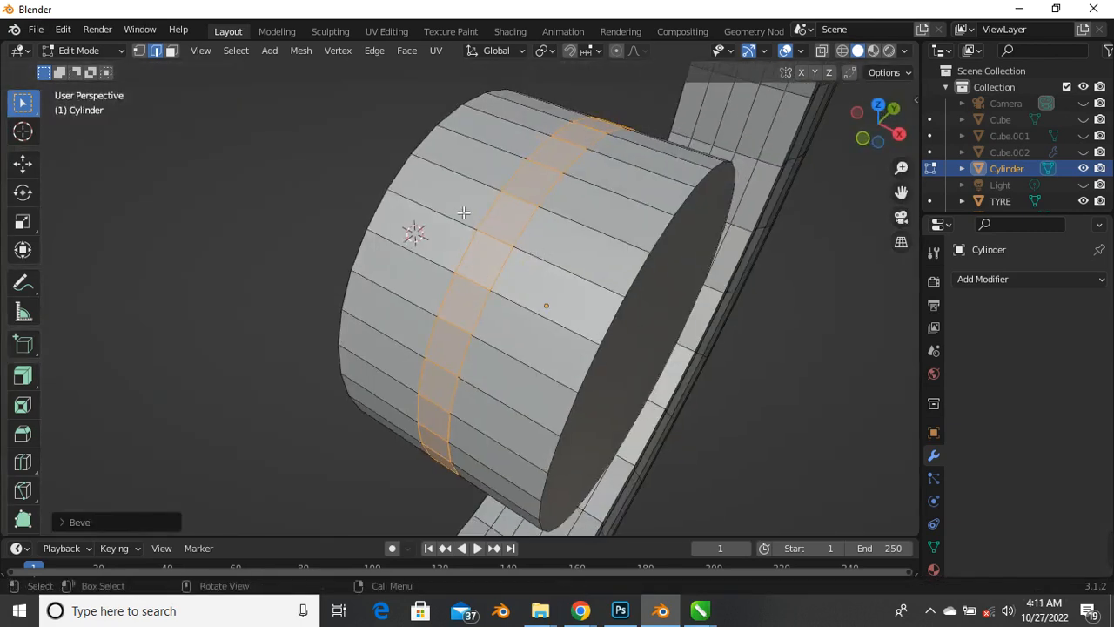
scroll(485, 248, up, 1)
scroll(473, 288, up, 2)
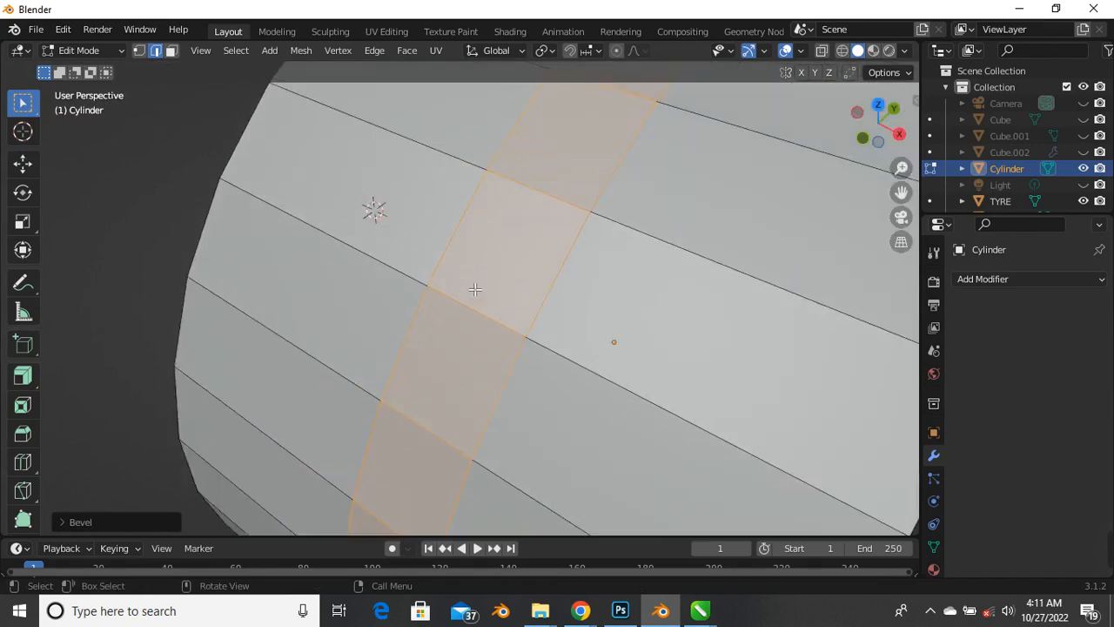
scroll(470, 302, down, 1)
scroll(467, 307, down, 1)
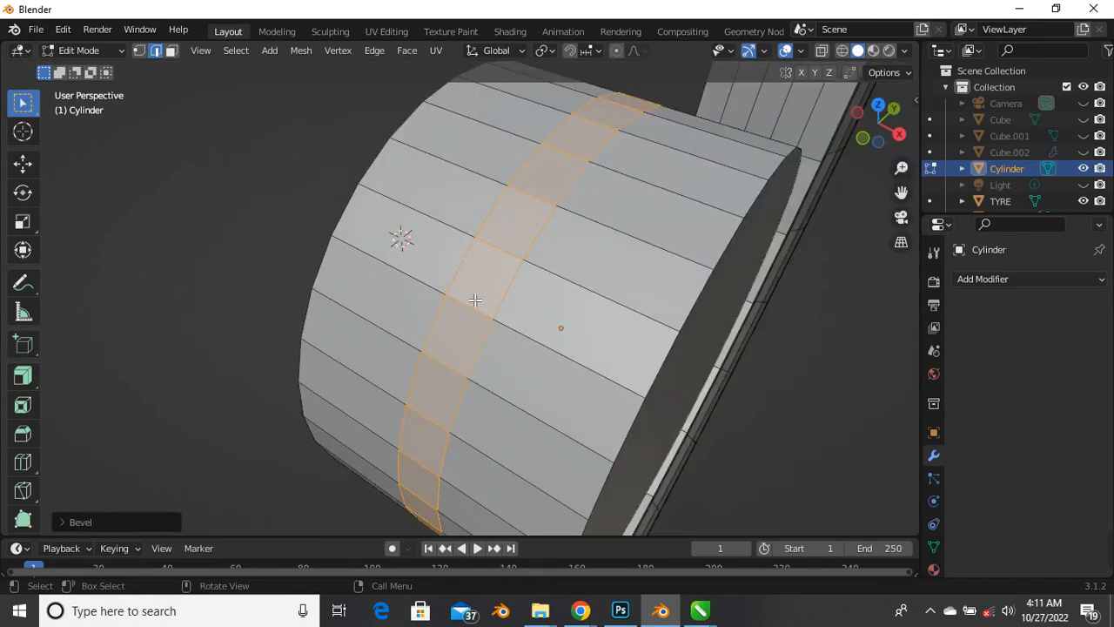
key(ctrl+r)
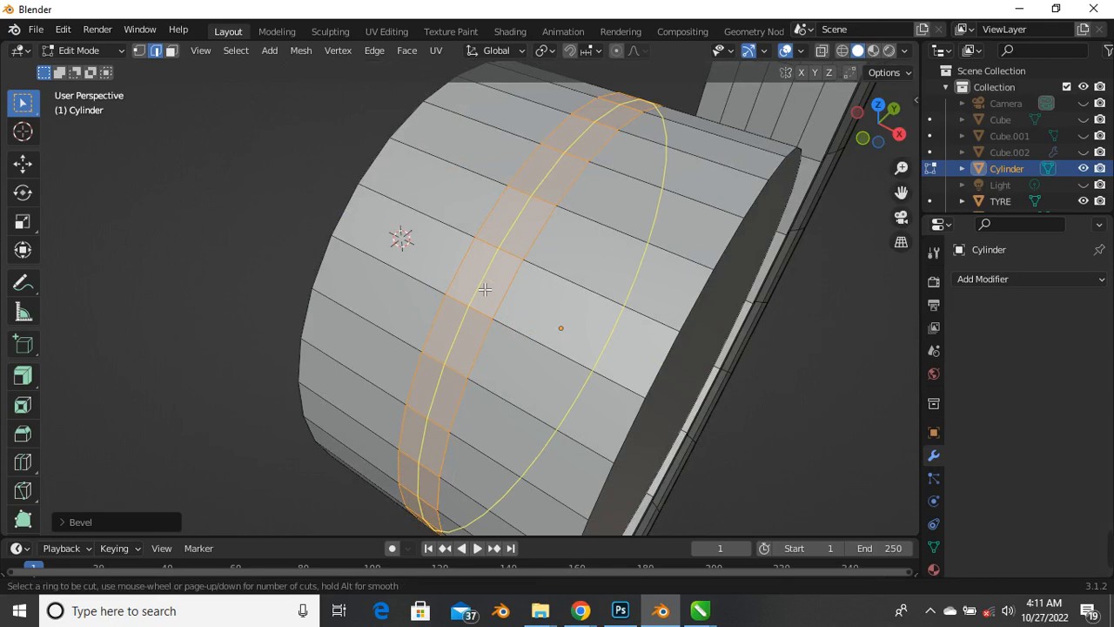
click(485, 289)
click(477, 287)
Switch to vertex selection, box-select the vertices of two neighbouring segments of the cylinder's narrow band, and open the LoopTools operations
scroll(451, 289, down, 2)
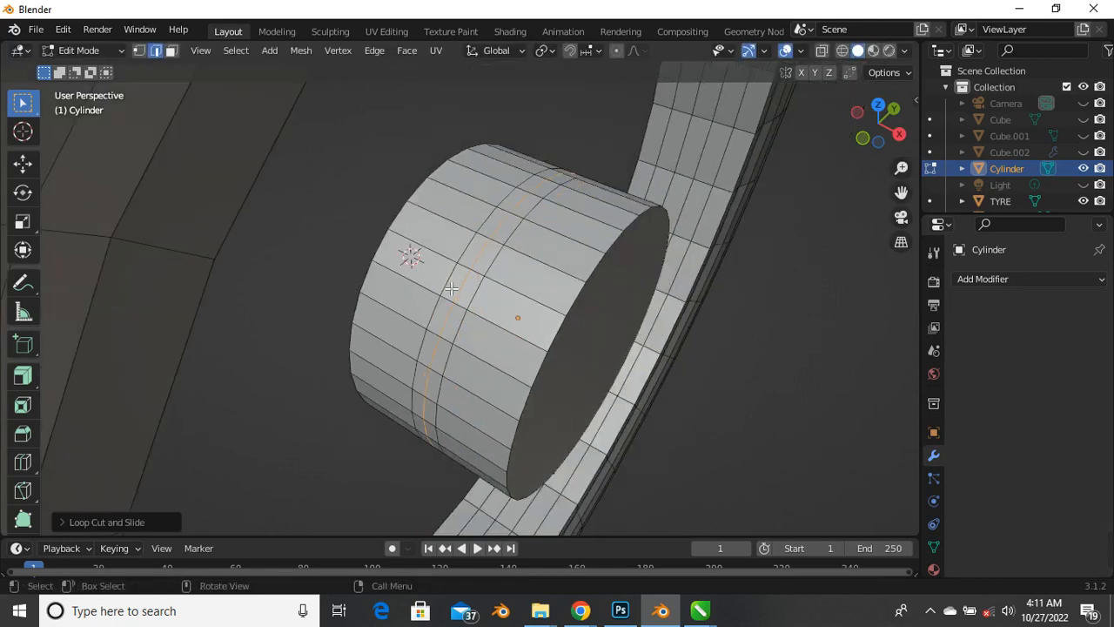
scroll(451, 289, up, 2)
scroll(503, 287, up, 1)
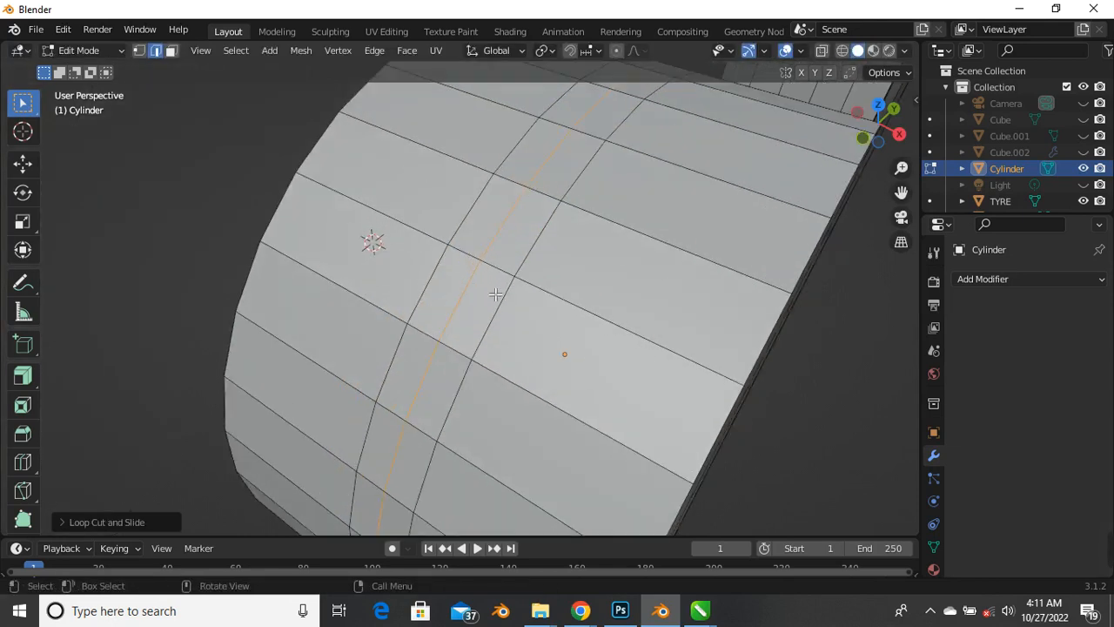
click(139, 50)
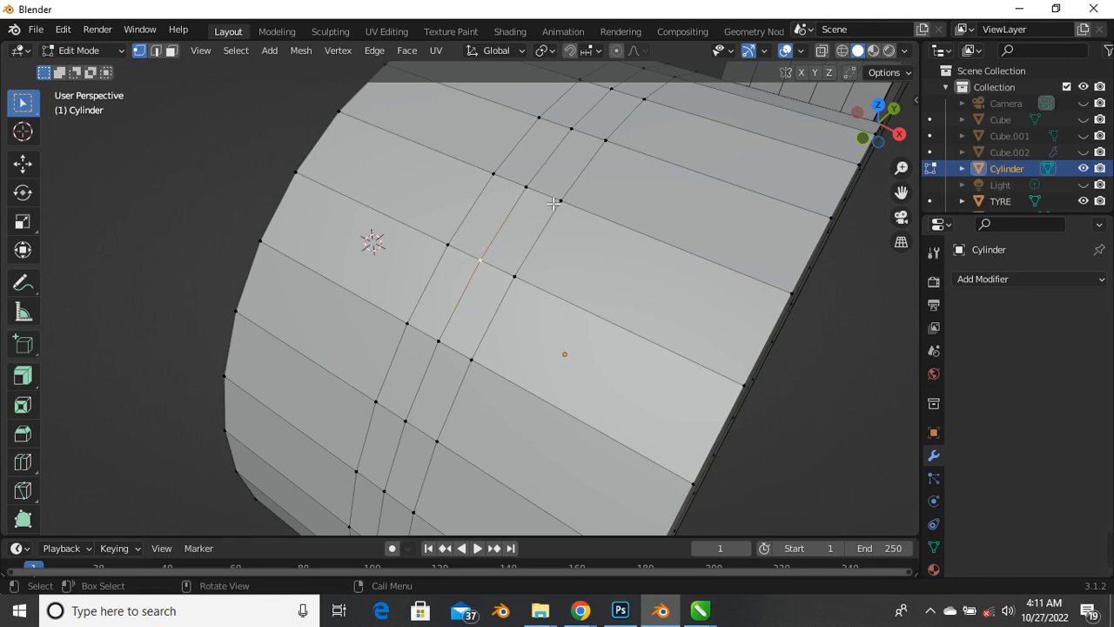
drag(404, 228, 544, 369)
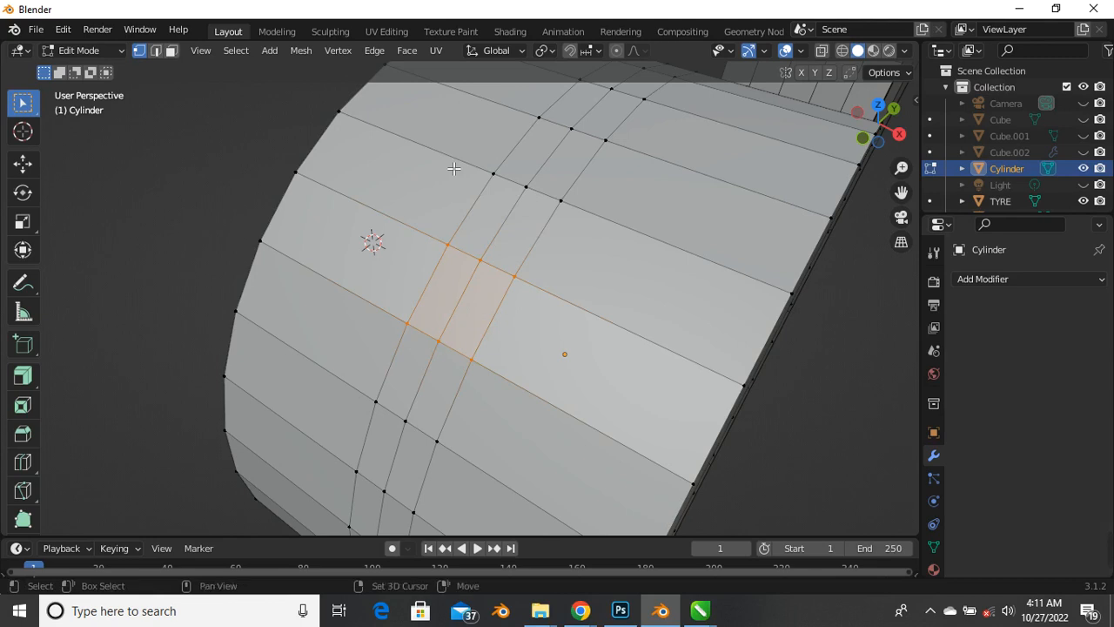
drag(454, 168, 575, 291)
right_click(501, 241)
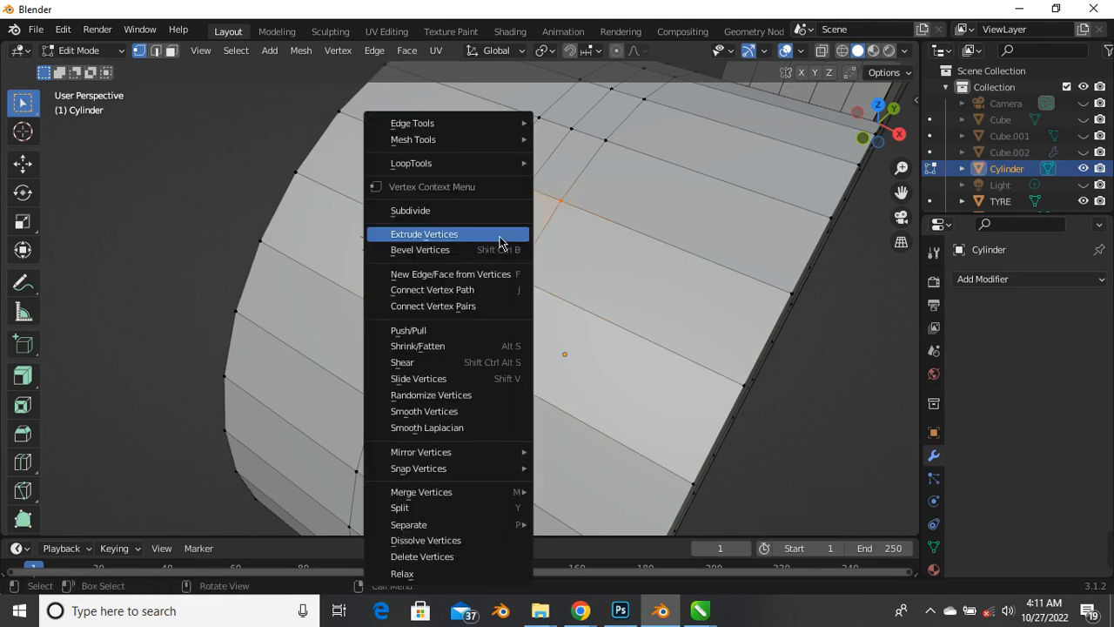
click(462, 162)
scroll(470, 298, down, 2)
mouse_move(469, 301)
middle_down()
mouse_move(457, 287)
mouse_move(467, 281)
middle_up()
scroll(447, 343, up, 1)
scroll(400, 376, down, 2)
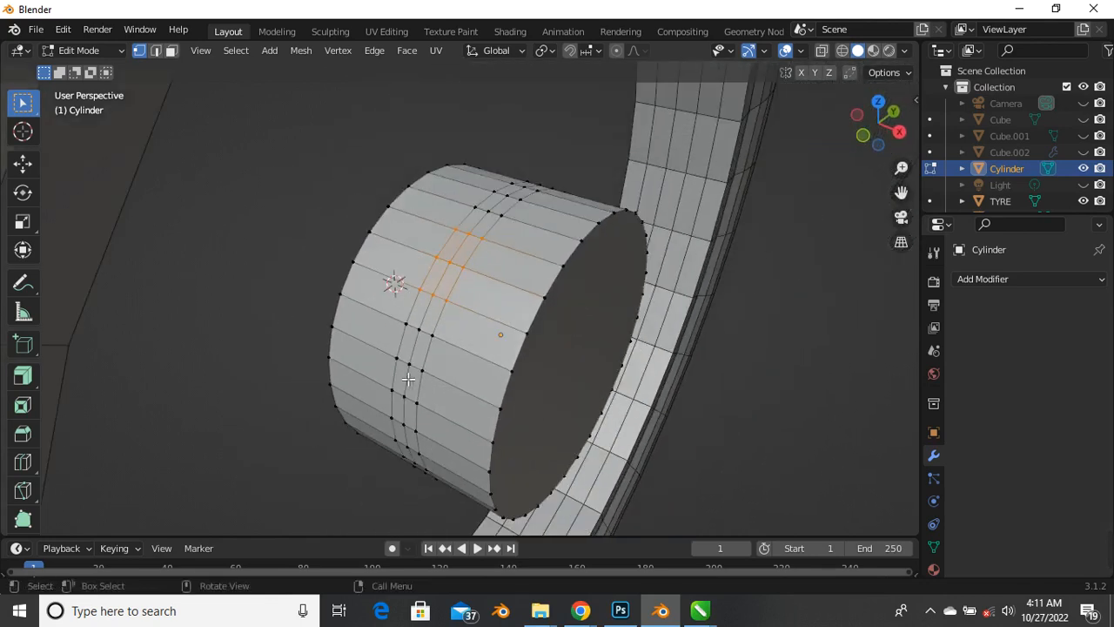
middle_drag(410, 375, 428, 376)
scroll(455, 324, up, 2)
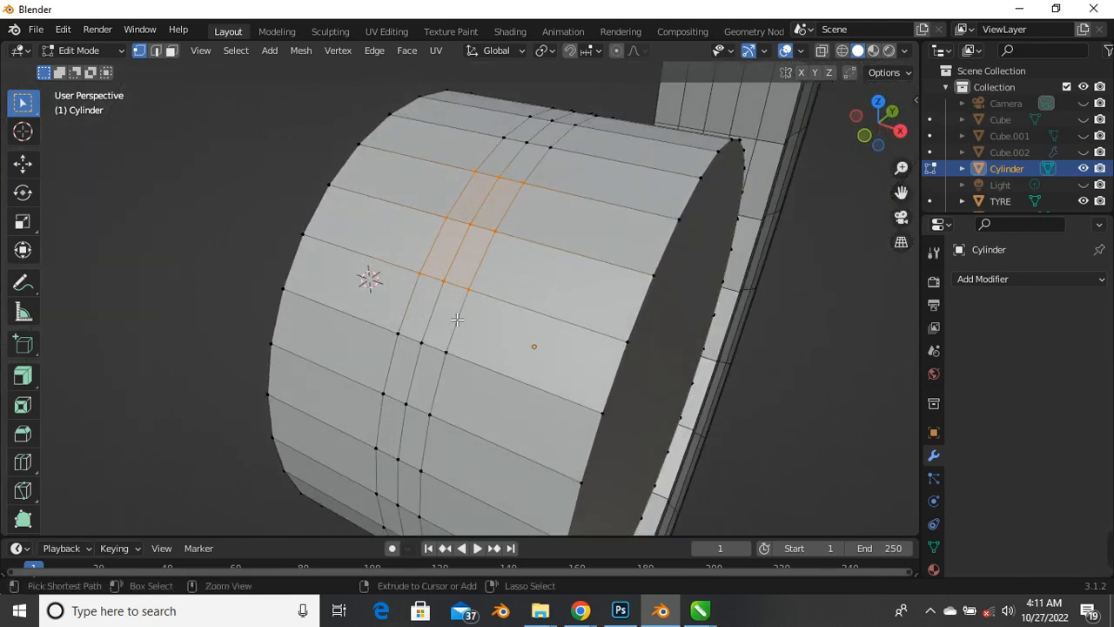
Undo the vertex selection, the band's middle loop cut, the bevel and the first loop cut on the cylinder
key(ctrl+z)
key(ctrl+z)
key(ctrl+z)
key(ctrl+z)
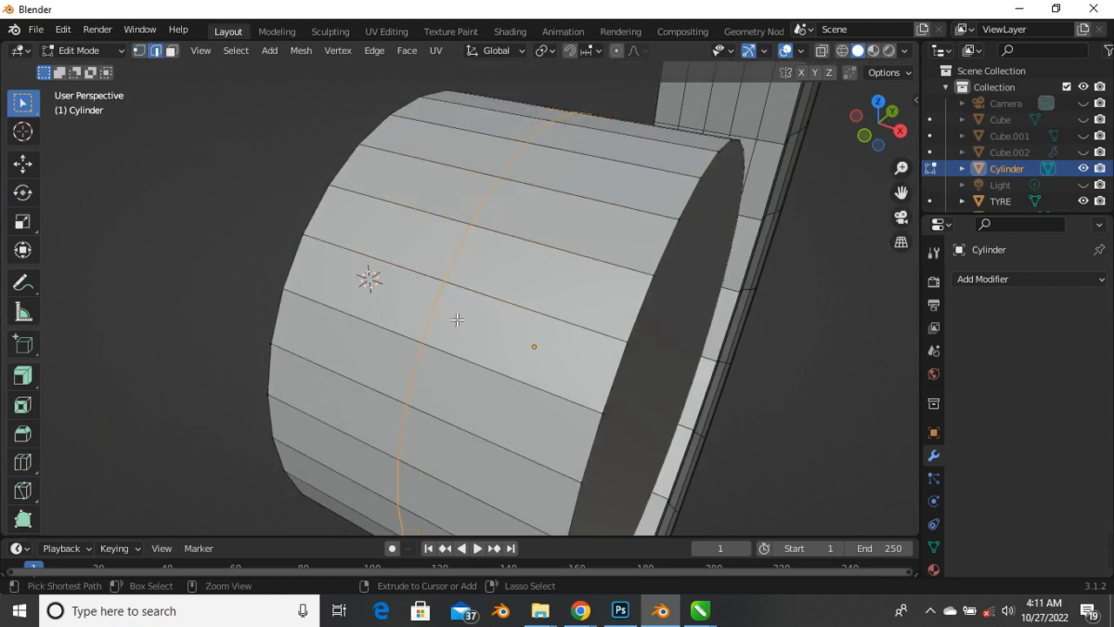
scroll(456, 321, down, 1)
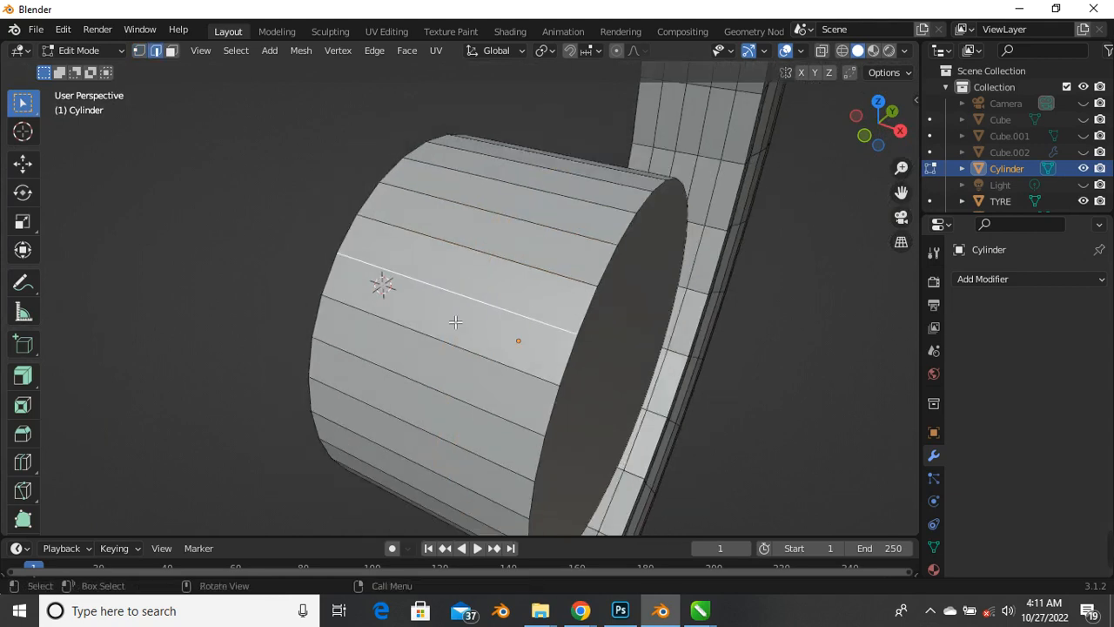
Return to Object Mode and scale the cylinder along the global X axis to about 0.16, making it a thin disc
key(Tab)
scroll(504, 343, down, 2)
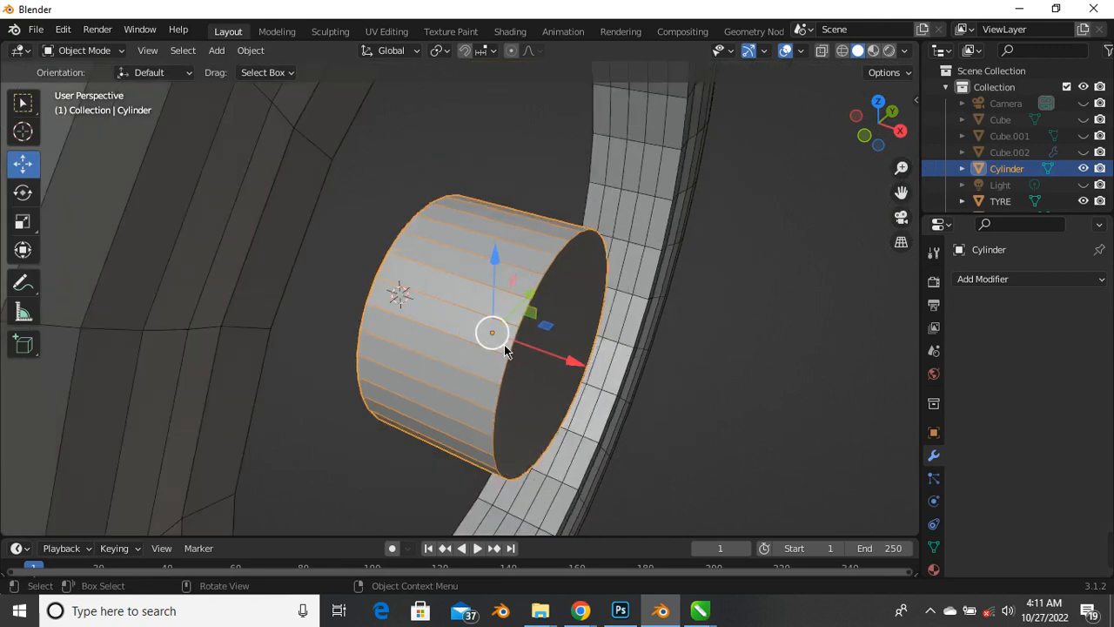
key(s)
key(x)
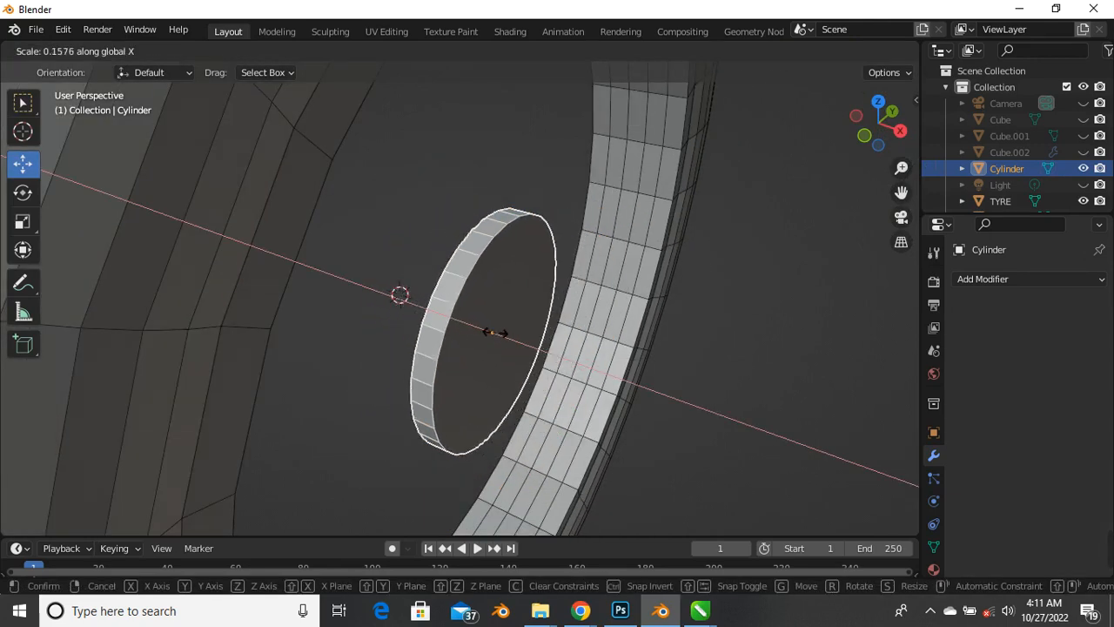
click(496, 333)
Enter Edit Mode on the thin disc and switch to face selection
middle_drag(431, 339, 357, 333)
scroll(357, 334, up, 2)
scroll(415, 310, up, 2)
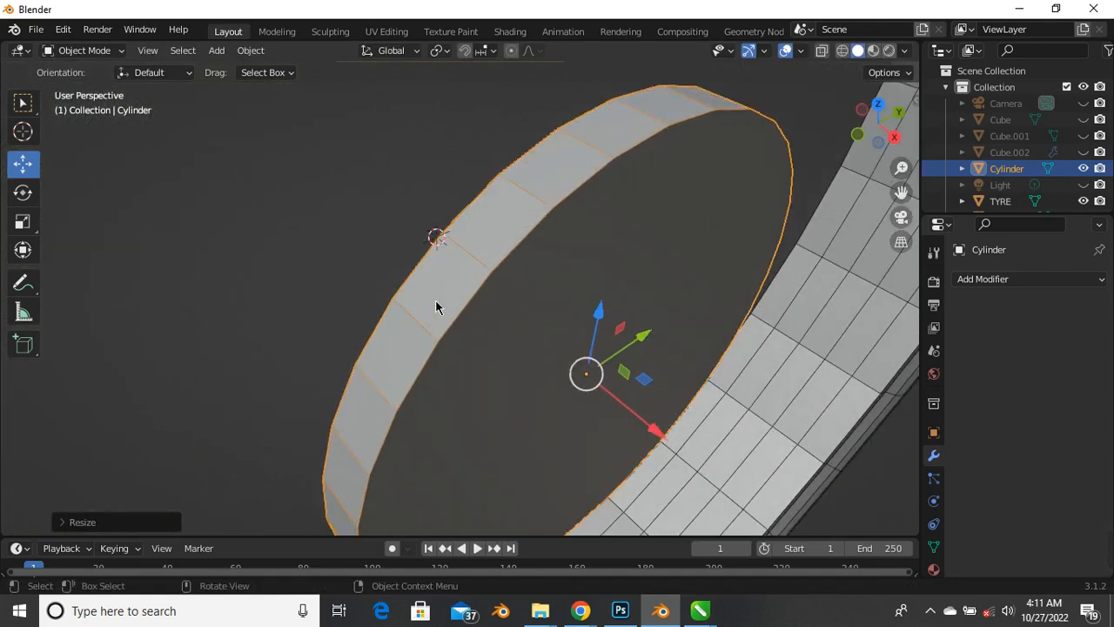
key(Tab)
scroll(514, 224, down, 2)
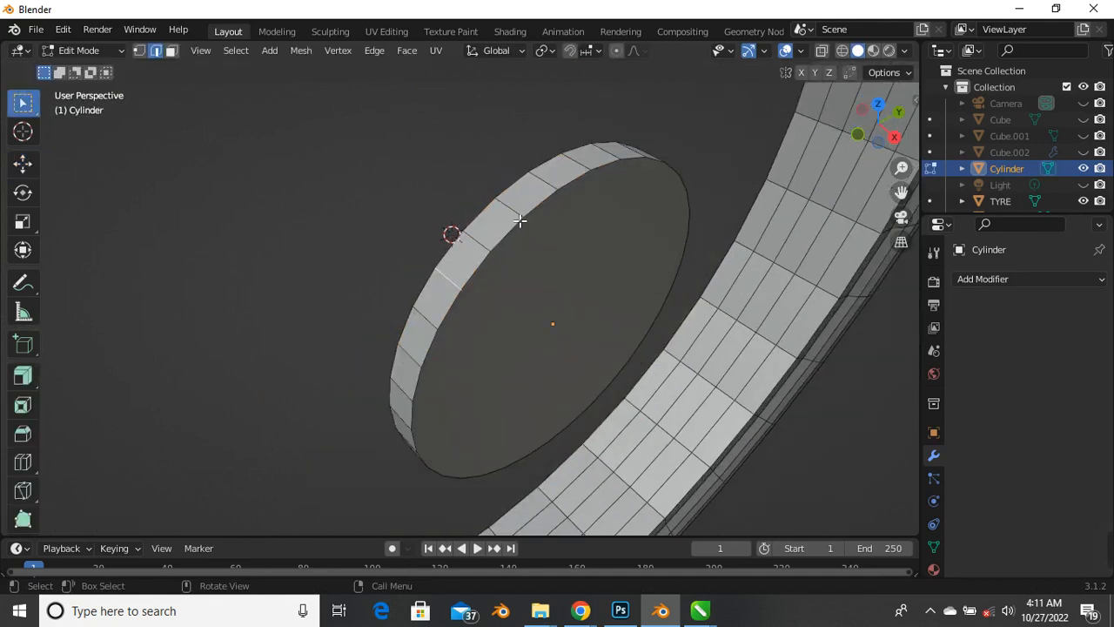
middle_drag(520, 222, 486, 267)
scroll(412, 251, up, 2)
scroll(411, 251, down, 3)
scroll(497, 249, up, 2)
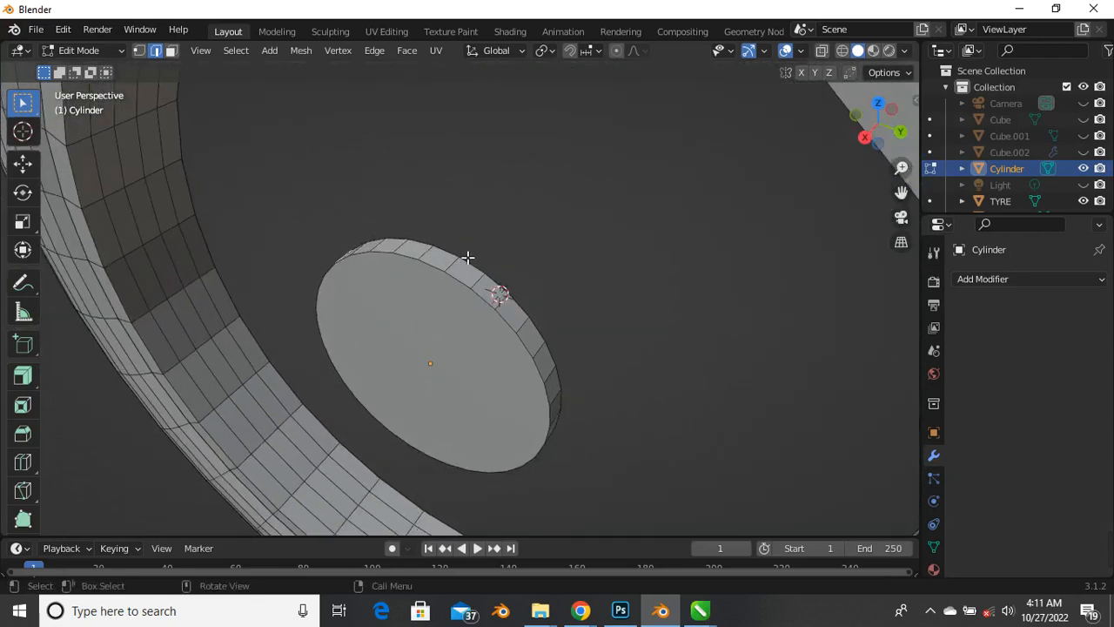
click(171, 52)
middle_drag(758, 394, 709, 386)
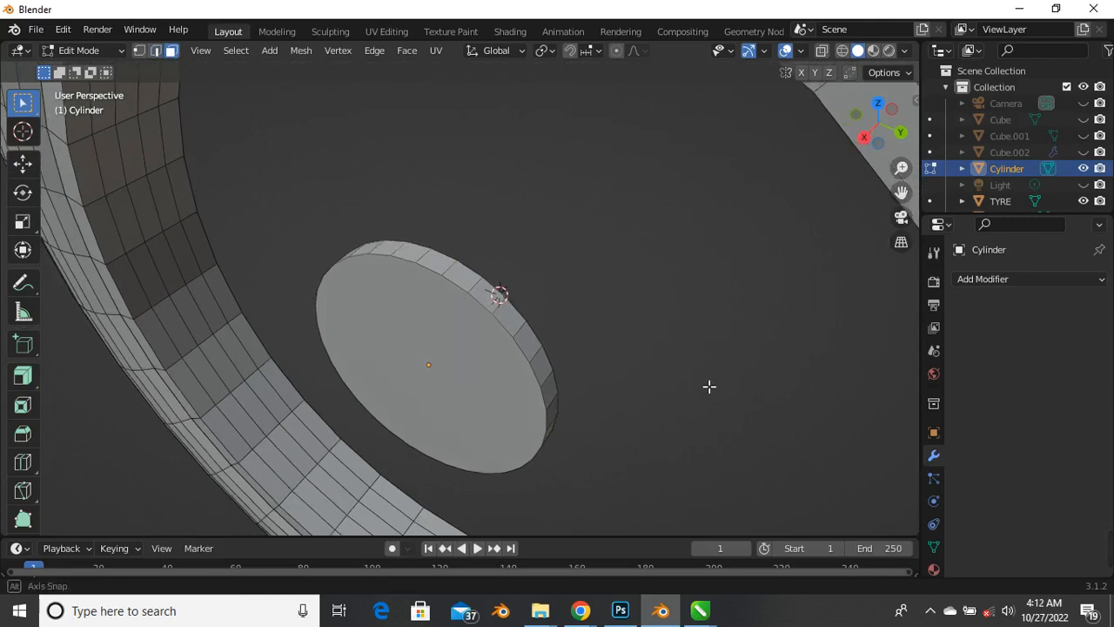
Select every other narrow side face all the way around the disc's rim
scroll(510, 308, up, 4)
middle_drag(523, 345, 508, 366)
shift+click(503, 377)
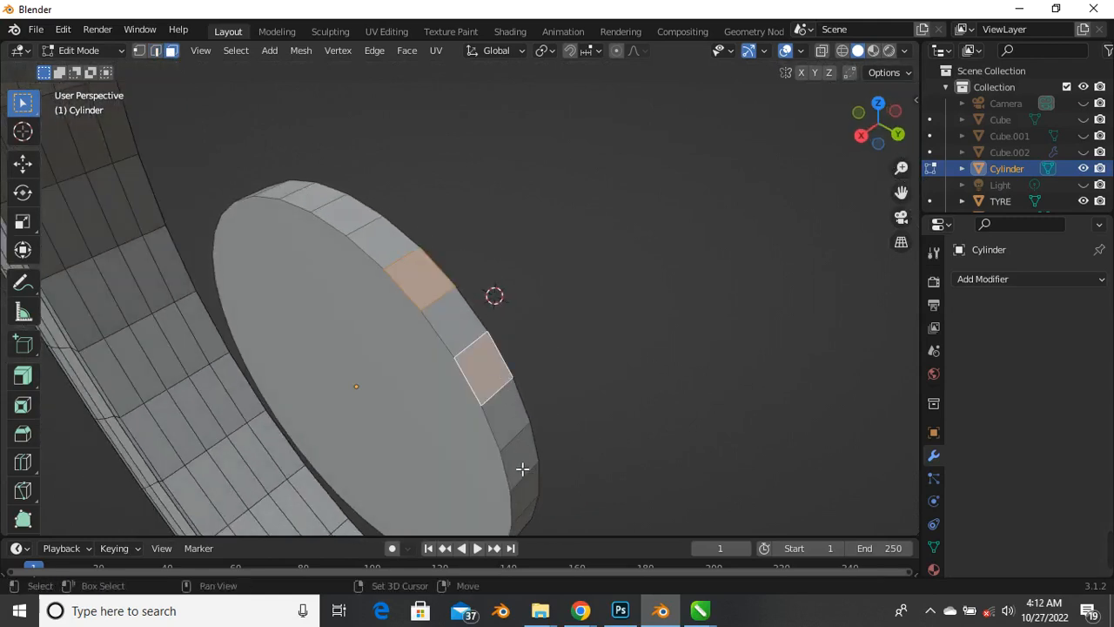
middle_drag(523, 469, 470, 257)
shift+click(463, 281)
shift+click(465, 272)
middle_drag(497, 362, 497, 269)
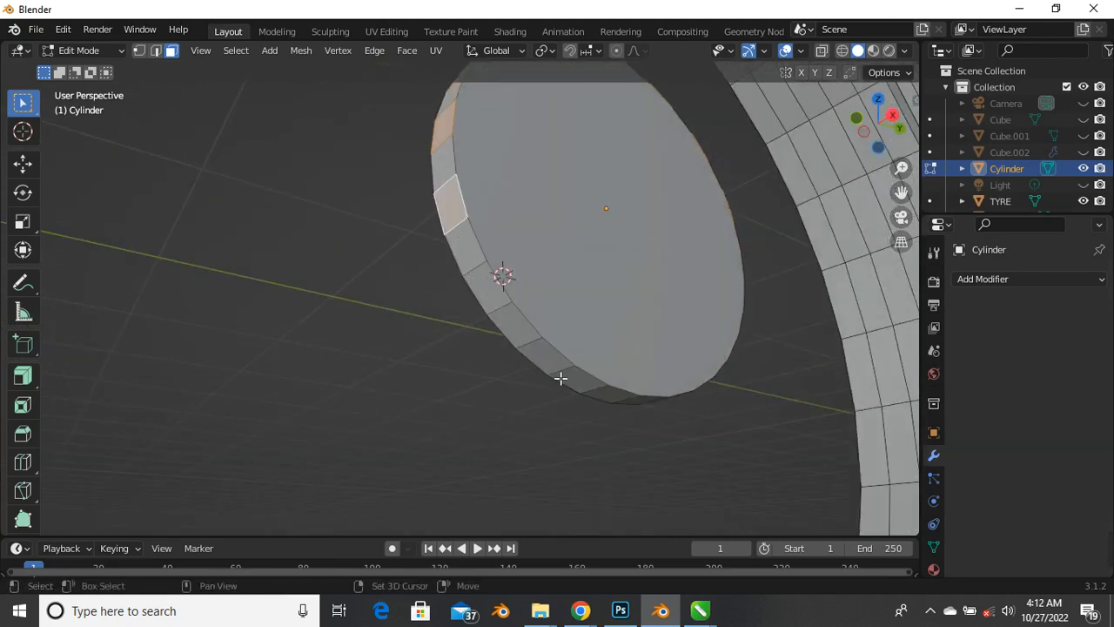
shift+click(492, 296)
middle_drag(561, 349, 488, 345)
shift+click(492, 269)
shift+click(574, 297)
shift+click(378, 326)
shift+click(428, 257)
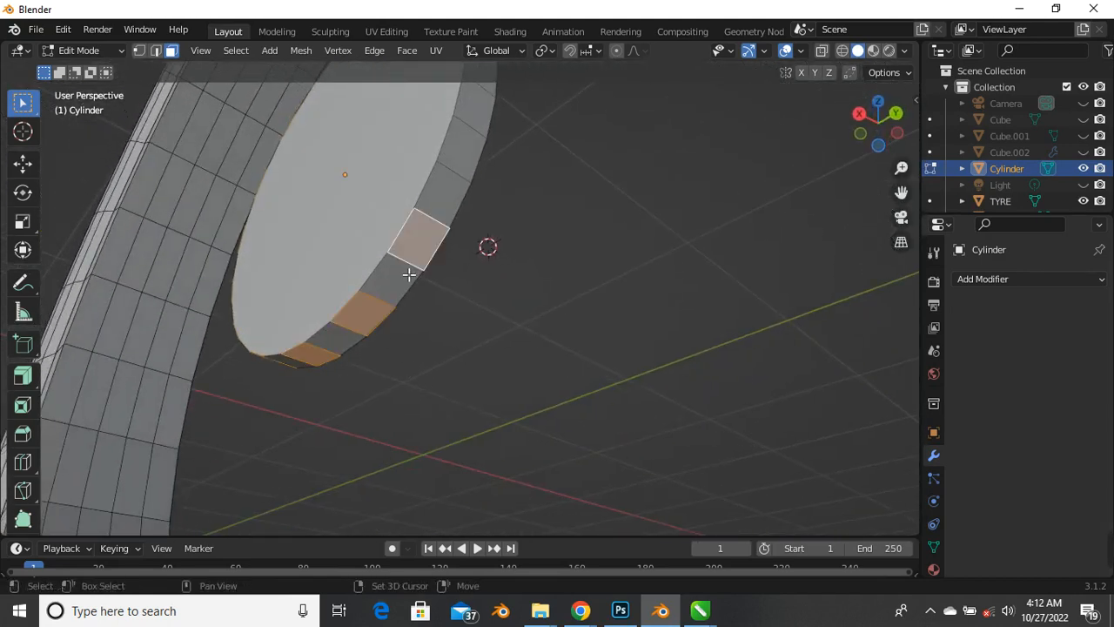
middle_drag(406, 274, 445, 347)
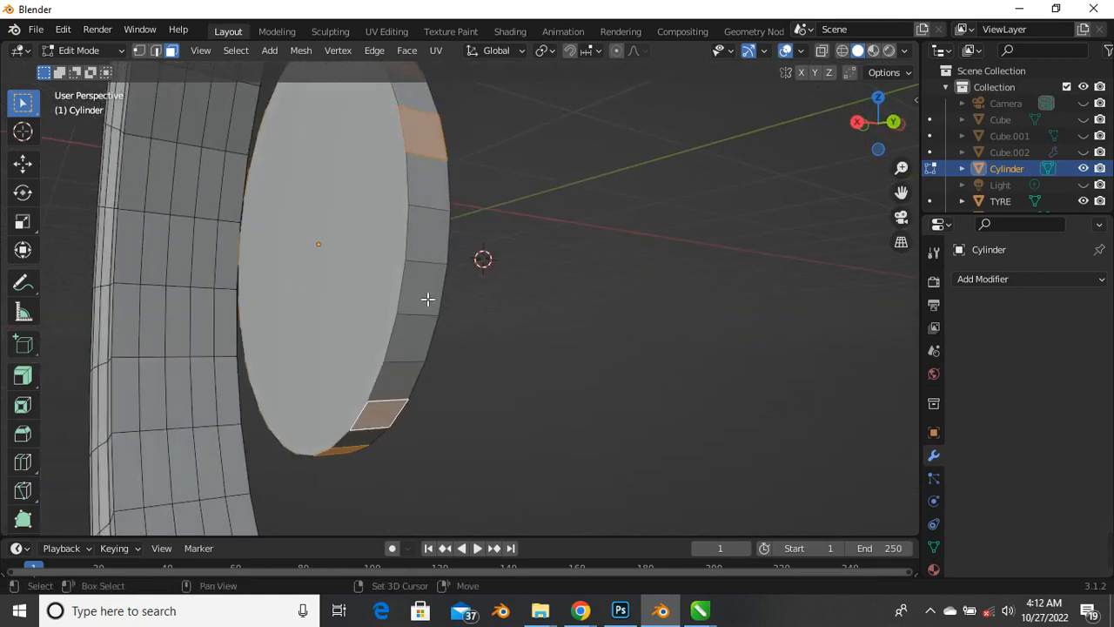
shift+click(420, 335)
shift+click(434, 246)
Extrude the selected rim faces outward along their normals by about 2.26 m to form spokes reaching the tyre
middle_drag(433, 271, 484, 319)
scroll(507, 370, down, 3)
scroll(484, 319, up, 2)
scroll(463, 355, down, 3)
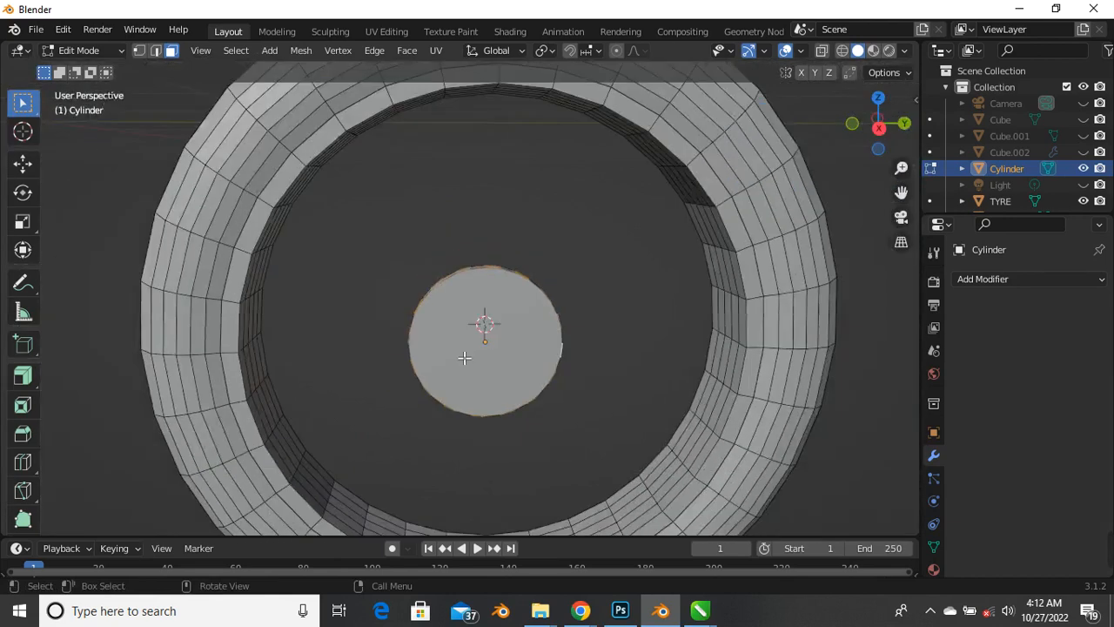
scroll(493, 348, up, 3)
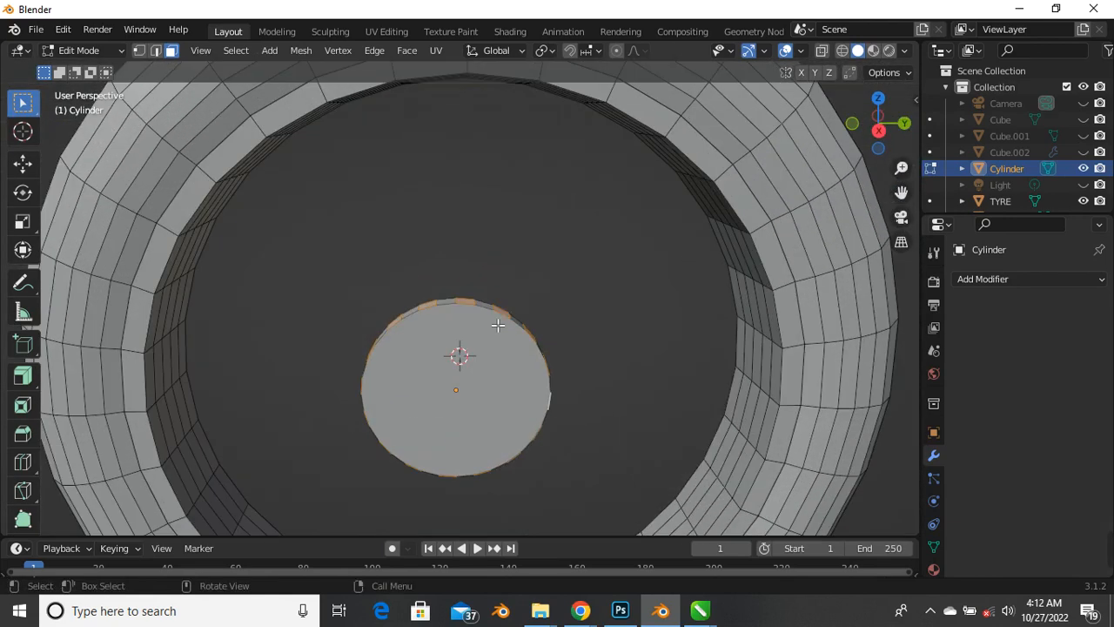
click(23, 376)
scroll(515, 345, down, 2)
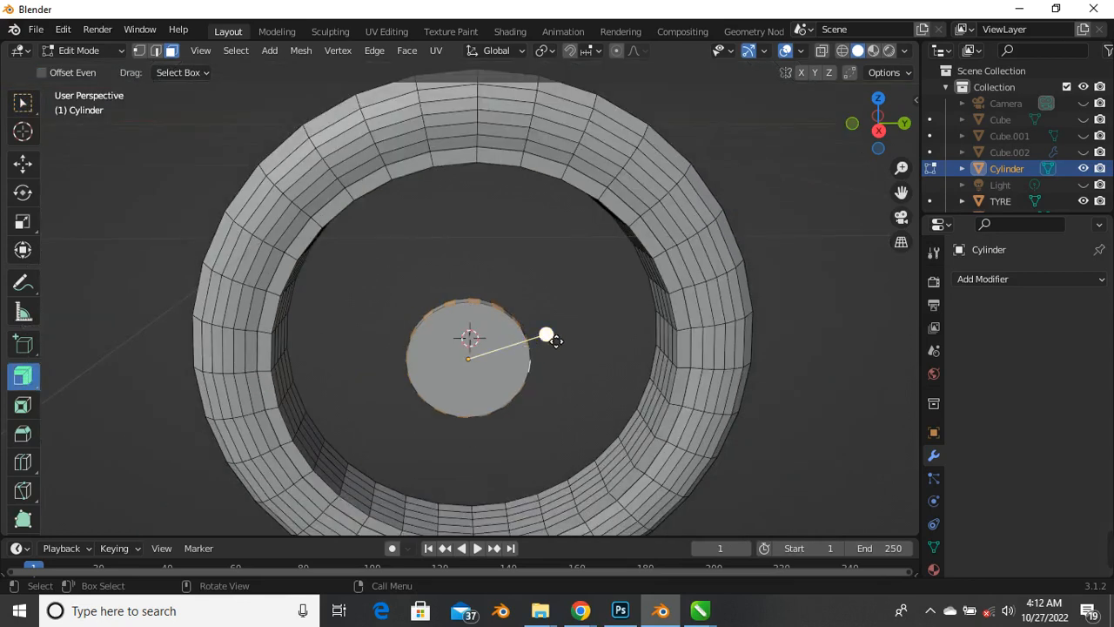
drag(555, 340, 911, 103)
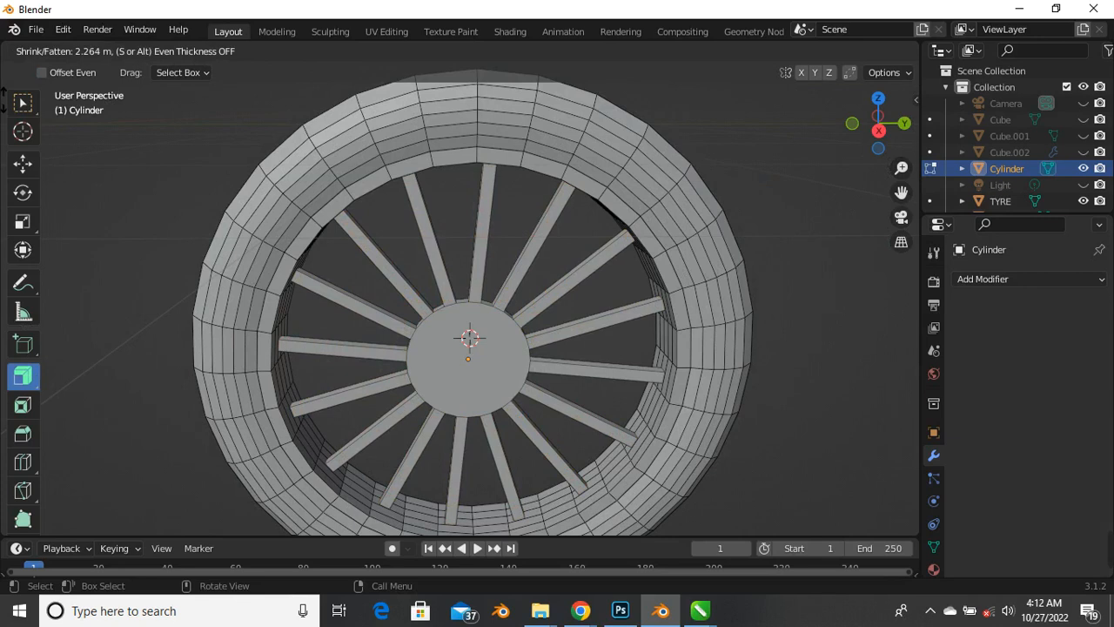
drag(912, 103, 911, 102)
click(22, 105)
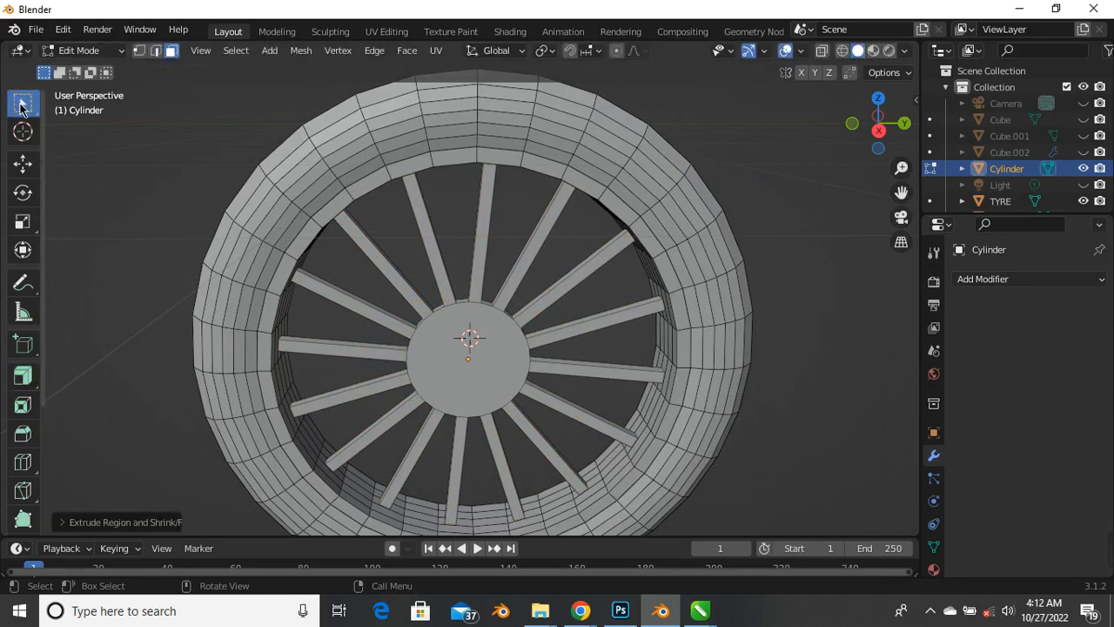
Examine the spokes and hub inside the tyre from several angles
scroll(386, 316, down, 3)
middle_drag(386, 316, 236, 293)
scroll(420, 299, up, 3)
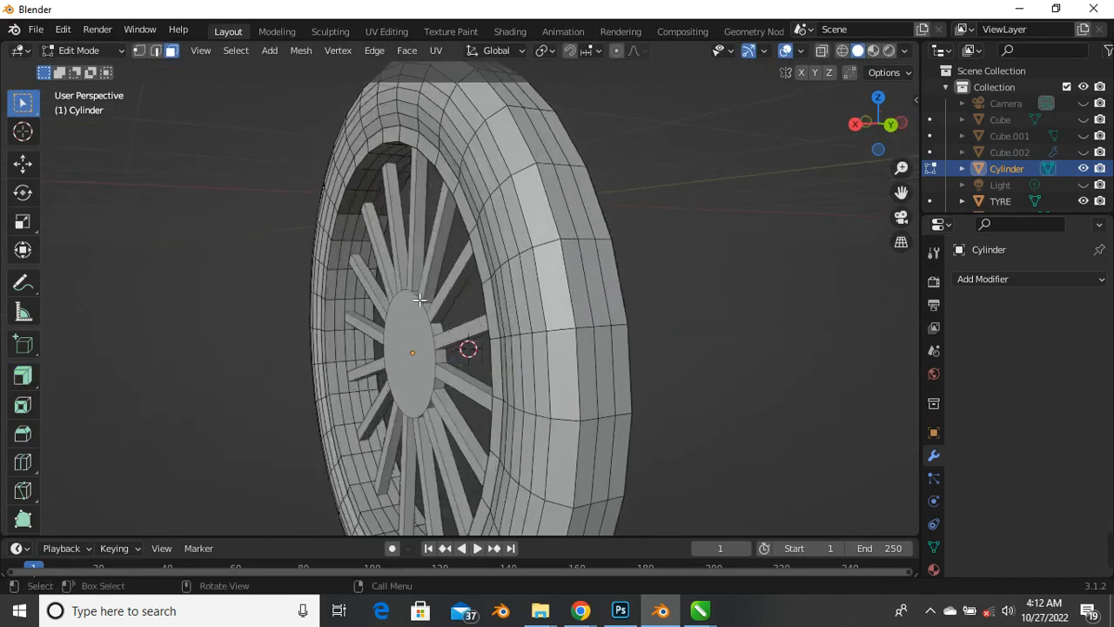
middle_drag(419, 299, 450, 304)
scroll(414, 346, up, 4)
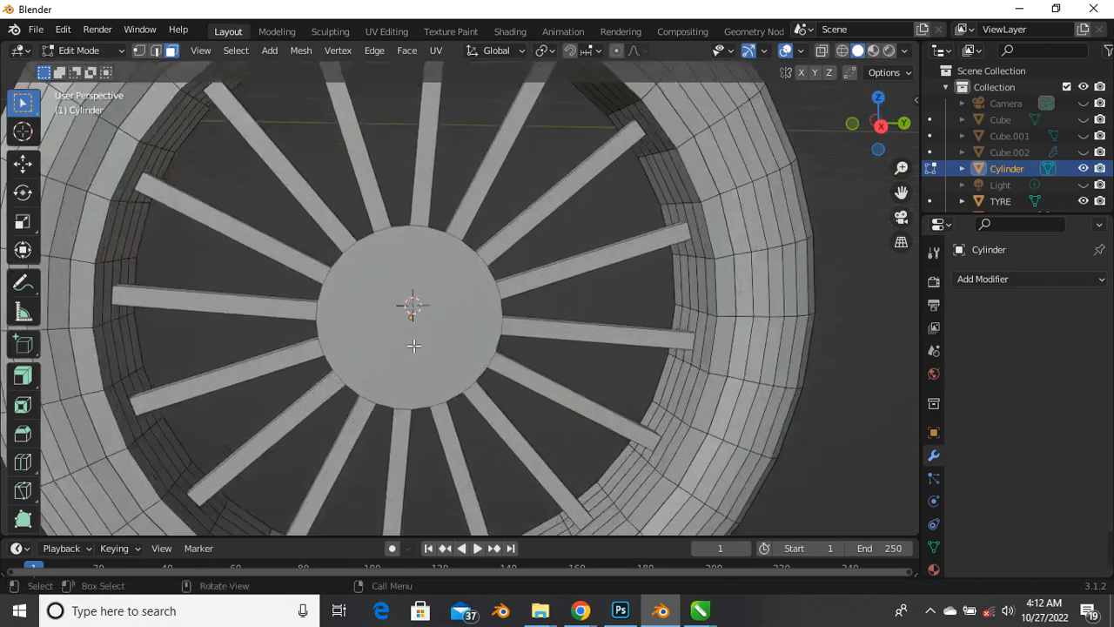
scroll(414, 346, down, 3)
scroll(432, 348, up, 4)
middle_drag(428, 369, 625, 327)
Select the hub's flat end faces, extrude them slightly along their normals, and try scaling them up to about 1.33
click(334, 327)
scroll(438, 360, down, 2)
scroll(417, 356, up, 2)
middle_drag(626, 325, 440, 348)
scroll(326, 360, down, 4)
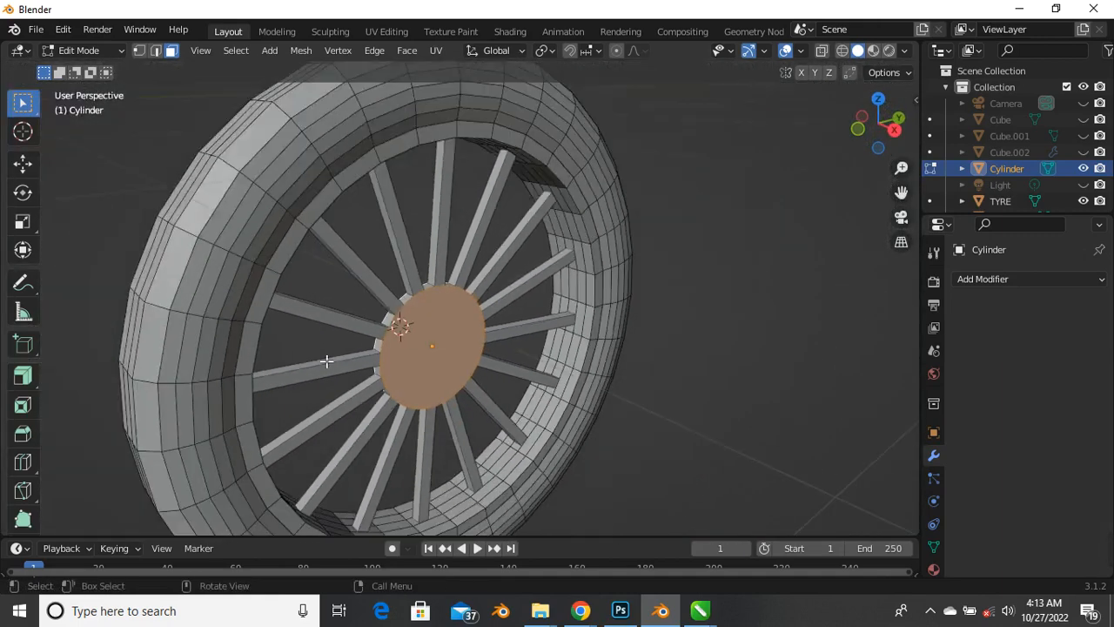
scroll(345, 323, down, 2)
middle_drag(343, 331, 436, 370)
scroll(431, 335, up, 2)
middle_drag(340, 370, 404, 369)
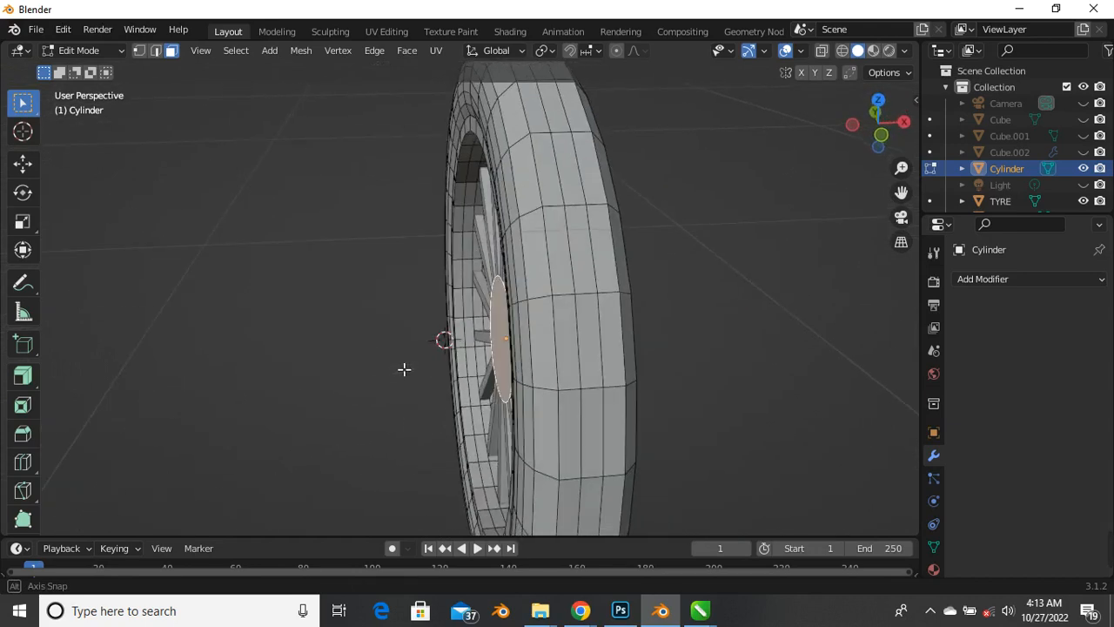
click(26, 377)
middle_drag(304, 356, 391, 374)
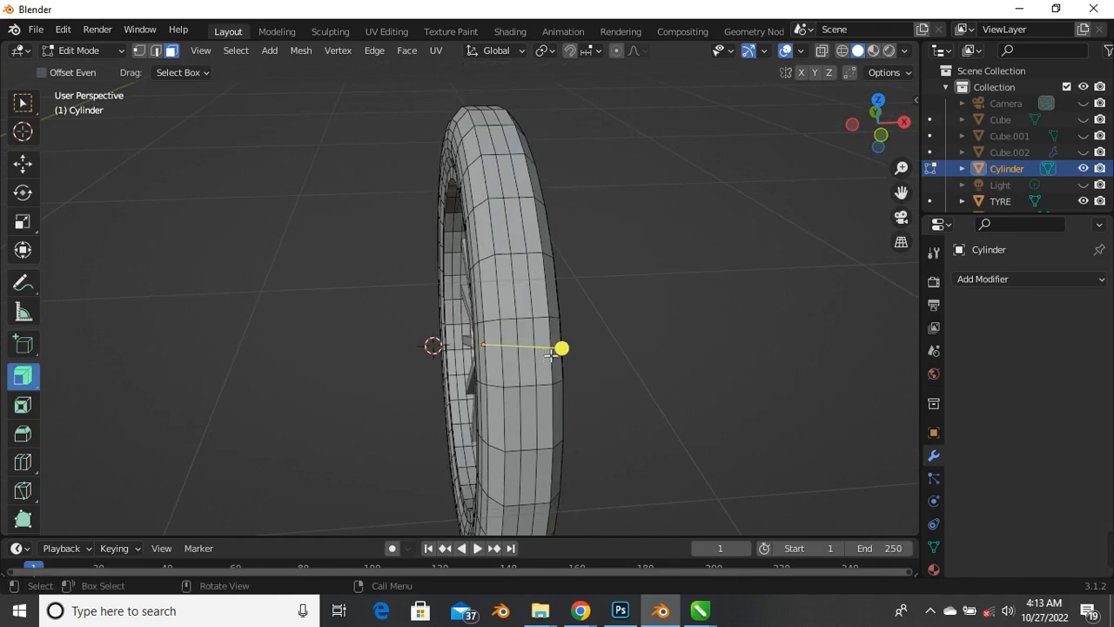
drag(551, 355, 528, 356)
middle_drag(528, 356, 403, 374)
key(s)
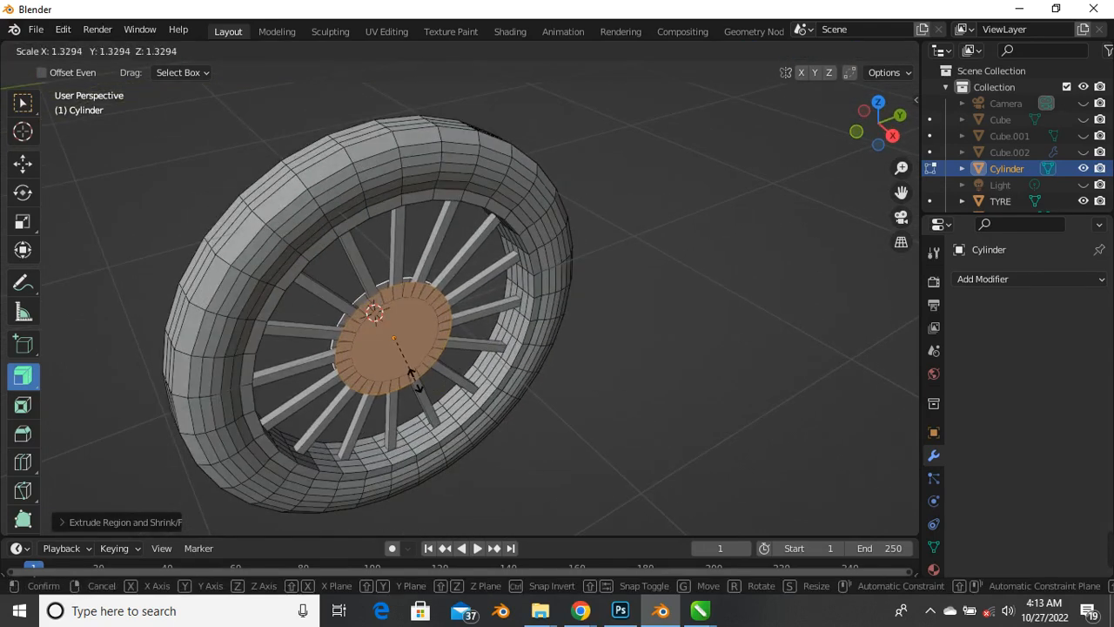
right_click(412, 375)
Undo the extrusion and selection of the hub's flat end faces
key(ctrl+z)
key(ctrl+z)
key(ctrl+z)
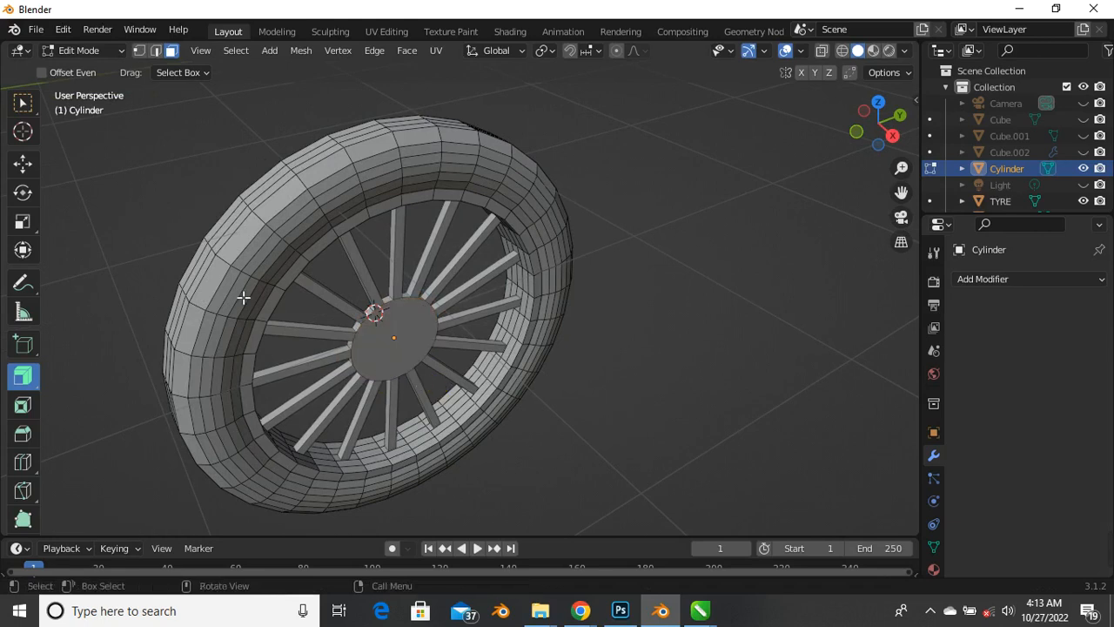
Select the hub's two flat end faces on opposite sides of the wheel
middle_drag(217, 278, 248, 271)
click(388, 351)
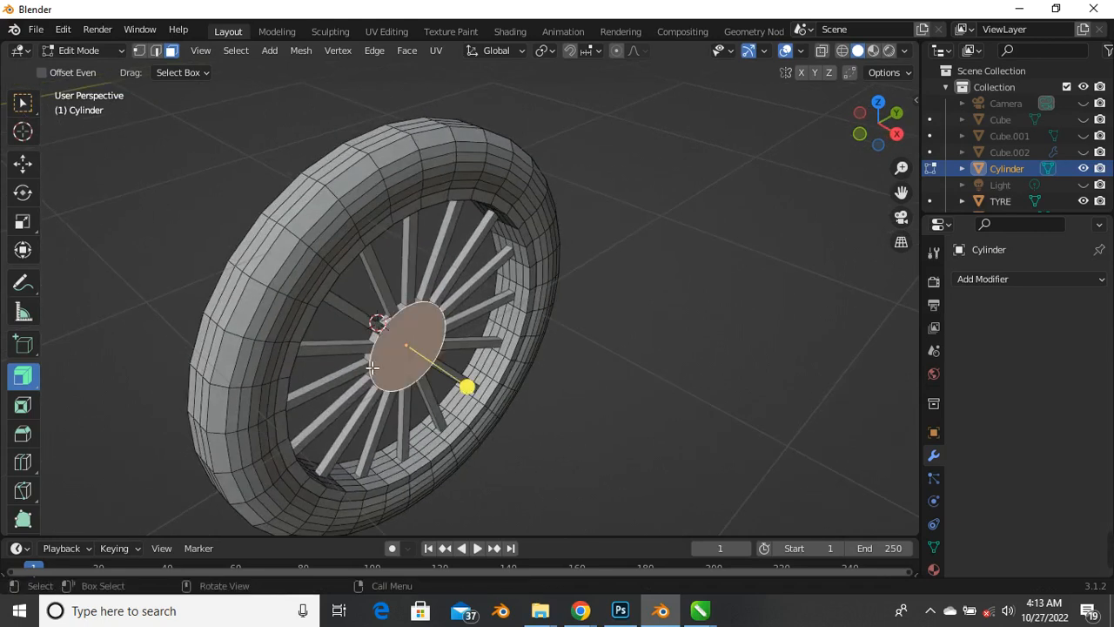
middle_drag(389, 351, 549, 365)
scroll(545, 348, up, 4)
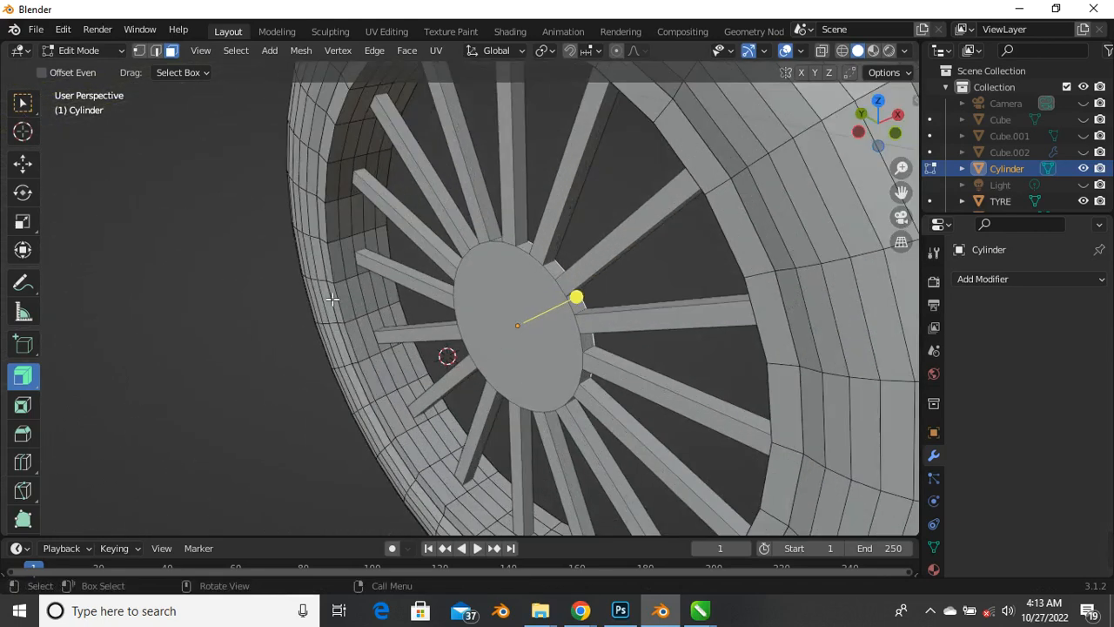
shift+click(519, 376)
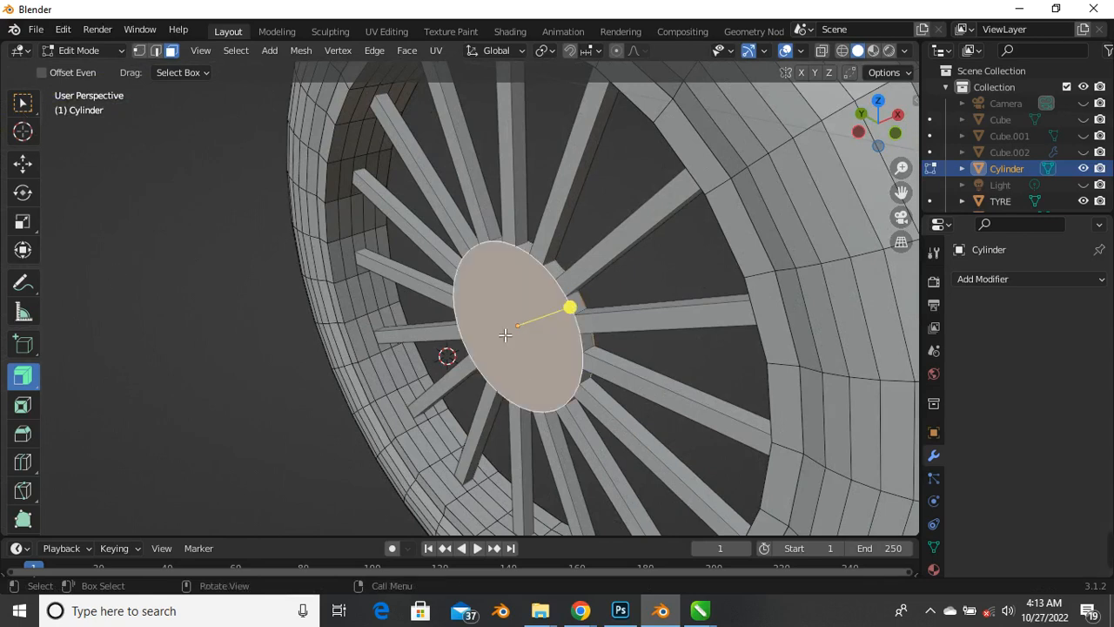
scroll(504, 337, down, 2)
middle_drag(520, 336, 442, 336)
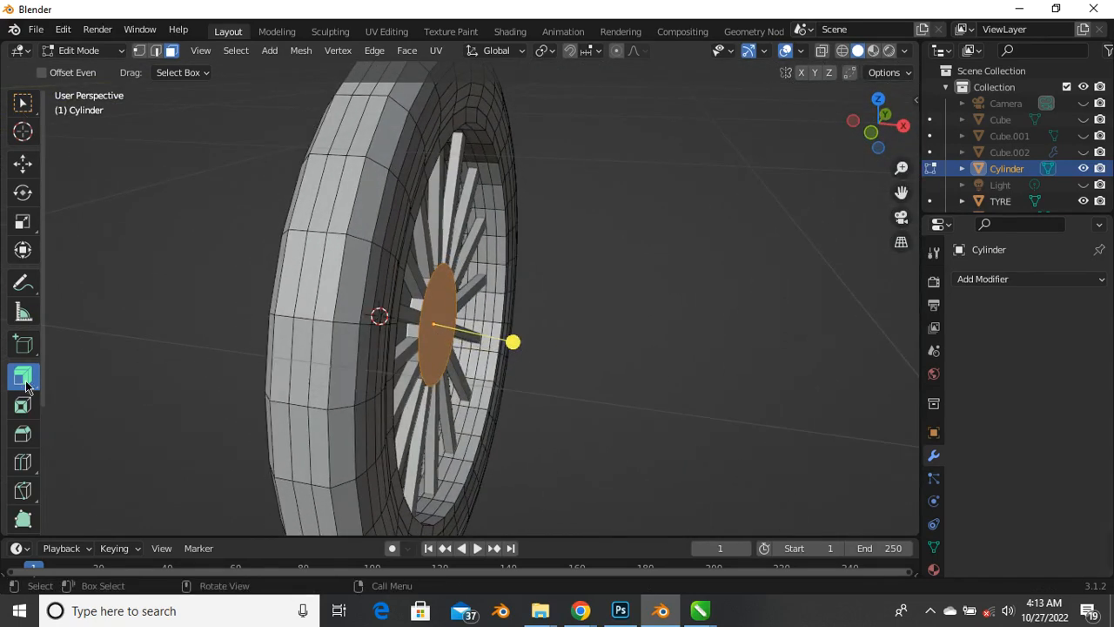
Extrude the hub's two end faces outward with Extrude Individual to thicken the hub beyond the spokes
click(33, 391)
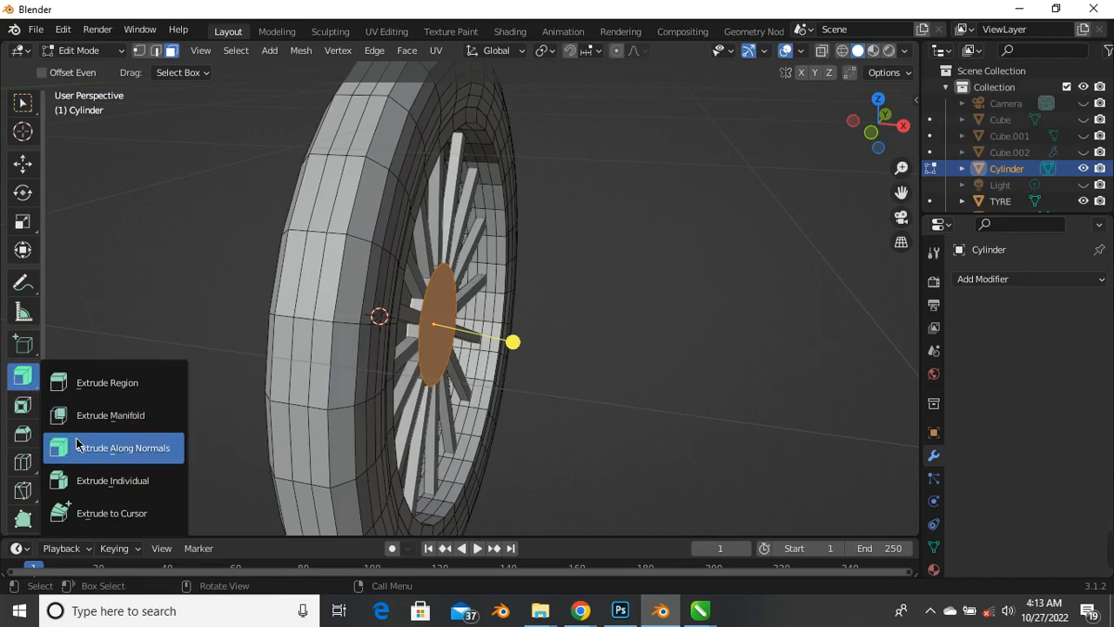
click(102, 481)
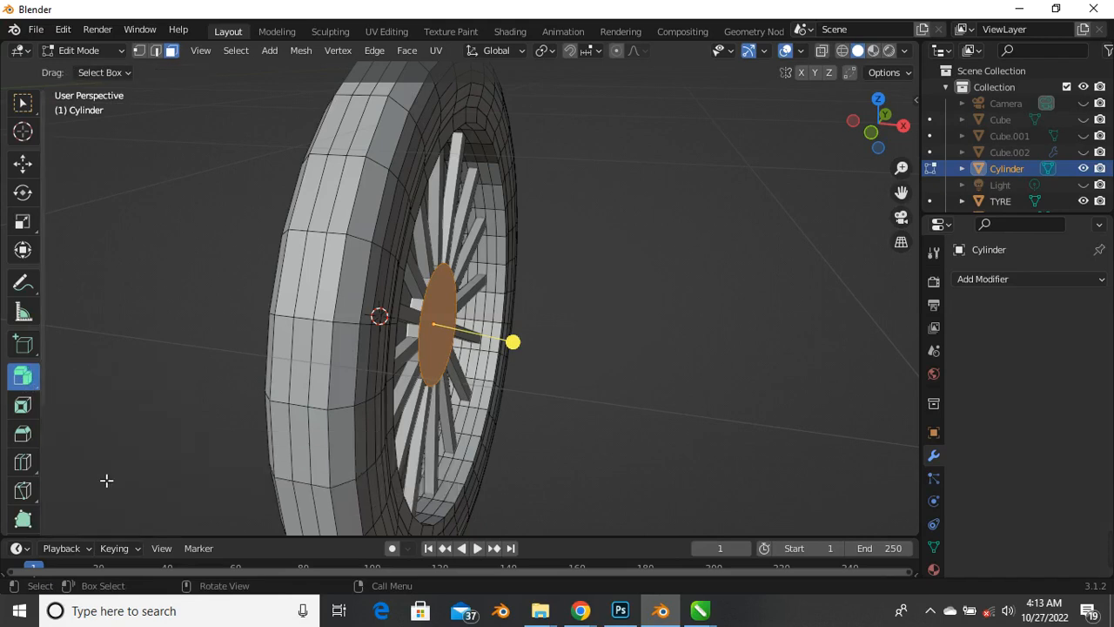
middle_drag(373, 382, 372, 410)
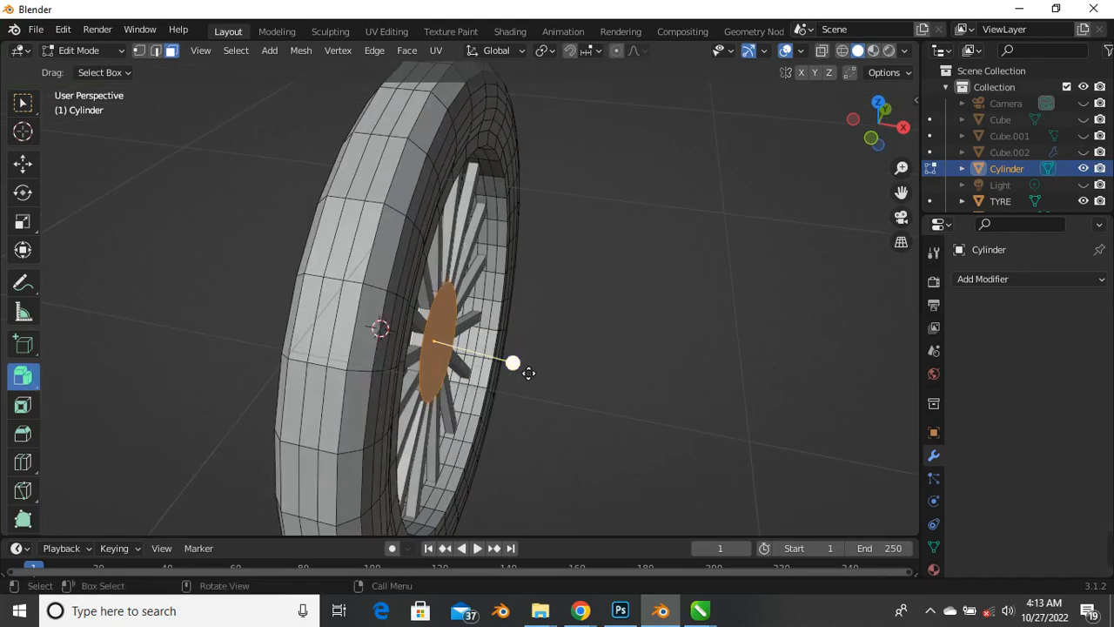
drag(519, 369, 416, 309)
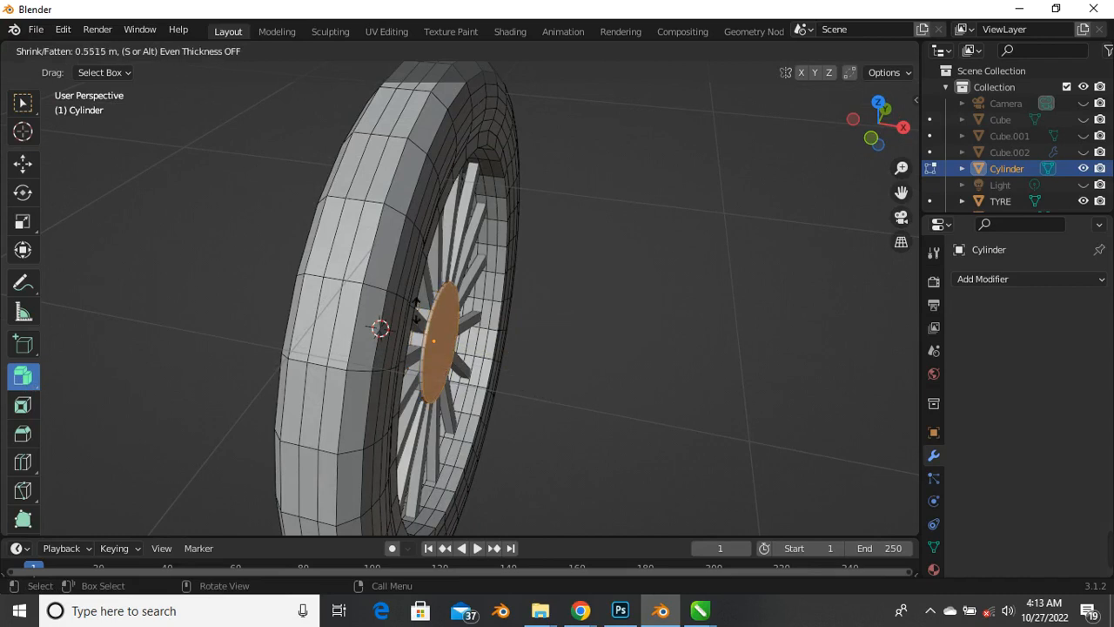
drag(311, 273, 261, 155)
drag(199, 526, 199, 524)
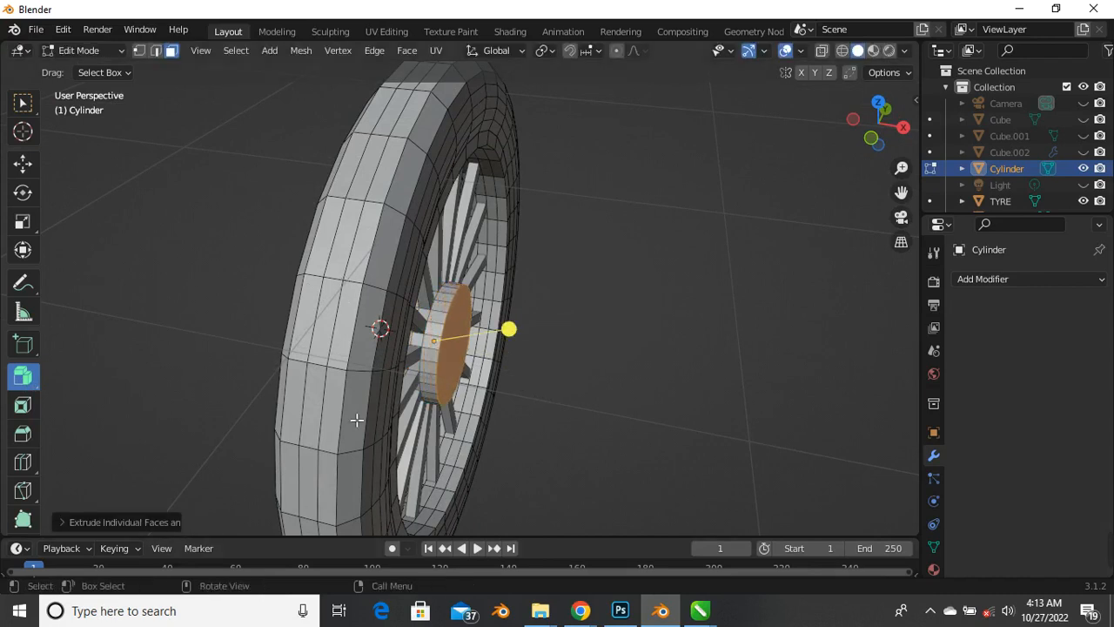
Extrude the two raised end faces individually once more to add a second hub segment on each side
middle_drag(356, 419, 432, 428)
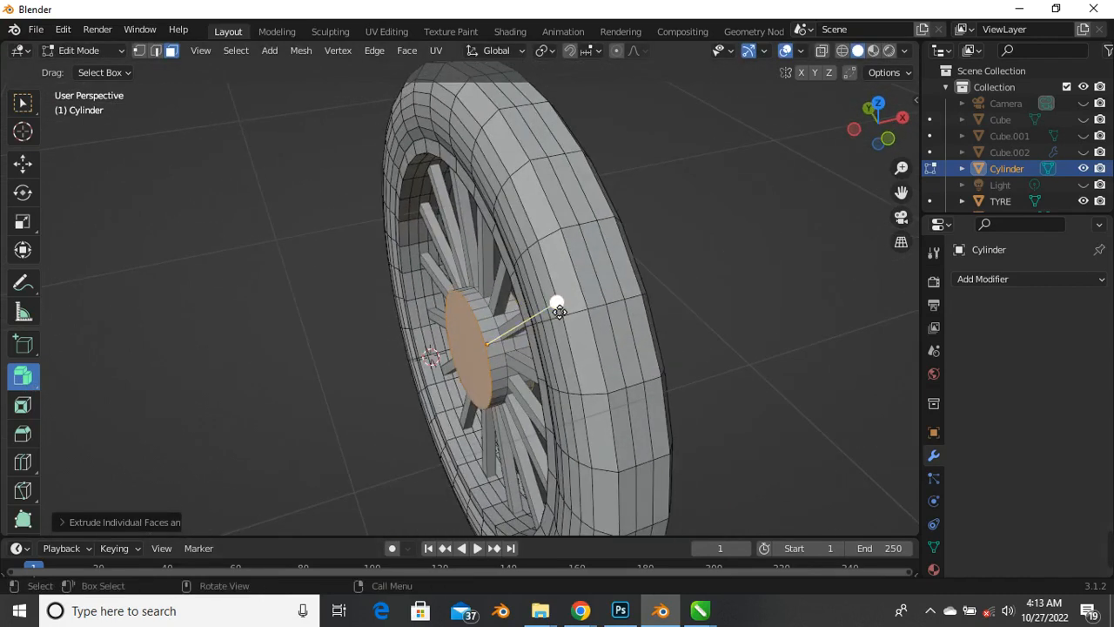
scroll(558, 310, up, 3)
drag(523, 311, 580, 139)
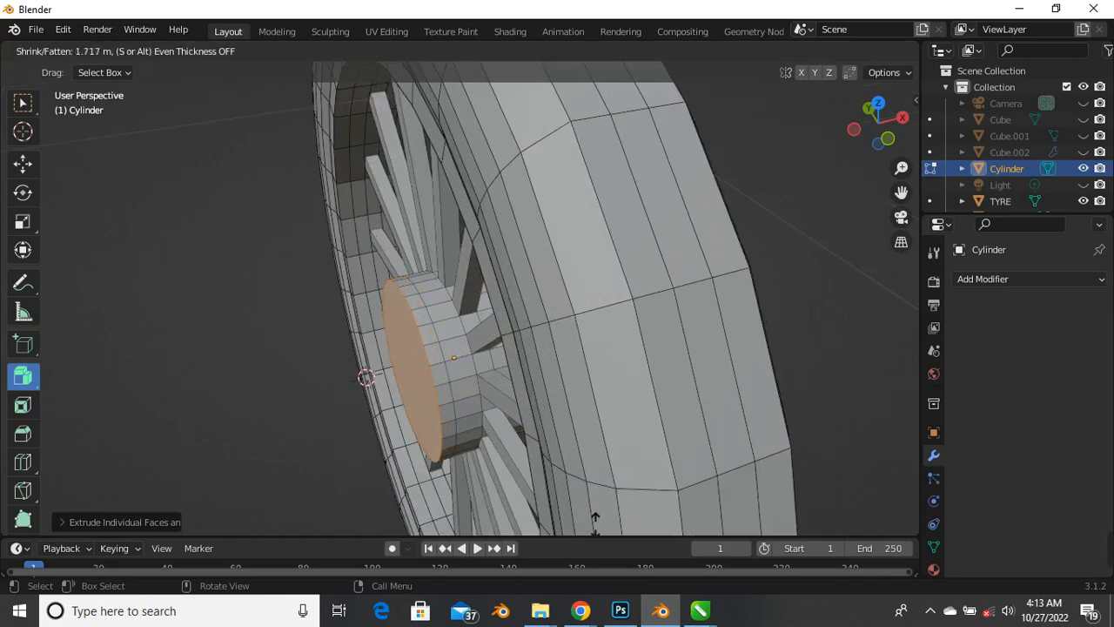
drag(583, 400, 577, 375)
scroll(587, 378, down, 3)
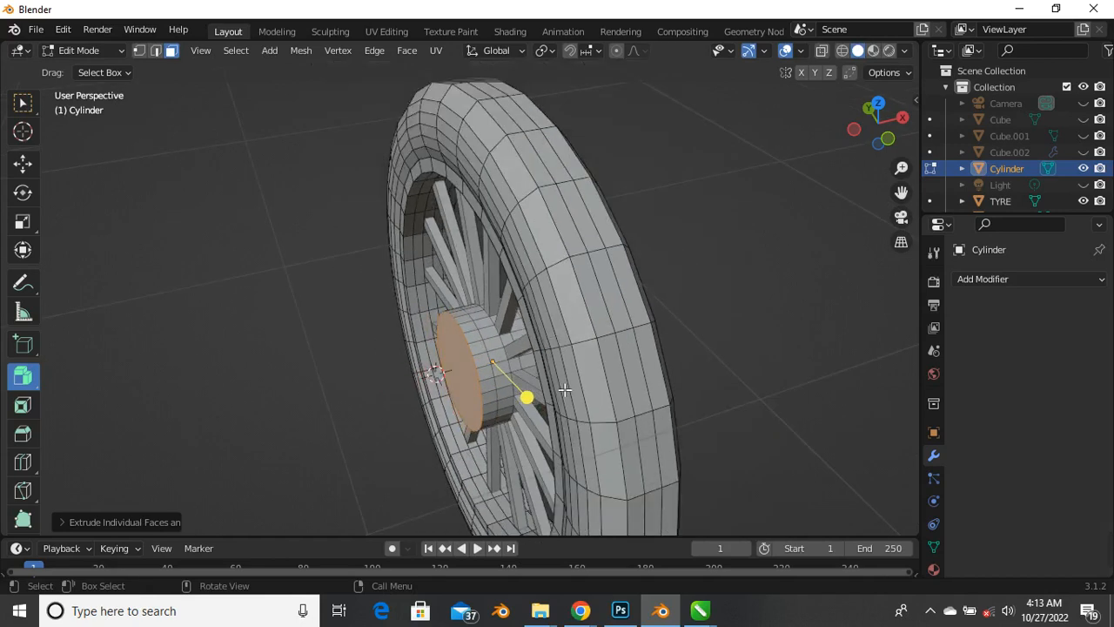
Scale down the two outer end faces uniformly so the hub's outermost segments taper inward
middle_drag(567, 388, 458, 389)
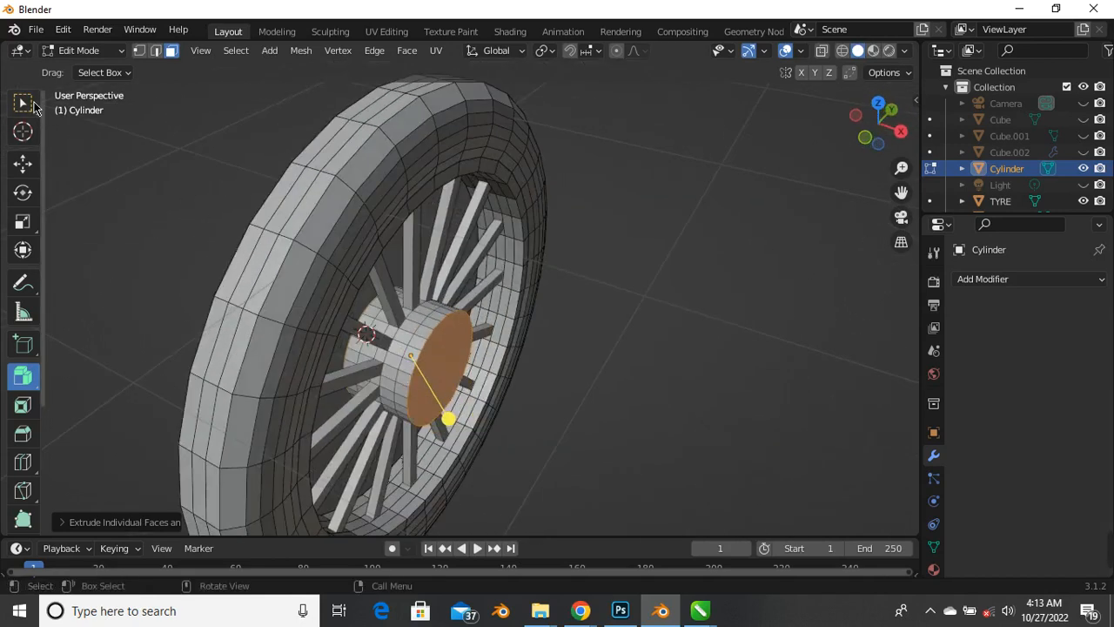
click(24, 104)
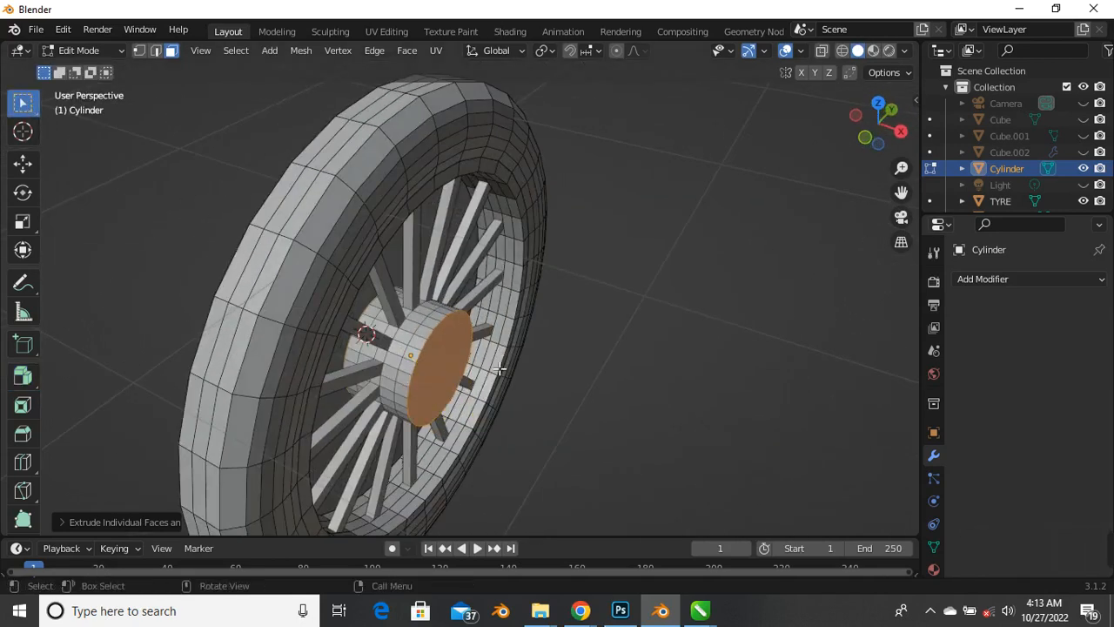
scroll(428, 432, up, 2)
key(s)
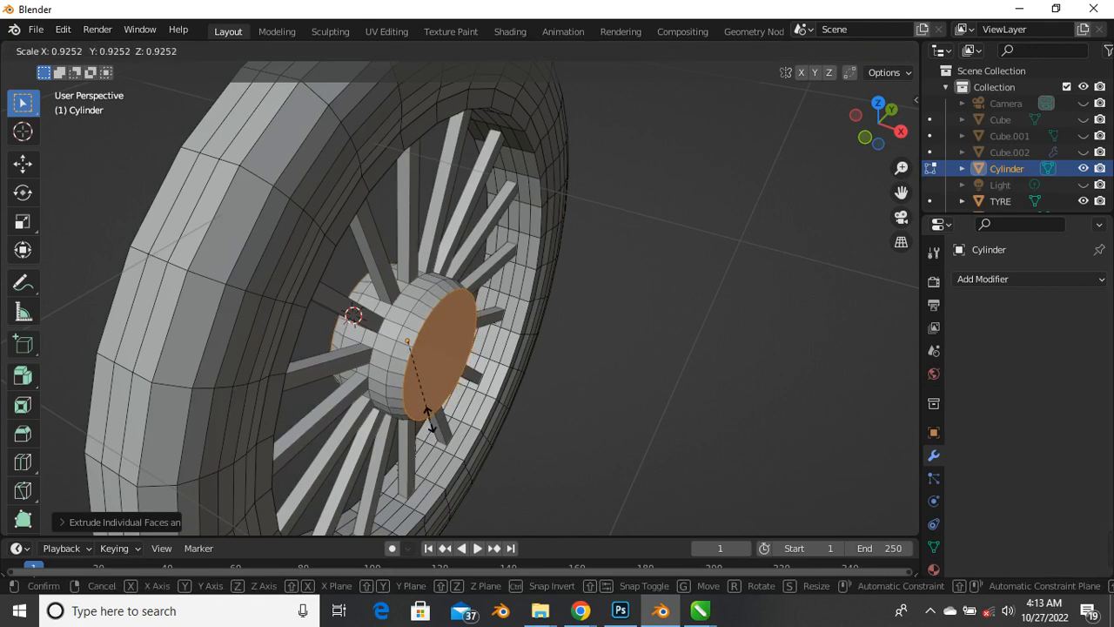
click(427, 411)
scroll(409, 407, up, 4)
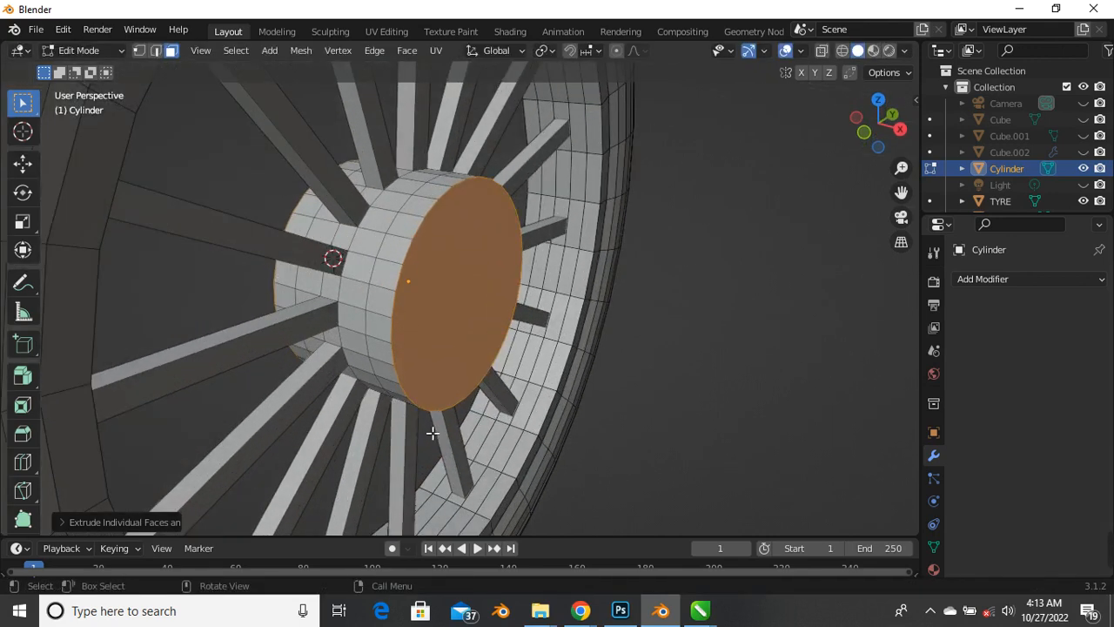
key(s)
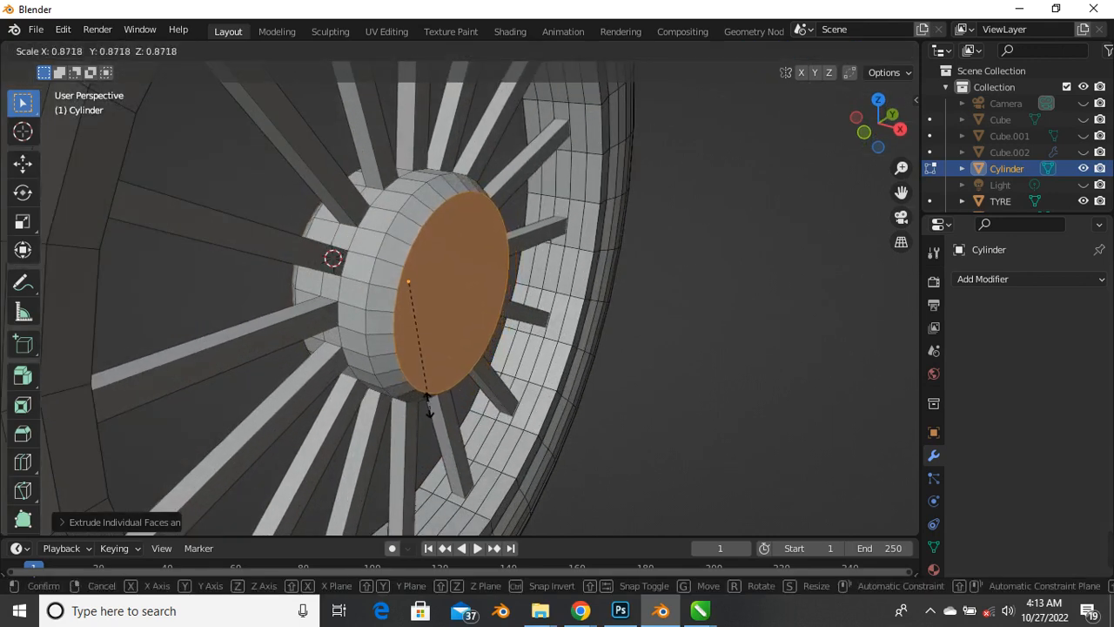
click(432, 406)
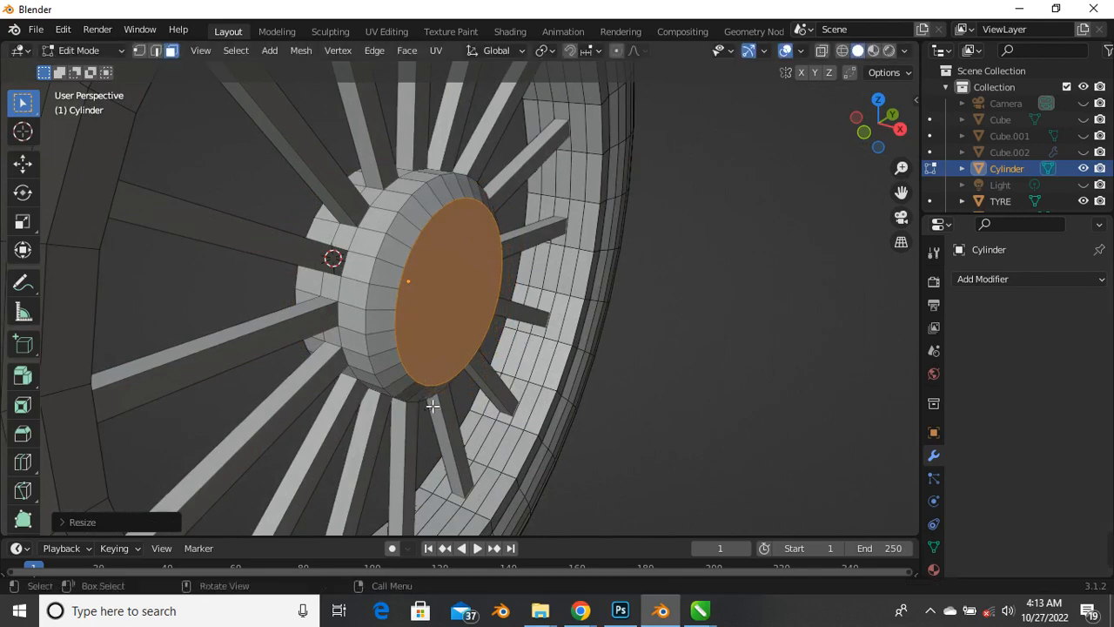
Extrude the tapered hub's two end faces individually outward to form a narrower collar on each side
middle_drag(423, 337, 415, 369)
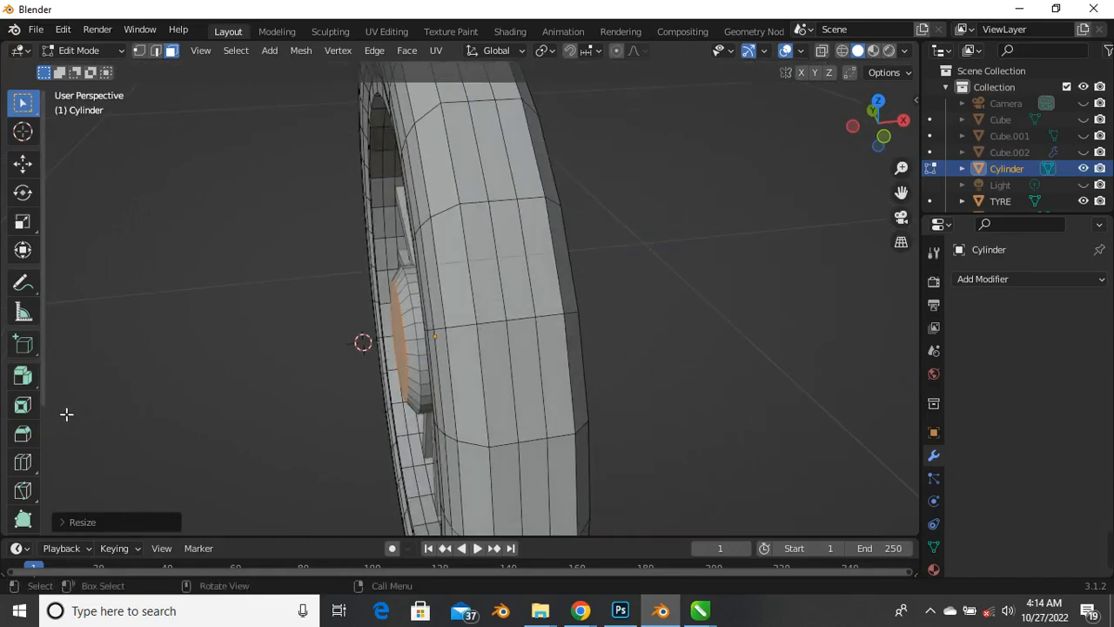
click(24, 378)
middle_drag(323, 374, 532, 381)
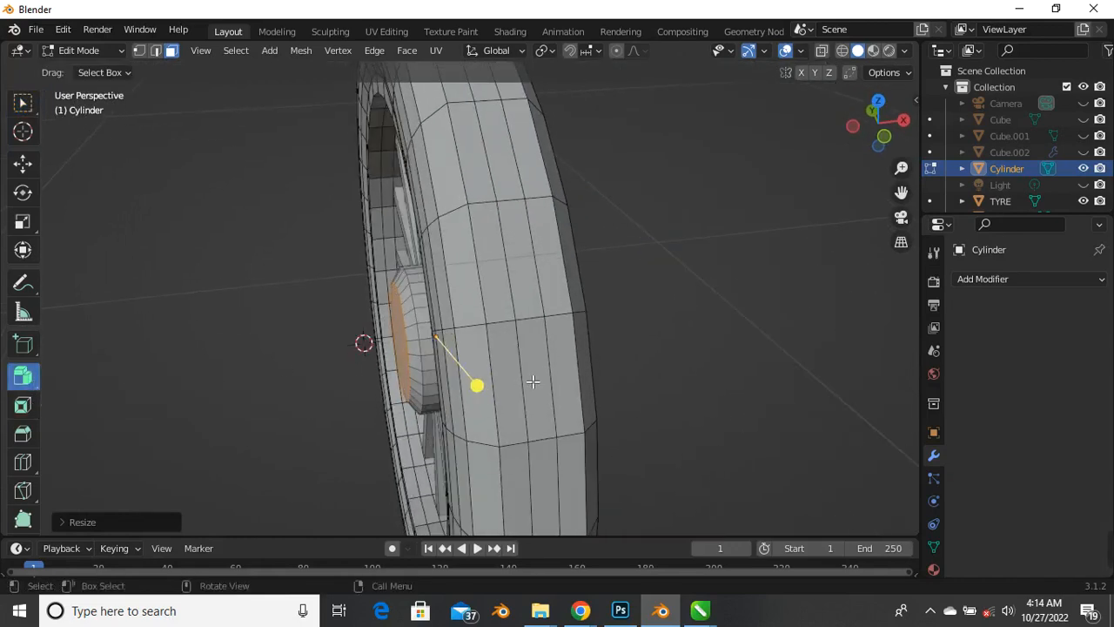
drag(481, 393, 525, 260)
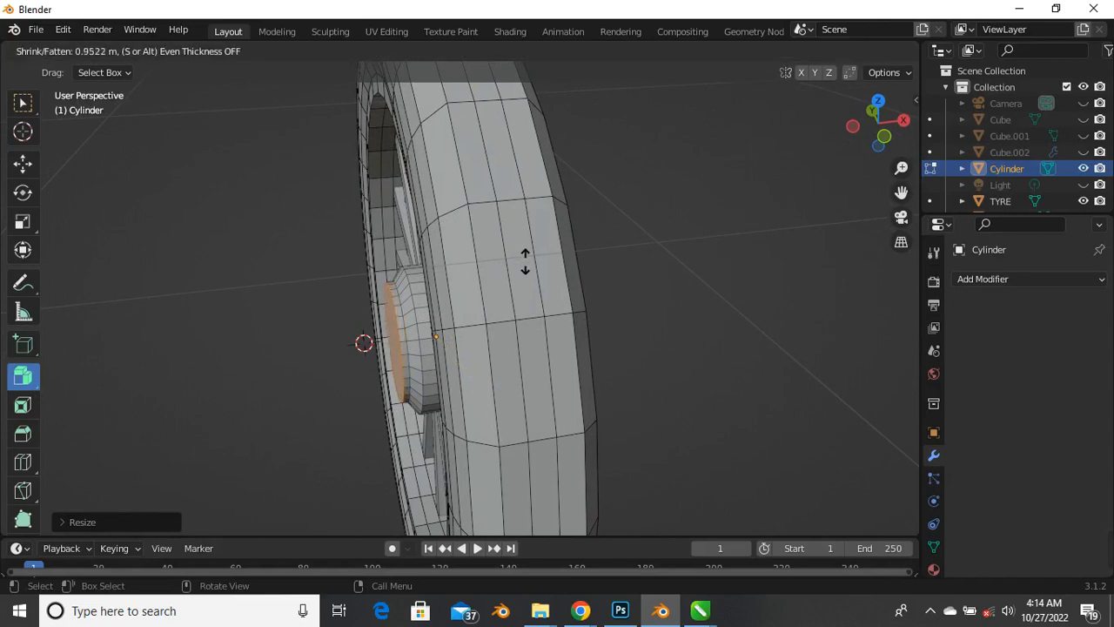
drag(569, 104, 576, 93)
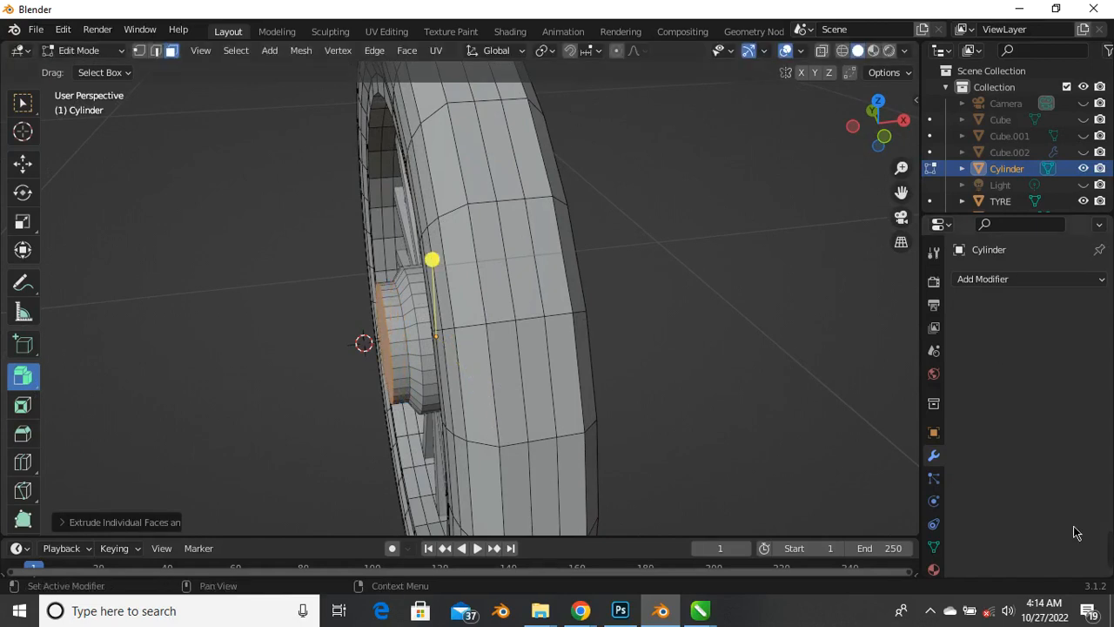
click(752, 551)
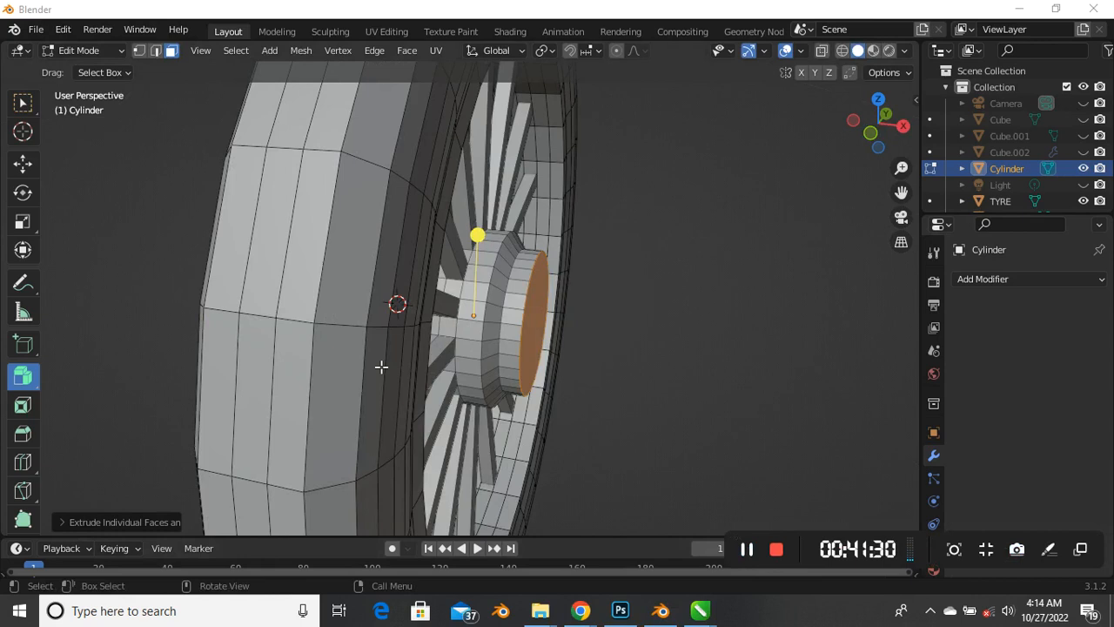
Scale the collar's two end faces down uniformly to about 0.89
middle_drag(380, 367, 488, 275)
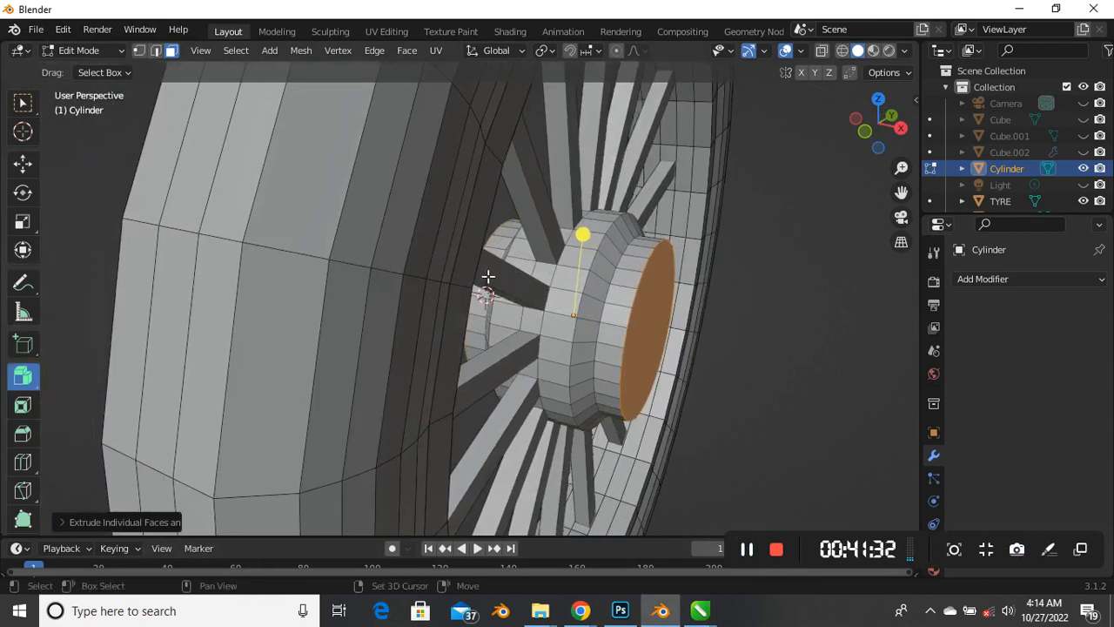
click(23, 112)
scroll(600, 326, down, 3)
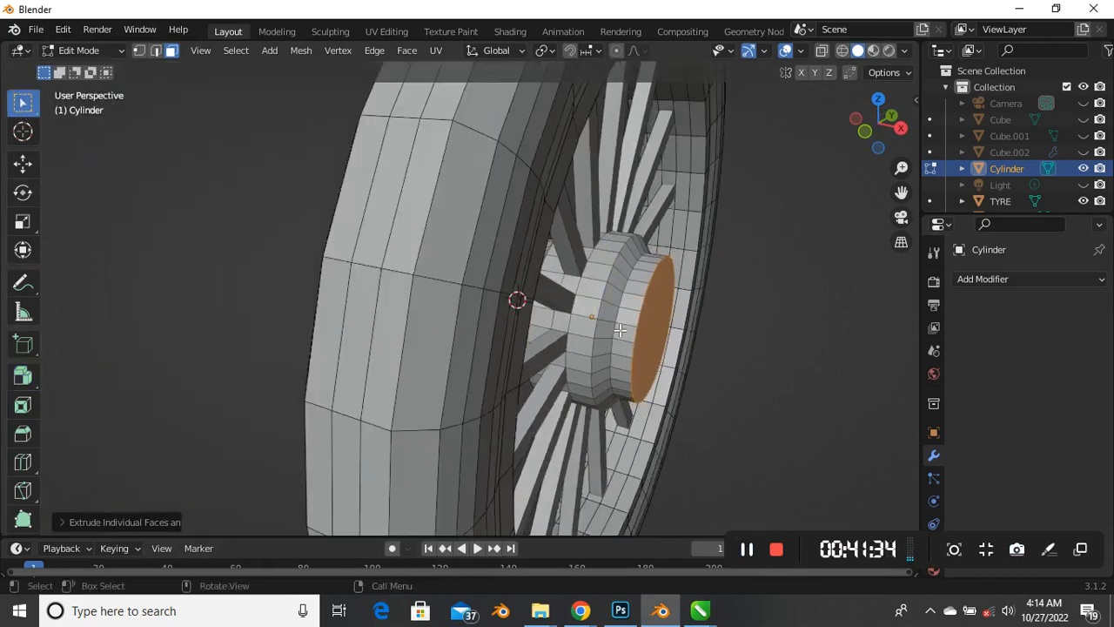
middle_drag(608, 329, 578, 318)
key(s)
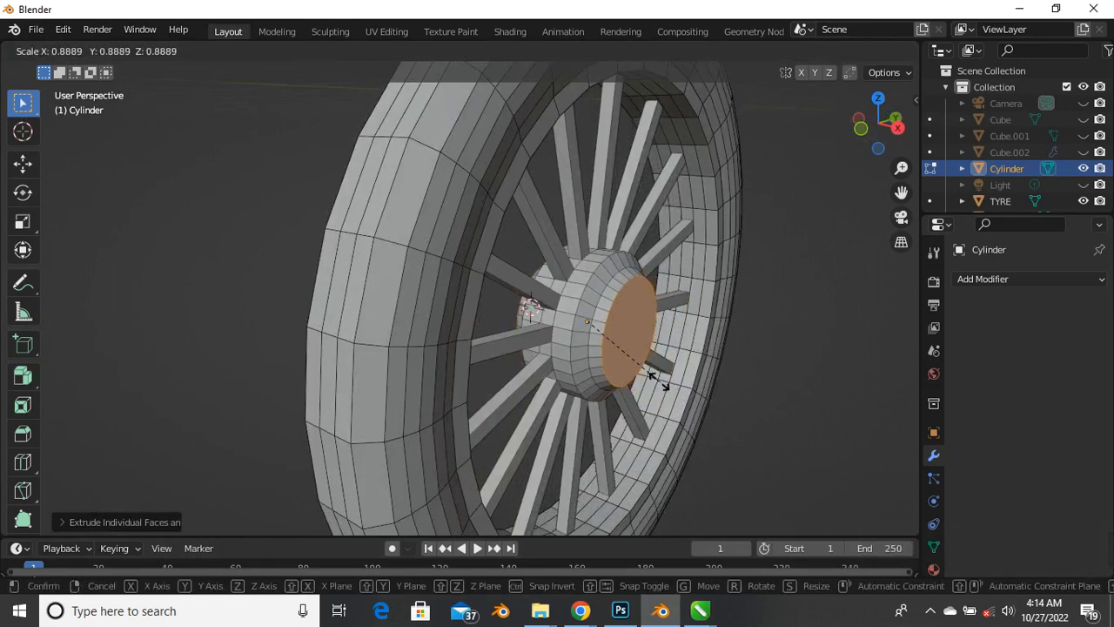
click(661, 385)
middle_drag(661, 388, 383, 392)
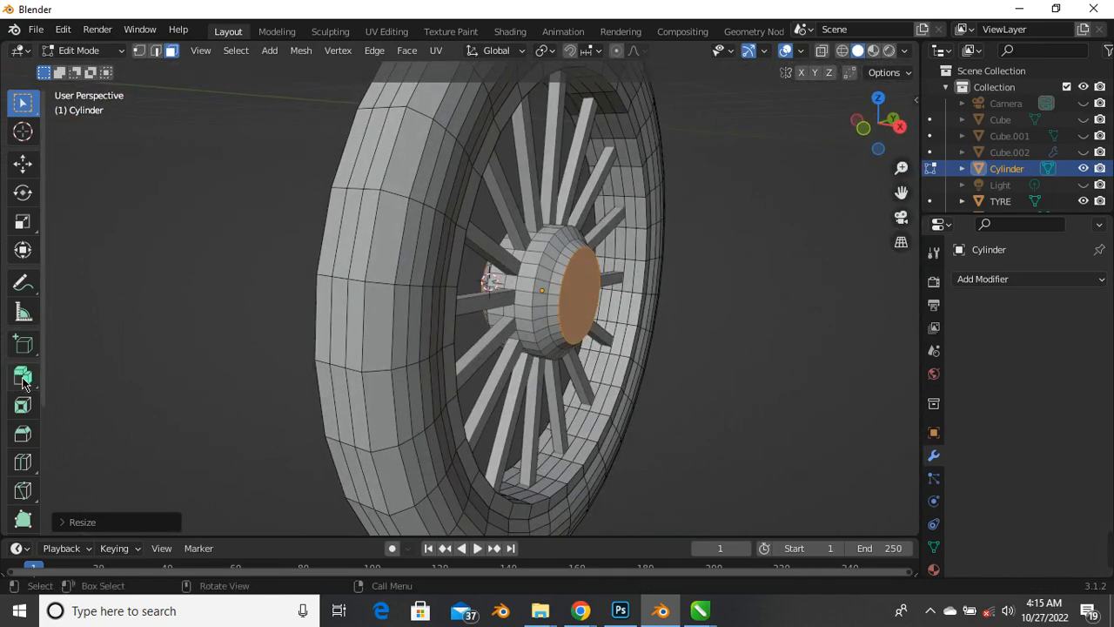
Extrude the two reduced end faces individually outward to add another short cylindrical segment on each side of the hub
mouse_move(1082, 544)
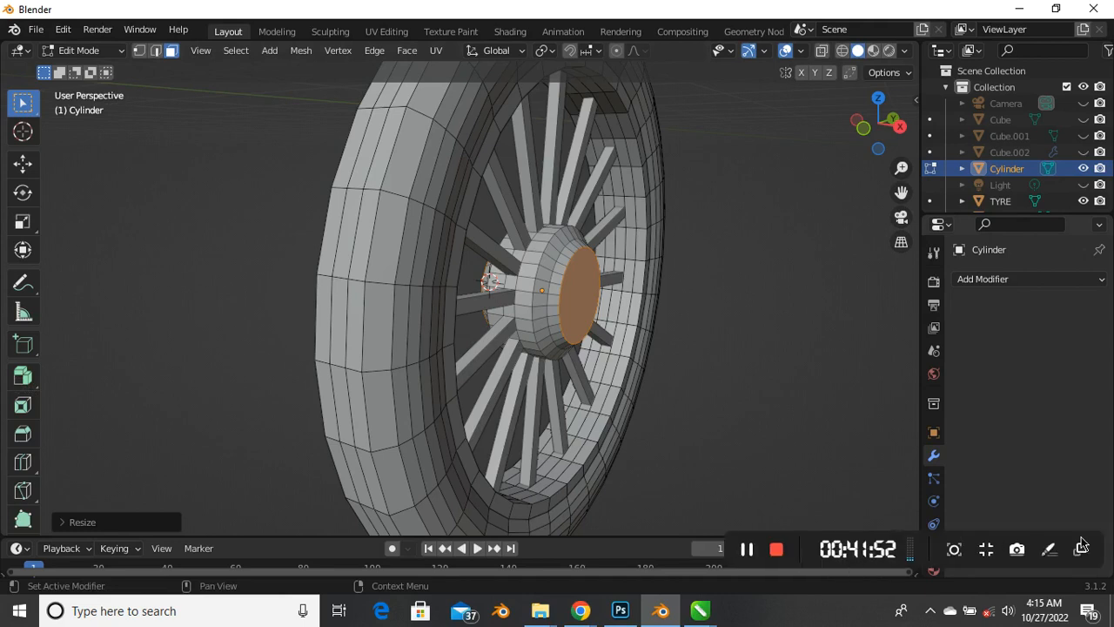
click(757, 554)
scroll(557, 343, up, 4)
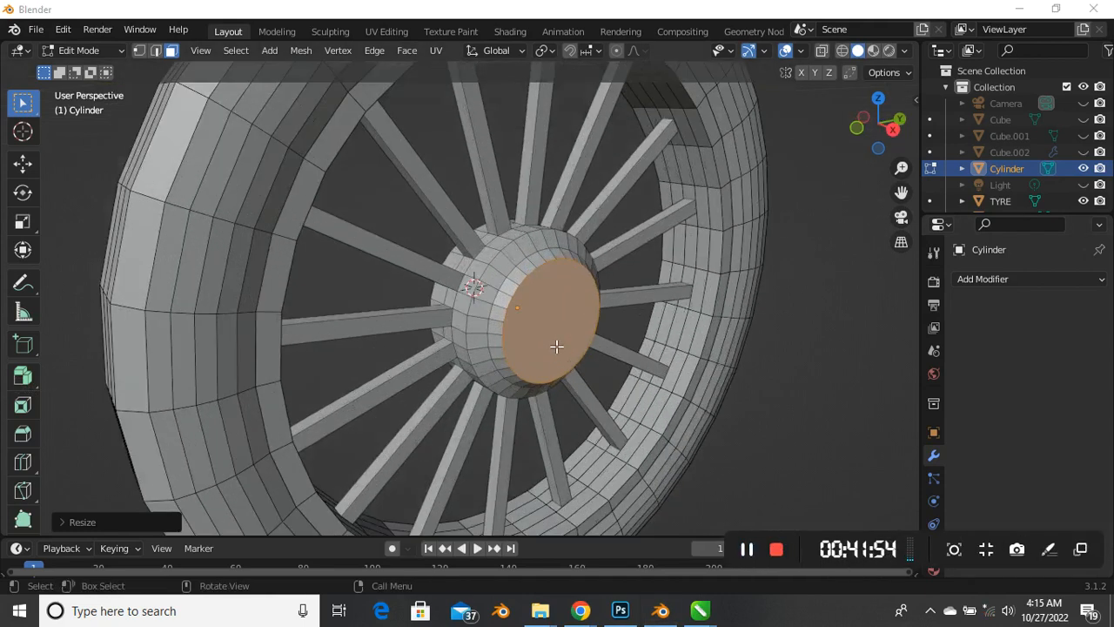
scroll(552, 349, down, 1)
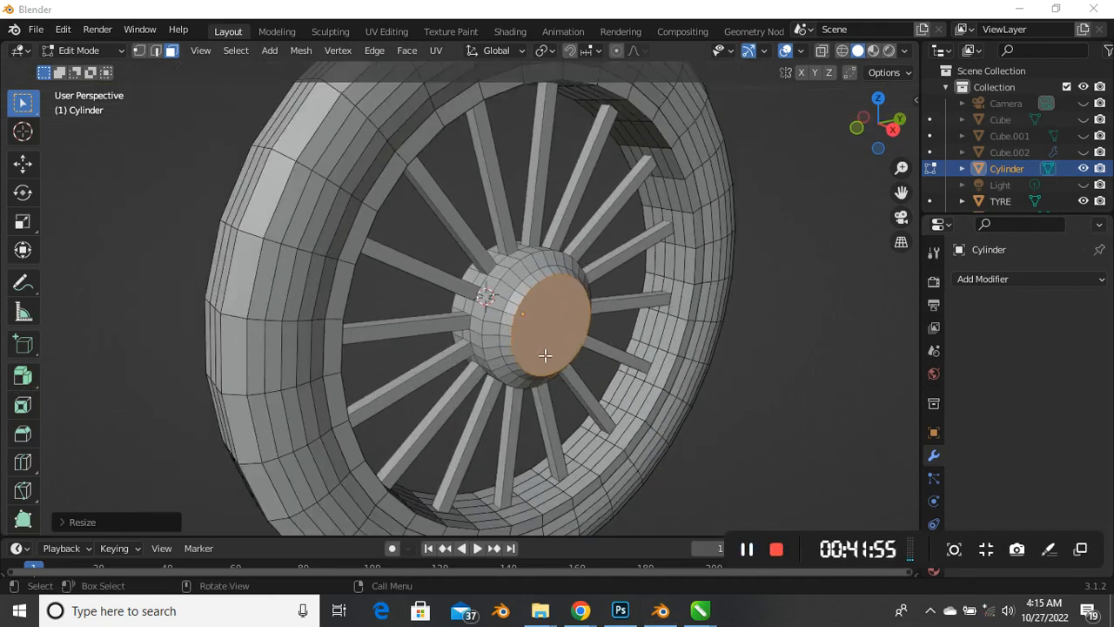
mouse_move(546, 355)
middle_down()
mouse_move(641, 347)
mouse_move(701, 377)
mouse_move(670, 393)
mouse_move(614, 335)
mouse_move(562, 319)
mouse_move(545, 338)
middle_up()
scroll(617, 334, up, 4)
scroll(445, 354, down, 2)
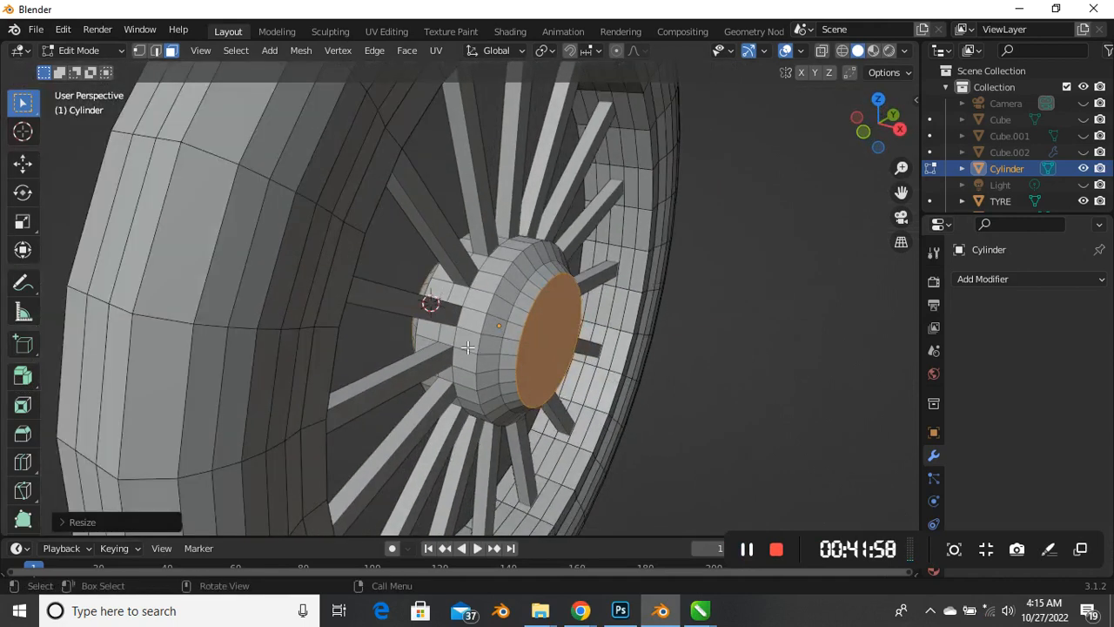
click(24, 377)
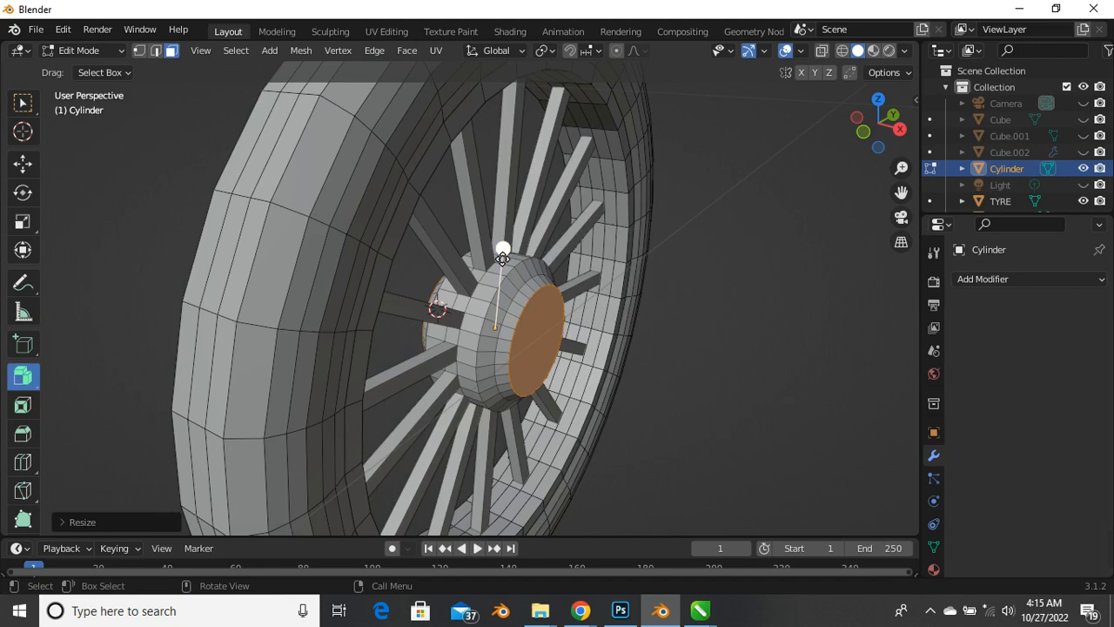
drag(502, 258, 501, 241)
drag(509, 183, 525, 92)
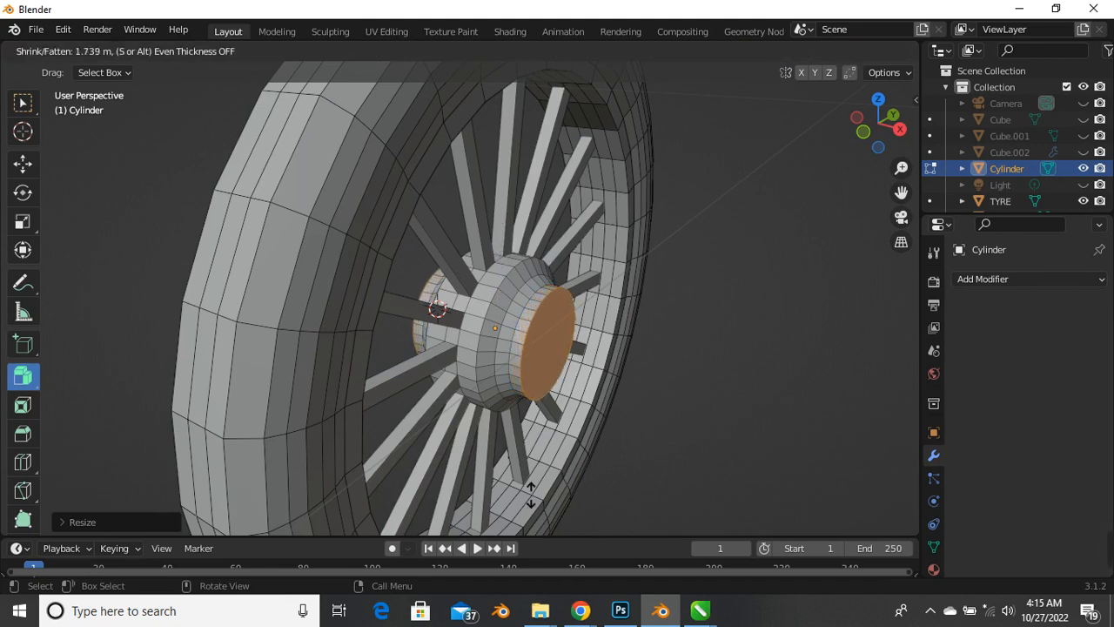
drag(528, 424, 528, 424)
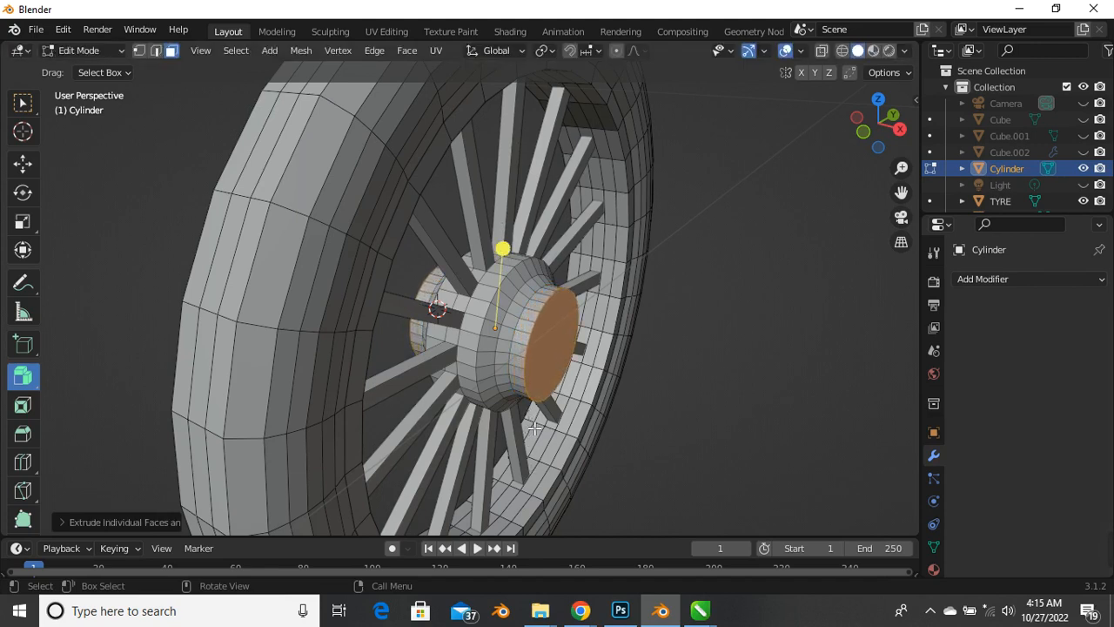
click(23, 103)
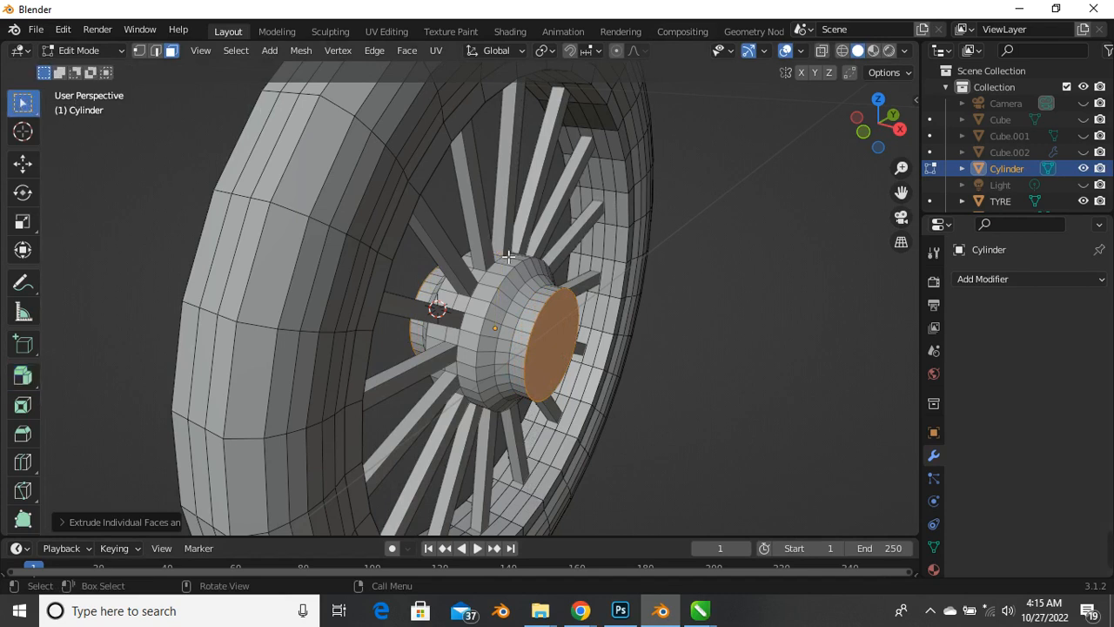
Scale the hub's two outermost end faces down uniformly to about 0.75
middle_drag(523, 409, 573, 455)
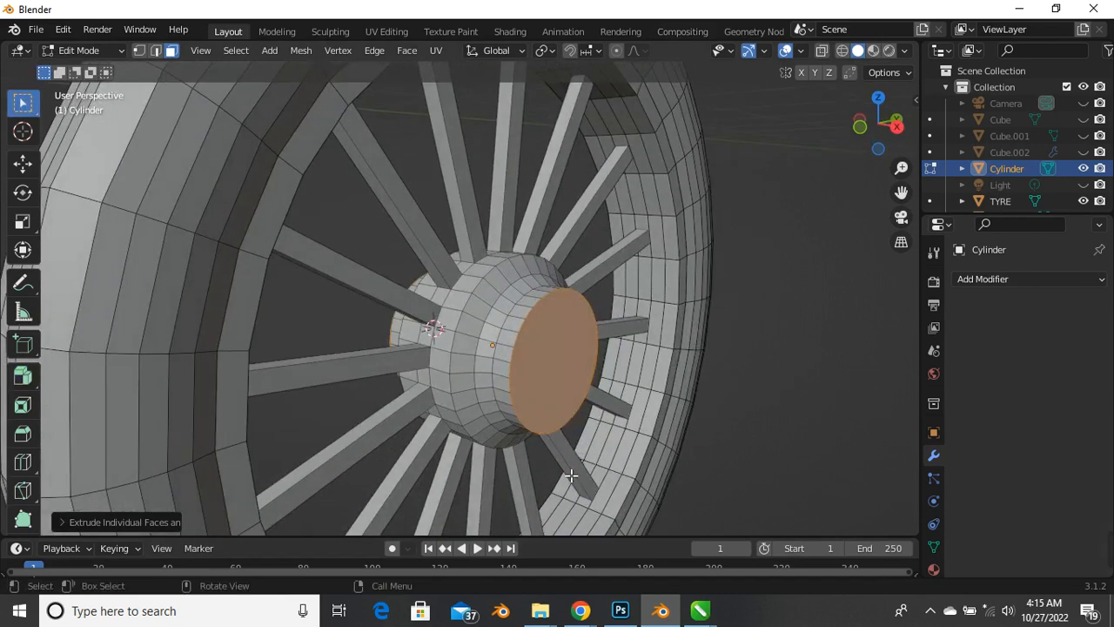
key(s)
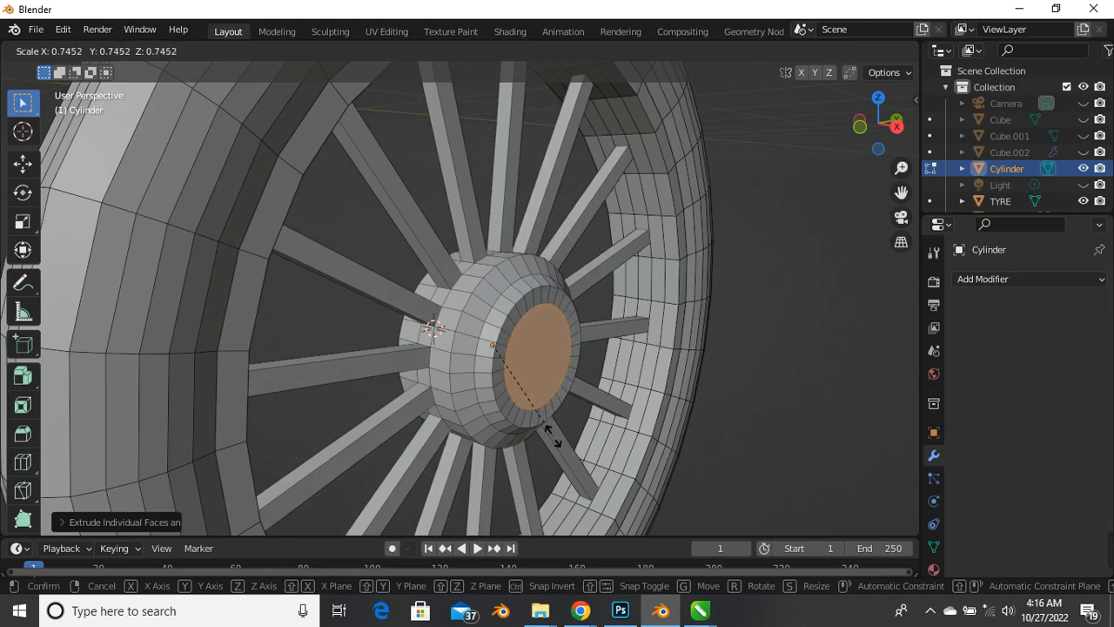
click(548, 430)
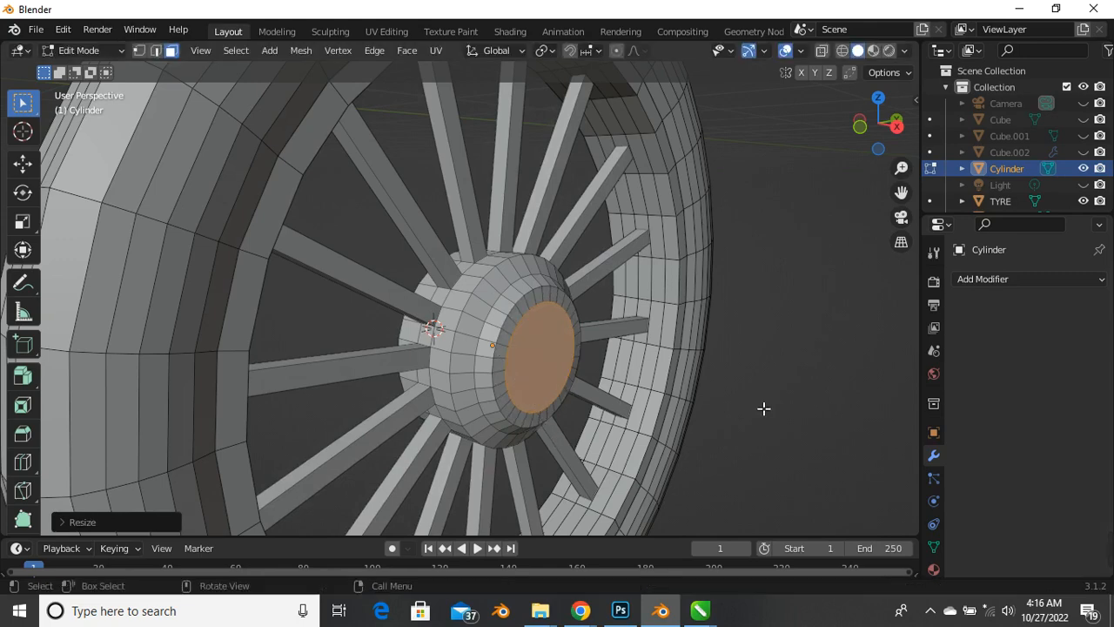
middle_drag(763, 408, 438, 316)
scroll(480, 368, down, 3)
scroll(423, 352, up, 4)
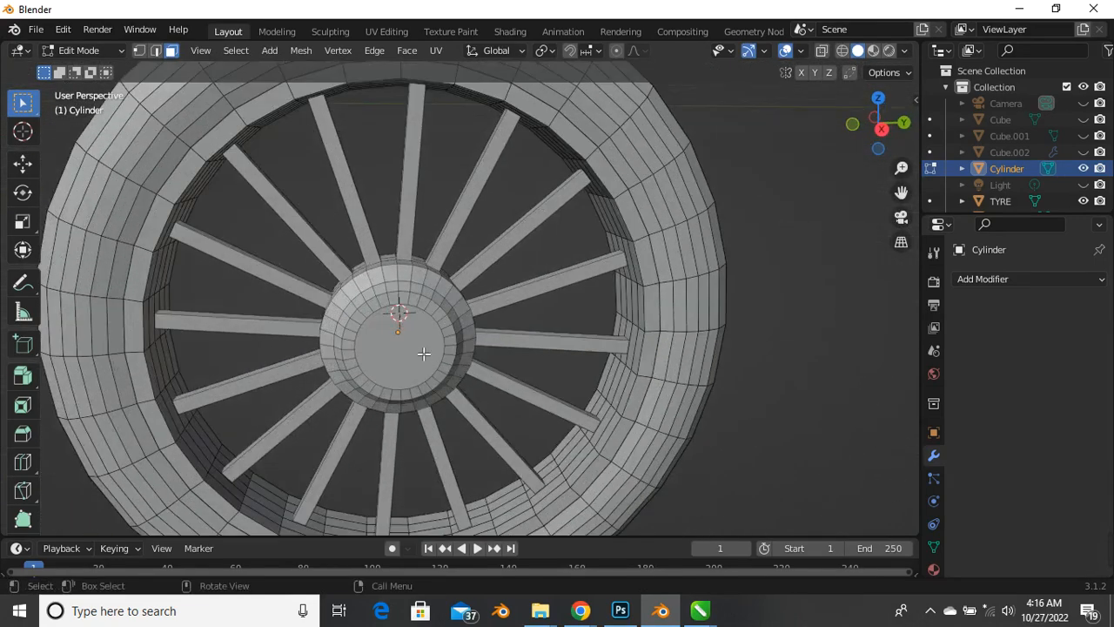
Select only the hub's near end face and inset it to form a narrow outer ring
click(417, 352)
middle_drag(351, 393, 386, 396)
scroll(386, 396, up, 2)
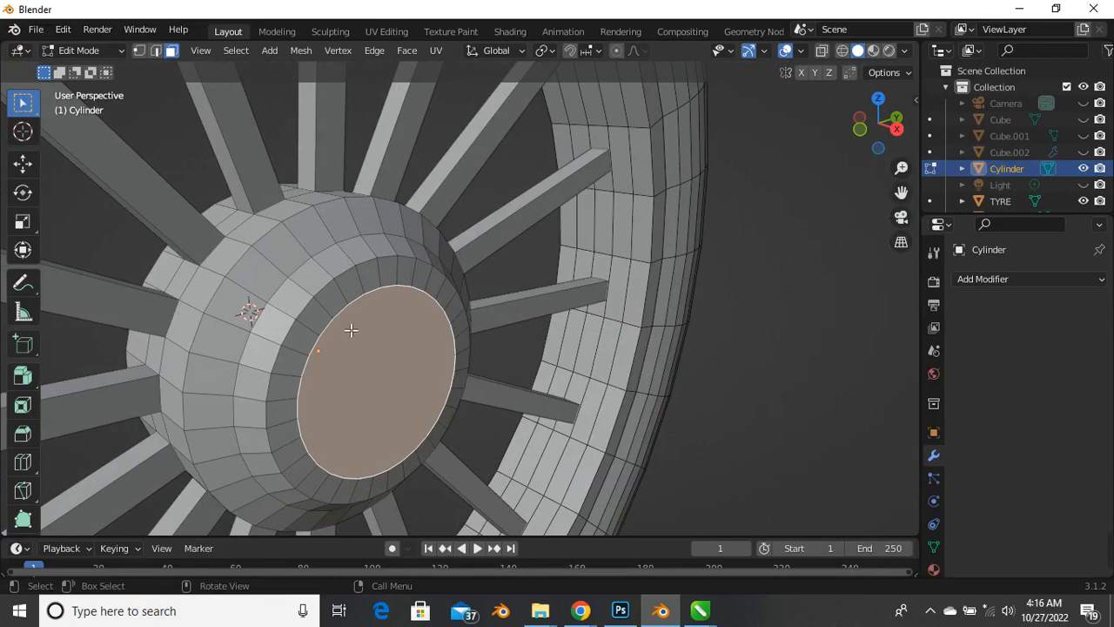
scroll(351, 330, down, 2)
mouse_move(351, 330)
middle_down()
mouse_move(328, 374)
mouse_move(427, 378)
mouse_move(301, 366)
mouse_move(461, 249)
mouse_move(549, 368)
mouse_move(435, 378)
mouse_move(336, 326)
middle_up()
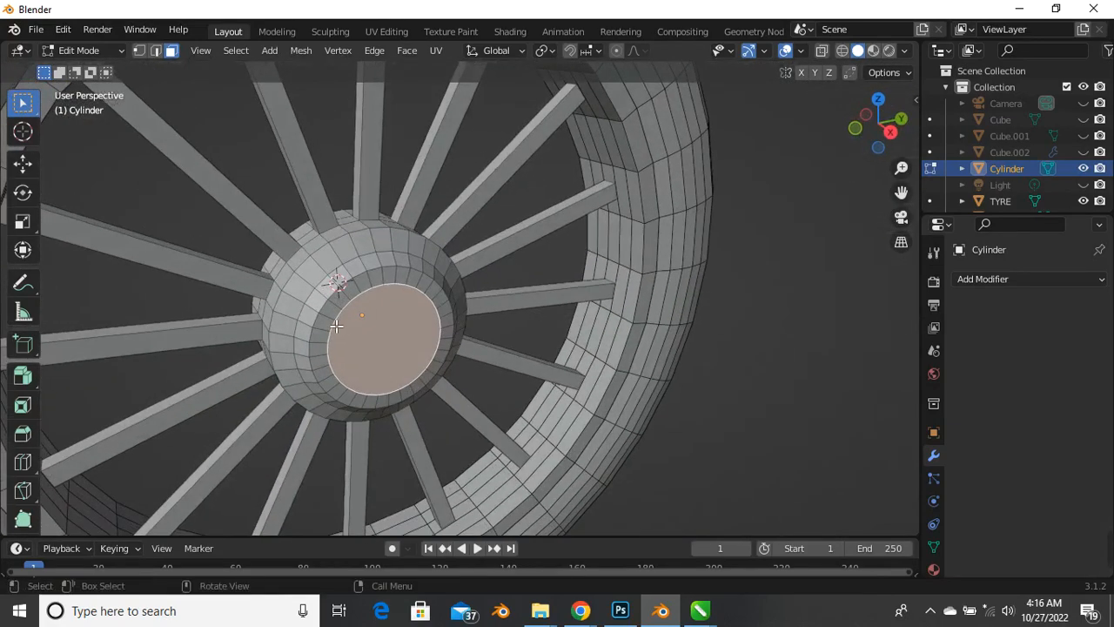
scroll(339, 313, up, 2)
key(Tab)
middle_drag(418, 281, 362, 285)
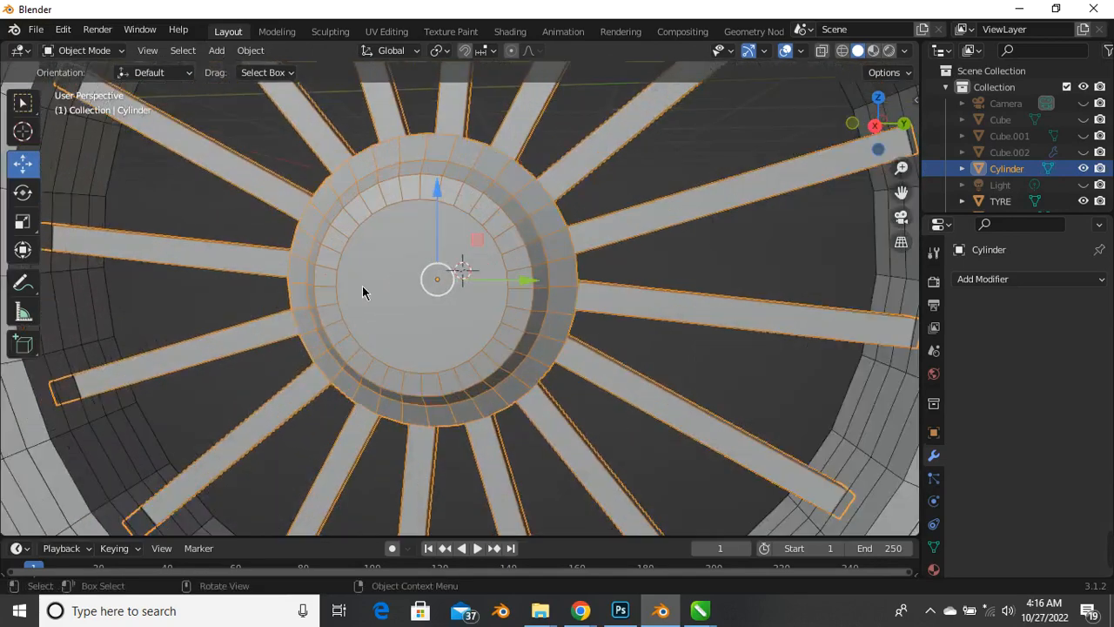
scroll(362, 286, up, 3)
key(Tab)
scroll(427, 295, down, 3)
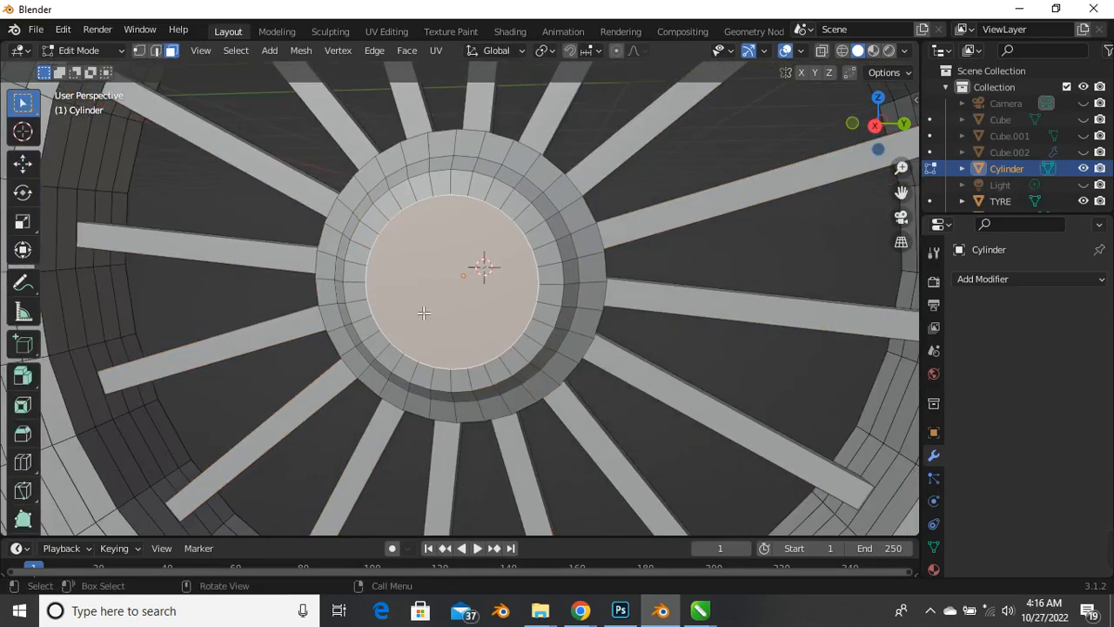
mouse_move(422, 290)
middle_down()
mouse_move(442, 328)
mouse_move(335, 359)
mouse_move(443, 285)
middle_up()
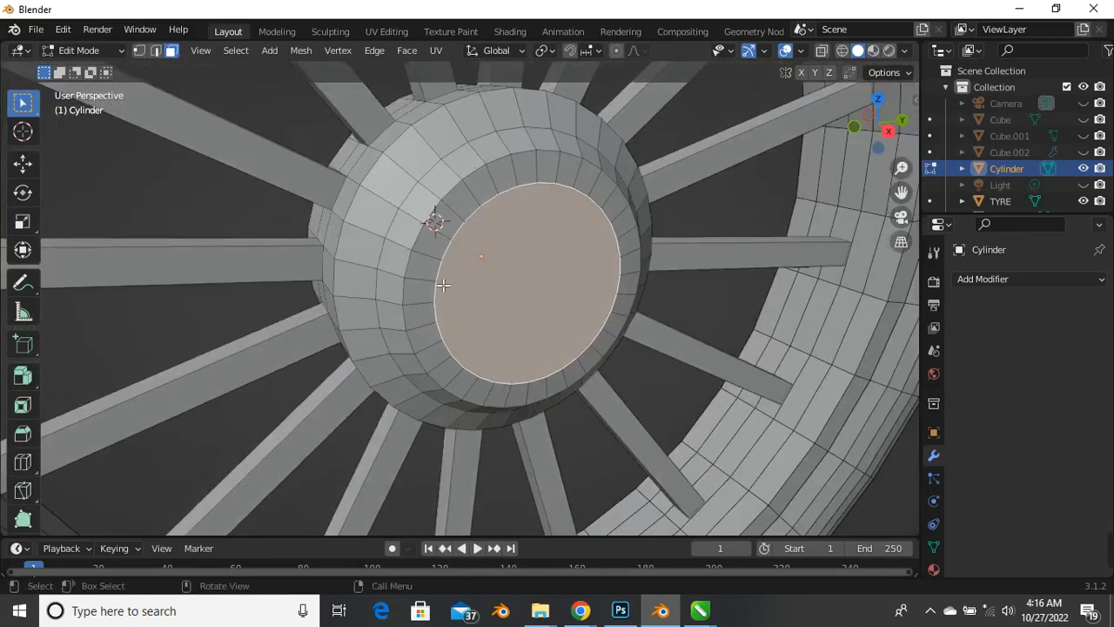
key(i)
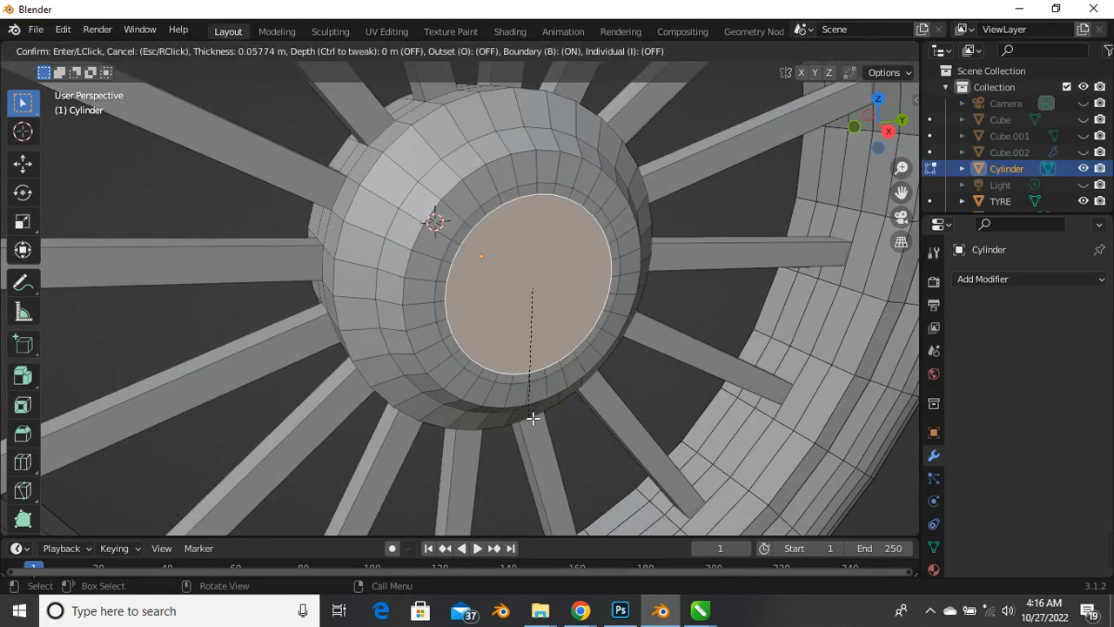
right_click(535, 413)
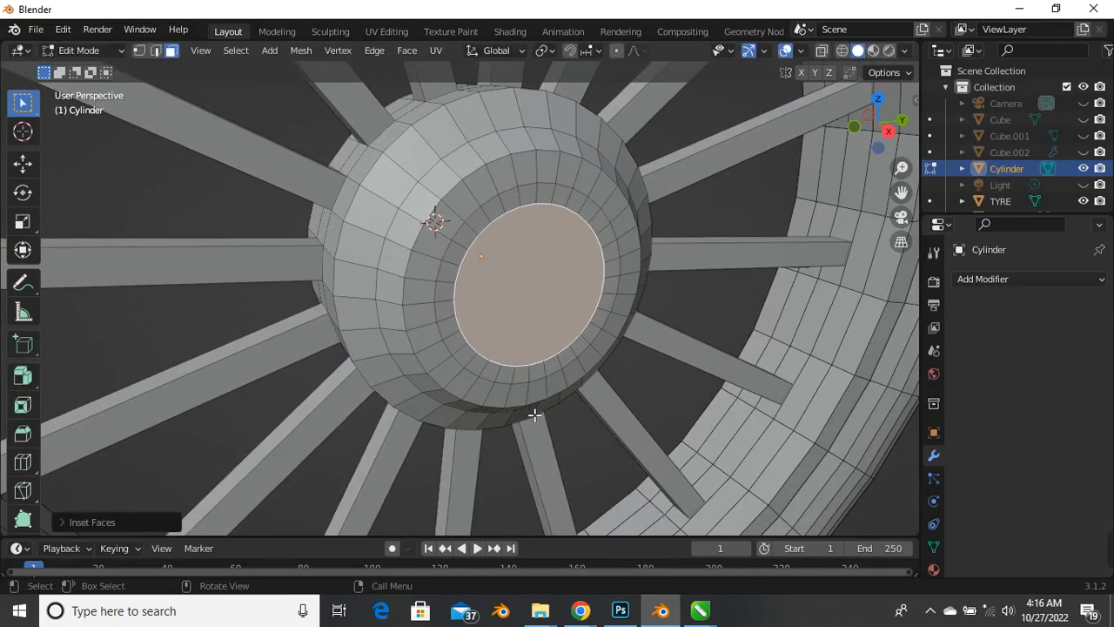
right_click(534, 411)
click(606, 358)
click(541, 298)
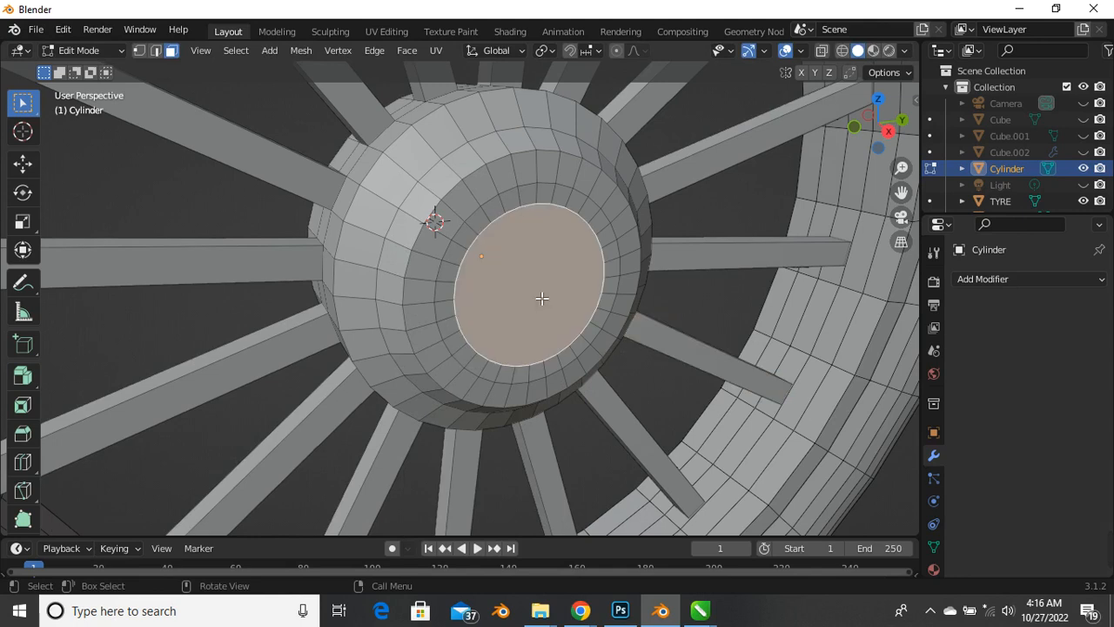
Inset the same hub end face by about 0.23 m, and repeat smaller insets to form concentric rings down to the centre
key(i)
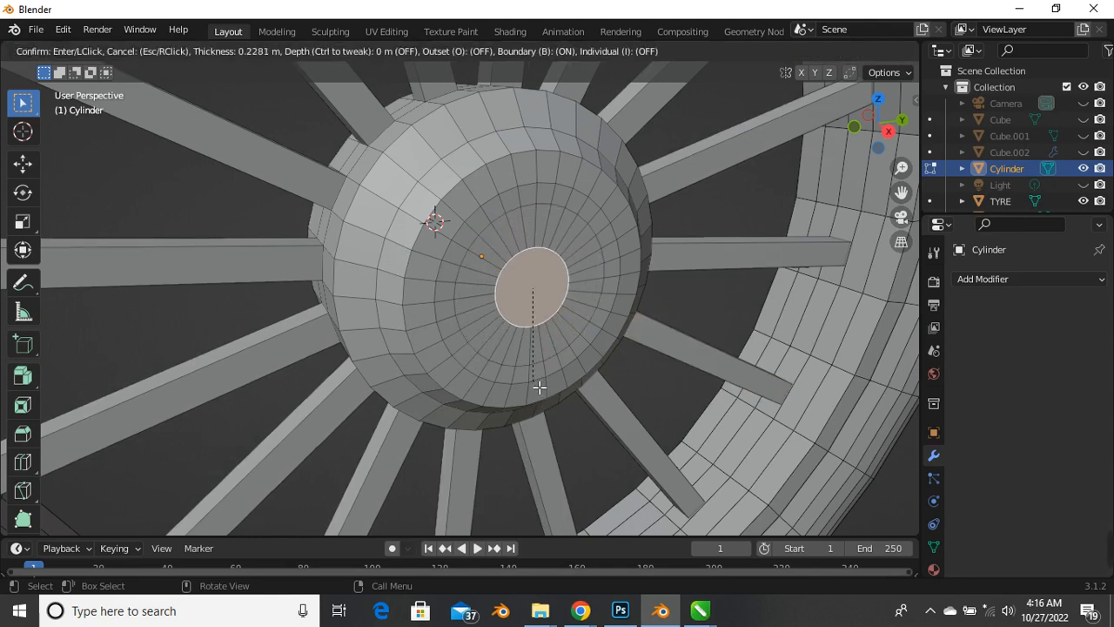
click(538, 388)
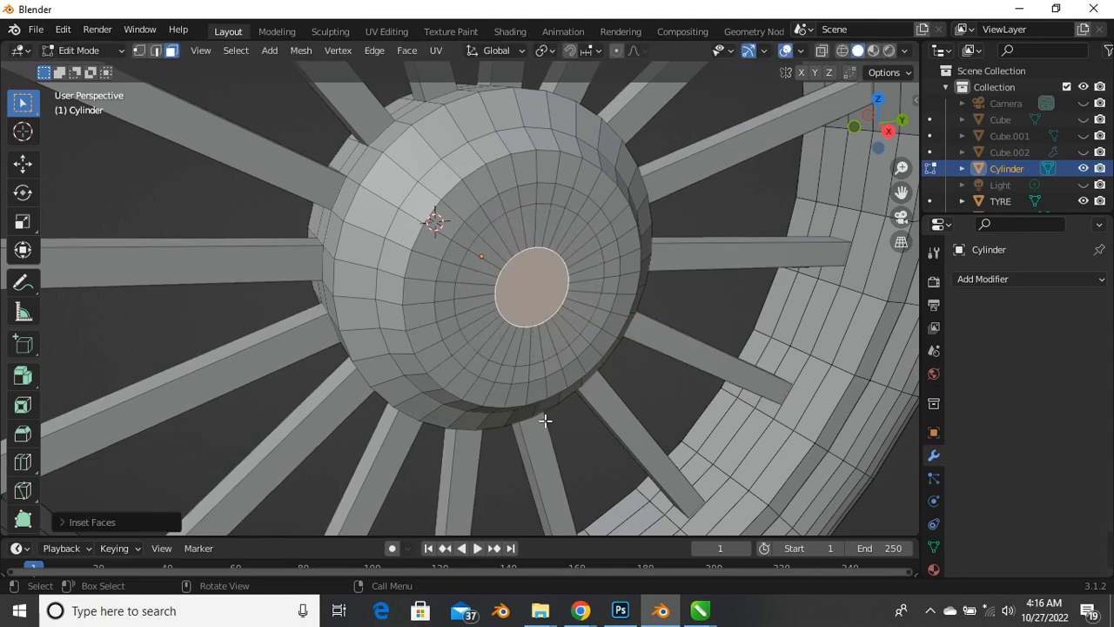
key(i)
click(546, 403)
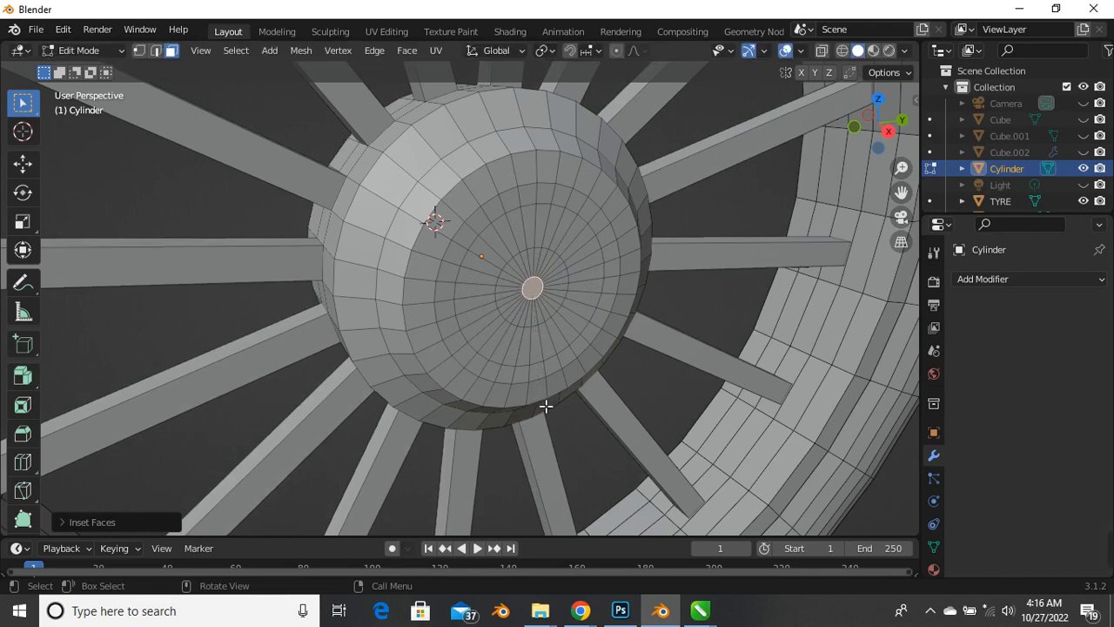
key(i)
key(i)
click(549, 405)
middle_drag(497, 303, 447, 334)
click(286, 274)
Examine the hub's ringed end cap and the surrounding spokes from several angles
scroll(287, 275, down, 4)
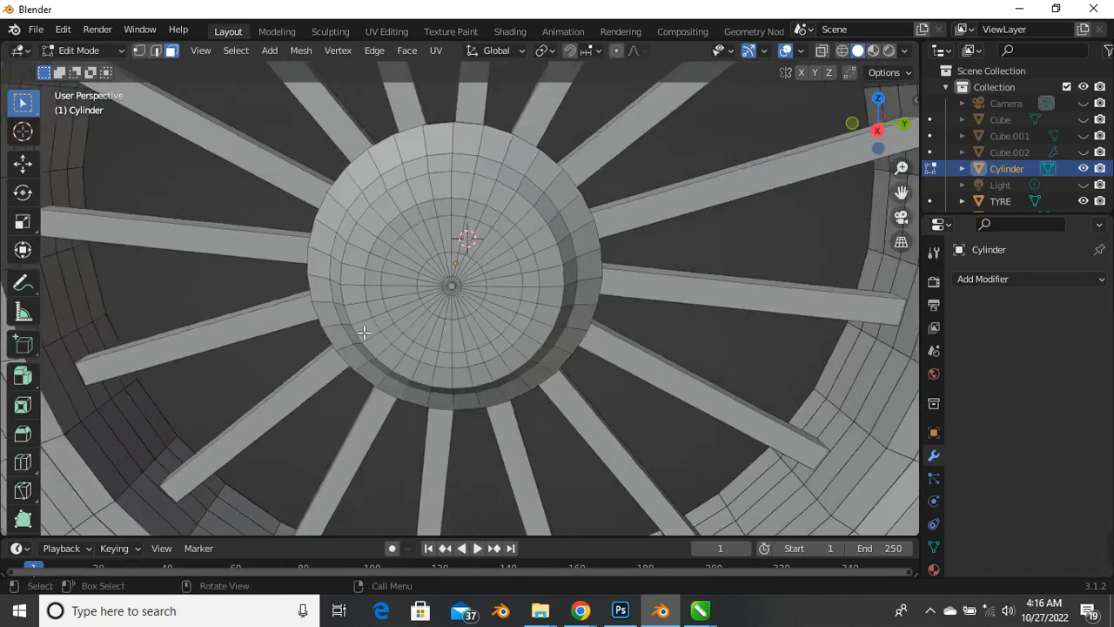
middle_drag(366, 333, 458, 308)
scroll(452, 308, down, 3)
scroll(422, 307, up, 5)
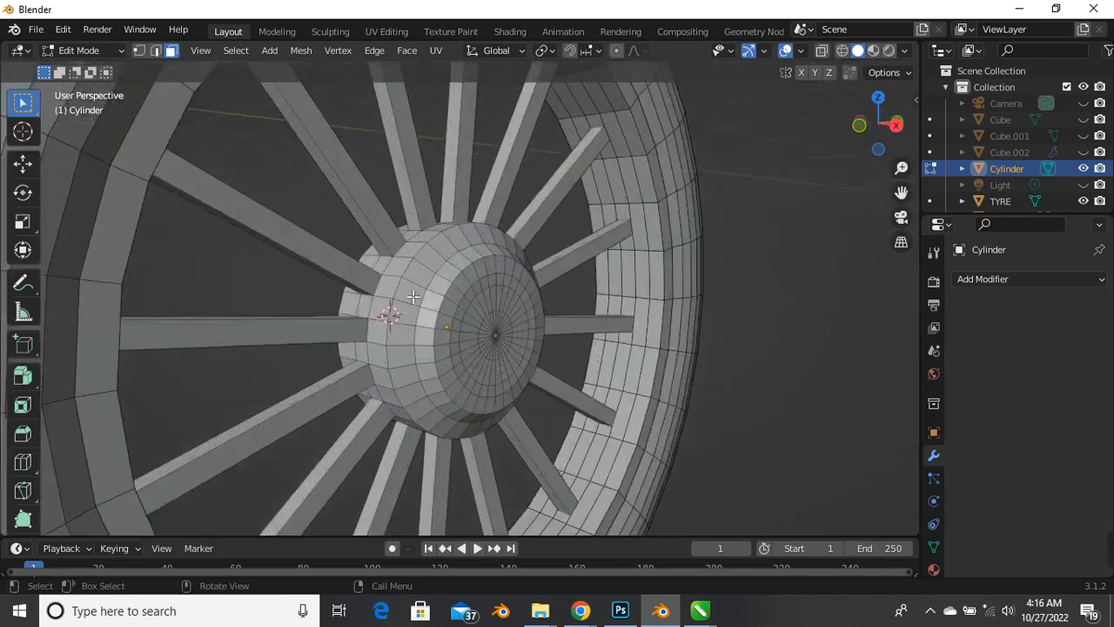
scroll(386, 311, down, 6)
middle_drag(374, 348, 587, 375)
scroll(475, 329, up, 4)
scroll(523, 341, down, 3)
middle_drag(512, 337, 275, 310)
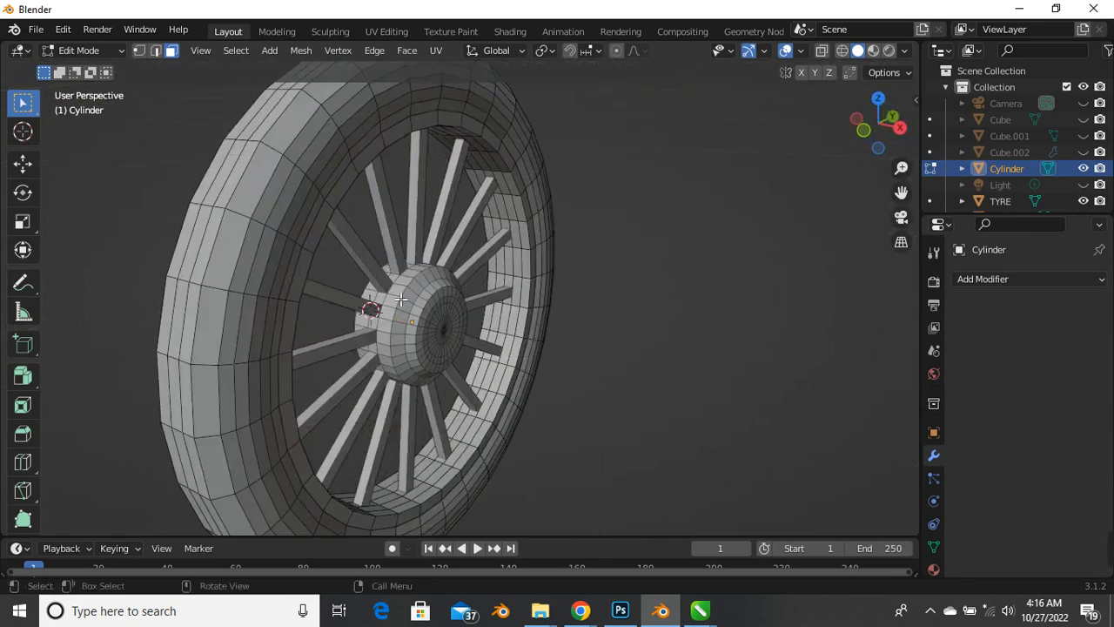
scroll(404, 301, up, 3)
scroll(403, 301, down, 3)
middle_drag(388, 305, 257, 301)
scroll(326, 272, up, 5)
middle_drag(361, 255, 423, 268)
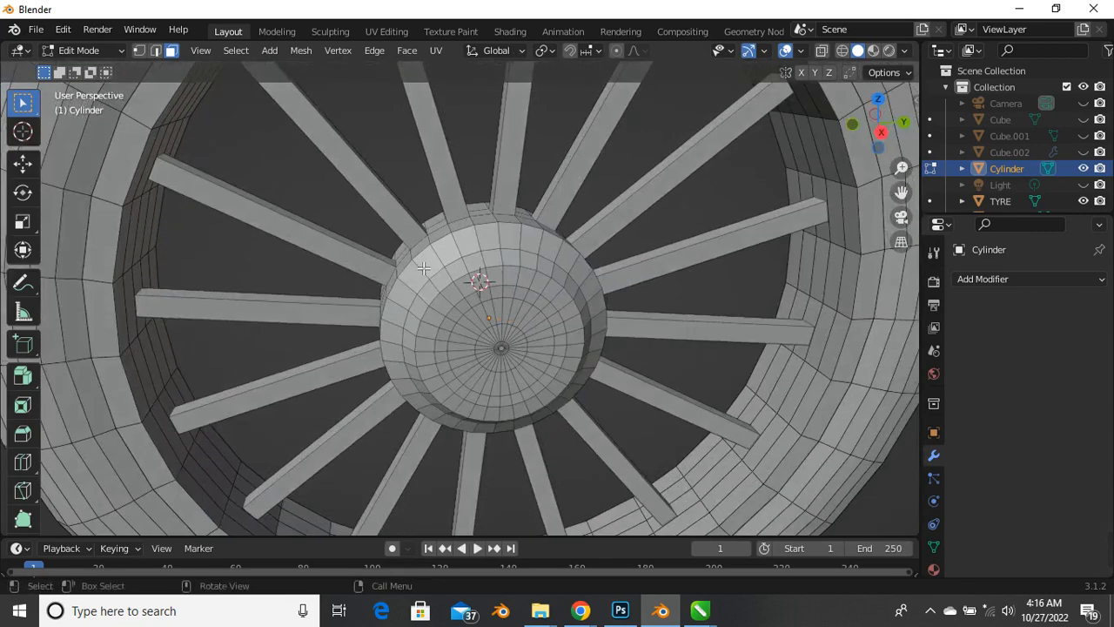
Select the hub's opposite end face and inset it to form a first ring
middle_drag(483, 231, 353, 320)
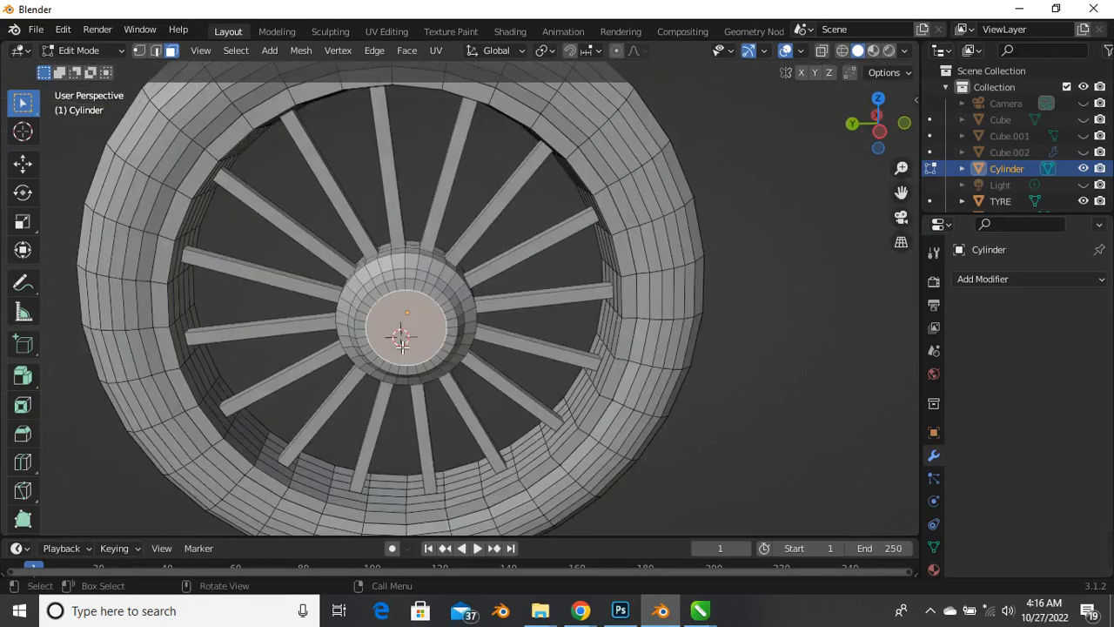
scroll(401, 342, up, 4)
key(i)
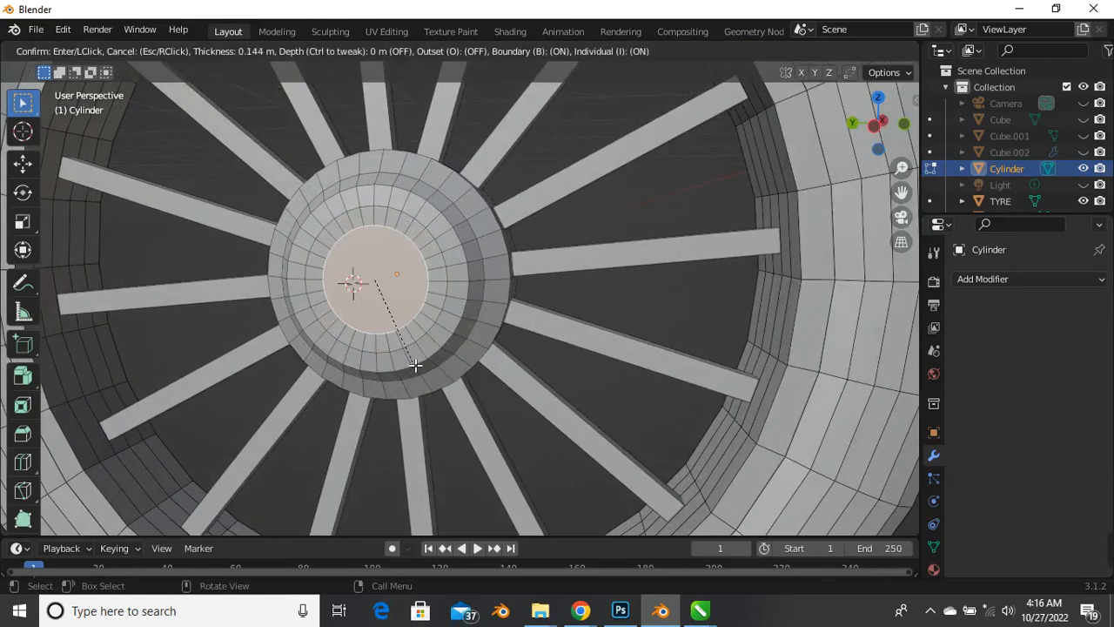
key(Escape)
key(i)
key(i)
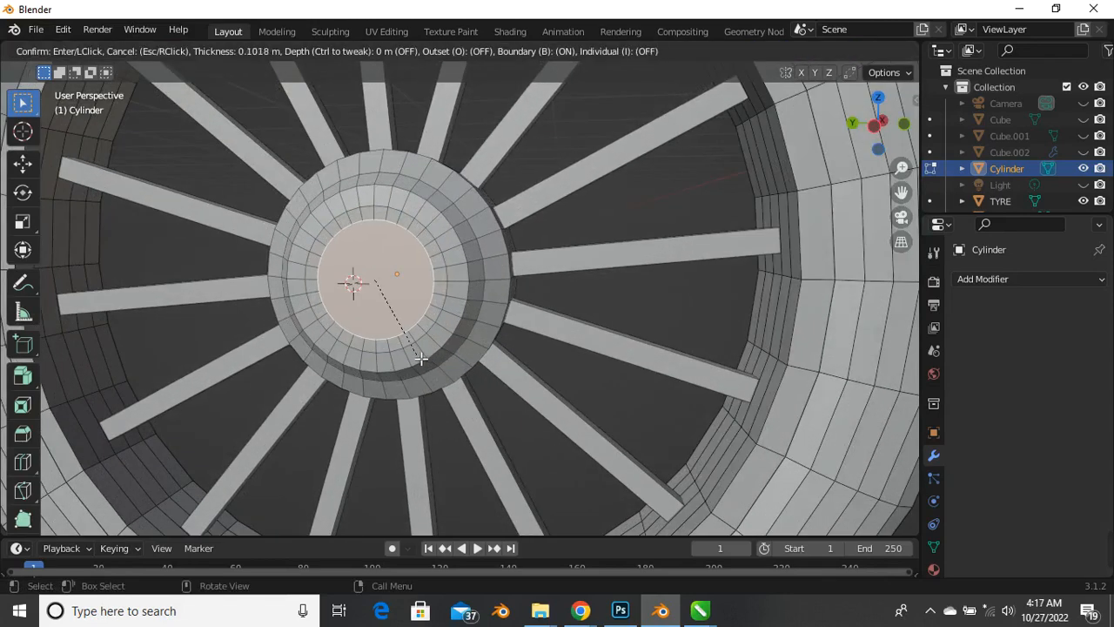
click(416, 354)
scroll(418, 331, up, 4)
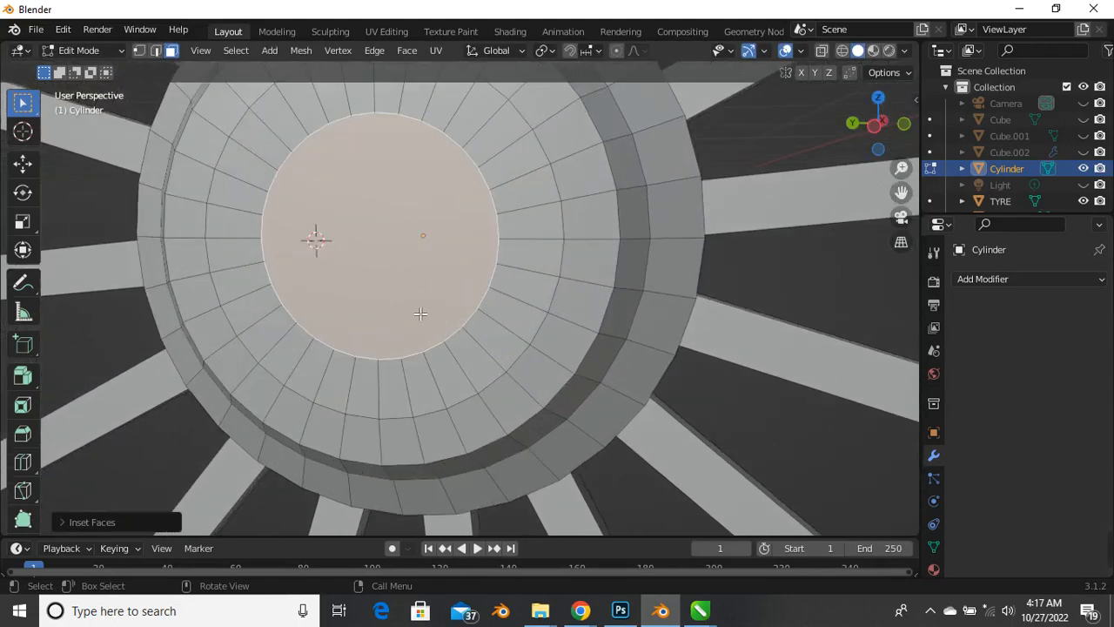
Inset the opposite end face repeatedly toward its centre to form further concentric rings
key(i)
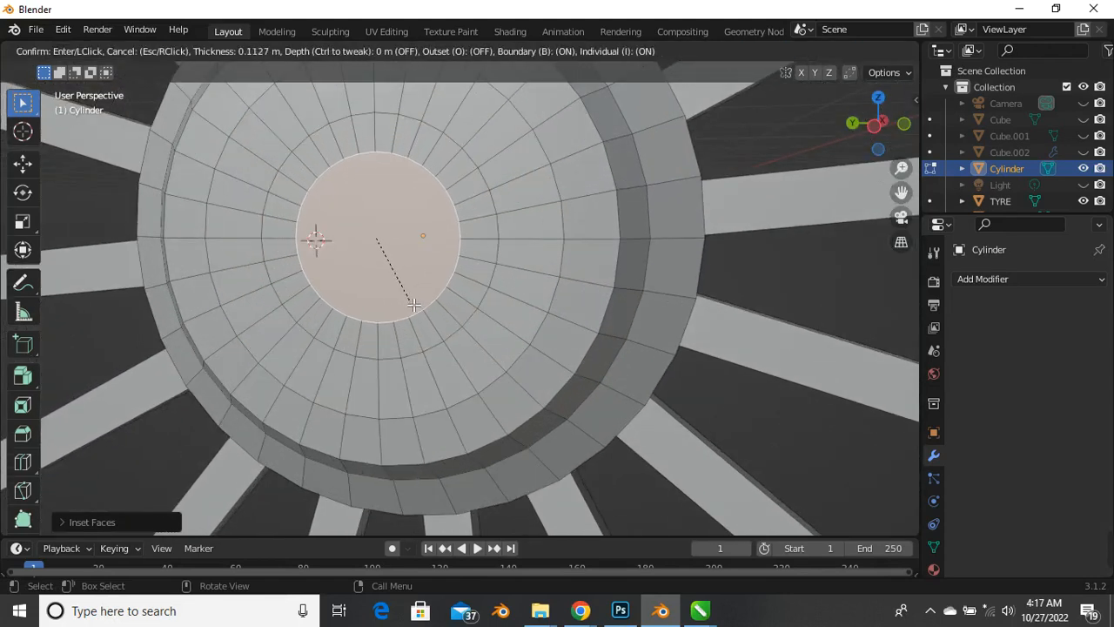
click(398, 284)
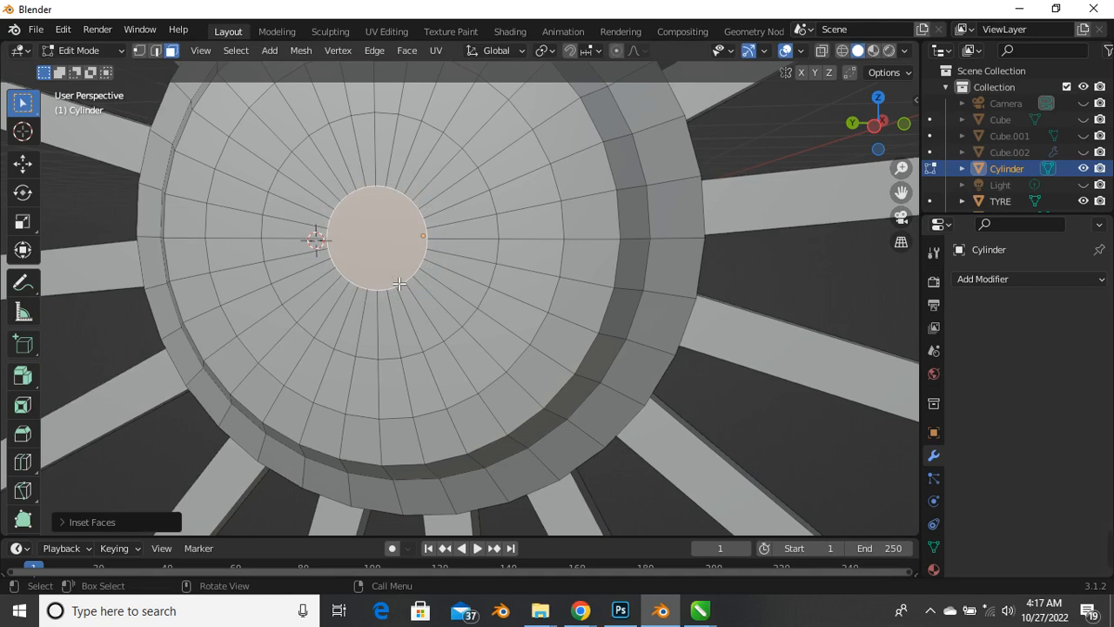
key(i)
click(406, 291)
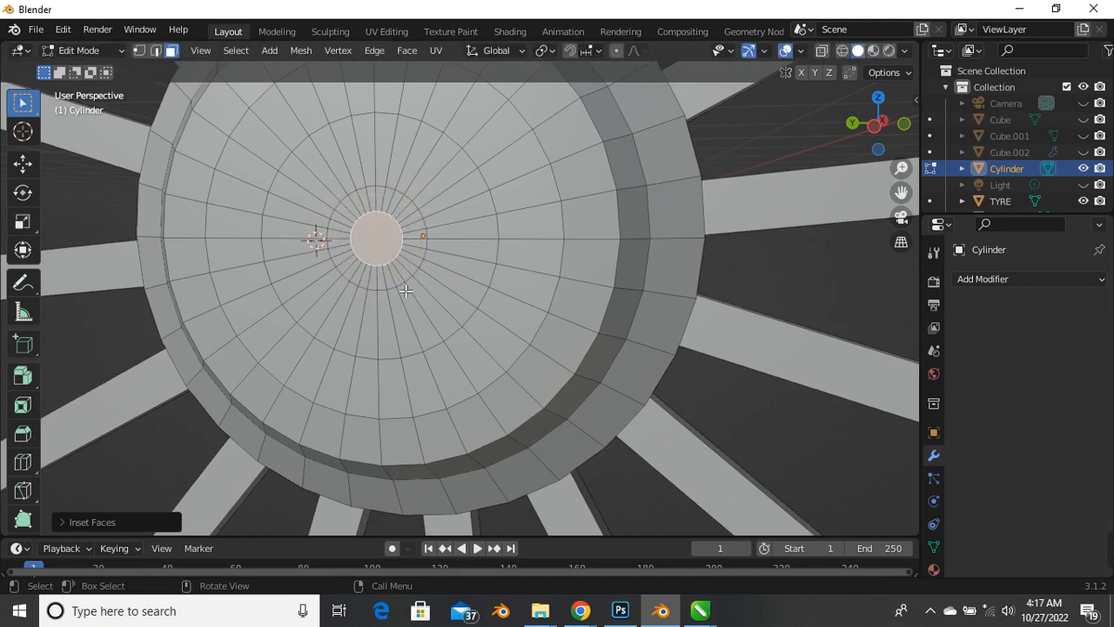
scroll(440, 277, down, 3)
middle_drag(381, 273, 418, 236)
scroll(386, 266, up, 2)
scroll(369, 266, up, 1)
Switch to edge selection and examine the hub, spokes and tyre from the front and side
click(157, 53)
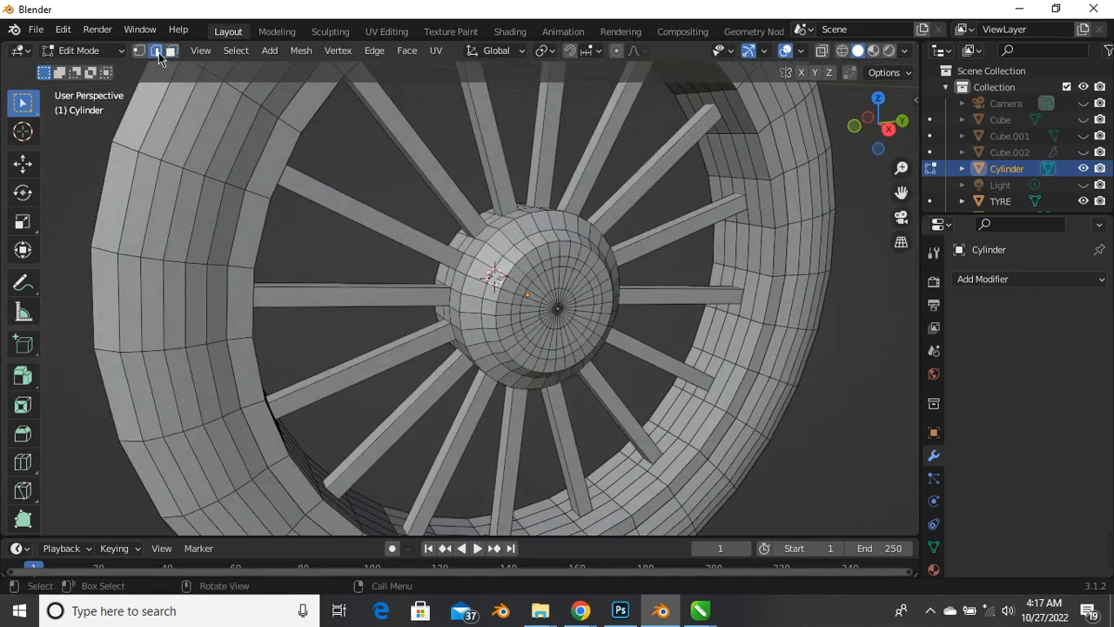
scroll(399, 327, down, 3)
middle_drag(405, 340, 281, 302)
scroll(398, 261, up, 3)
scroll(398, 261, down, 2)
scroll(462, 229, up, 3)
scroll(462, 229, down, 2)
scroll(281, 302, up, 2)
scroll(282, 302, down, 3)
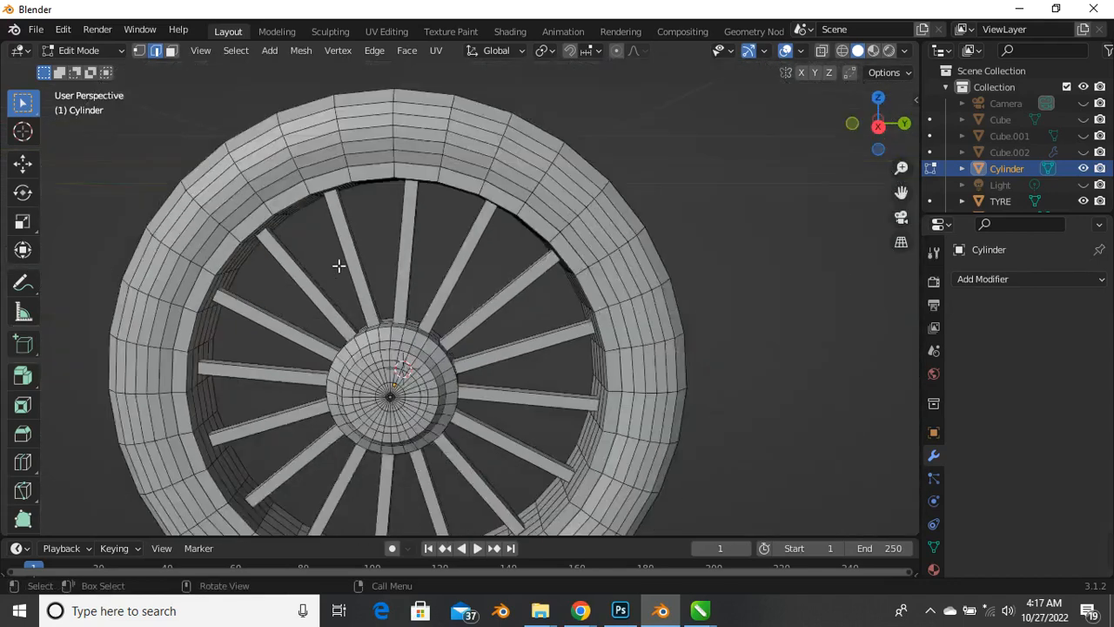
middle_drag(341, 267, 376, 233)
scroll(374, 307, up, 3)
scroll(460, 380, down, 3)
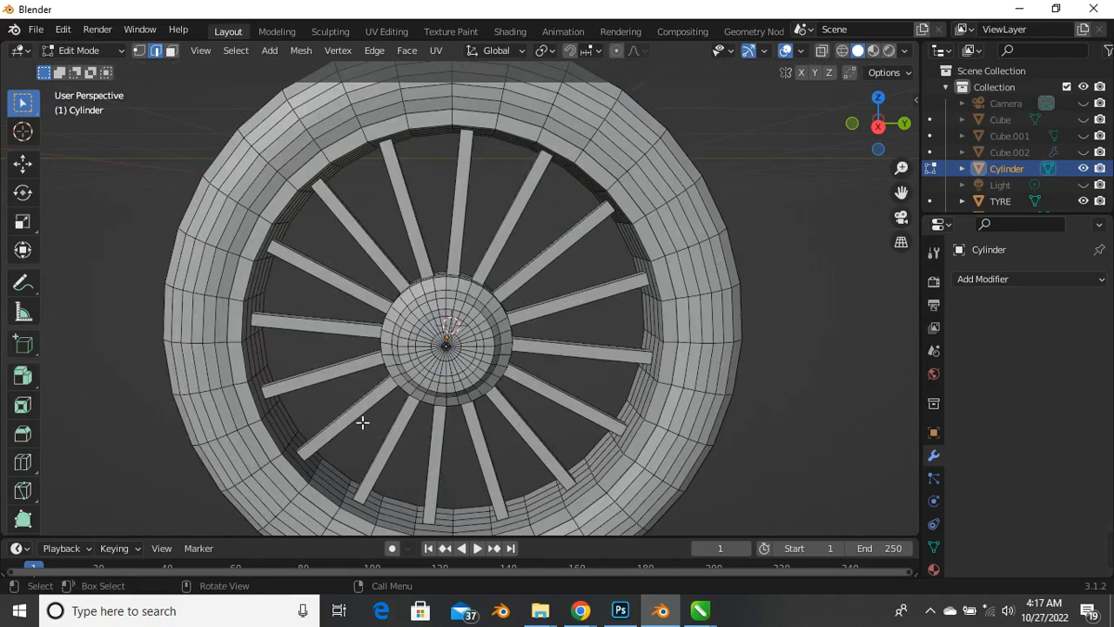
scroll(362, 423, up, 2)
middle_drag(362, 422, 451, 423)
scroll(363, 389, up, 3)
scroll(363, 389, down, 3)
scroll(391, 400, up, 3)
scroll(409, 378, down, 3)
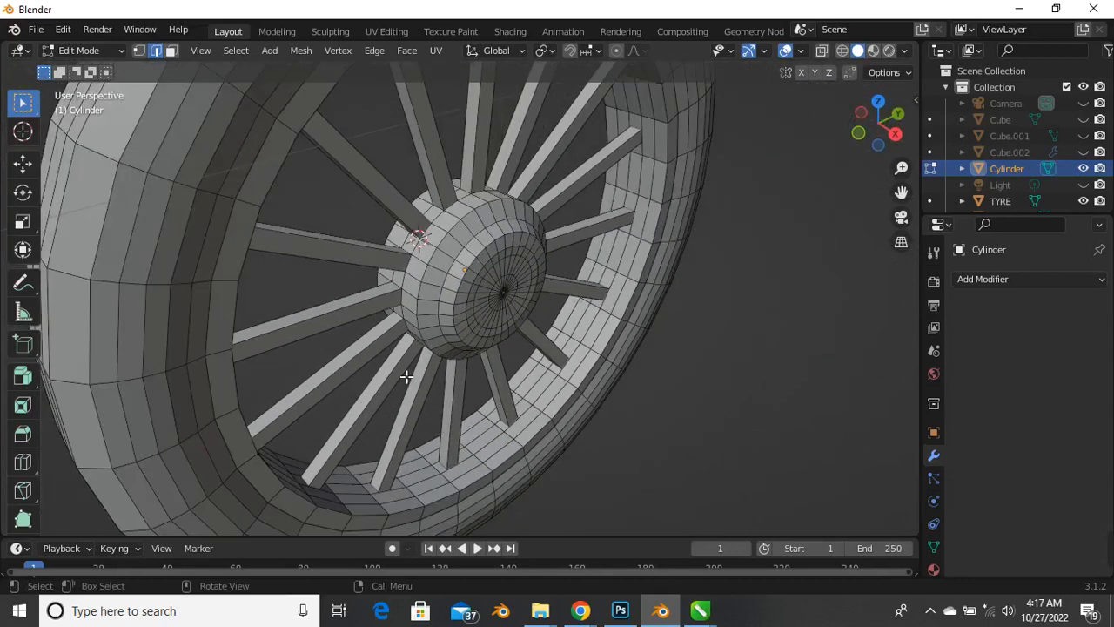
middle_drag(342, 341, 393, 328)
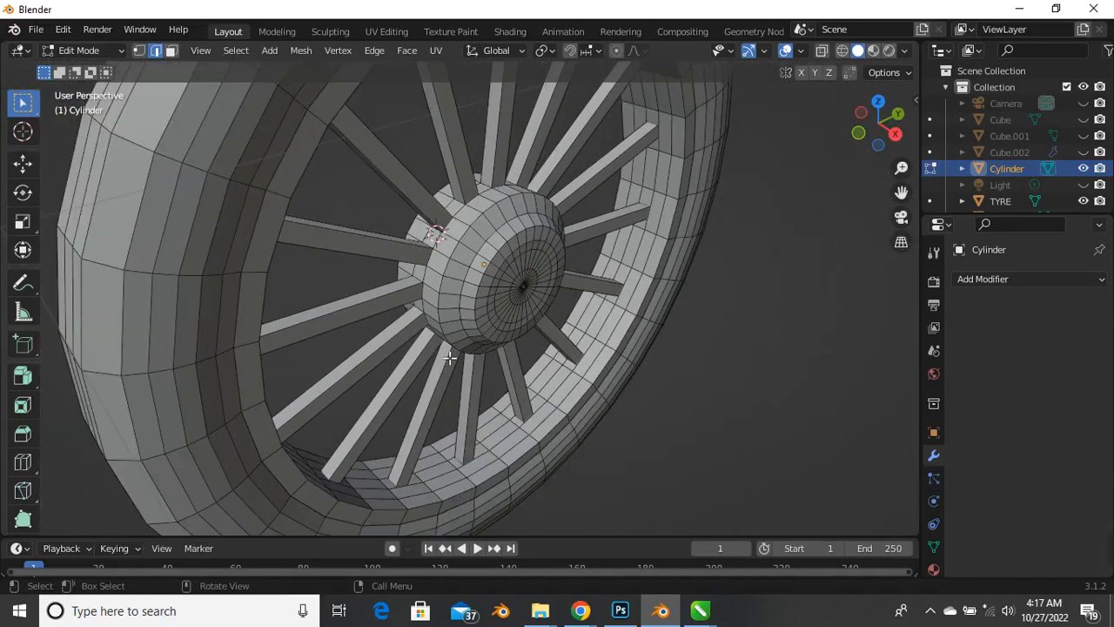
scroll(449, 358, up, 3)
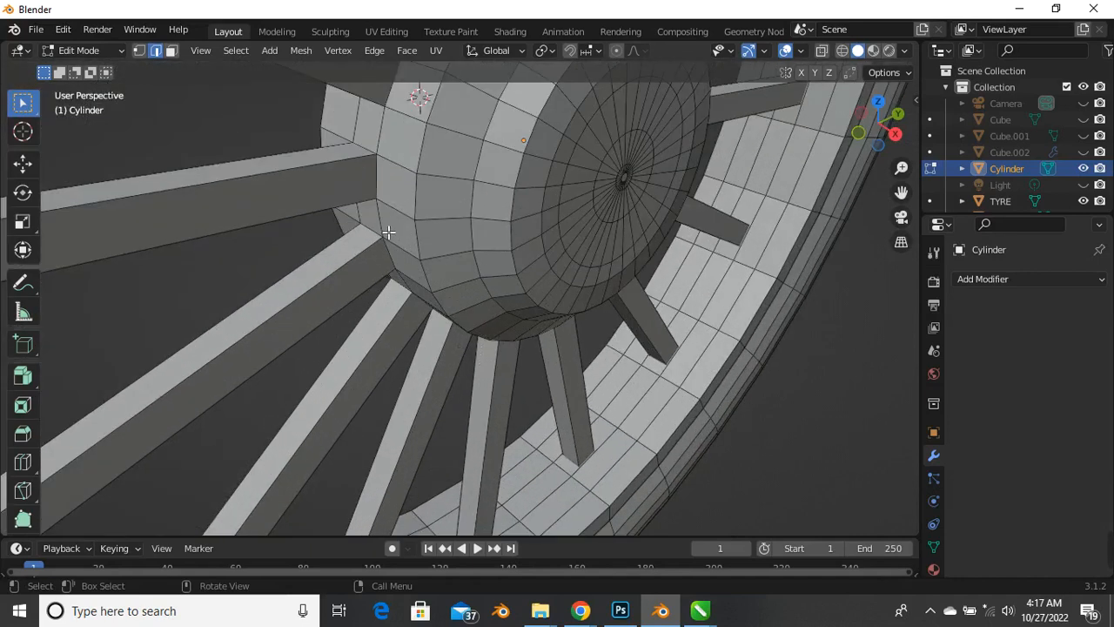
middle_drag(388, 233, 364, 215)
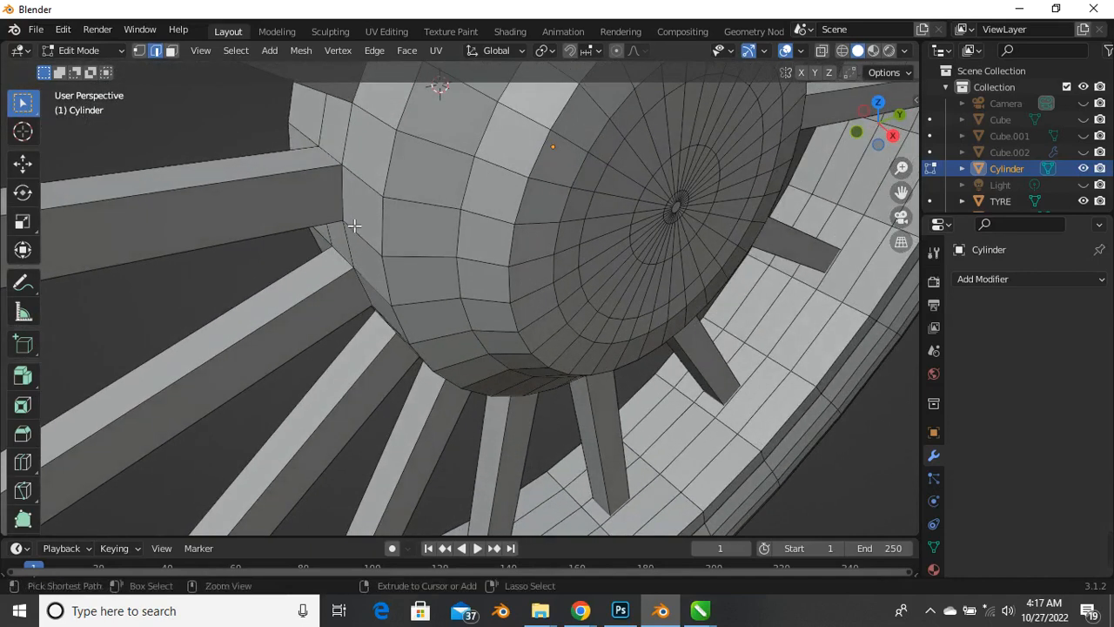
key(ctrl+r)
key(Escape)
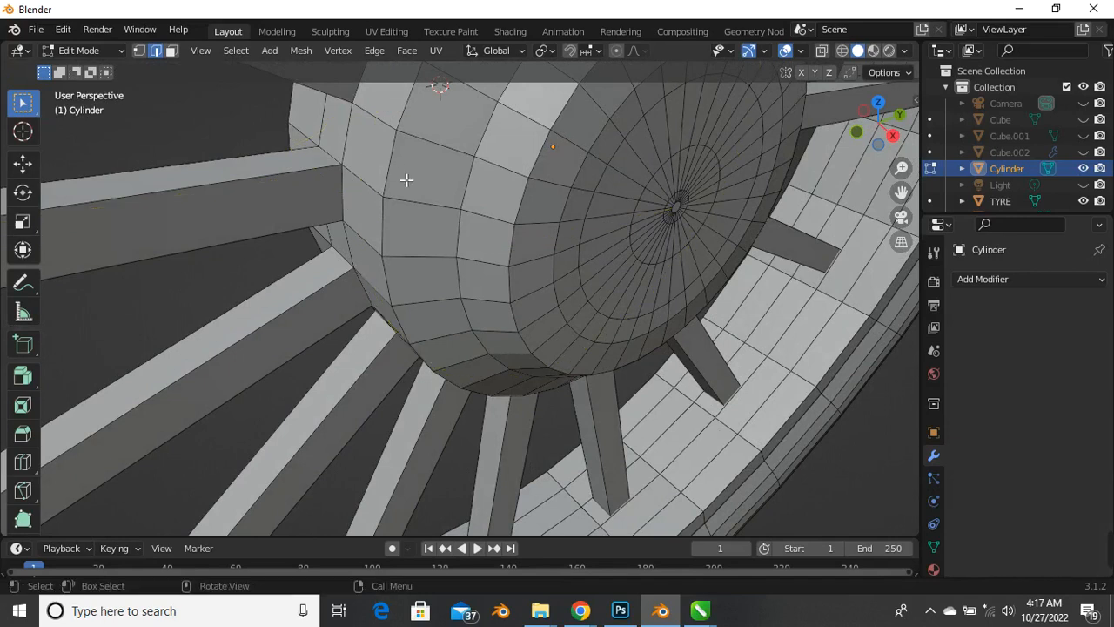
scroll(401, 192, down, 8)
scroll(367, 227, up, 1)
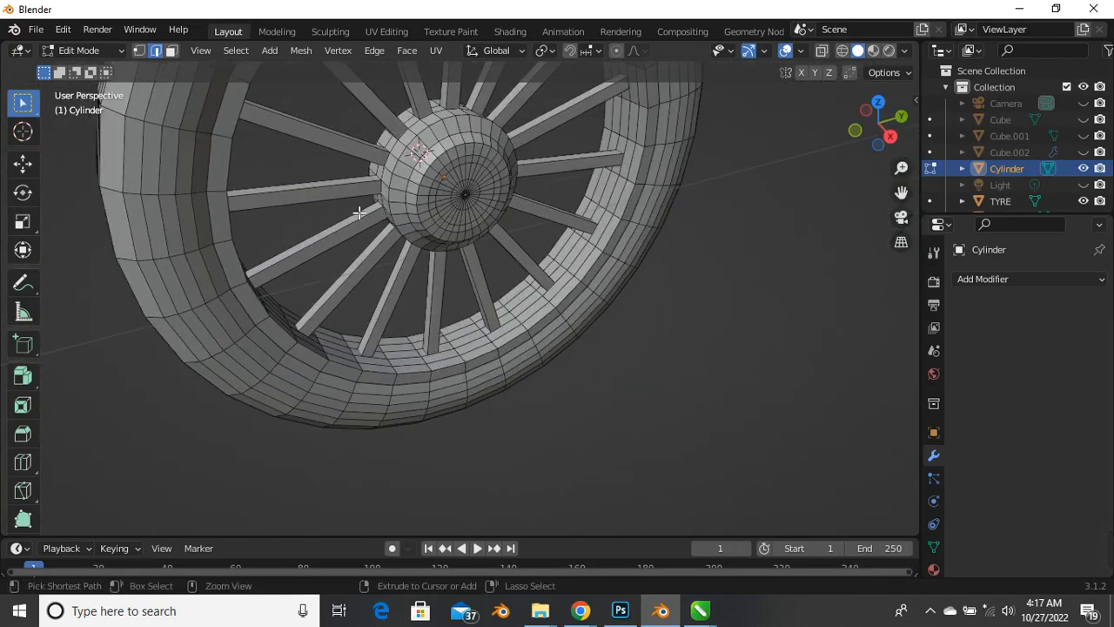
key(ctrl+r)
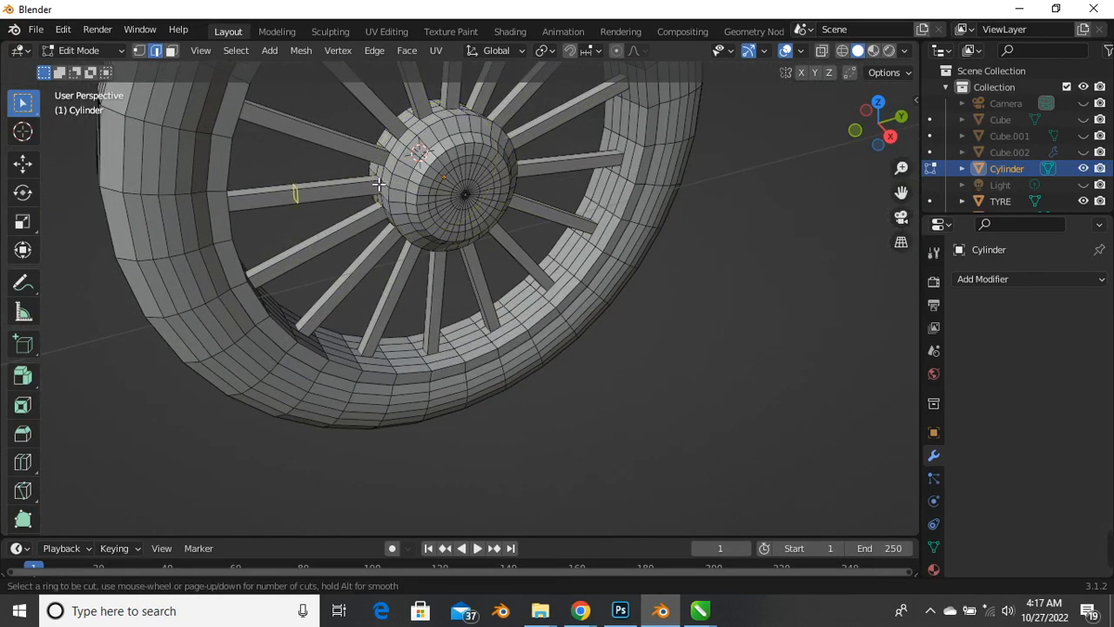
scroll(380, 186, up, 20)
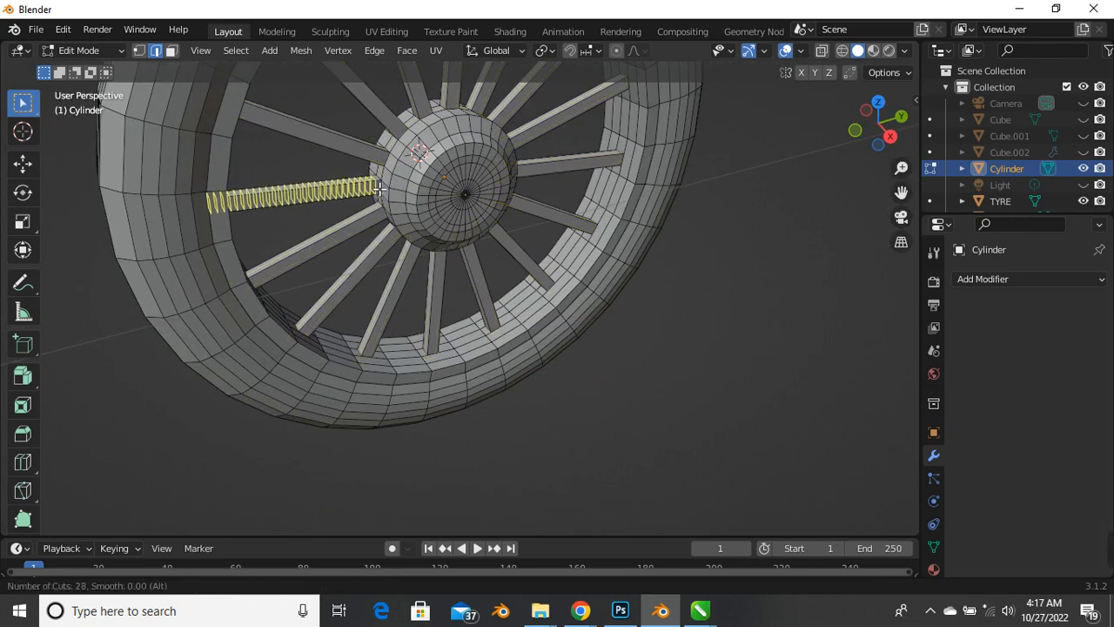
scroll(379, 186, up, 1)
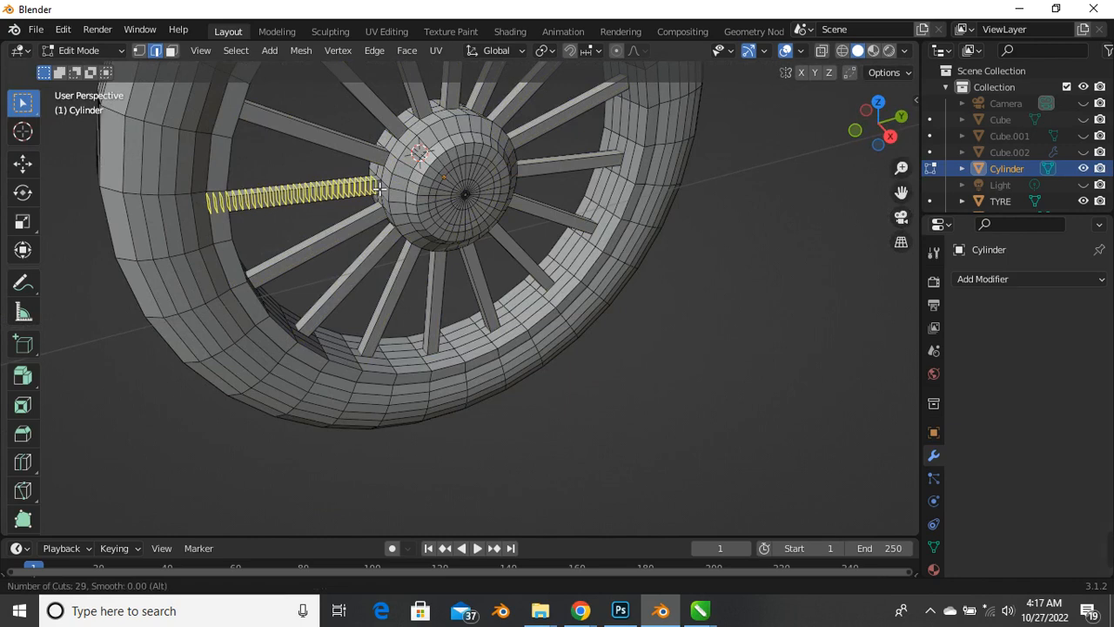
key(Escape)
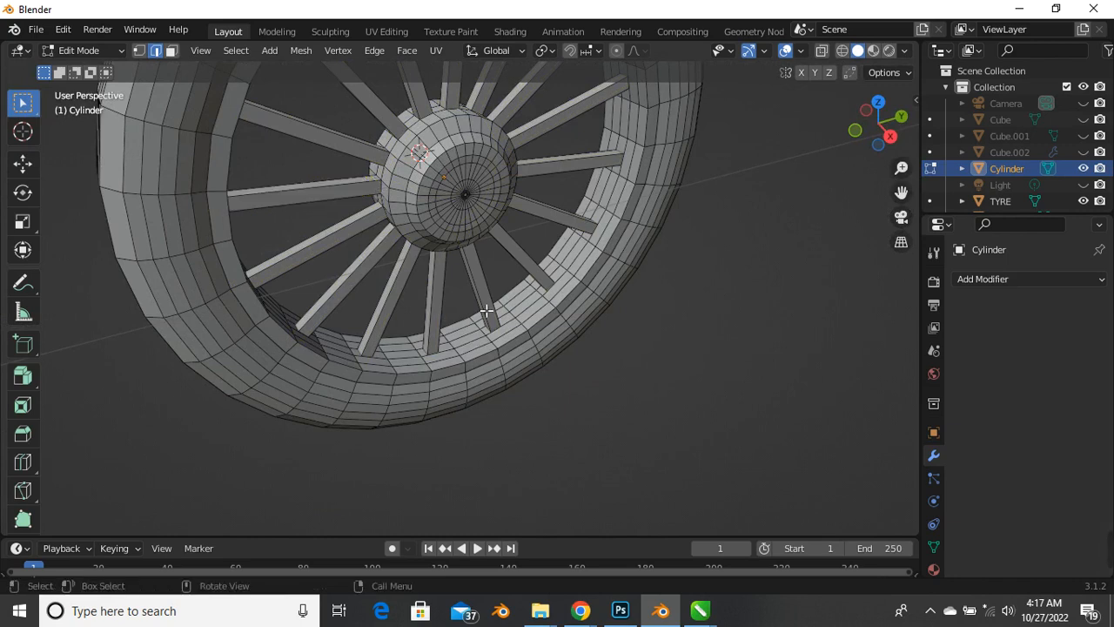
Leave mesh editing for Object Mode and reveal all hidden objects of the scene, leaving nothing selected
middle_drag(486, 310, 463, 383)
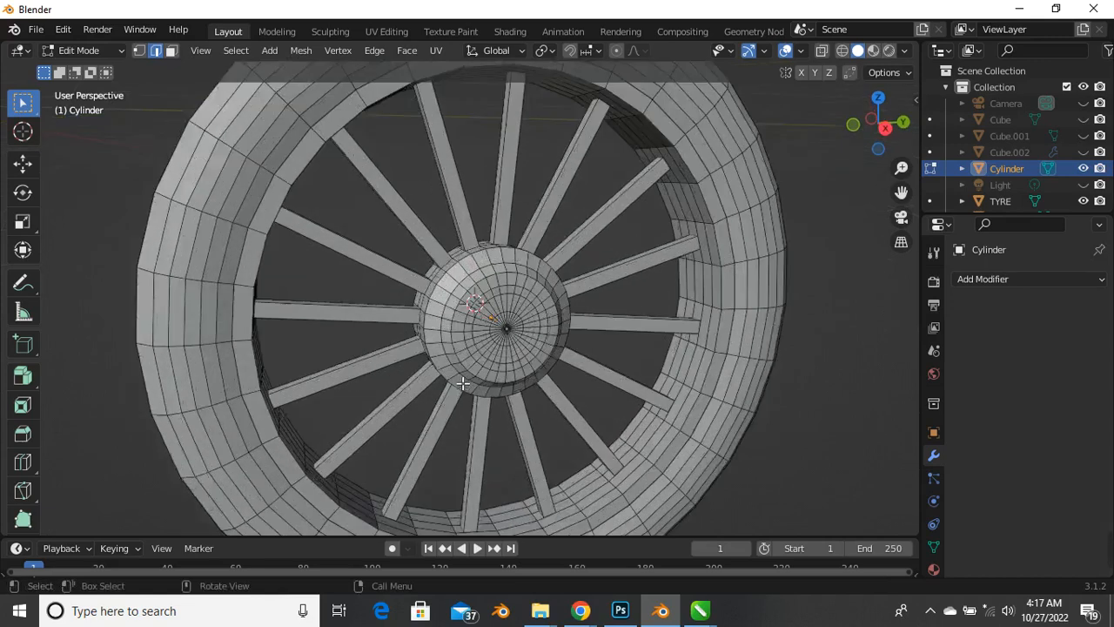
scroll(463, 383, up, 1)
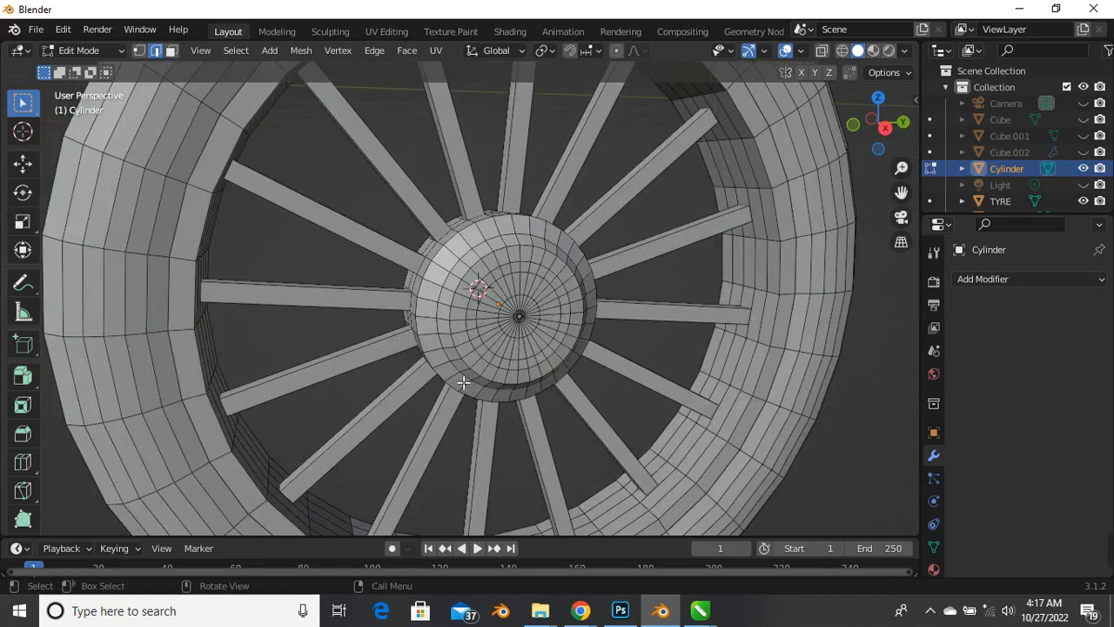
key(Tab)
scroll(458, 318, down, 5)
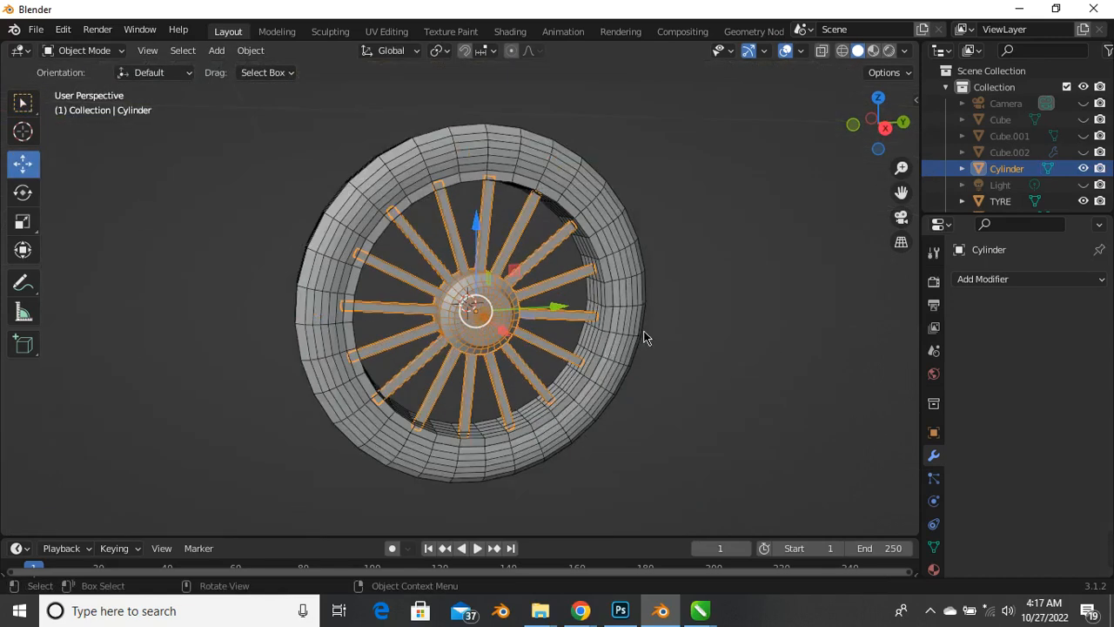
click(689, 305)
scroll(483, 294, up, 5)
scroll(492, 348, down, 3)
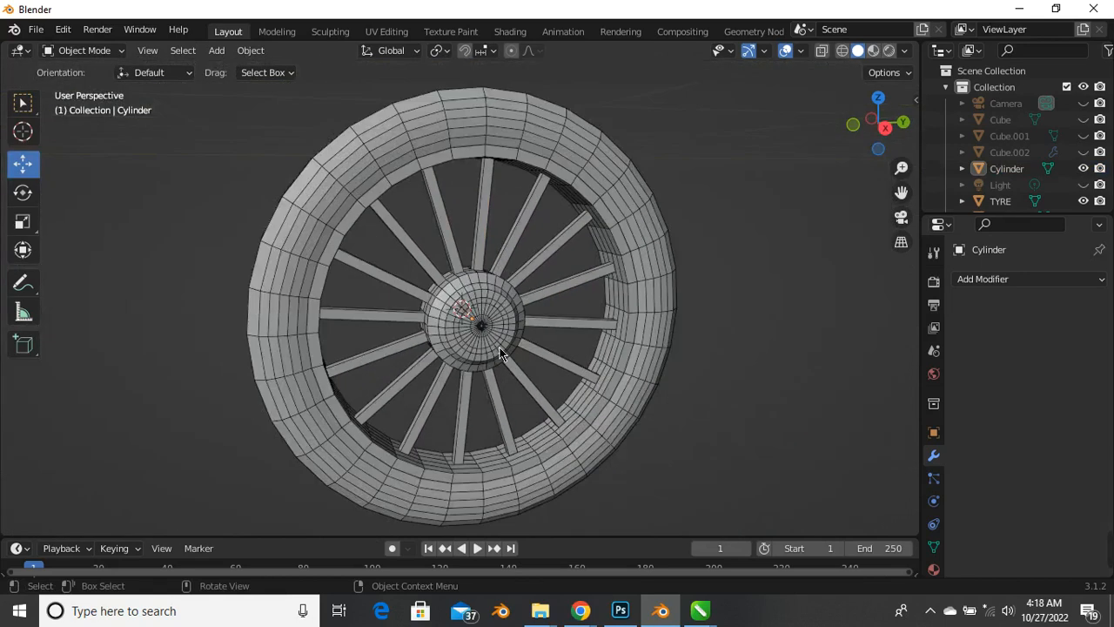
key(alt+h)
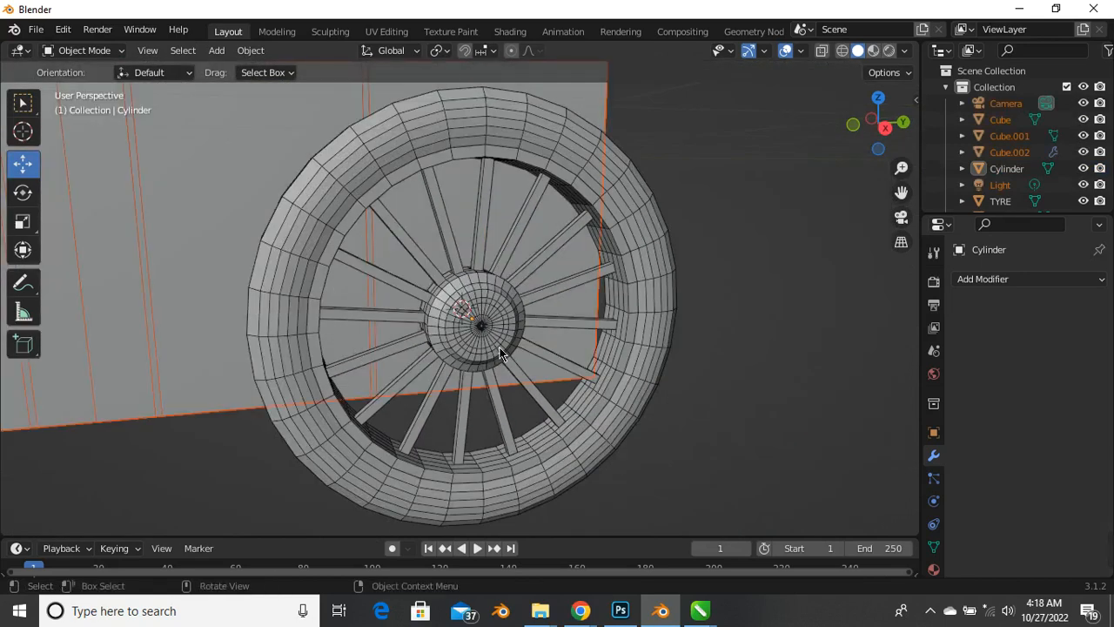
click(815, 306)
Examine how the spoked wheel sits against the side of the cart body from several angles
scroll(588, 321, down, 3)
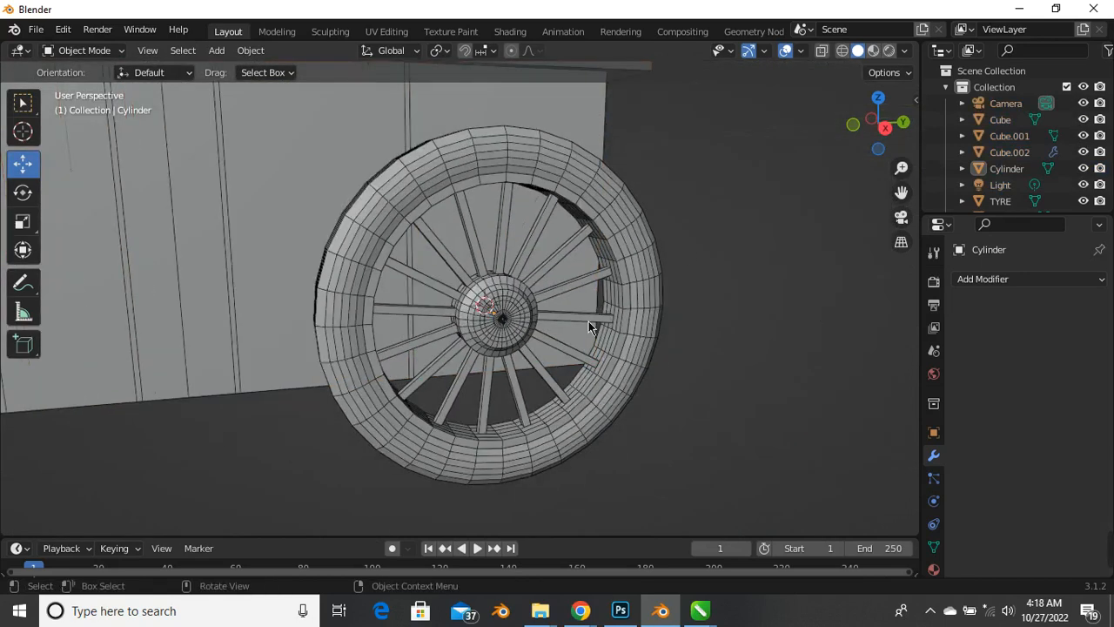
middle_drag(574, 324, 334, 421)
scroll(519, 338, up, 5)
scroll(444, 374, down, 5)
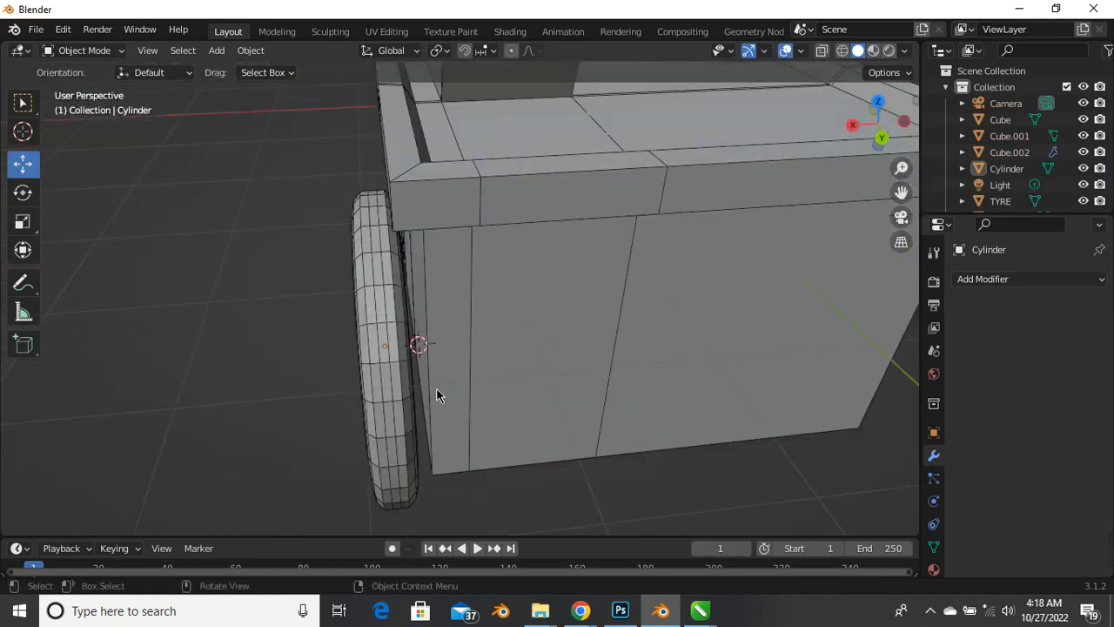
scroll(440, 384, up, 6)
middle_drag(463, 383, 506, 375)
scroll(447, 349, down, 1)
middle_drag(447, 349, 483, 311)
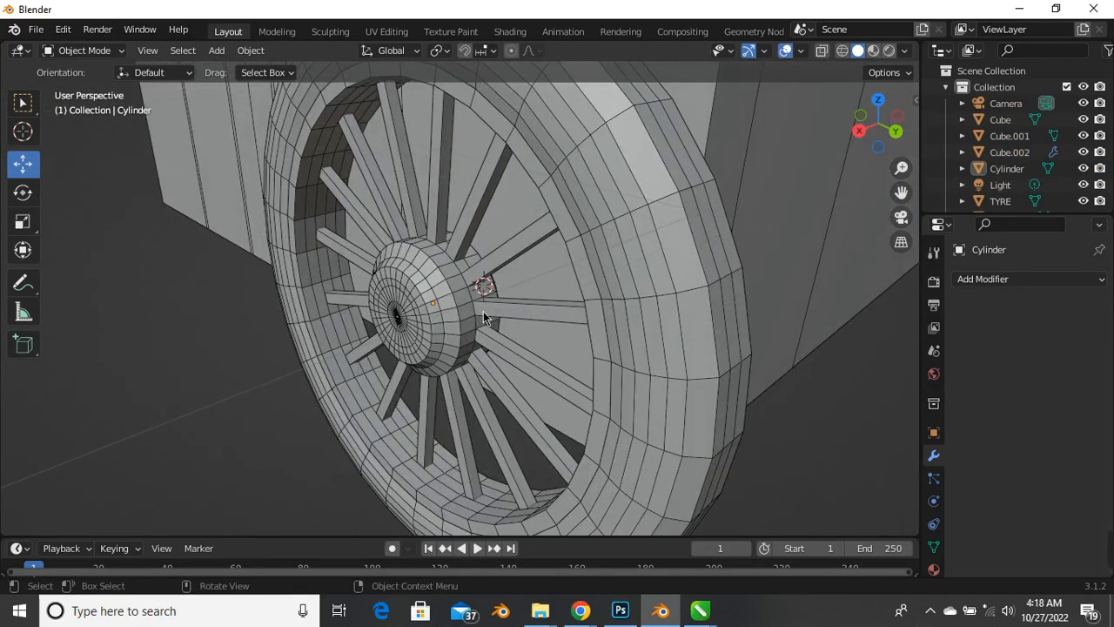
Select the spoked hub, rim and tyre together and nudge the wheel's position beside the cart body, then deselect it
click(457, 300)
middle_drag(559, 304, 566, 334)
shift+click(370, 413)
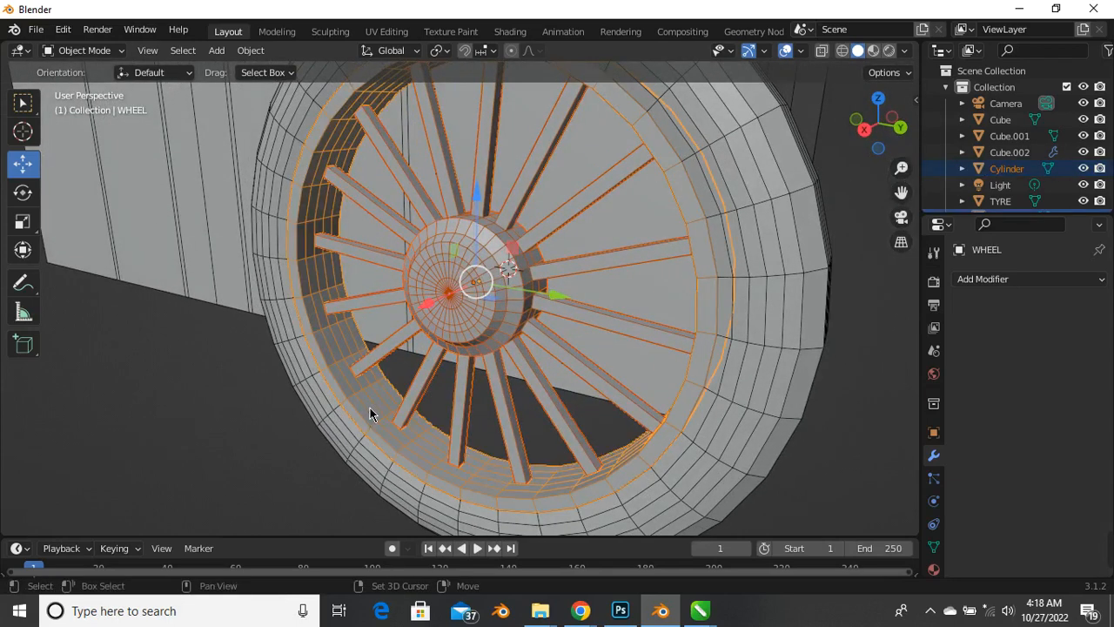
shift+click(366, 457)
middle_drag(365, 457, 407, 389)
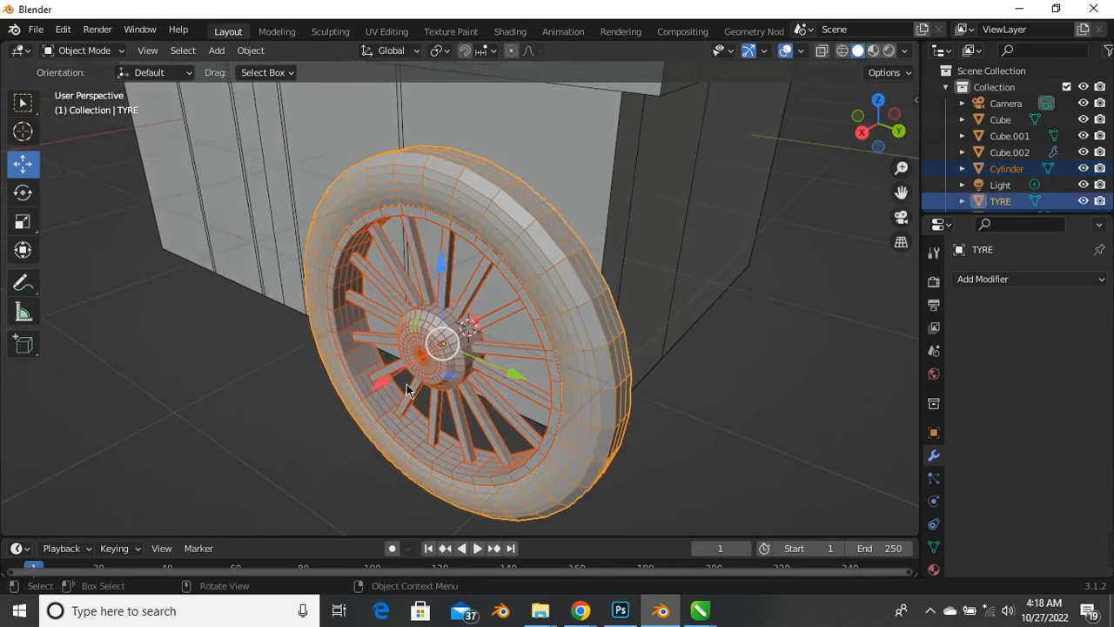
drag(411, 376, 411, 380)
scroll(410, 375, down, 5)
middle_drag(410, 376, 333, 427)
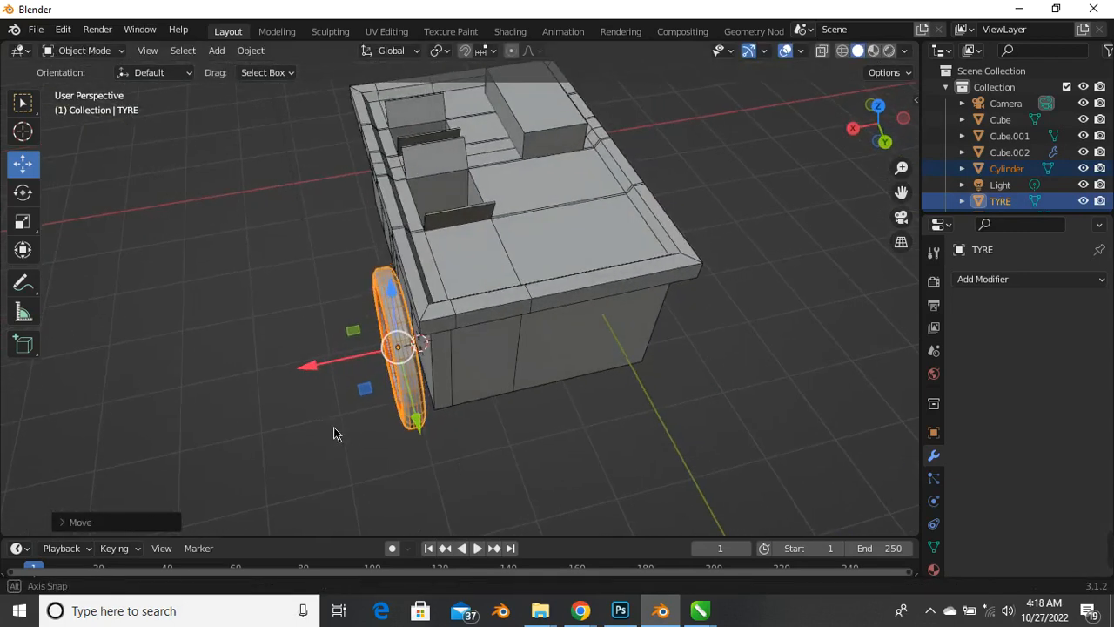
click(470, 431)
Select only the tyre, shift it slightly, and check its fit on the rim from the front and side
scroll(414, 339, up, 5)
scroll(409, 346, down, 3)
middle_drag(399, 357, 409, 272)
scroll(409, 272, up, 5)
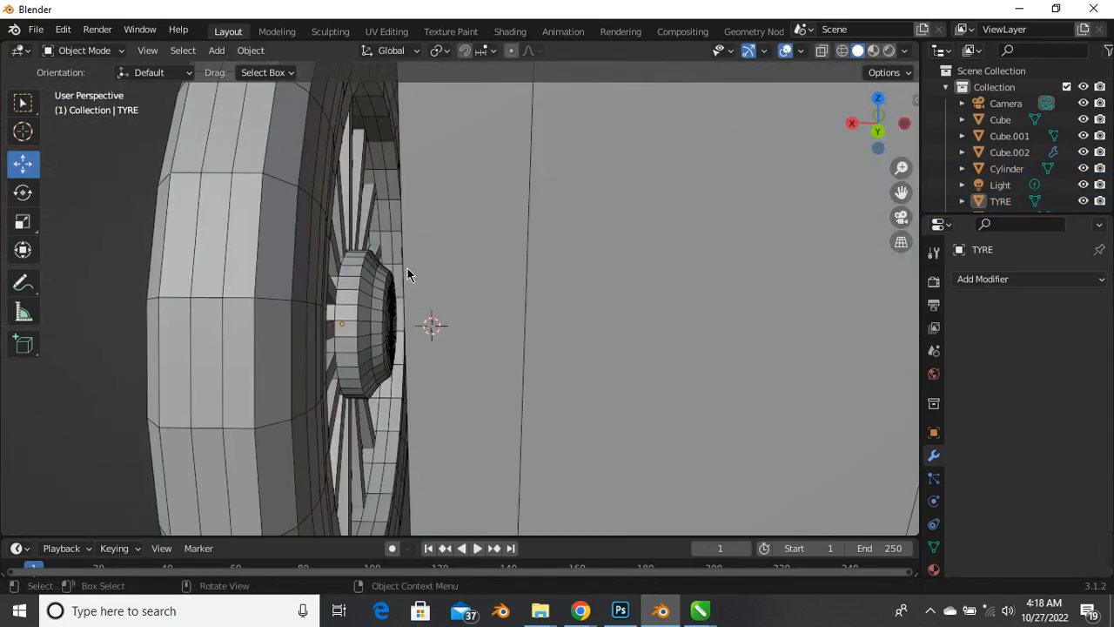
scroll(406, 277, down, 3)
middle_drag(371, 332, 553, 344)
click(558, 261)
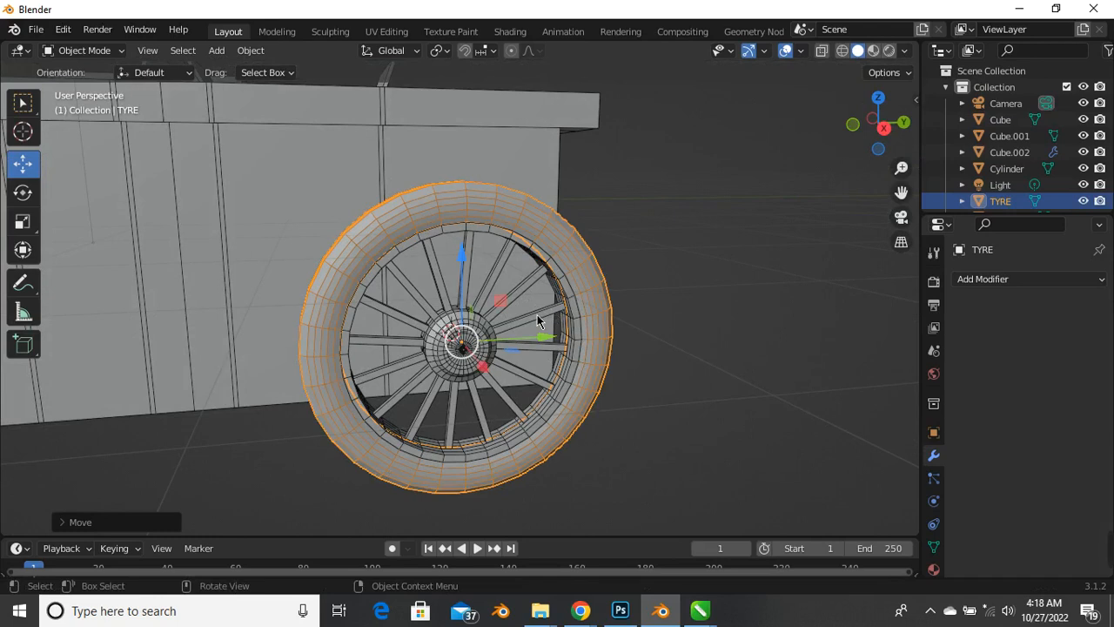
middle_drag(537, 320, 389, 362)
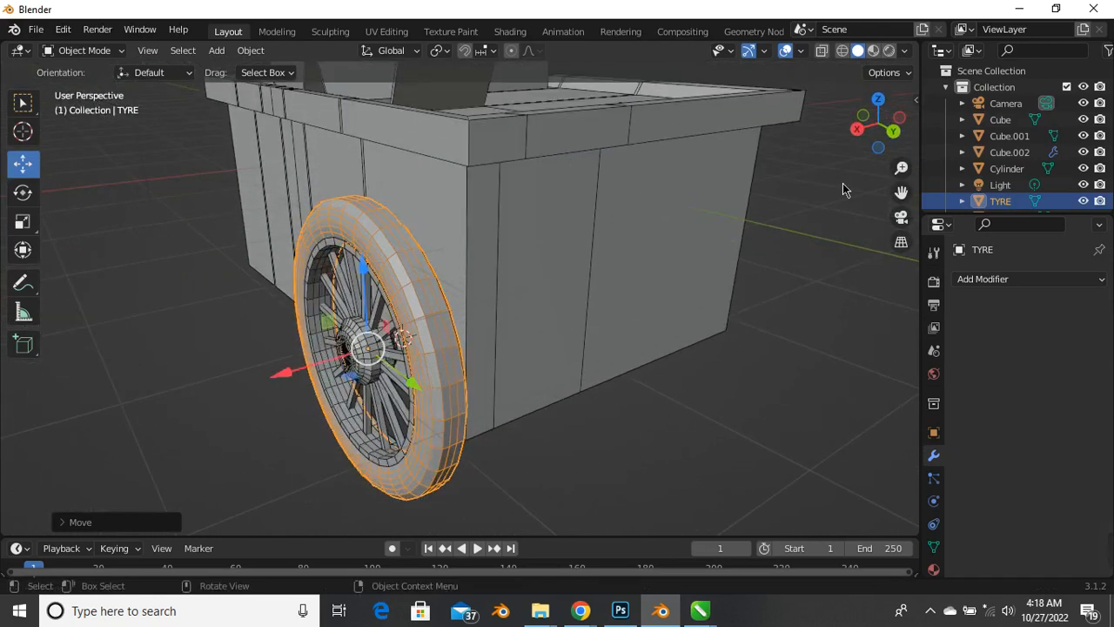
middle_drag(721, 255, 849, 248)
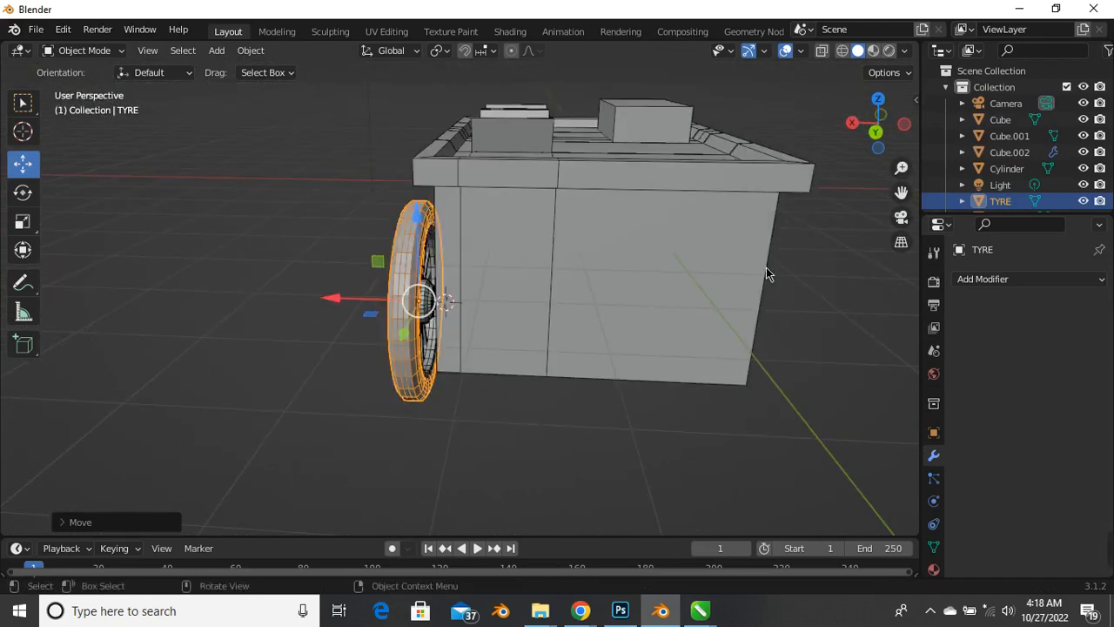
scroll(766, 267, up, 4)
middle_drag(610, 312, 735, 349)
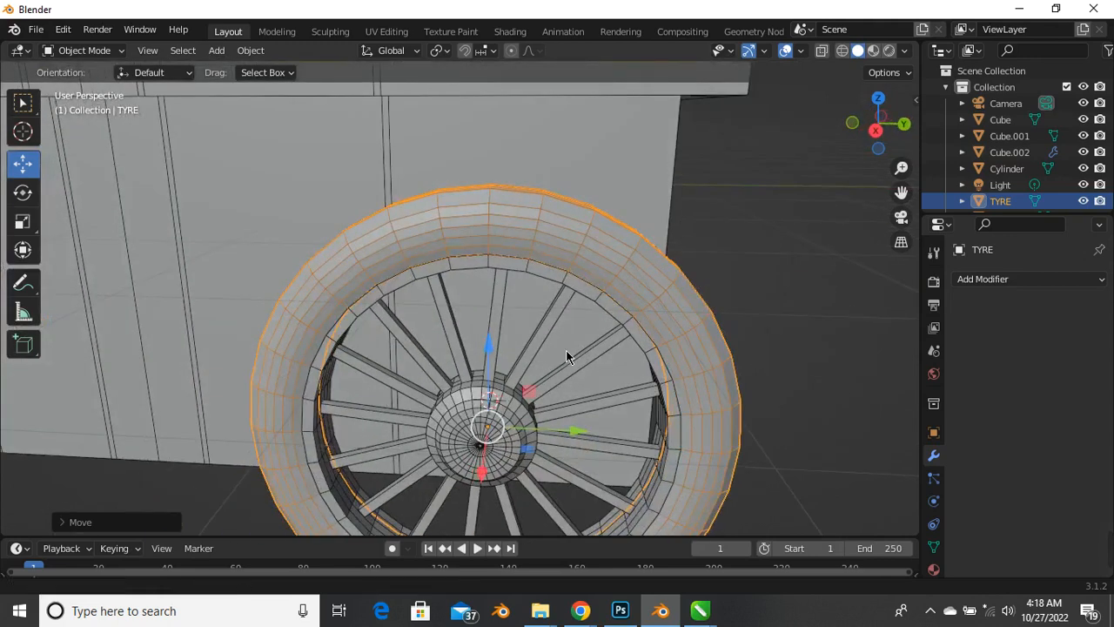
shift+middle_drag(550, 457, 548, 355)
Clear the tyre selection and select the rim that surrounds the spokes
click(741, 440)
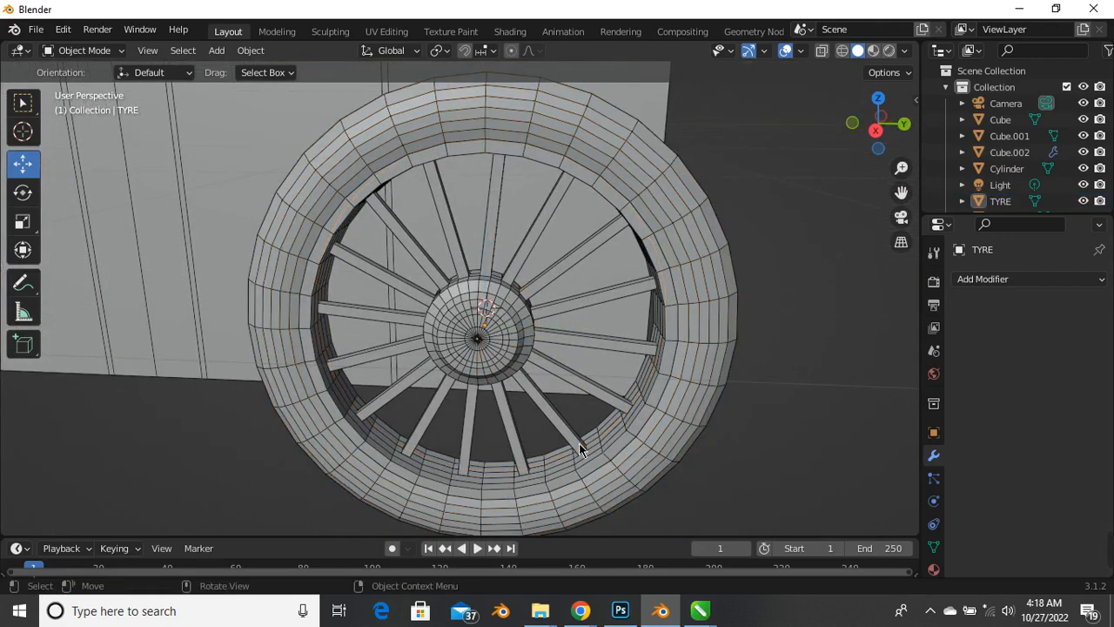
click(579, 446)
click(564, 460)
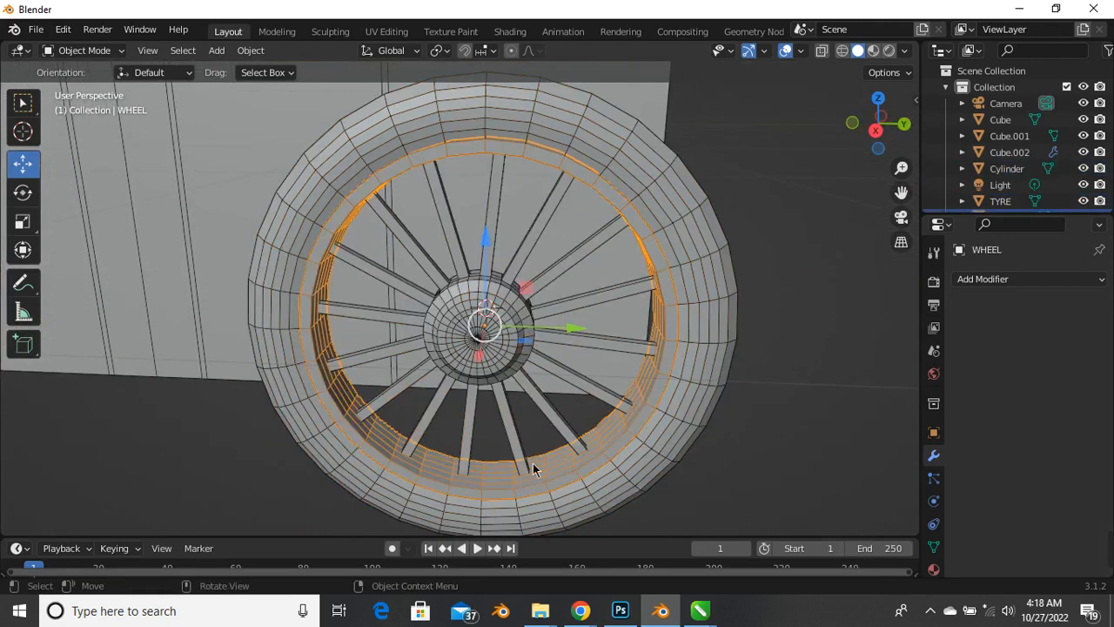
scroll(533, 463, up, 3)
scroll(465, 459, down, 3)
scroll(502, 472, up, 2)
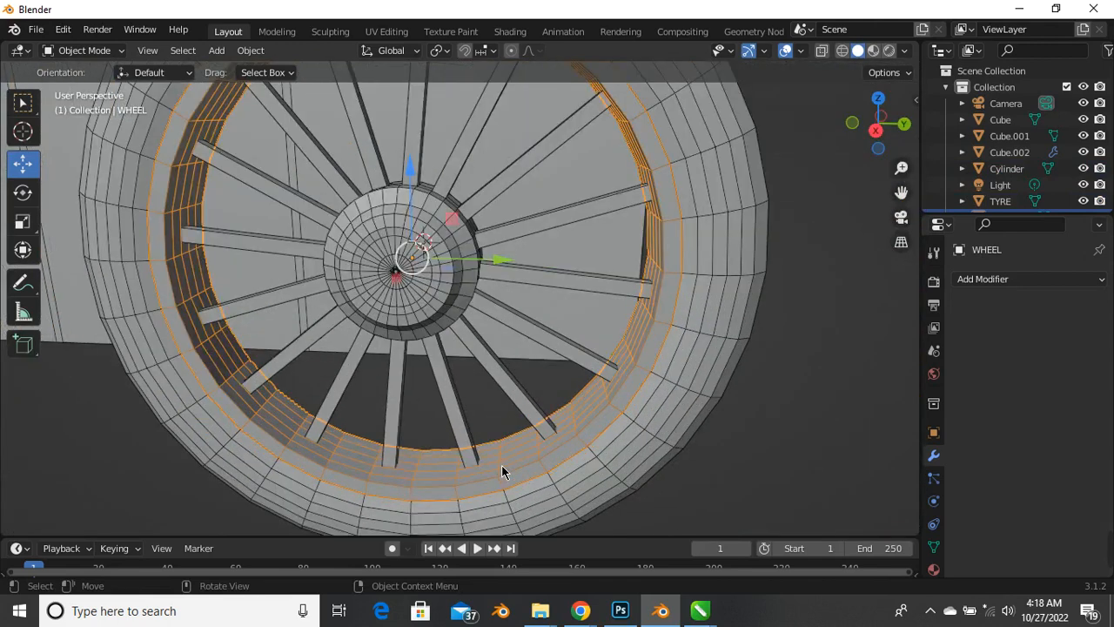
click(502, 472)
click(510, 457)
scroll(441, 443, down, 2)
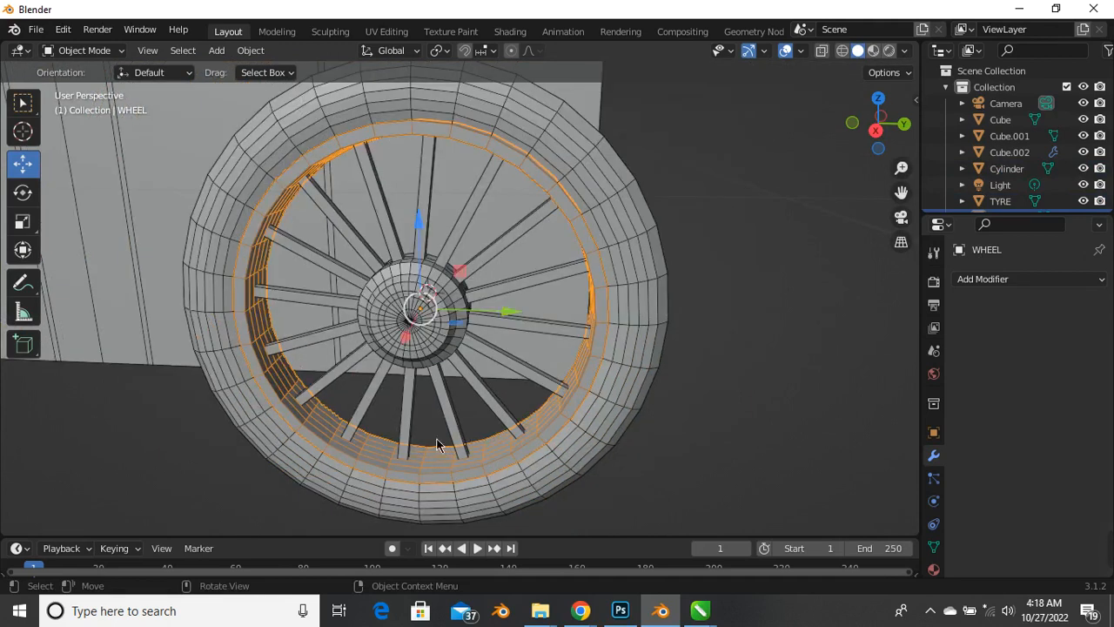
Add the spoked hub and the tyre to the rim's selection
scroll(407, 413, down, 2)
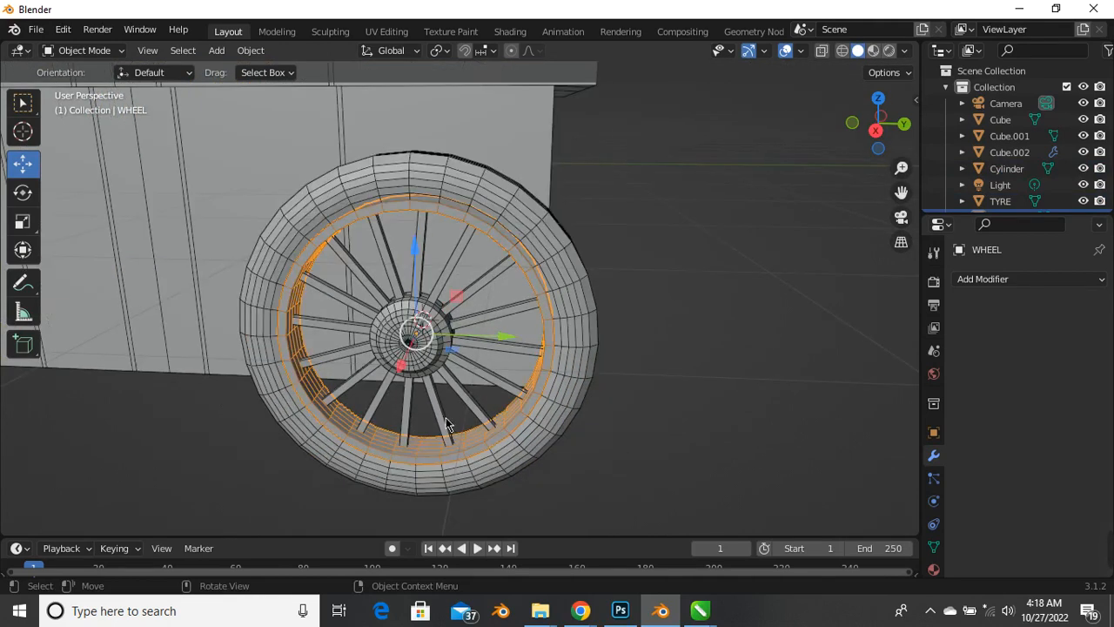
middle_drag(445, 419, 463, 417)
scroll(500, 401, up, 4)
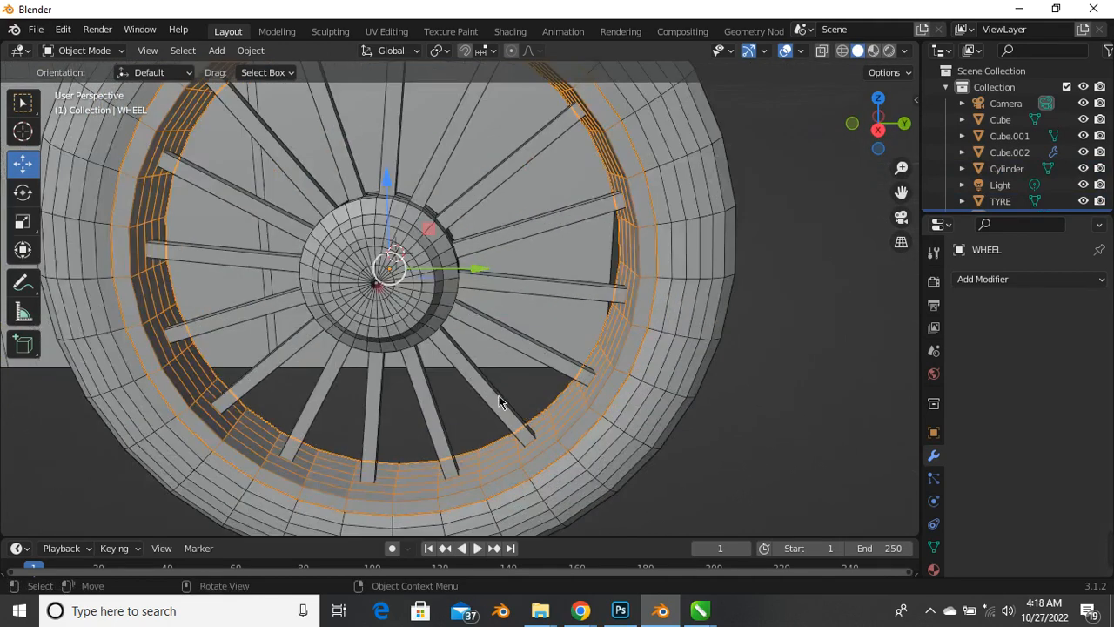
shift+click(406, 319)
shift+click(557, 372)
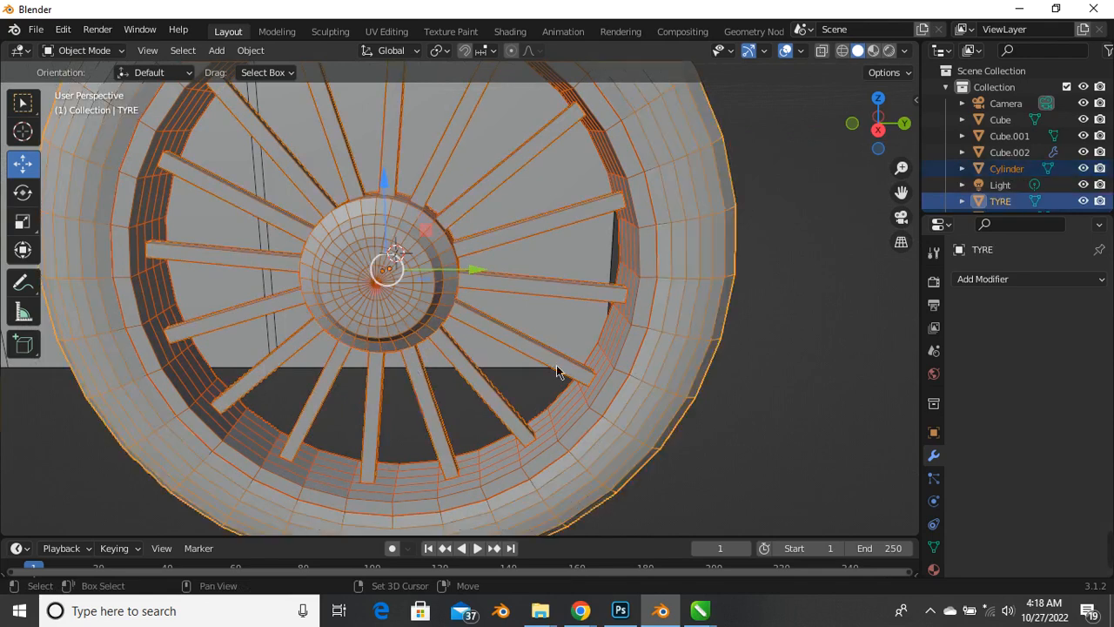
Duplicate the selected wheel parts in place and move the copy along the X axis to the cart's opposite side
scroll(550, 376, down, 6)
middle_drag(488, 399, 370, 414)
scroll(333, 373, up, 2)
scroll(354, 352, down, 3)
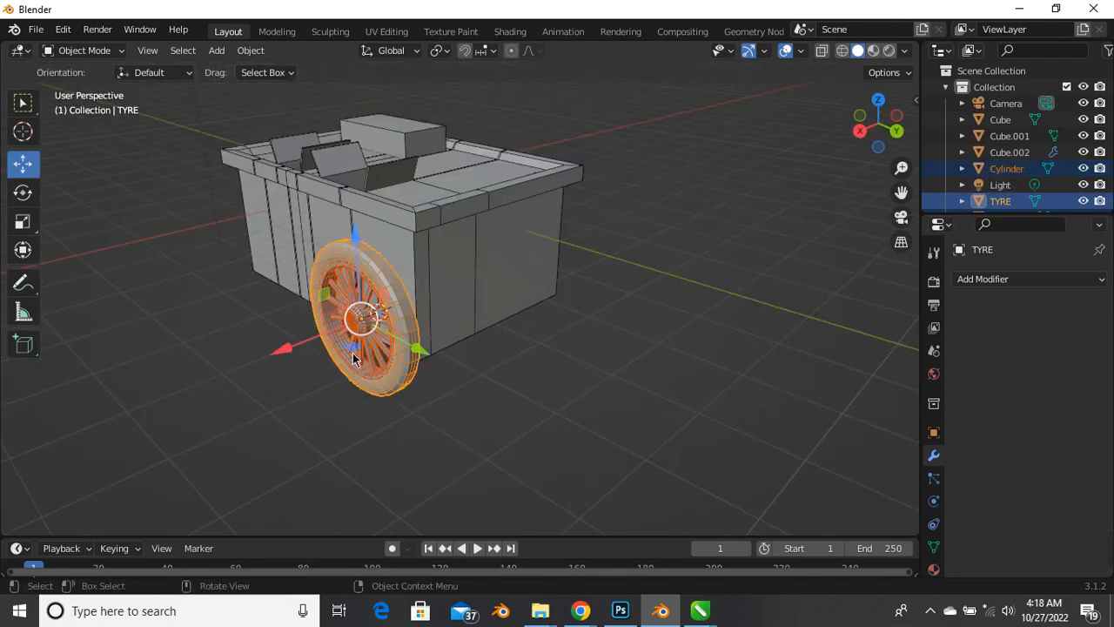
key(shift+d)
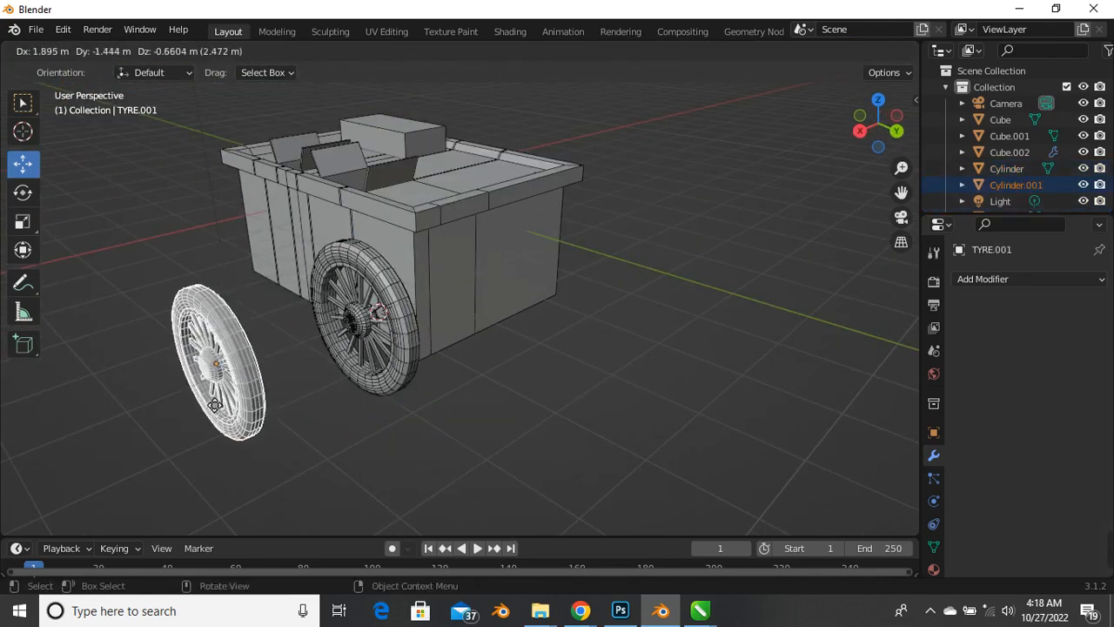
right_click(207, 403)
drag(307, 343, 532, 323)
middle_drag(532, 323, 305, 323)
scroll(464, 361, up, 4)
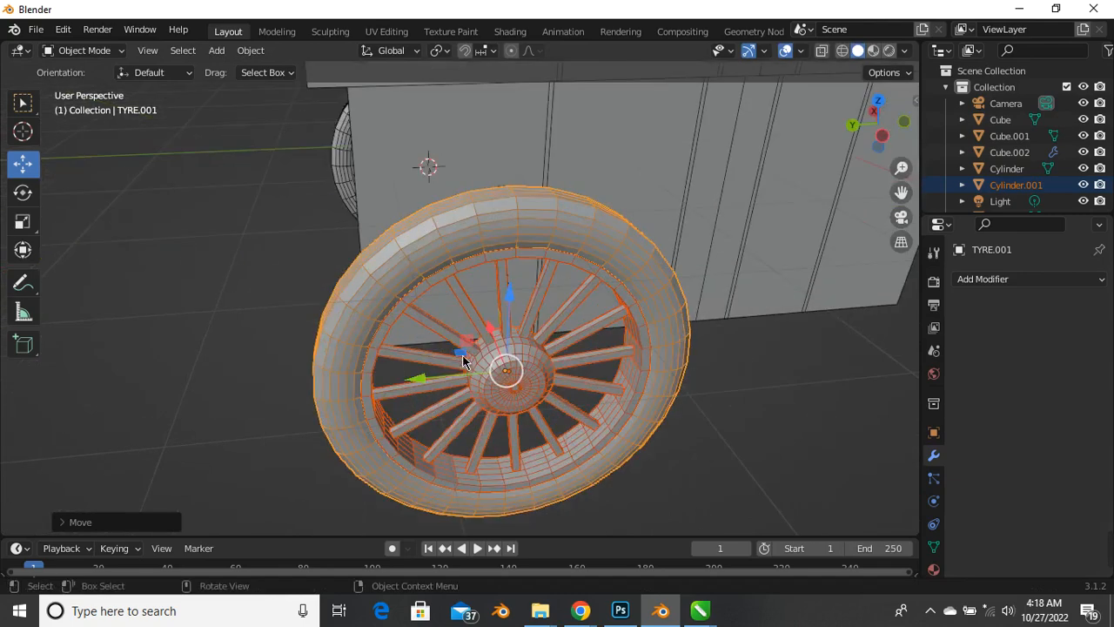
Clear the selection, then select the copied wheel's spoked hub, rim and tyre together
click(243, 421)
middle_drag(244, 416, 324, 370)
click(312, 340)
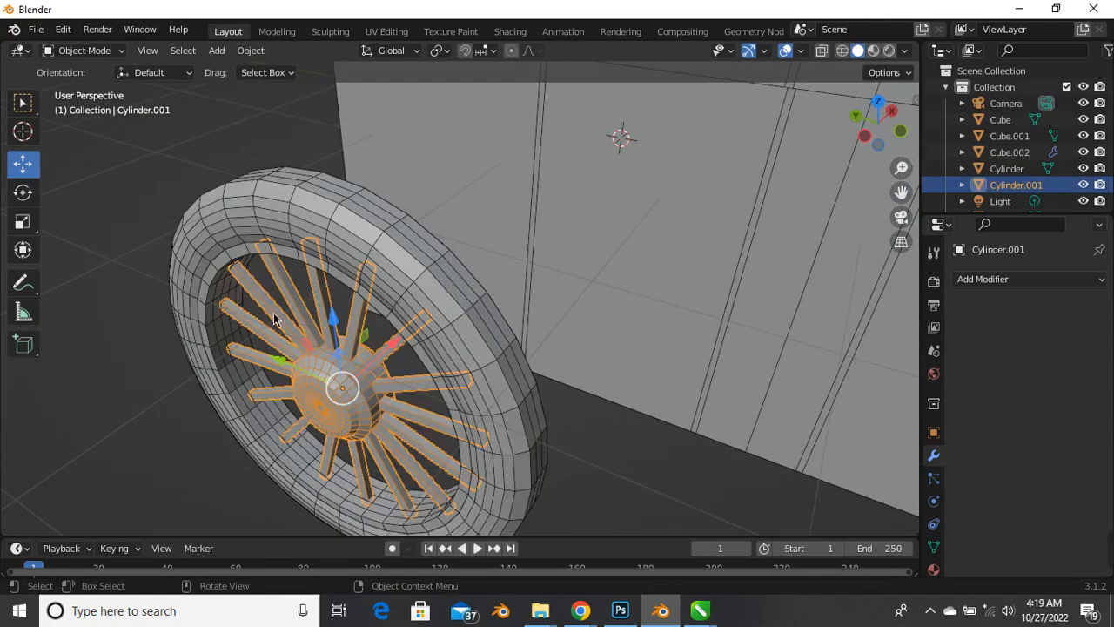
shift+click(214, 343)
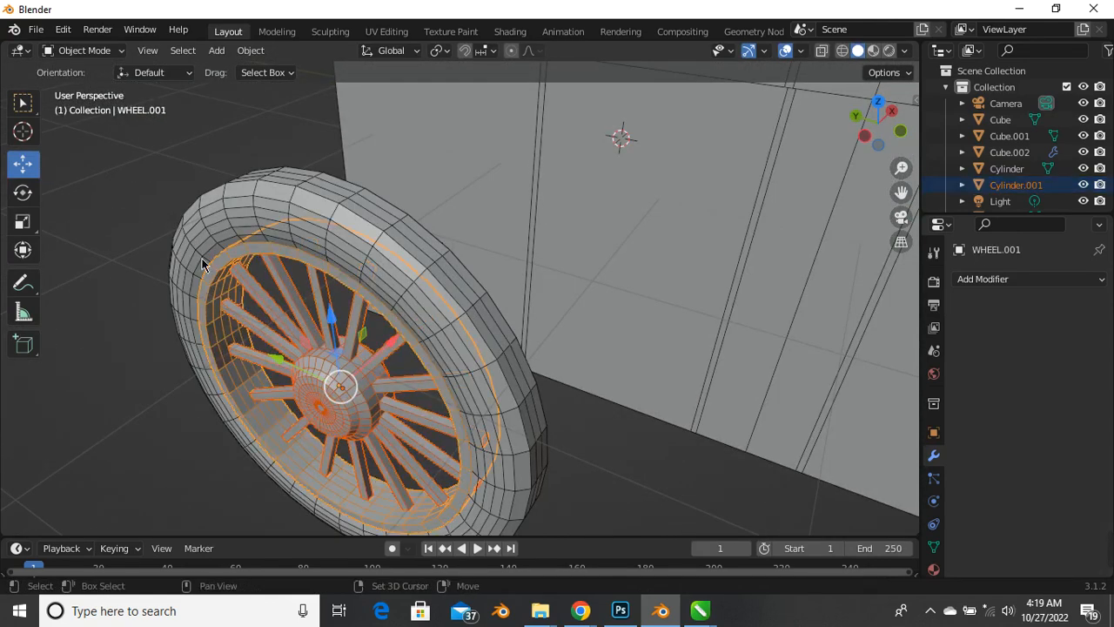
scroll(207, 254, down, 4)
middle_drag(239, 303, 330, 284)
scroll(254, 277, up, 4)
scroll(300, 261, down, 1)
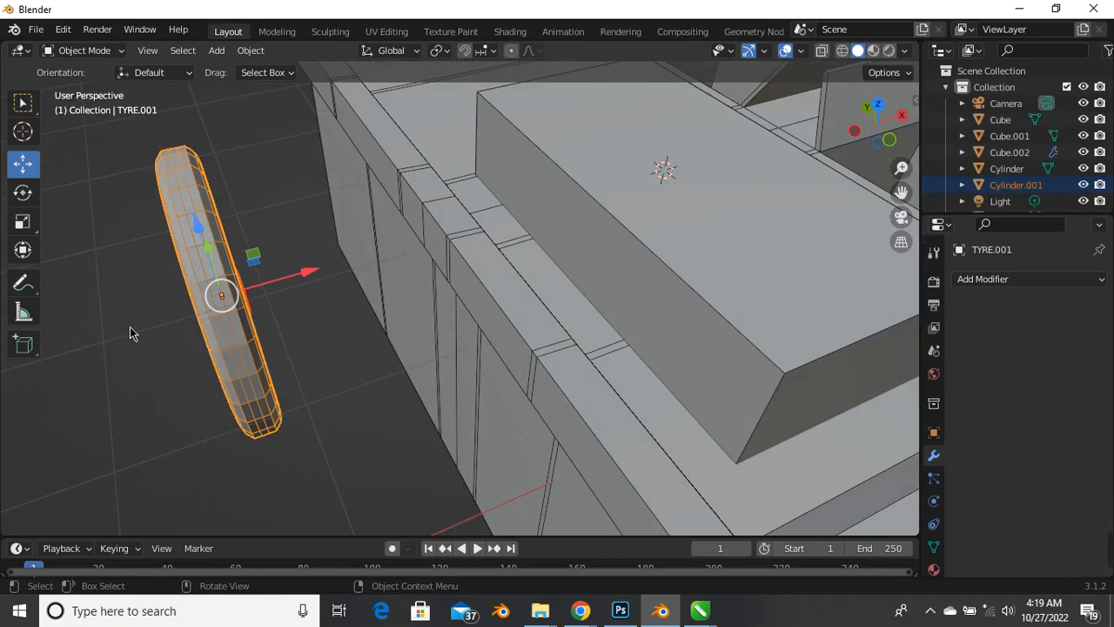
middle_drag(130, 333, 335, 286)
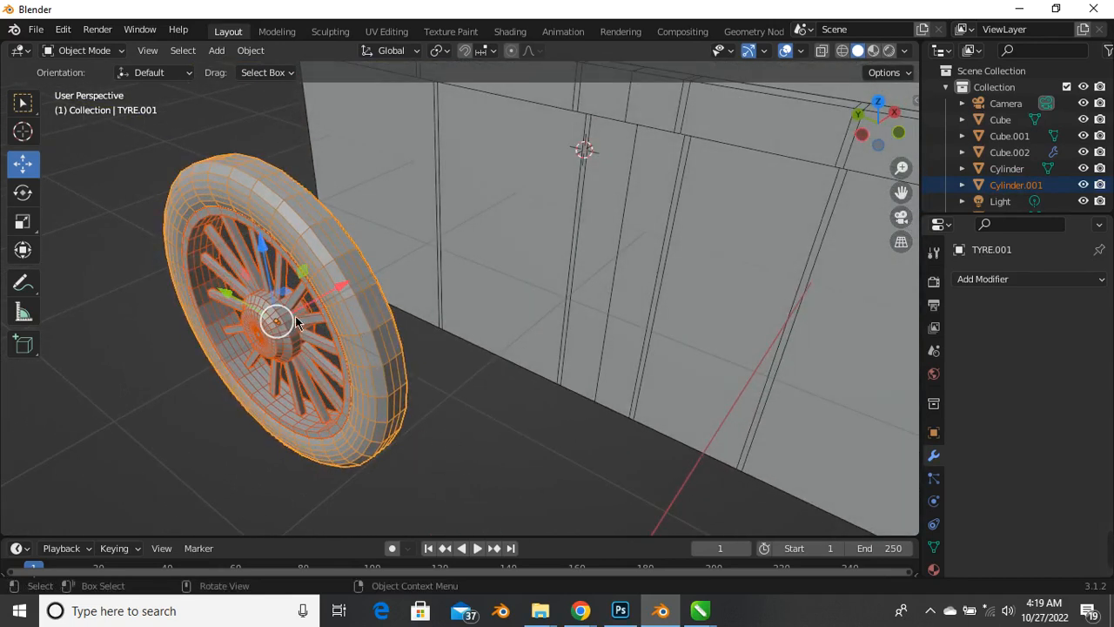
Mirror the selected parts of the copied wheel across the global X axis
right_click(567, 429)
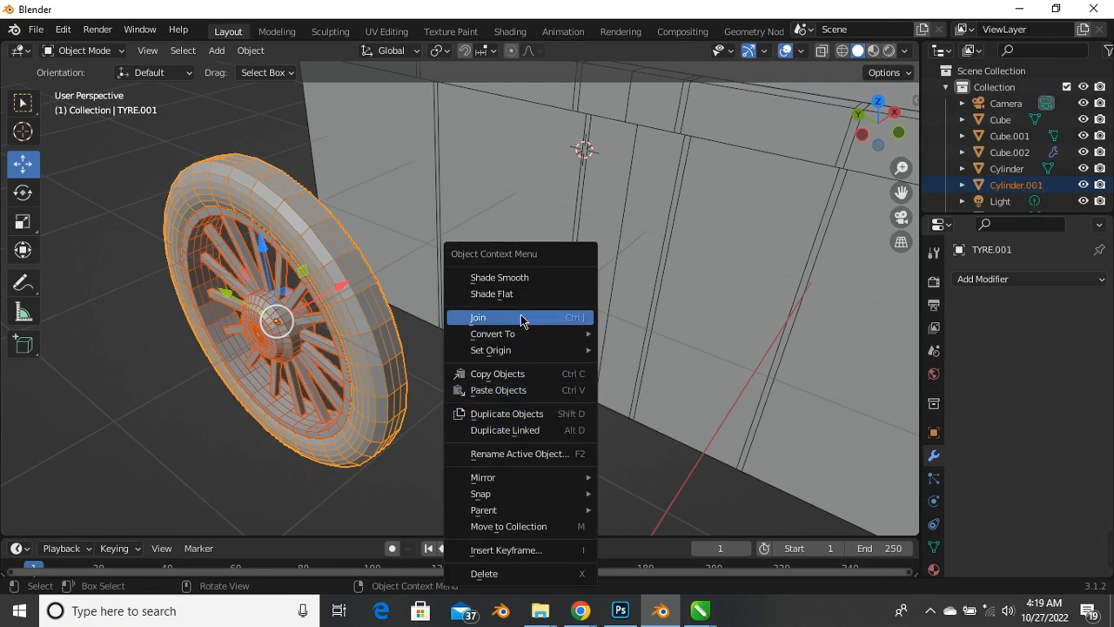
mouse_move(529, 480)
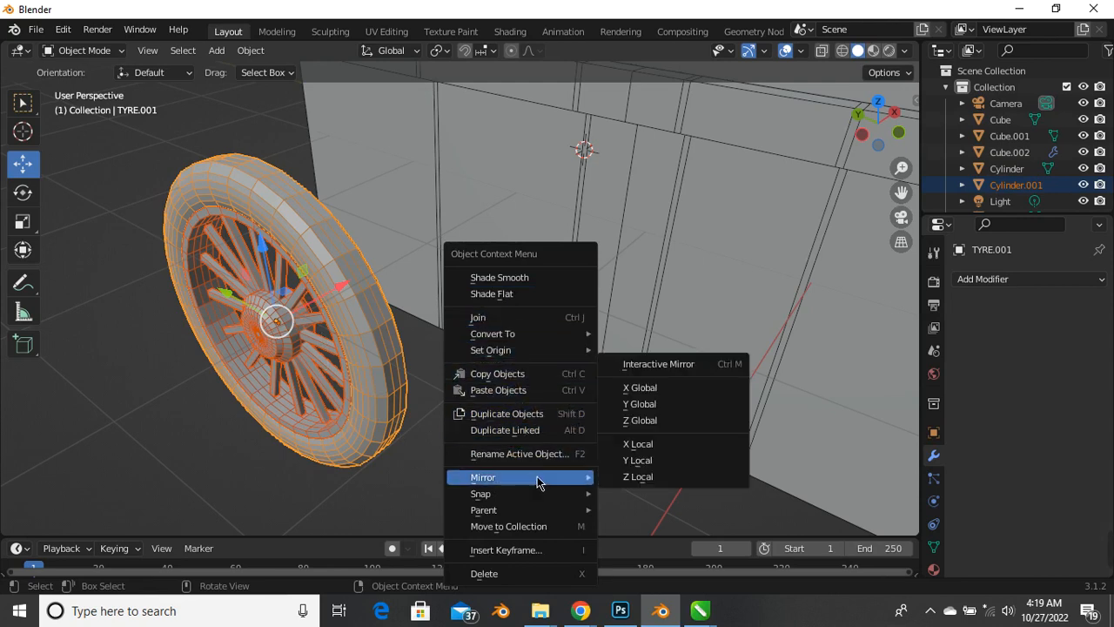
click(659, 387)
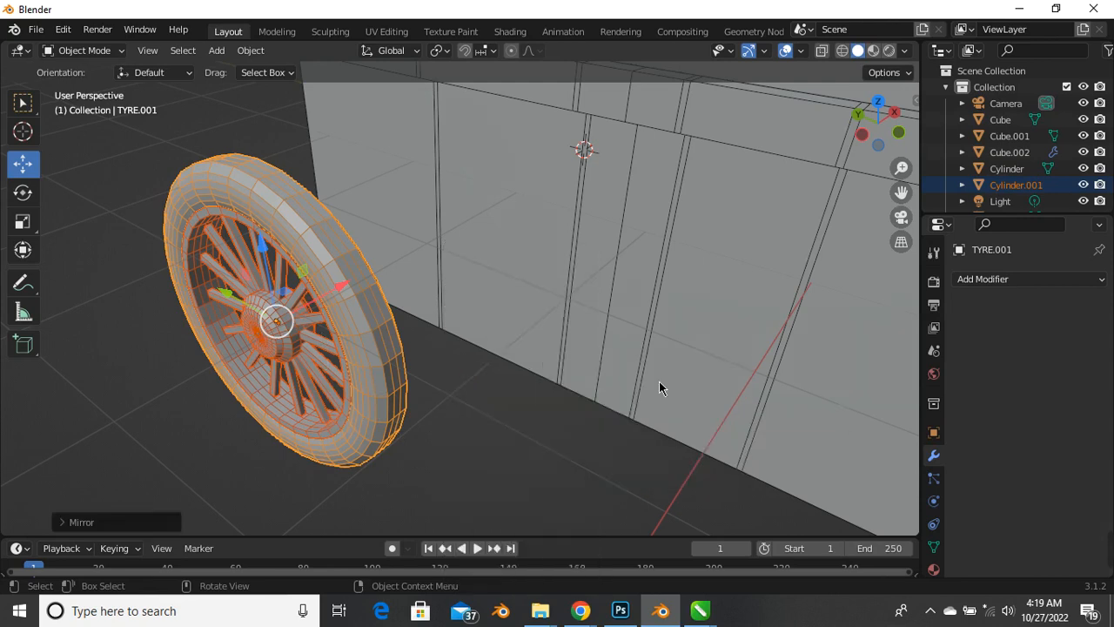
Try mirroring the copied wheel across the global Y axis, inspect its hub up close, and undo the attempt
right_click(549, 439)
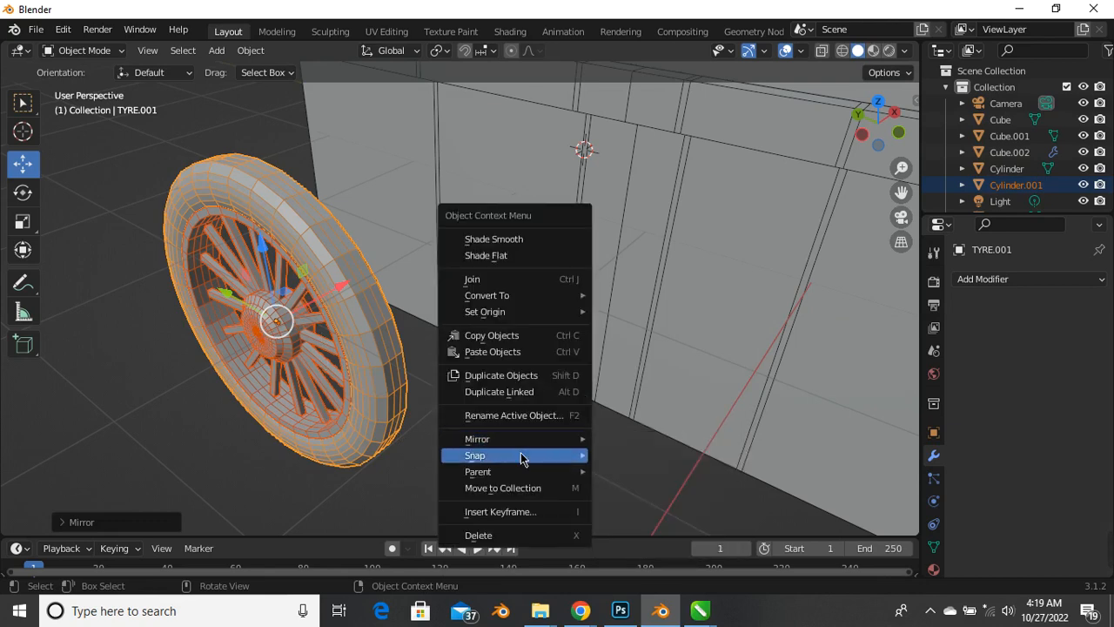
mouse_move(557, 451)
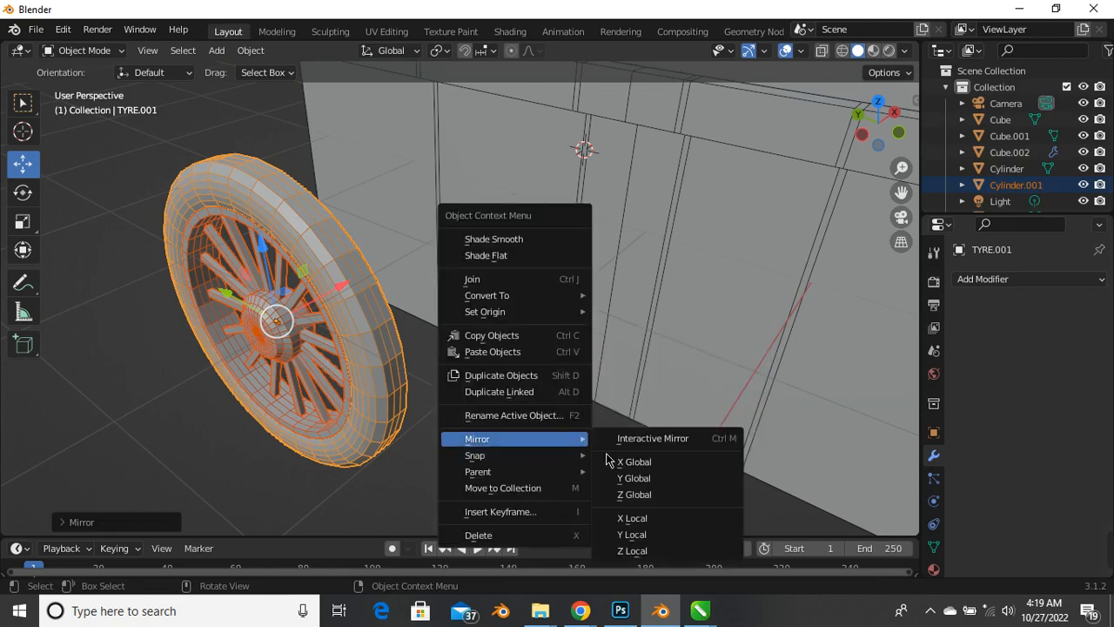
click(634, 481)
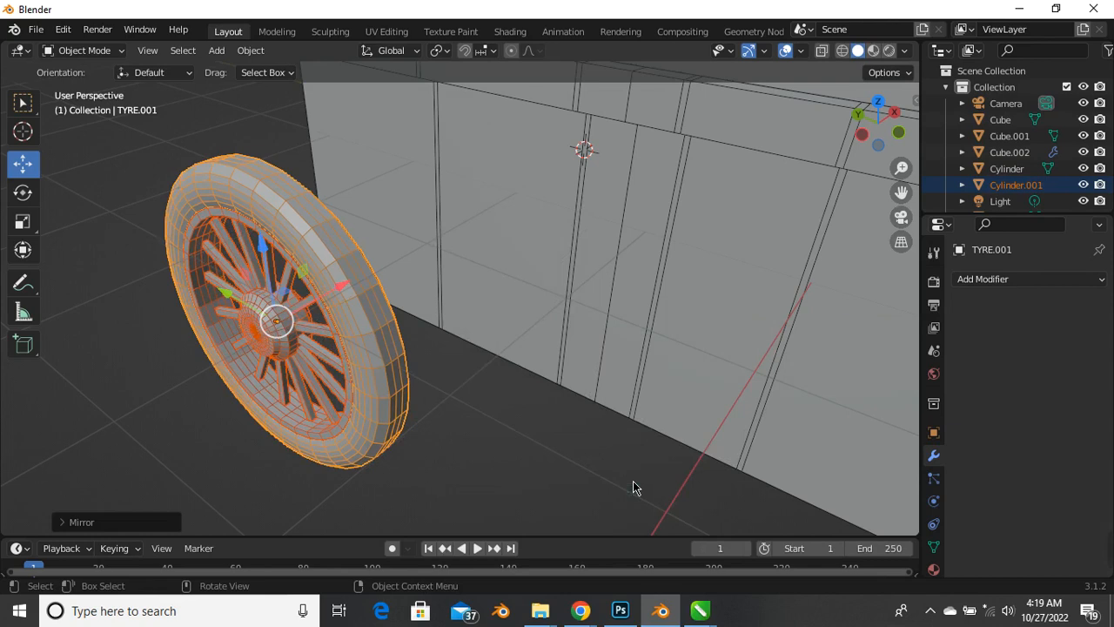
click(458, 451)
scroll(255, 336, up, 5)
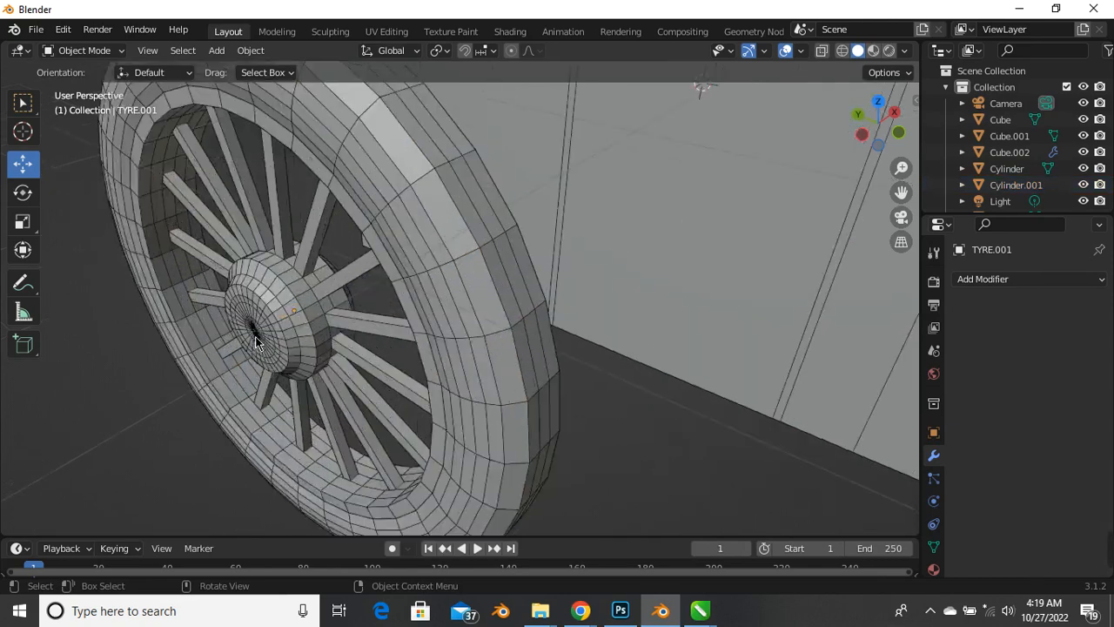
scroll(290, 355, down, 5)
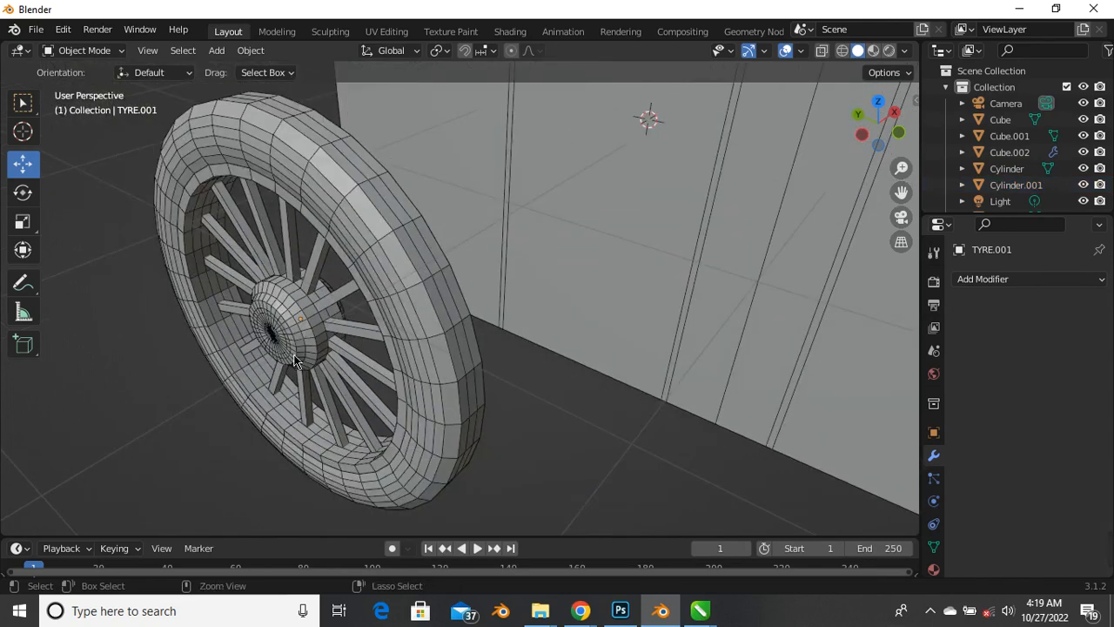
click(310, 364)
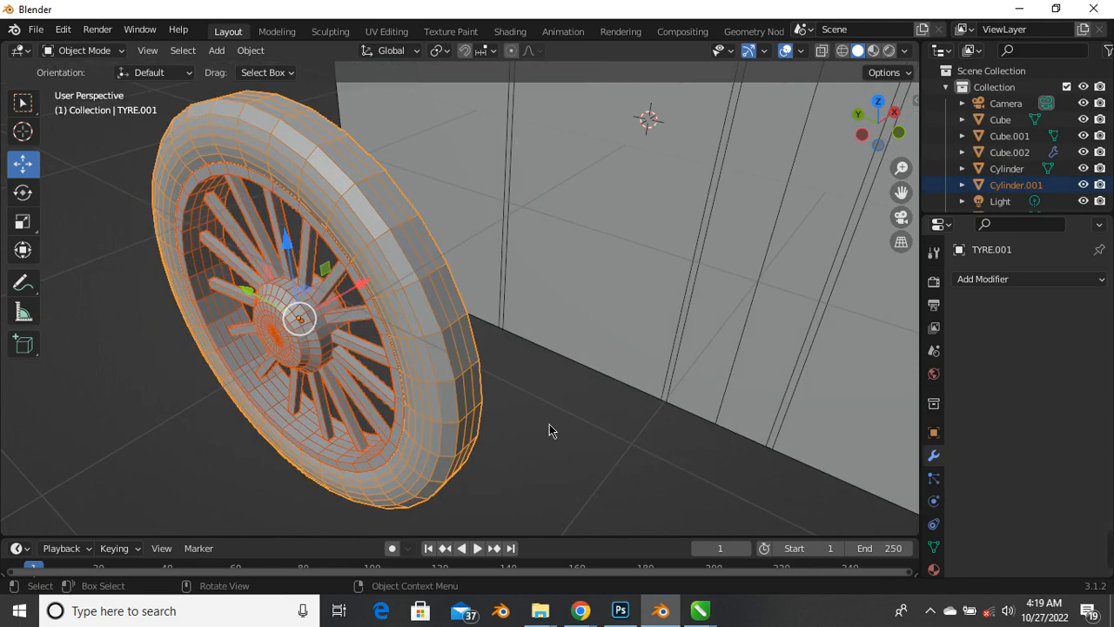
Mirror the copied wheel's selected parts across their local Y axis
right_click(676, 464)
mouse_move(684, 464)
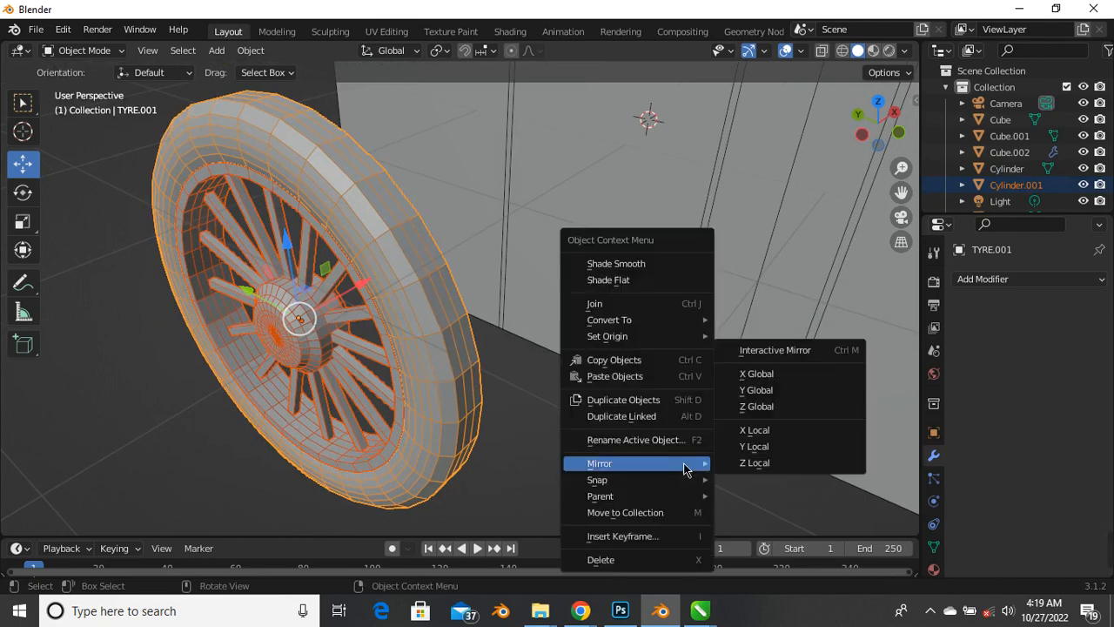
click(749, 449)
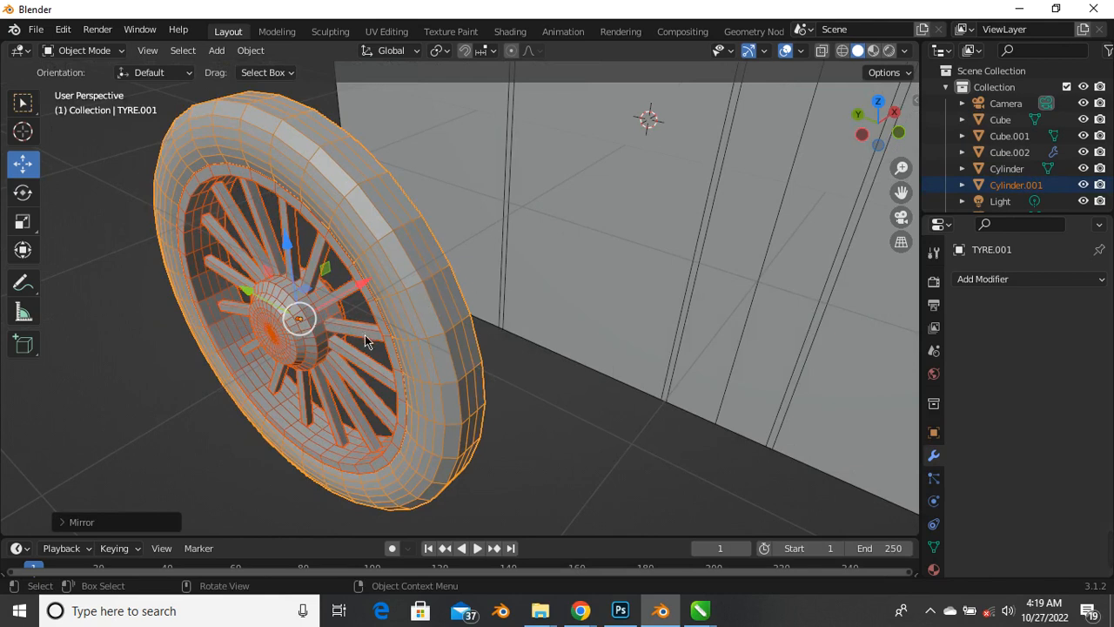
Move the mirrored wheel about 0.91 m along the X axis toward the cart's side and check it from the front
middle_drag(365, 335, 353, 363)
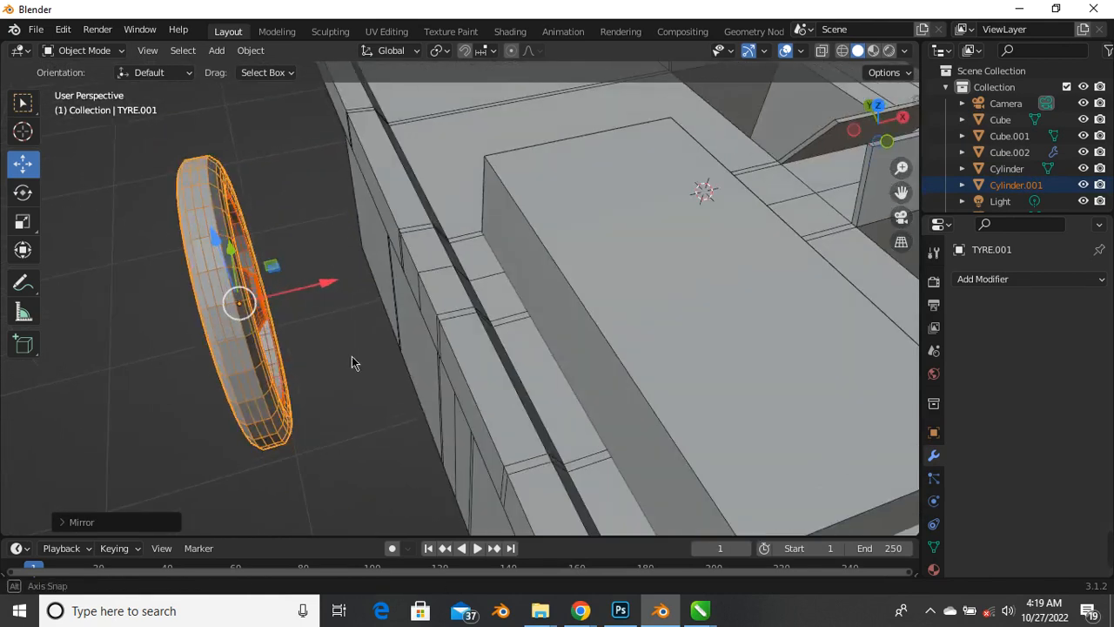
key(g)
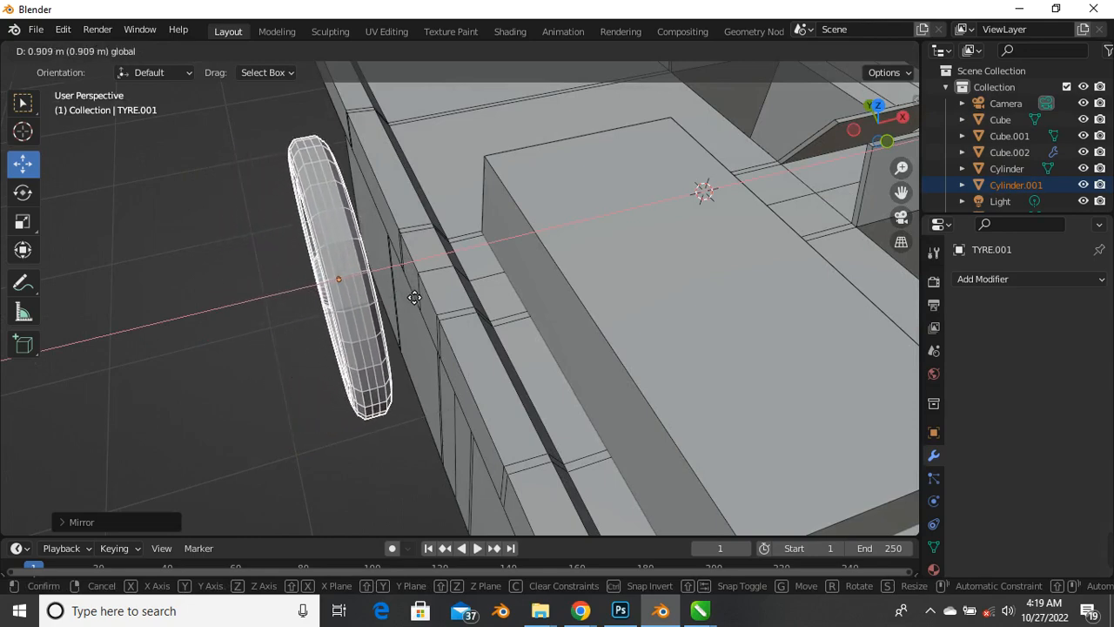
click(413, 294)
middle_drag(413, 295, 422, 362)
key(KP_1)
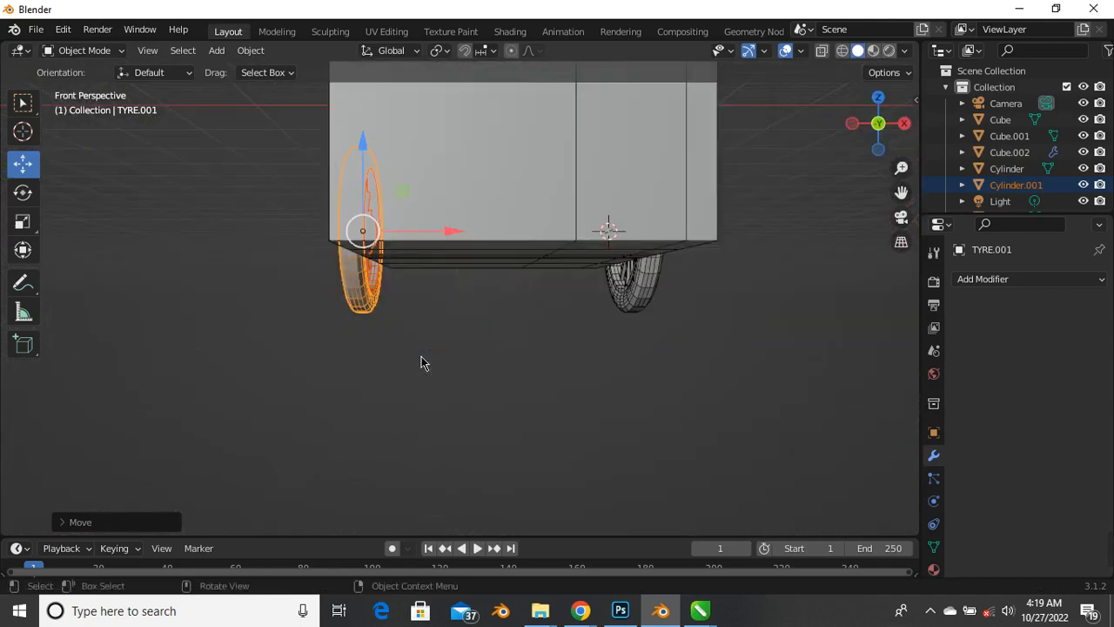
scroll(477, 282, down, 2)
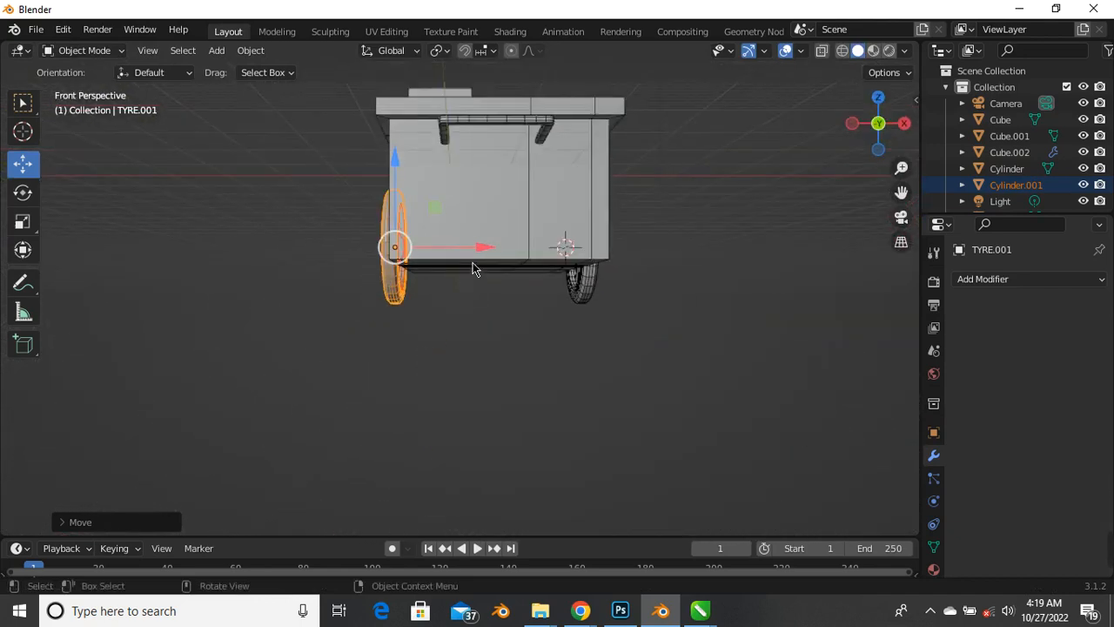
In an orthographic top view, nudge the copied wheel outward along X to clear the cart's side and compare the opposite wheel
middle_drag(473, 267, 453, 252)
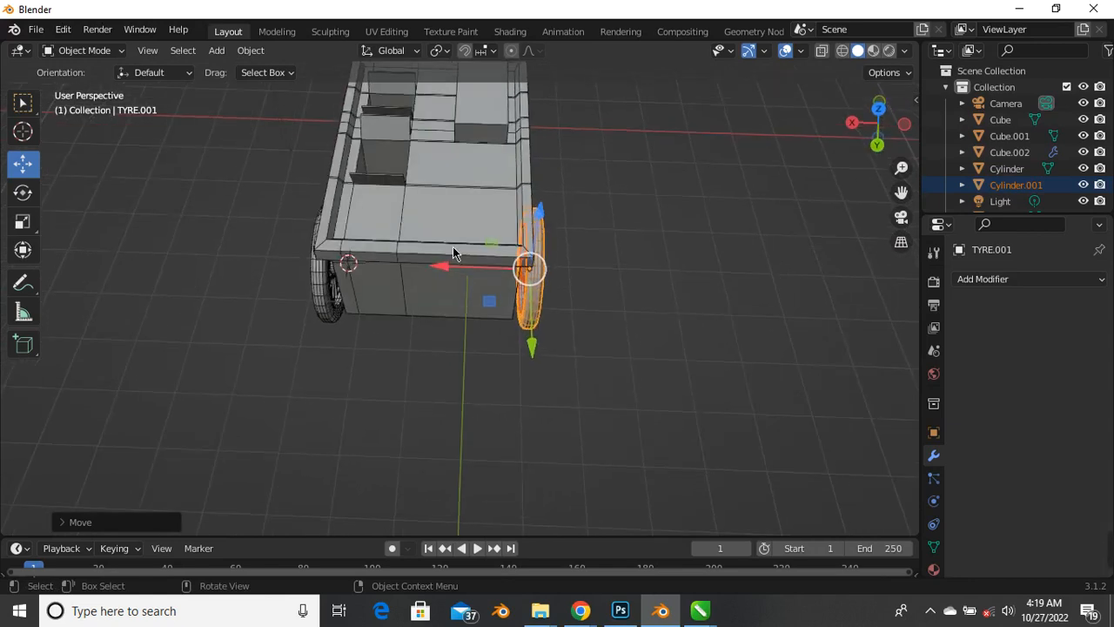
key(KP_7)
scroll(476, 290, down, 4)
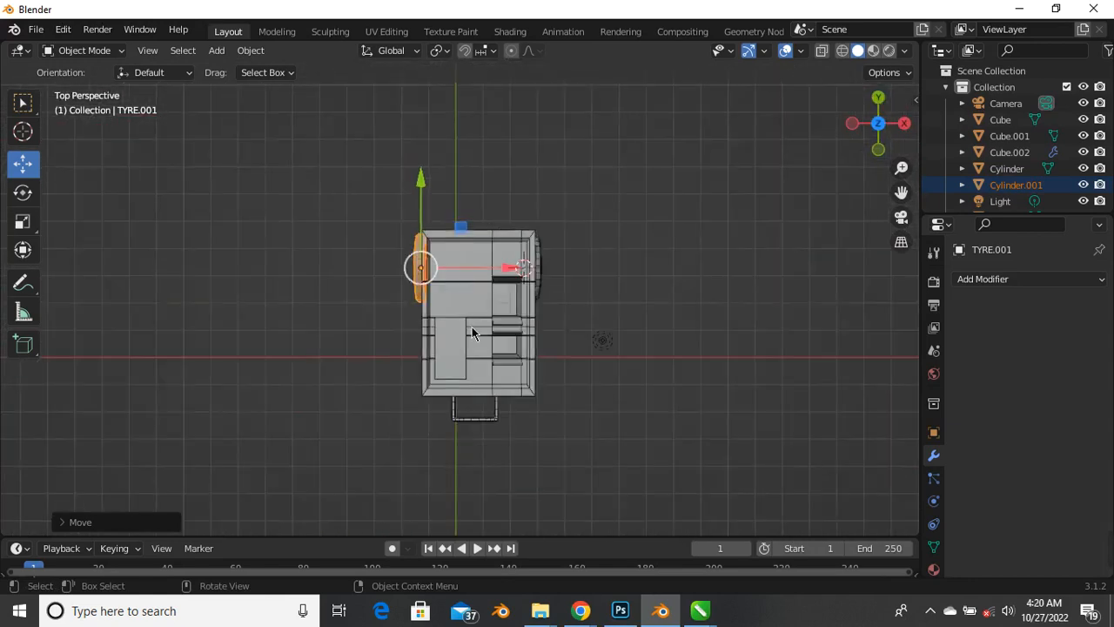
scroll(498, 312, up, 5)
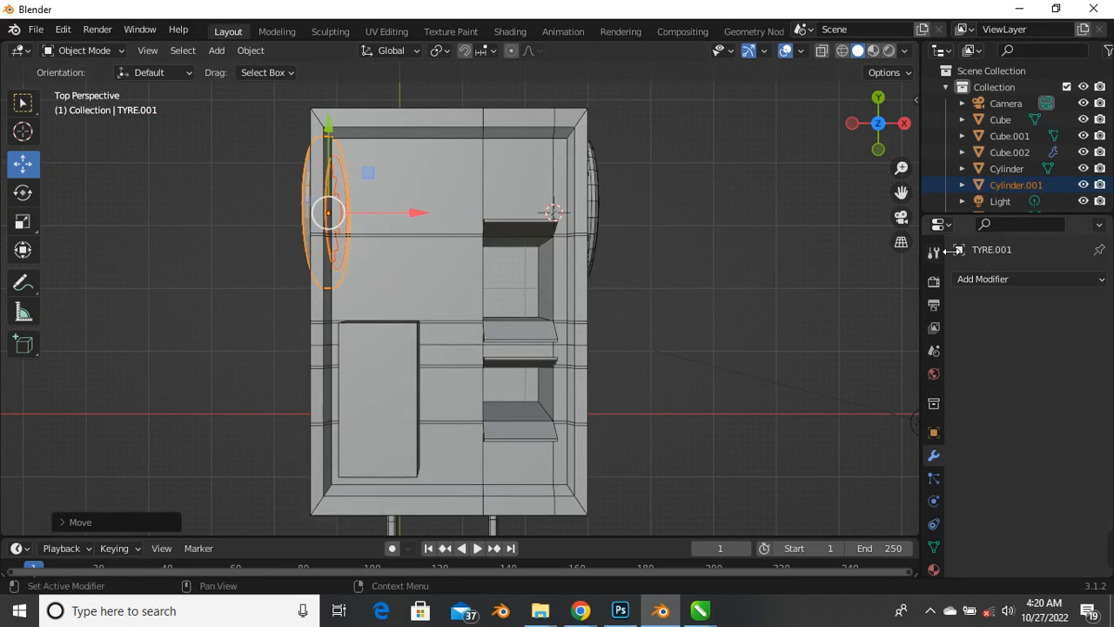
click(902, 243)
scroll(404, 192, up, 2)
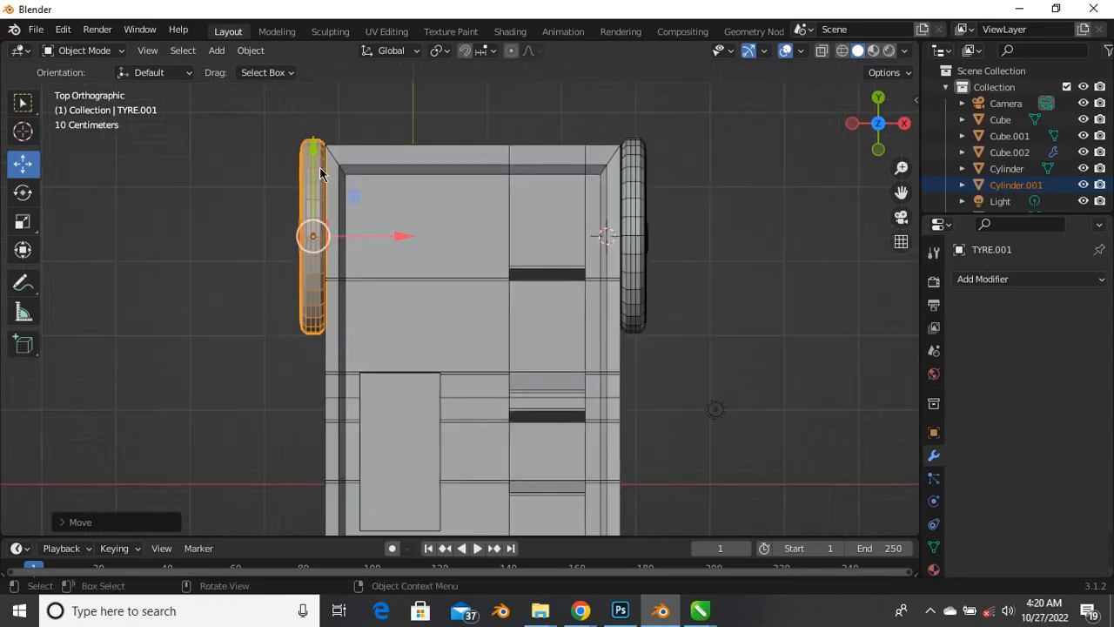
scroll(320, 175, up, 2)
scroll(359, 268, down, 2)
scroll(309, 222, up, 4)
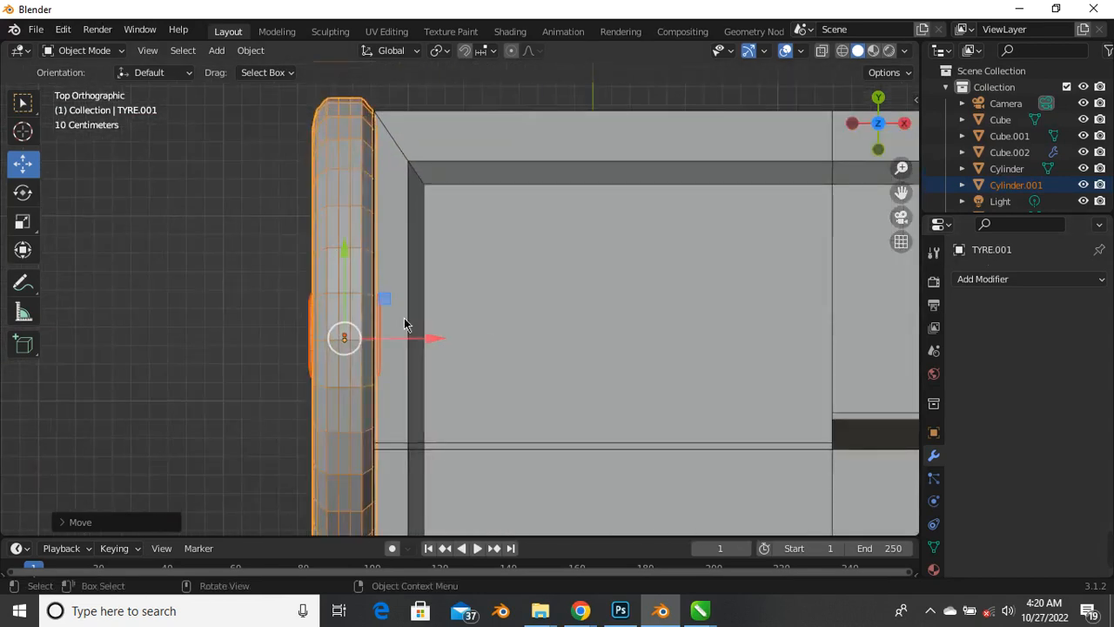
drag(416, 347, 402, 352)
scroll(341, 304, down, 4)
scroll(652, 307, up, 4)
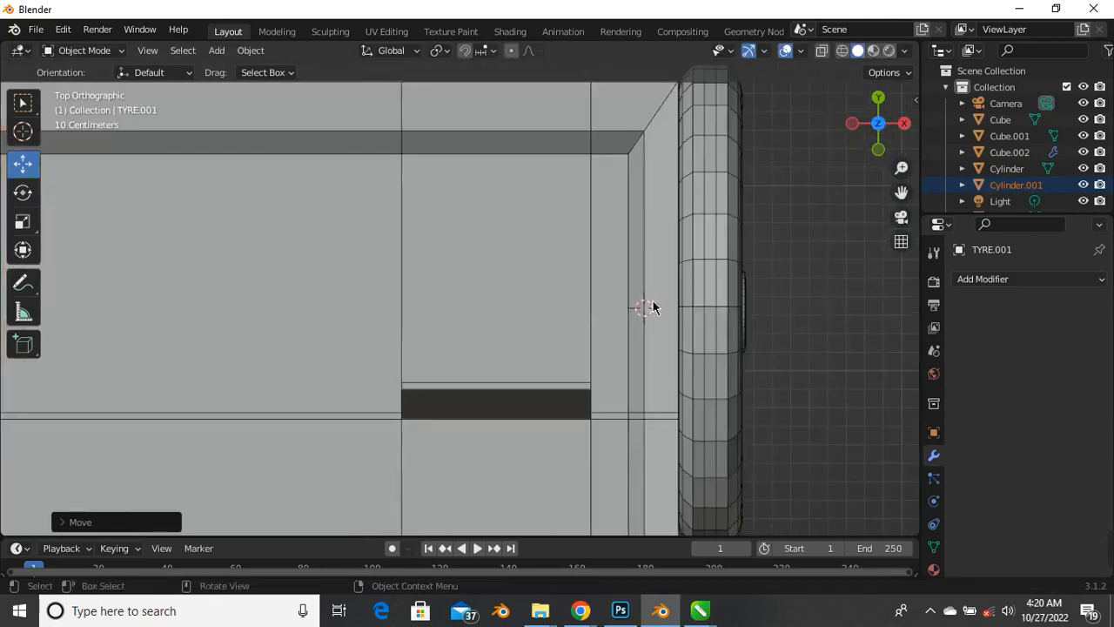
Turn on X-ray, select all parts of the original wheel, and move them about 0.08 m outward along X
scroll(359, 308, down, 3)
key(alt+z)
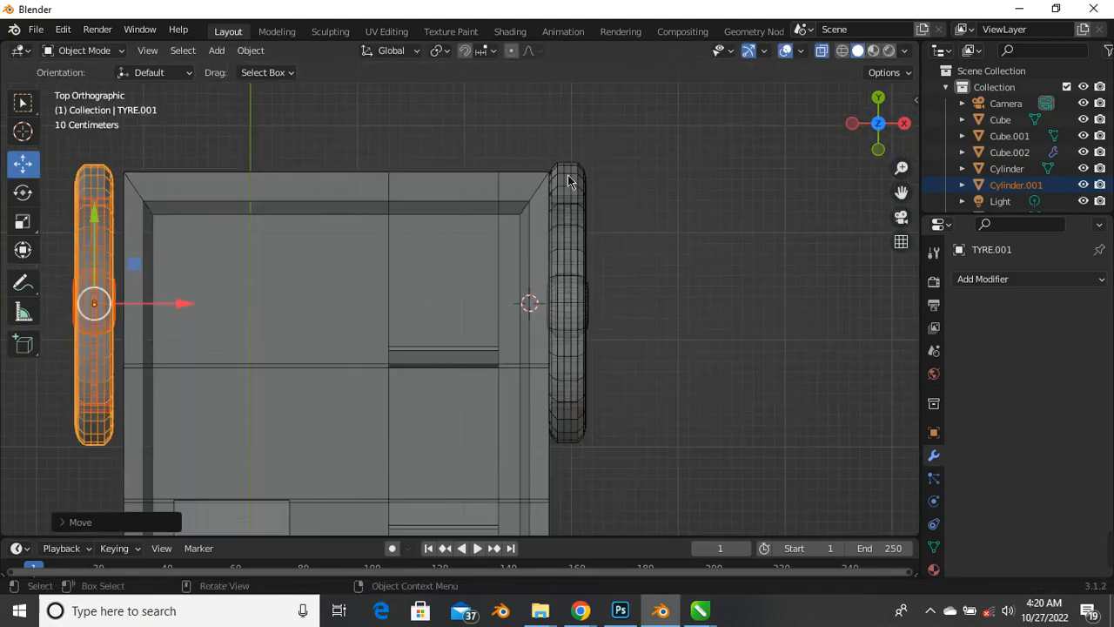
drag(559, 137, 601, 381)
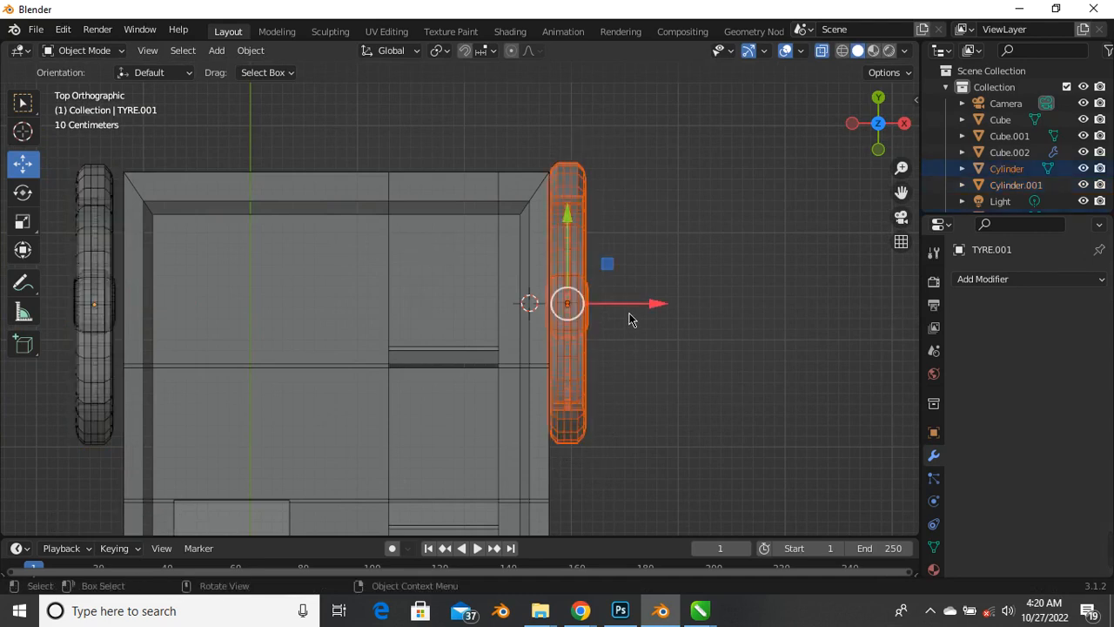
key(g)
key(x)
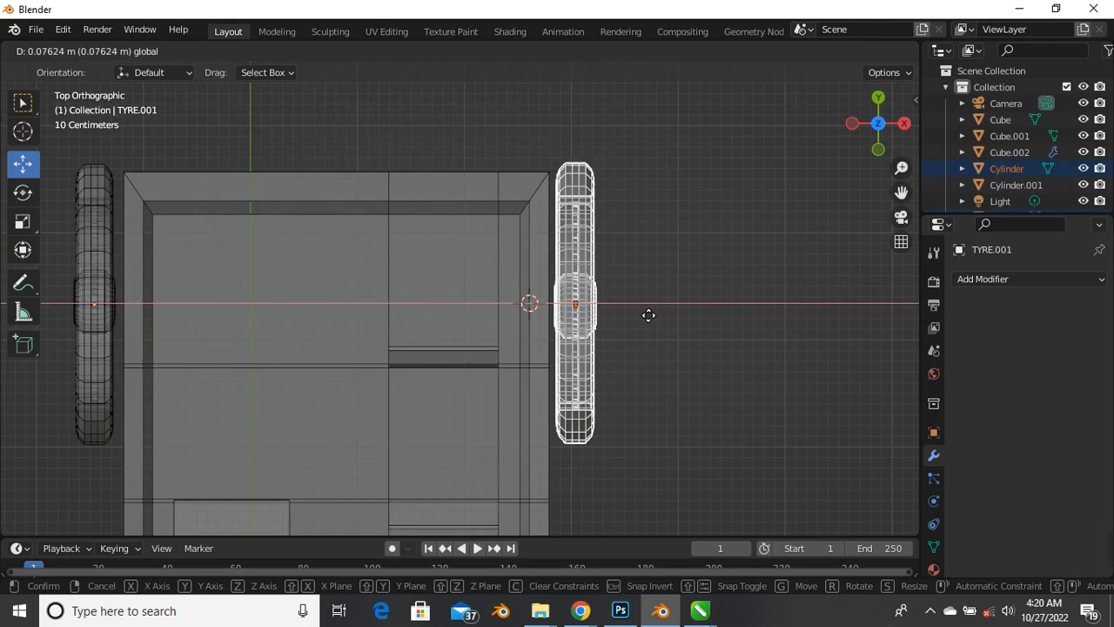
drag(648, 315, 650, 316)
Nudge the original wheel about 0.007 m further outward along X and compare both wheels' gaps to the cart
scroll(559, 300, up, 6)
scroll(502, 314, down, 3)
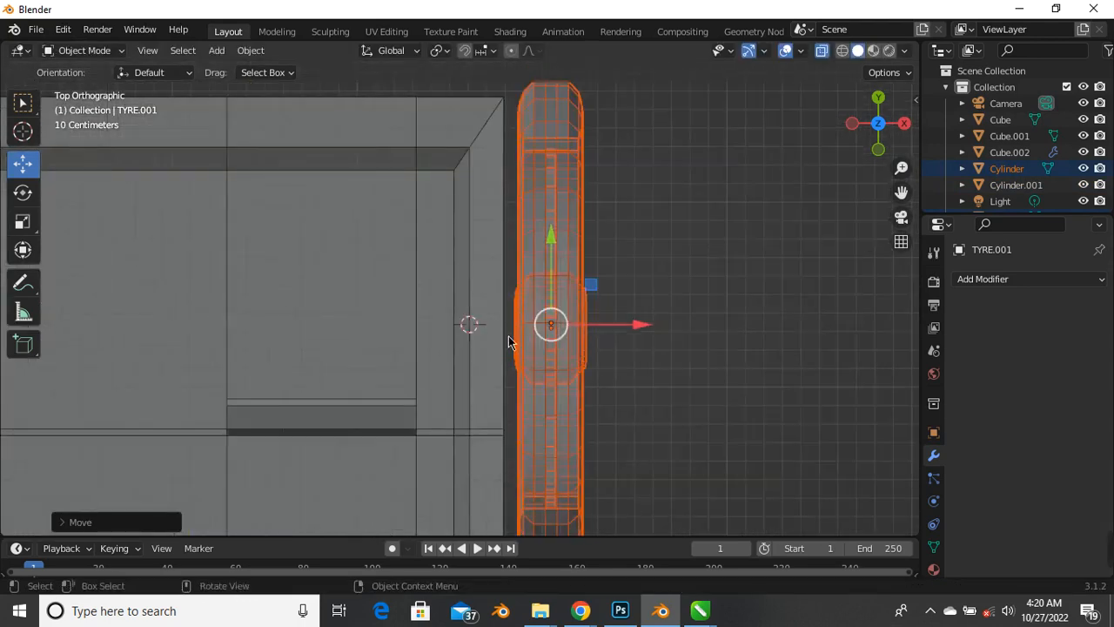
scroll(554, 360, down, 2)
scroll(590, 328, up, 3)
key(g)
key(x)
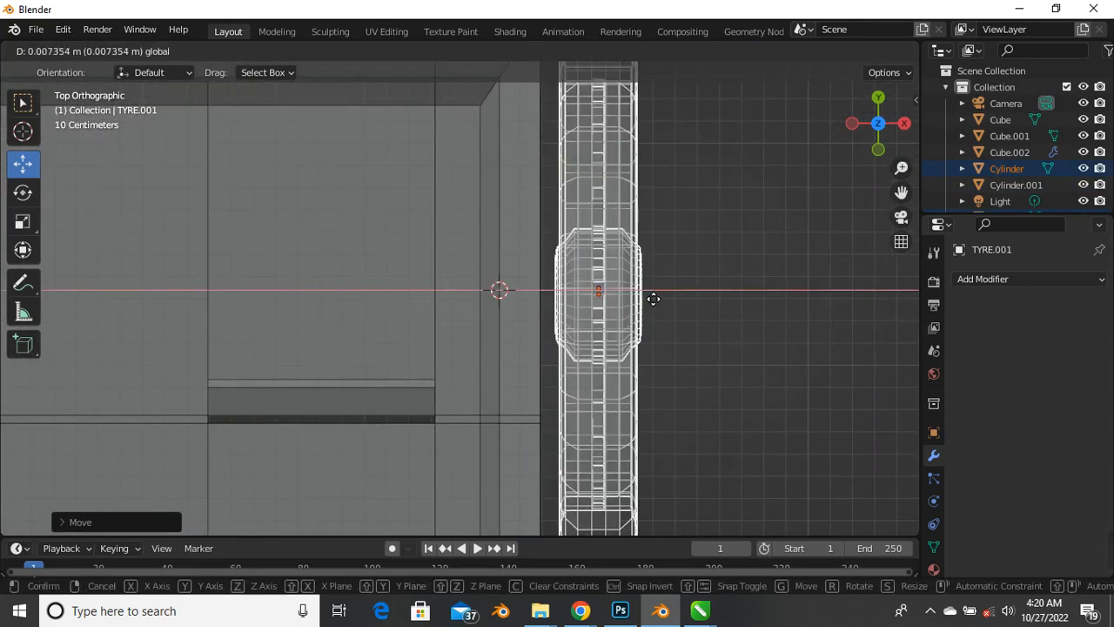
click(653, 298)
scroll(644, 348, down, 6)
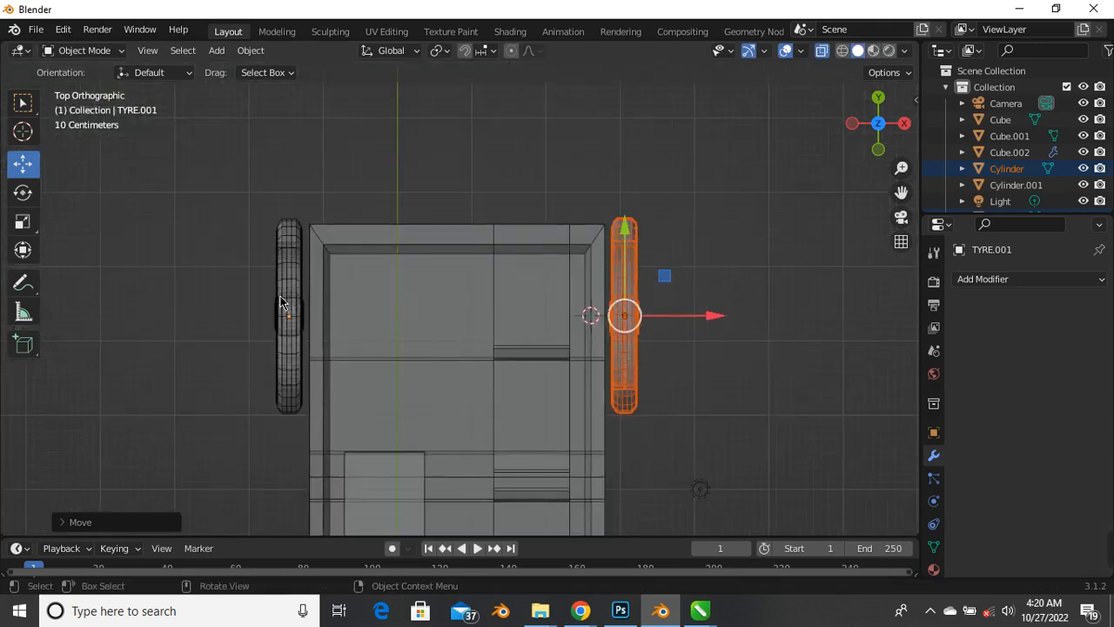
Select all parts of the copied wheel and nudge them slightly along X toward the cart
scroll(281, 302, up, 4)
drag(255, 126, 317, 530)
drag(392, 347, 404, 352)
scroll(192, 346, down, 4)
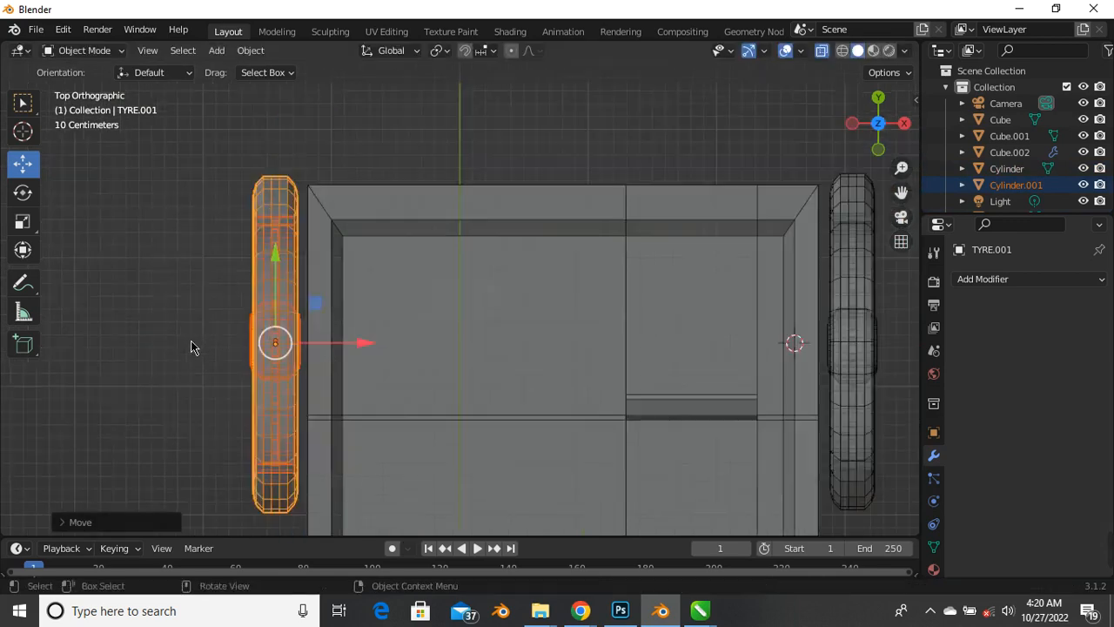
Select the original wheel's parts, move them about 0.03 m along X back toward the cart, and turn off X-ray
scroll(517, 331, up, 3)
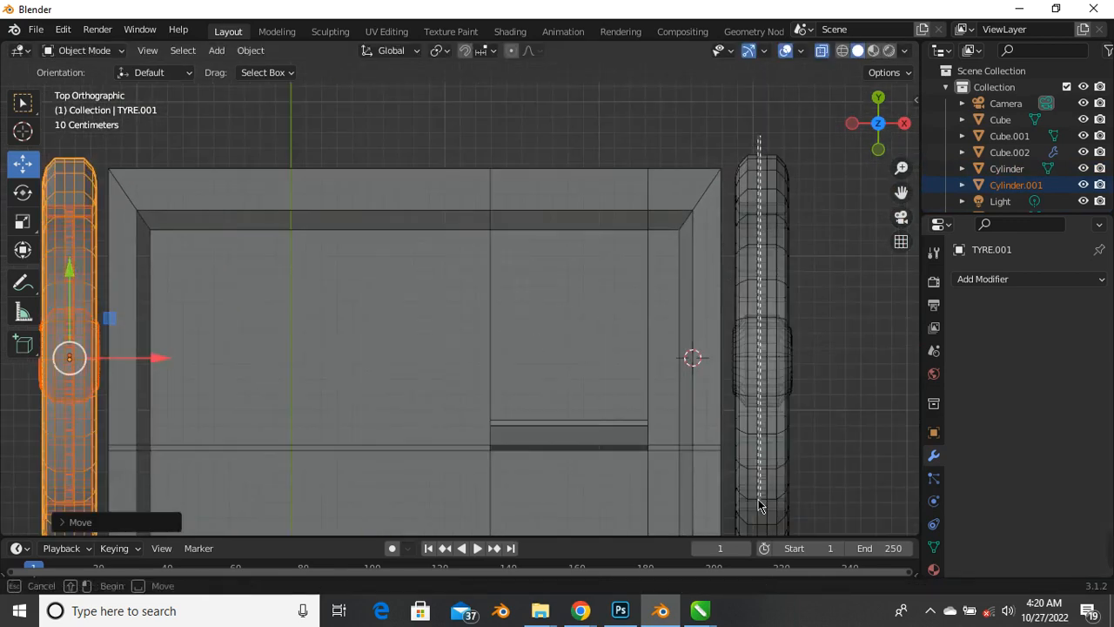
click(764, 359)
scroll(803, 359, up, 3)
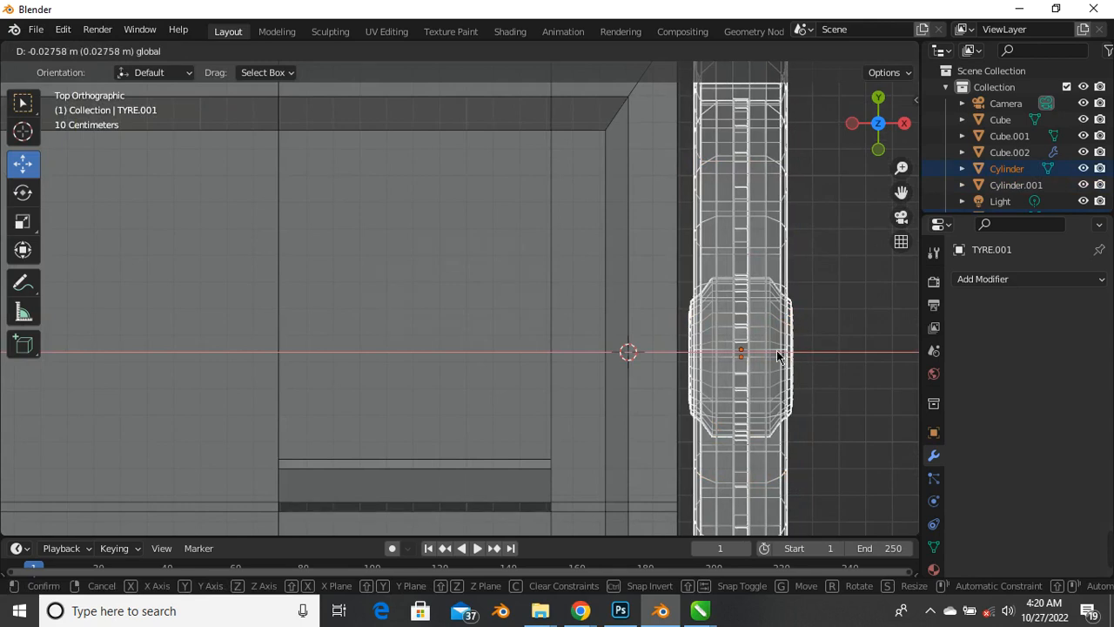
click(783, 355)
mouse_move(400, 331)
middle_down()
mouse_move(381, 228)
mouse_move(350, 213)
middle_up()
key(alt+z)
scroll(385, 278, down, 4)
scroll(350, 213, up, 4)
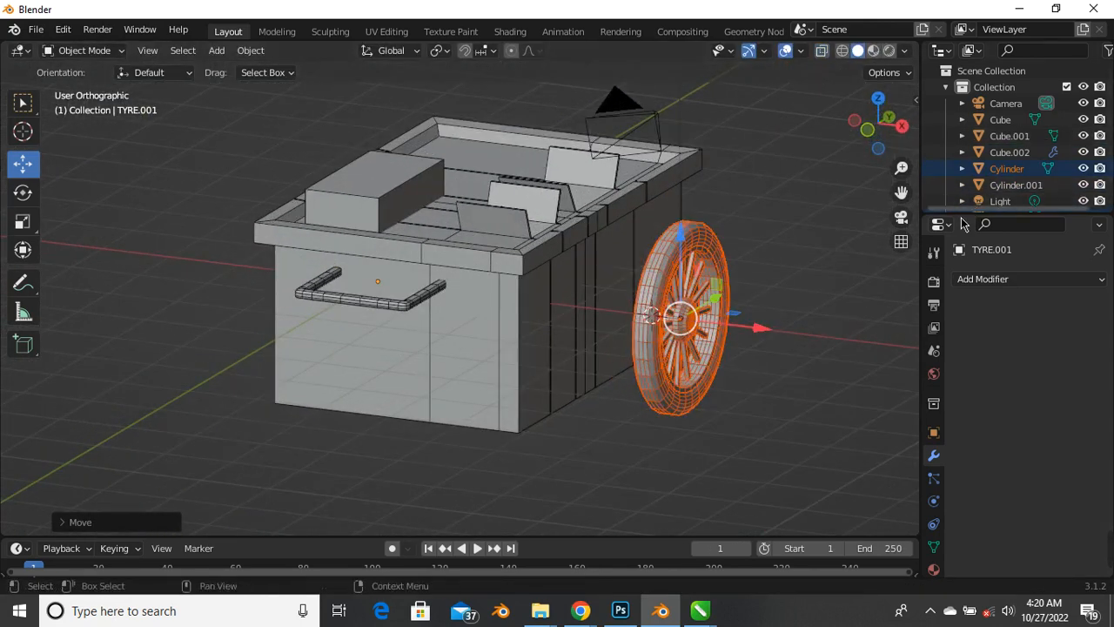
Deselect the wheel, switch to perspective projection, and examine the gap between each wheel hub and the cart body
click(906, 250)
scroll(552, 340, down, 3)
mouse_move(552, 339)
middle_down()
mouse_move(465, 359)
mouse_move(550, 333)
middle_up()
scroll(767, 260, up, 1)
click(767, 263)
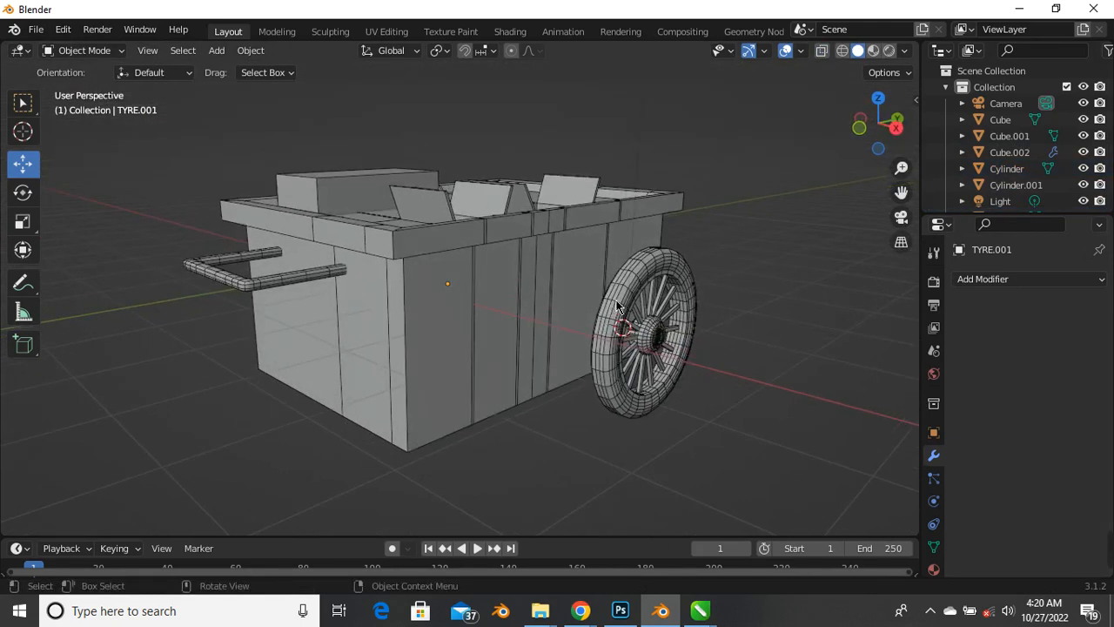
scroll(576, 290, up, 3)
scroll(575, 284, down, 3)
middle_drag(576, 287, 537, 336)
scroll(537, 336, down, 3)
middle_drag(585, 372, 348, 319)
scroll(311, 331, down, 2)
scroll(311, 331, up, 3)
scroll(348, 319, up, 4)
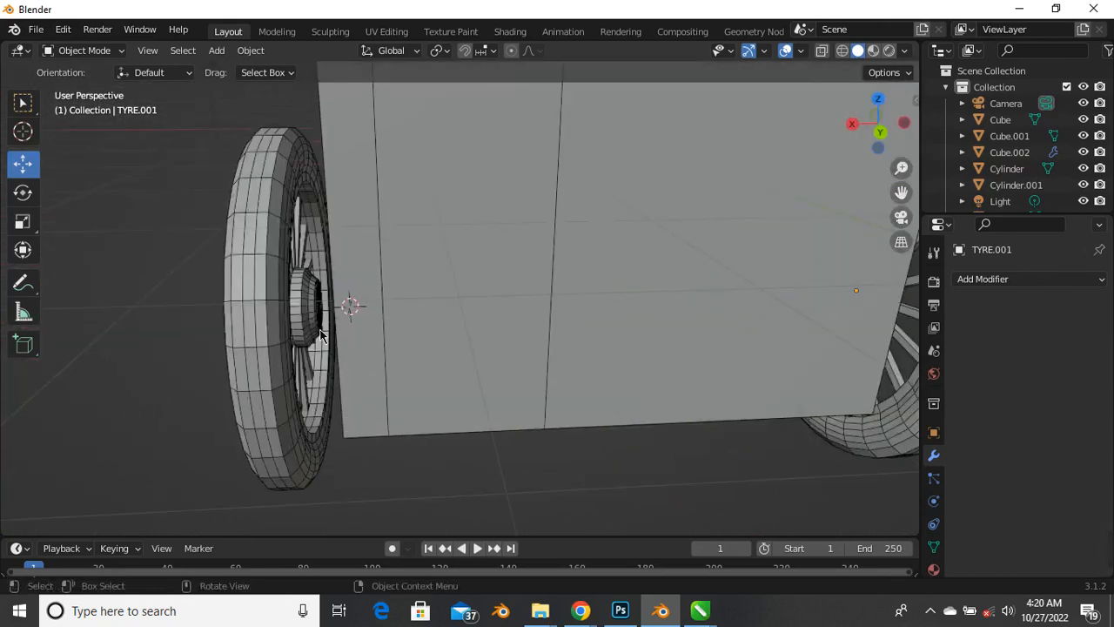
Compare the spacing of both wheels from the cart's end and check the wheel's placement from the side
scroll(315, 326, down, 3)
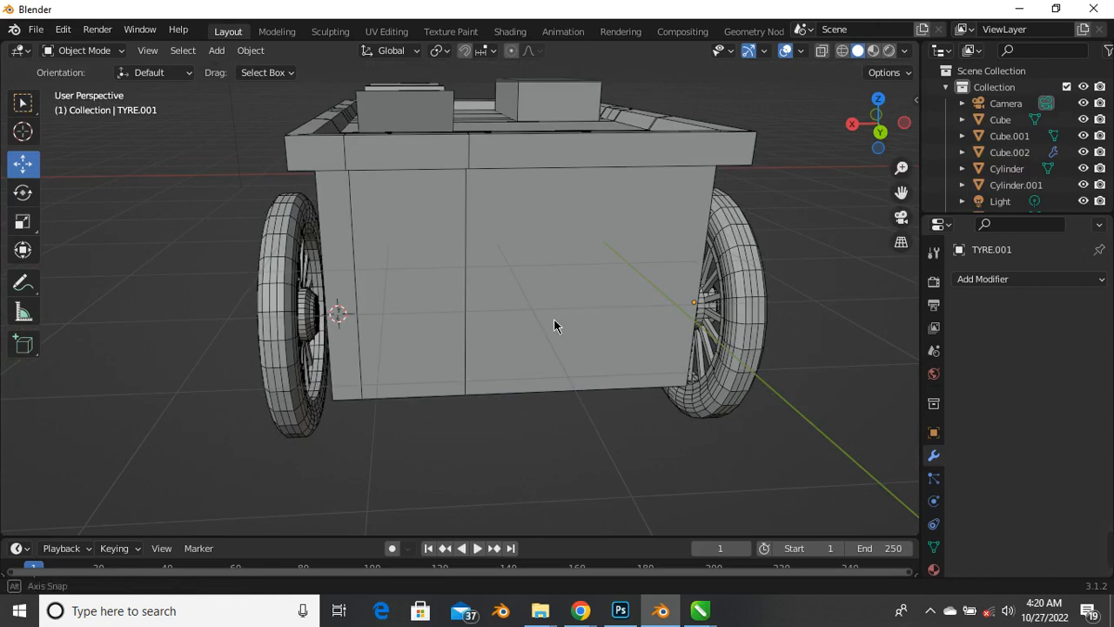
middle_drag(553, 321, 601, 294)
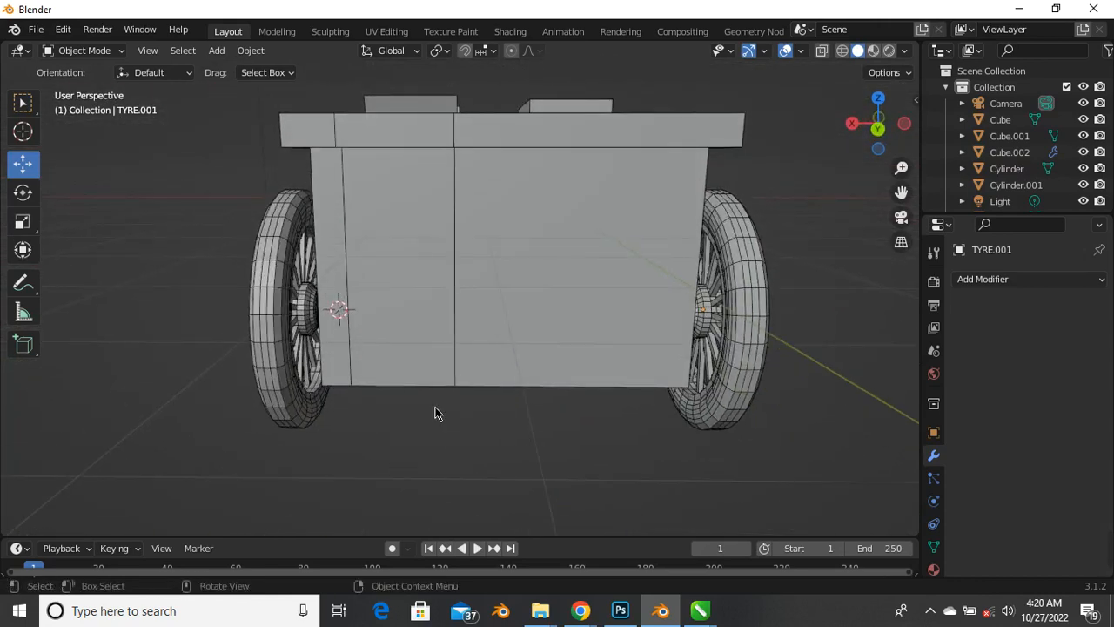
scroll(436, 412, down, 3)
middle_drag(484, 448, 481, 456)
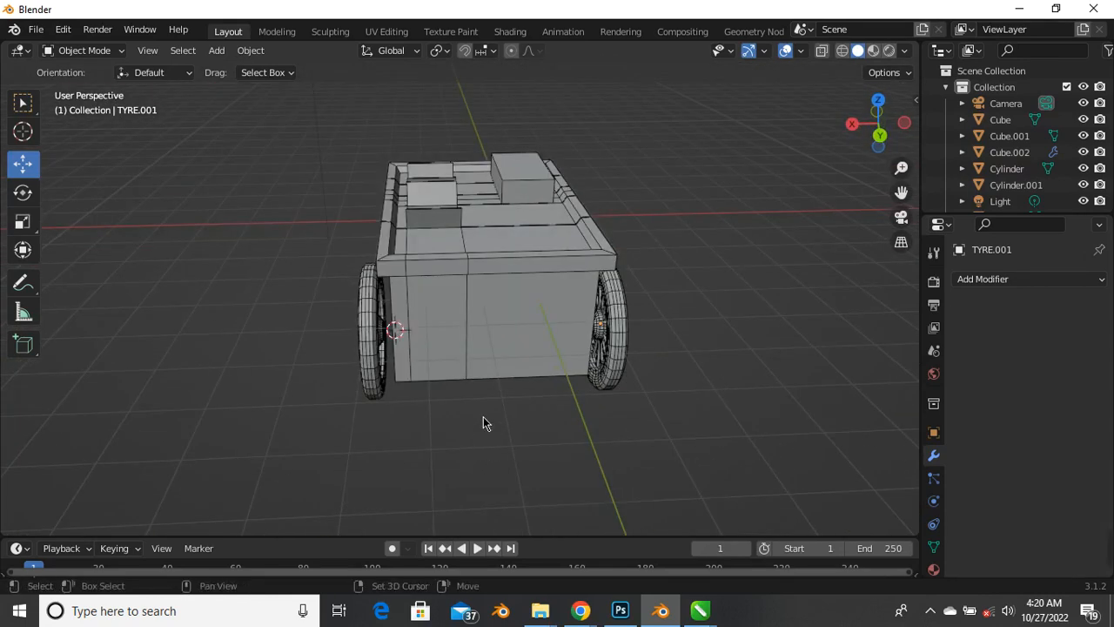
middle_drag(464, 410, 358, 391)
scroll(428, 353, up, 4)
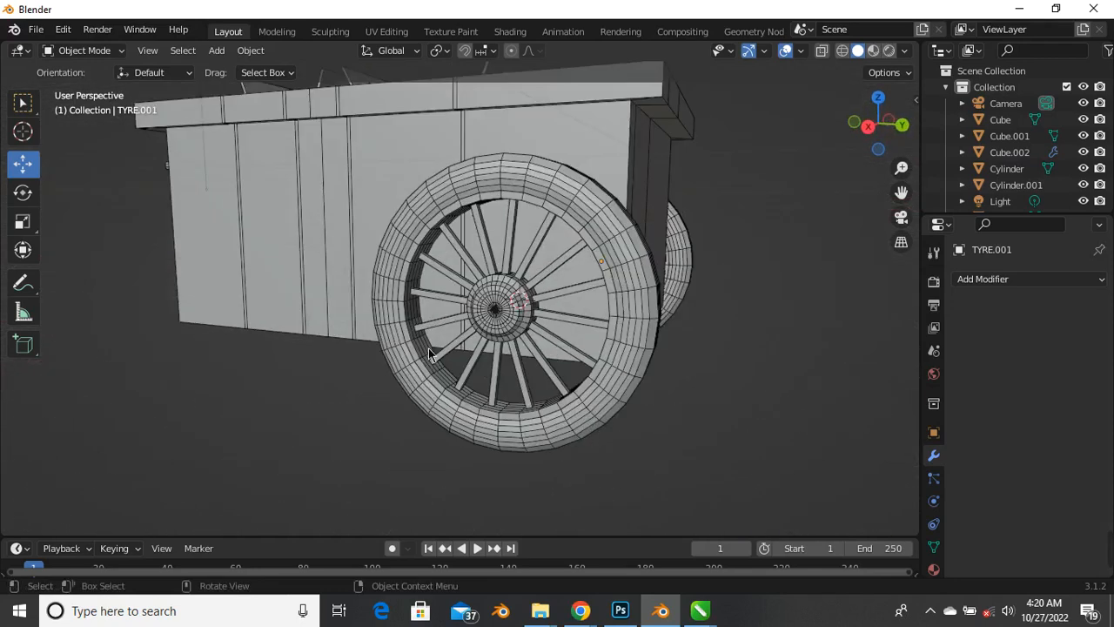
scroll(570, 297, down, 3)
middle_drag(570, 297, 575, 353)
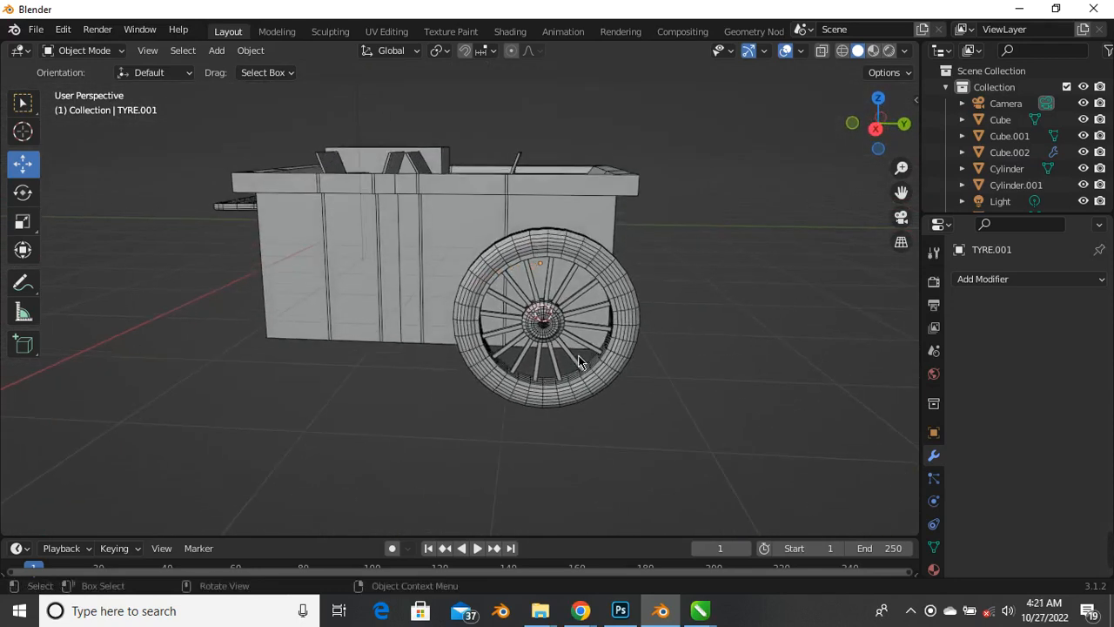
scroll(567, 353, up, 3)
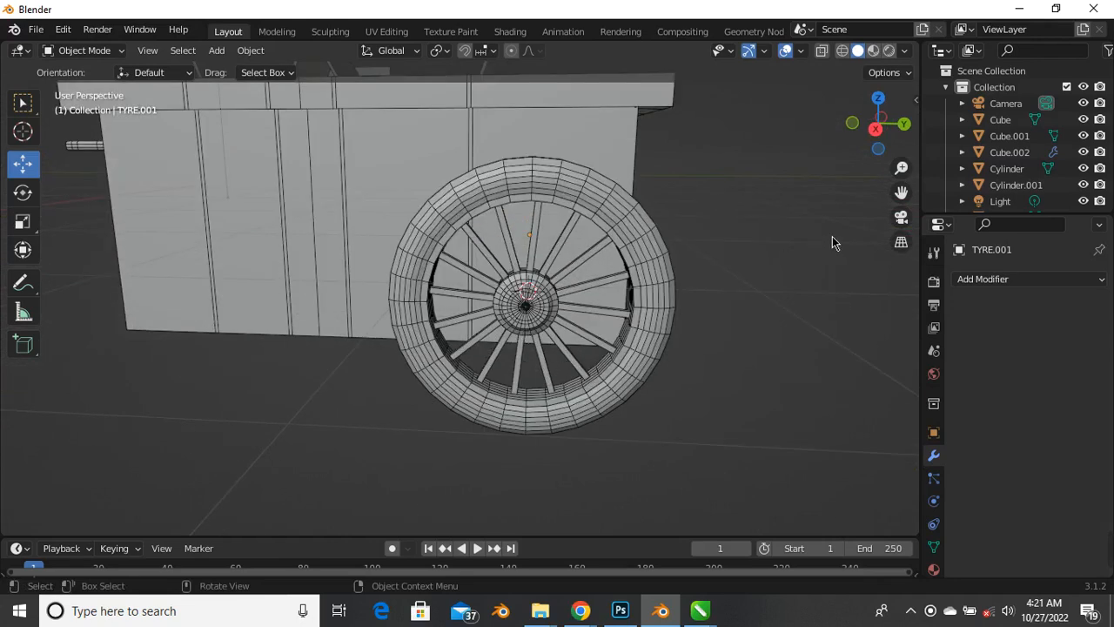
Try to draw a small 32-vertex cylinder over the wheel hub's centre in the right orthographic view
click(905, 125)
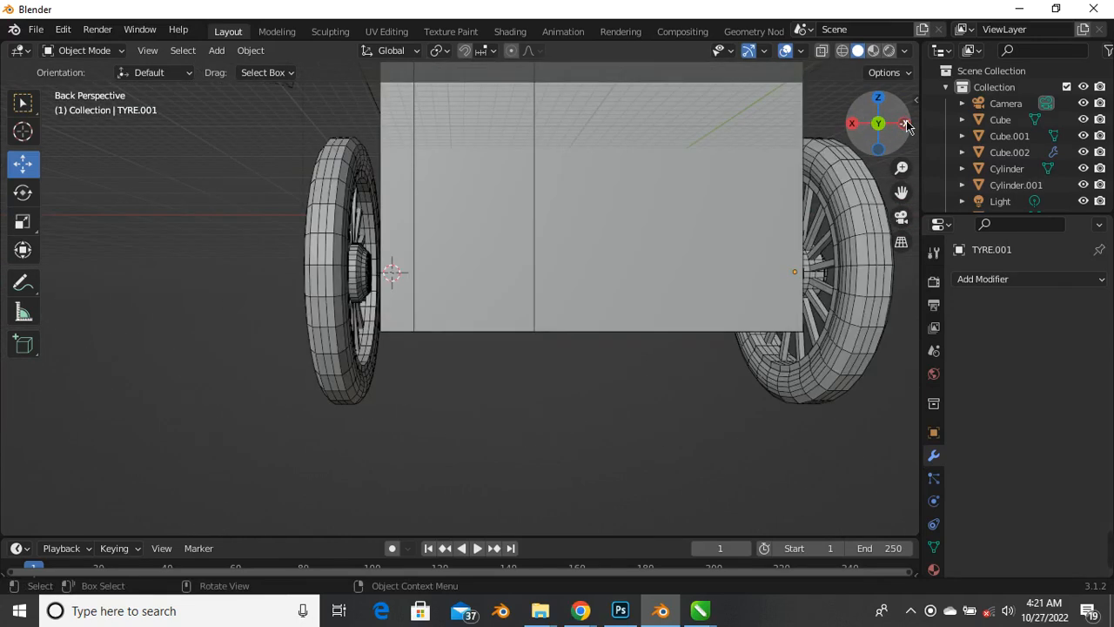
click(905, 125)
click(905, 125)
click(905, 124)
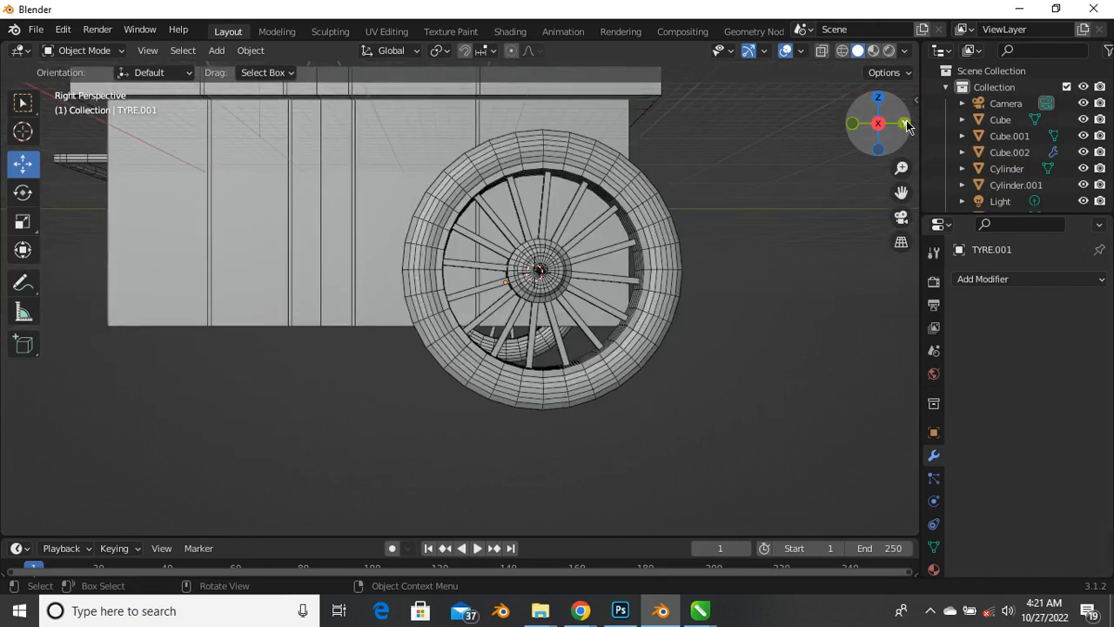
click(900, 244)
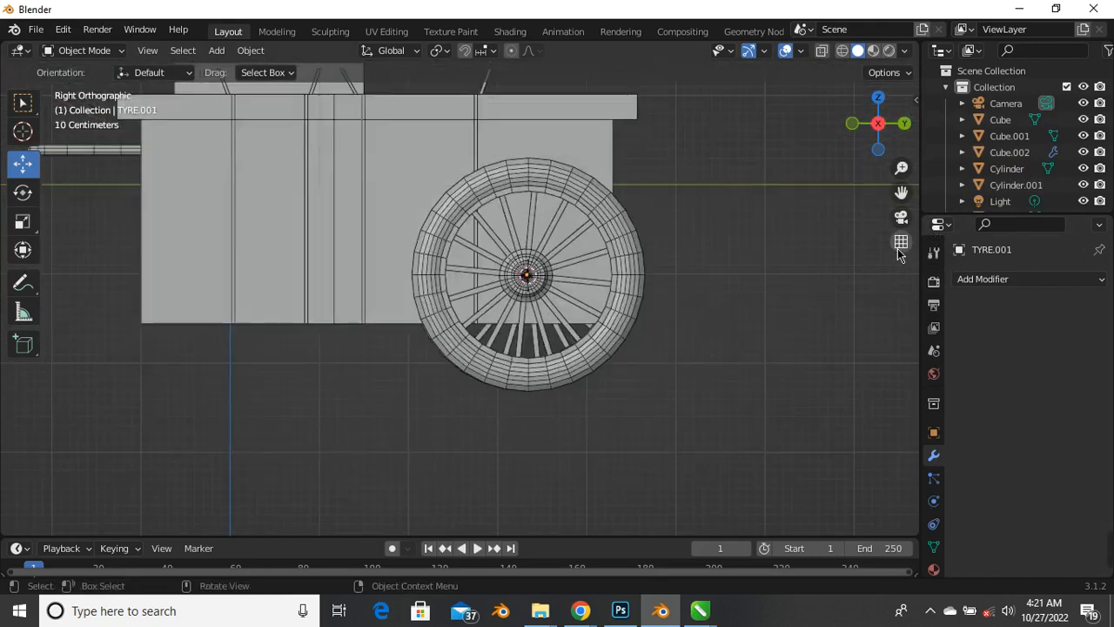
scroll(515, 261, up, 2)
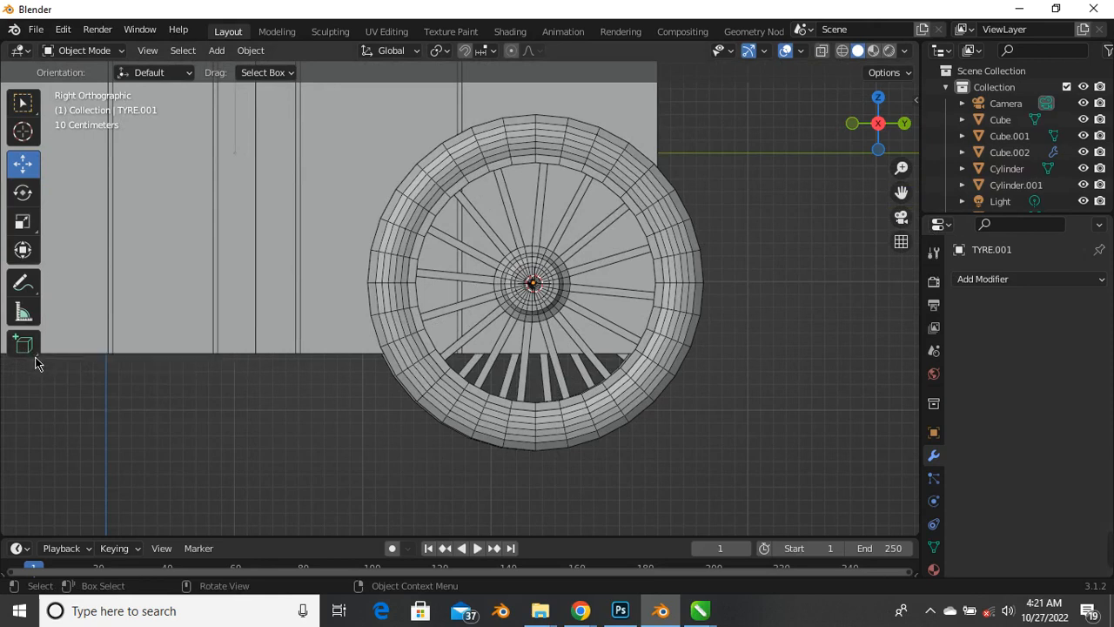
click(37, 355)
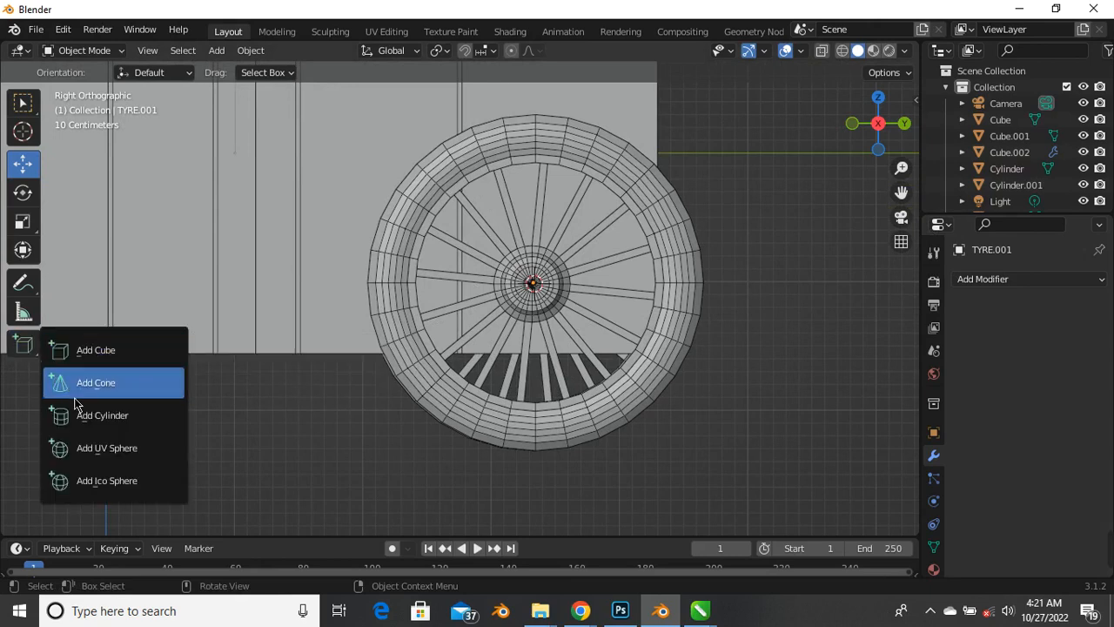
click(94, 418)
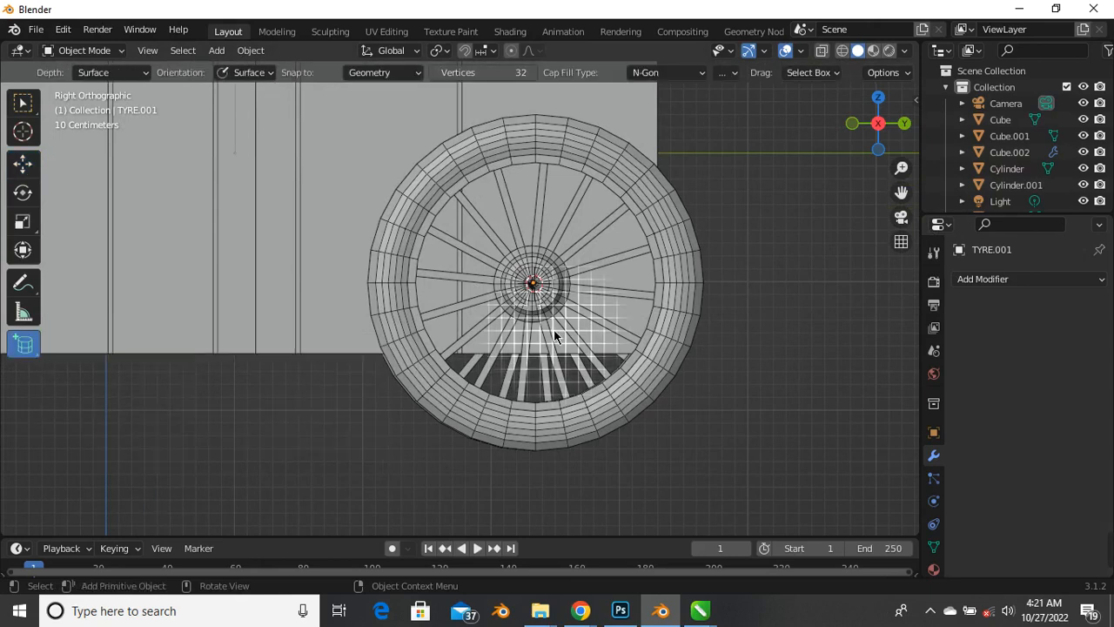
scroll(548, 301, up, 3)
scroll(510, 267, up, 3)
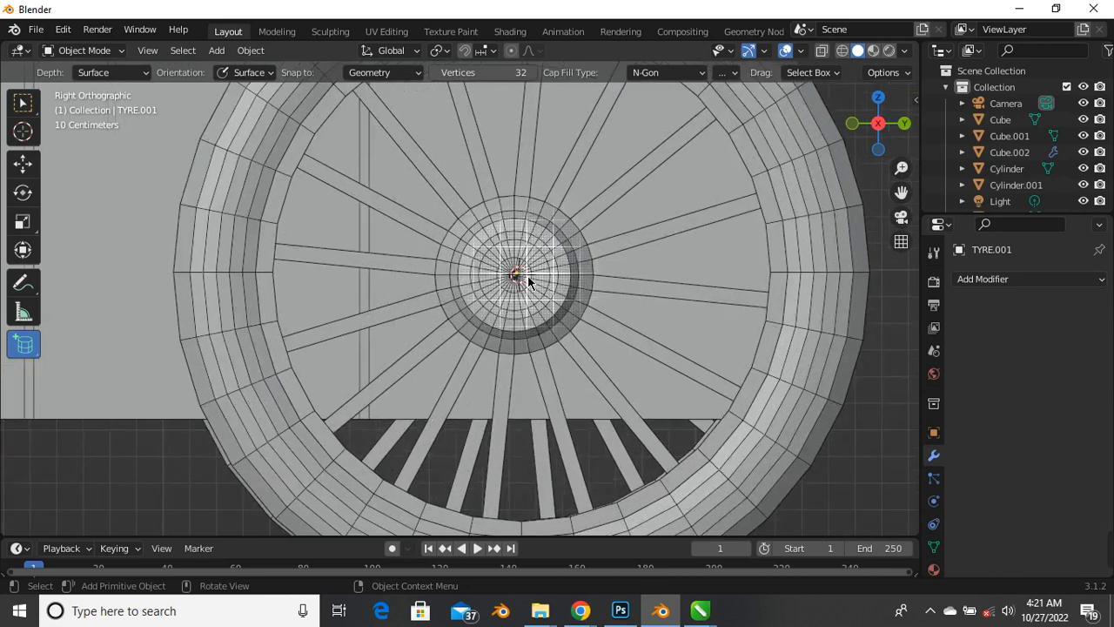
scroll(475, 248, down, 5)
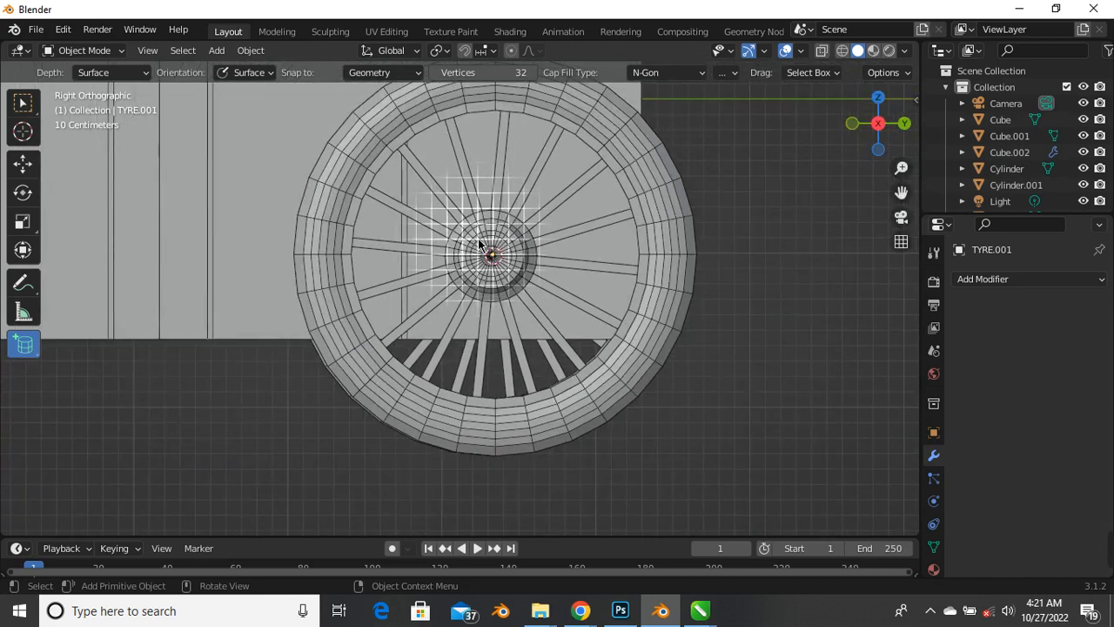
drag(479, 244, 489, 257)
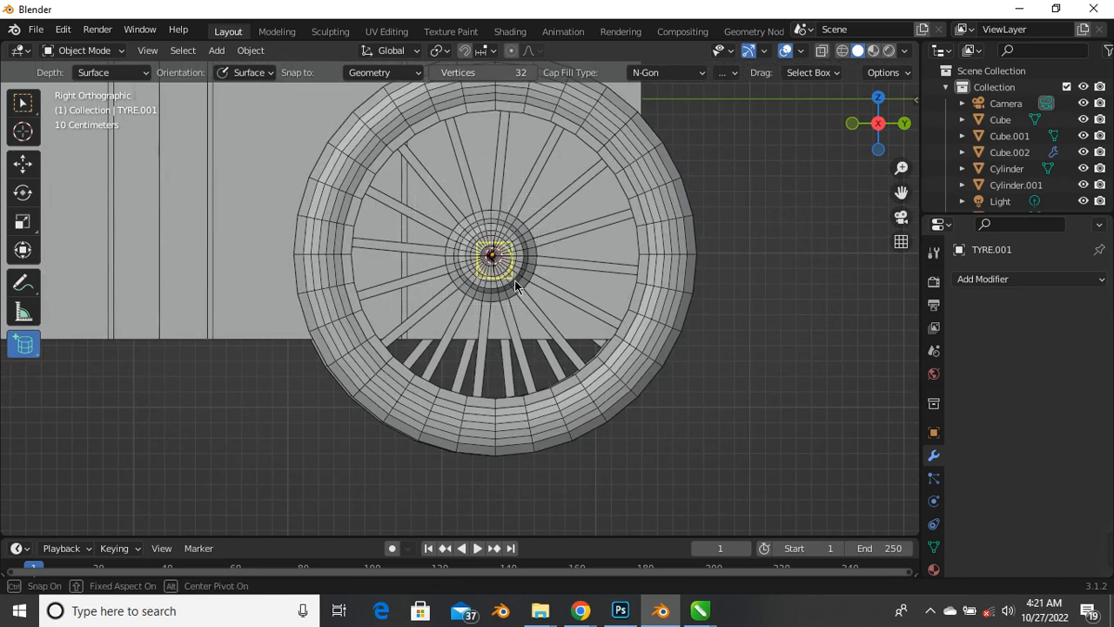
drag(526, 294, 528, 293)
scroll(487, 249, up, 2)
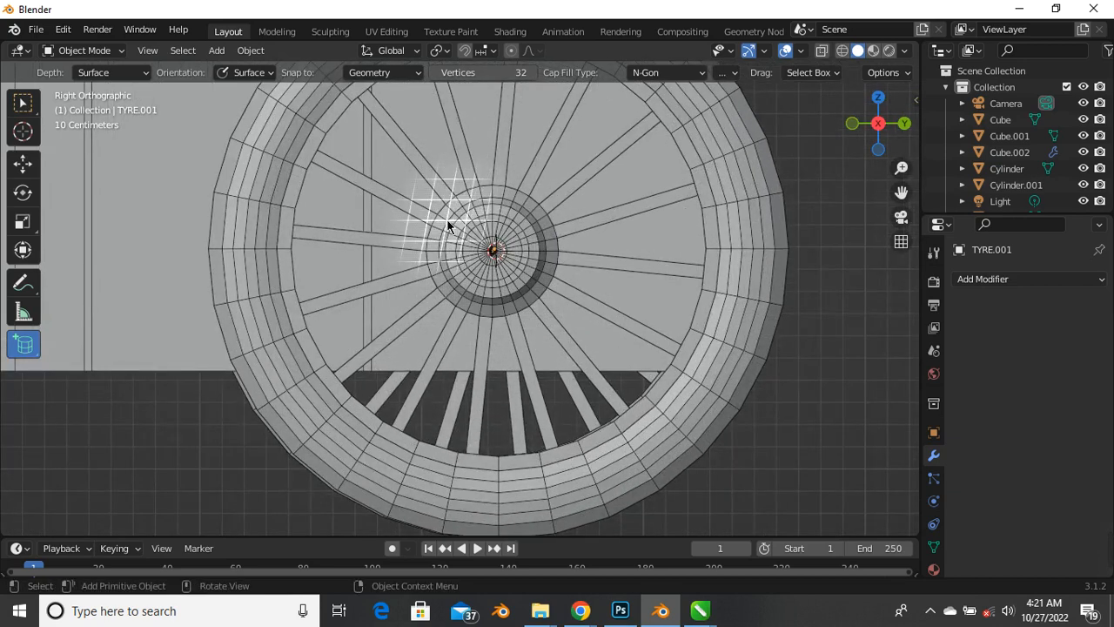
drag(477, 233, 498, 254)
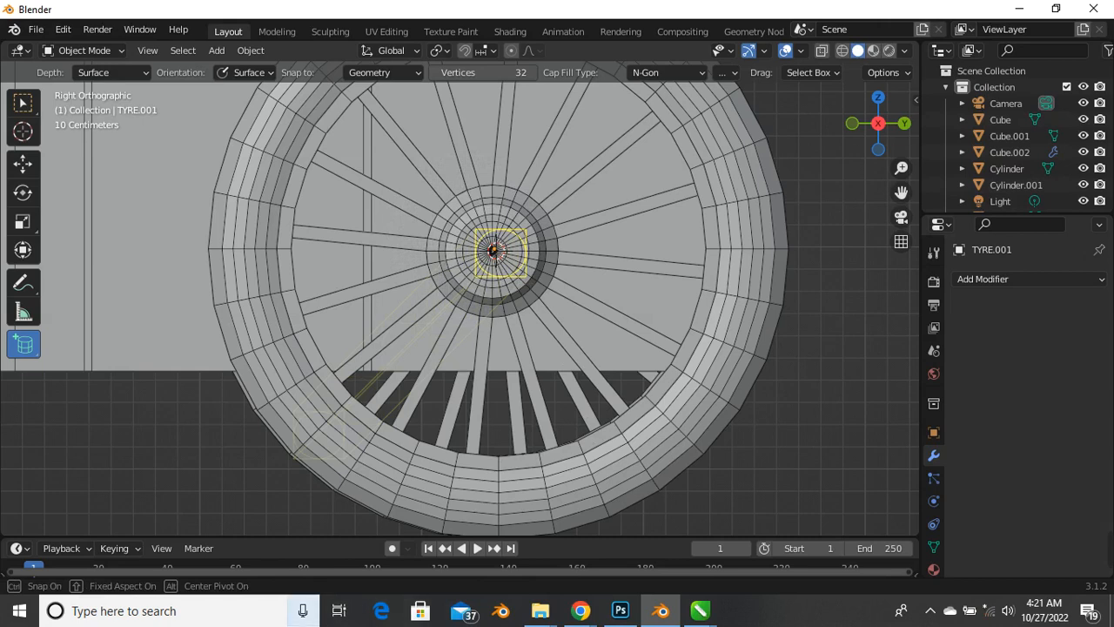
click(401, 364)
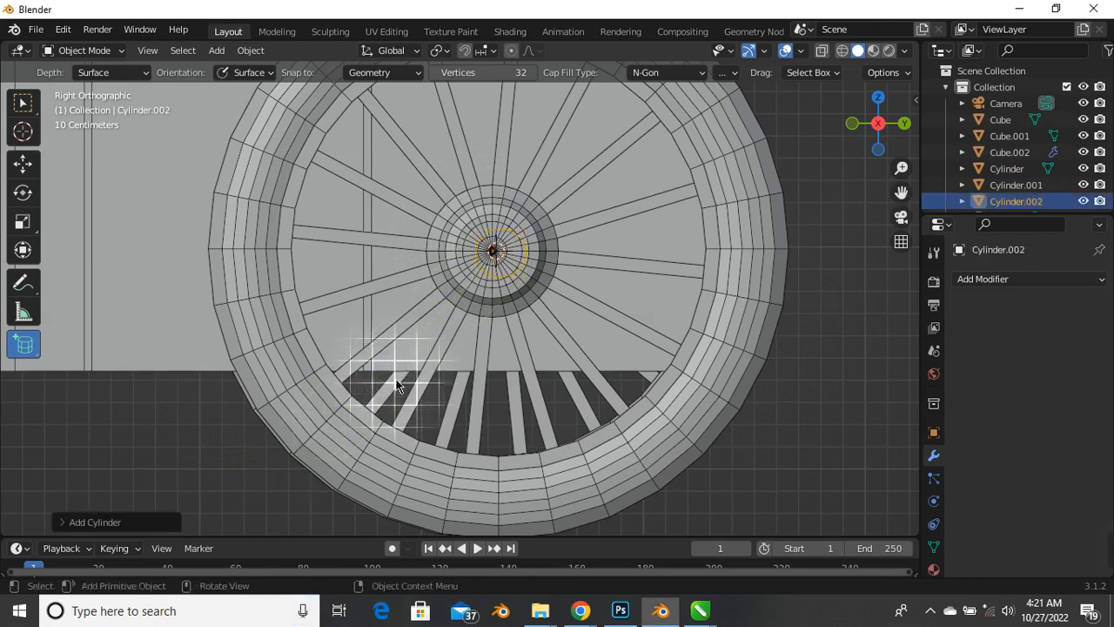
Check the cylinder drawn through the hub, undo it, and return to the selection tool
scroll(416, 348, down, 4)
middle_drag(415, 343, 311, 366)
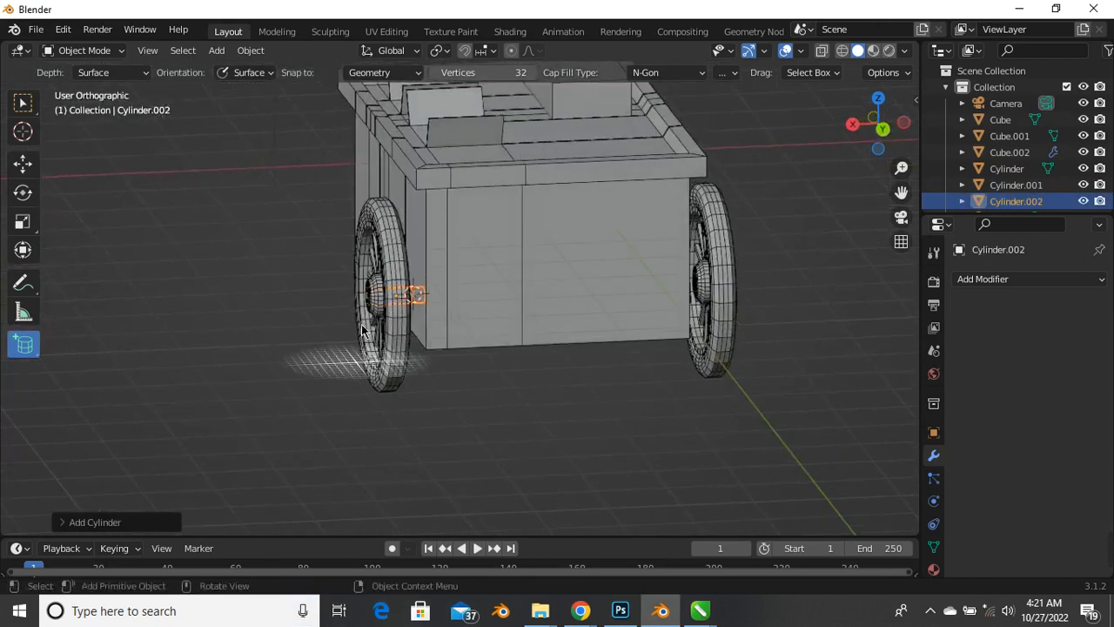
scroll(350, 327, up, 3)
key(ctrl+z)
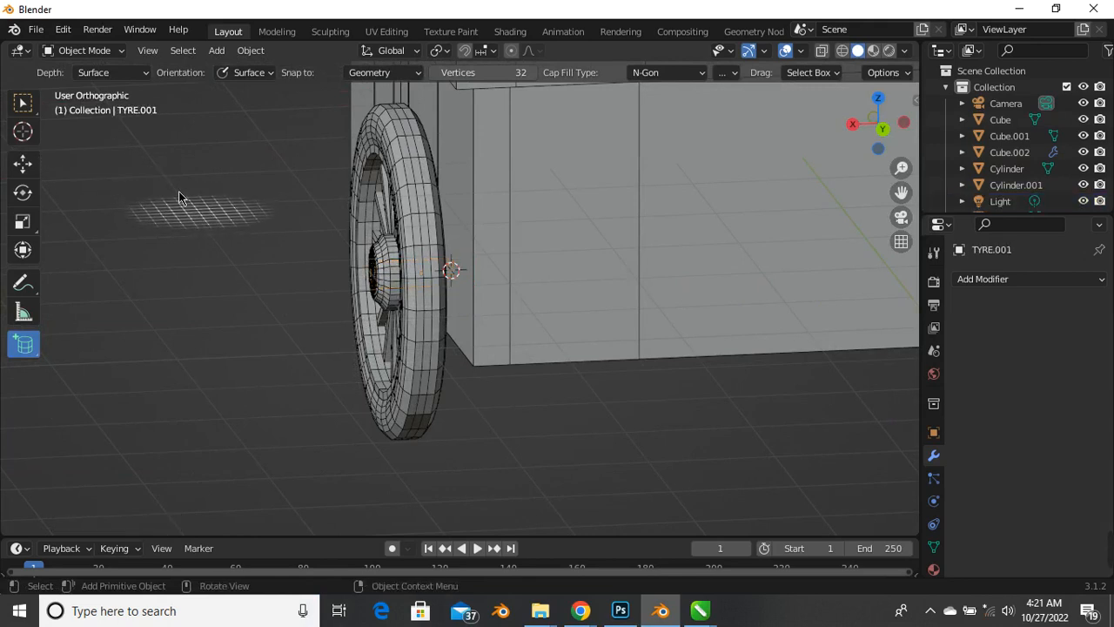
click(23, 104)
Switch back to perspective projection and add a mesh cylinder at the 3D cursor
scroll(434, 286, down, 4)
middle_drag(435, 285, 778, 178)
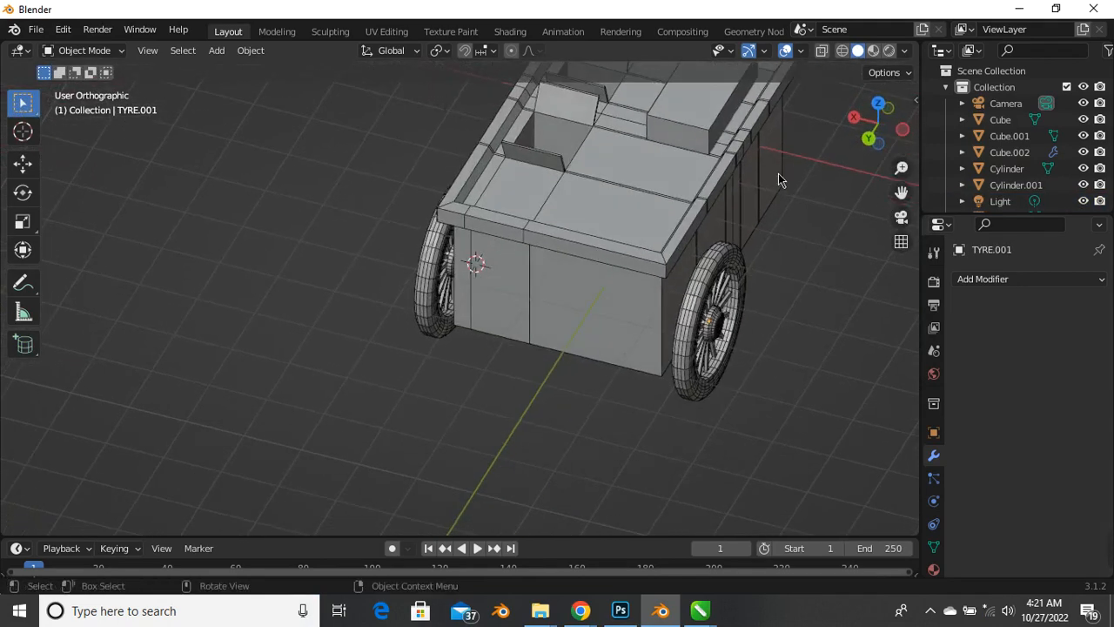
click(900, 243)
middle_drag(652, 296, 513, 389)
scroll(499, 403, down, 3)
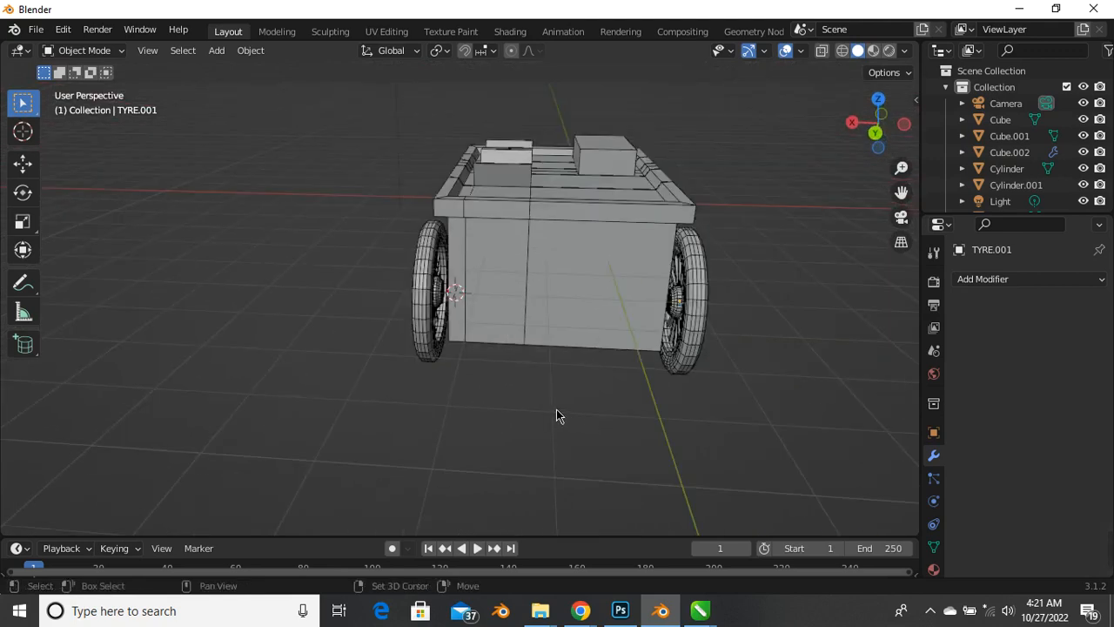
key(shift+a)
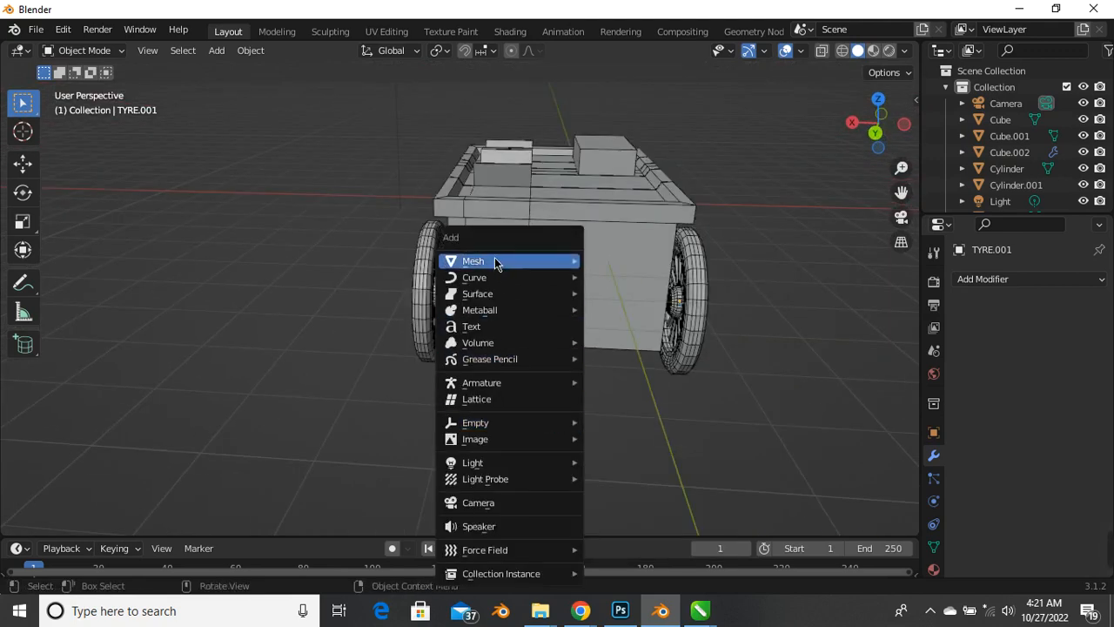
mouse_move(494, 258)
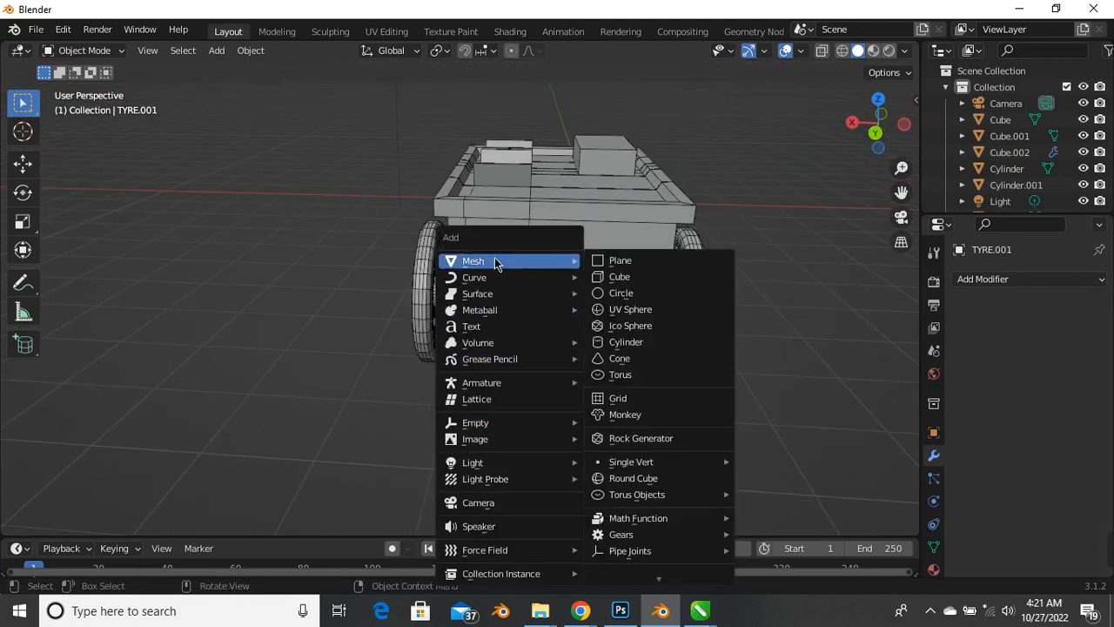
click(658, 343)
scroll(515, 372, down, 4)
middle_drag(516, 371, 648, 357)
scroll(644, 358, up, 2)
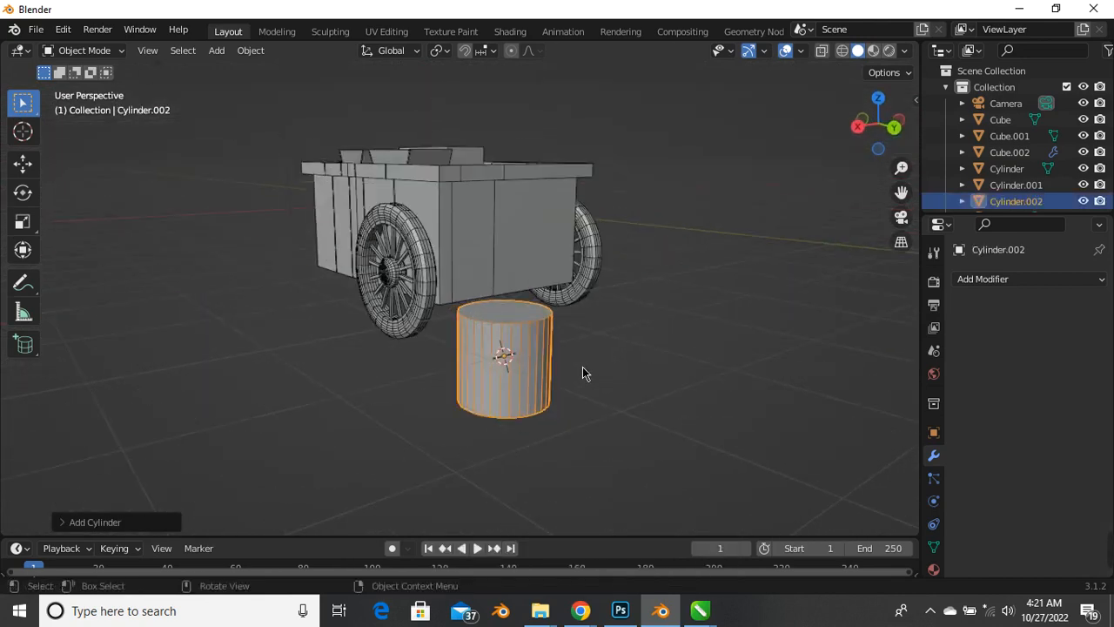
Move the new cylinder along Y away from the cart and raise it along Z
click(23, 171)
drag(521, 355, 586, 365)
drag(570, 329, 562, 287)
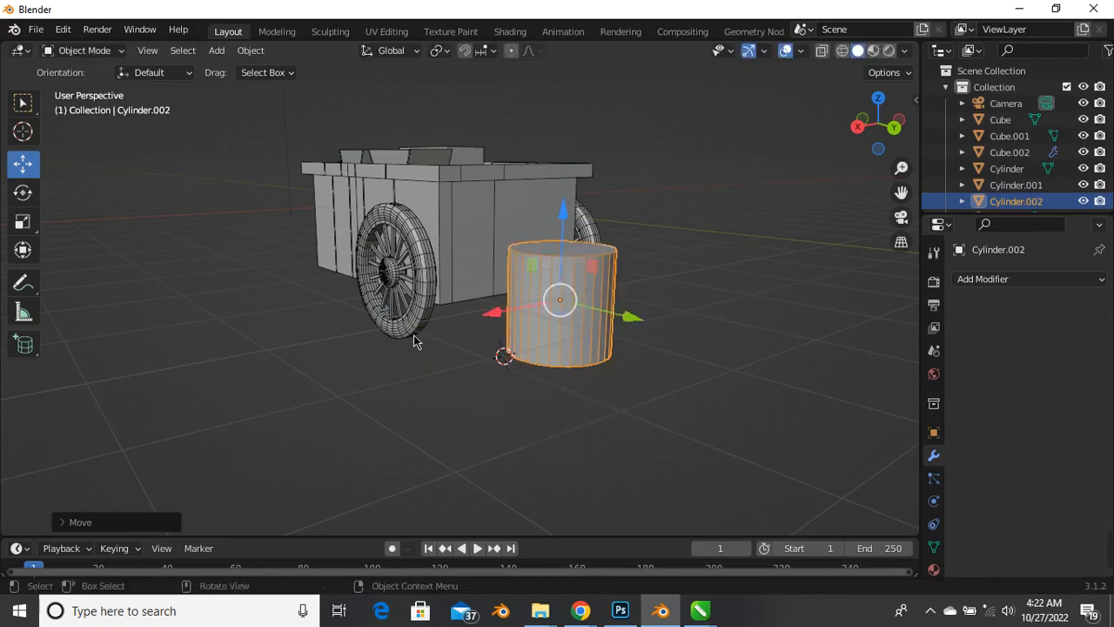
Rotate the cylinder 90 degrees about the Y axis so it lies across the cart's width
middle_drag(416, 343, 630, 308)
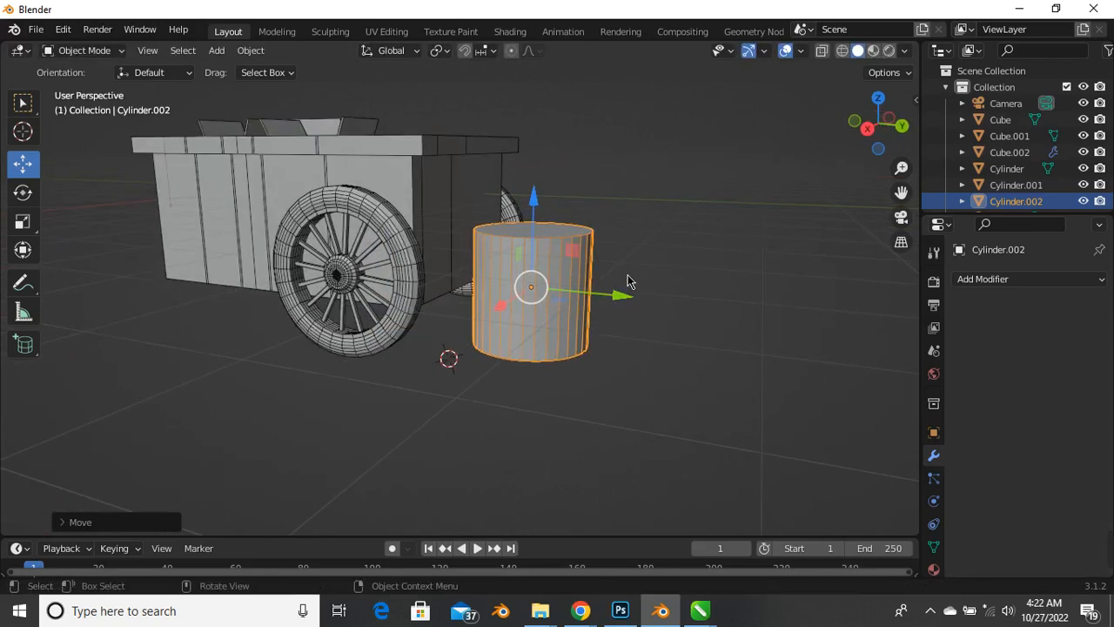
key(r)
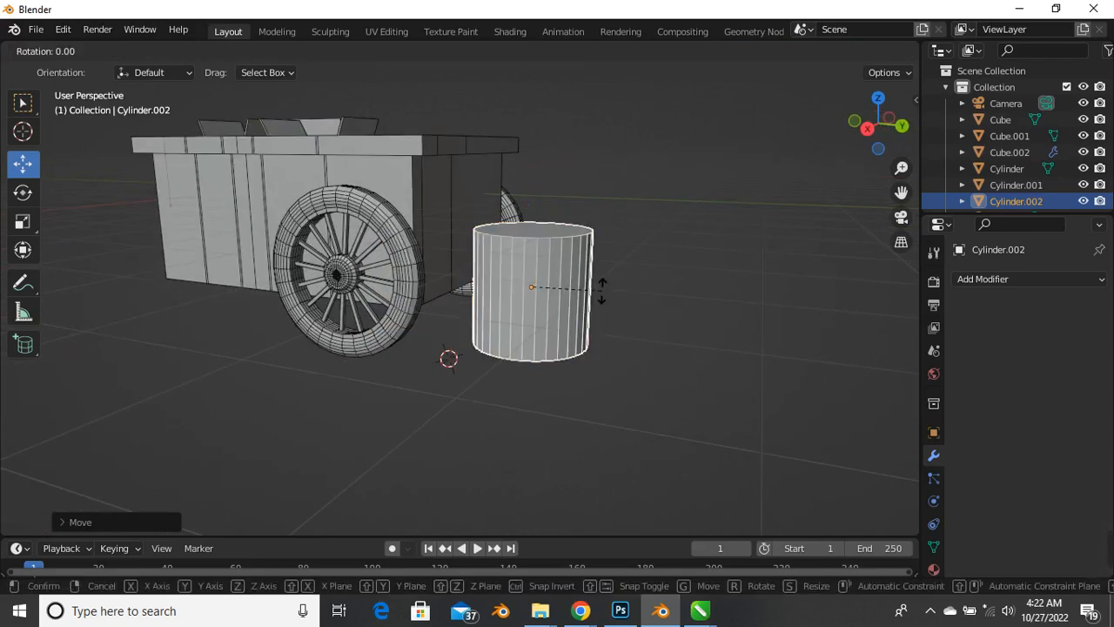
text(y)
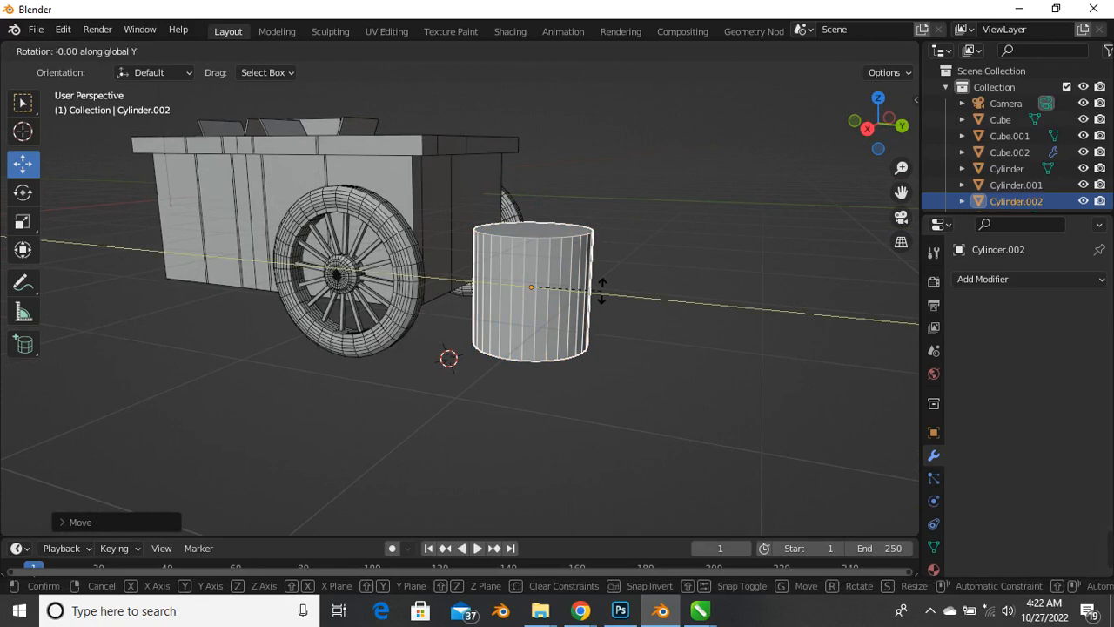
text(90)
key(Return)
middle_drag(601, 291, 636, 309)
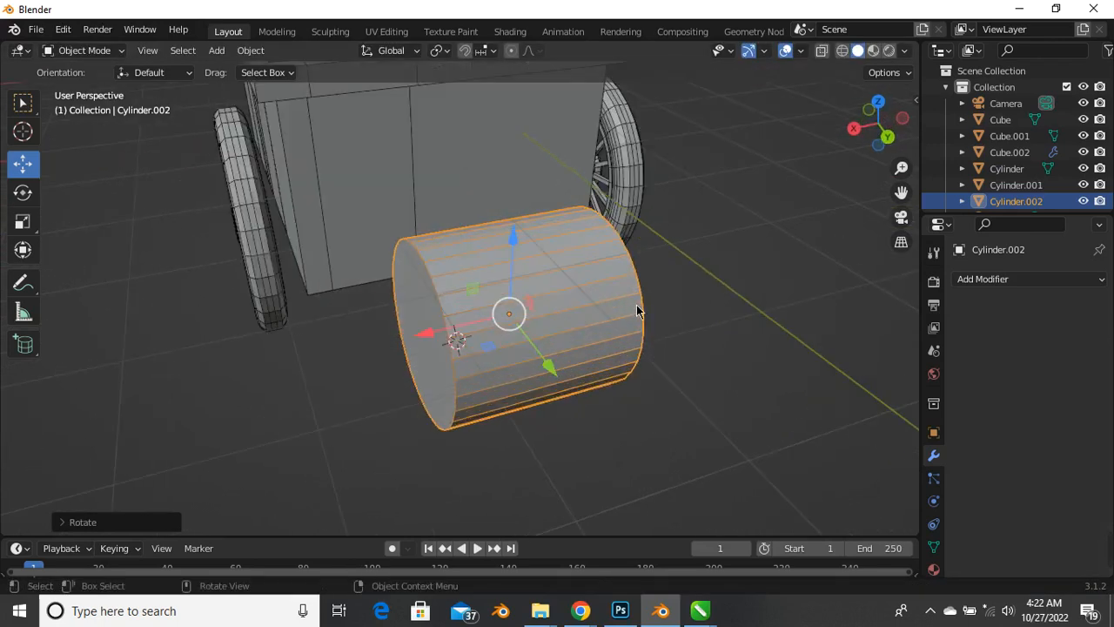
Scale the cylinder down uniformly until its diameter is smaller than the wheel hub, checking it from the right side
middle_drag(484, 356, 634, 352)
key(s)
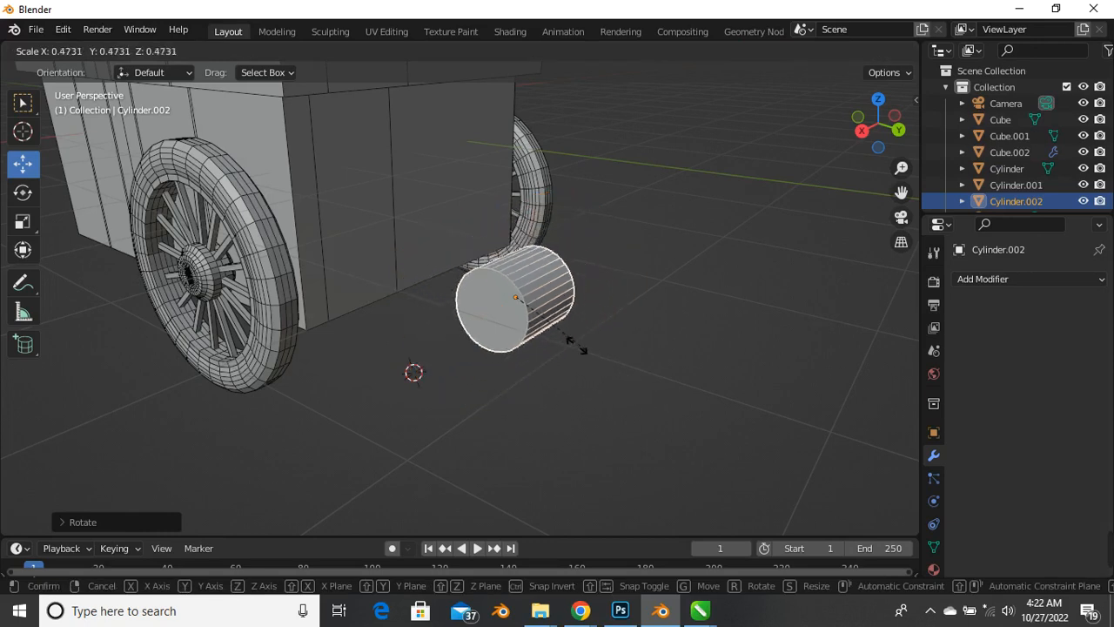
click(531, 333)
middle_drag(522, 340, 594, 314)
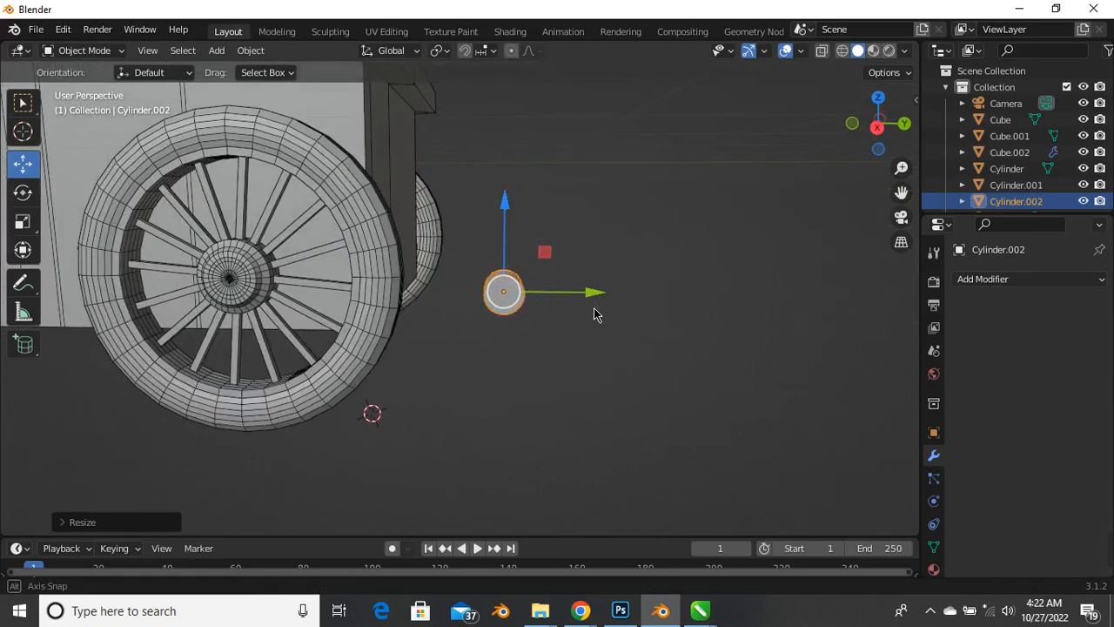
key(KP_3)
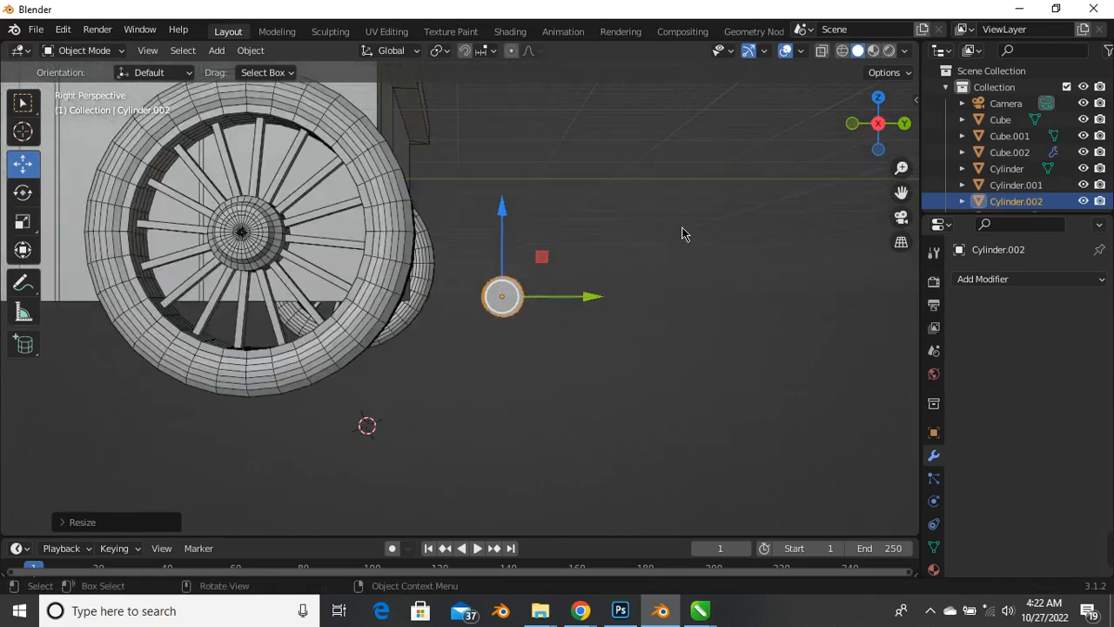
Move the cylinder onto the centre of the wheel hub in the right orthographic view
click(900, 245)
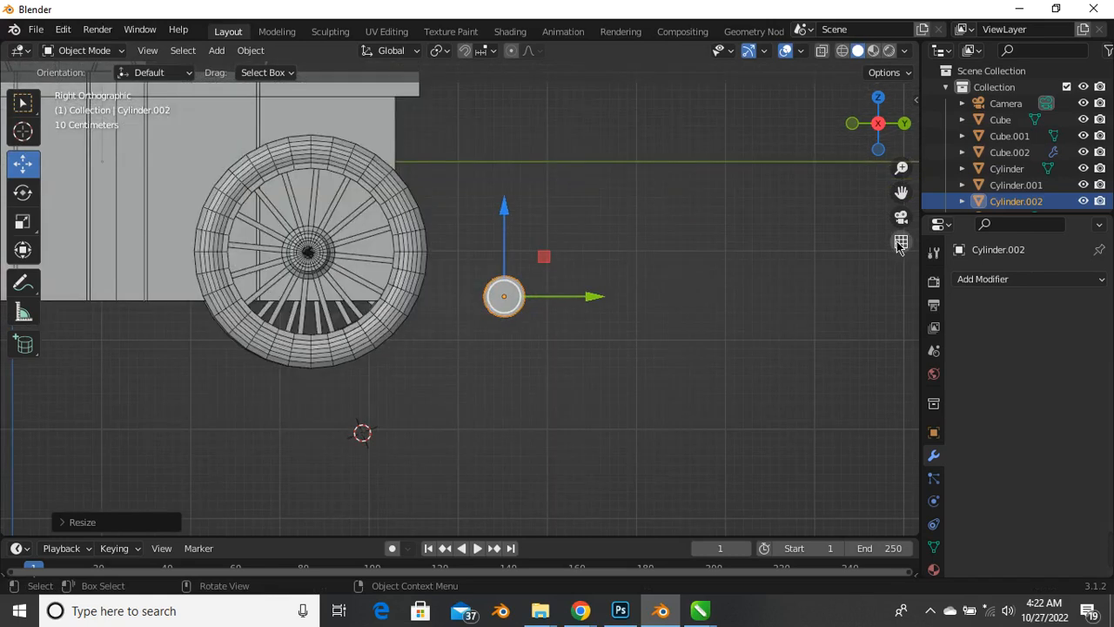
scroll(344, 209, up, 3)
middle_drag(418, 251, 551, 248)
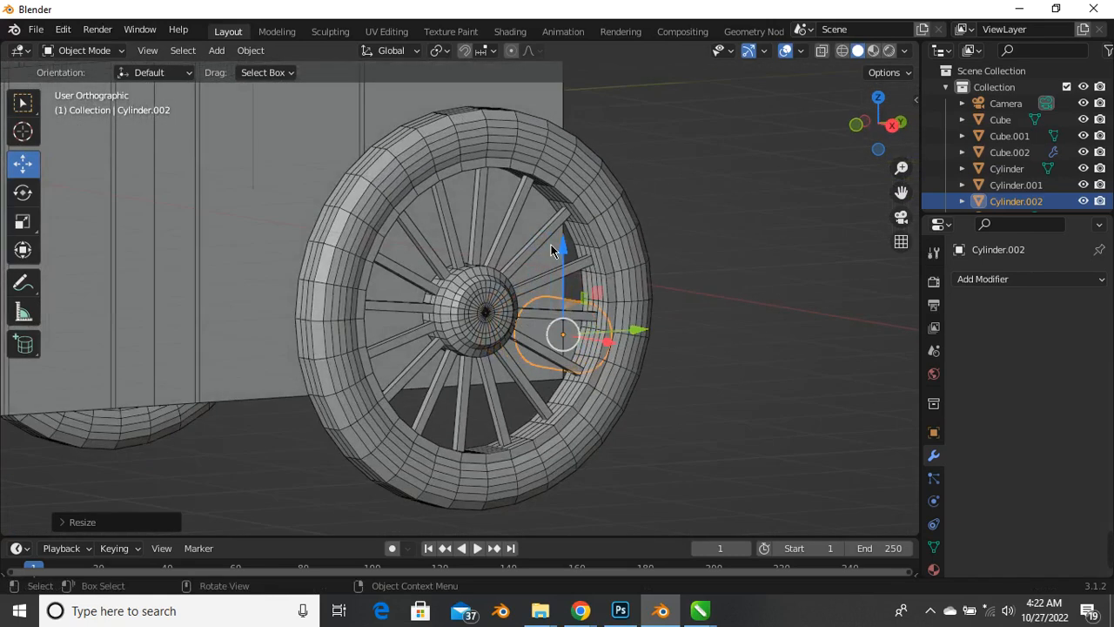
key(KP_3)
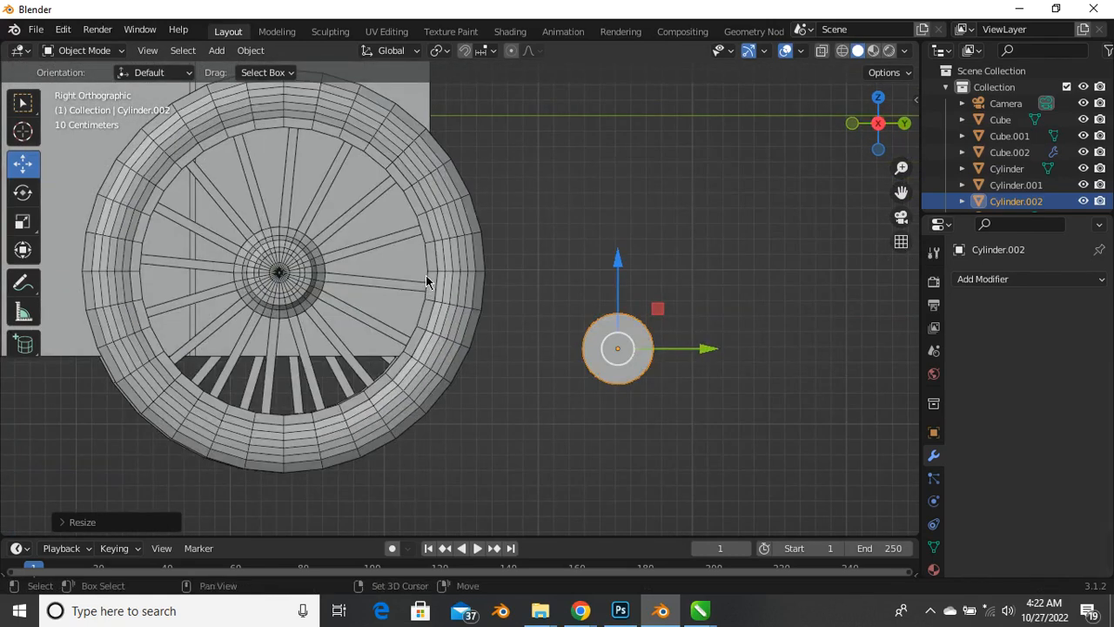
shift+middle_drag(426, 275, 497, 328)
key(g)
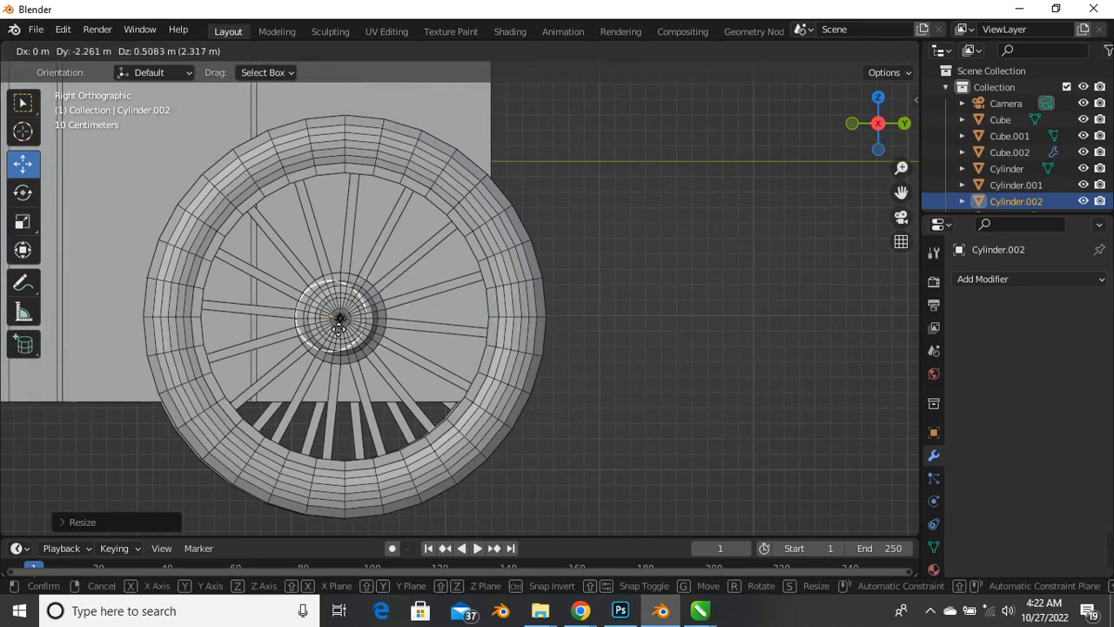
click(339, 327)
scroll(330, 306, up, 6)
key(g)
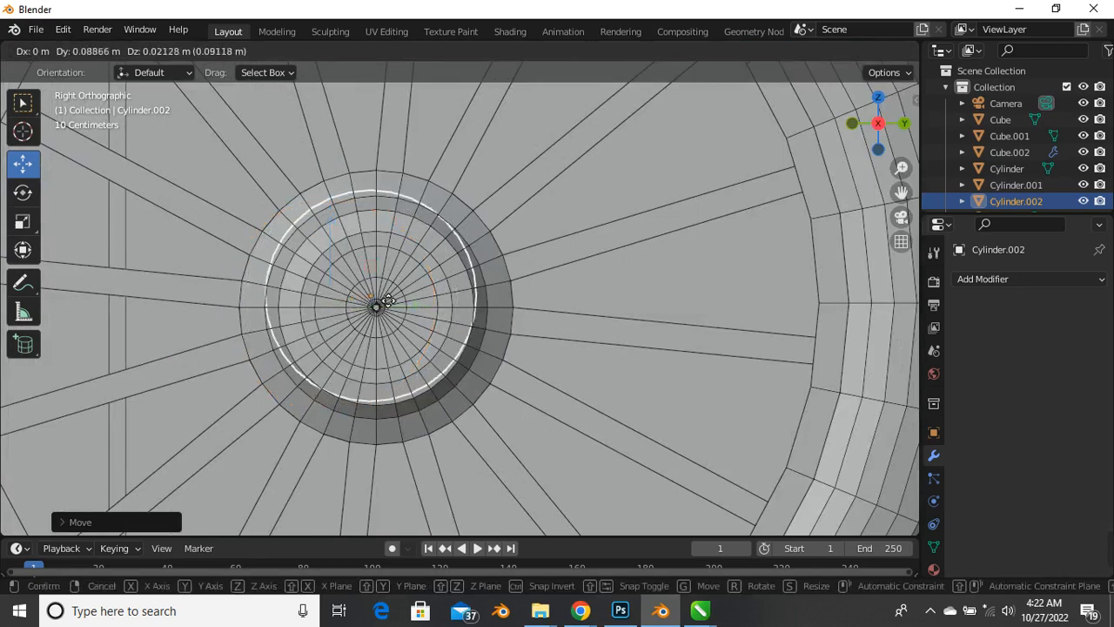
click(378, 304)
Scale the cylinder up uniformly by about 1.09 and recentre it on the hub
key(s)
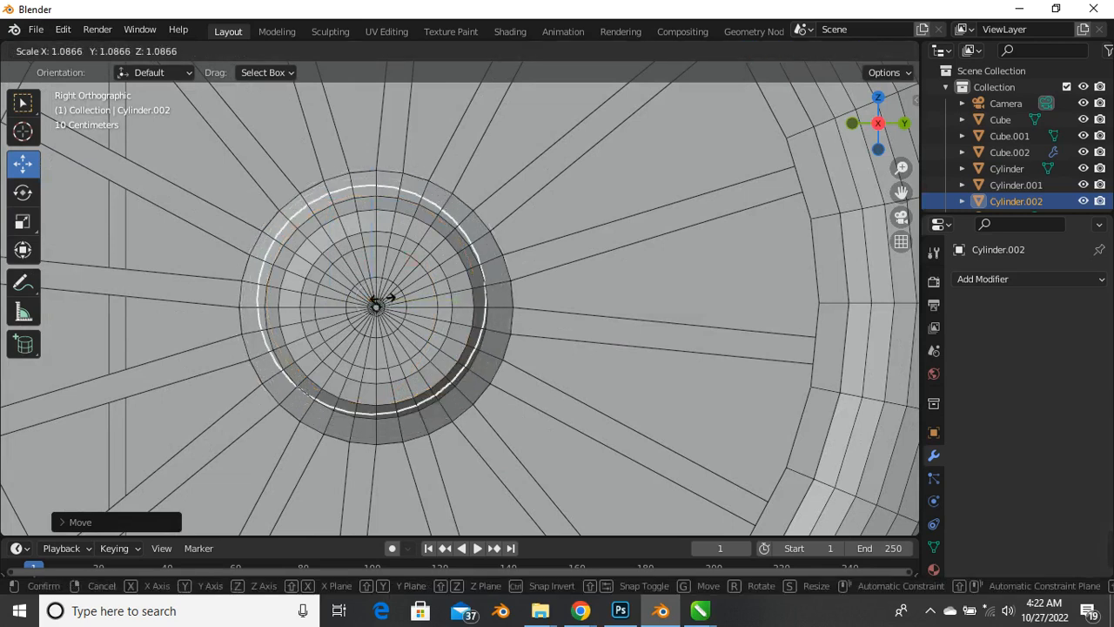
click(376, 302)
key(g)
click(388, 303)
Return to perspective projection and turn on X-ray display to expose the cylinder inside the cart body
middle_drag(435, 289, 228, 347)
scroll(228, 346, down, 3)
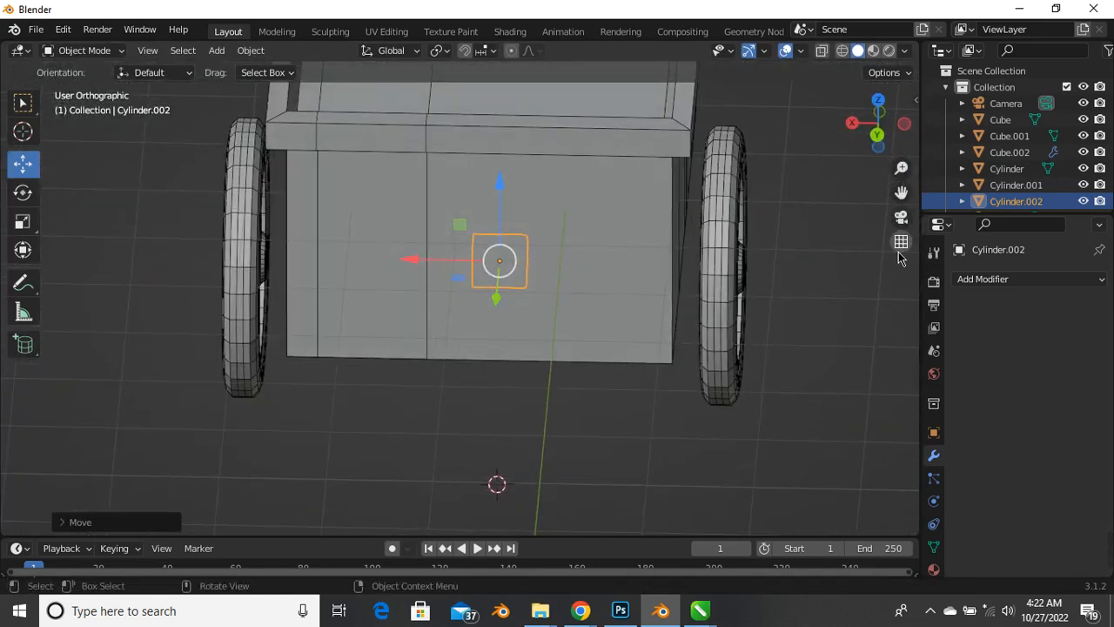
click(900, 242)
middle_drag(500, 224, 501, 264)
scroll(518, 271, up, 5)
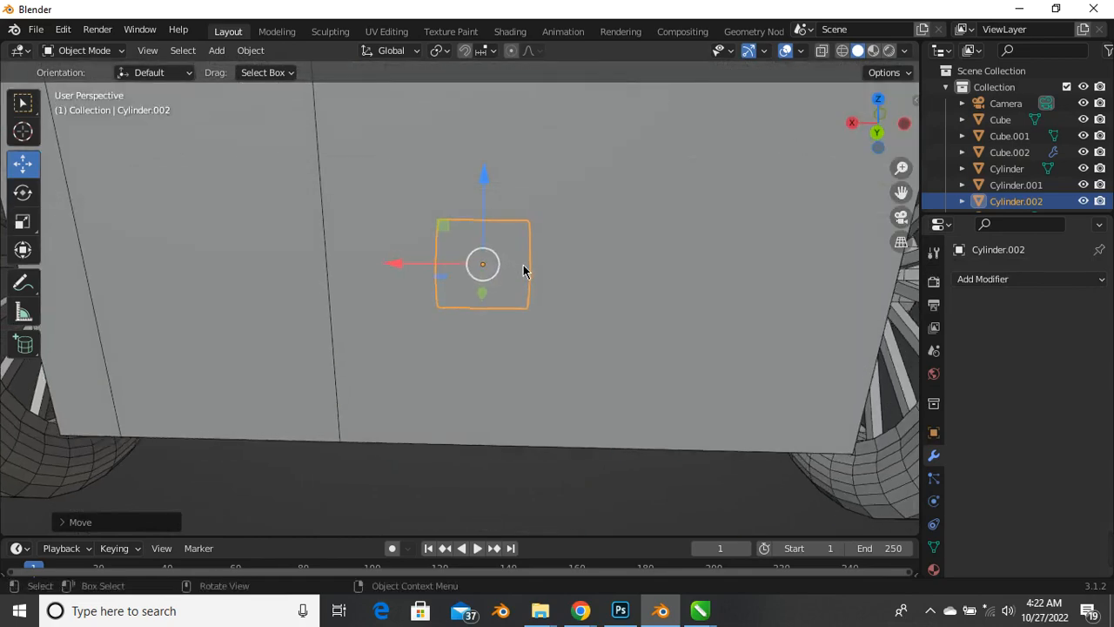
key(alt+z)
scroll(435, 285, down, 3)
middle_drag(433, 286, 449, 323)
scroll(500, 215, up, 3)
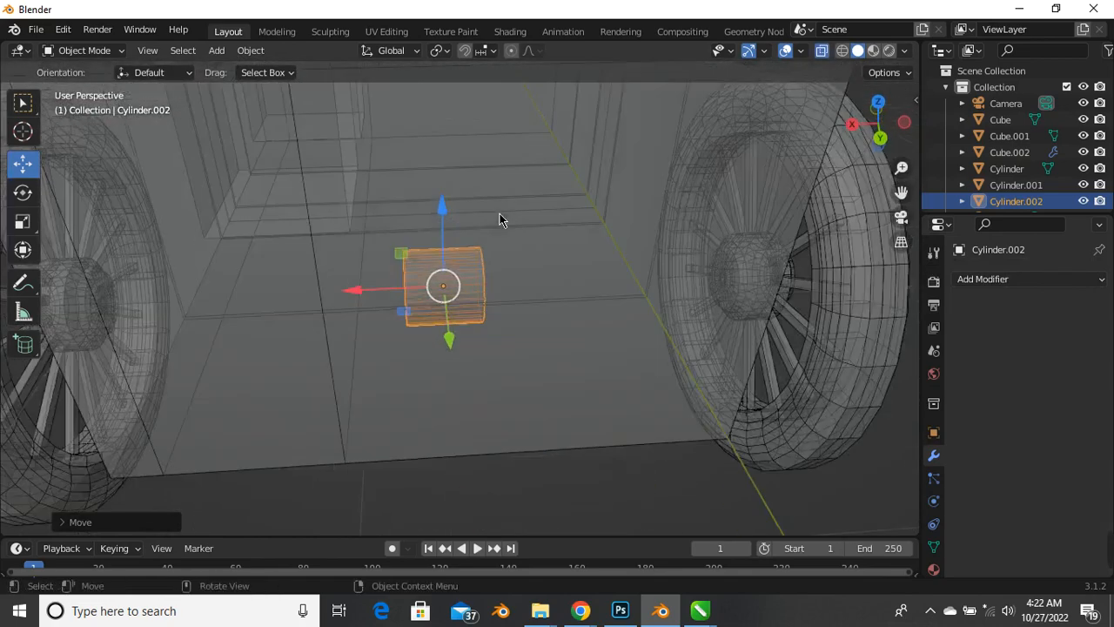
Stretch the cylinder along X by about 8.83 so it spans both wheel hubs, and shift it sideways to centre it
middle_drag(500, 215, 513, 306)
scroll(513, 306, down, 2)
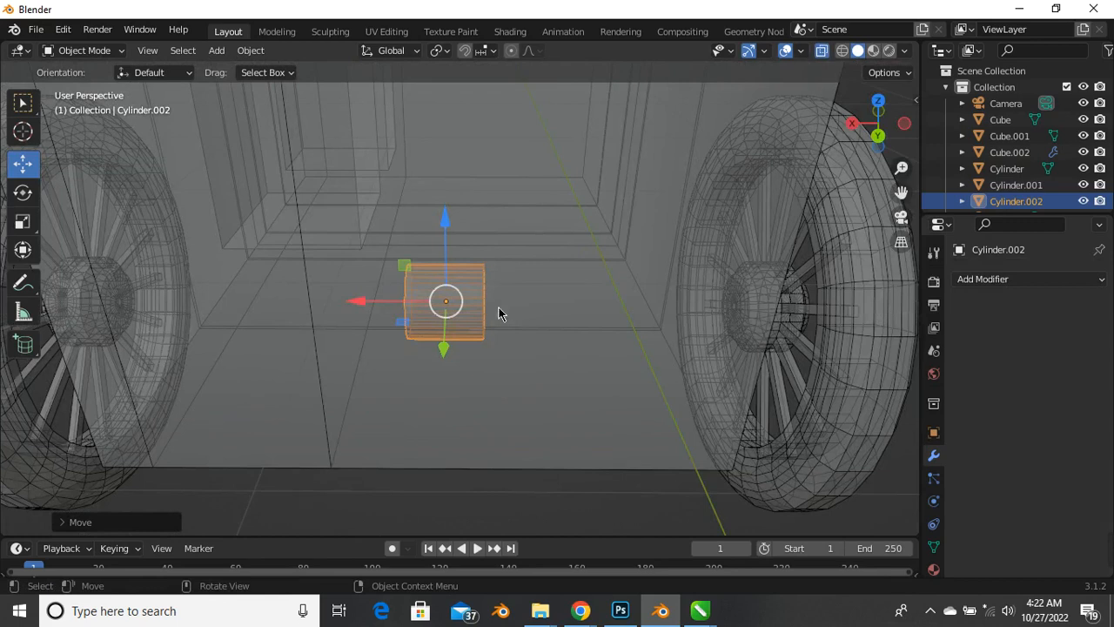
key(s)
key(x)
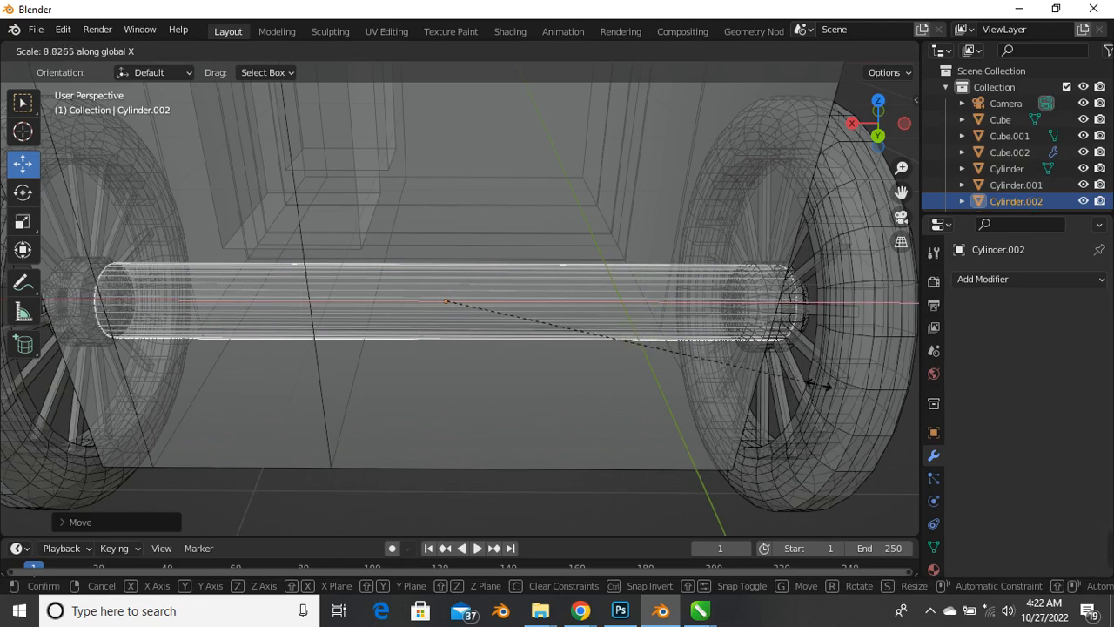
click(819, 386)
key(g)
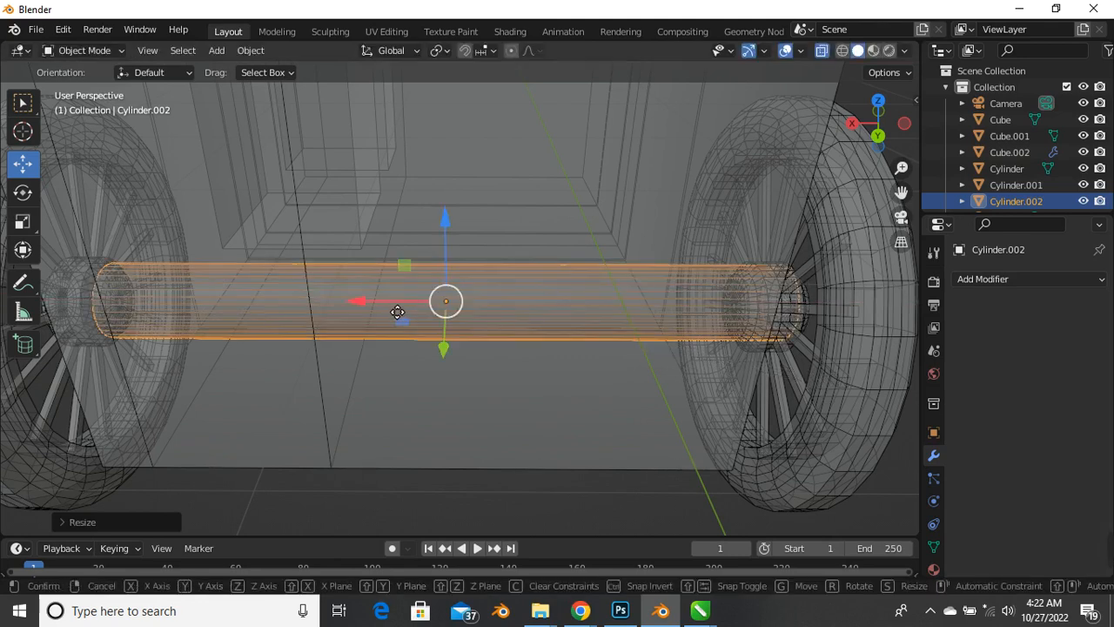
click(387, 311)
Scale the axle down uniformly in two passes to make it thinner, checking it with X-ray display off and on
key(alt+z)
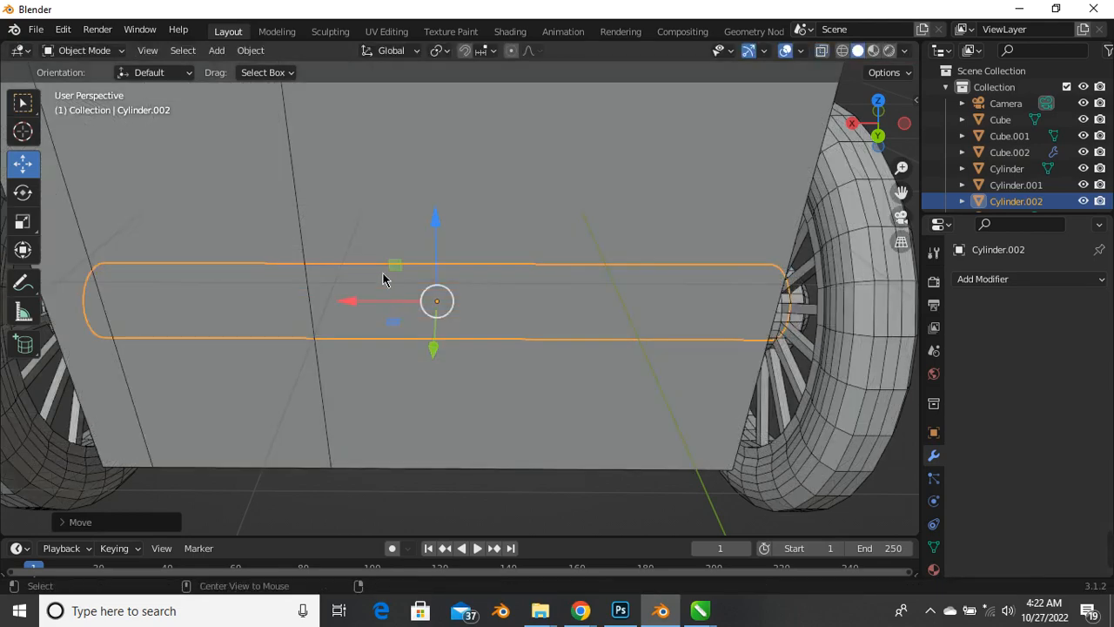
mouse_move(386, 273)
middle_down()
mouse_move(380, 294)
mouse_move(589, 325)
mouse_move(538, 328)
mouse_move(510, 301)
mouse_move(672, 305)
mouse_move(614, 309)
mouse_move(636, 357)
mouse_move(622, 339)
middle_up()
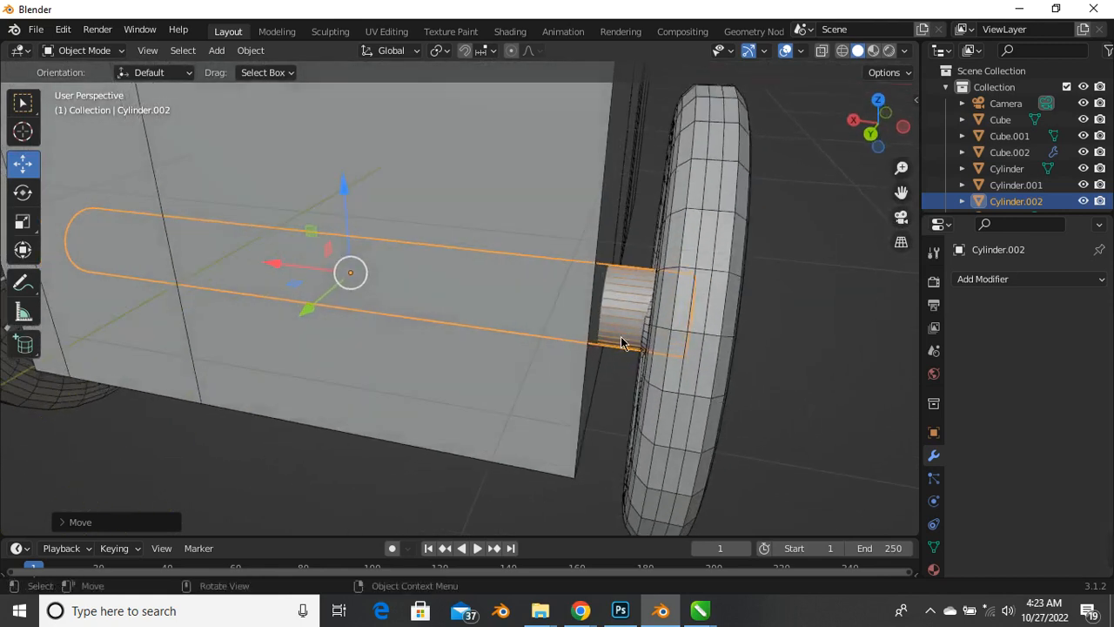
key(s)
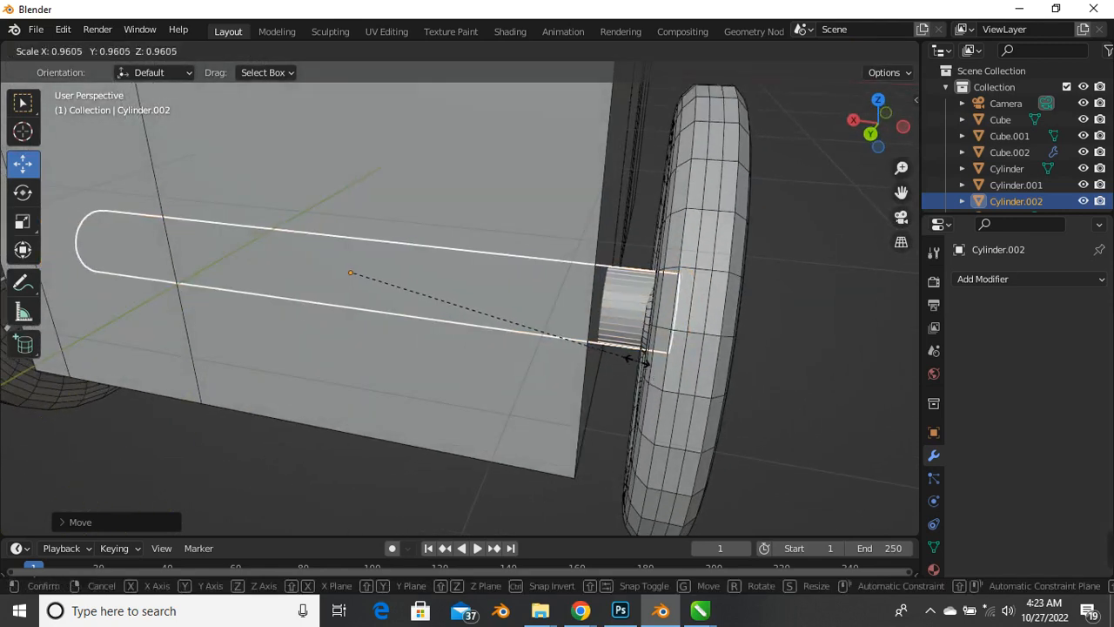
click(569, 341)
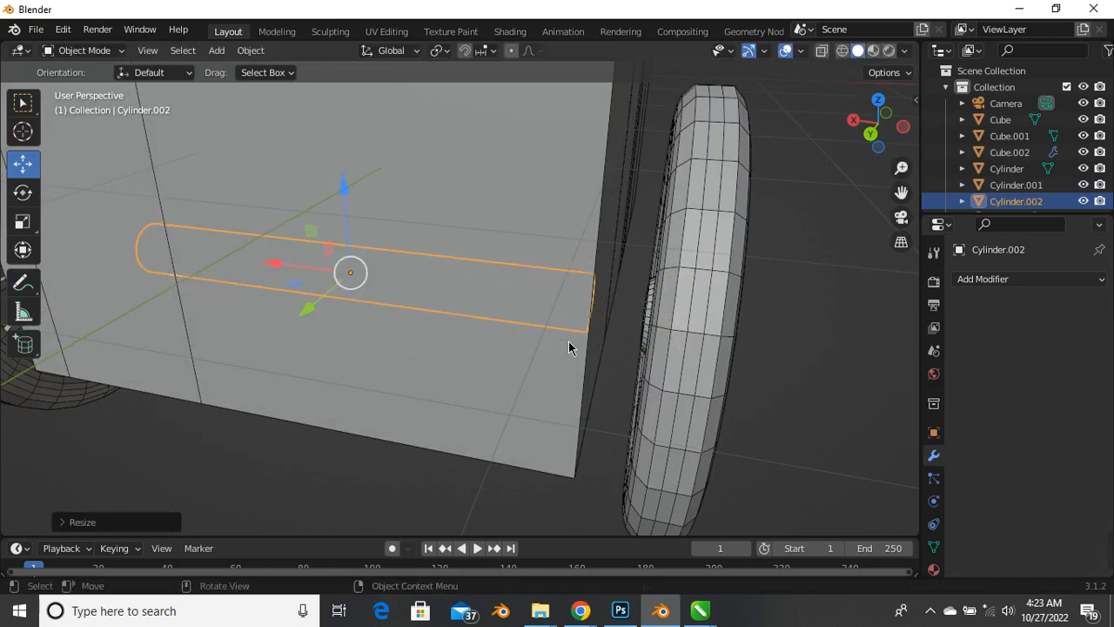
key(alt+z)
middle_drag(478, 346, 377, 332)
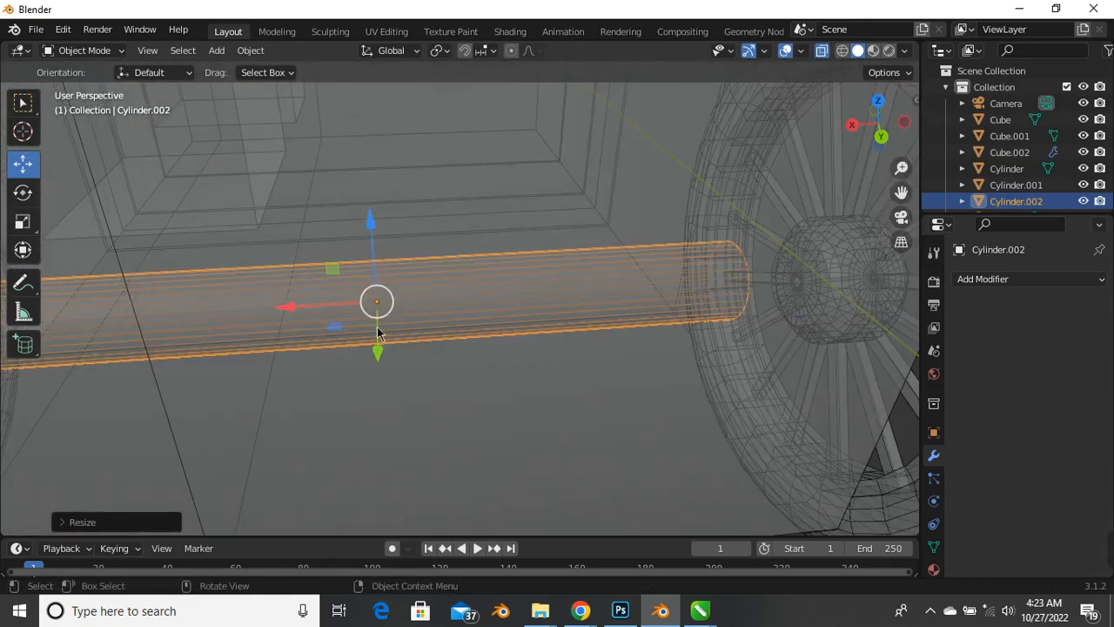
key(s)
click(436, 355)
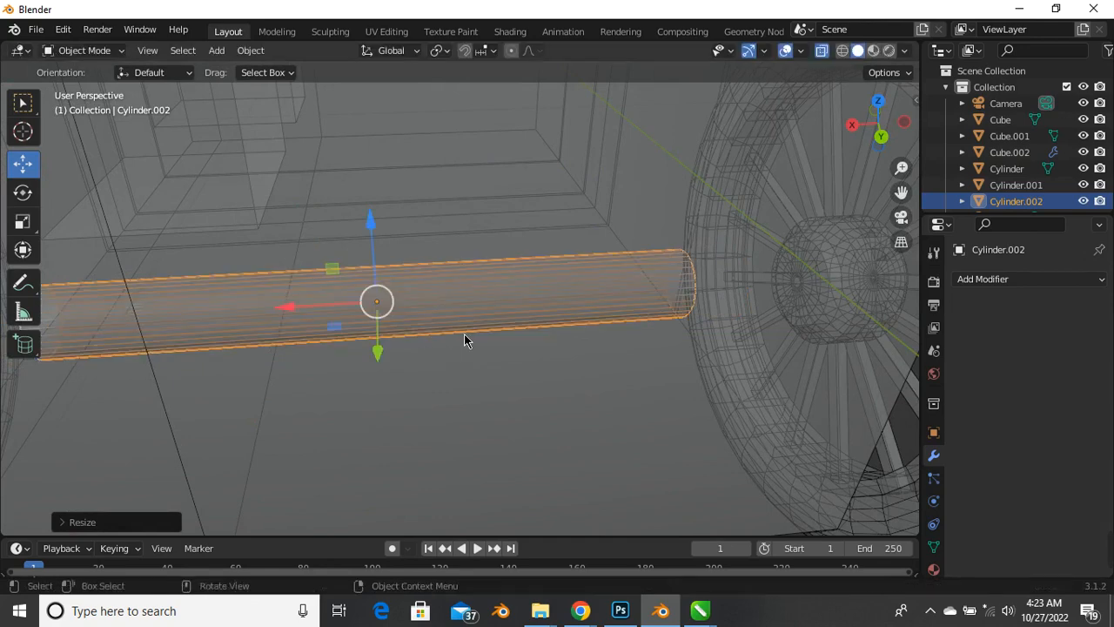
Stretch the thinner axle along X until its ends reach into both wheel hubs
middle_drag(465, 334, 436, 344)
key(s)
key(x)
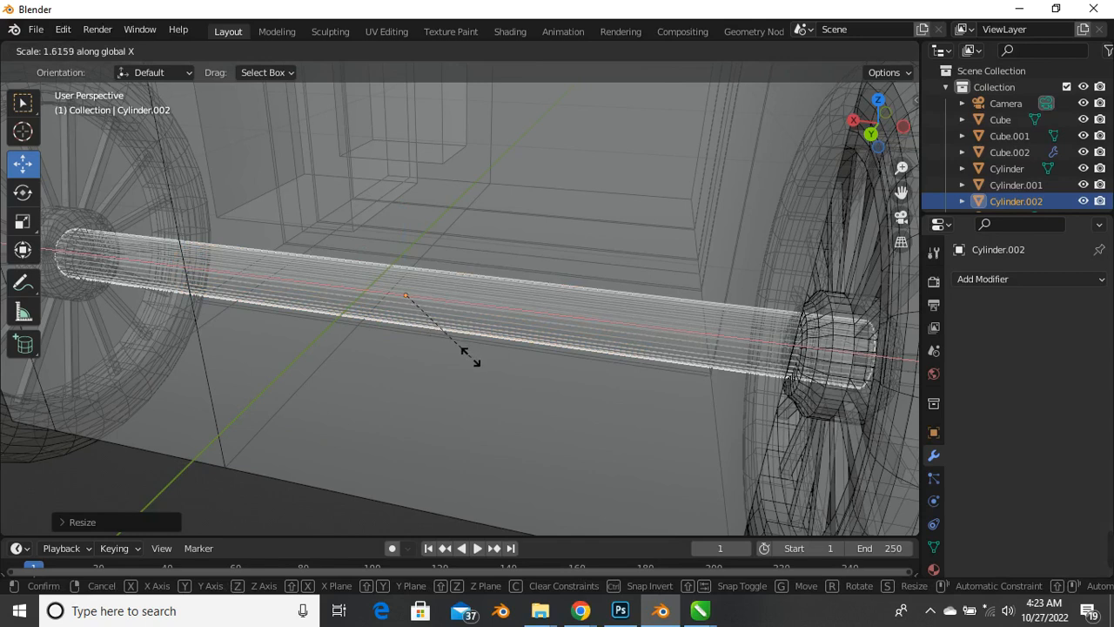
click(449, 346)
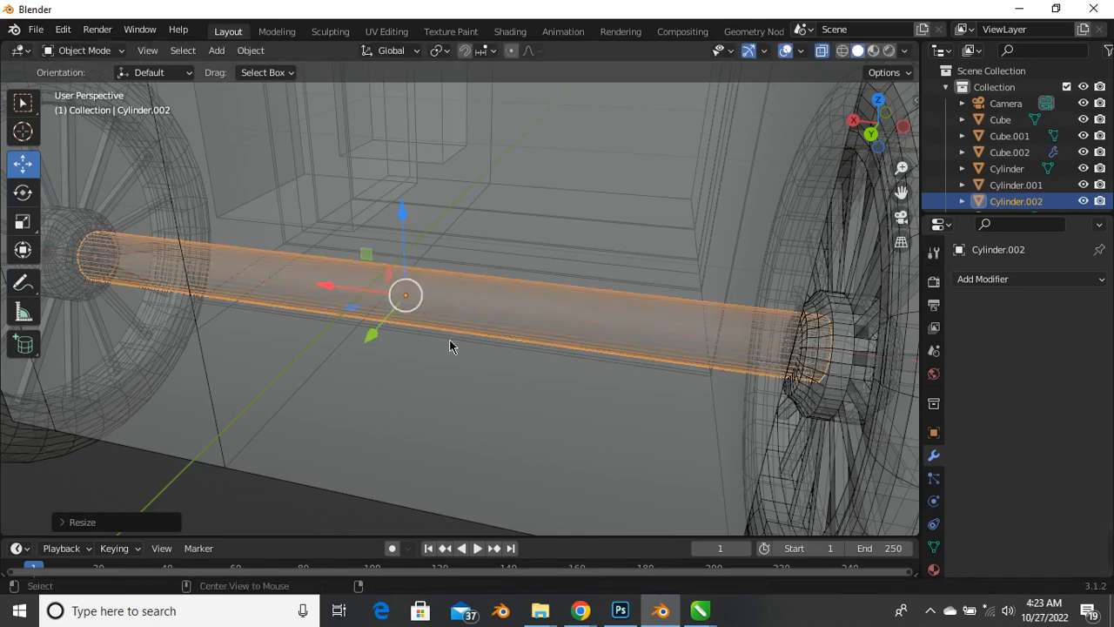
Turn off X-ray display and nudge the axle into place between the two wheels
key(alt+z)
middle_drag(450, 336, 530, 312)
drag(415, 321, 374, 345)
middle_drag(496, 440, 464, 442)
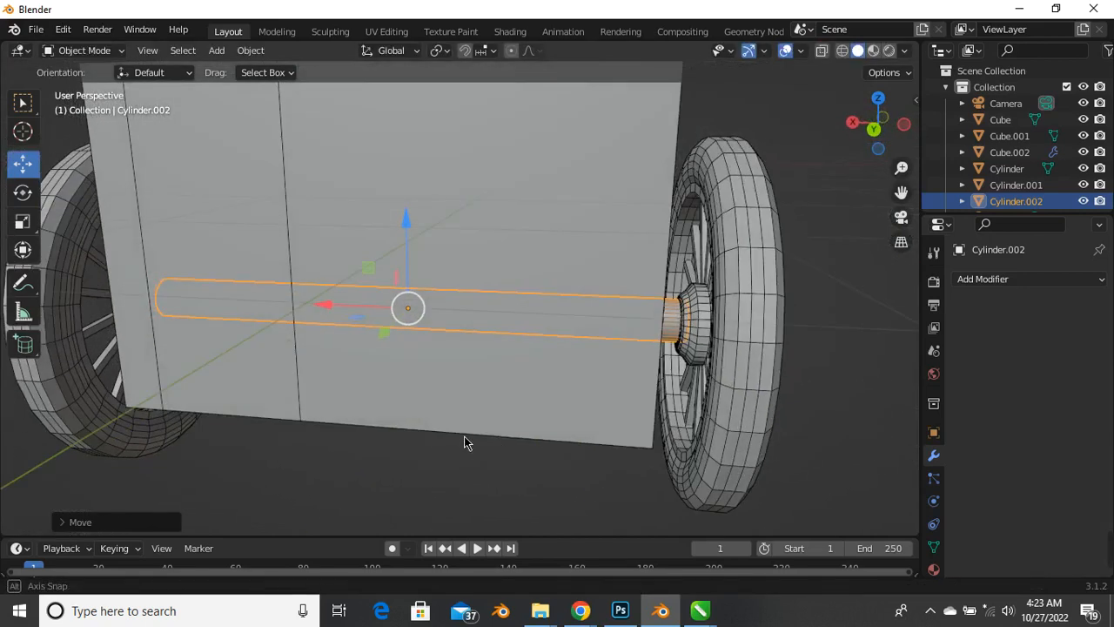
Examine how the axle meets the wheel hubs and how far the wheels stand from the cart body
click(758, 391)
scroll(711, 316, up, 4)
scroll(635, 323, up, 5)
middle_drag(669, 324, 336, 360)
scroll(668, 269, down, 3)
scroll(435, 284, down, 6)
middle_drag(505, 313, 466, 299)
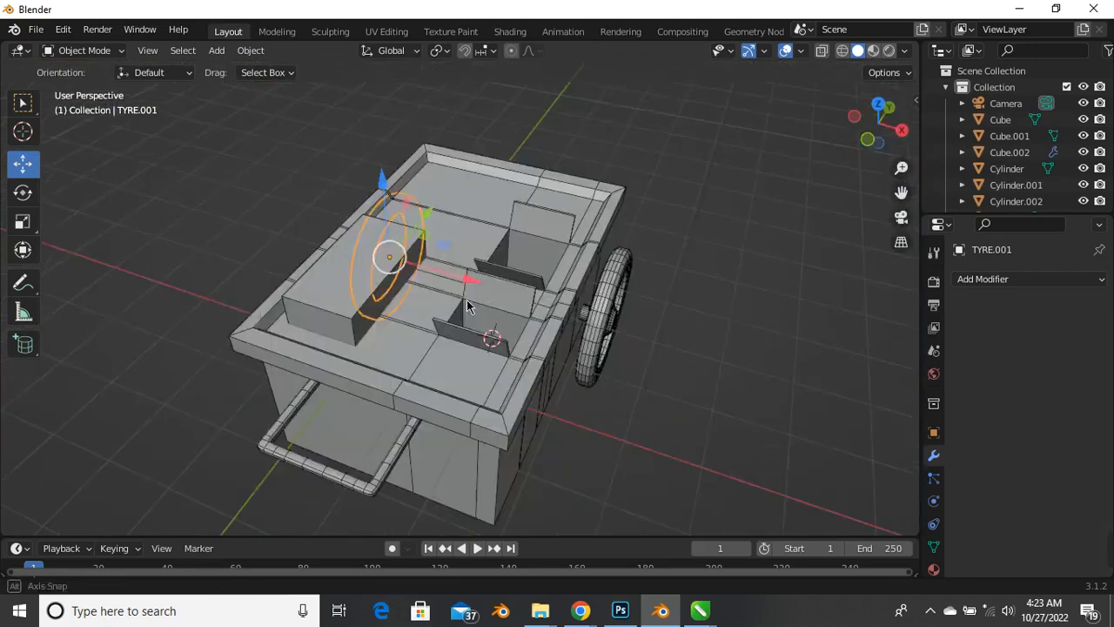
drag(466, 299, 409, 301)
scroll(597, 379, up, 4)
middle_drag(599, 376, 597, 403)
scroll(612, 372, up, 4)
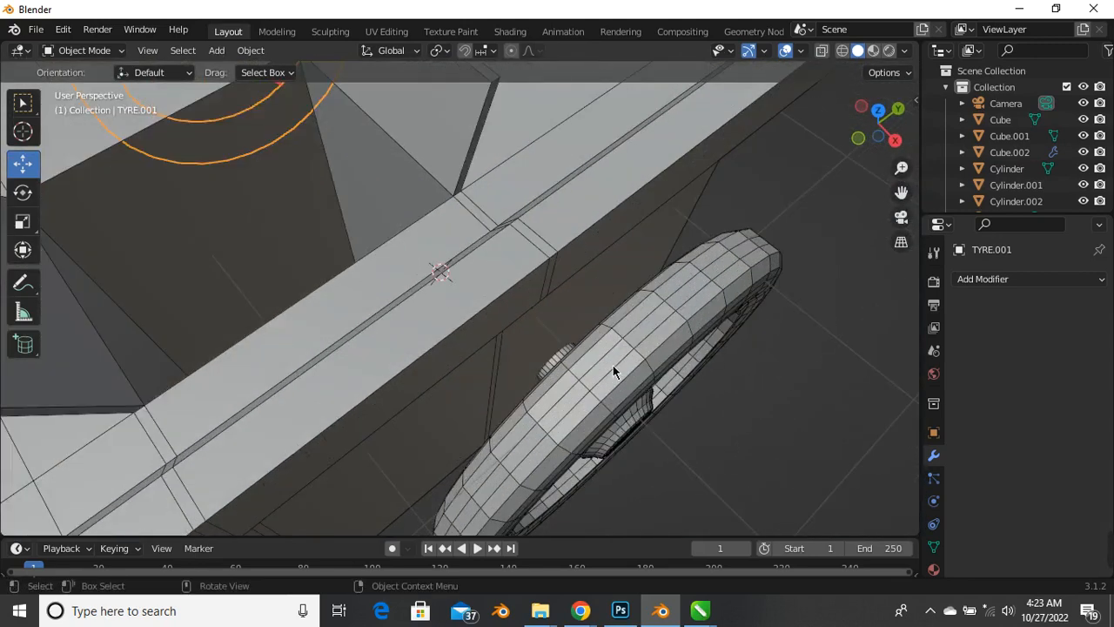
Select the tyre, spoked hub and rim of one wheel and move them about 0.077 m along X toward the cart body
click(612, 390)
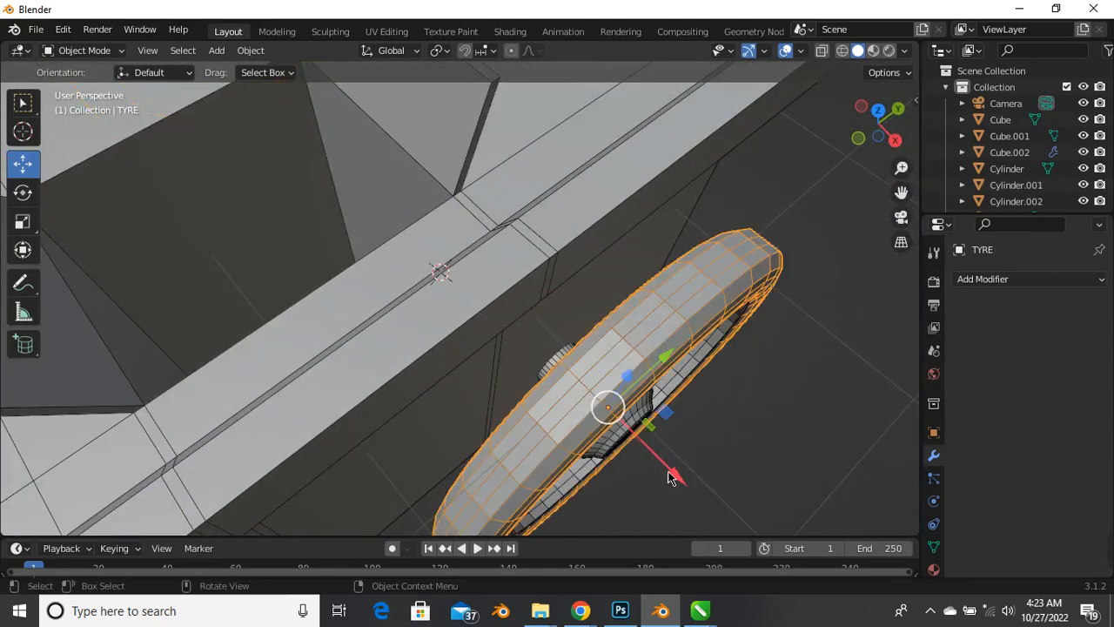
mouse_move(671, 477)
mouse_down()
mouse_move(680, 477)
mouse_move(670, 473)
mouse_up()
middle_drag(525, 396, 524, 381)
key(ctrl+z)
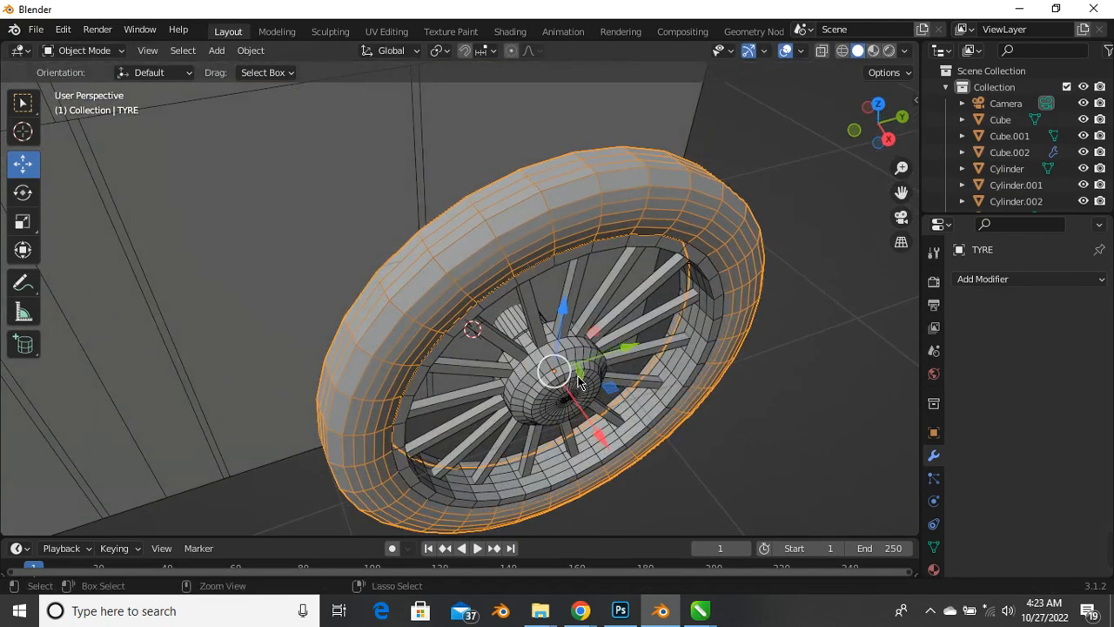
shift+click(616, 294)
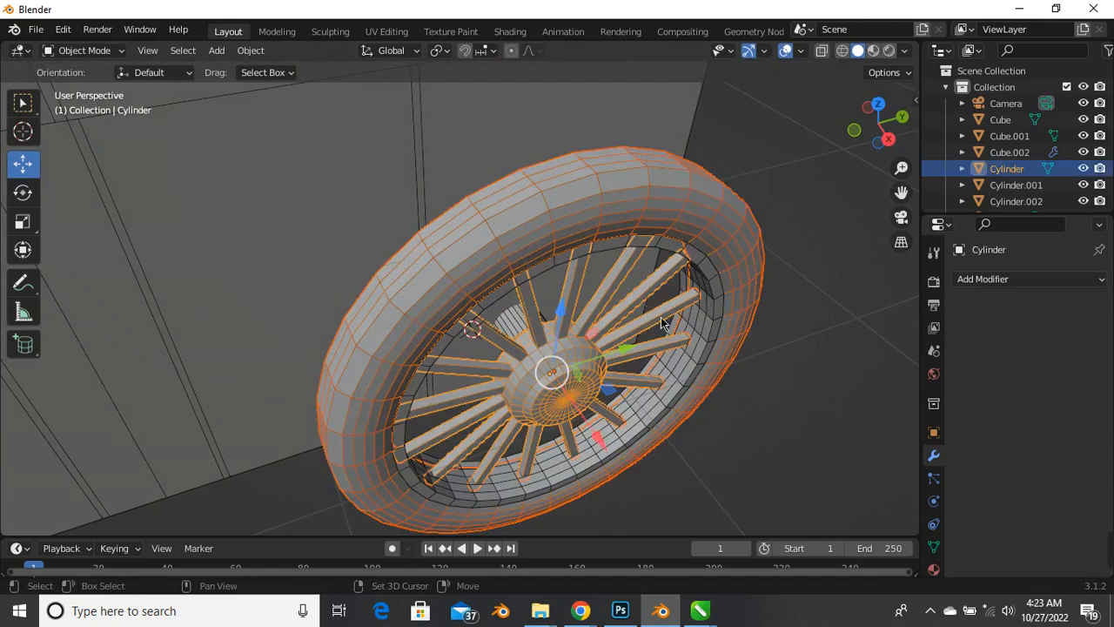
shift+click(696, 327)
middle_drag(696, 327, 601, 417)
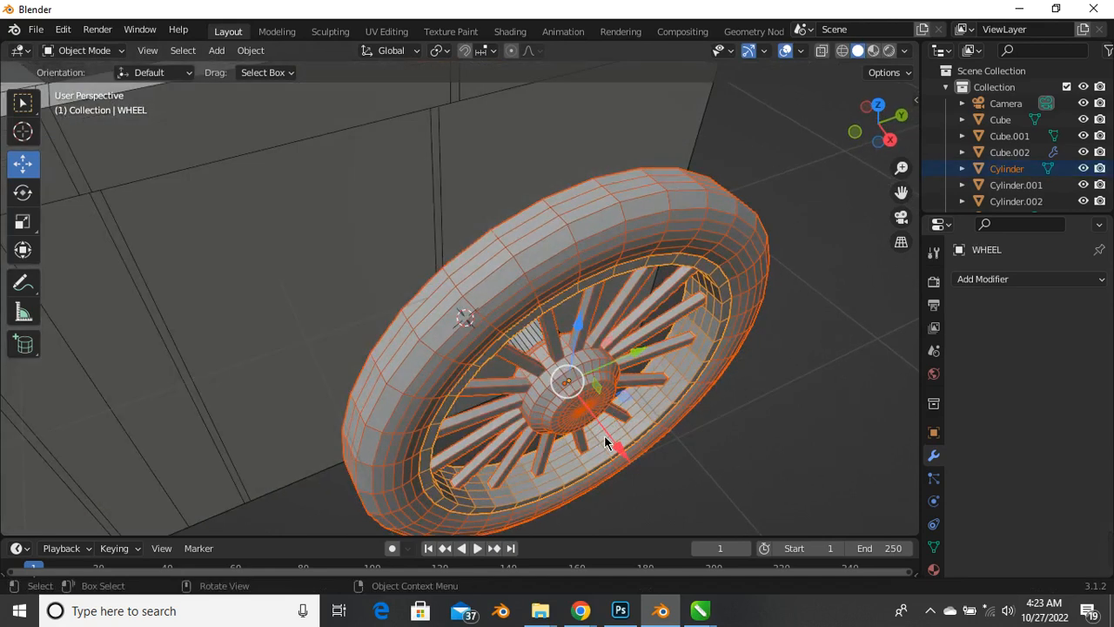
key(g)
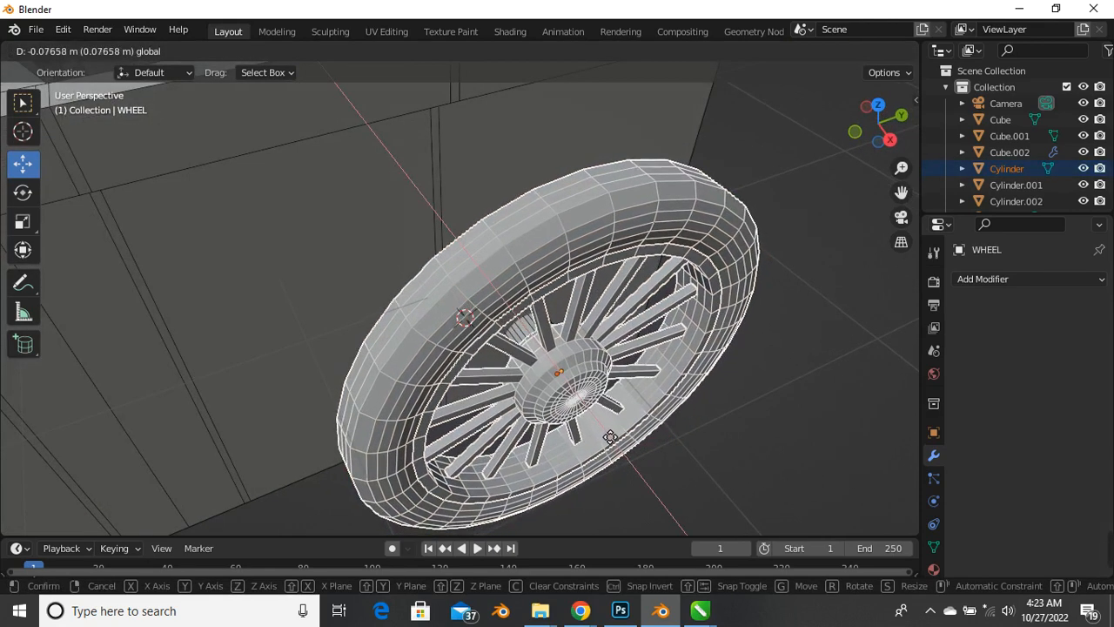
click(610, 437)
Fine-tune the position of the selected wheel assembly on the axle
middle_drag(465, 403, 702, 400)
drag(711, 384, 711, 384)
drag(720, 389, 724, 391)
middle_drag(585, 355, 348, 370)
key(g)
click(729, 442)
Select the opposite wheel's tyre, spoked hub and rim, move them about 0.047 m along X toward the cart, and deselect
scroll(588, 373, down, 5)
scroll(427, 320, up, 3)
click(333, 373)
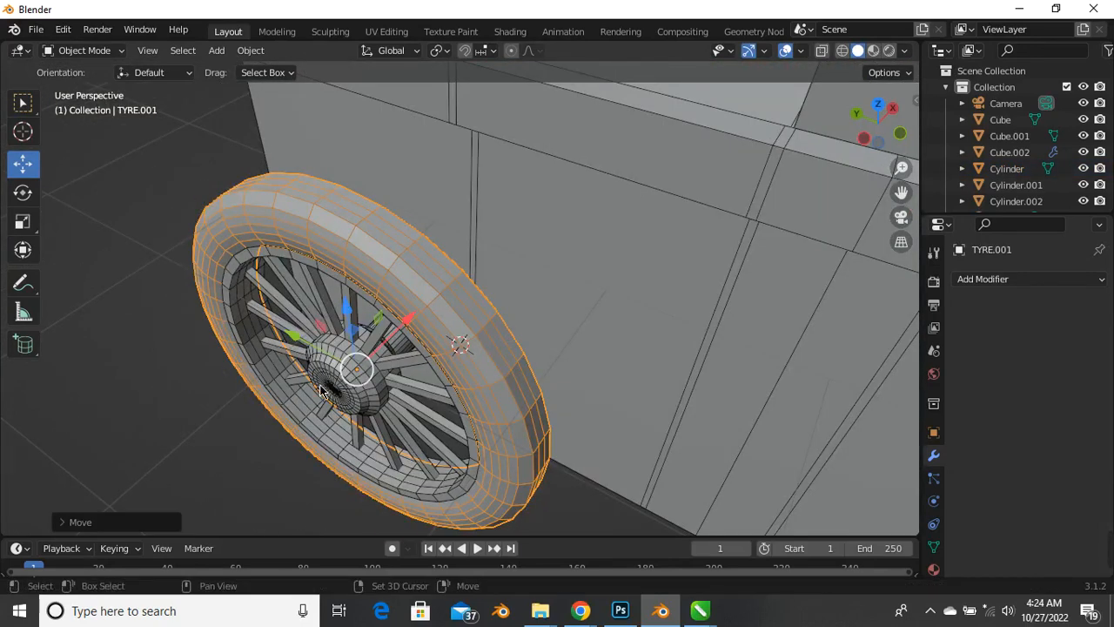
click(317, 397)
click(390, 402)
middle_drag(392, 403, 248, 461)
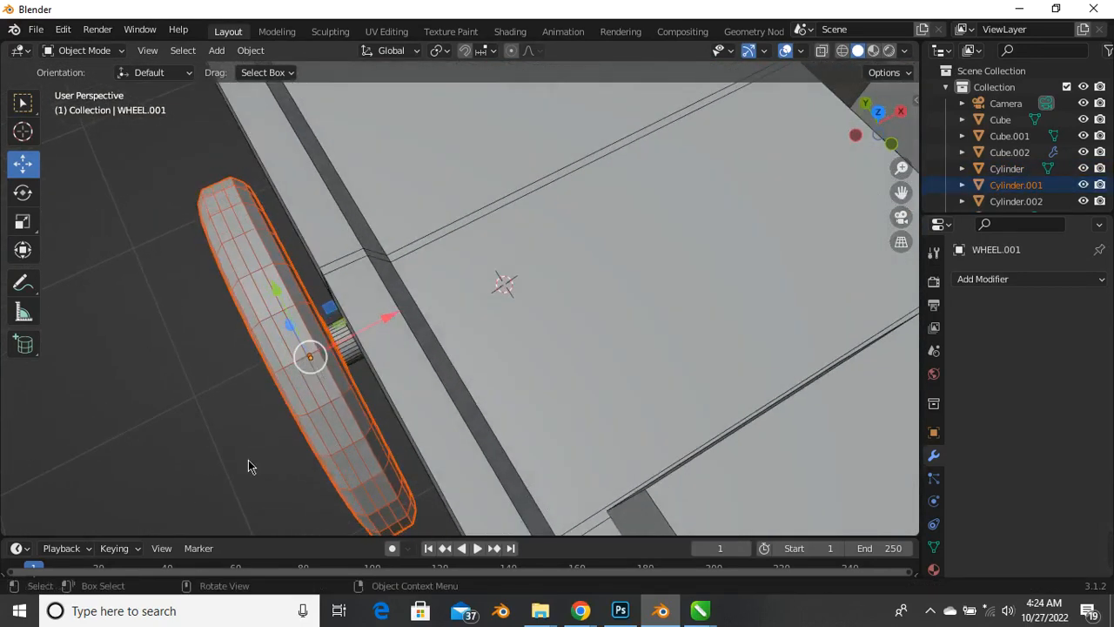
key(g)
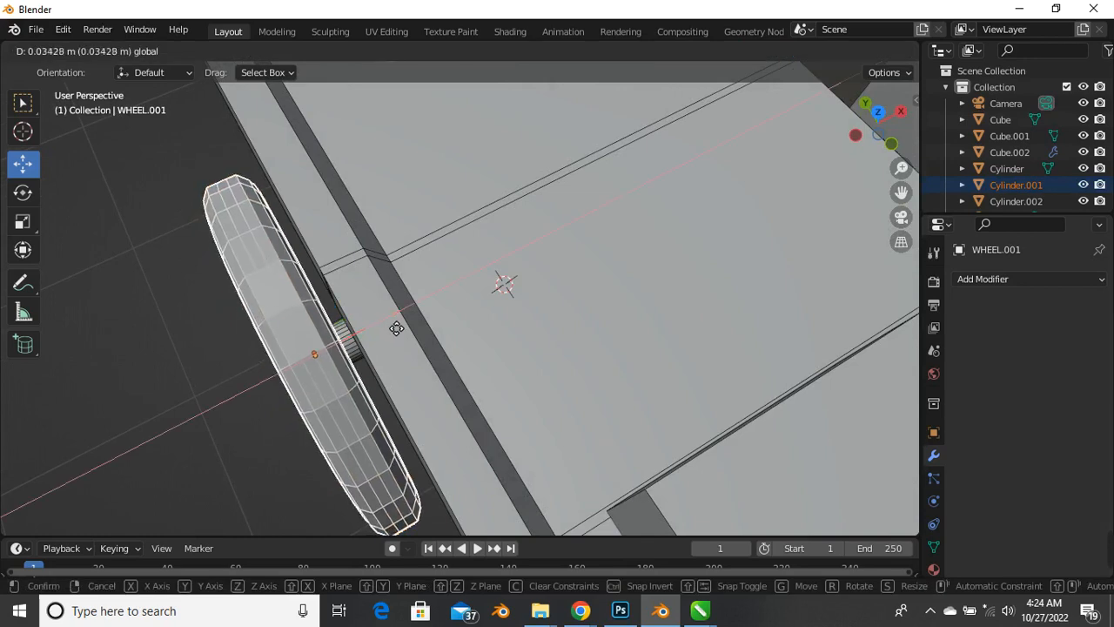
click(388, 324)
key(g)
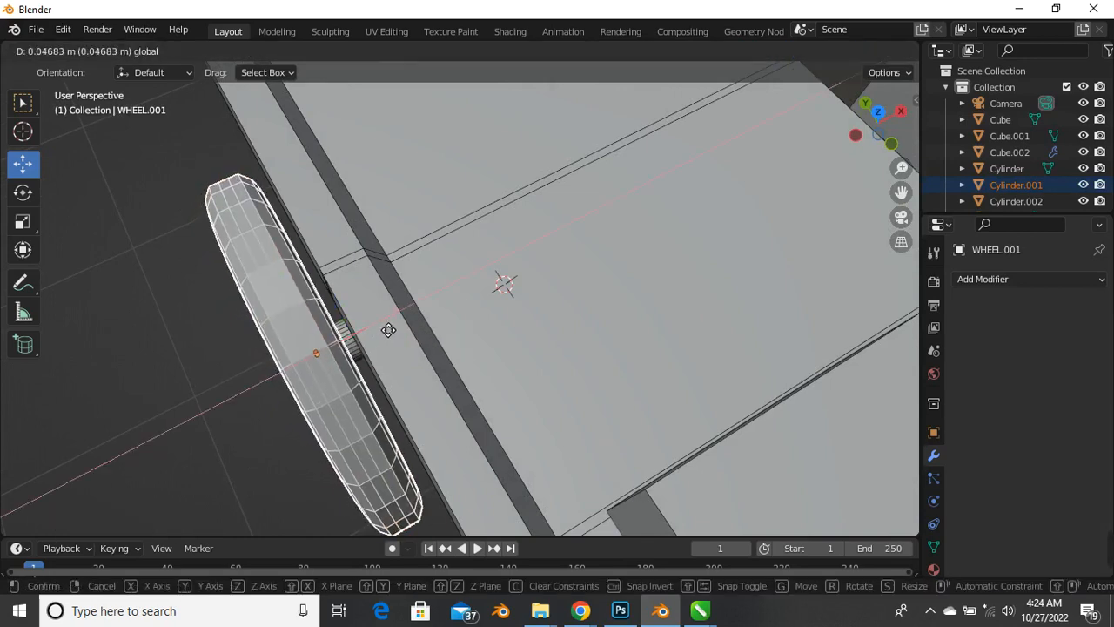
drag(388, 330, 387, 329)
click(258, 355)
Examine the whole cart from above and from the side to check the spacing of both wheels
scroll(421, 264, down, 4)
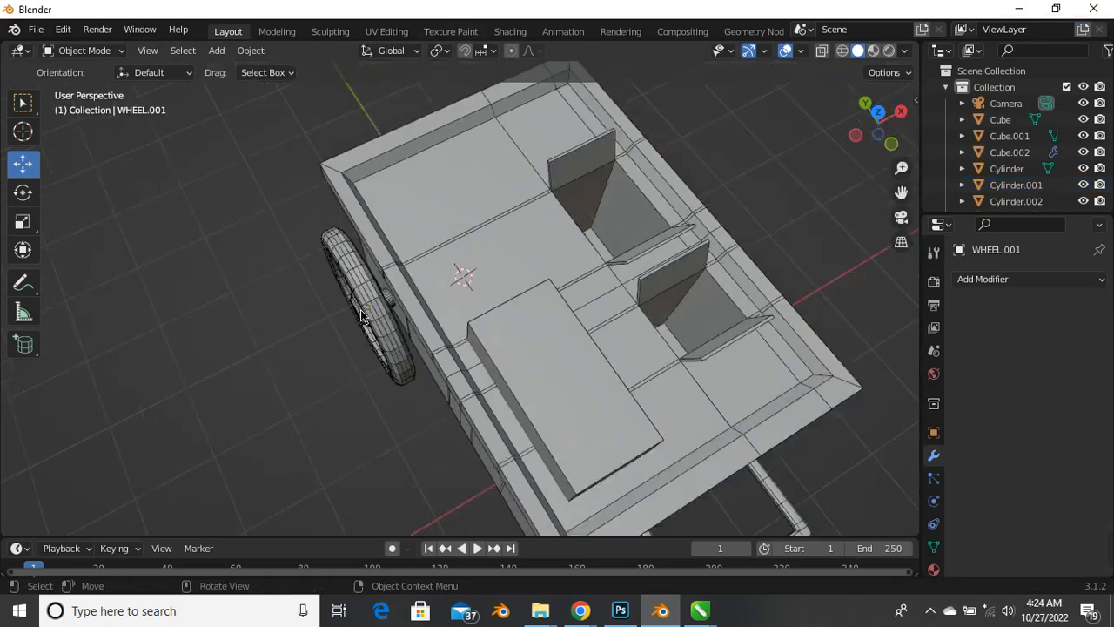
scroll(359, 308, down, 5)
middle_drag(358, 306, 349, 237)
scroll(416, 230, up, 4)
scroll(418, 233, down, 2)
mouse_move(431, 248)
middle_down()
mouse_move(468, 268)
mouse_move(441, 246)
middle_up()
scroll(472, 324, up, 4)
scroll(391, 301, down, 4)
middle_drag(365, 318, 263, 379)
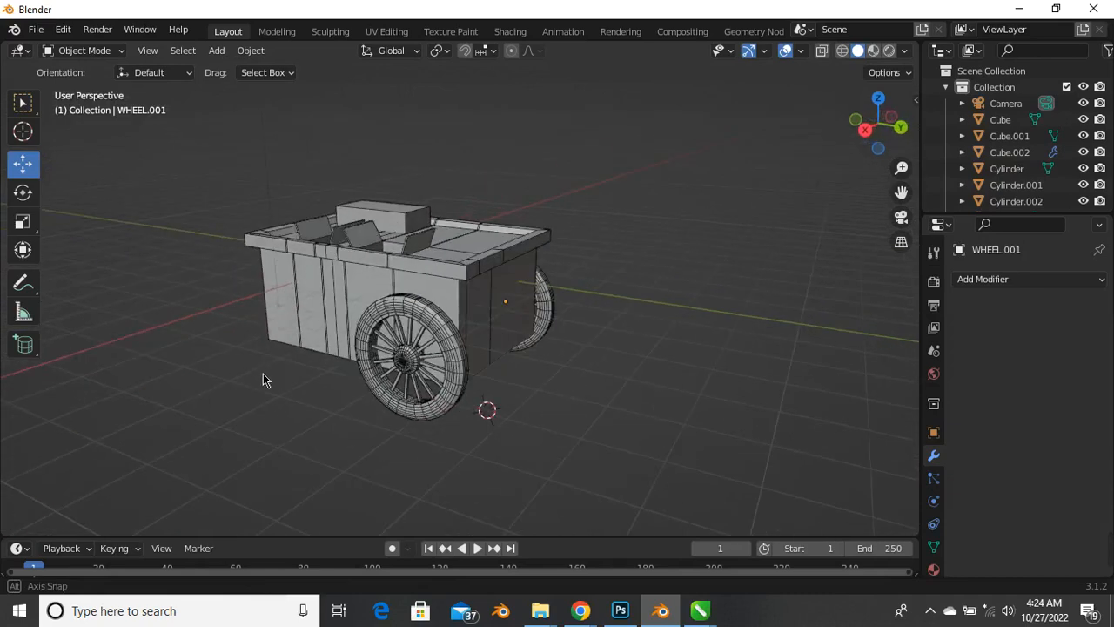
scroll(395, 349, up, 4)
scroll(395, 348, down, 3)
scroll(353, 321, up, 3)
scroll(289, 330, down, 3)
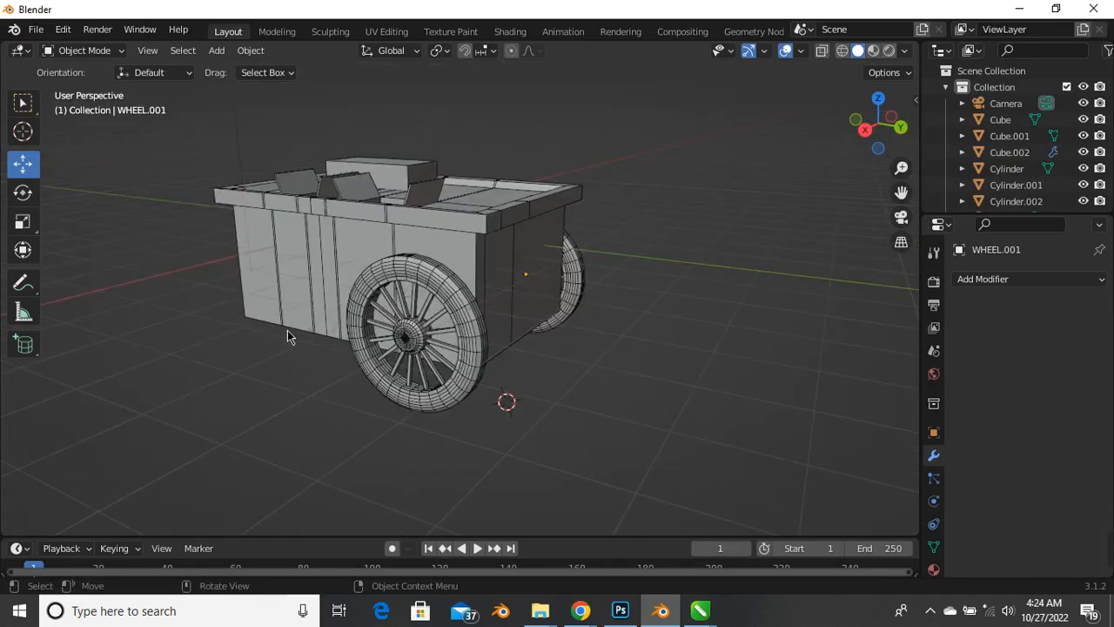
Examine the assembled cart from the wheel side, the handle end, below and above to check its overall form
middle_drag(288, 331, 392, 361)
scroll(472, 287, up, 4)
scroll(472, 285, down, 4)
scroll(296, 258, up, 4)
scroll(417, 232, down, 4)
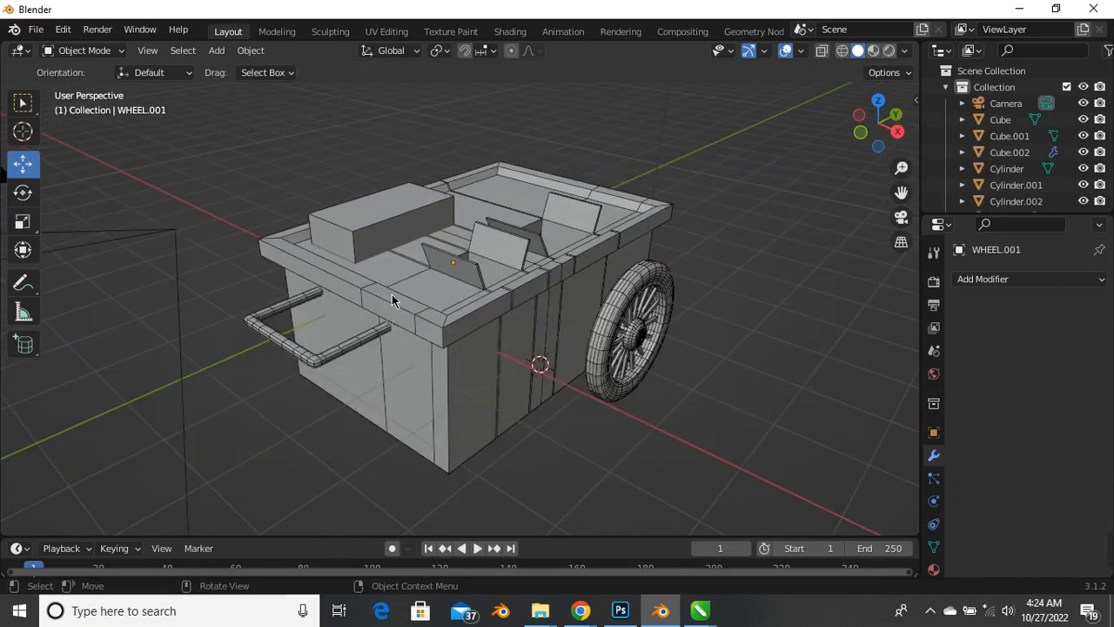
scroll(392, 296, up, 4)
scroll(401, 289, down, 3)
middle_drag(413, 288, 393, 276)
middle_drag(351, 326, 384, 282)
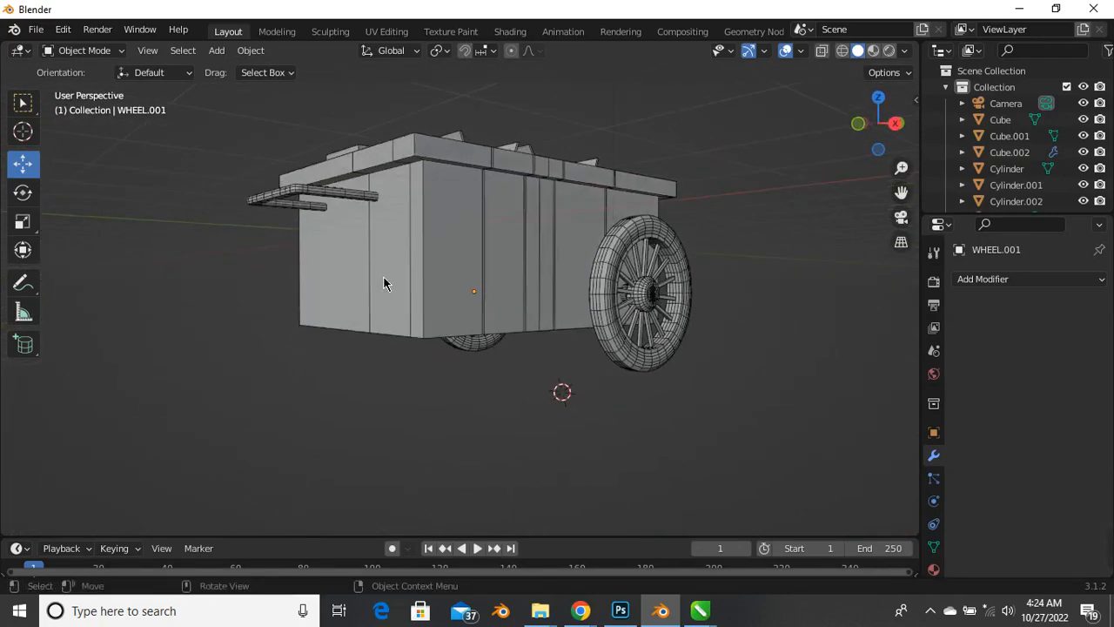
middle_drag(430, 229, 357, 281)
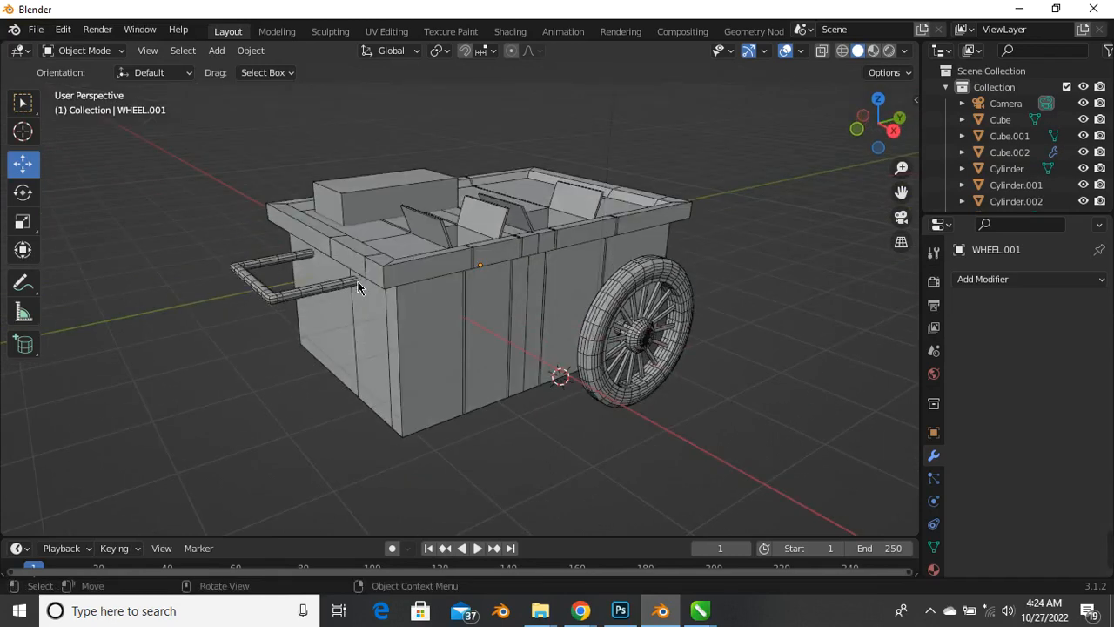
scroll(410, 325, down, 1)
middle_drag(447, 262, 406, 366)
scroll(393, 303, up, 1)
middle_drag(390, 298, 442, 257)
scroll(448, 202, up, 2)
scroll(317, 314, down, 3)
scroll(402, 311, up, 4)
scroll(384, 341, down, 2)
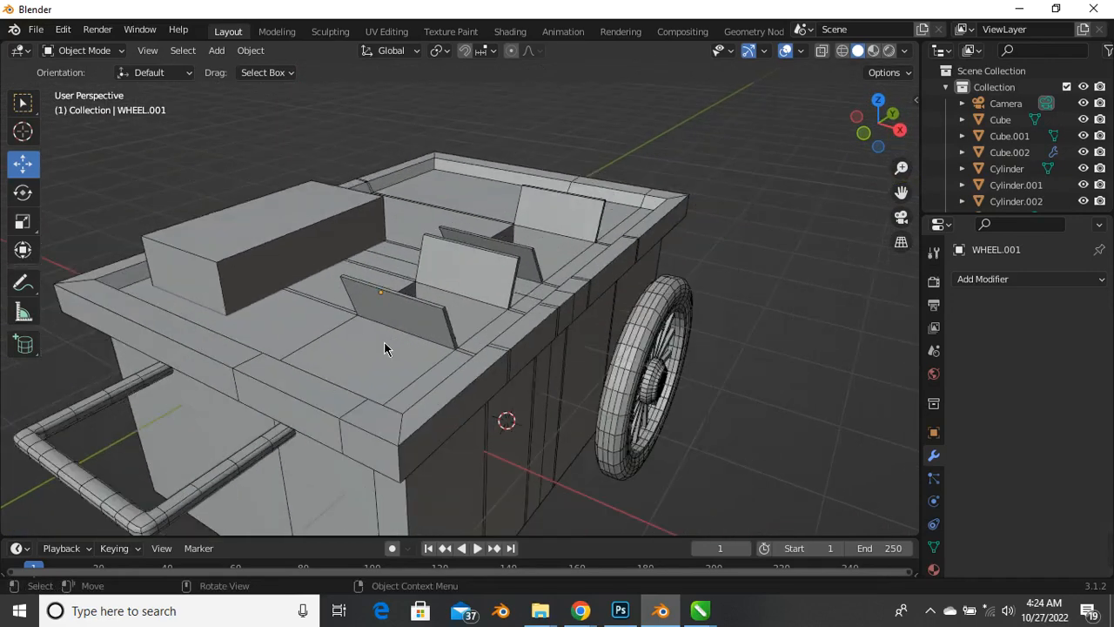
Inspect the open lids, compartments and top rim of the cart up close
middle_drag(384, 342, 339, 326)
scroll(348, 306, up, 3)
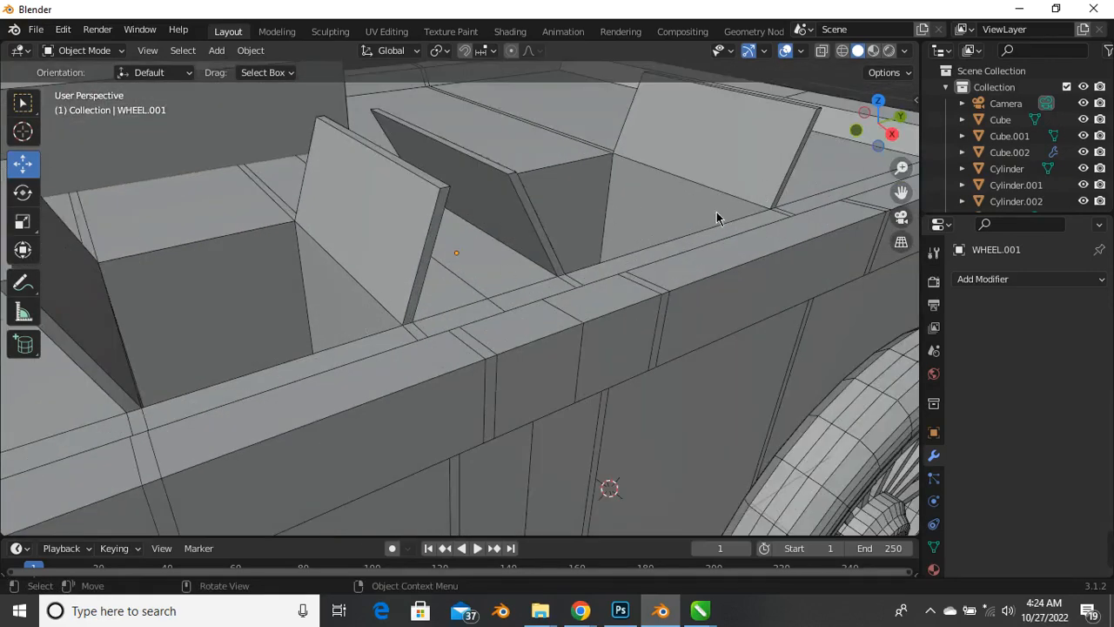
scroll(716, 211, down, 4)
scroll(564, 222, up, 3)
scroll(484, 293, down, 3)
middle_drag(484, 293, 434, 300)
scroll(370, 304, down, 3)
scroll(366, 309, up, 4)
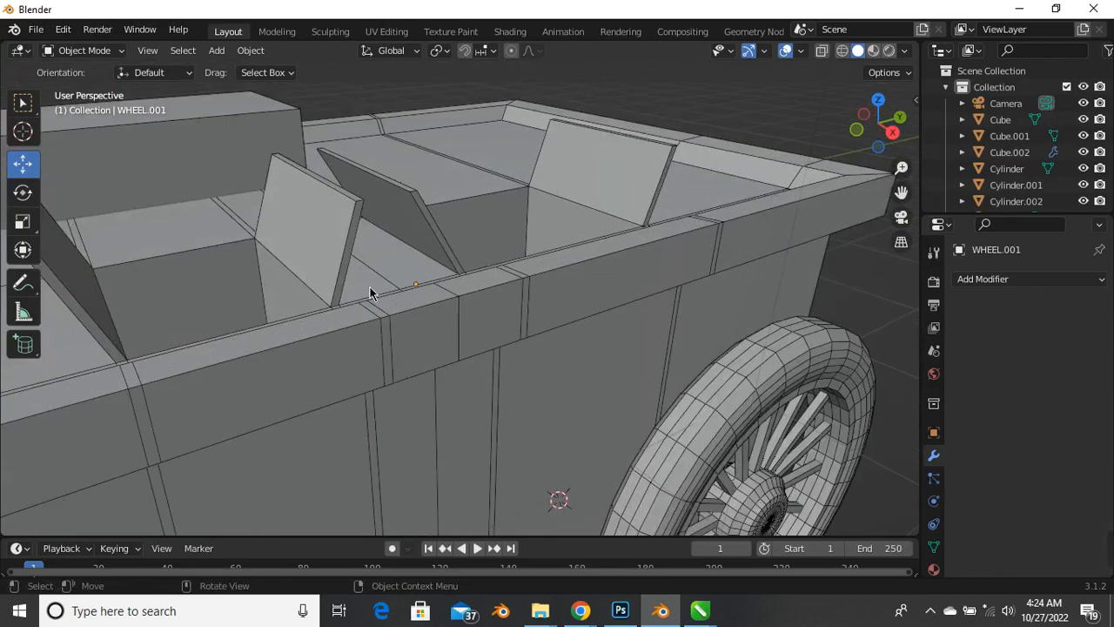
scroll(371, 293, down, 4)
Examine the cart's handle end and push handle from the front
middle_drag(278, 318, 311, 331)
scroll(312, 331, down, 3)
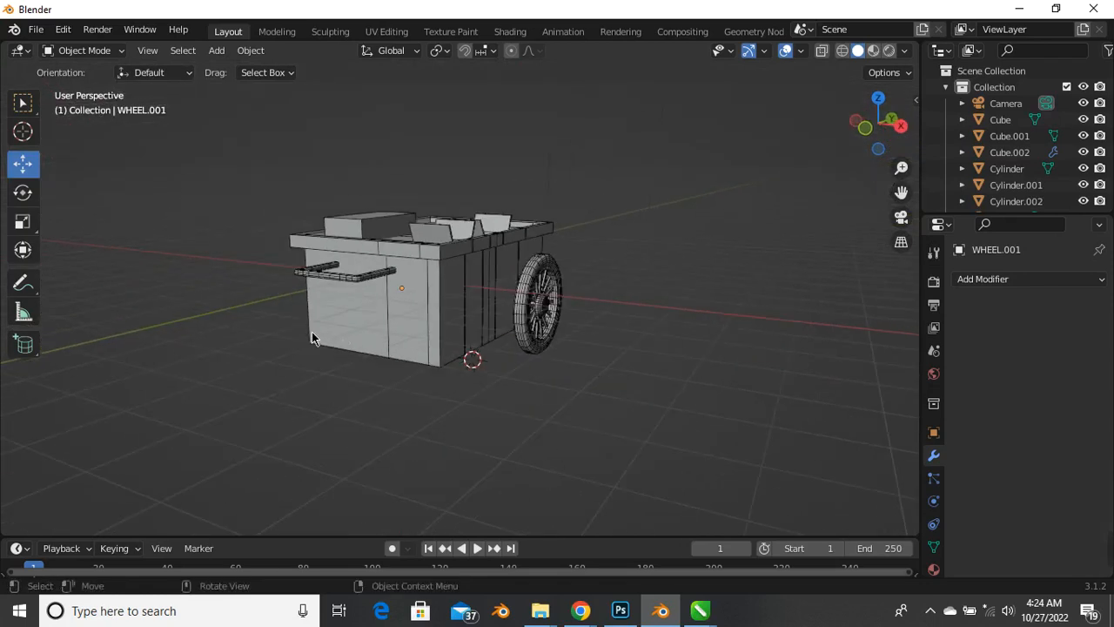
scroll(383, 266, up, 3)
scroll(327, 286, down, 2)
middle_drag(351, 278, 466, 286)
scroll(466, 287, up, 3)
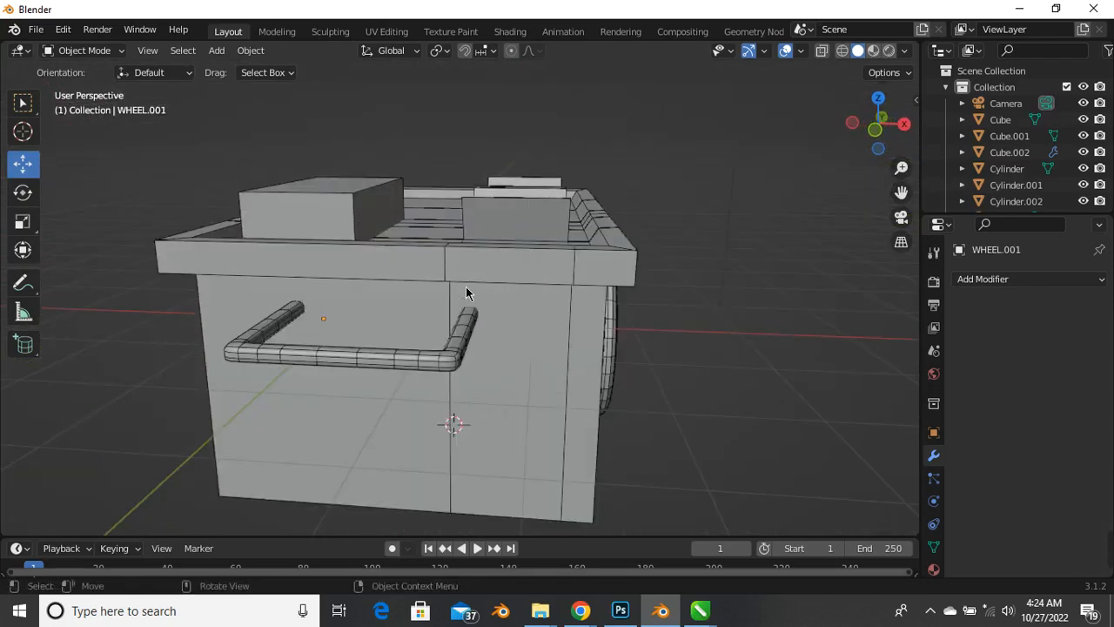
middle_drag(371, 304, 654, 362)
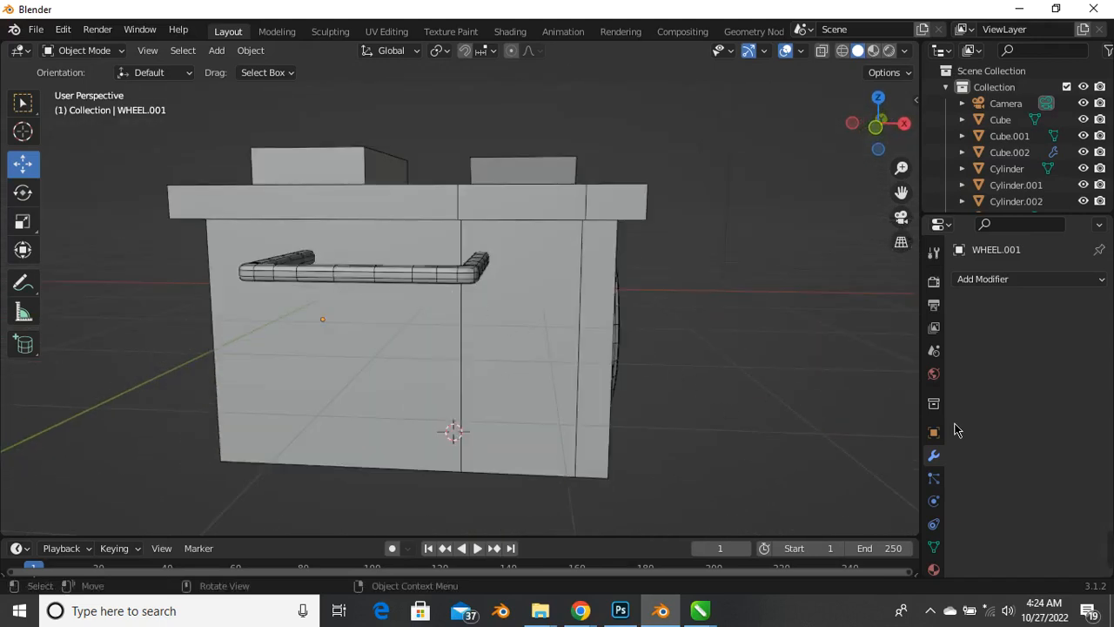